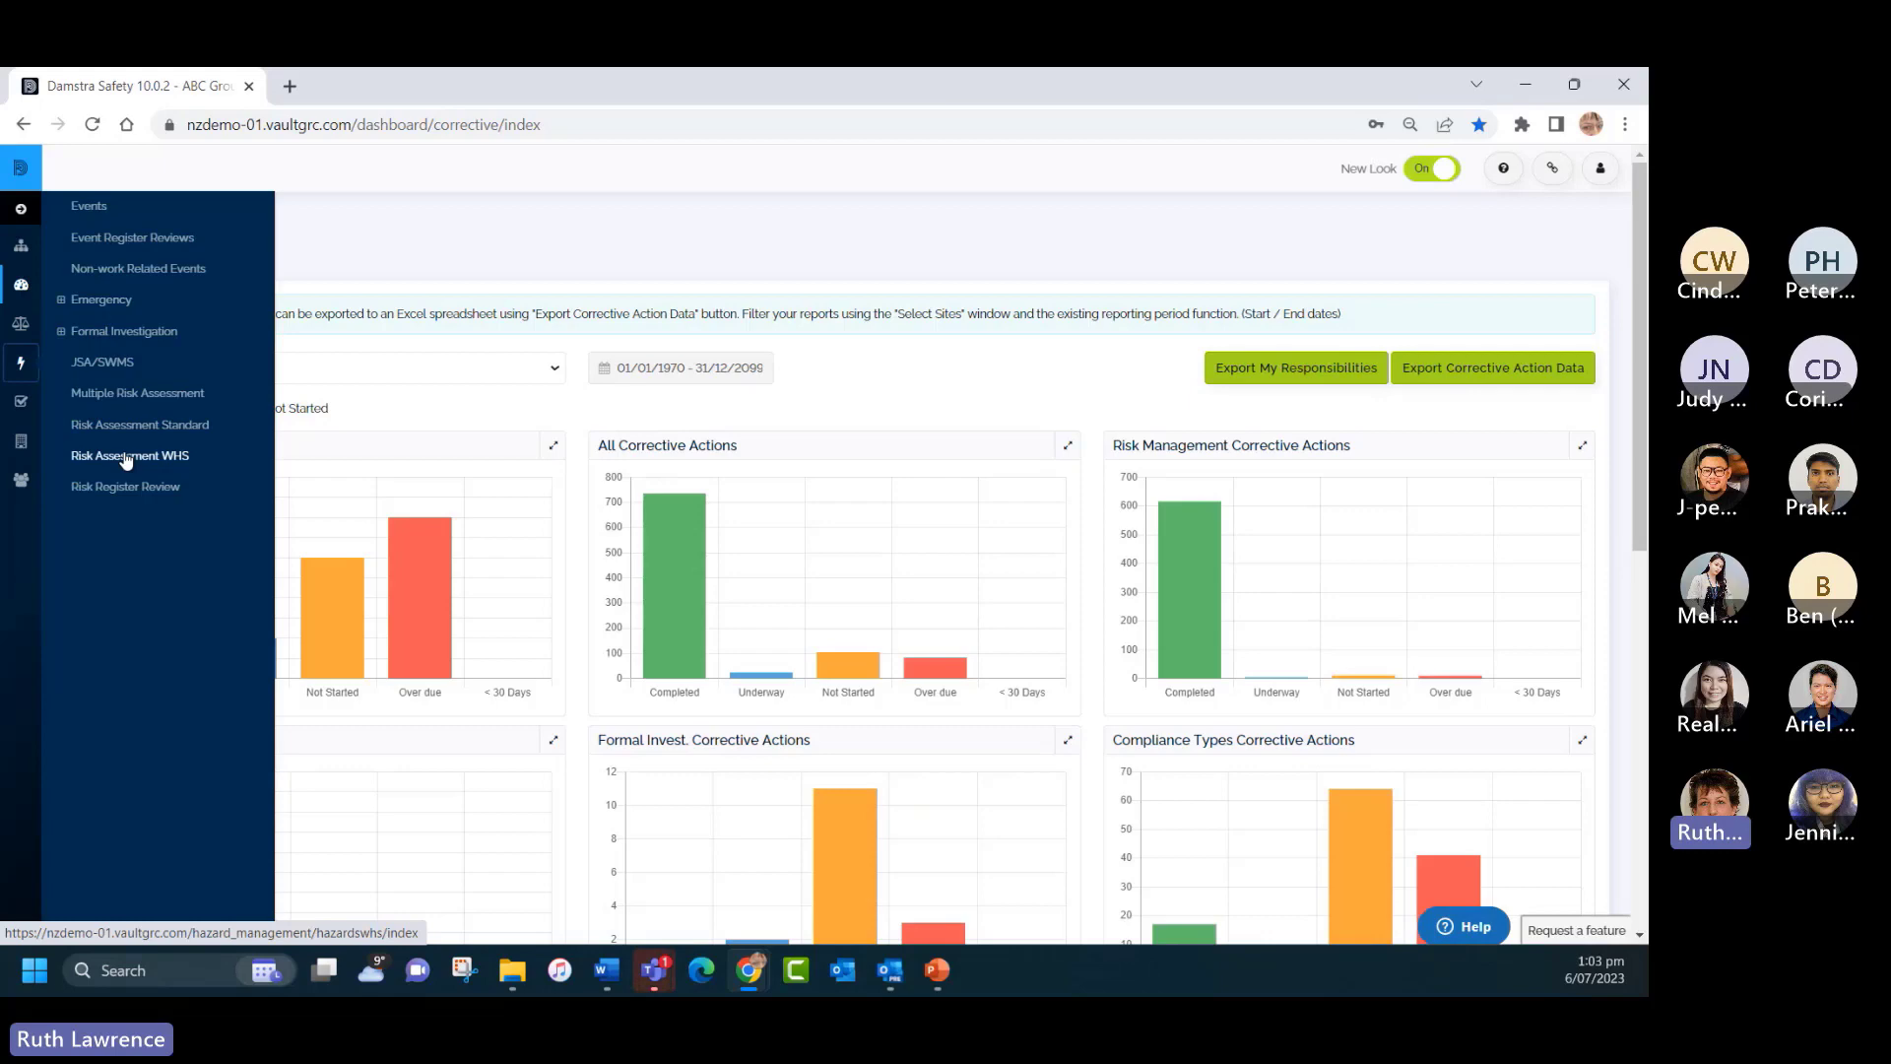
Open the Risk Assessment WHS register and open the Christchurch Engineering Workshop assessment for editing.
{"action": "left_click", "coordinate": [126, 457]}
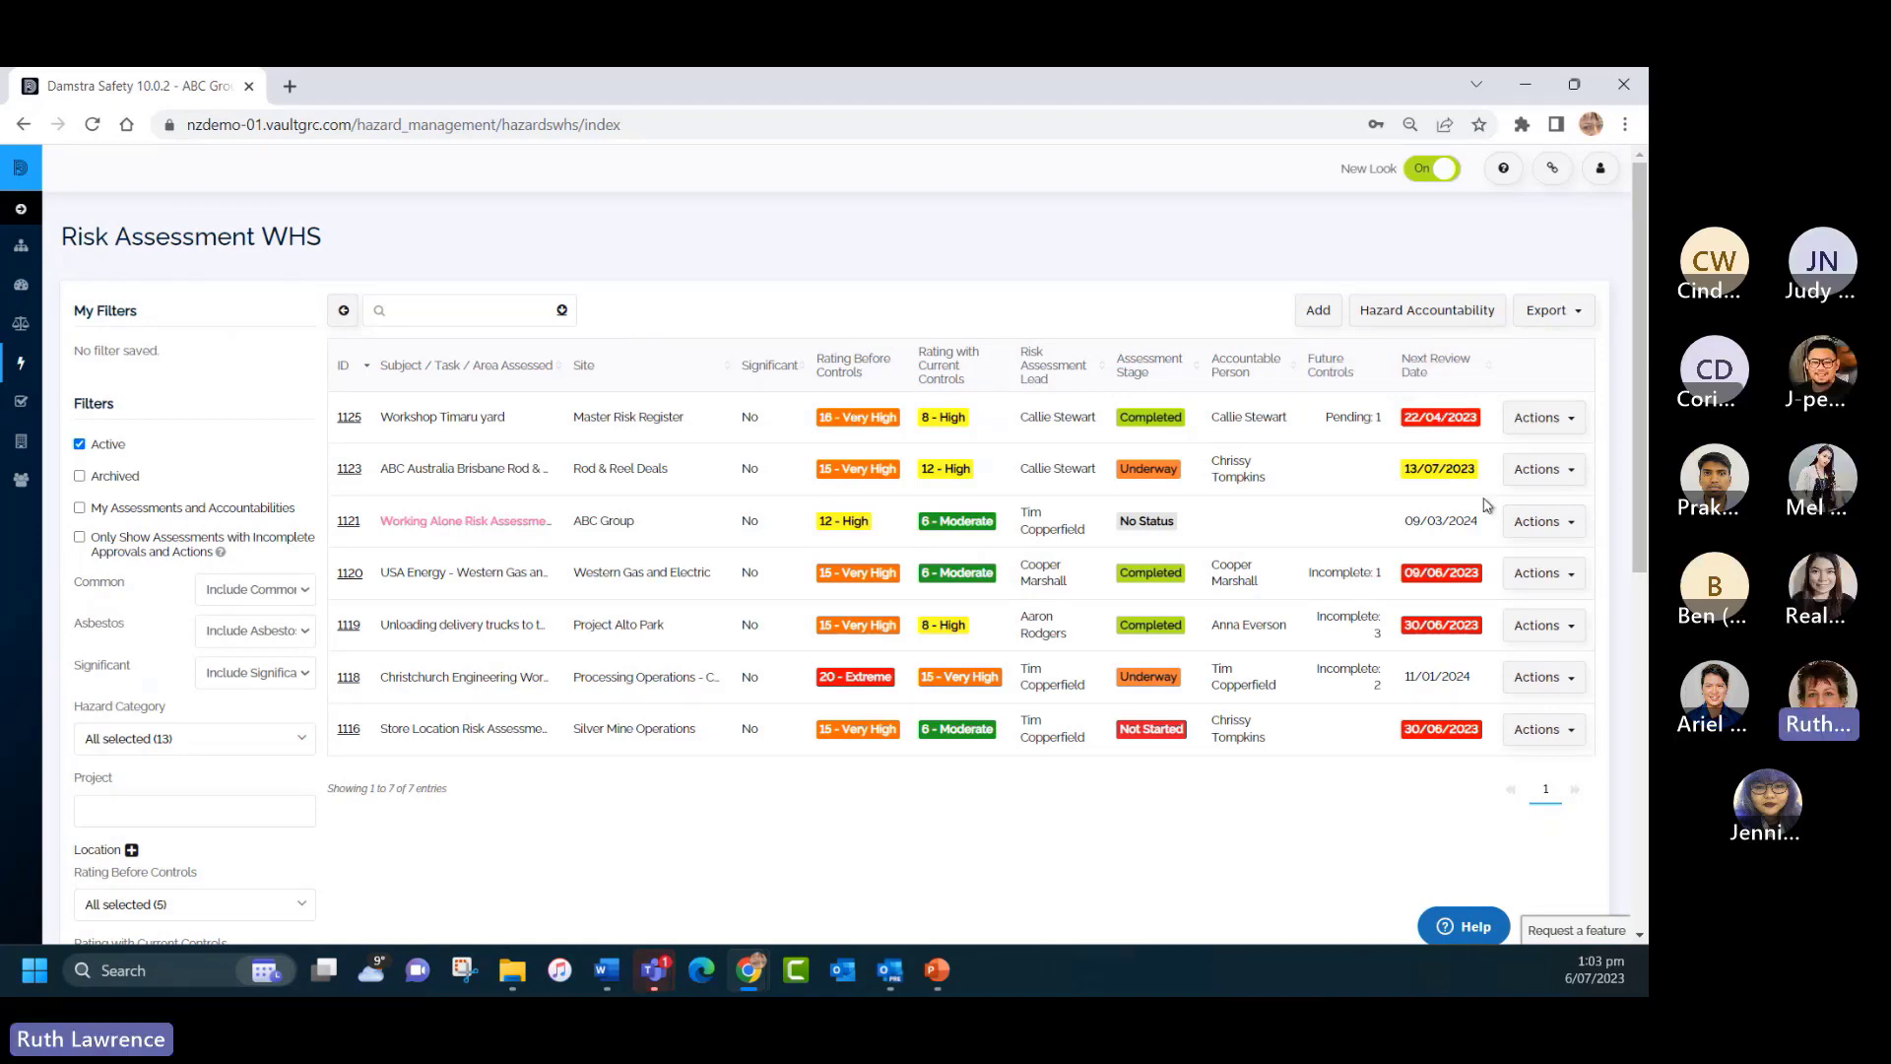
{"action": "left_click", "coordinate": [1543, 677]}
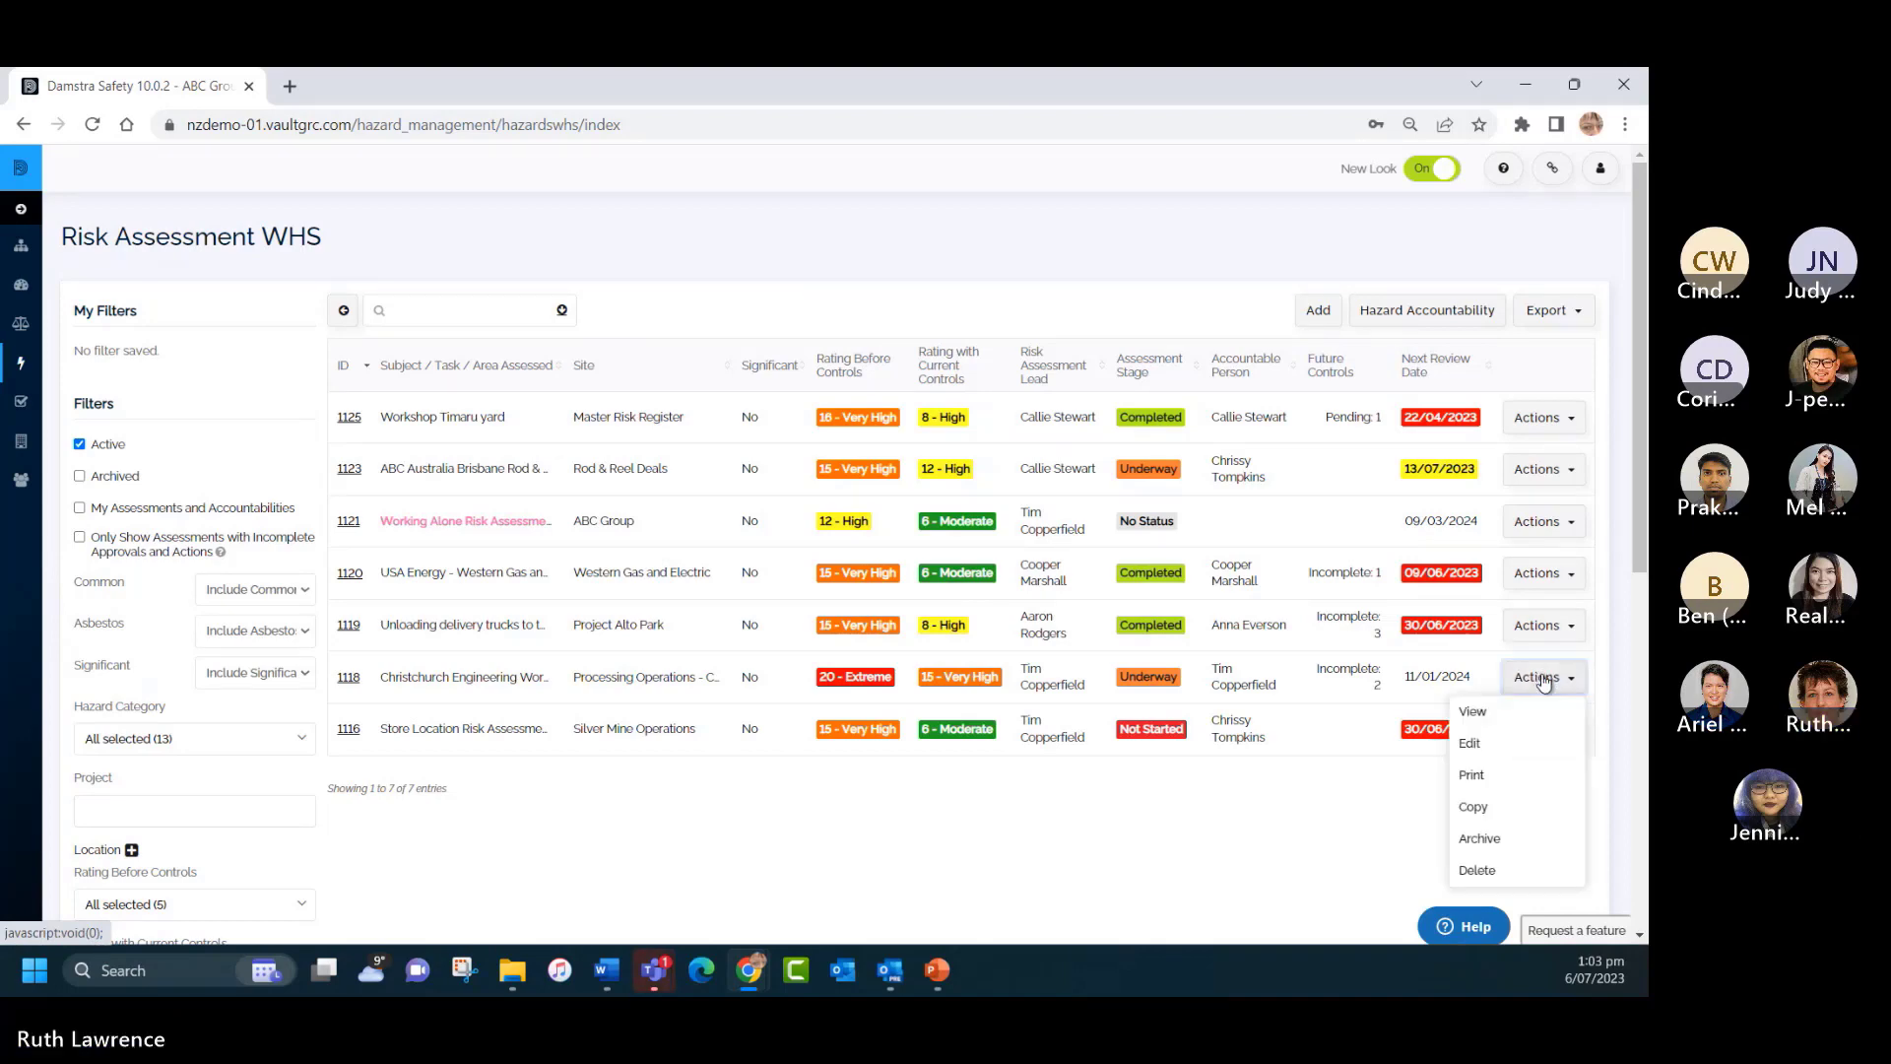
{"action": "left_click", "coordinate": [1469, 745]}
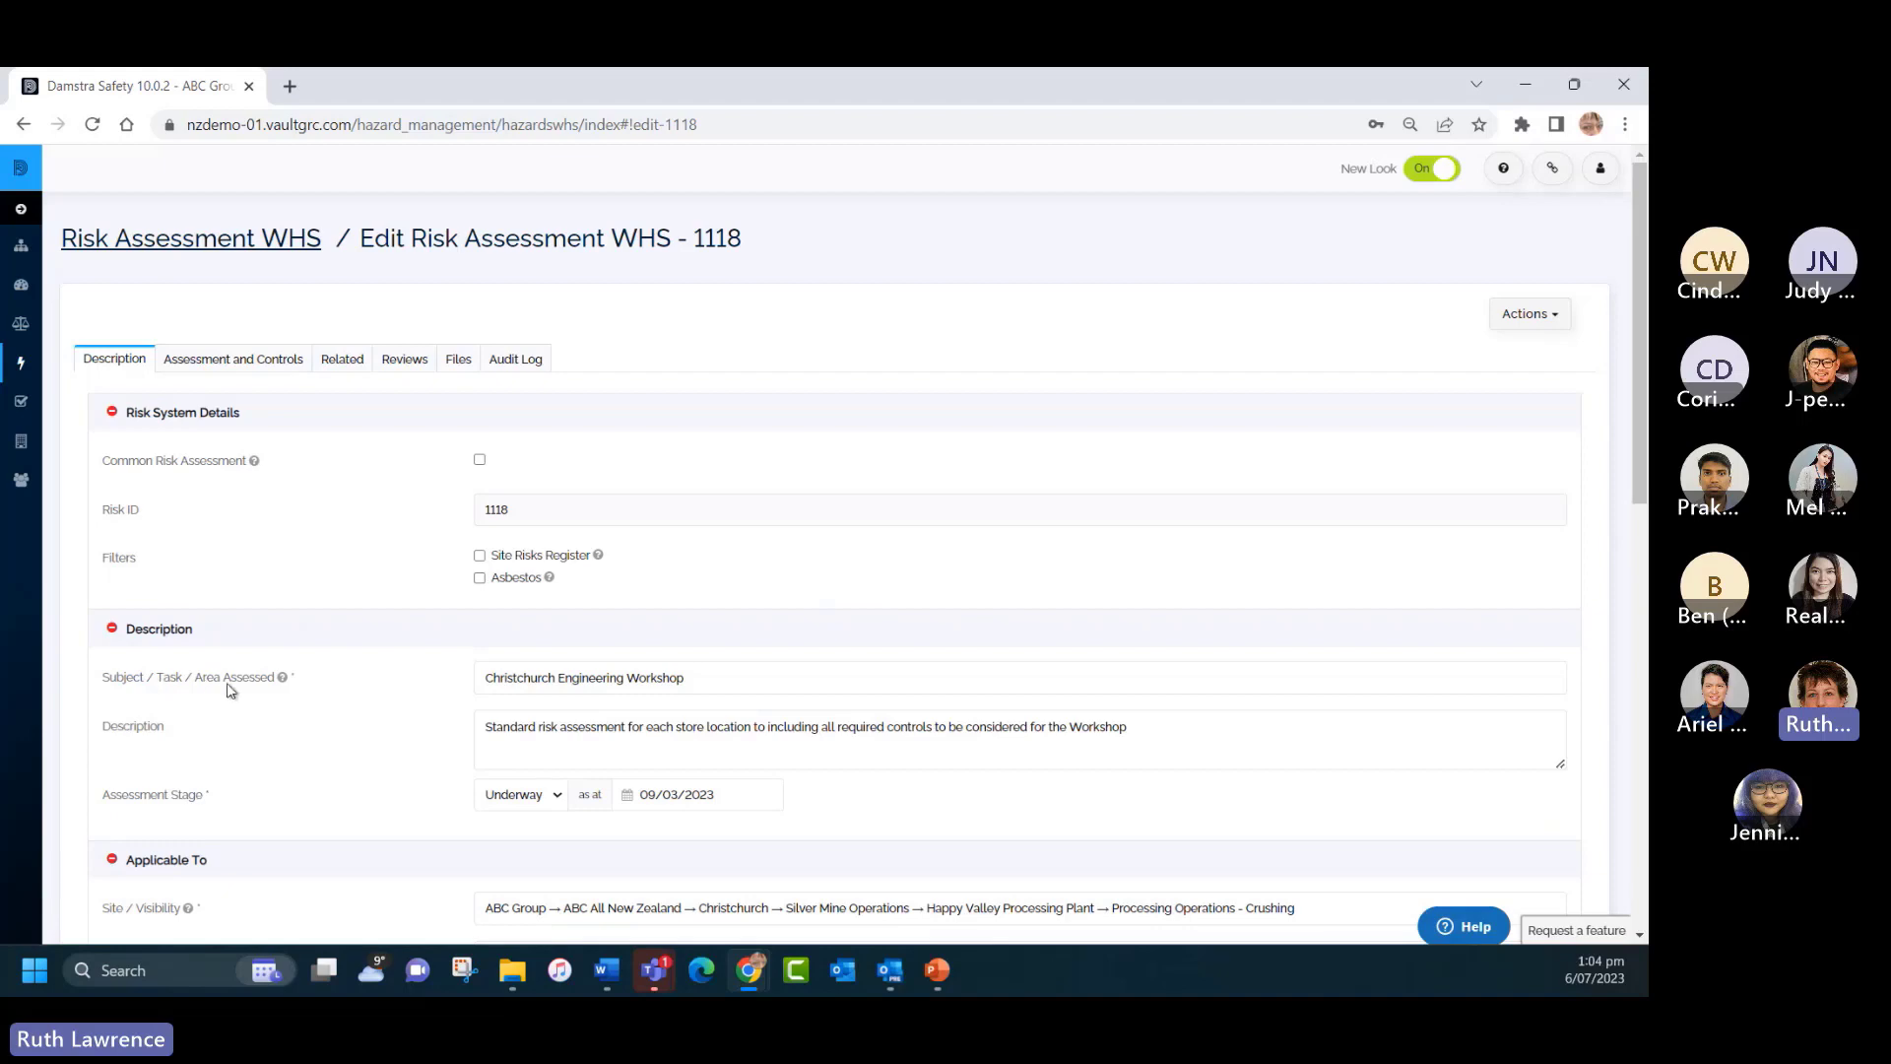
Review the assessment's description details, including its subject, site visibility, completed-by section, custom tags and photos.
{"action": "mouse_move", "coordinate": [287, 680]}
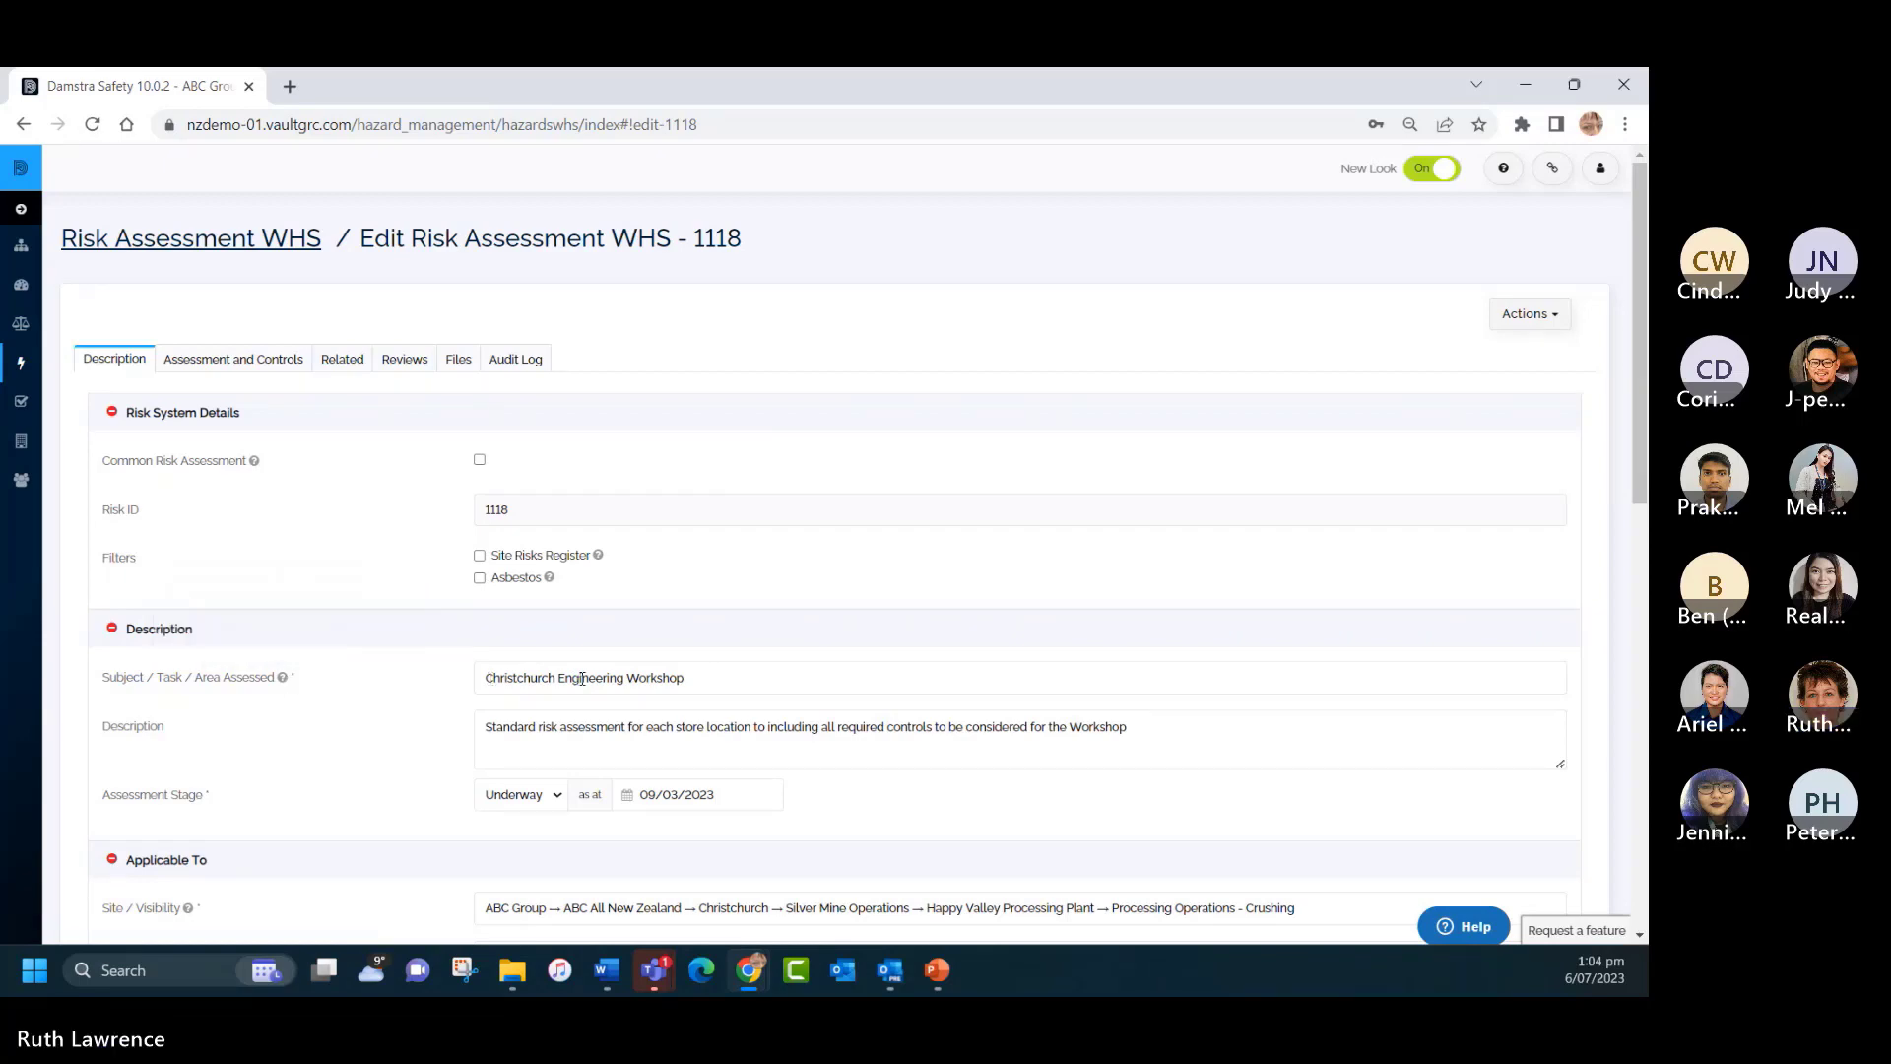
{"action": "scroll", "coordinate": [414, 682], "scroll_direction": "down", "scroll_amount": 4}
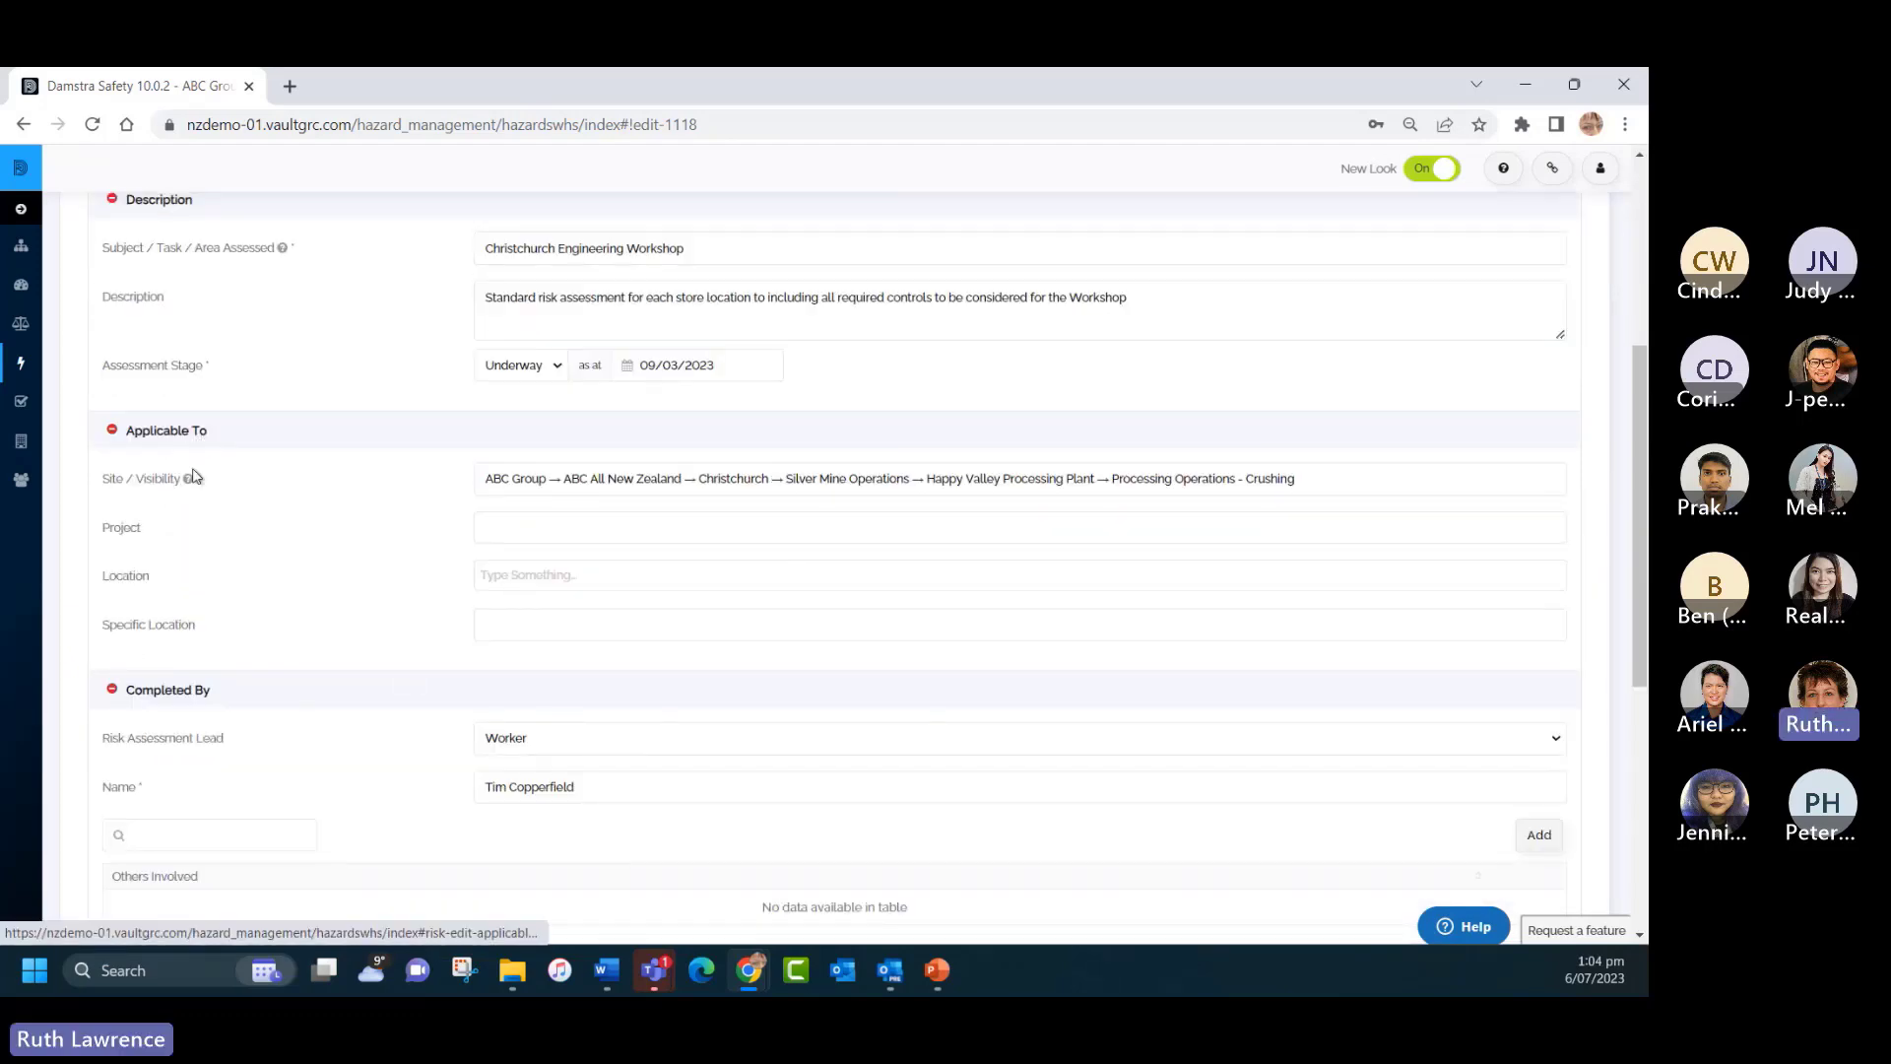
{"action": "mouse_move", "coordinate": [187, 481]}
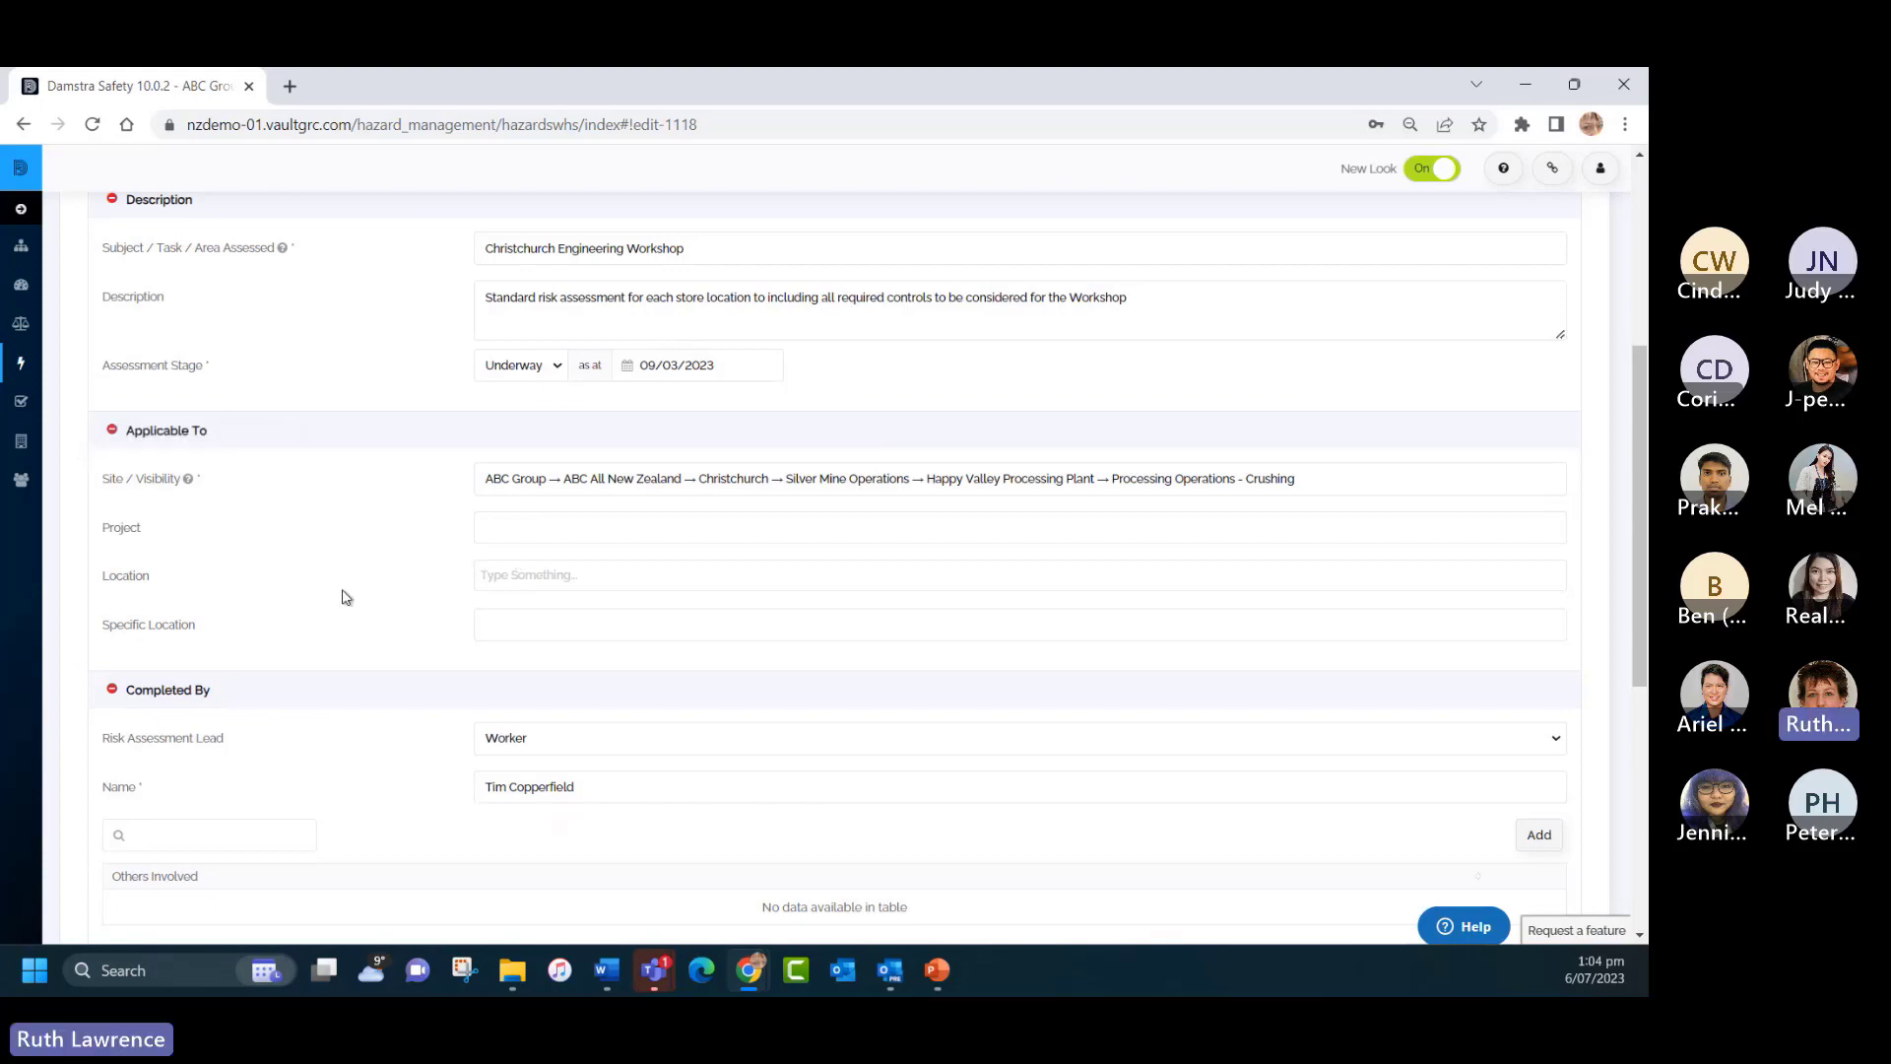
{"action": "scroll", "coordinate": [340, 601], "scroll_direction": "down", "scroll_amount": 3}
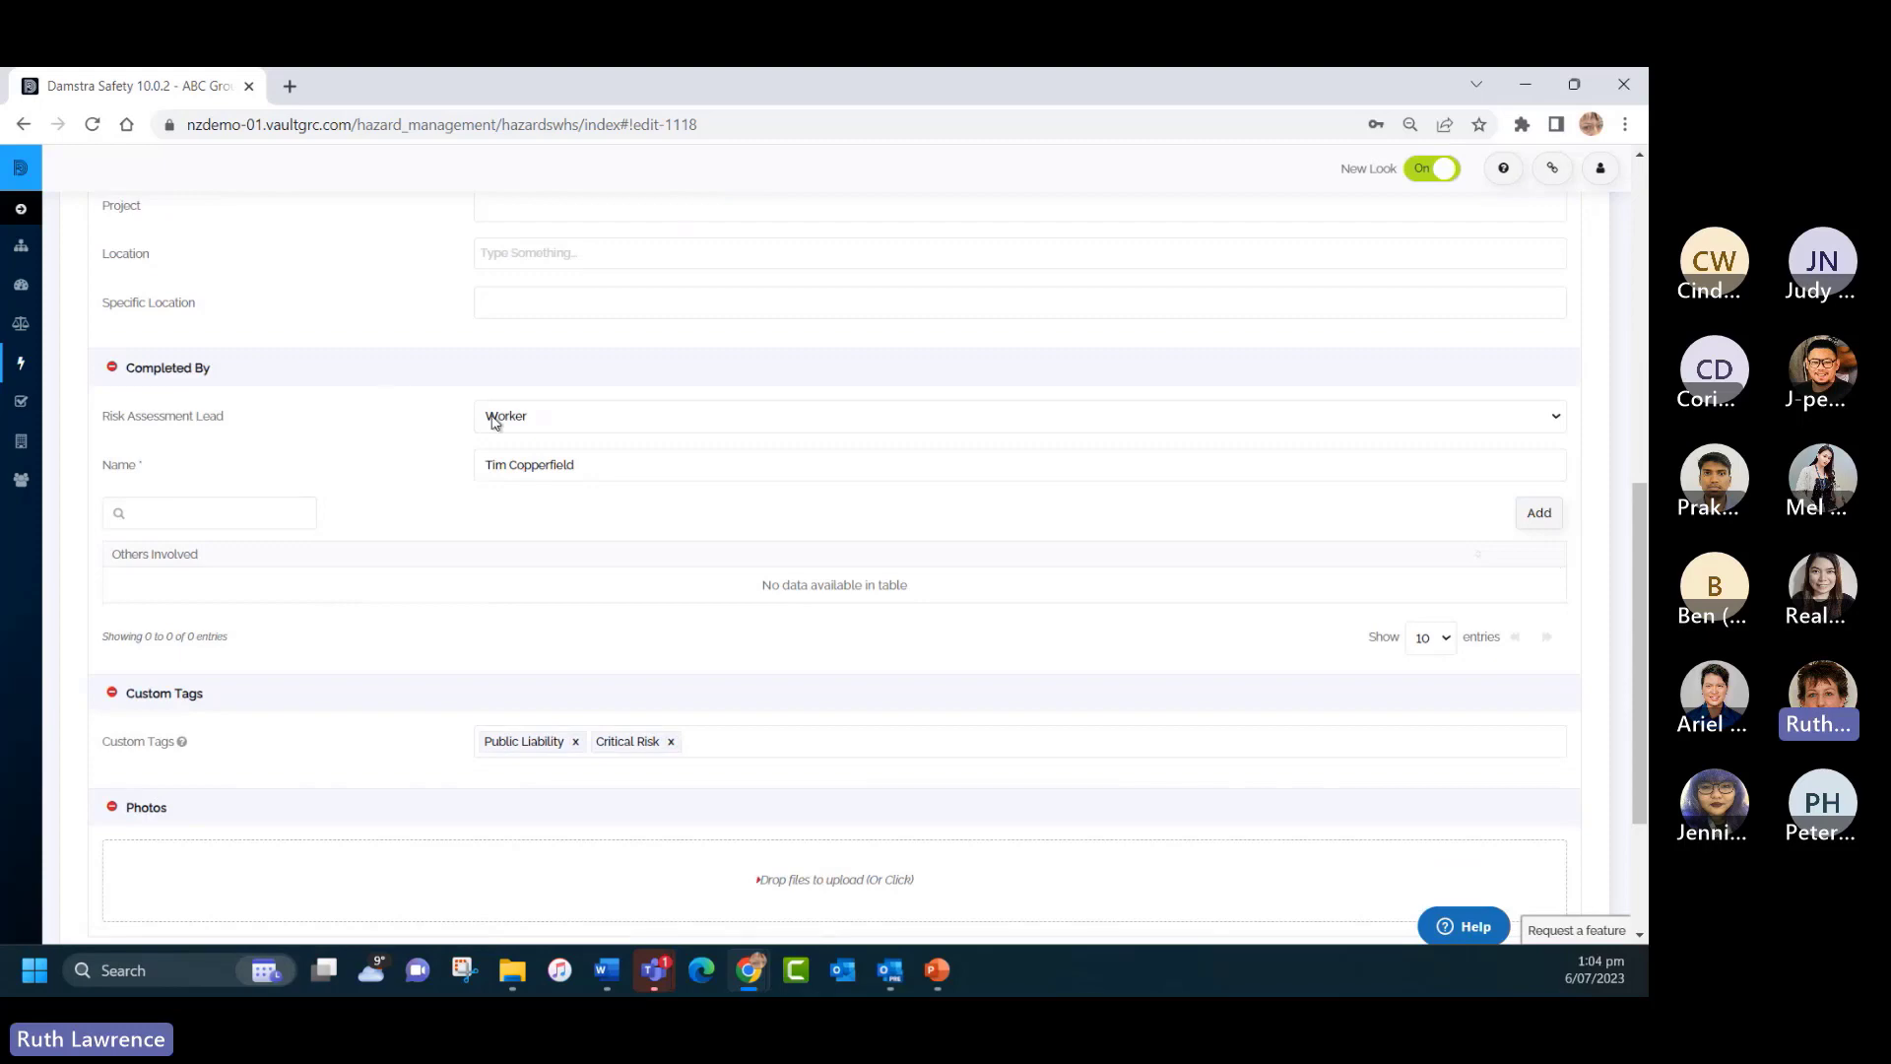
{"action": "scroll", "coordinate": [424, 557], "scroll_direction": "down", "scroll_amount": 1}
{"action": "scroll", "coordinate": [424, 557], "scroll_direction": "down", "scroll_amount": 1}
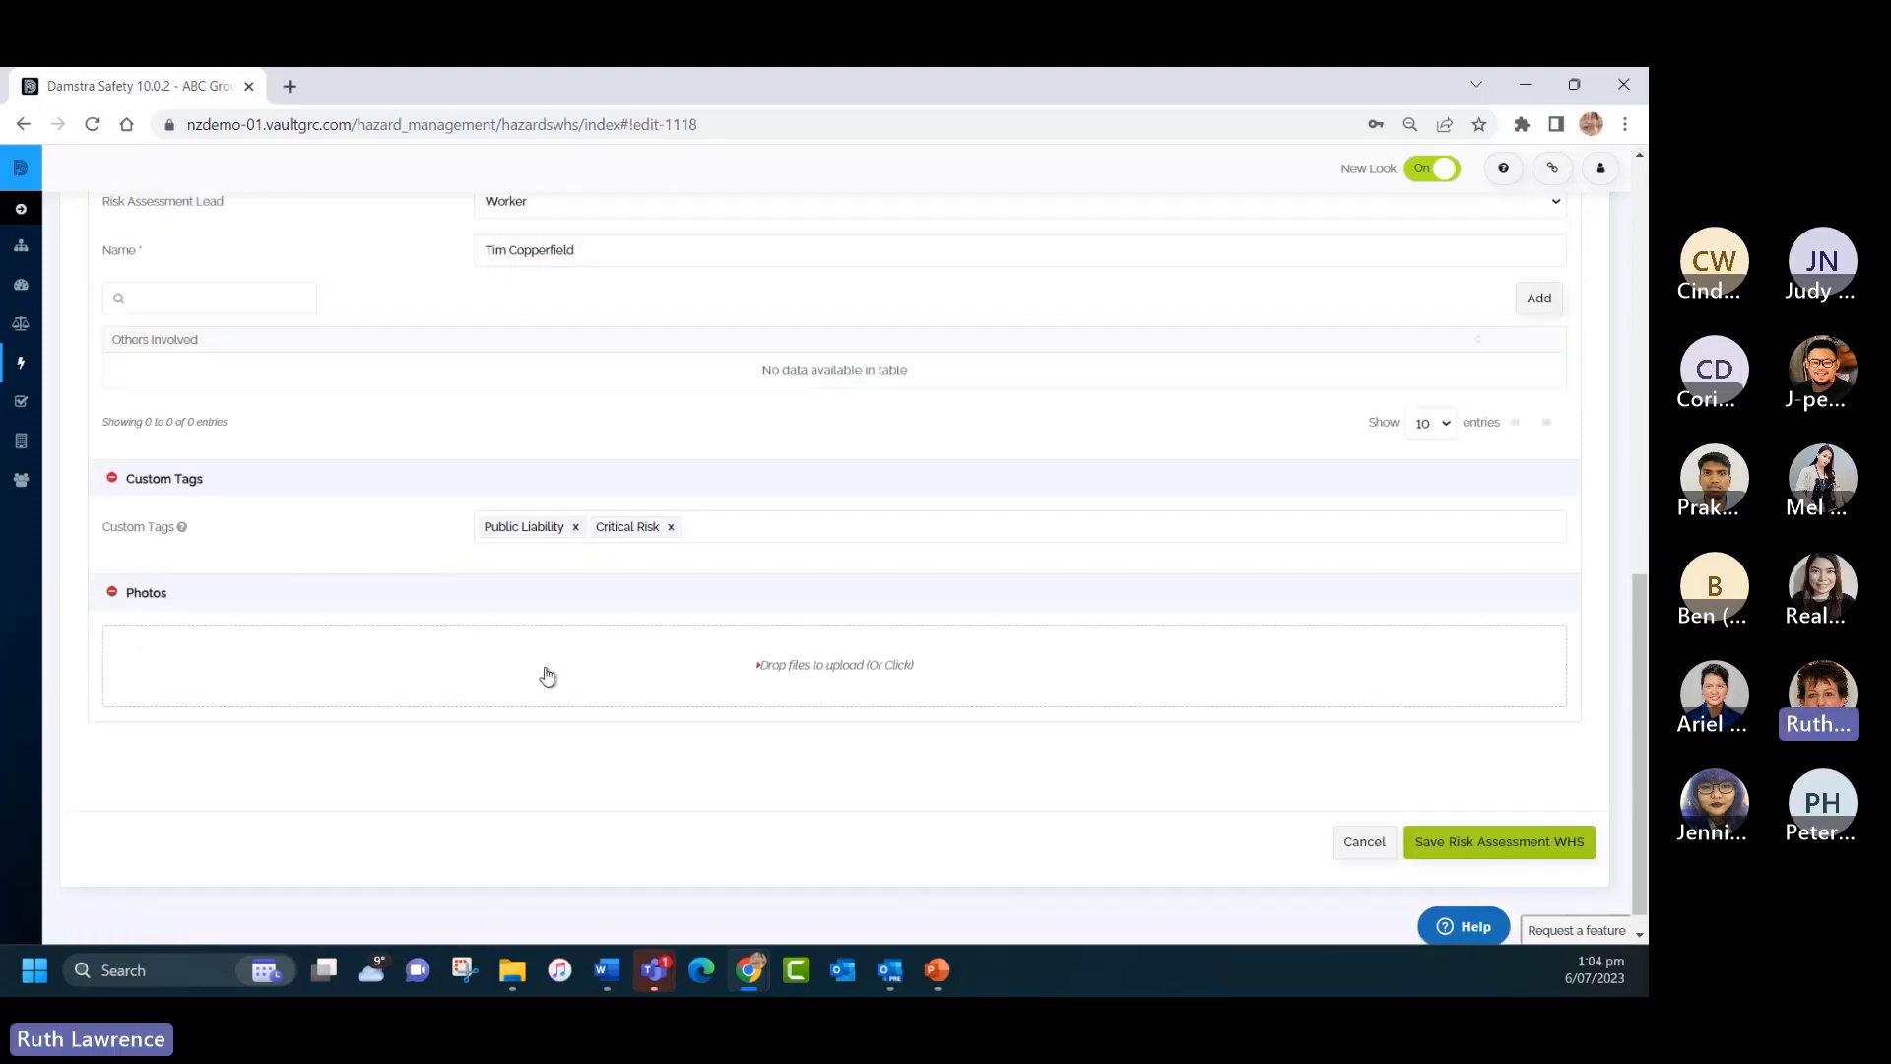
{"action": "scroll", "coordinate": [547, 675], "scroll_direction": "up", "scroll_amount": 10}
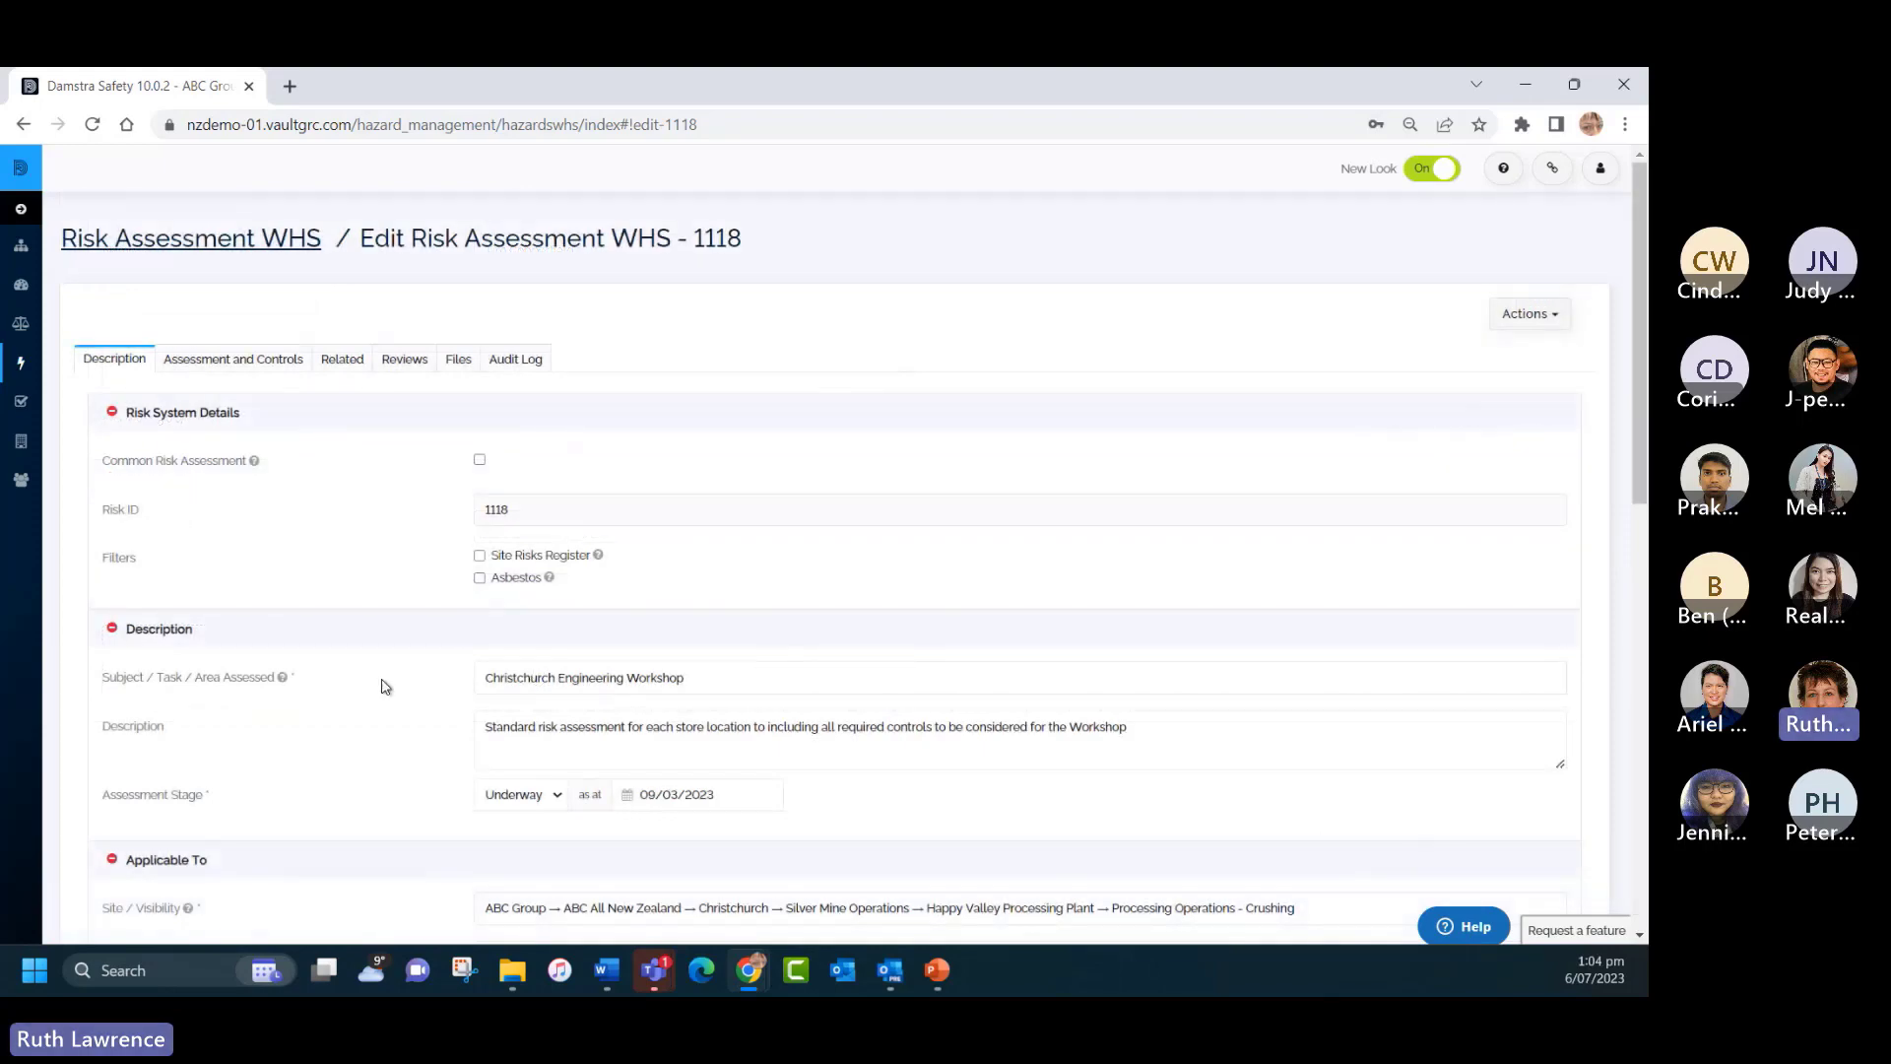
Examine the assessment's activities, hazards, ratings and controls, and compare them with its description details.
{"action": "left_click", "coordinate": [229, 363]}
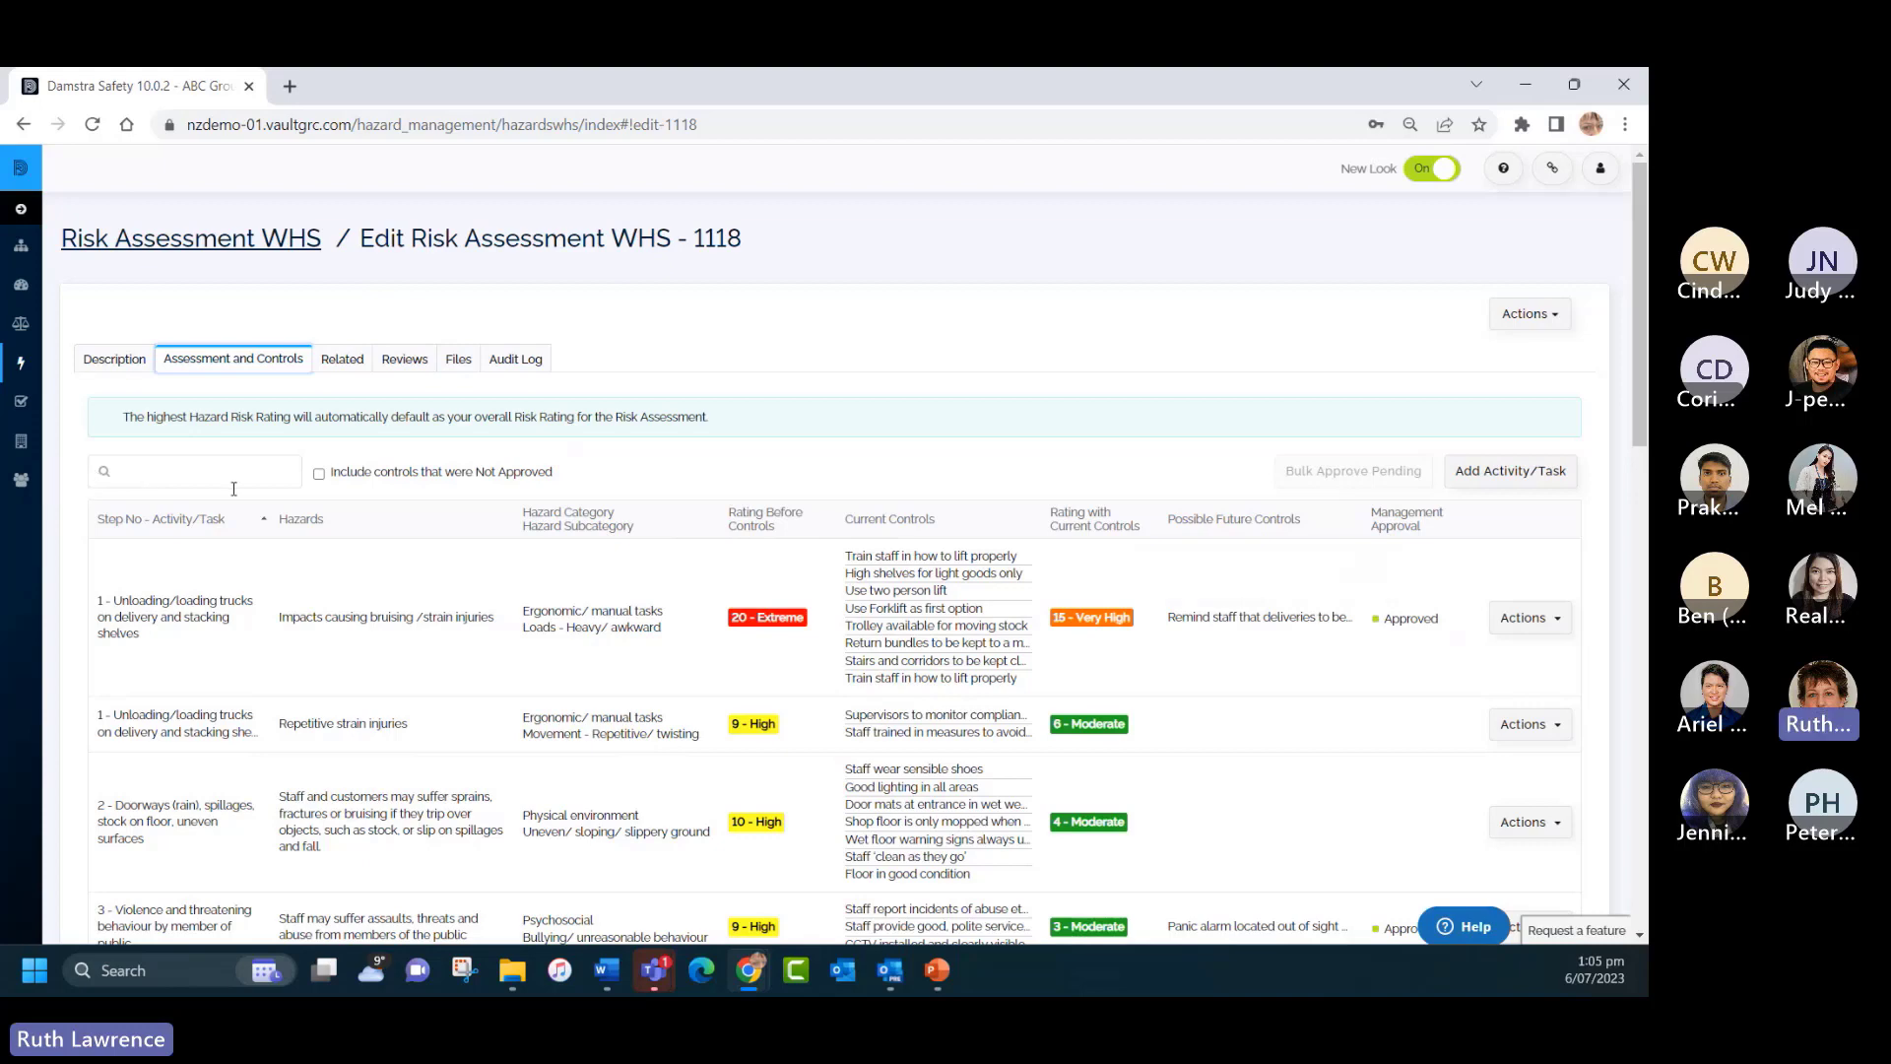
{"action": "scroll", "coordinate": [339, 594], "scroll_direction": "down", "scroll_amount": 3}
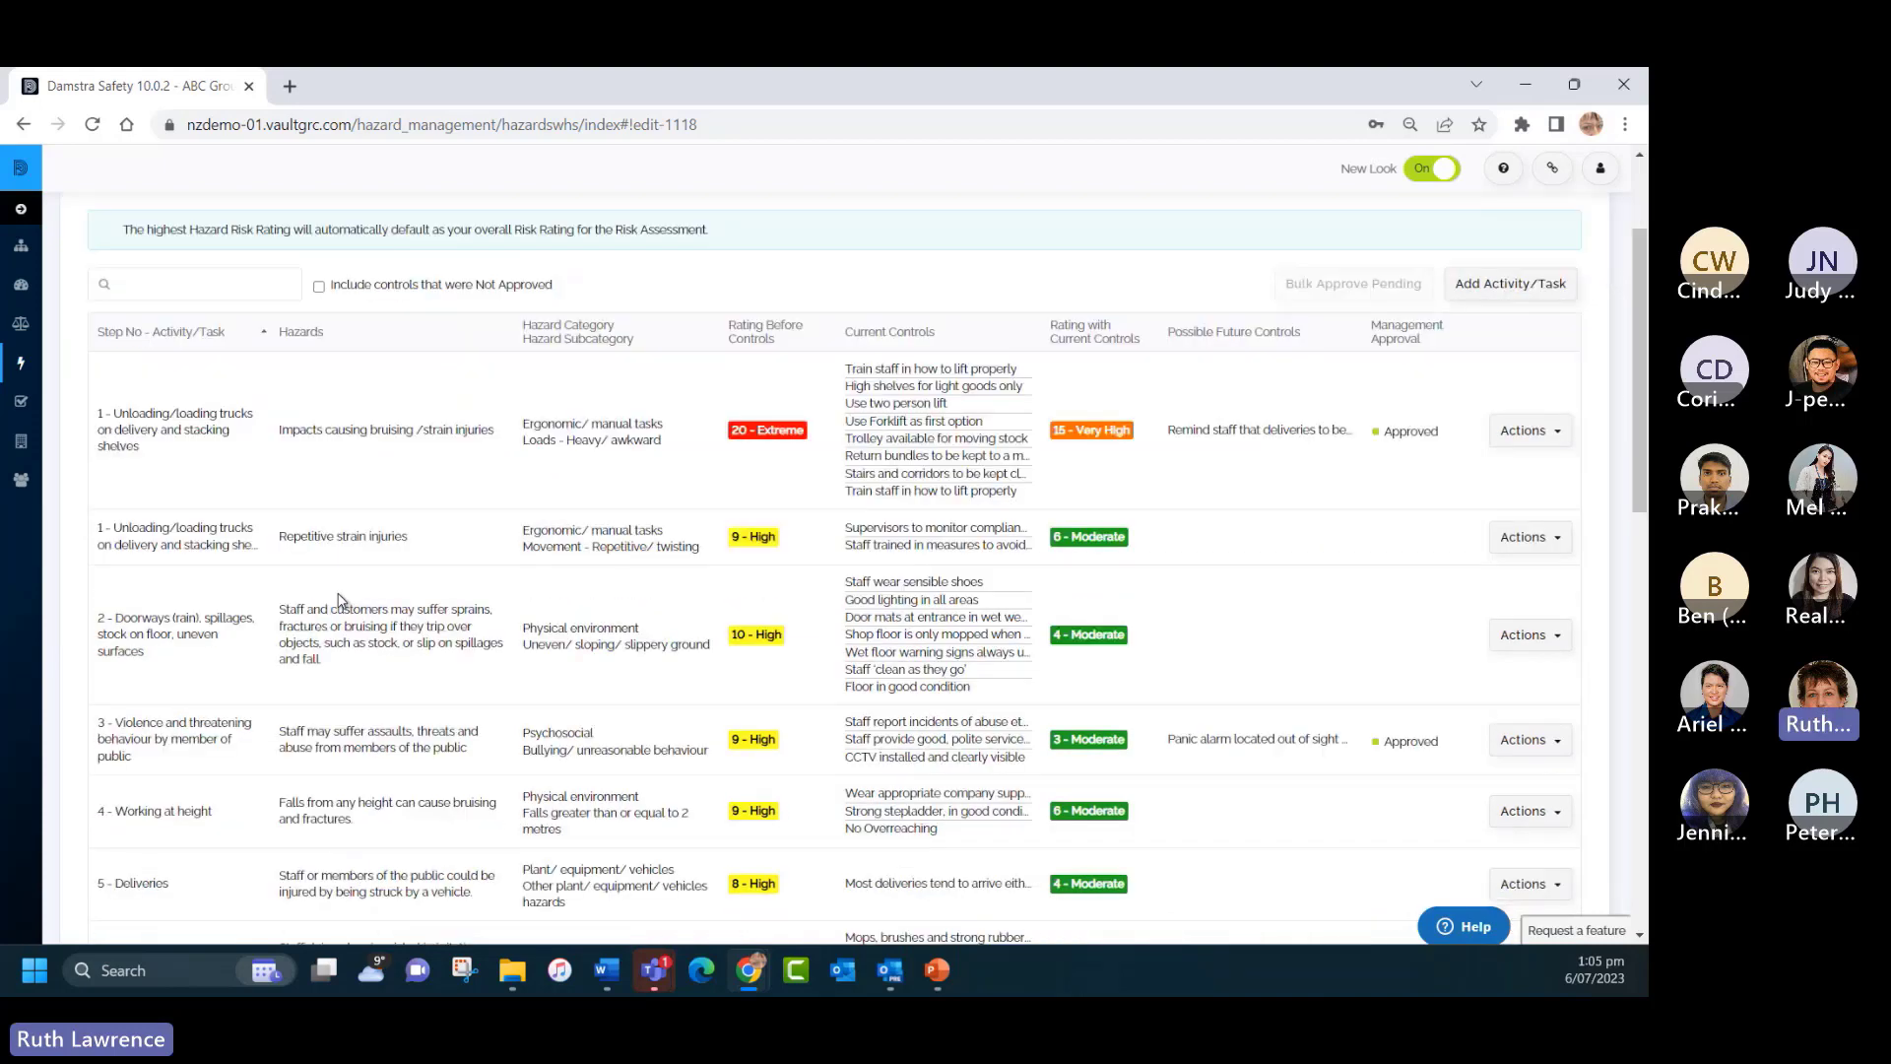
{"action": "scroll", "coordinate": [339, 594], "scroll_direction": "up", "scroll_amount": 3}
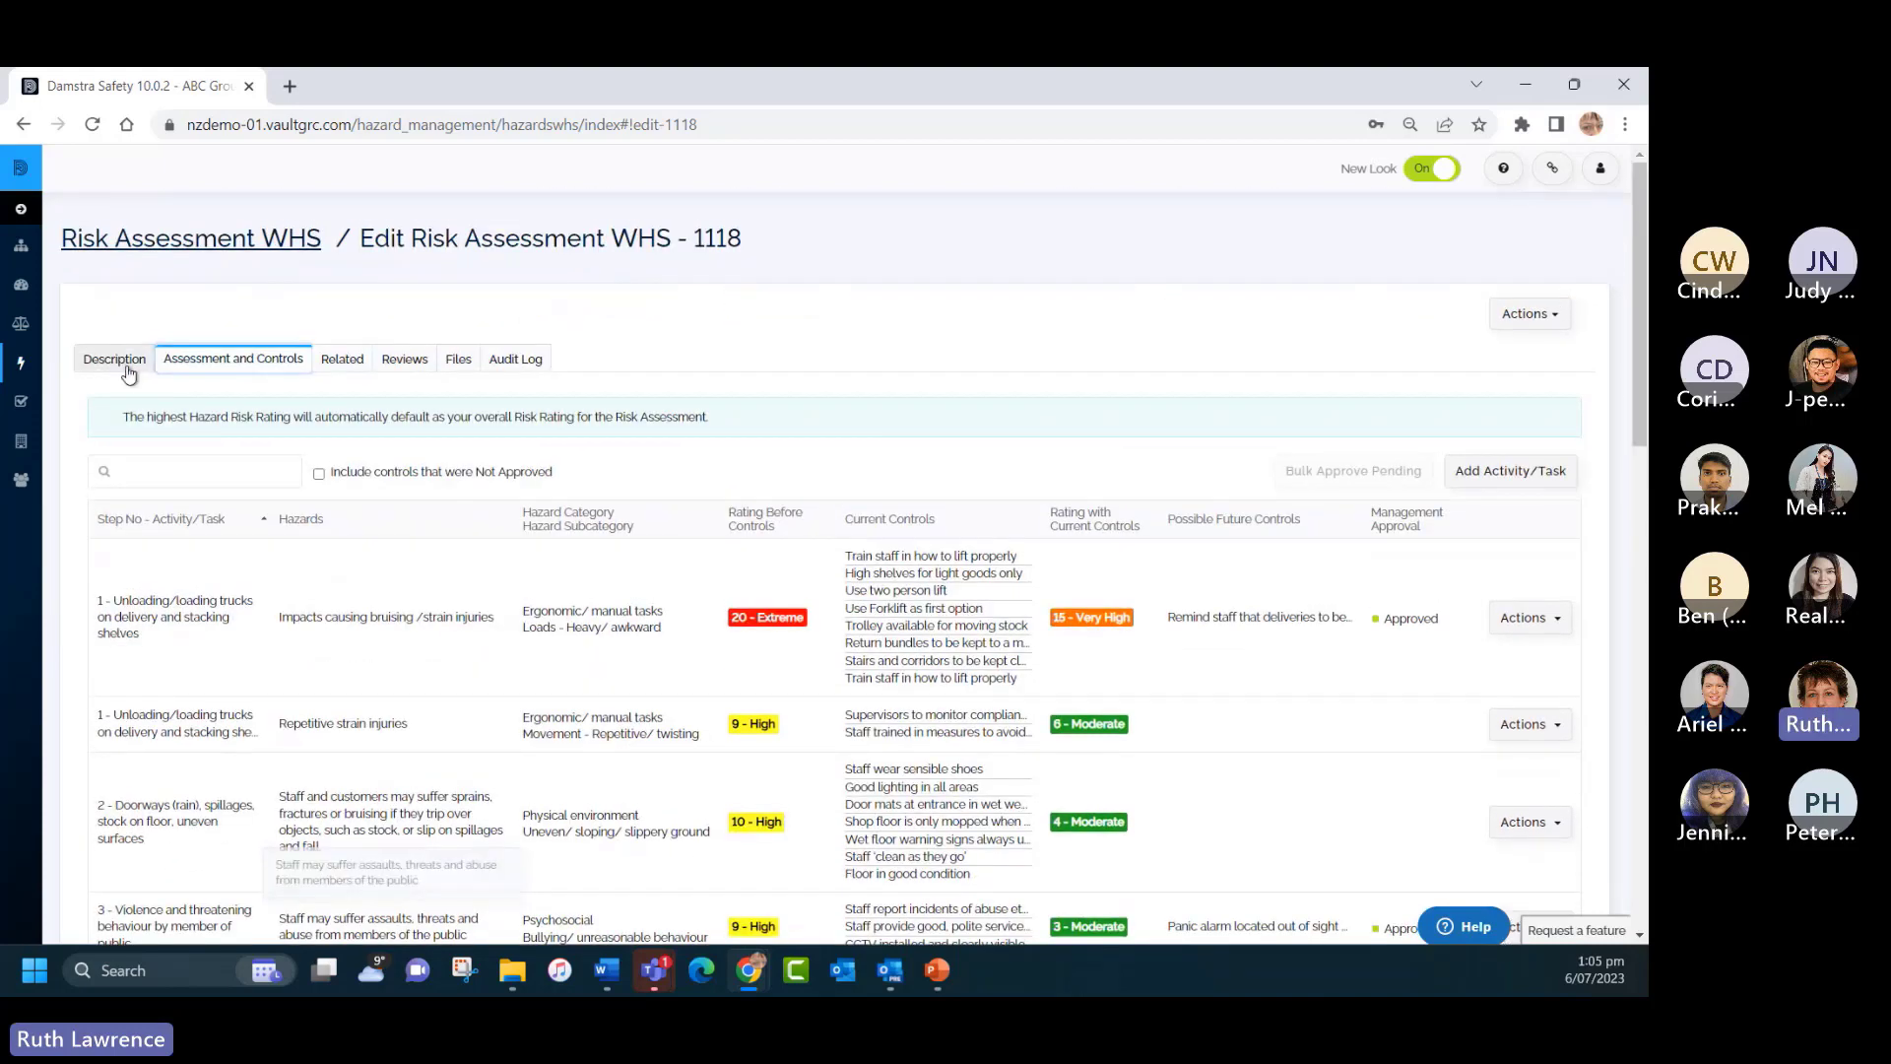
{"action": "left_click", "coordinate": [102, 360]}
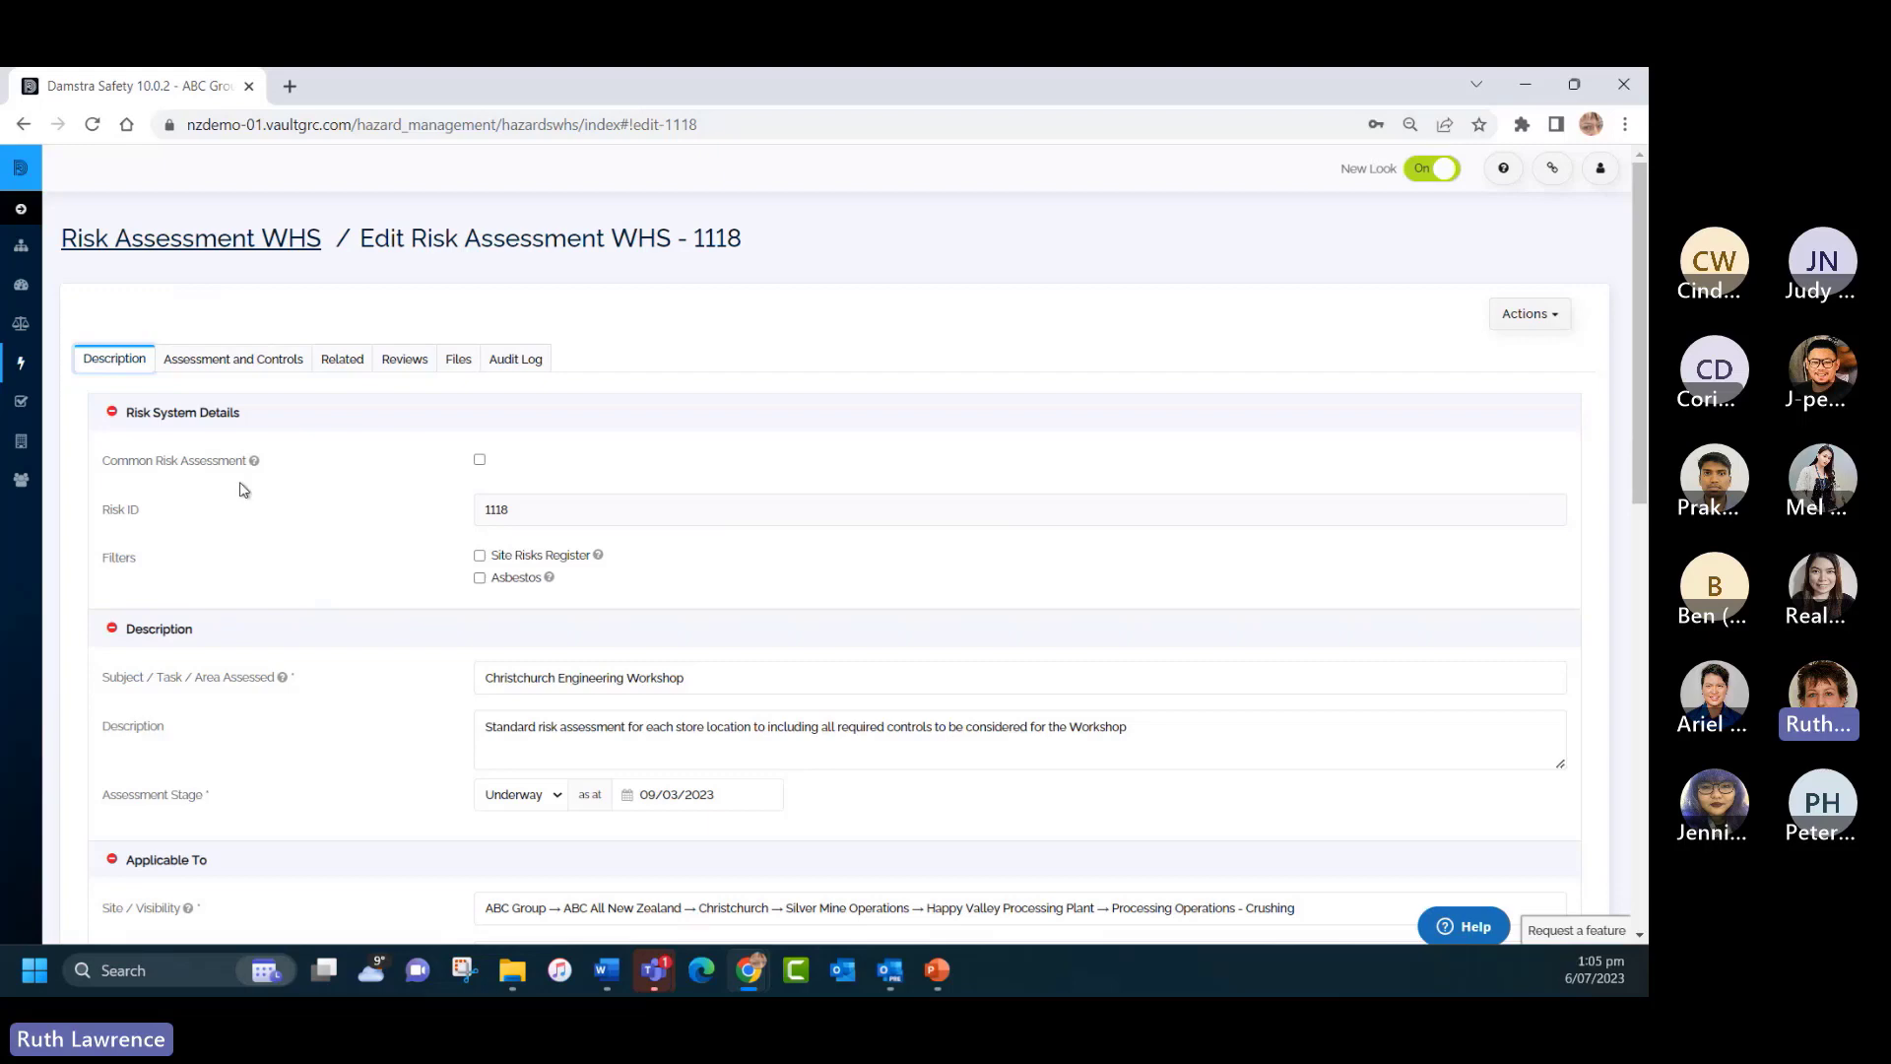
{"action": "left_click", "coordinate": [246, 360]}
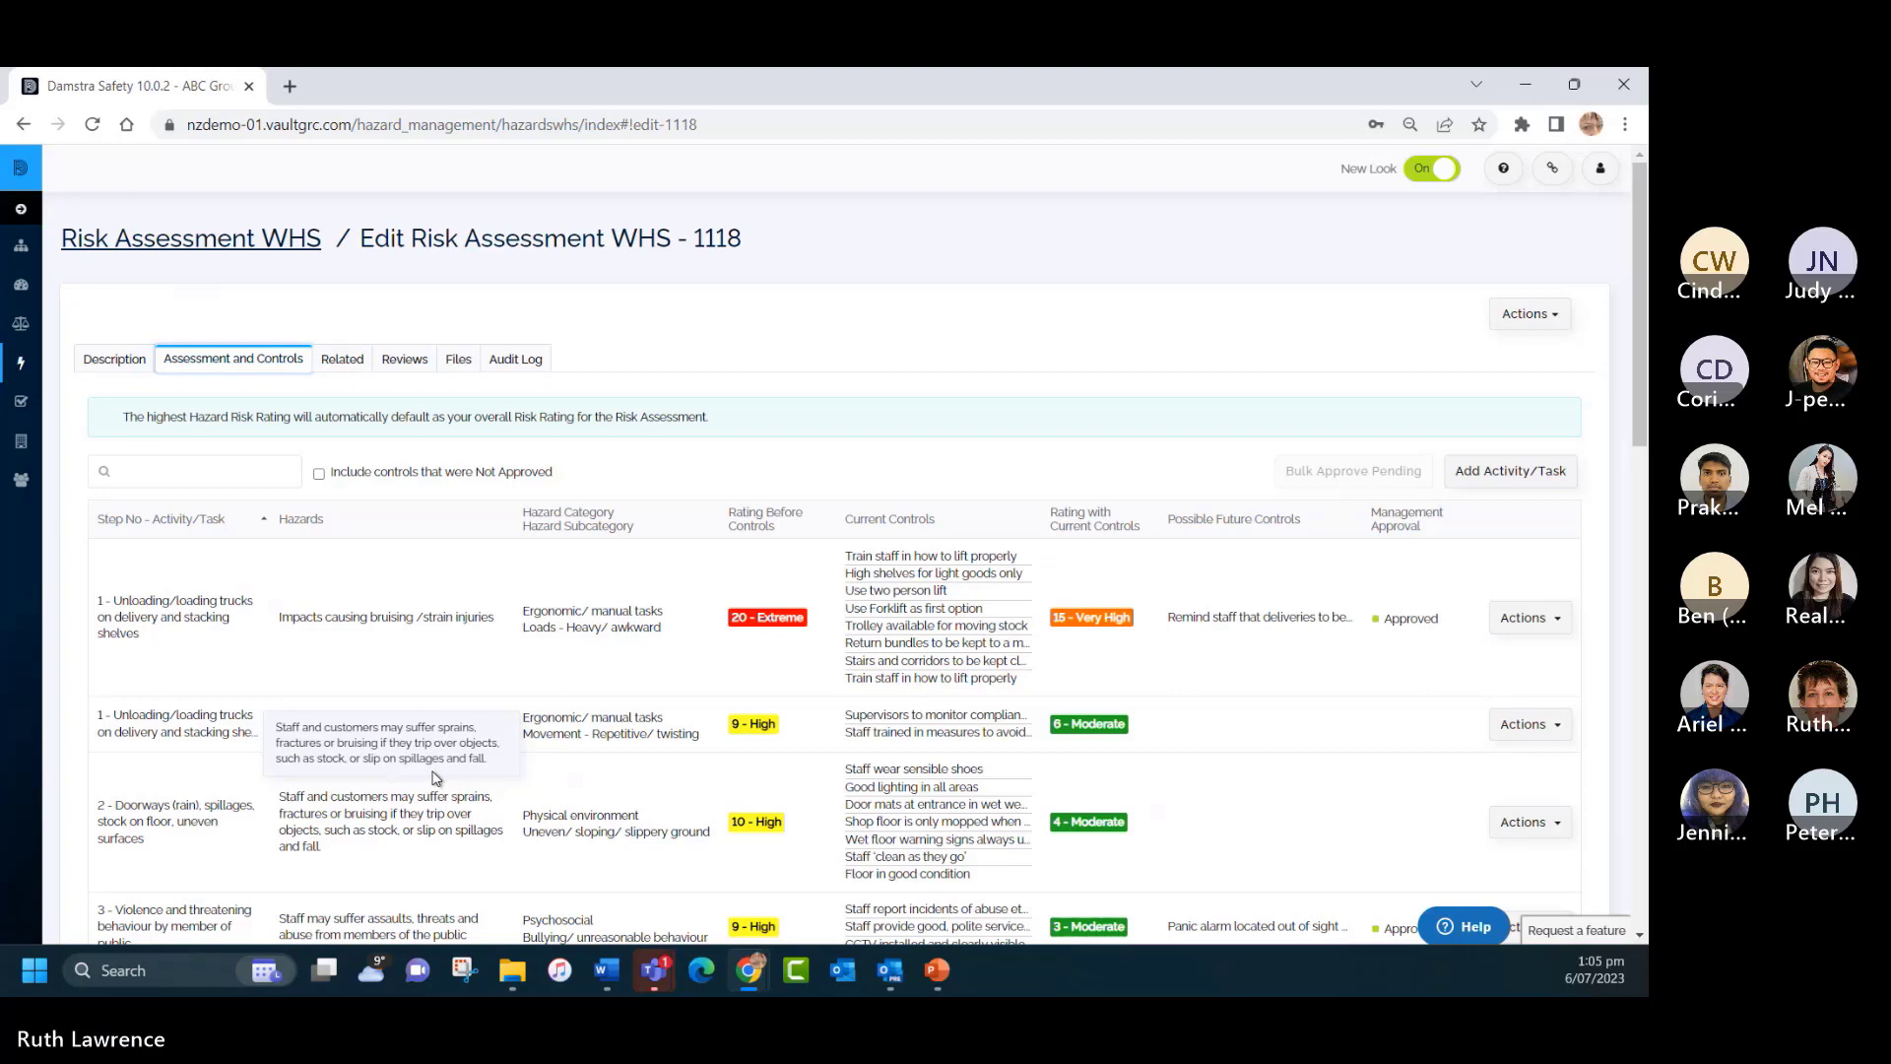
Check the risk assessment types offered when adding a new WHS risk assessment, and return to the register.
{"action": "left_click", "coordinate": [164, 252]}
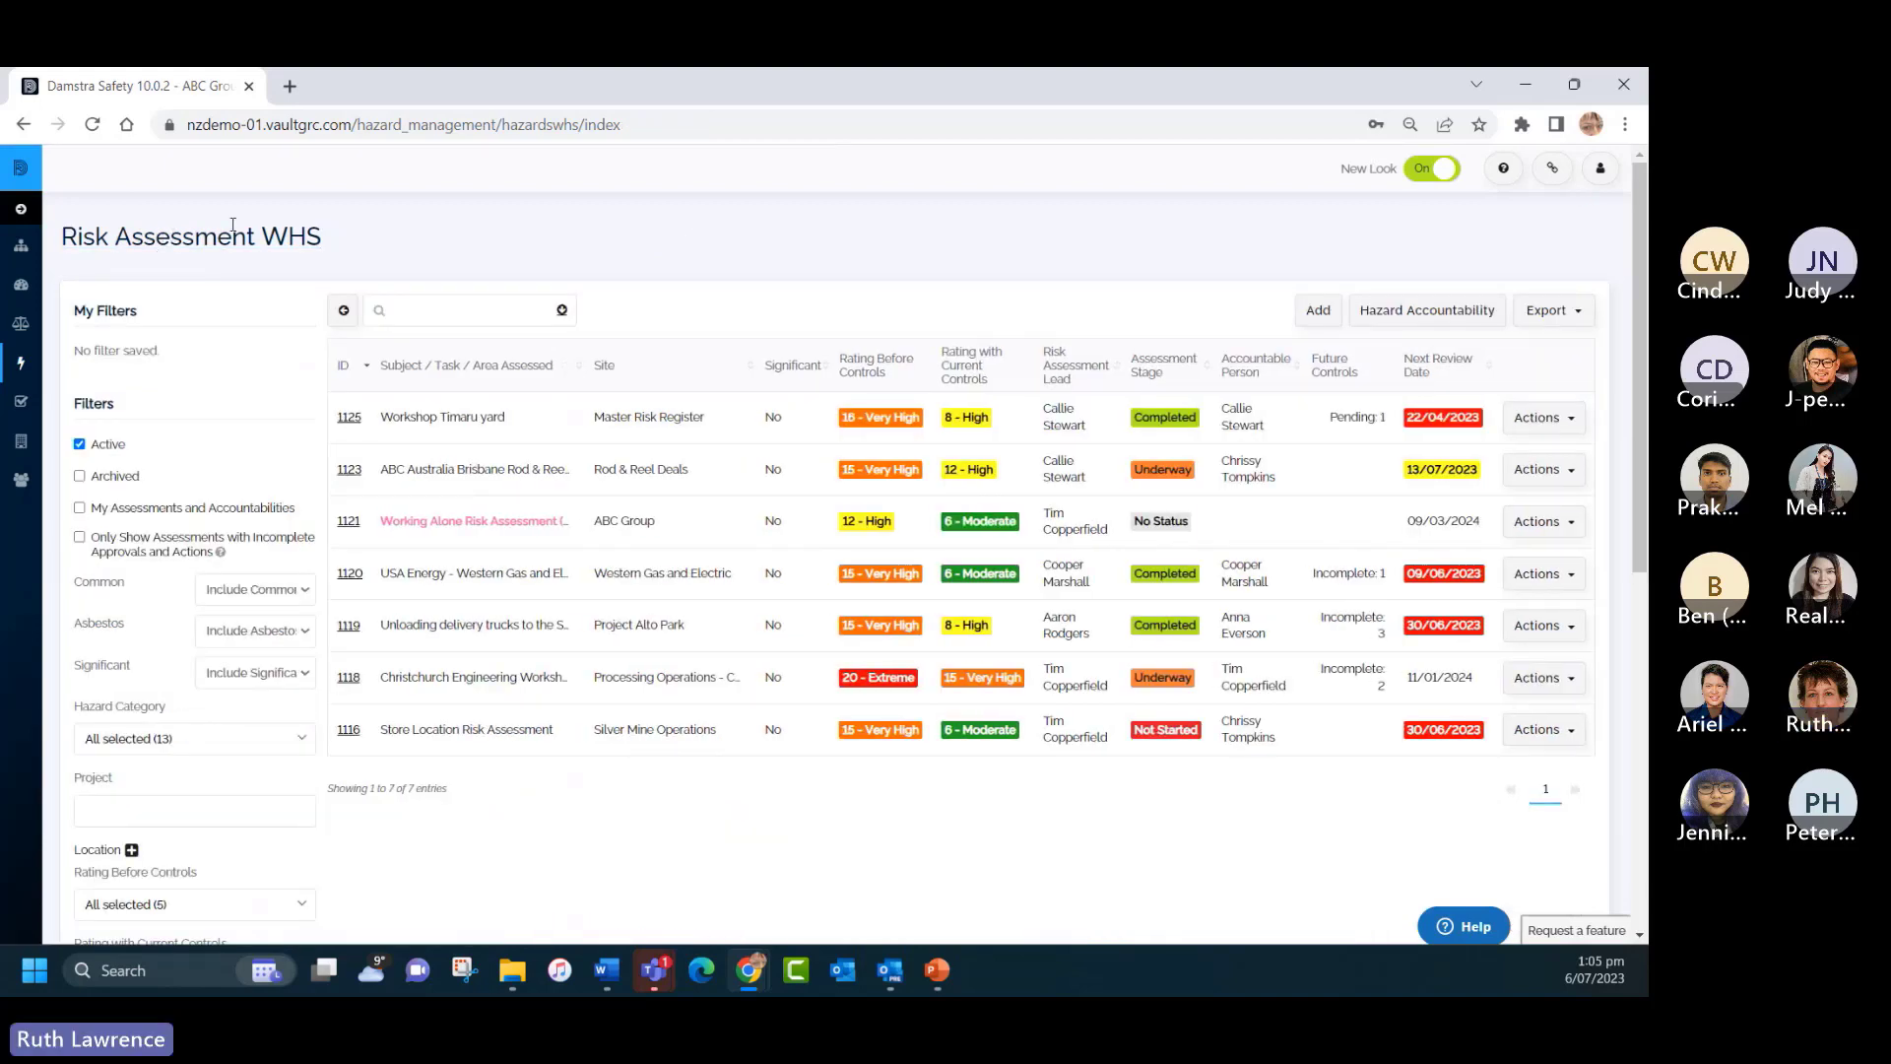
{"action": "left_click", "coordinate": [1313, 311]}
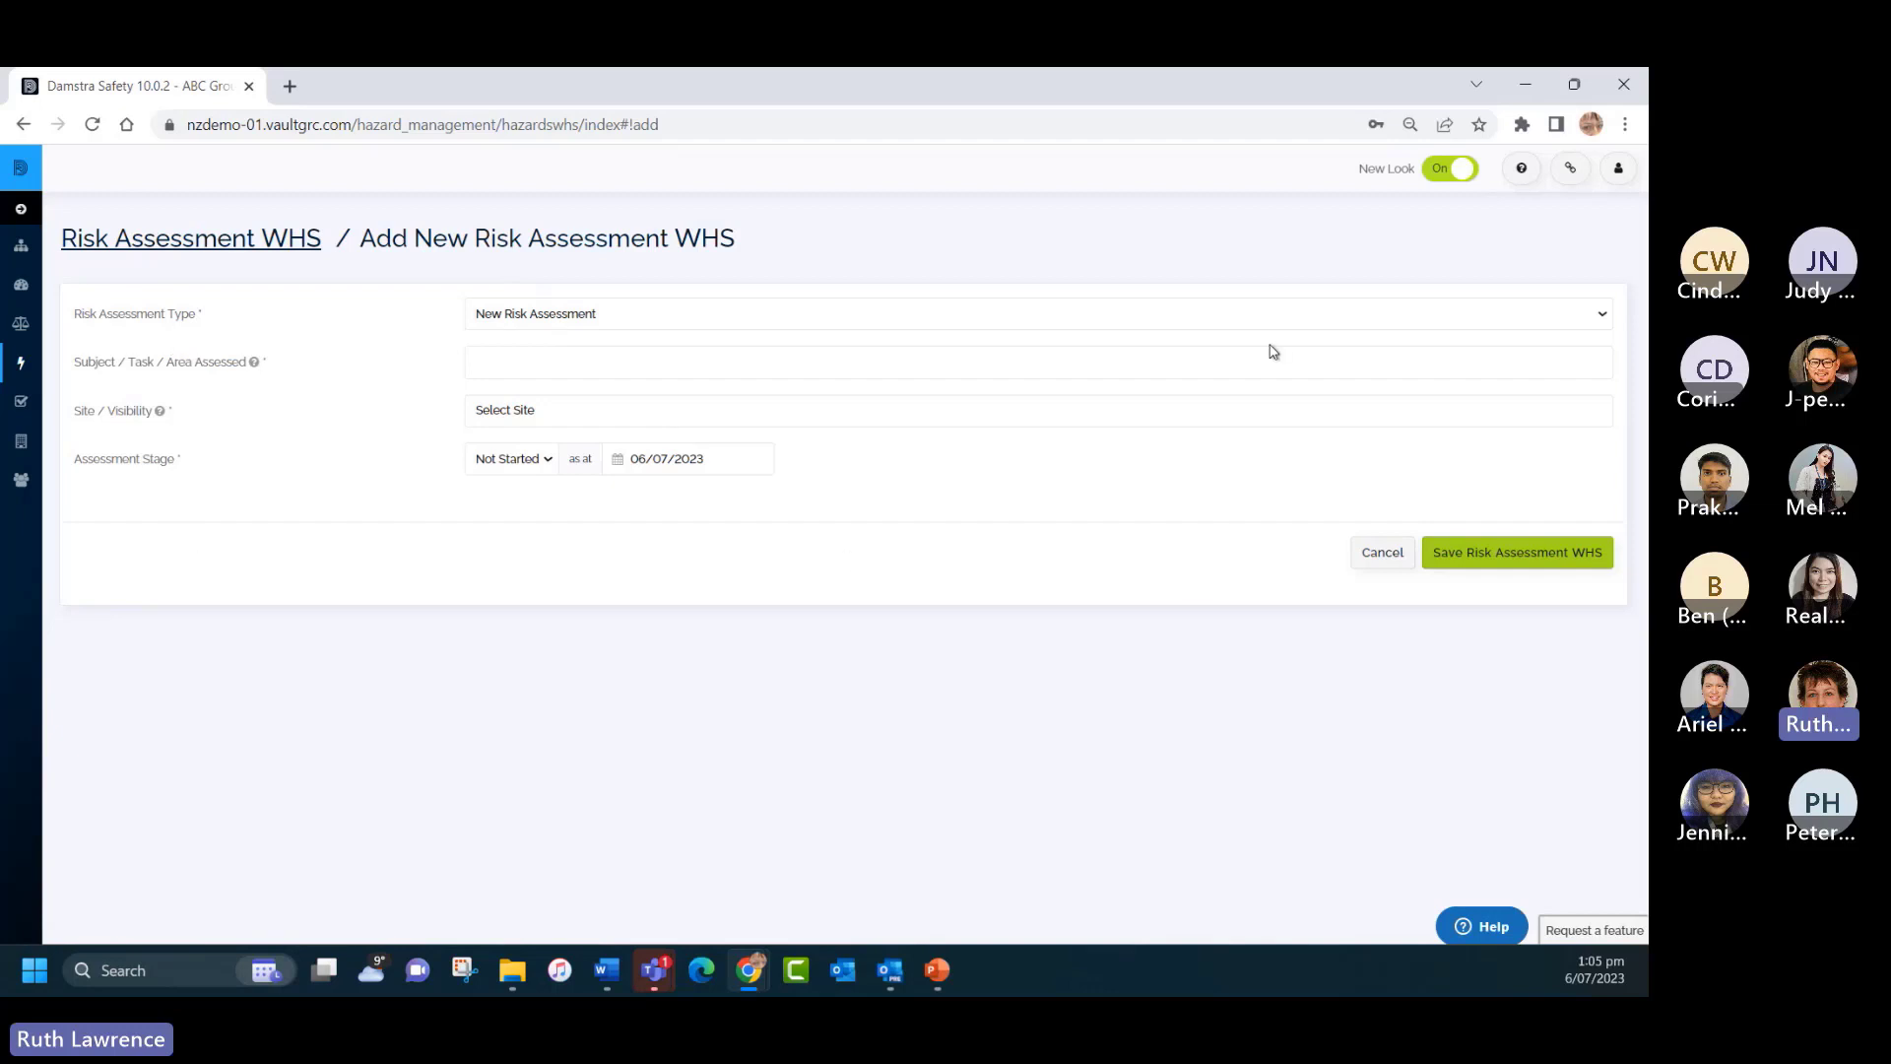
{"action": "left_click", "coordinate": [1155, 315]}
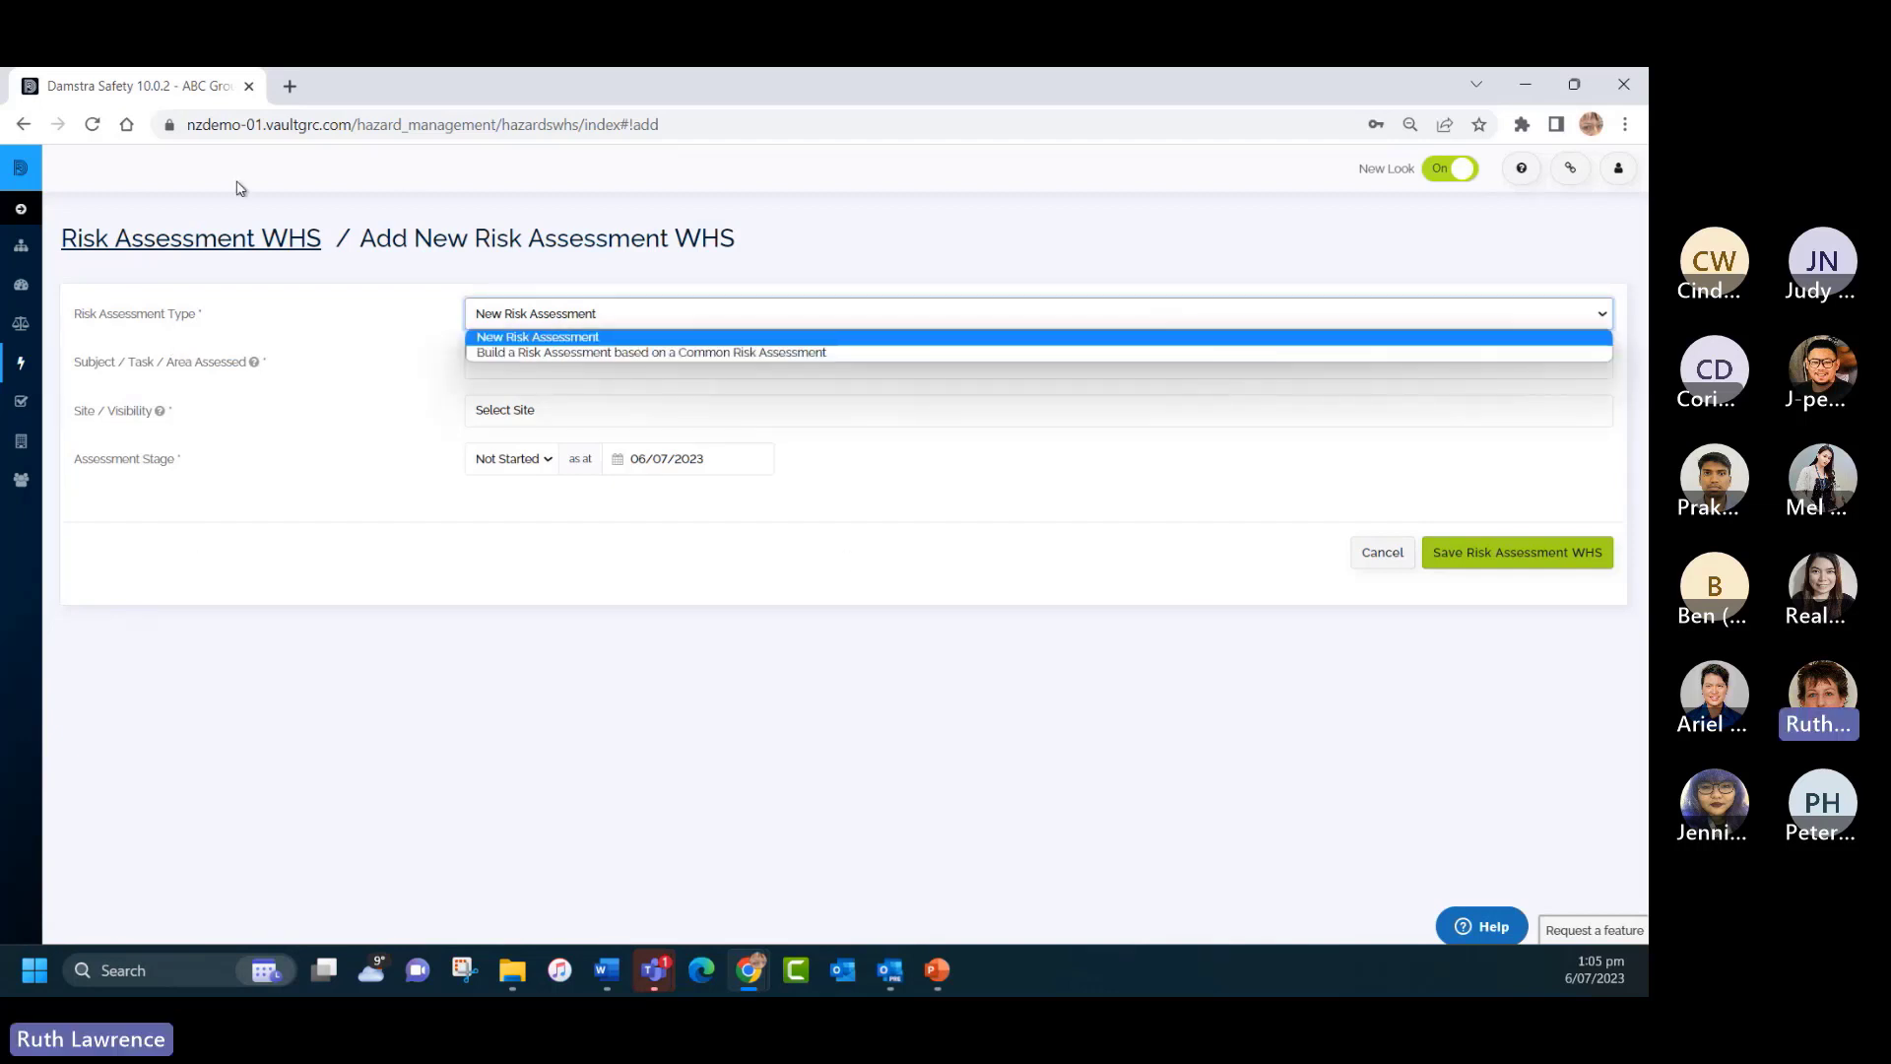
{"action": "left_click", "coordinate": [158, 250]}
{"action": "left_click", "coordinate": [158, 250]}
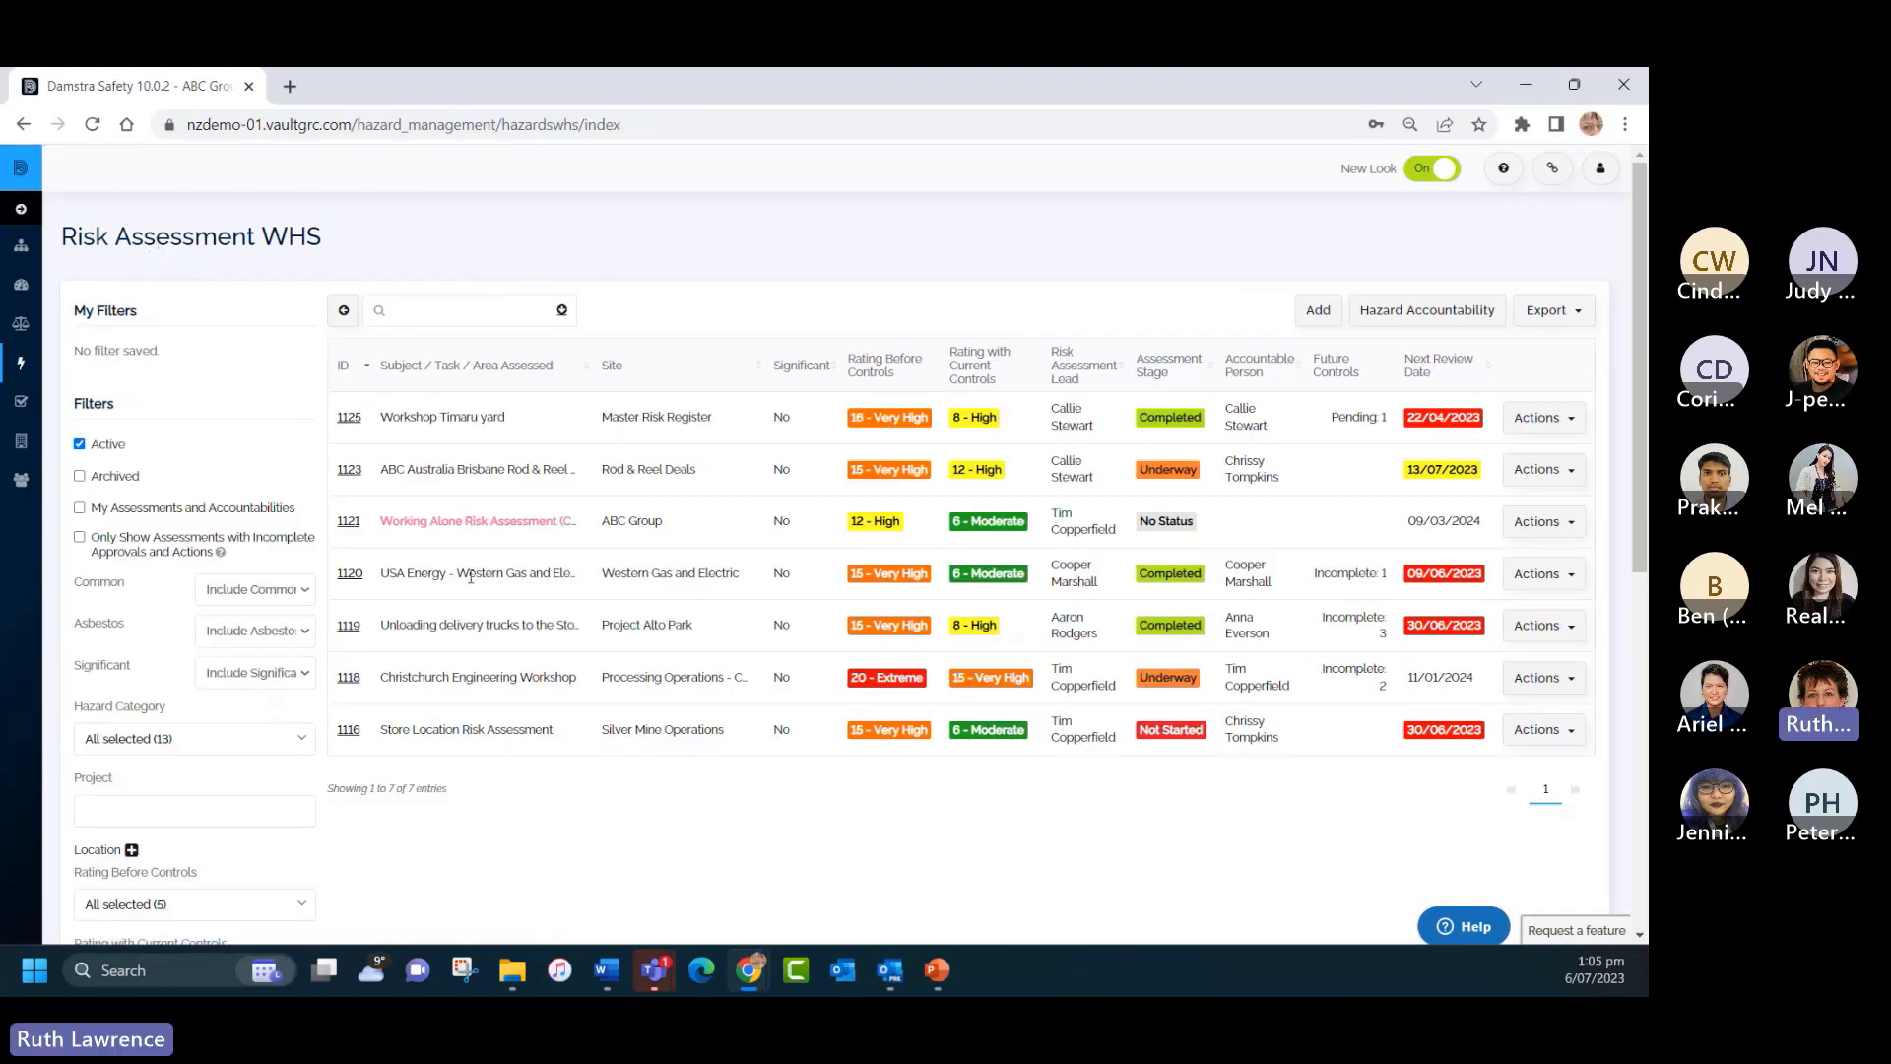
Try a new assessment of type "Build a Risk Assessment based on a Common Risk Assessment", view the selectable common assessments, and return to the register.
{"action": "left_click", "coordinate": [1546, 429]}
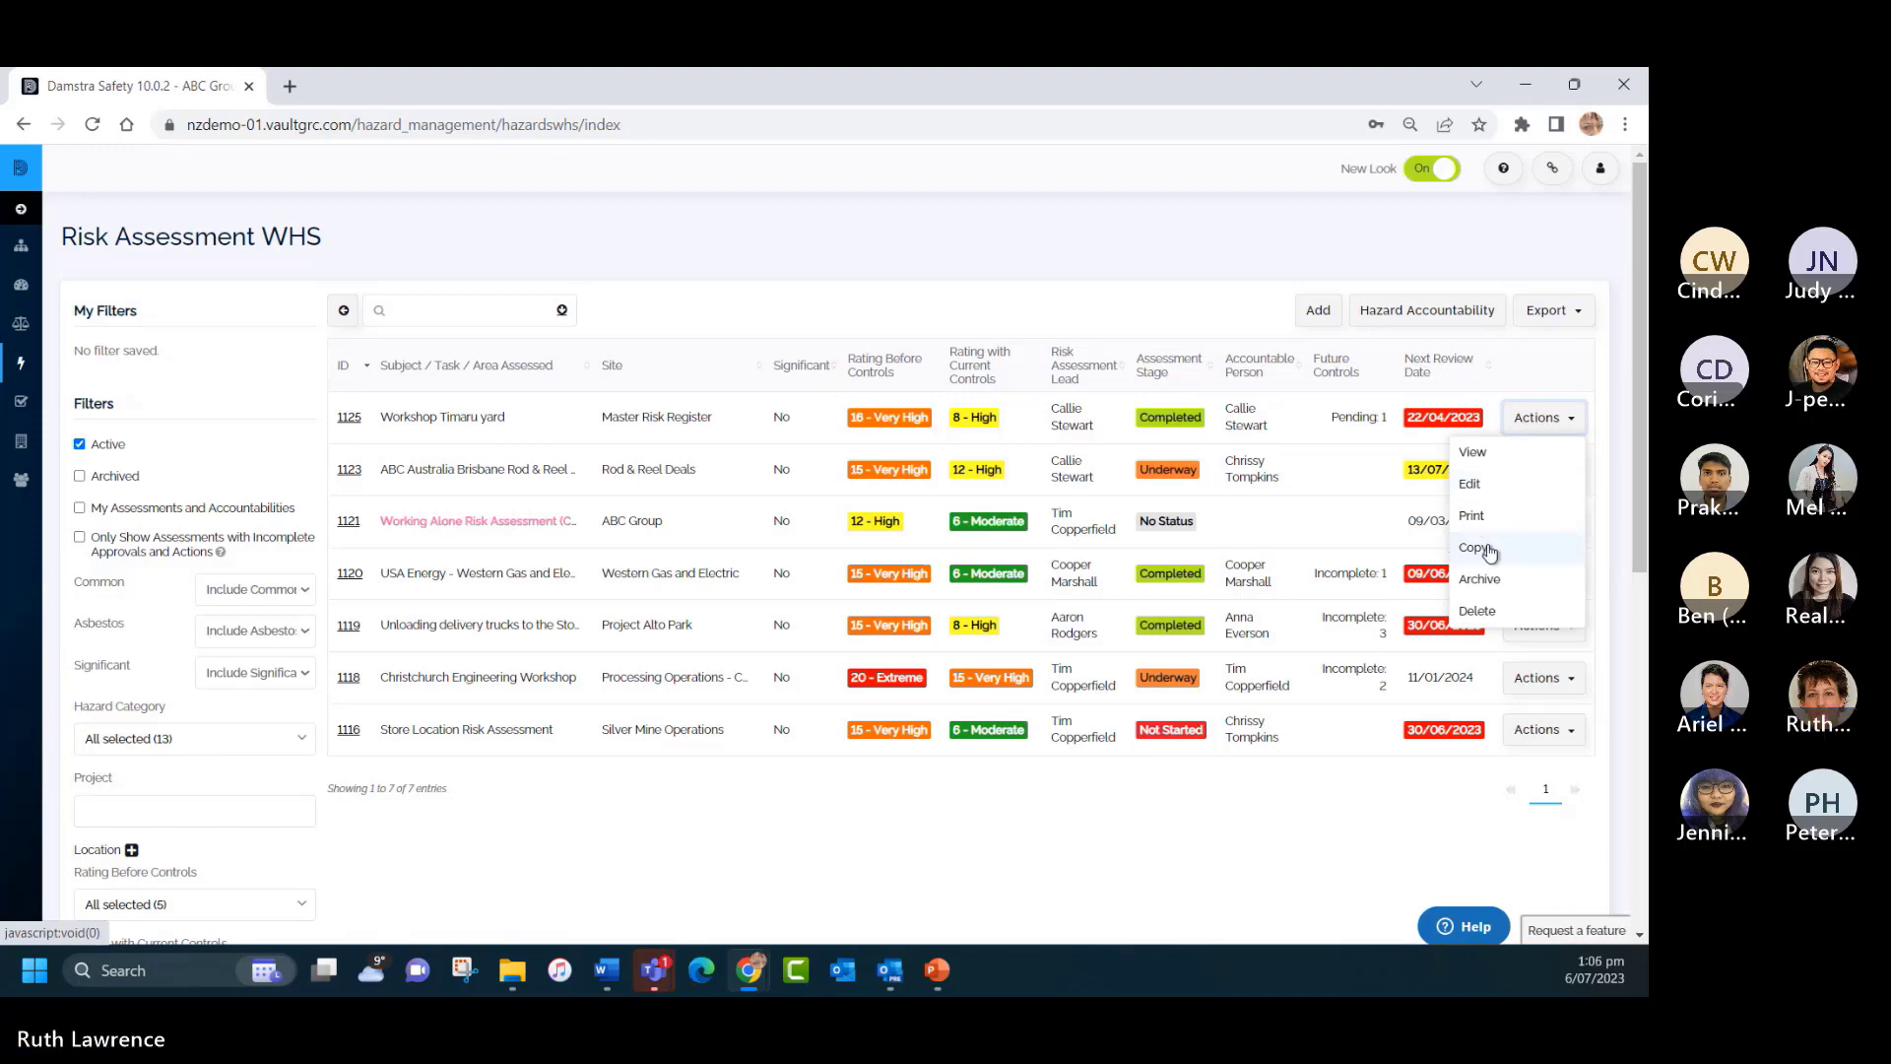
{"action": "left_click", "coordinate": [1316, 309]}
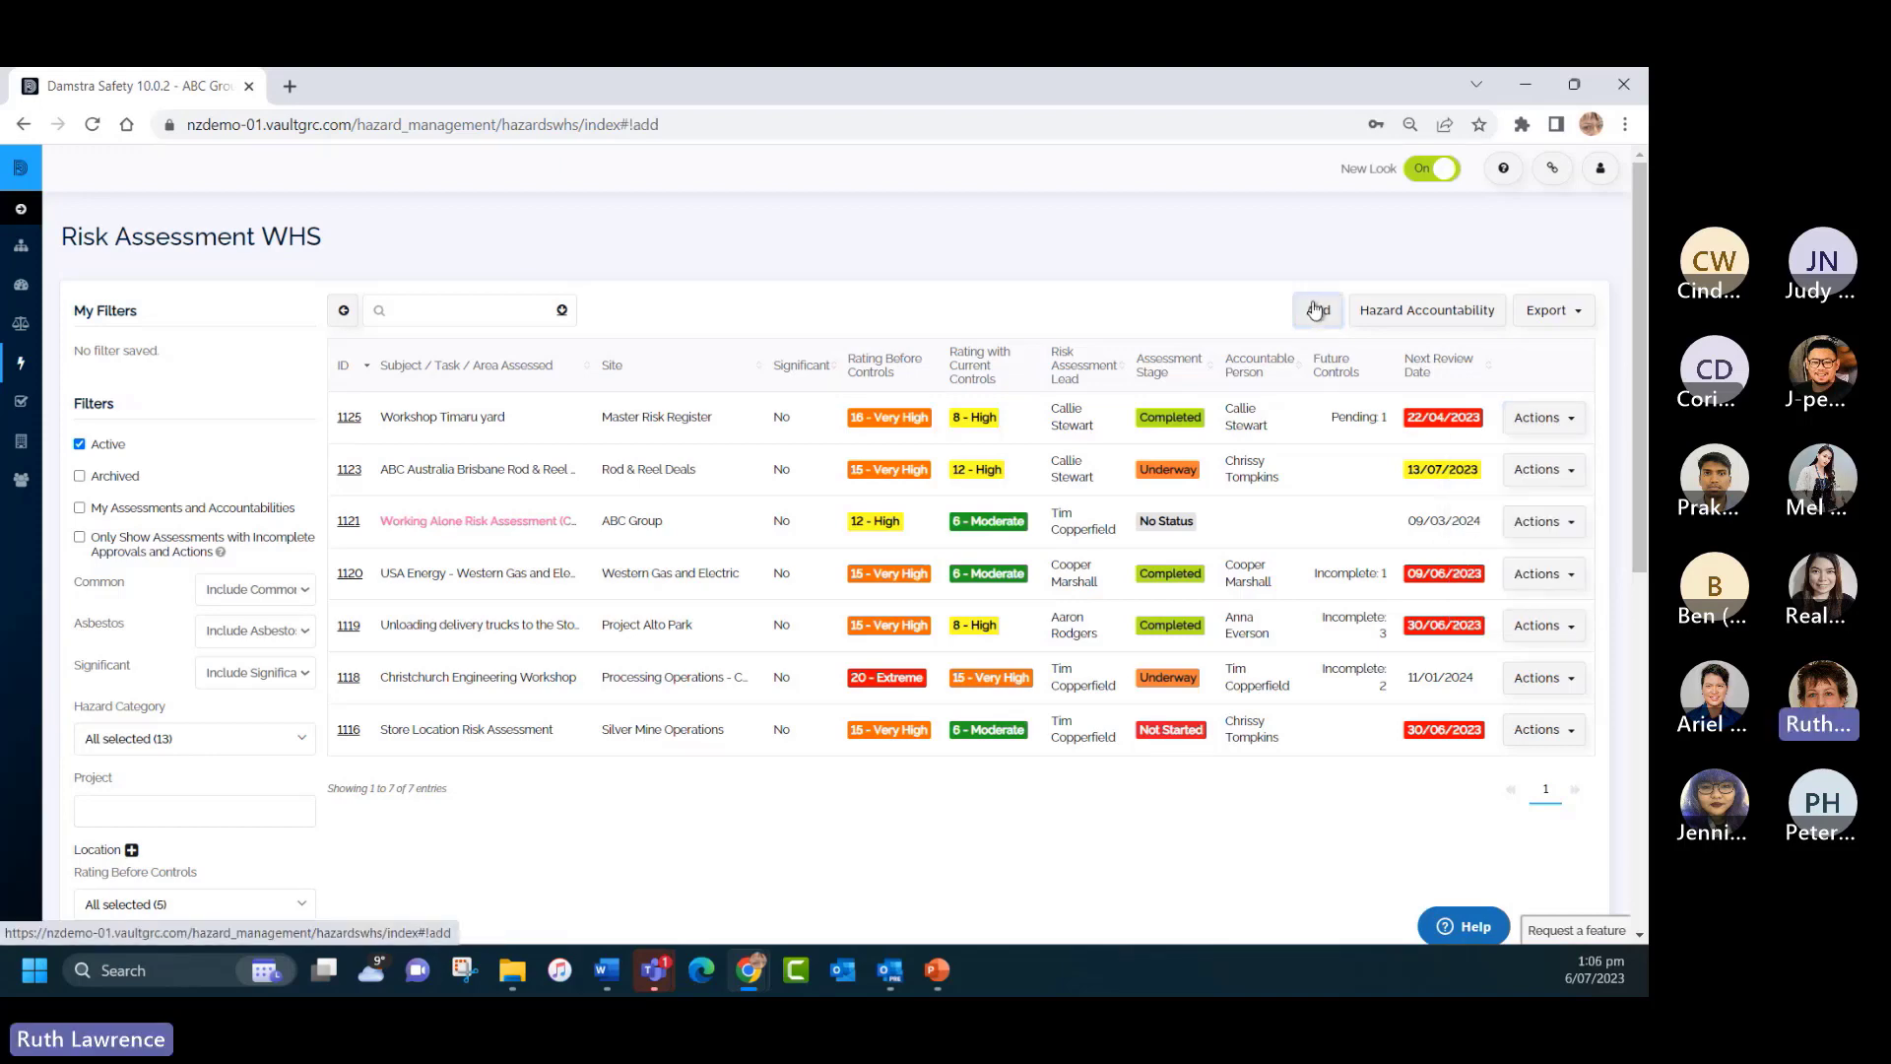
{"action": "left_click", "coordinate": [646, 313]}
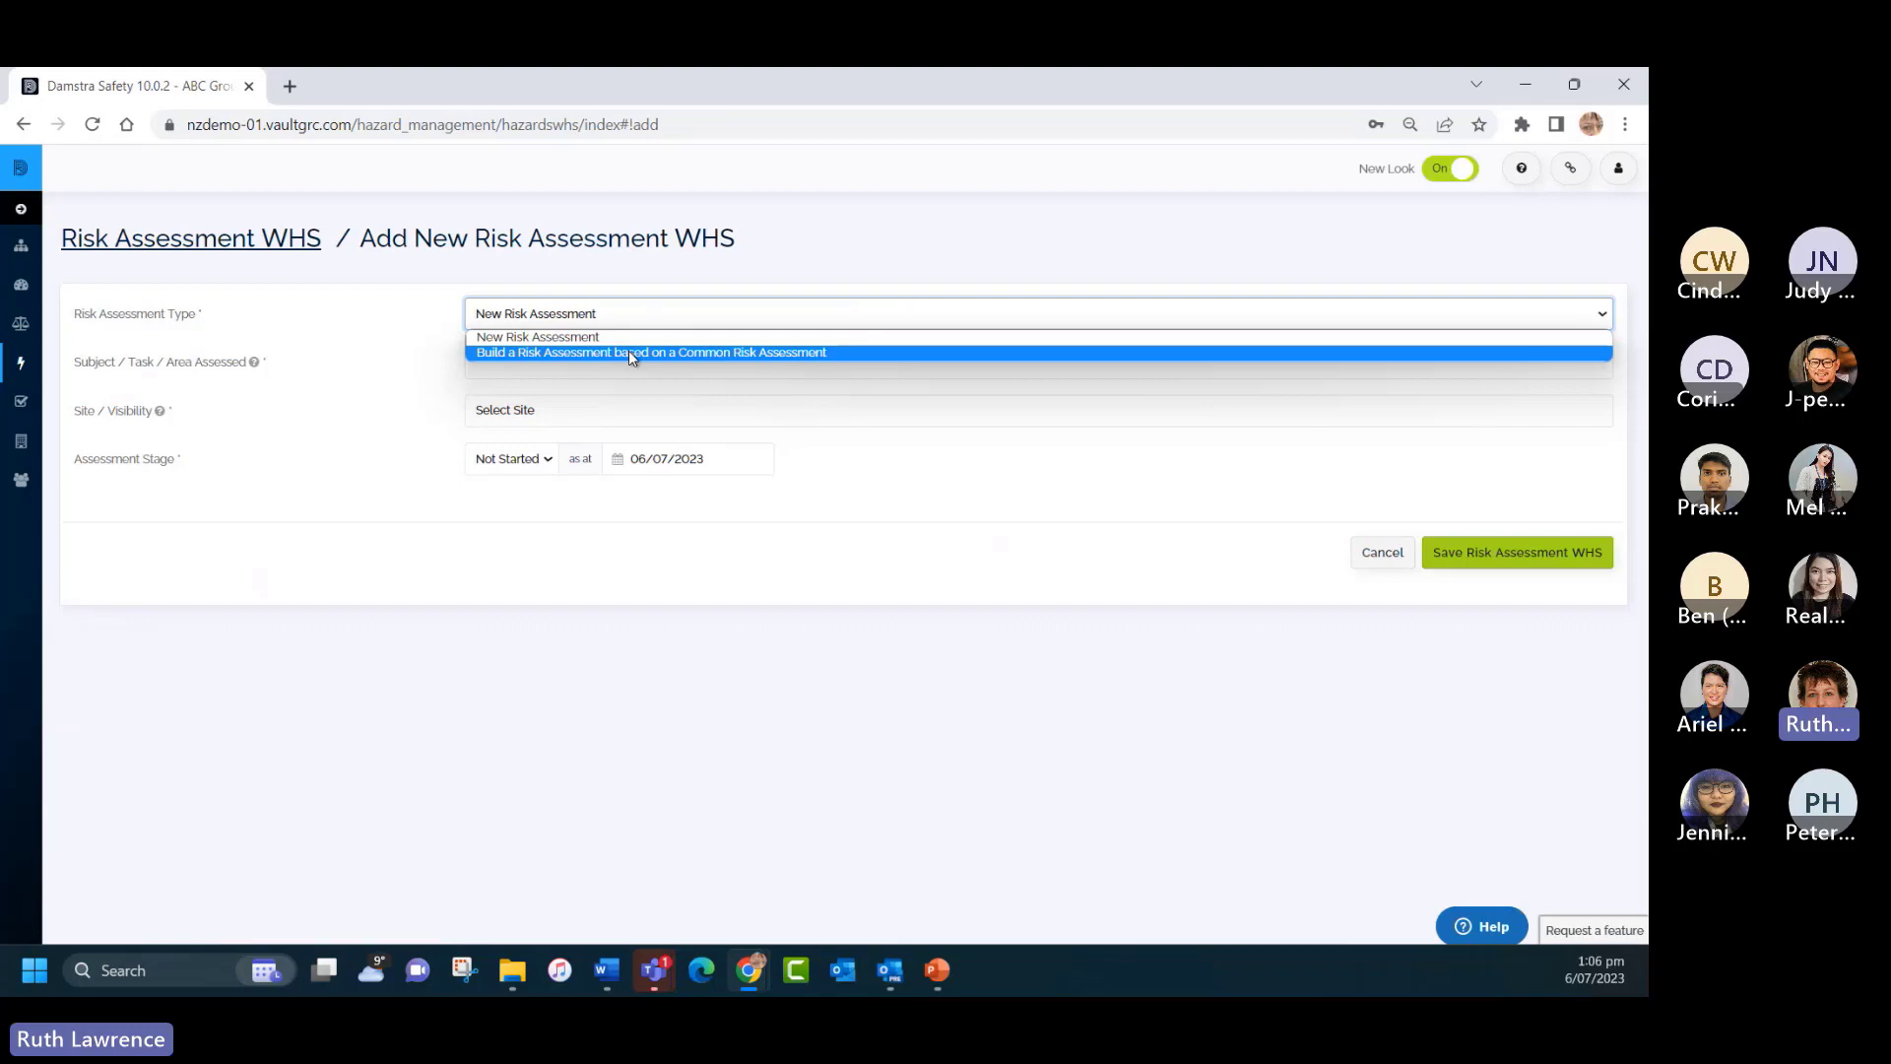
{"action": "left_click", "coordinate": [629, 352]}
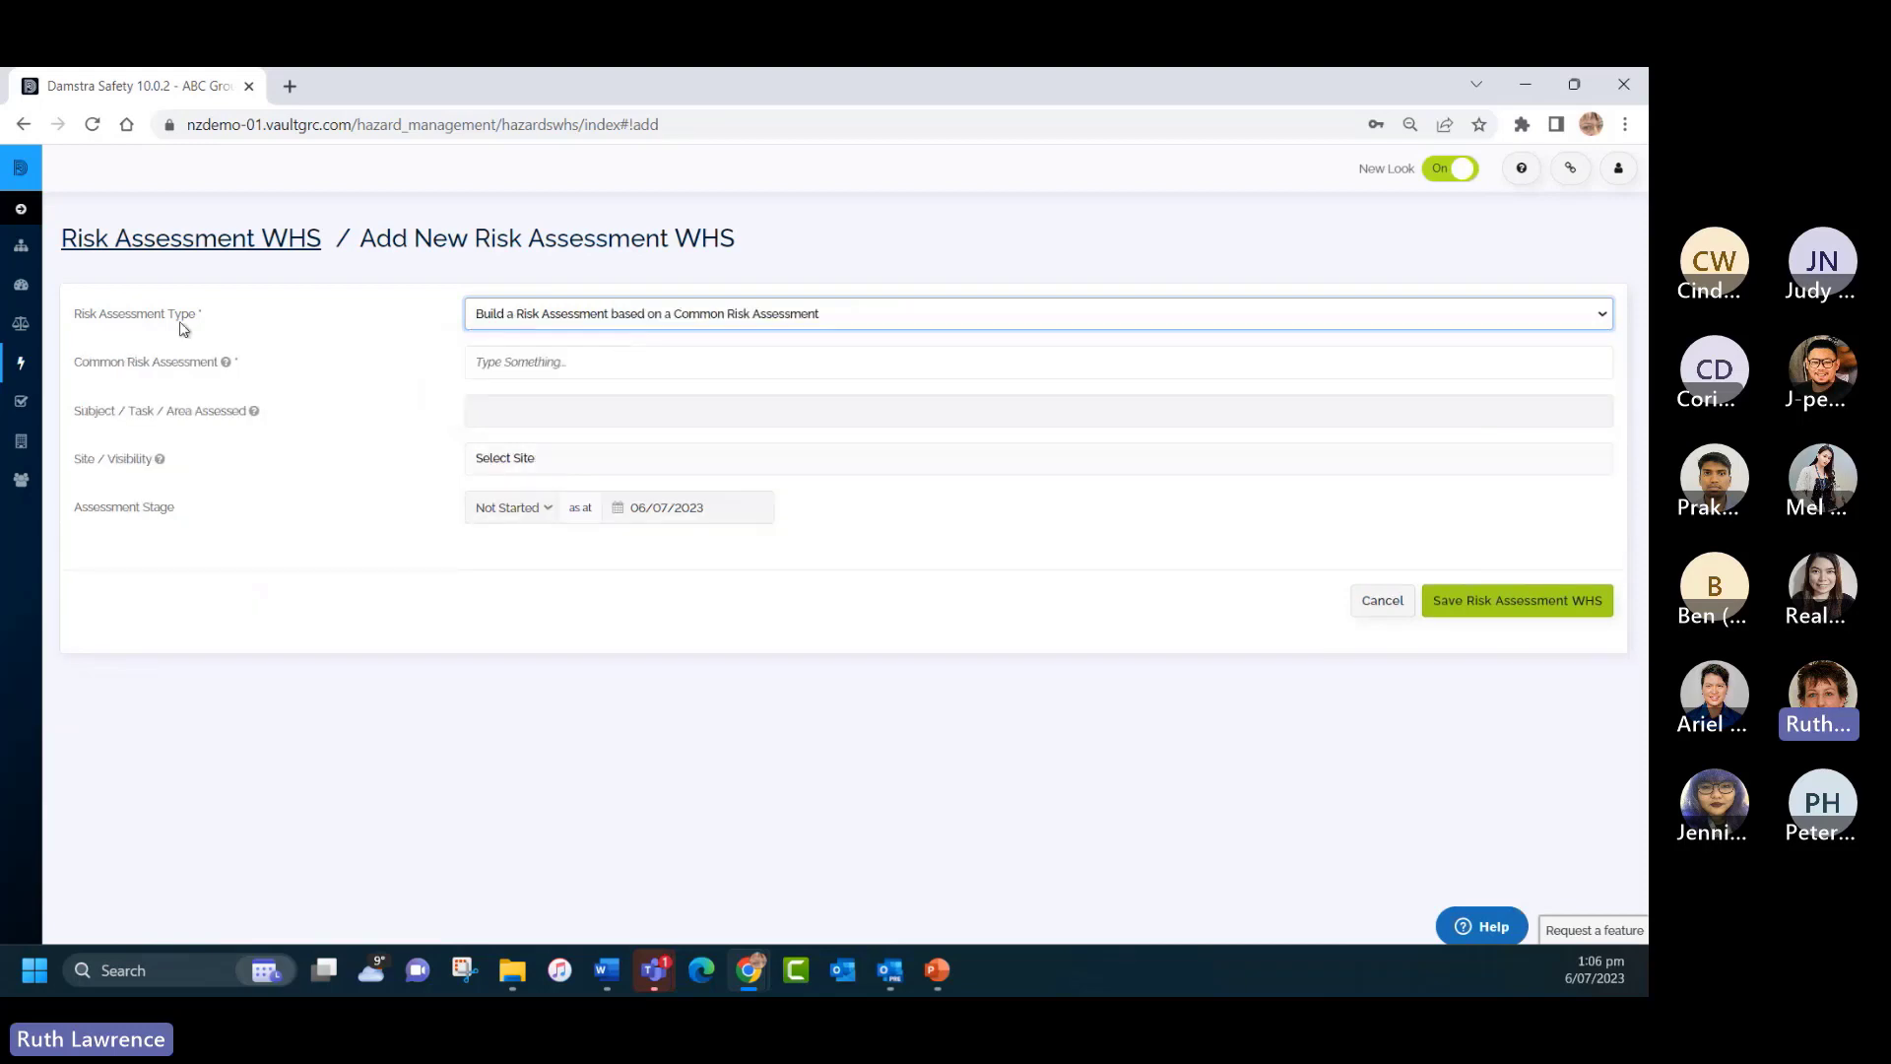
{"action": "mouse_move", "coordinate": [228, 365]}
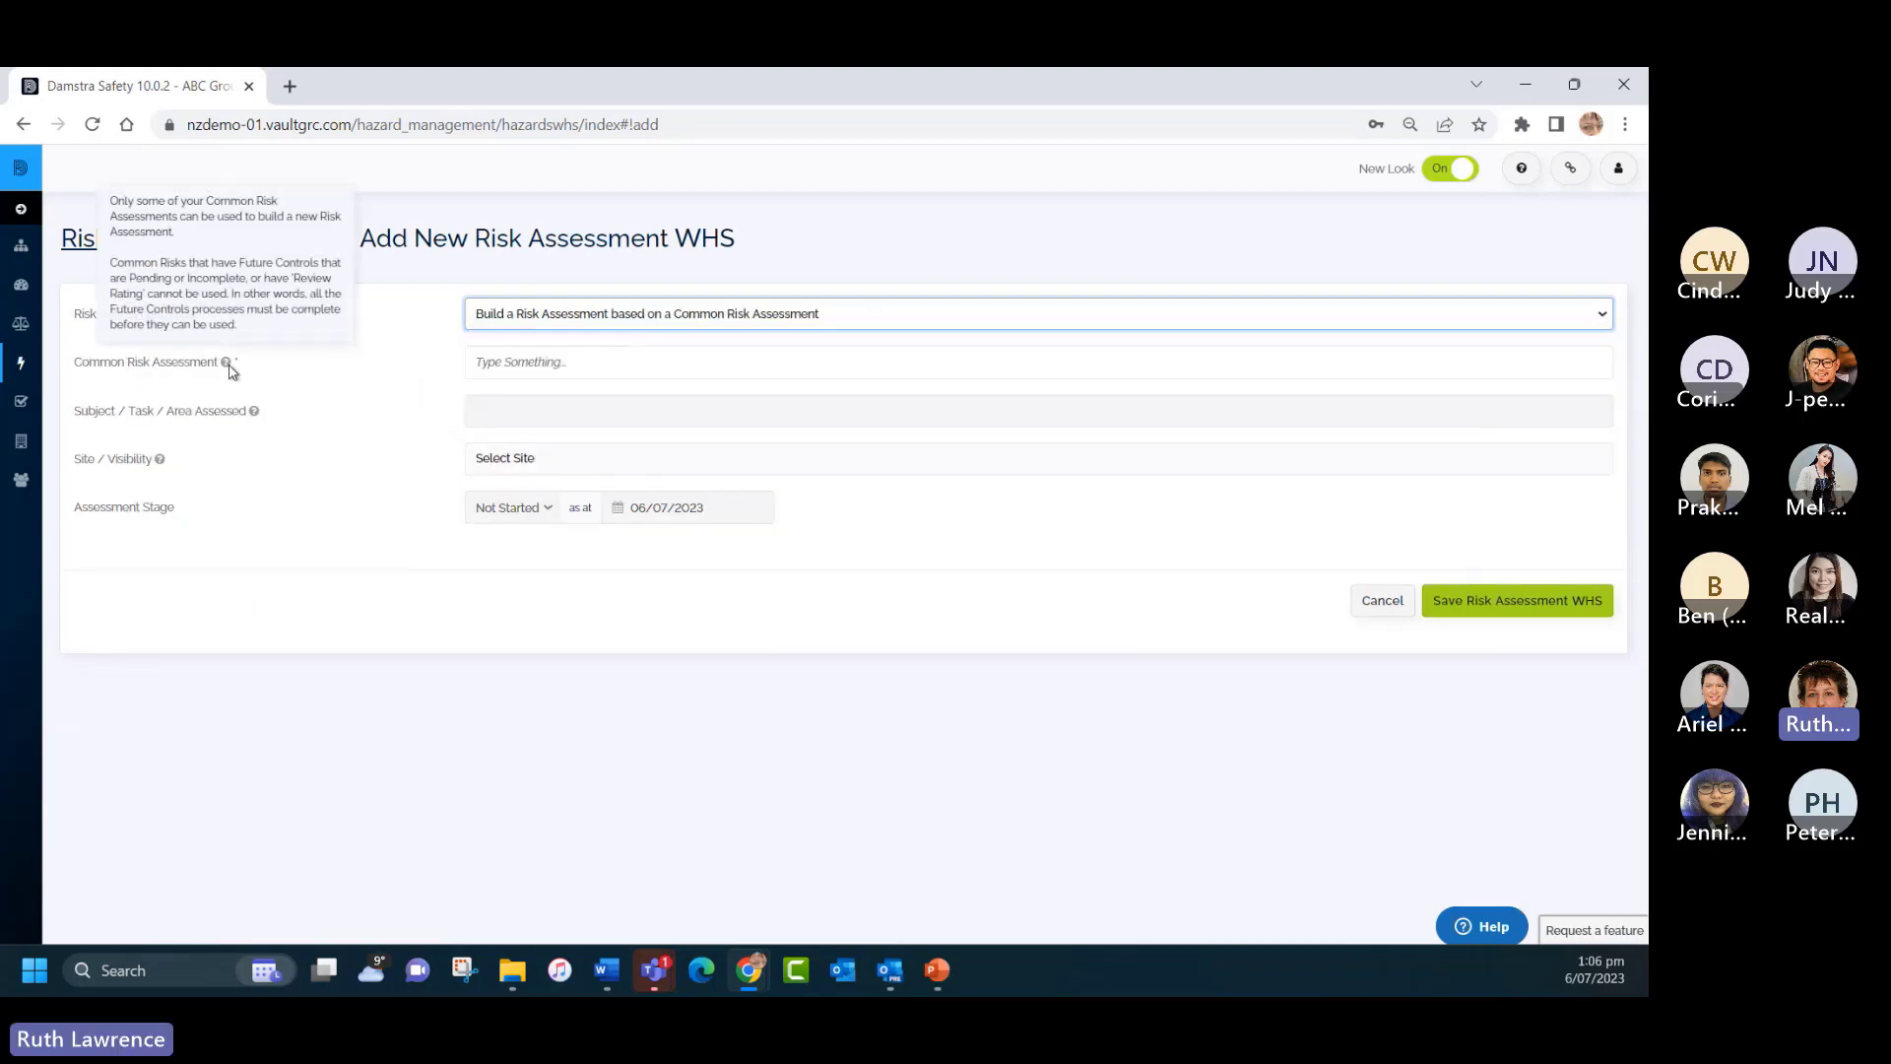
{"action": "left_click", "coordinate": [517, 361]}
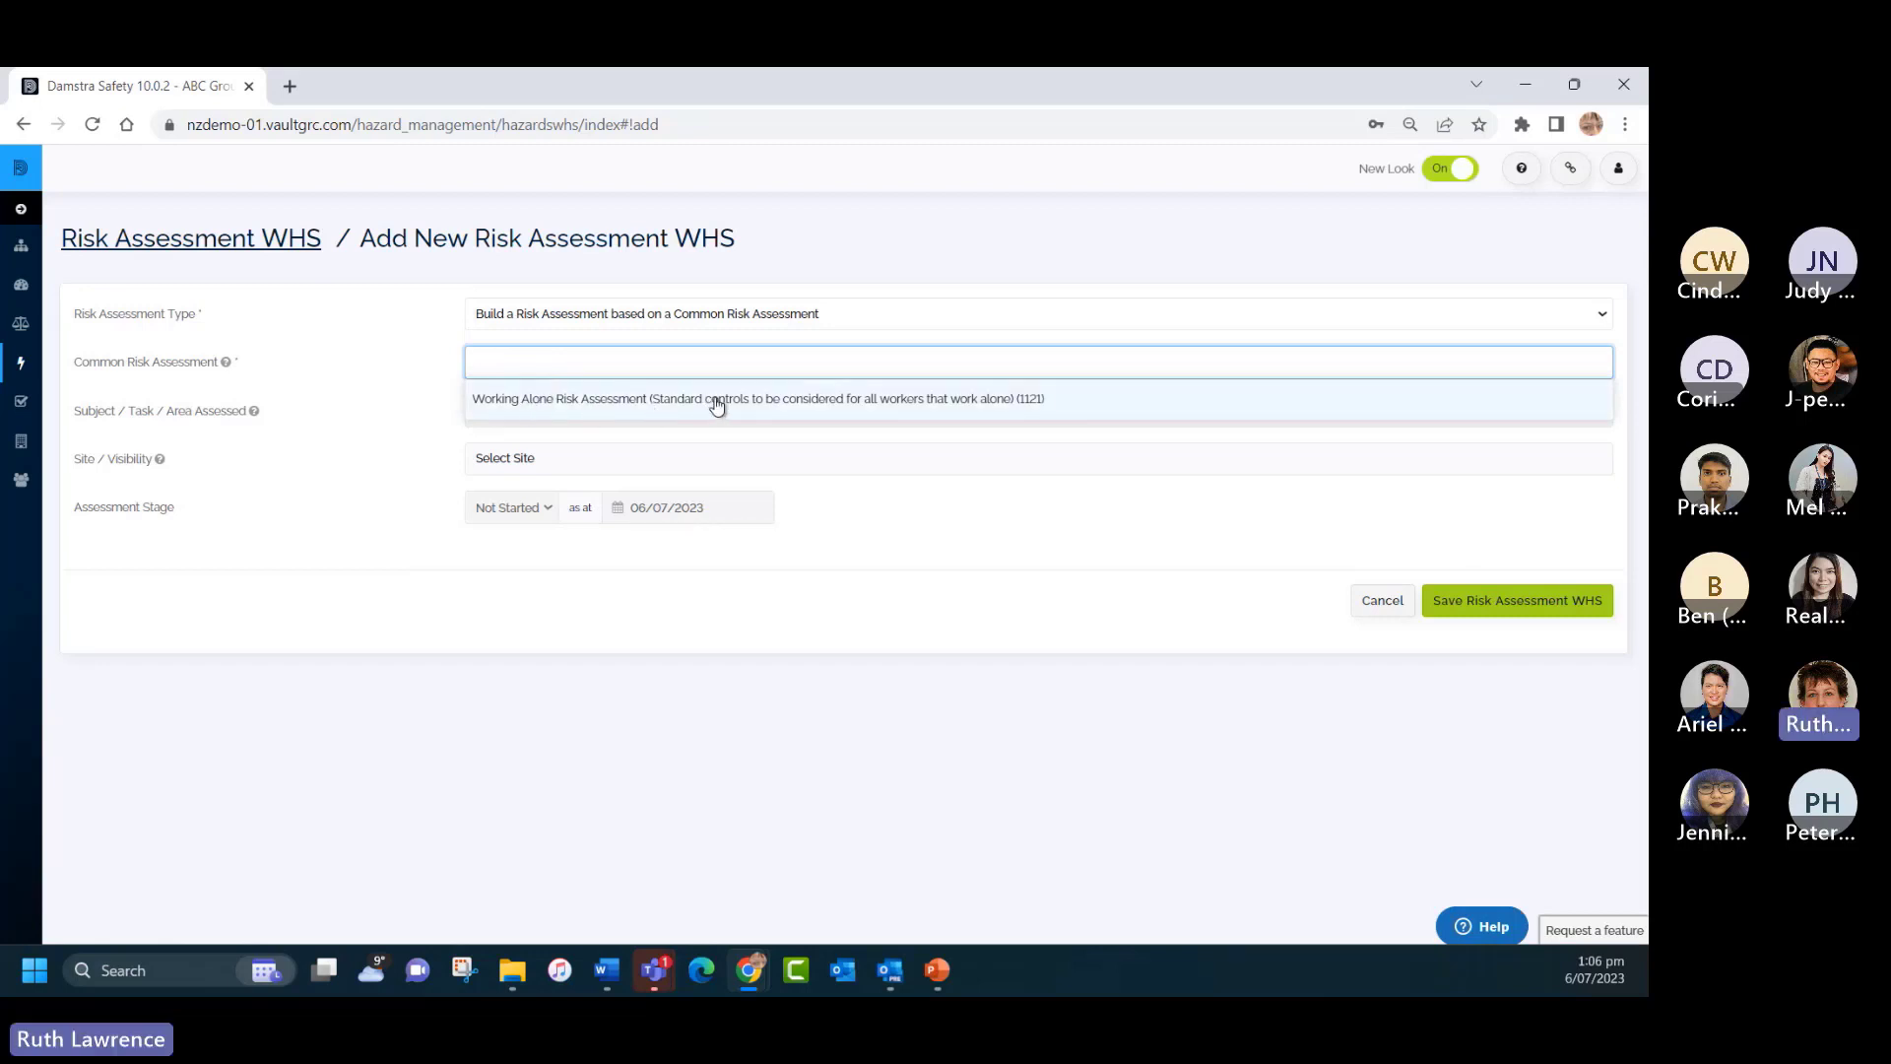
{"action": "left_click", "coordinate": [155, 255]}
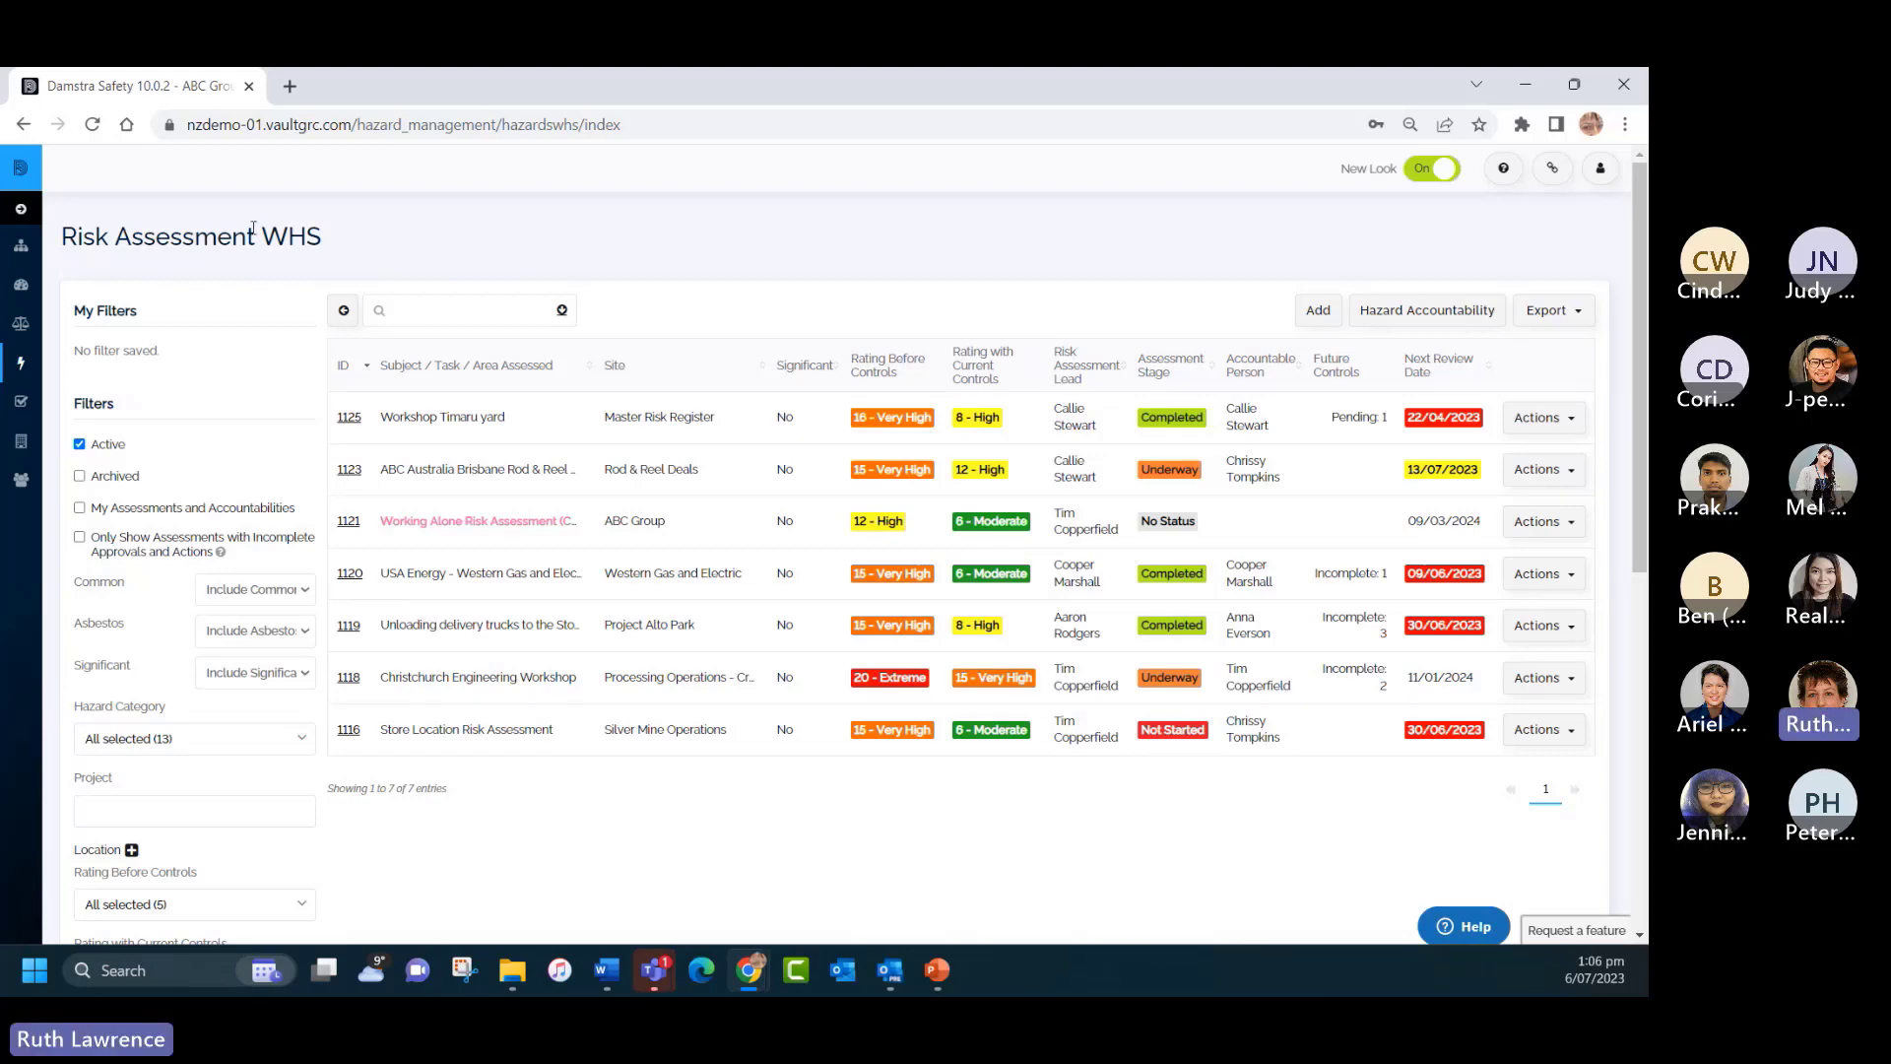
{"action": "left_click_drag", "start_coordinate": [253, 235], "coordinate": [61, 236]}
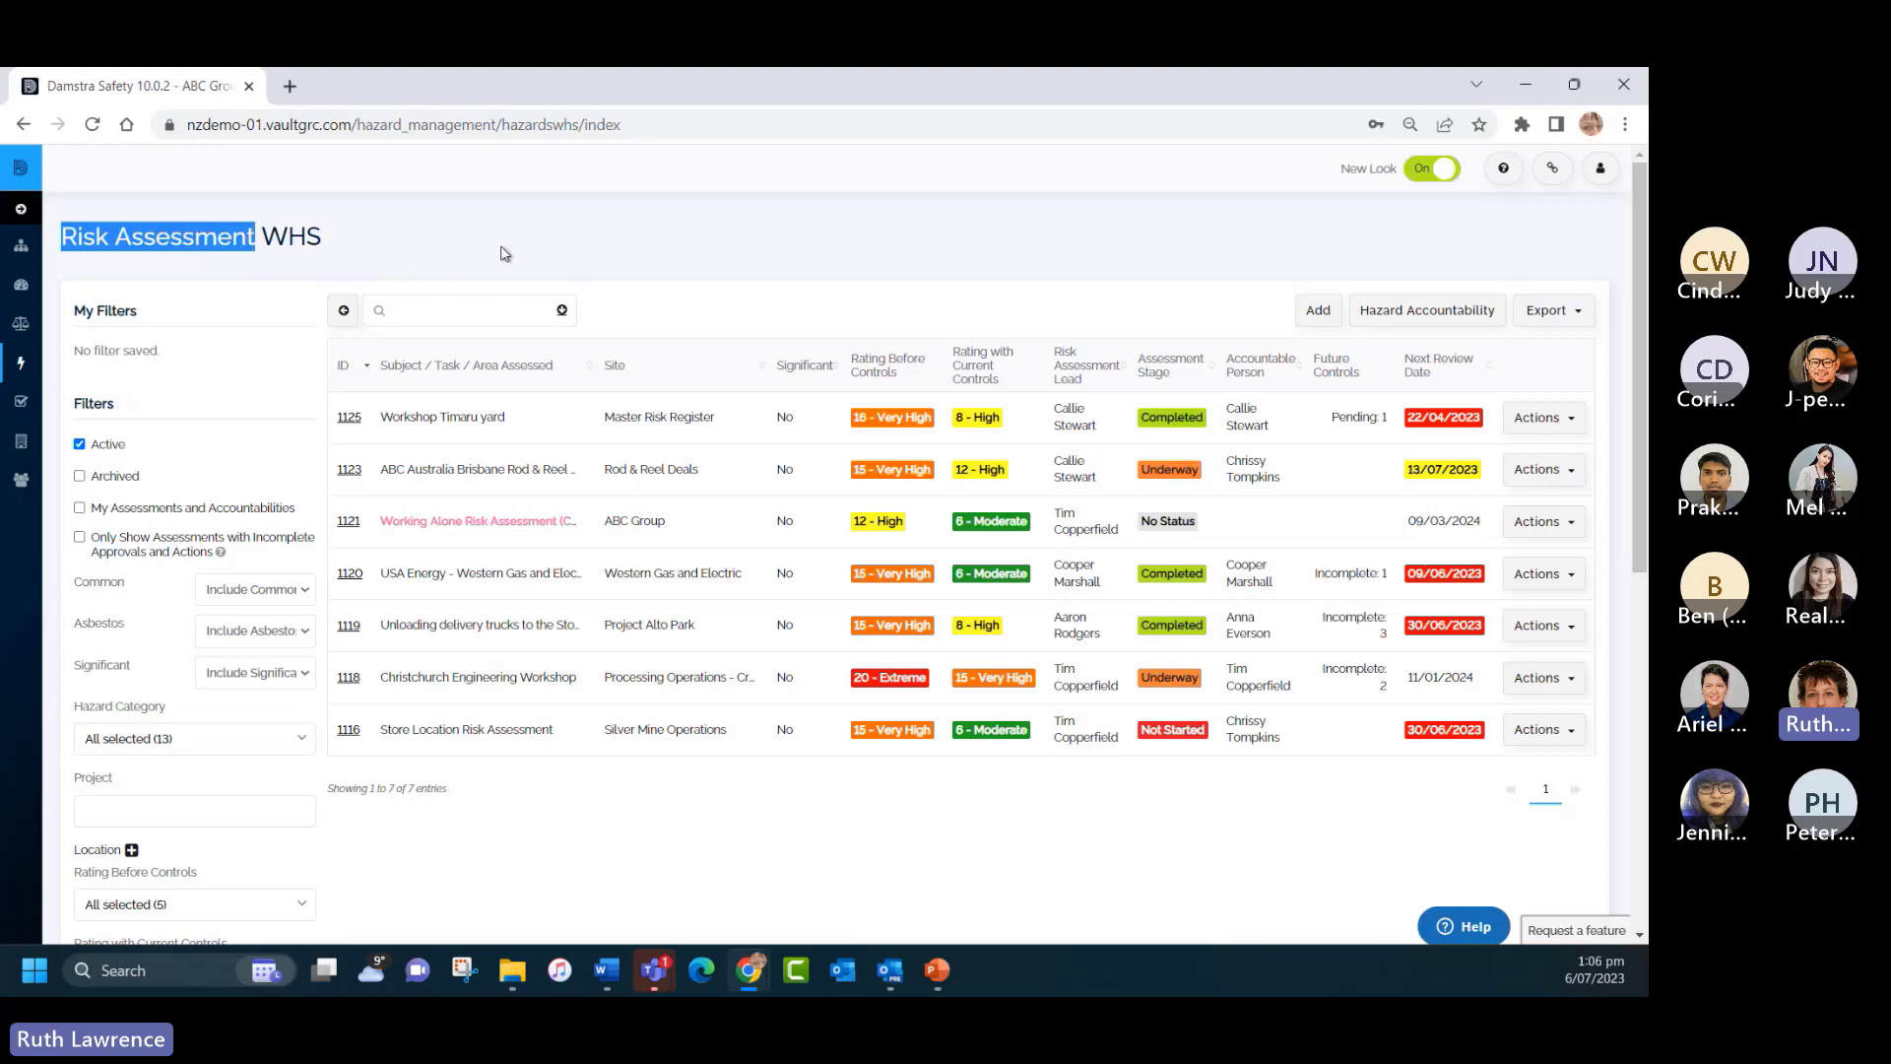
Open the user group profiles in the system settings and edit the group access of ABC Admin.
{"action": "left_click", "coordinate": [1597, 170]}
{"action": "left_click", "coordinate": [1576, 201]}
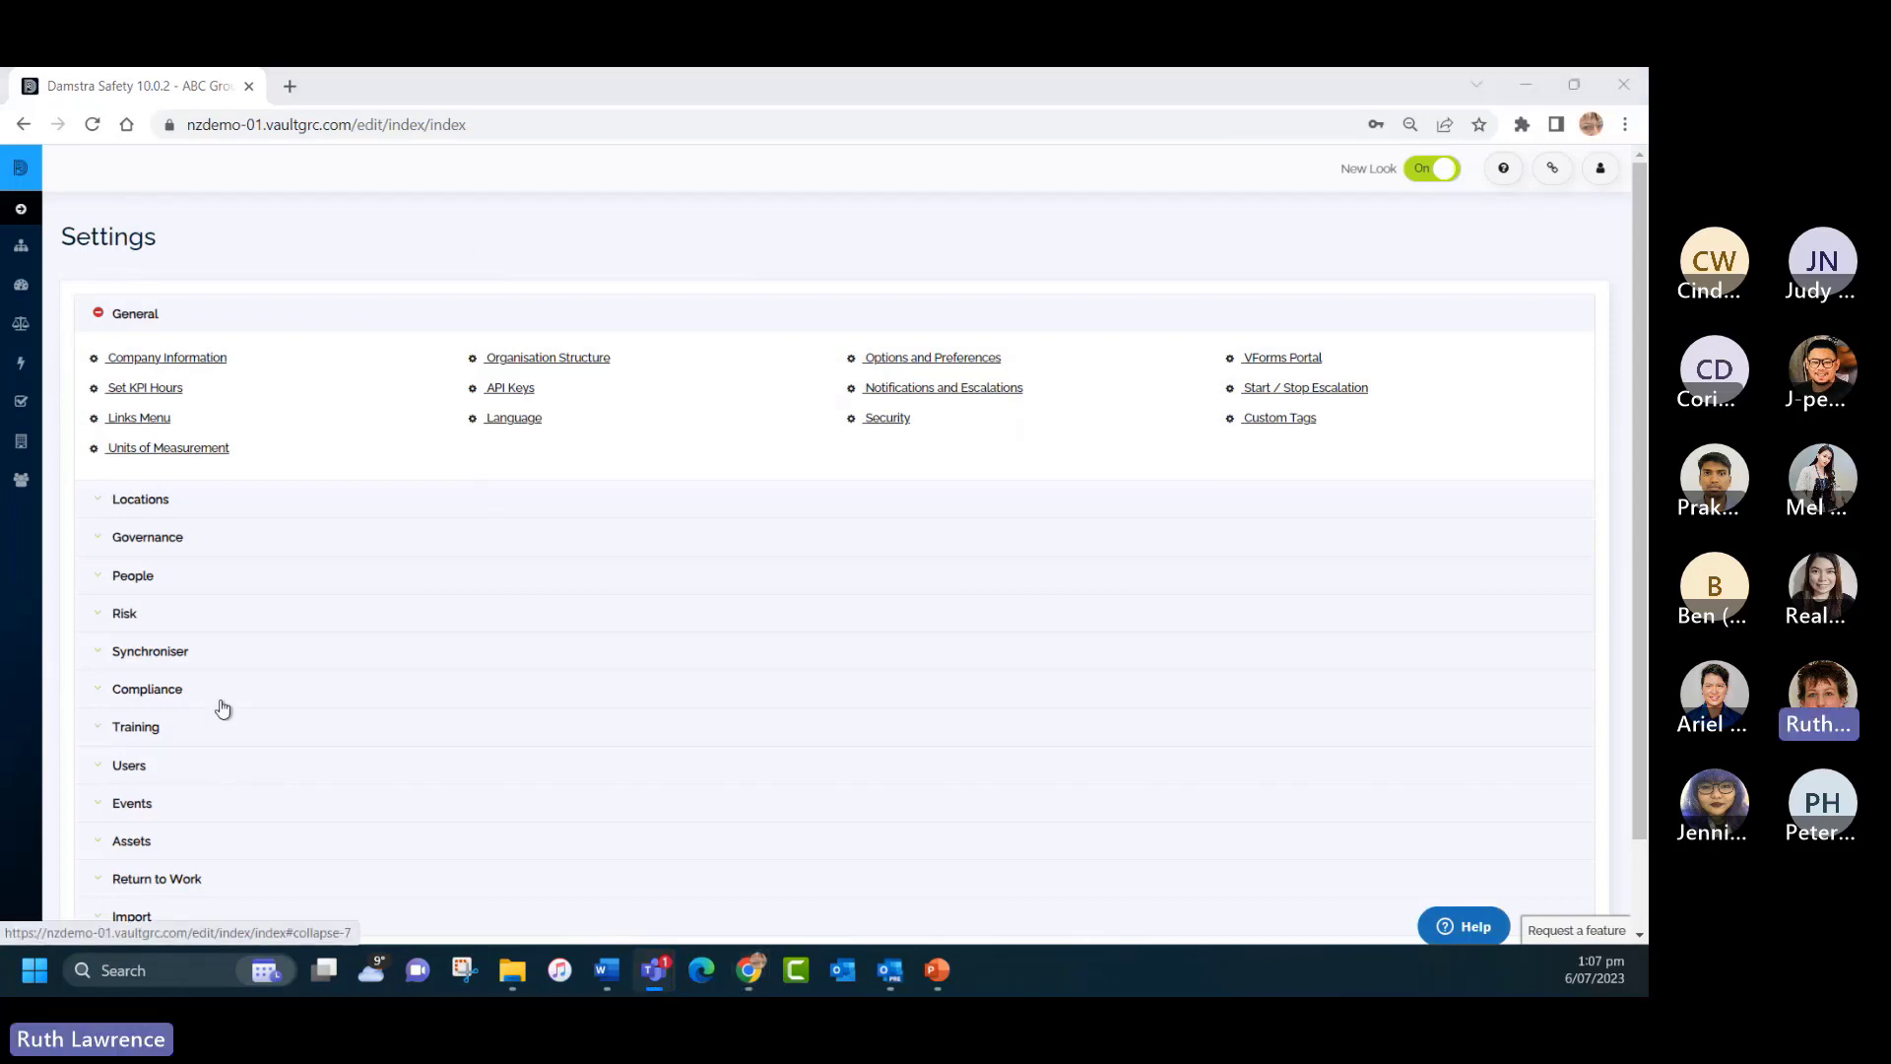
{"action": "left_click", "coordinate": [135, 774]}
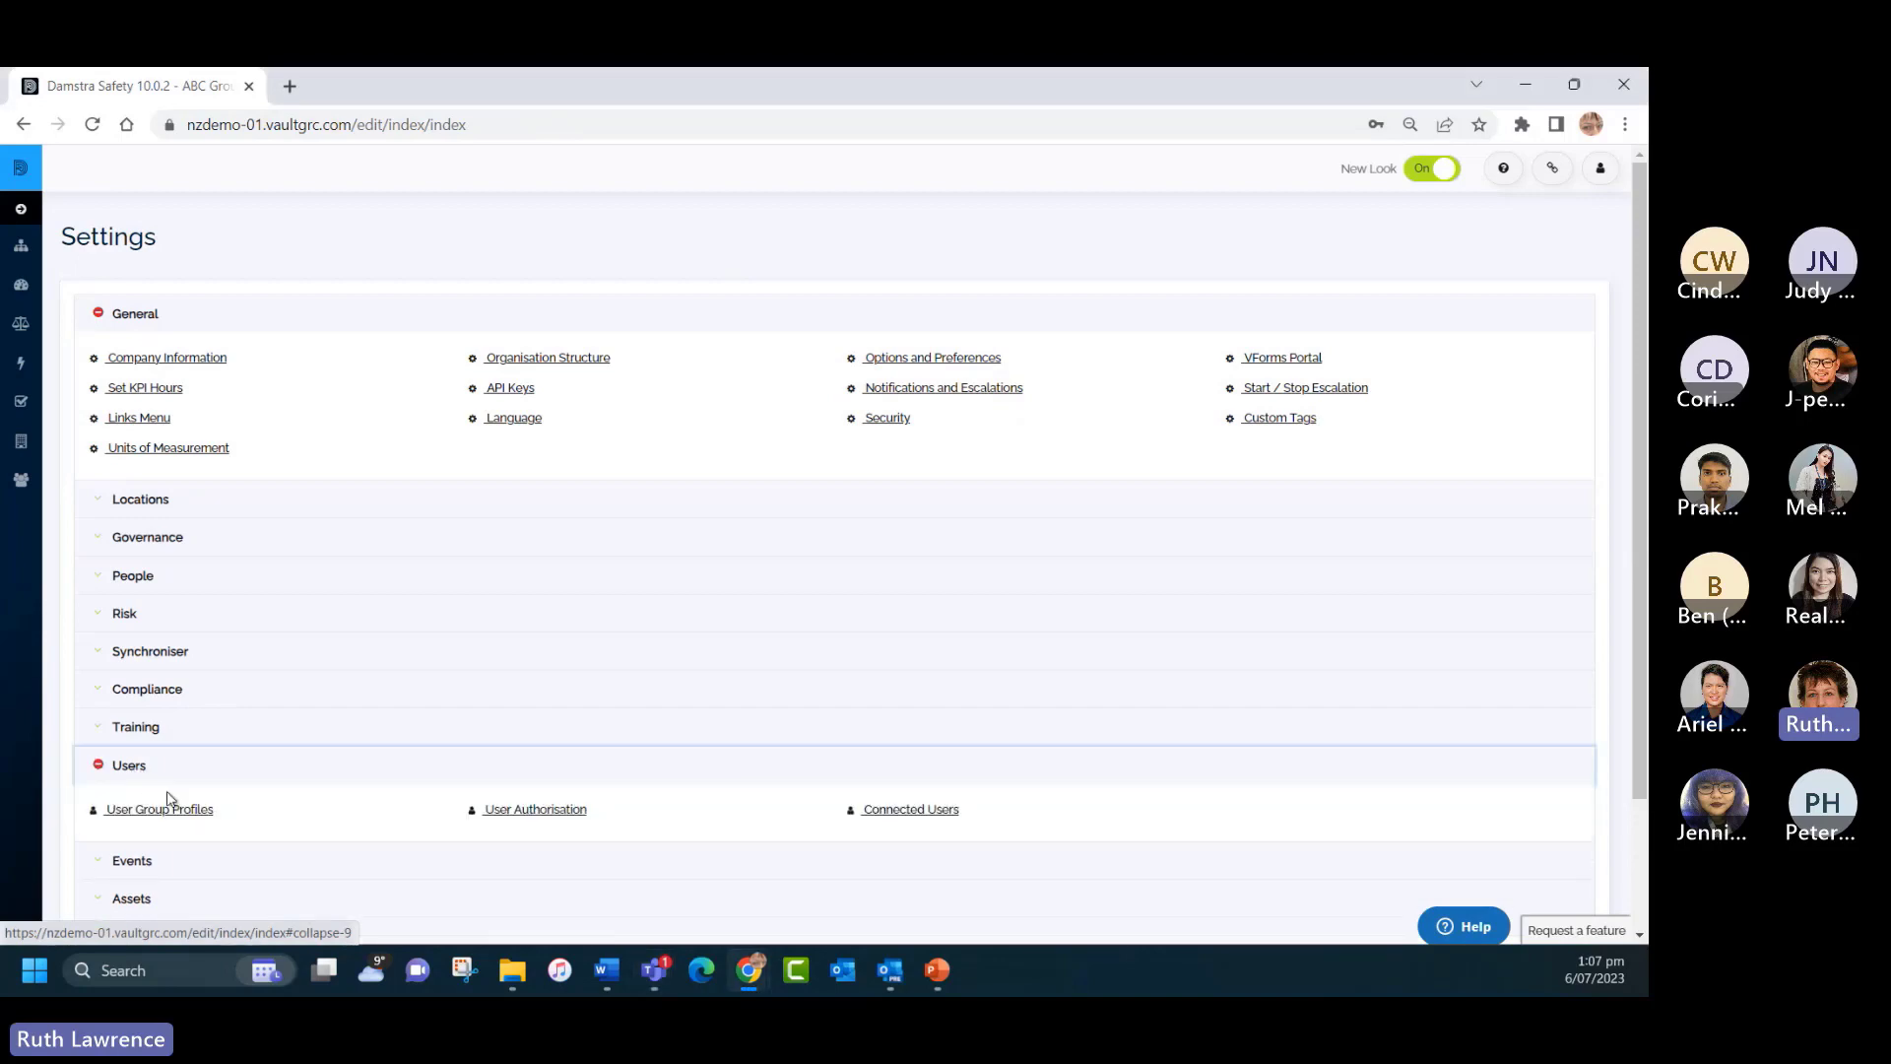
{"action": "left_click", "coordinate": [170, 814]}
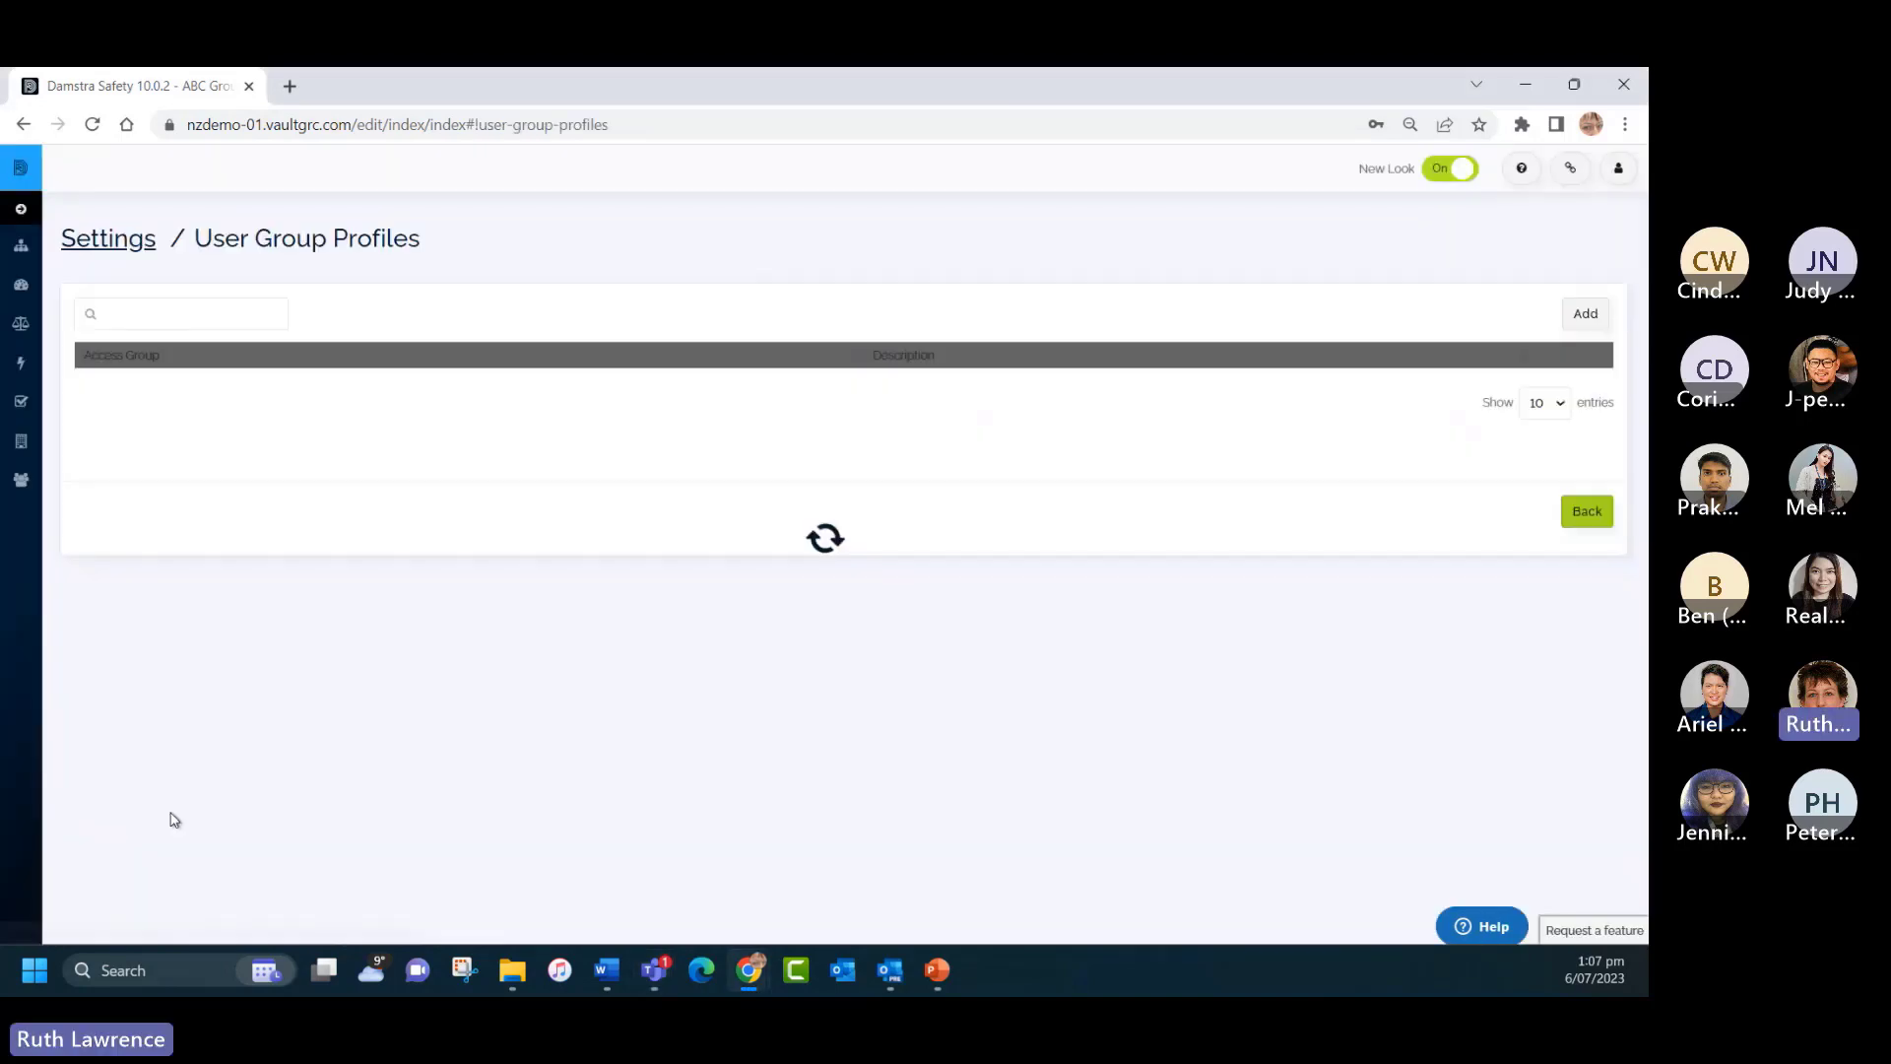
{"action": "left_click", "coordinate": [1564, 394]}
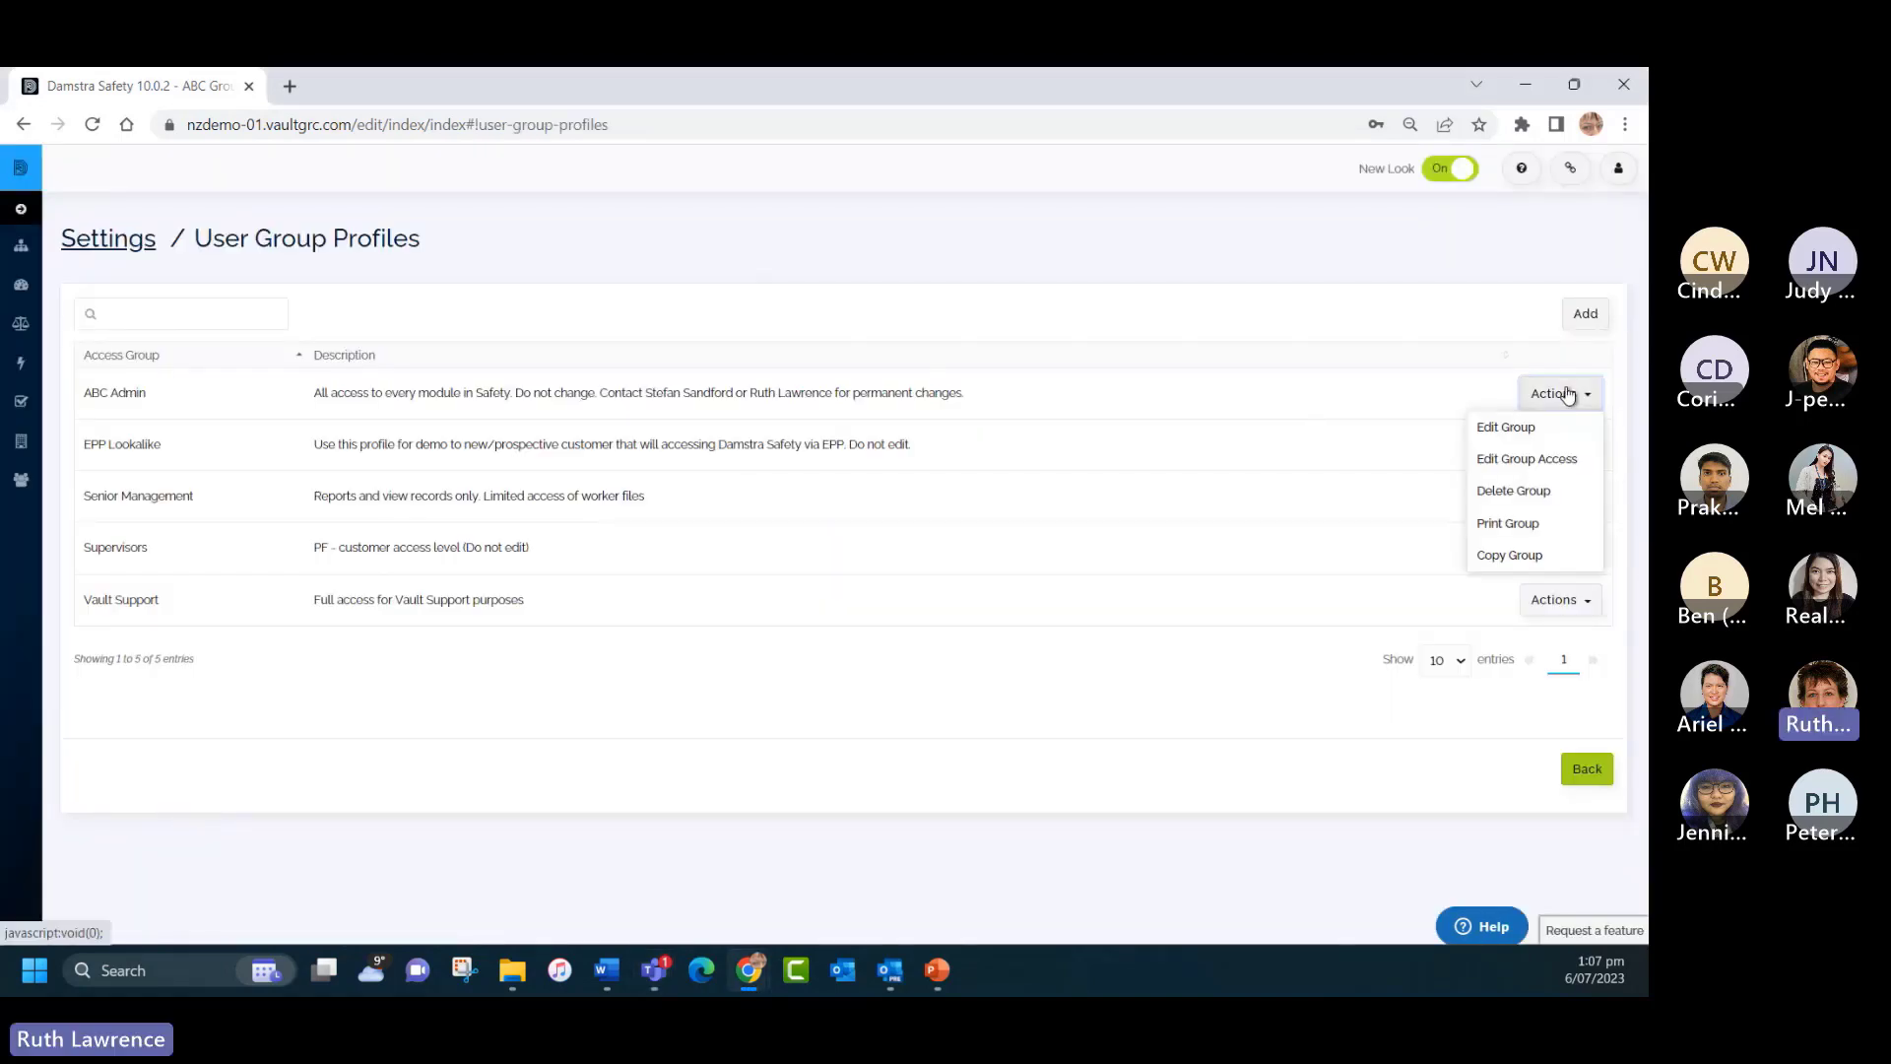
{"action": "left_click", "coordinate": [1541, 460]}
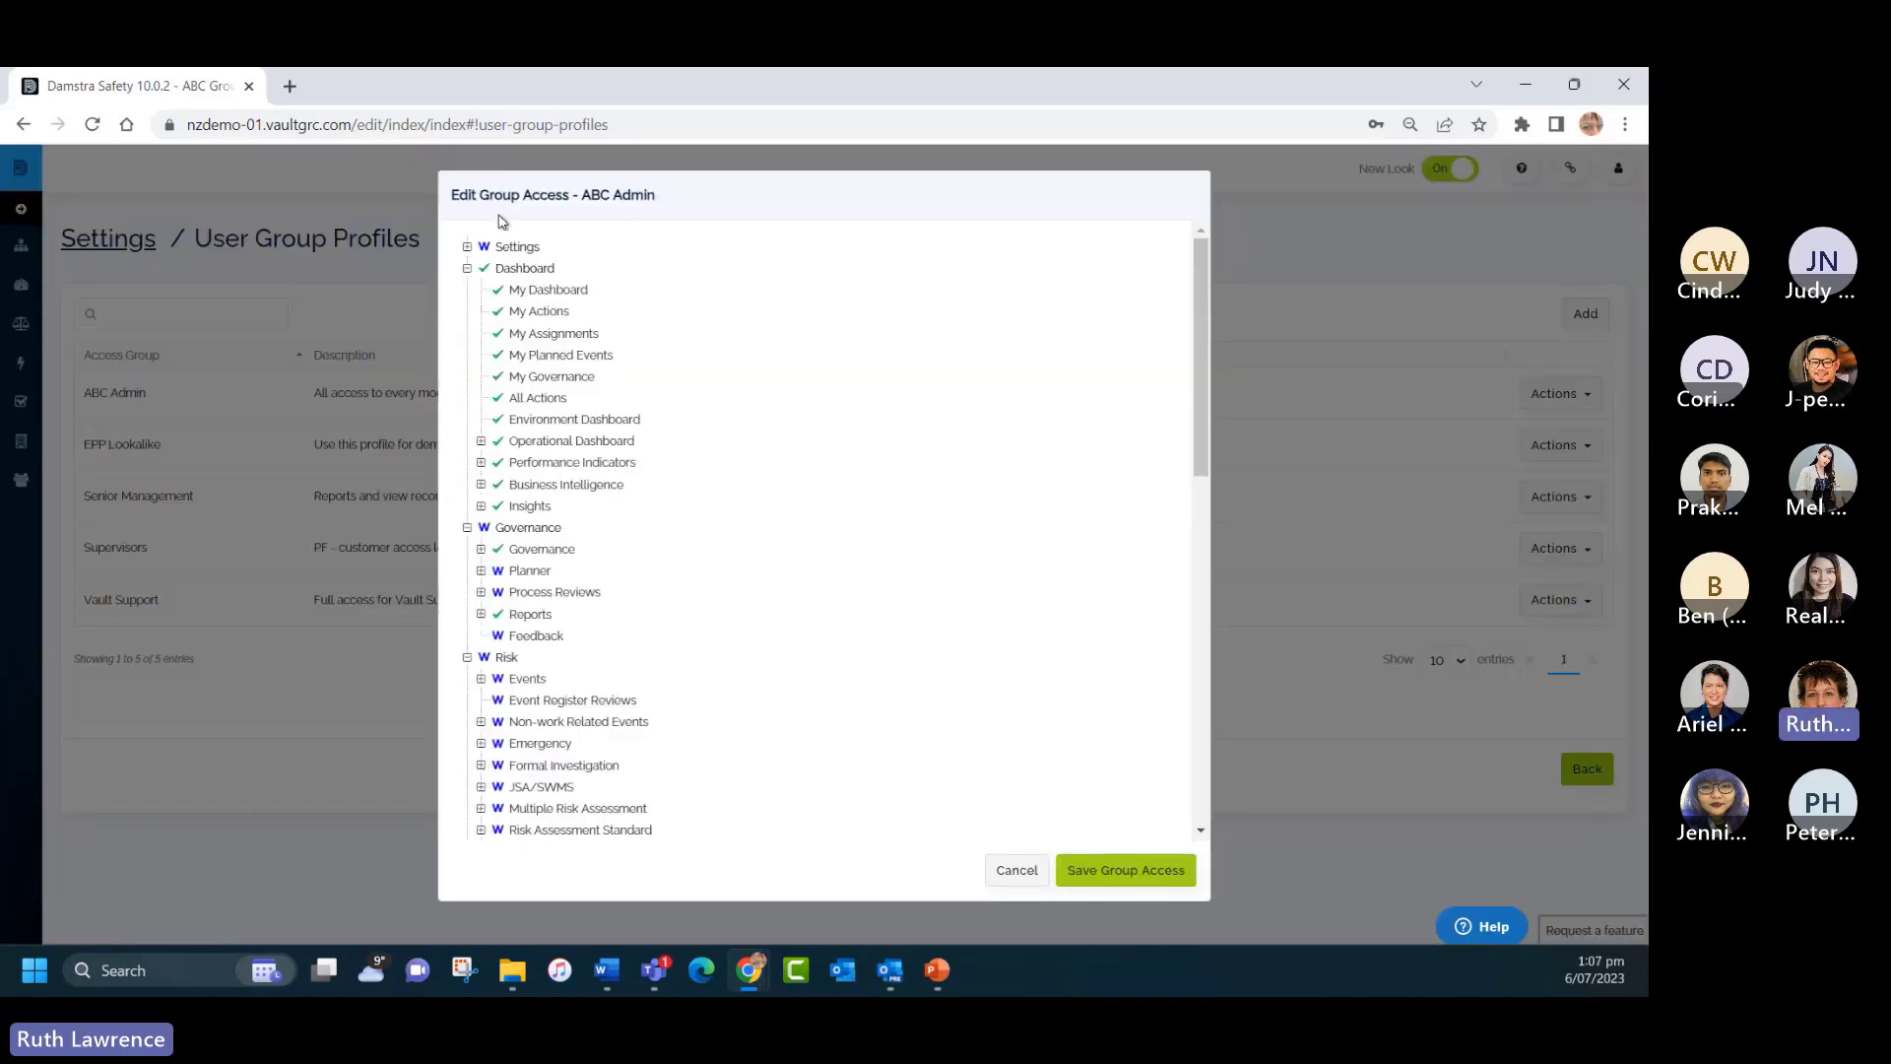
Expand the Settings and General permissions of the ABC Admin group and check the access levels for Locations and Custom Tags.
{"action": "left_click", "coordinate": [468, 248]}
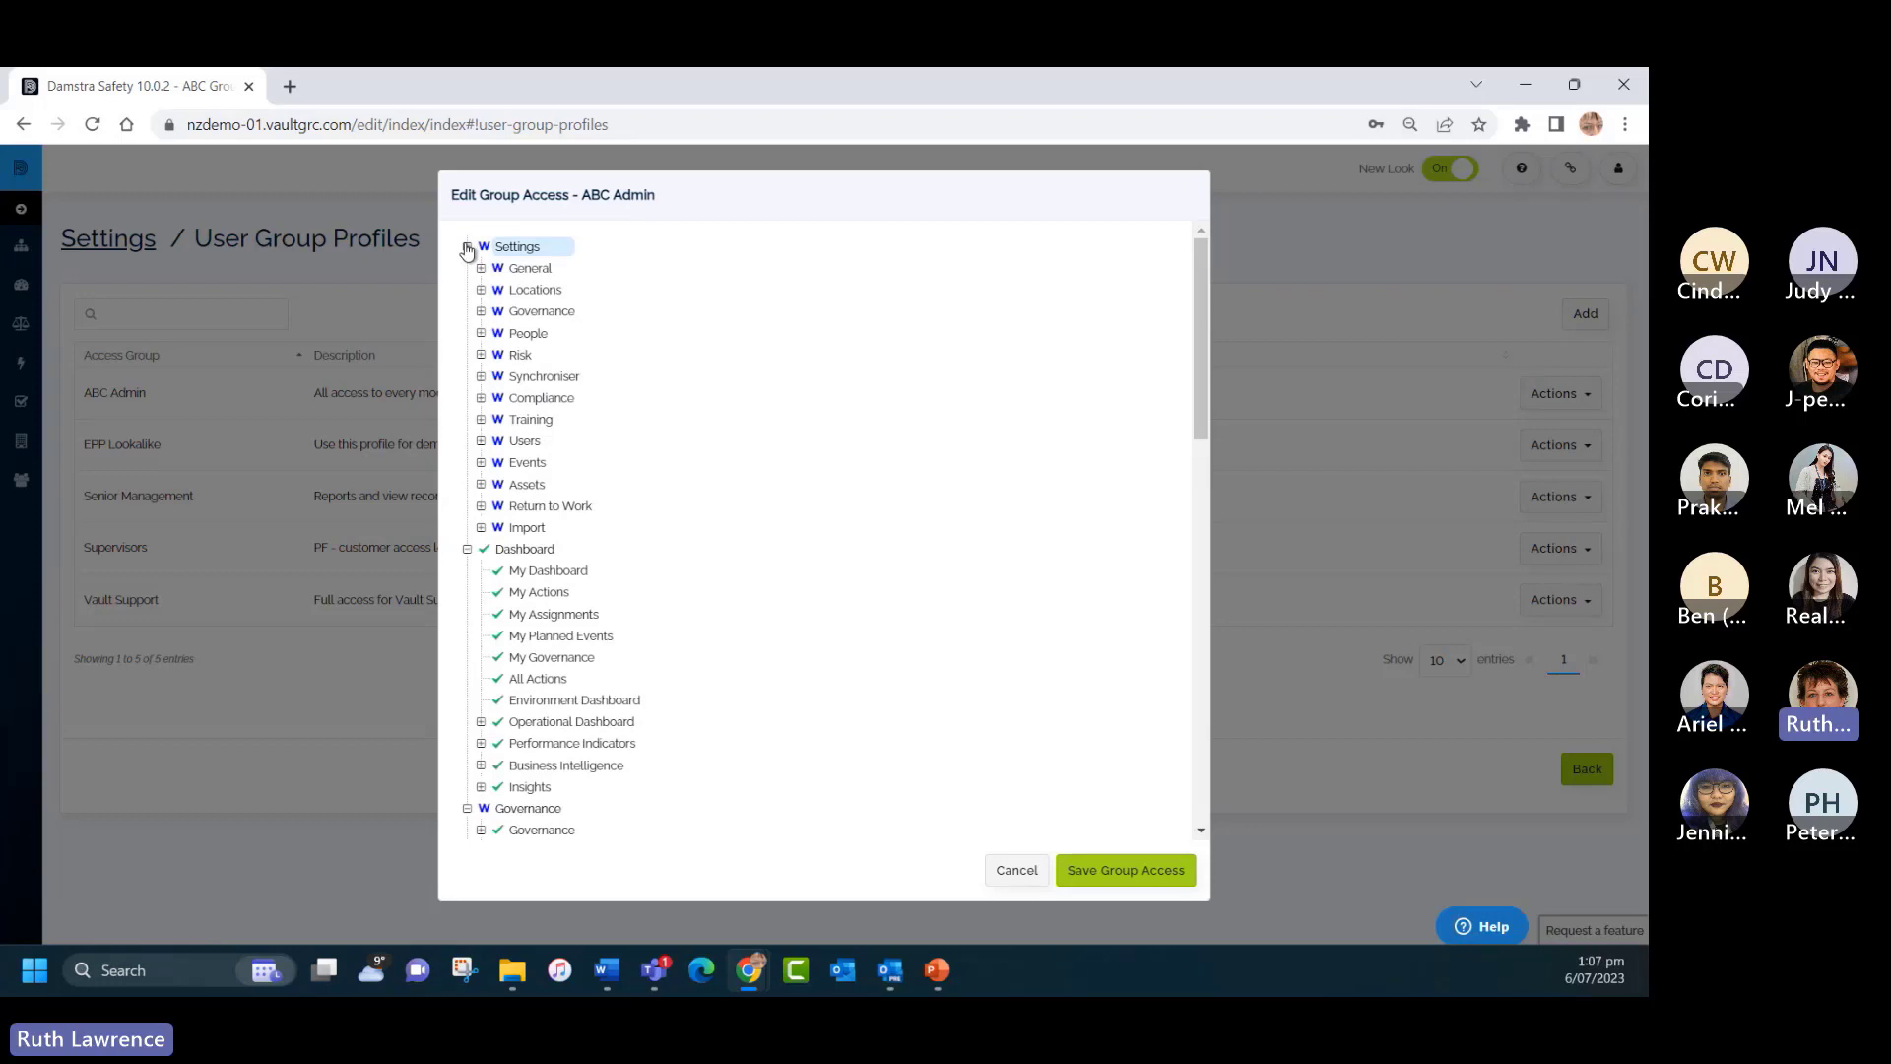
{"action": "left_click", "coordinate": [530, 292]}
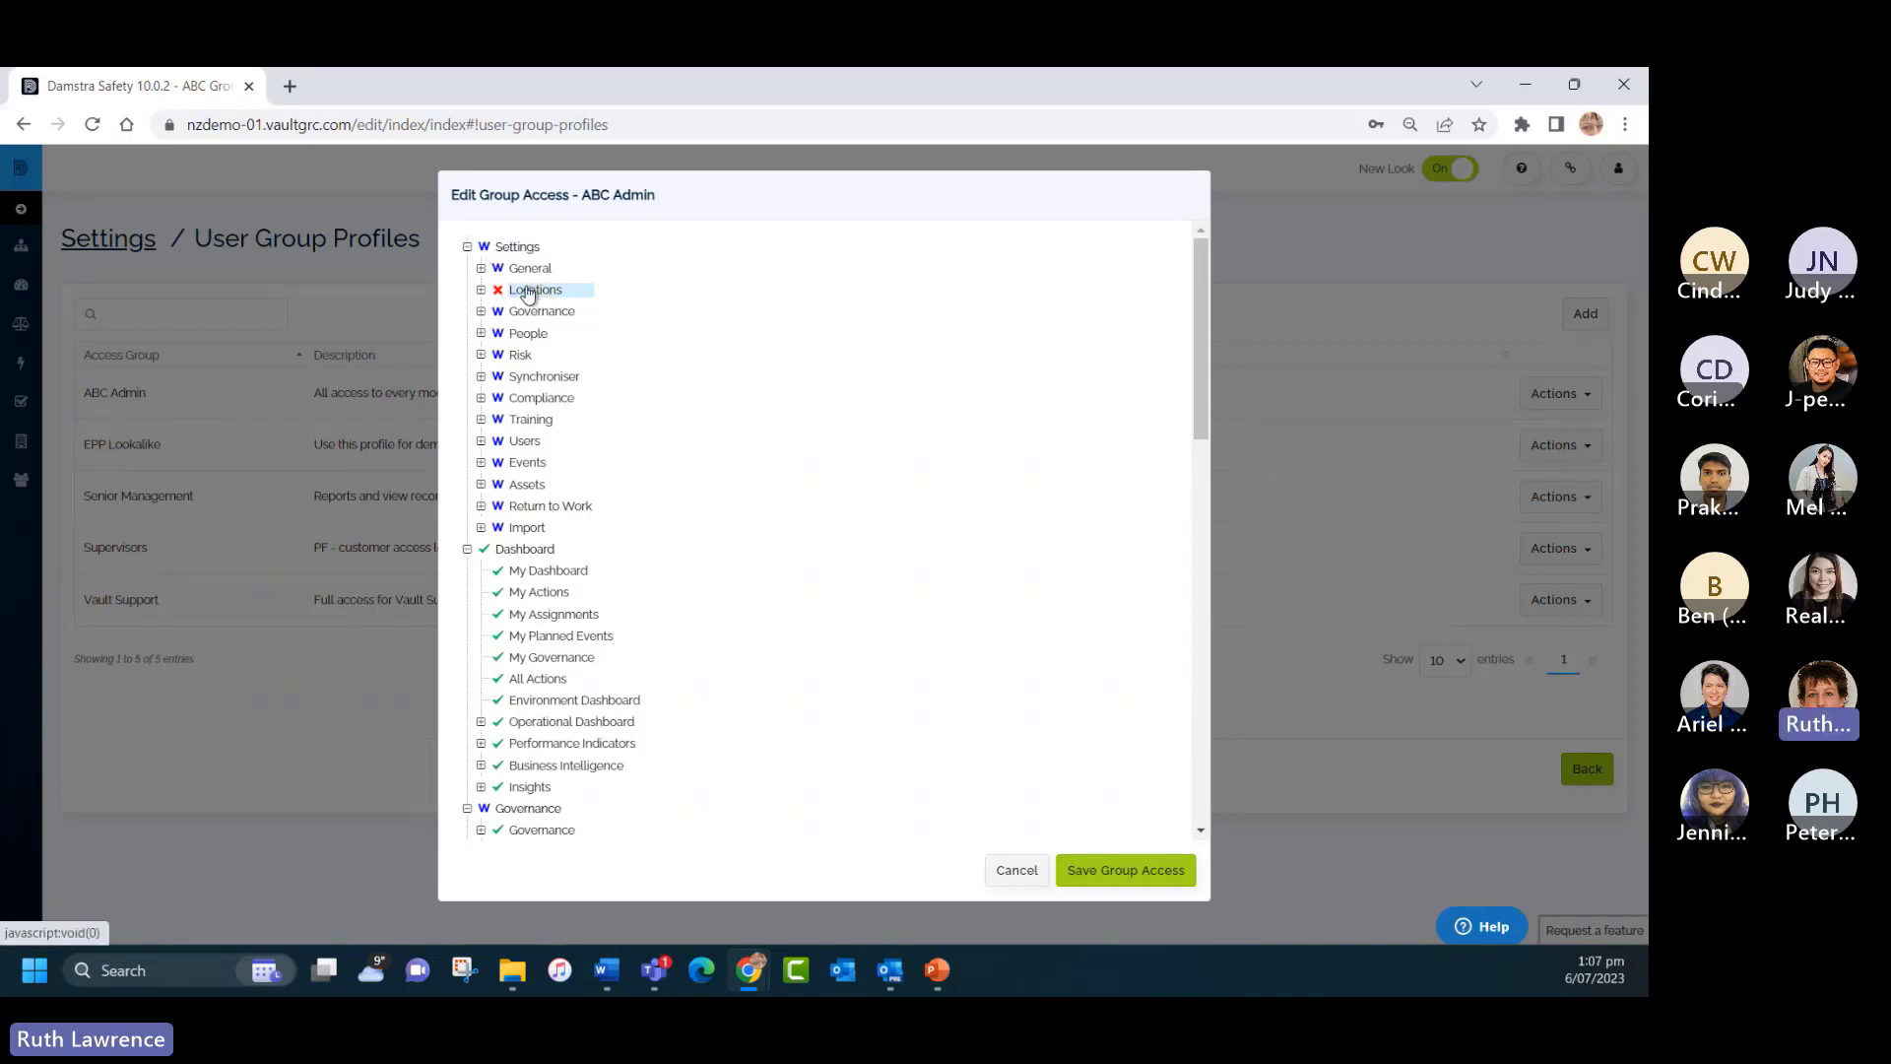
{"action": "left_click", "coordinate": [481, 269]}
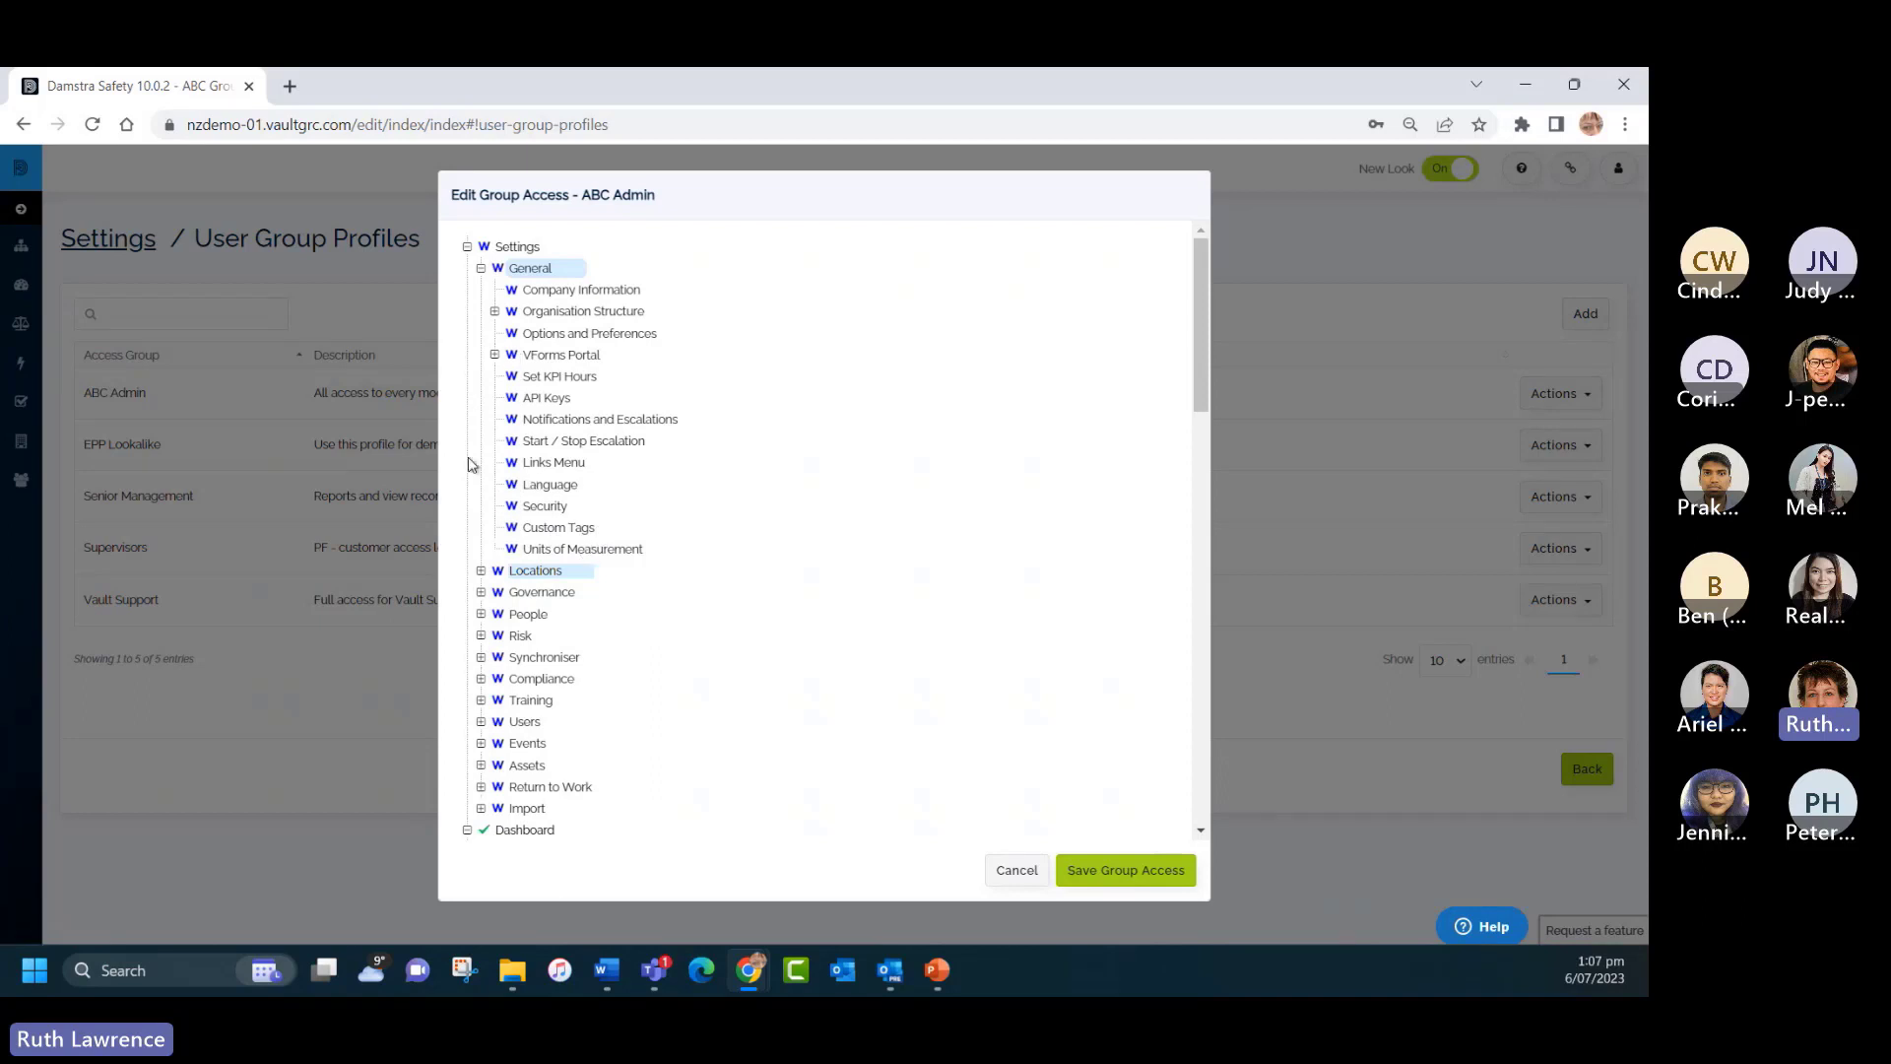
{"action": "left_click", "coordinate": [511, 529]}
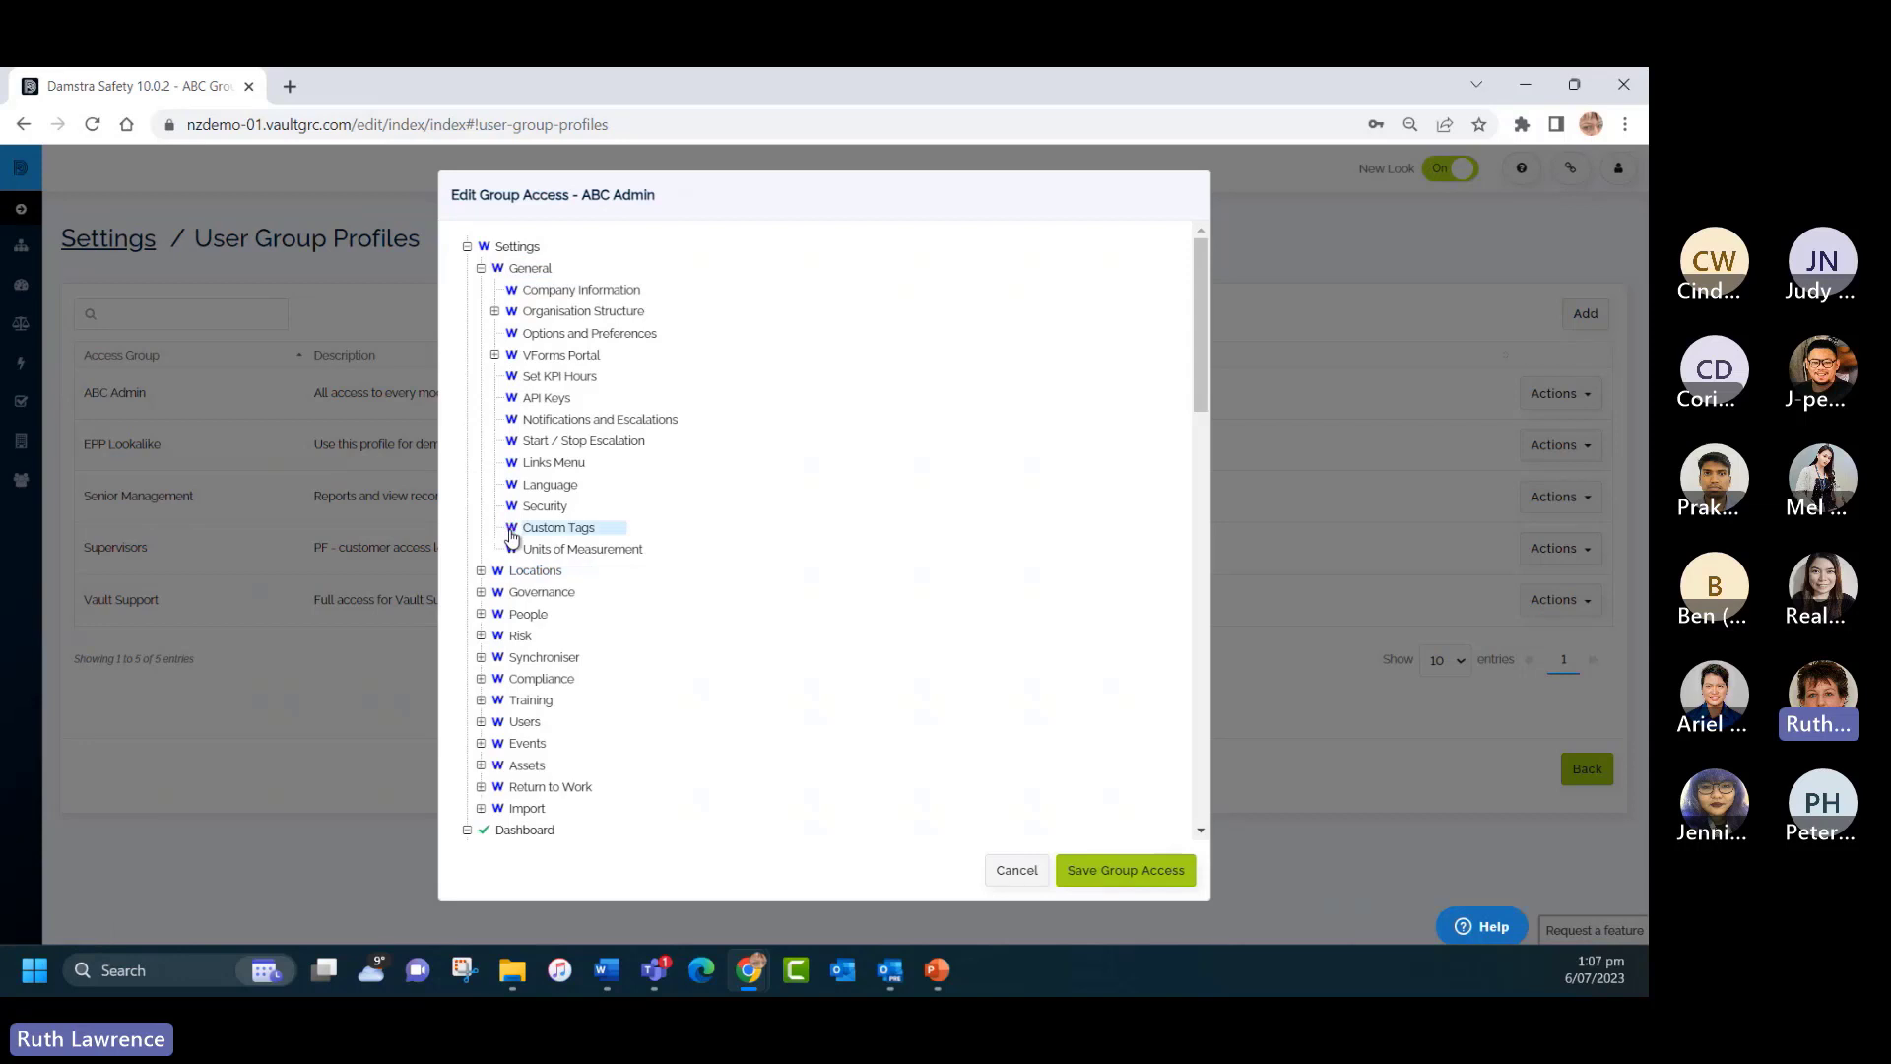
Expand the Risk permissions under Settings for the ABC Admin group and review the listed items.
{"action": "scroll", "coordinate": [719, 531], "scroll_direction": "down", "scroll_amount": 2}
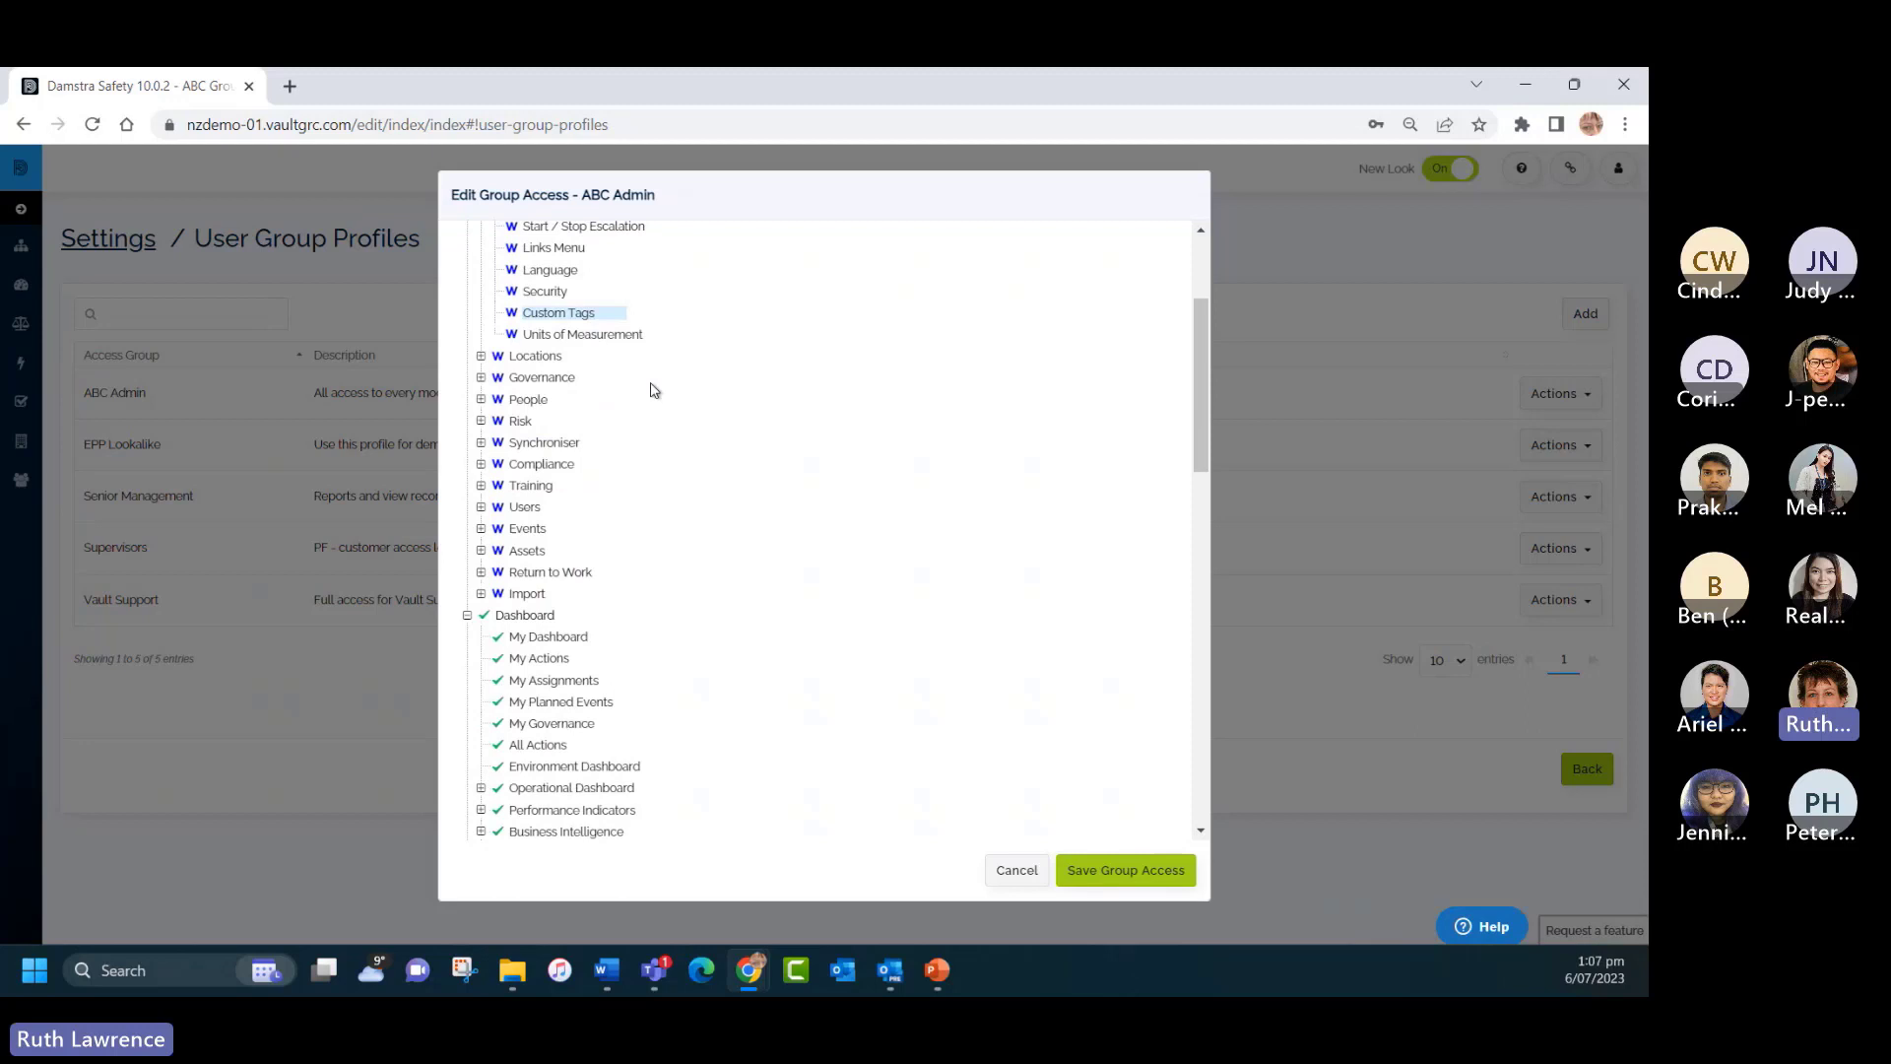
{"action": "left_click", "coordinate": [481, 421]}
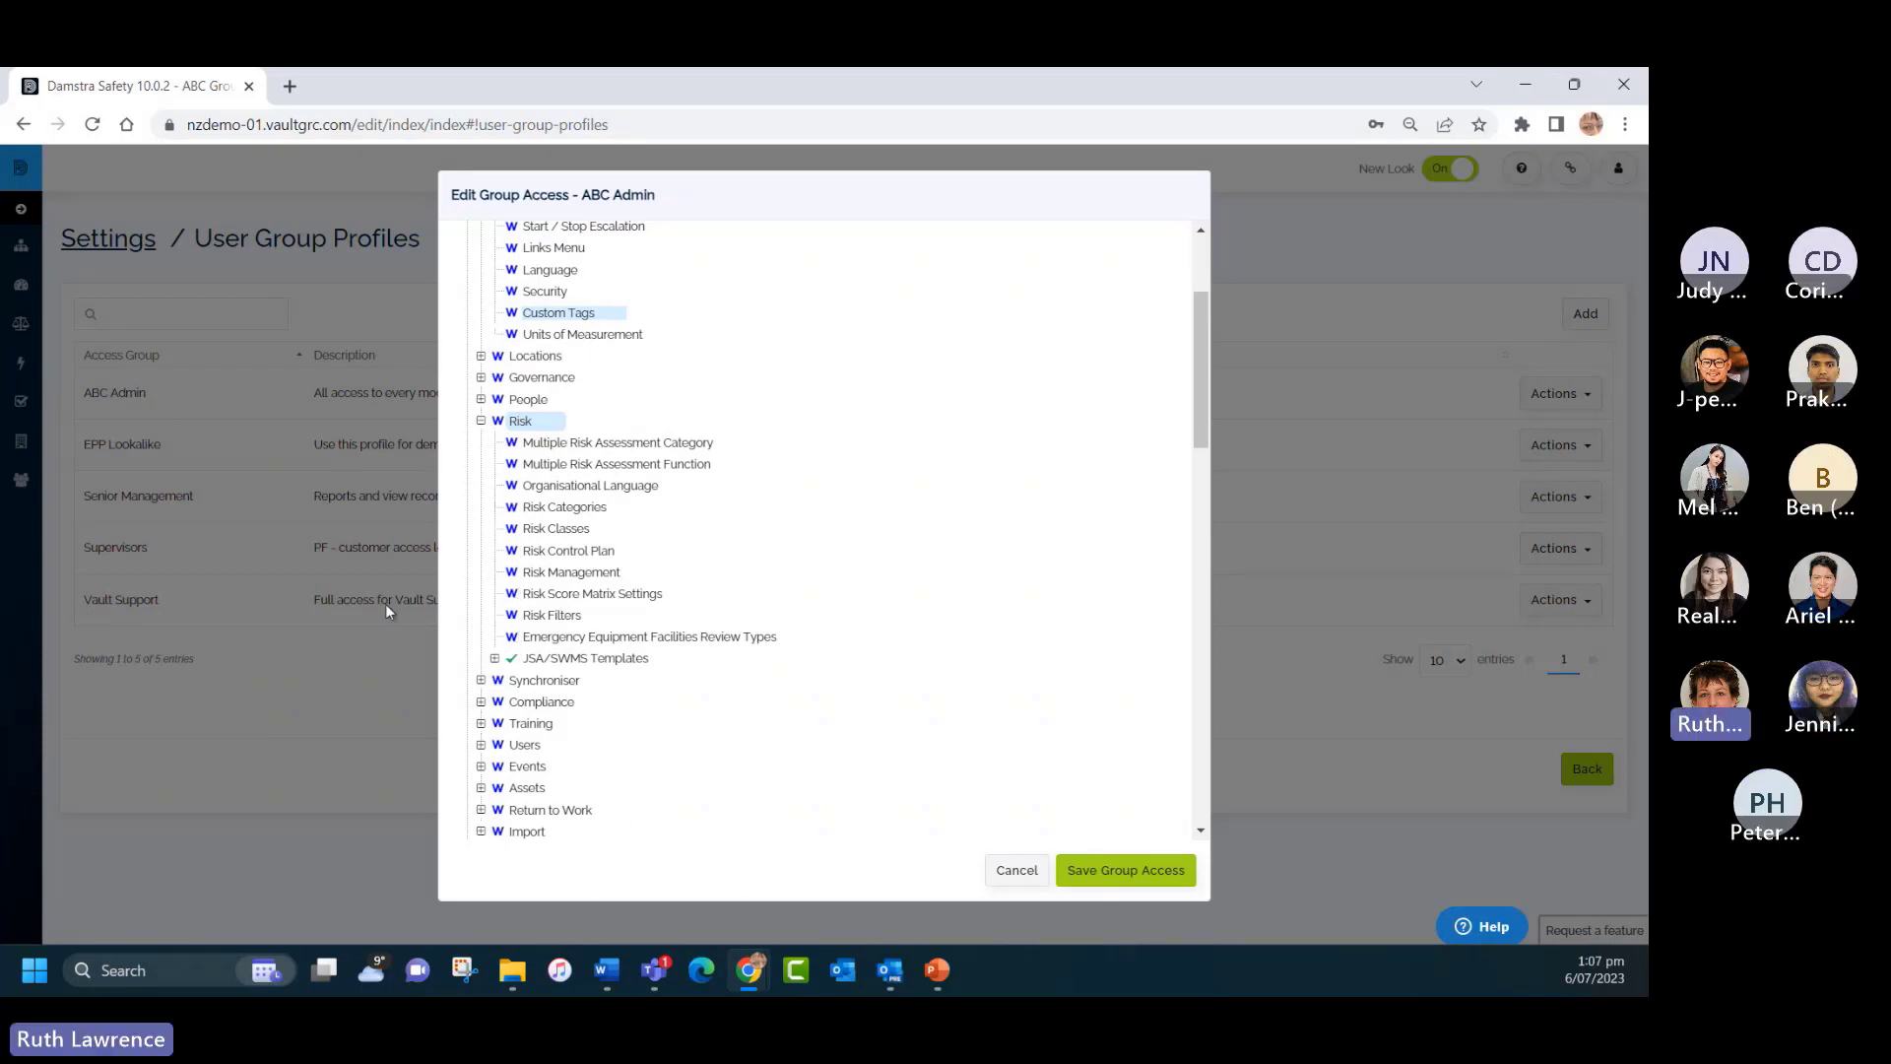
{"action": "scroll", "coordinate": [832, 599], "scroll_direction": "down", "scroll_amount": 2}
Cycle through the access levels of Risk Assessment WHS in the Risk module permissions, and cancel the group access edit without saving.
{"action": "scroll", "coordinate": [832, 599], "scroll_direction": "down", "scroll_amount": 4}
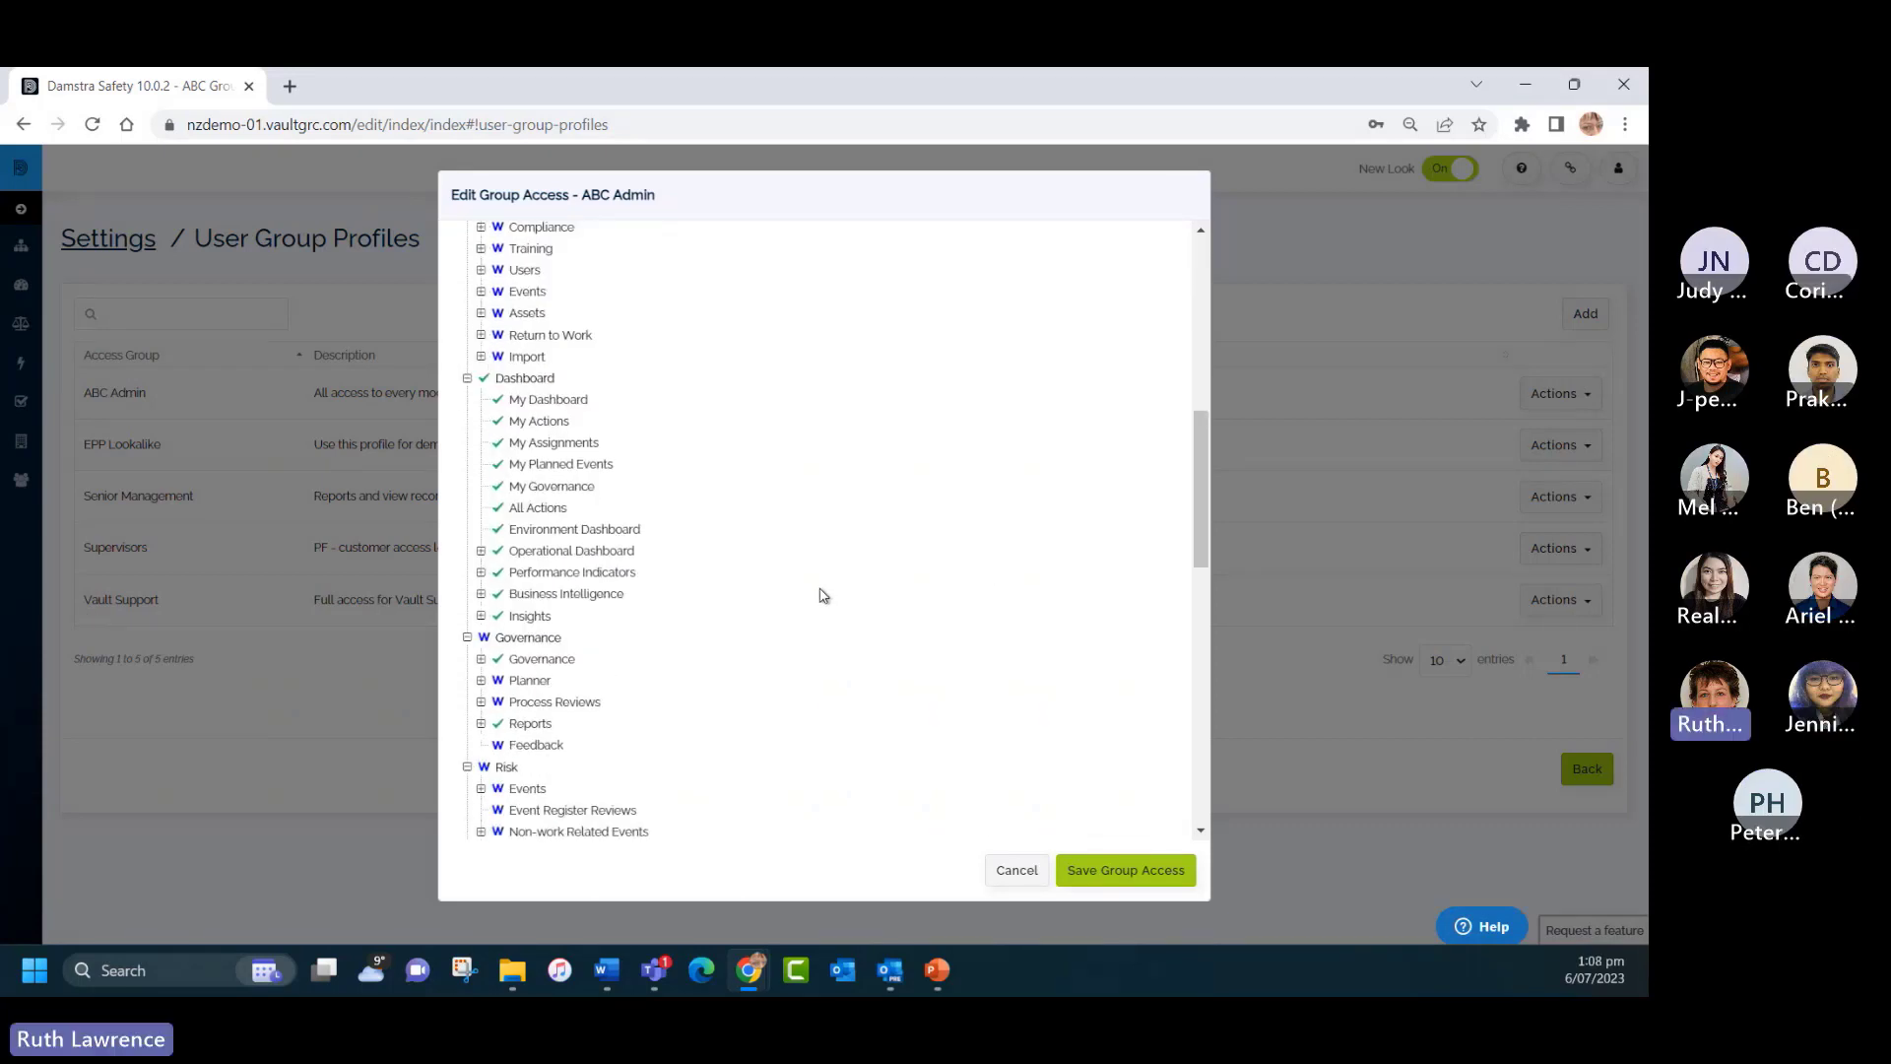
{"action": "scroll", "coordinate": [824, 595], "scroll_direction": "down", "scroll_amount": 1}
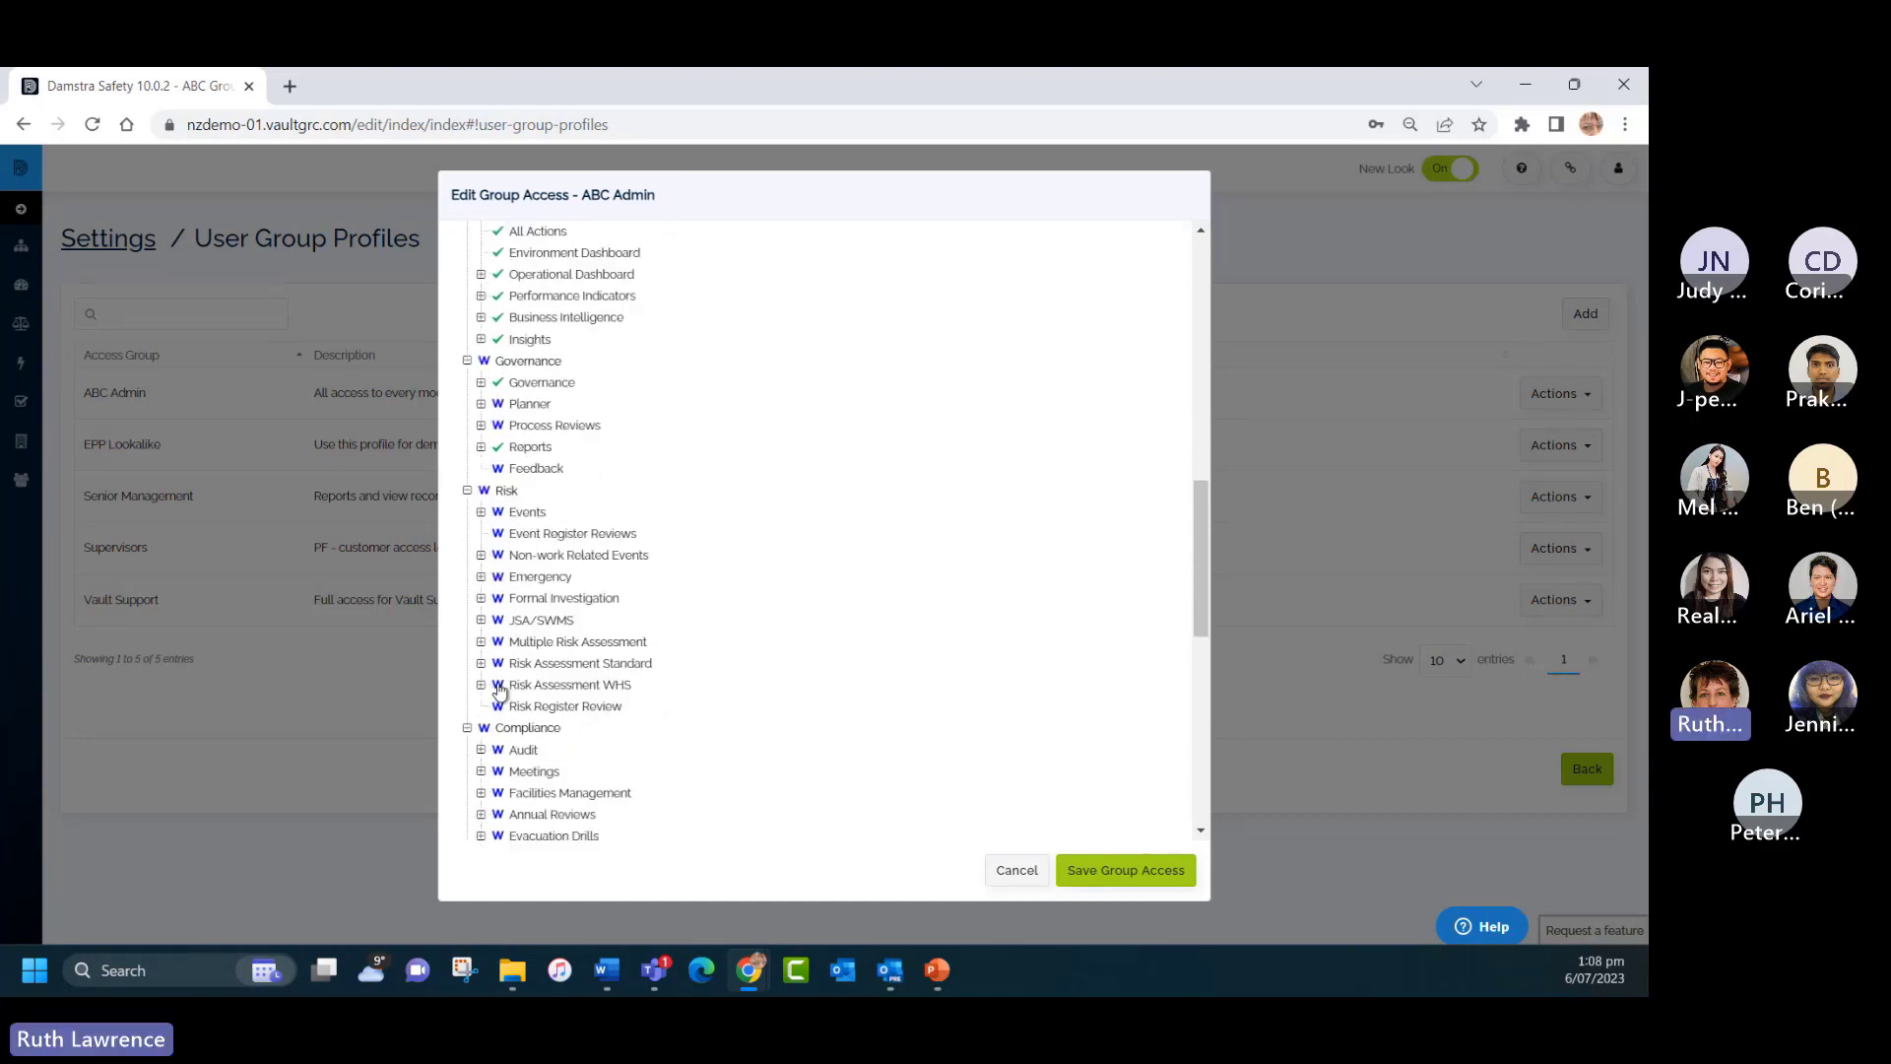
{"action": "left_click", "coordinate": [498, 686]}
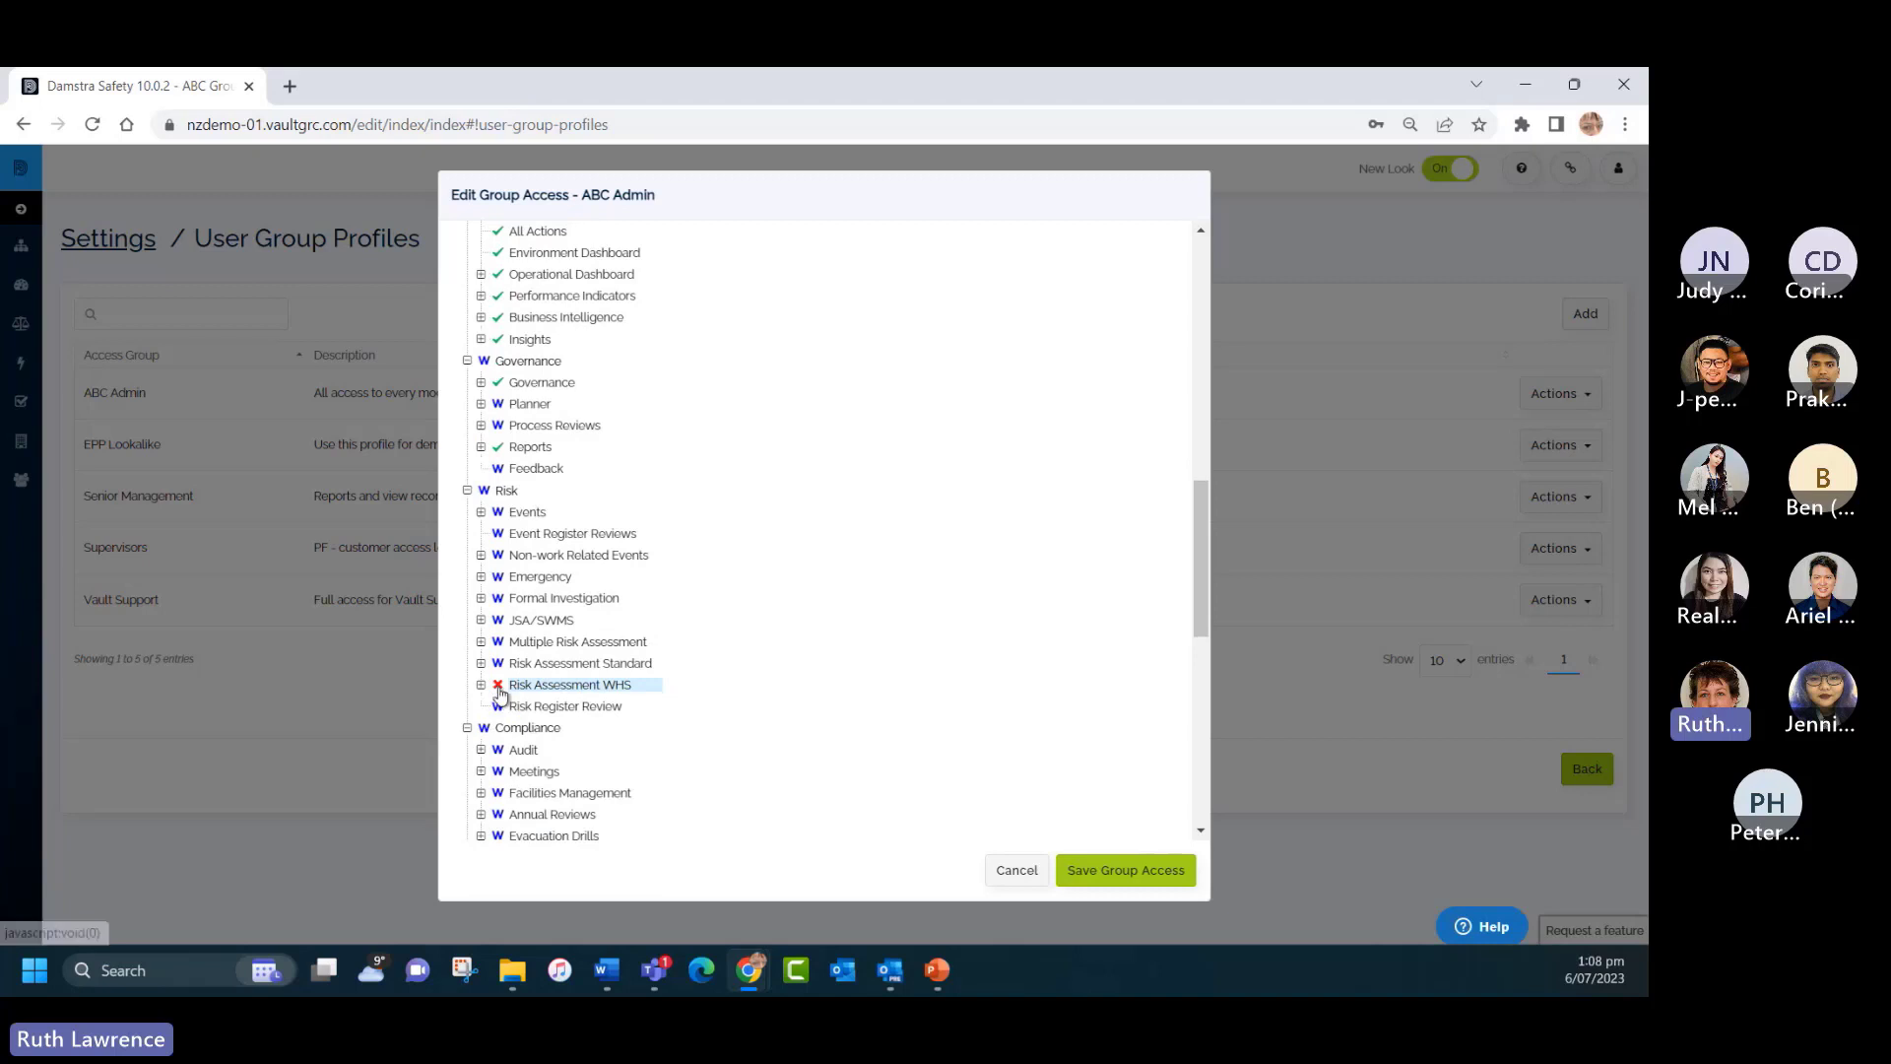
{"action": "left_click", "coordinate": [498, 687]}
{"action": "left_click", "coordinate": [498, 686]}
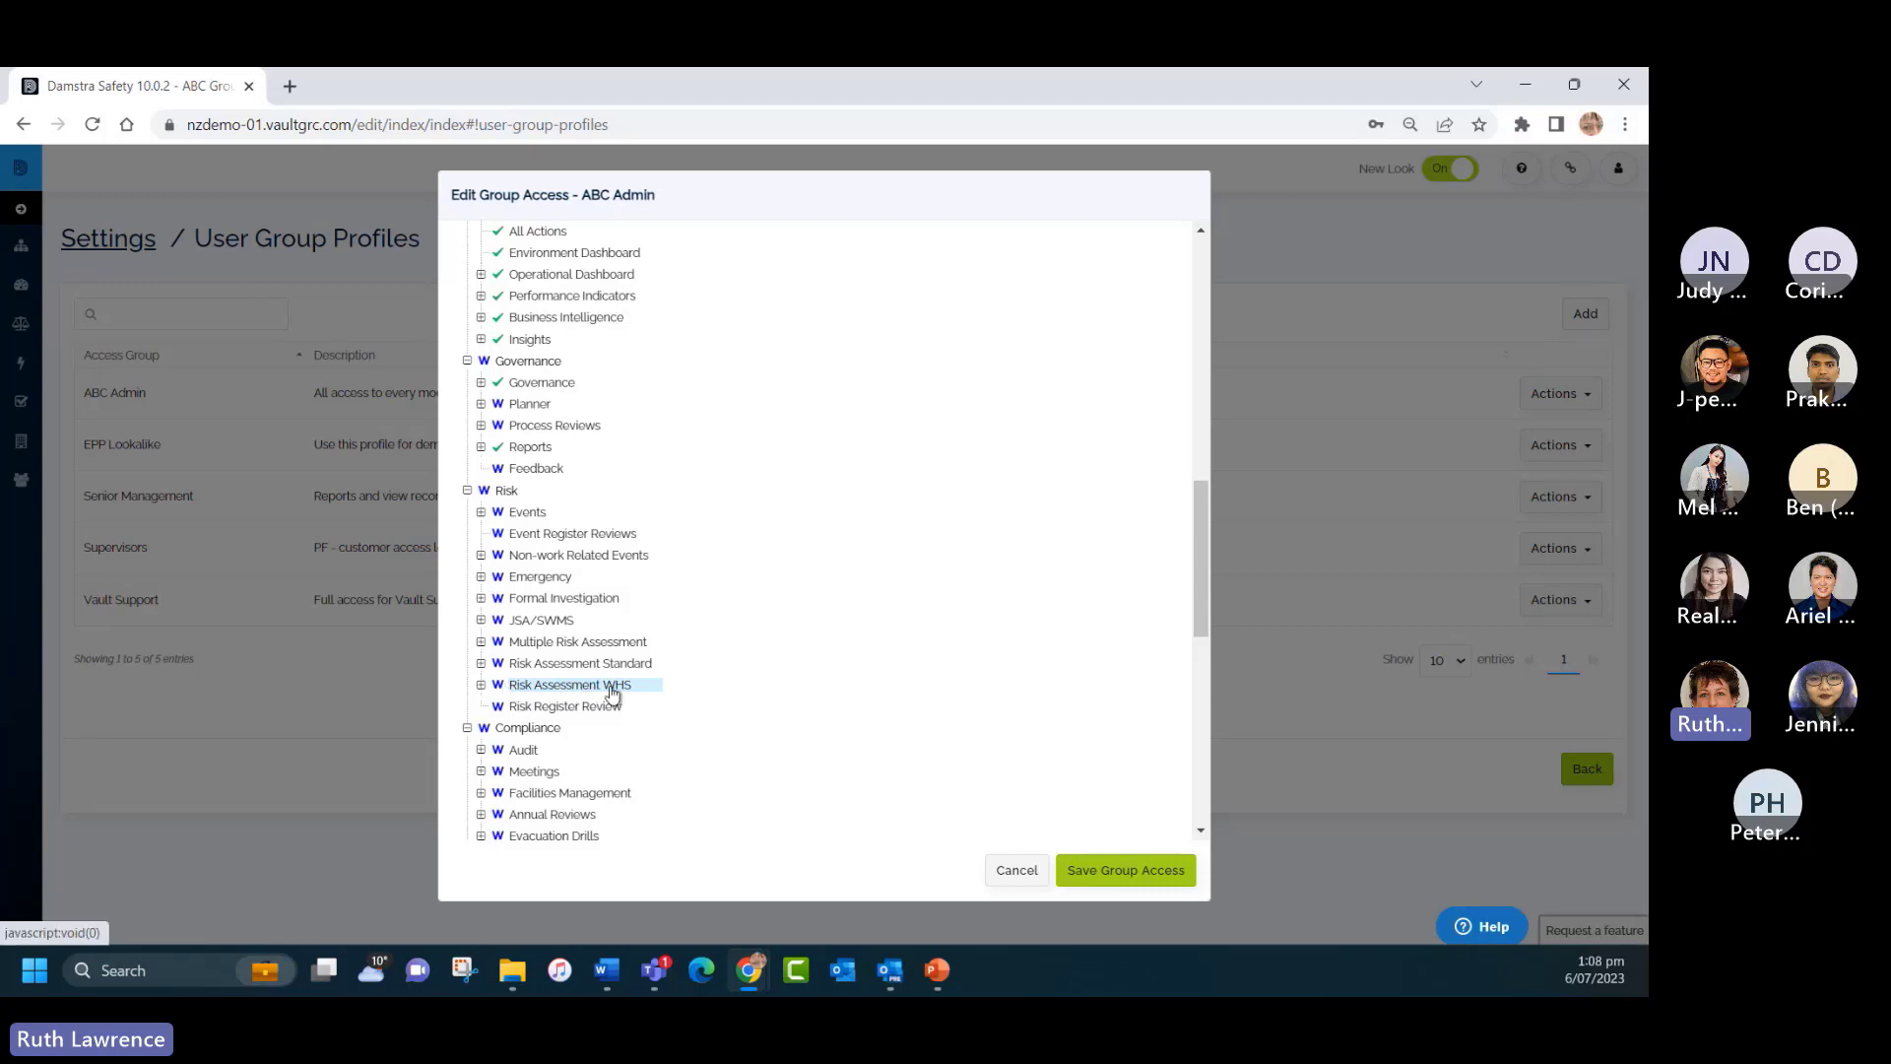
{"action": "left_click", "coordinate": [1016, 873]}
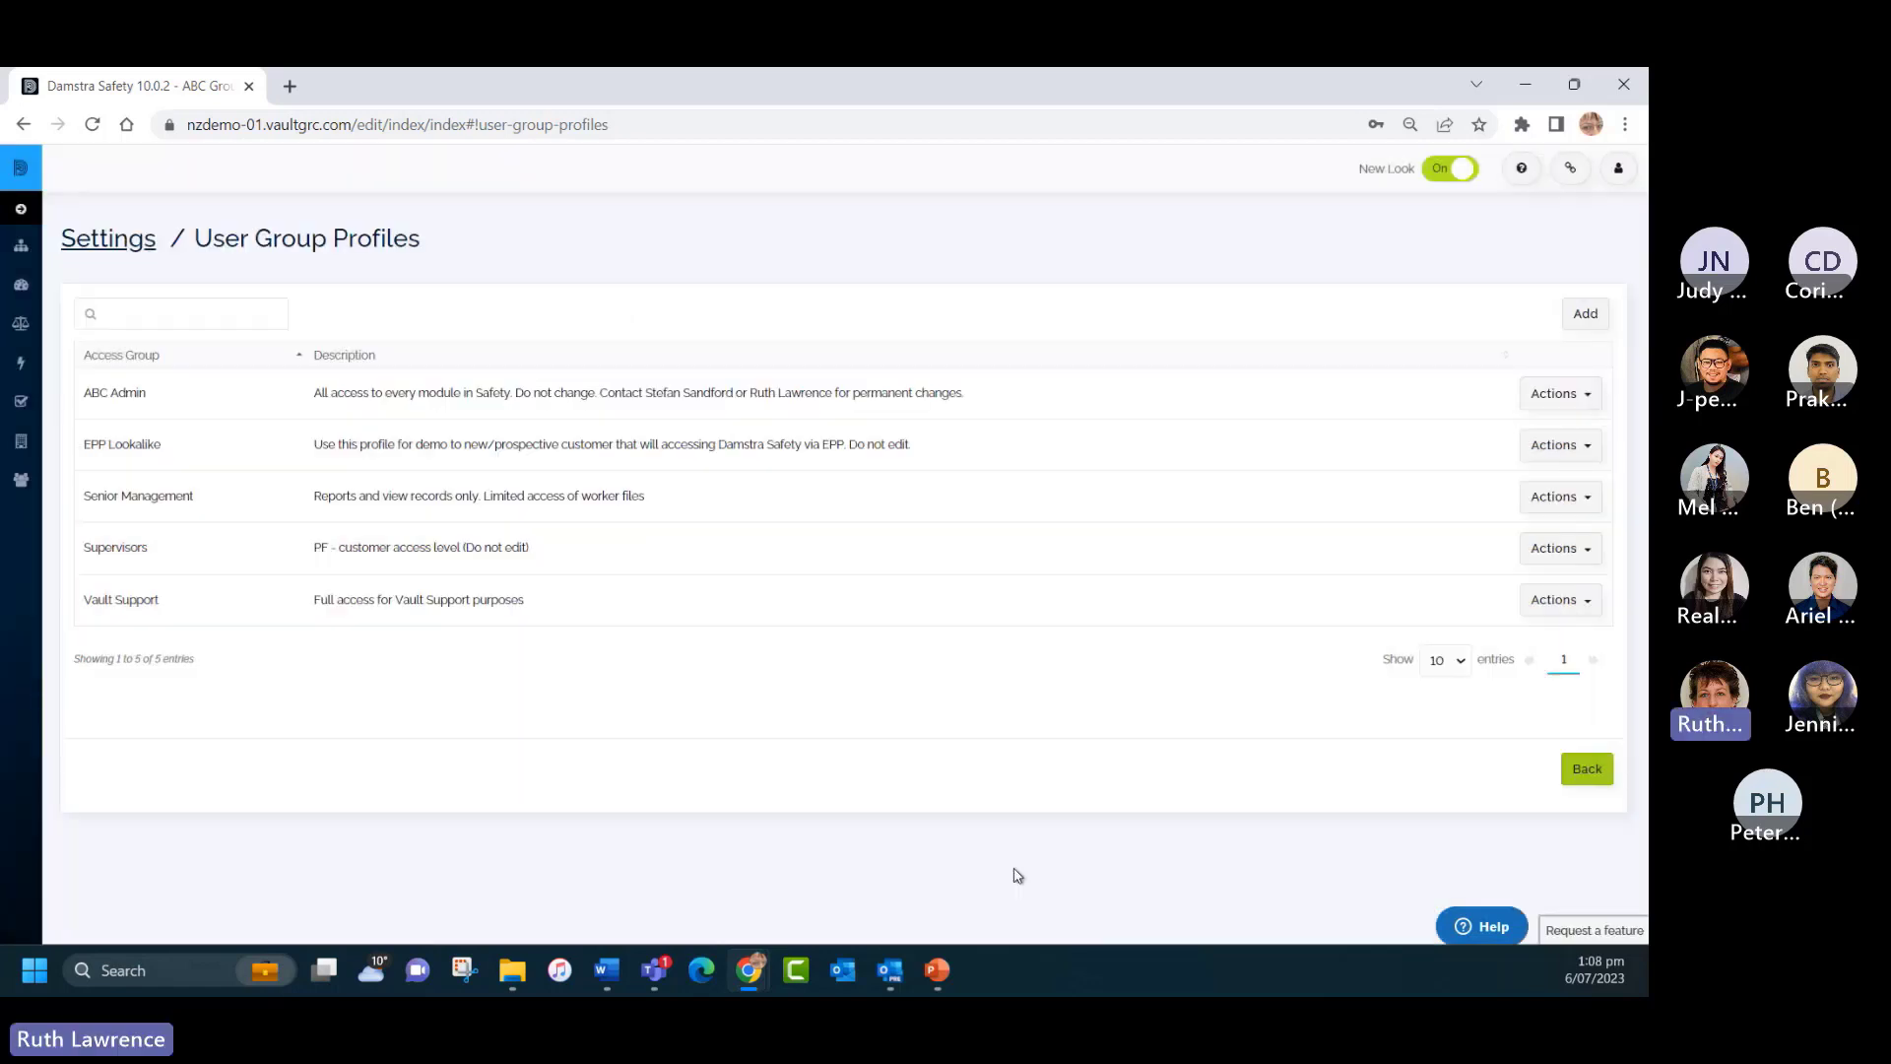
View the Risk Assessment Standard register, and switch to the Risk Assessment WHS register.
{"action": "left_click", "coordinate": [27, 366]}
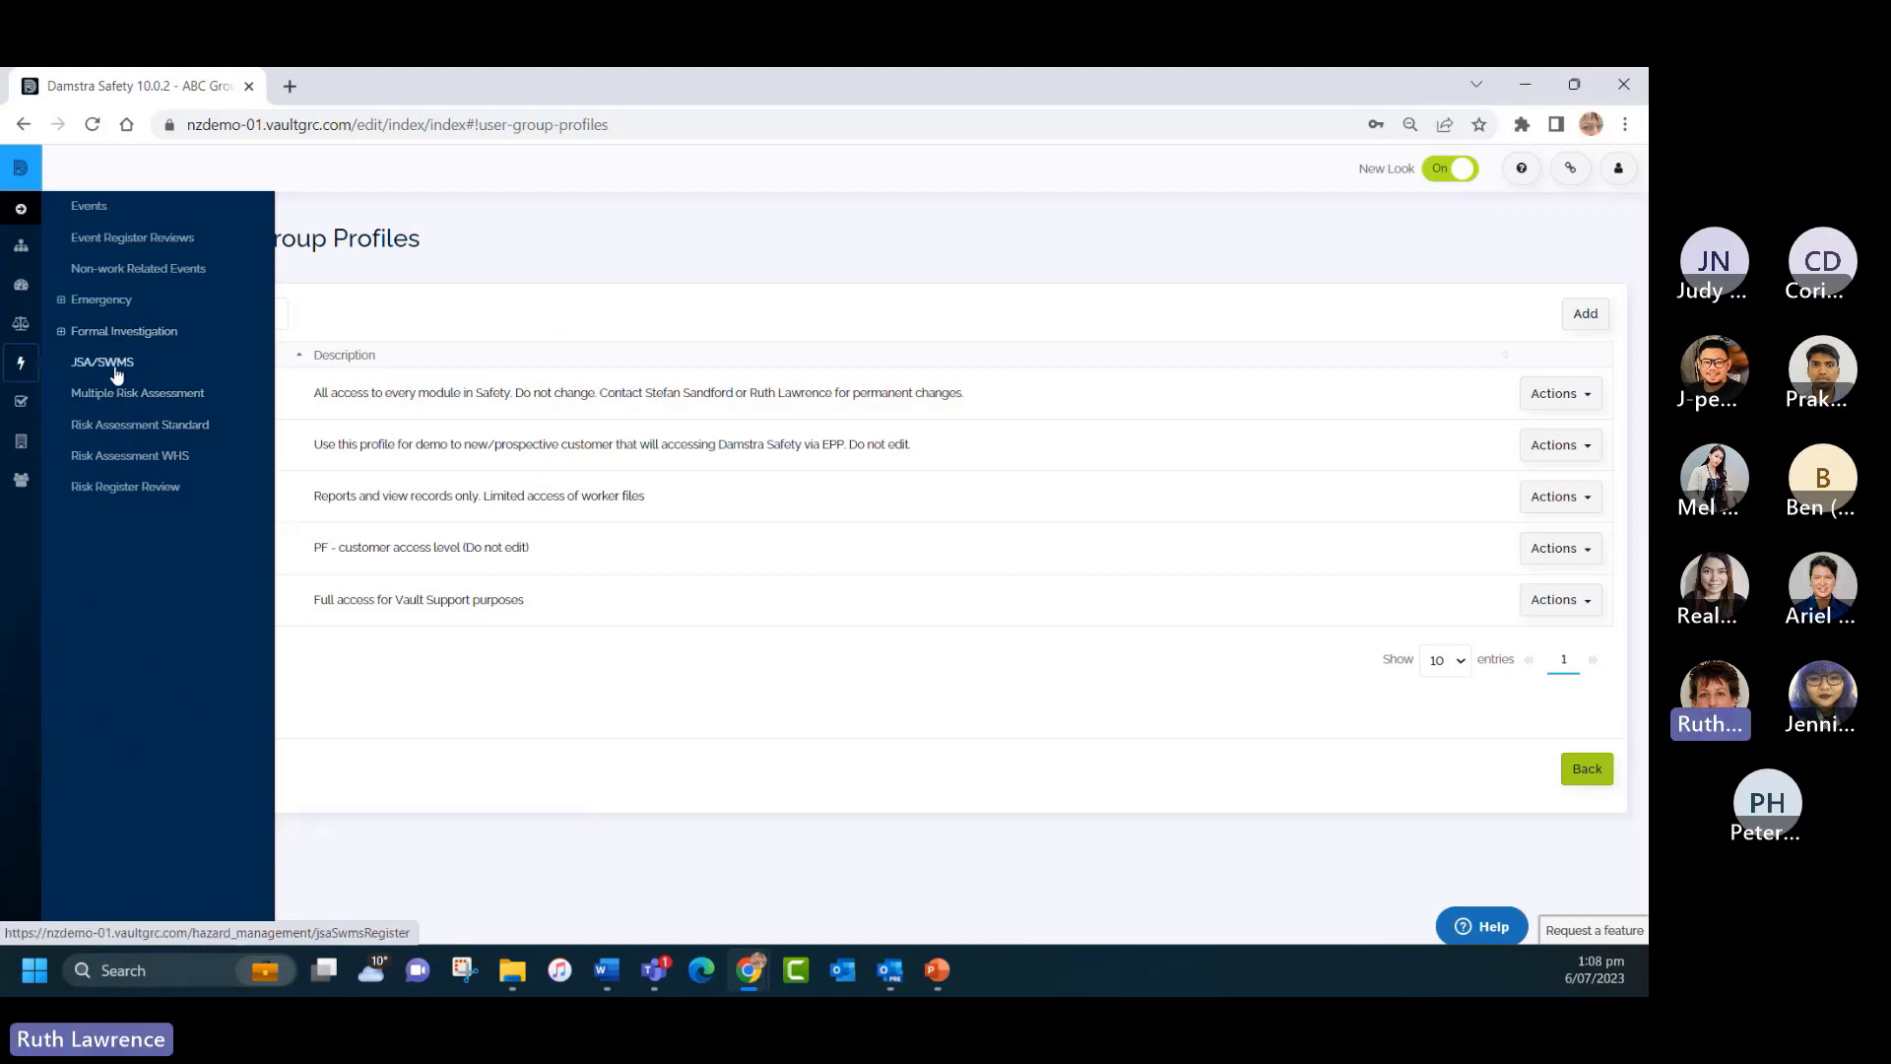
{"action": "left_click", "coordinate": [127, 429]}
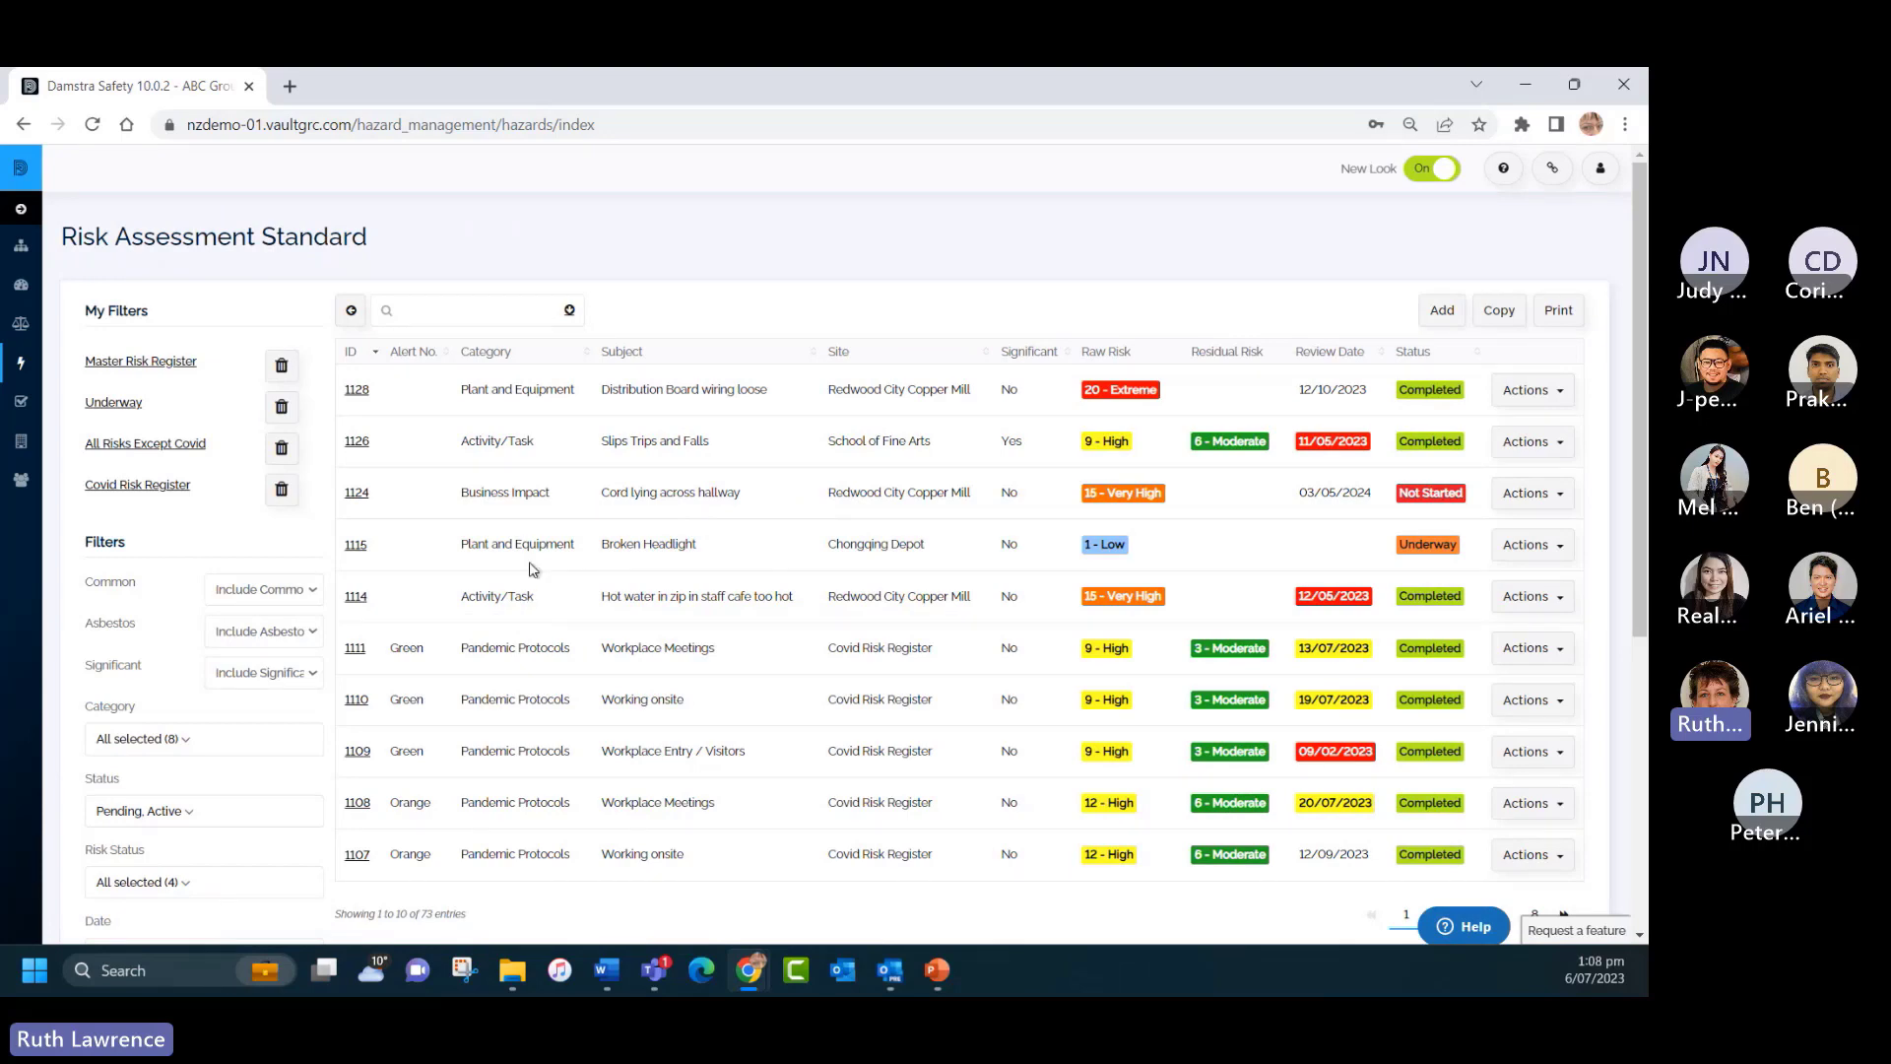
{"action": "scroll", "coordinate": [670, 648], "scroll_direction": "down", "scroll_amount": 1}
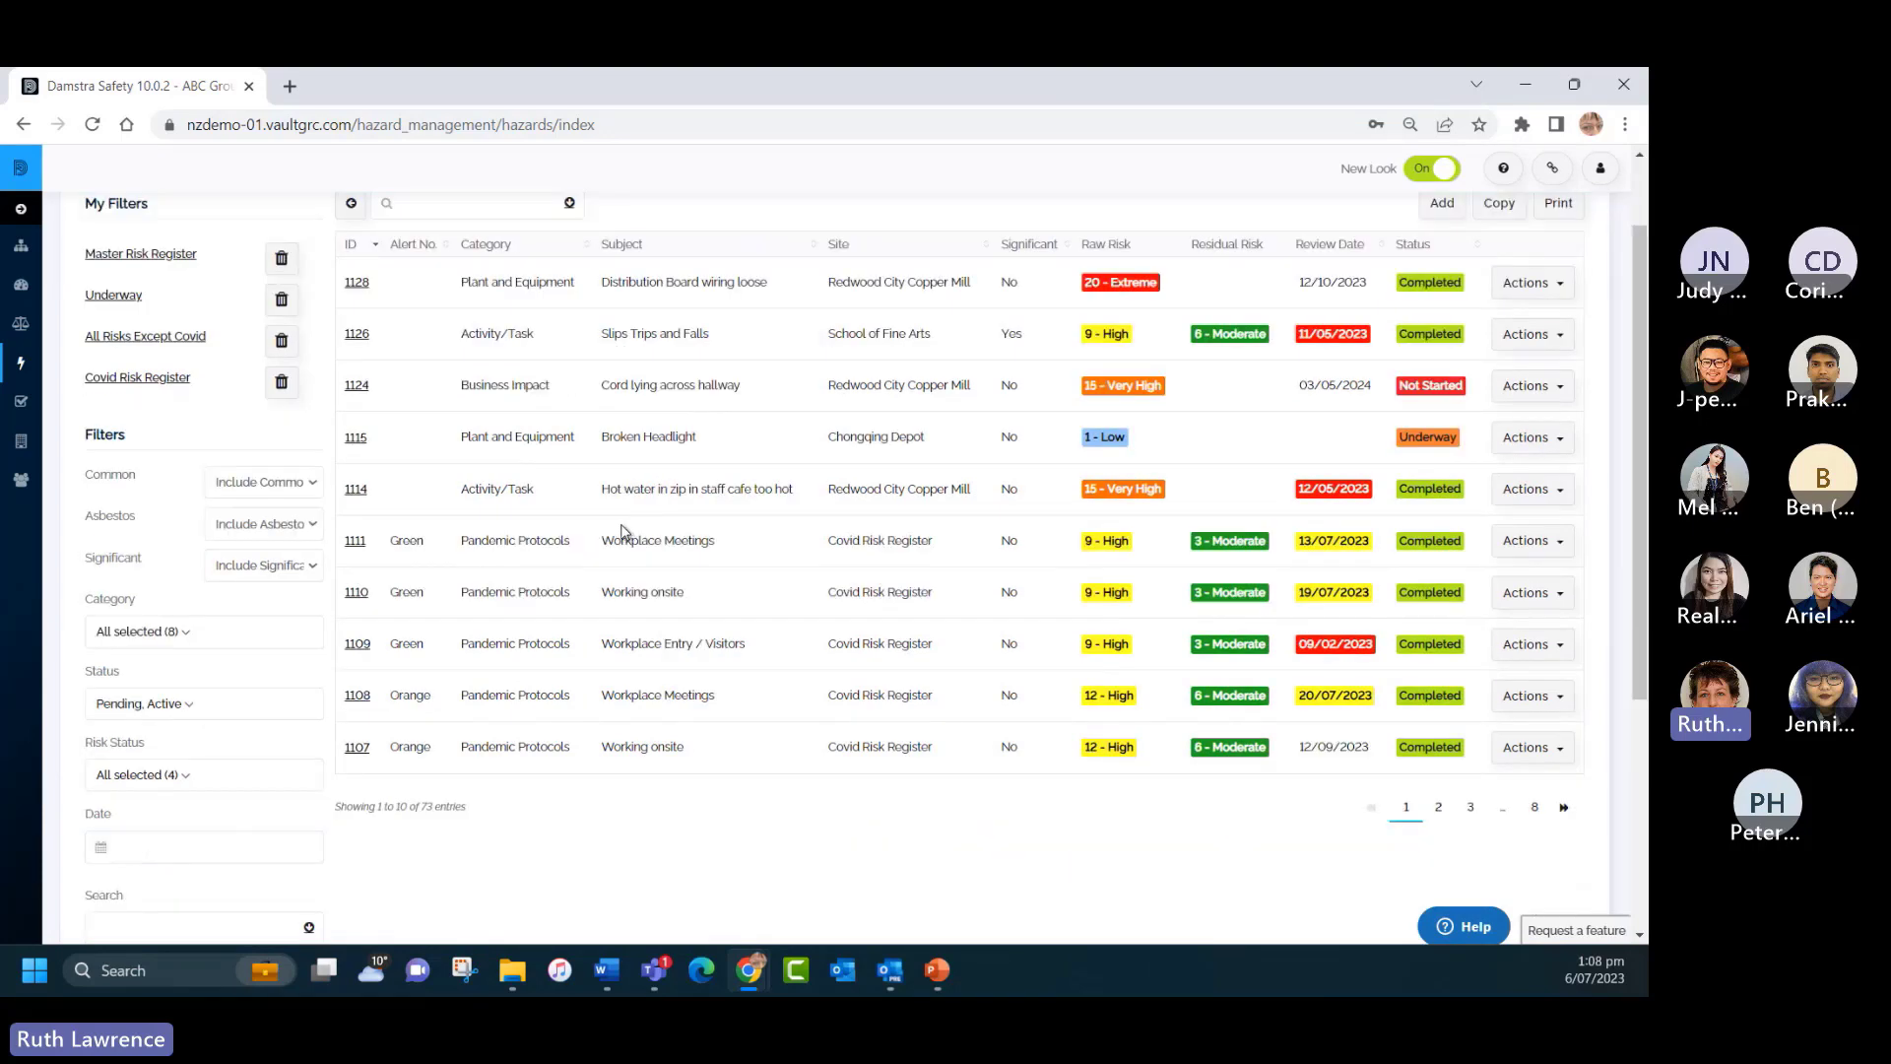
{"action": "left_click", "coordinate": [14, 367]}
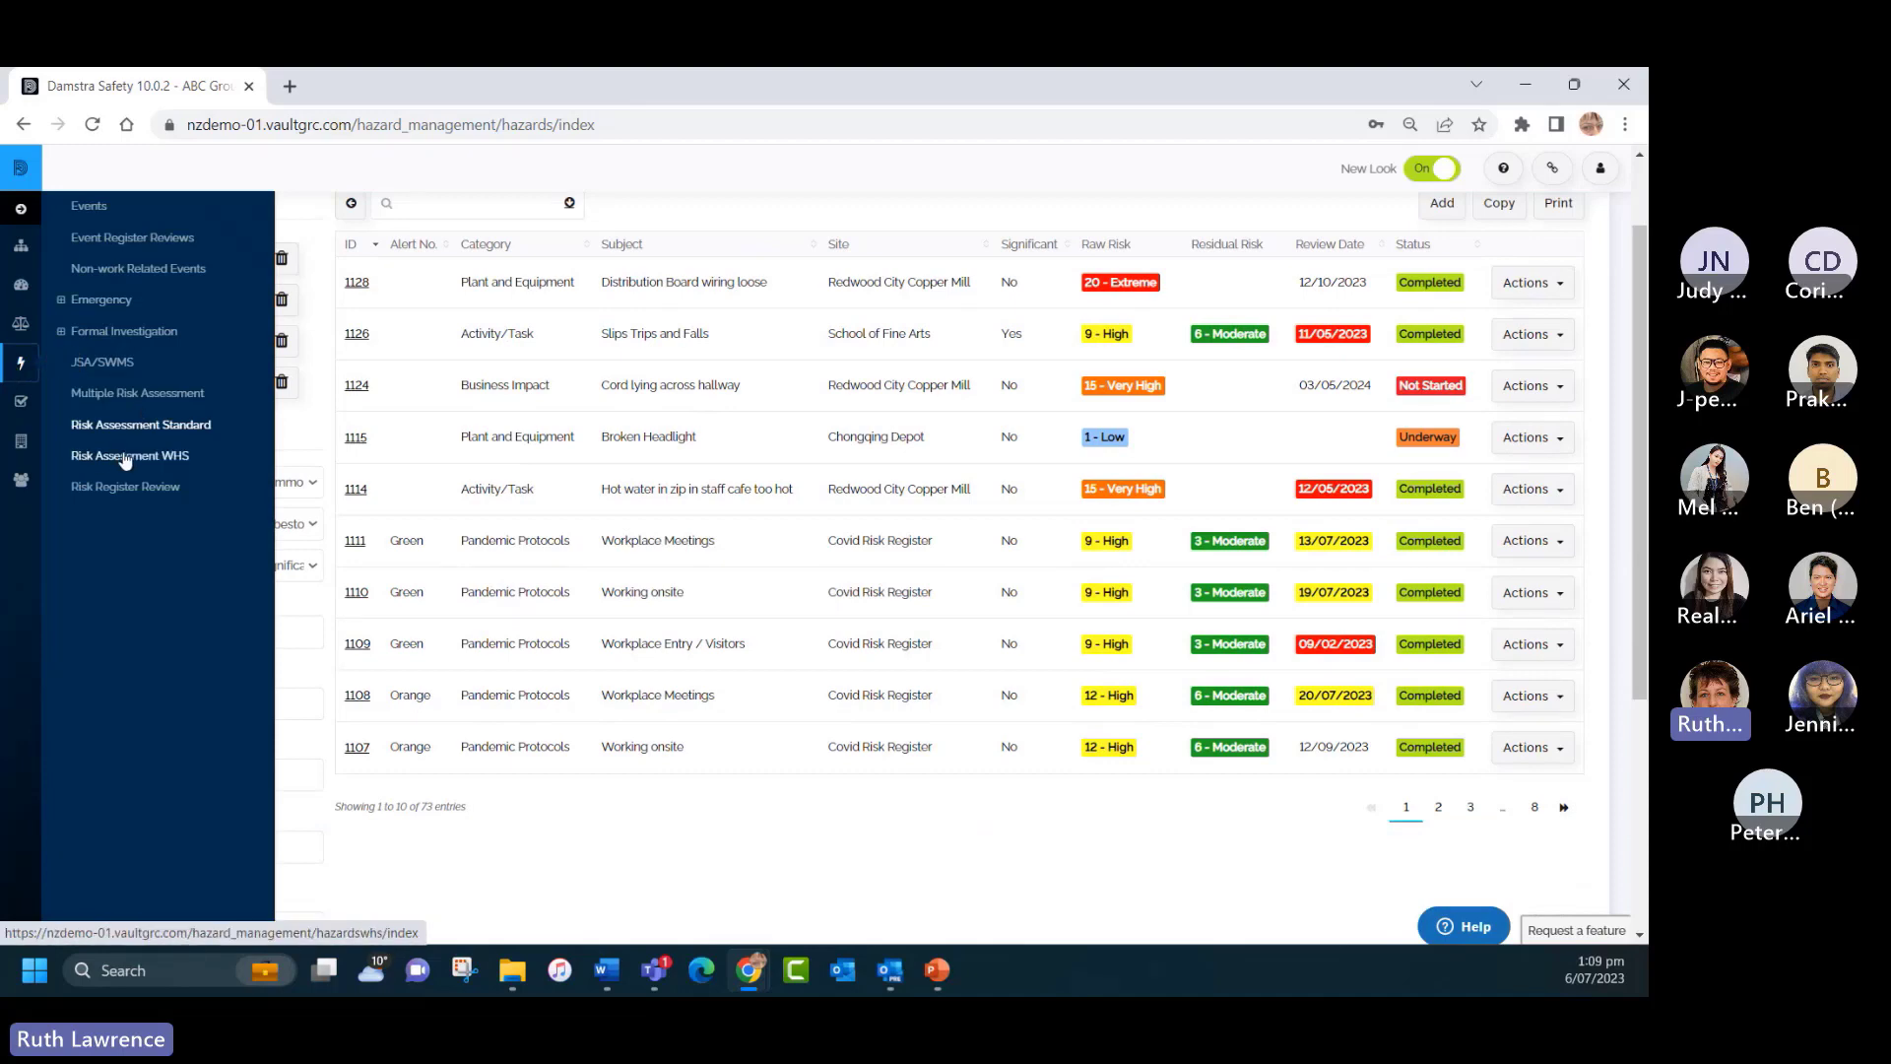
{"action": "left_click", "coordinate": [116, 458]}
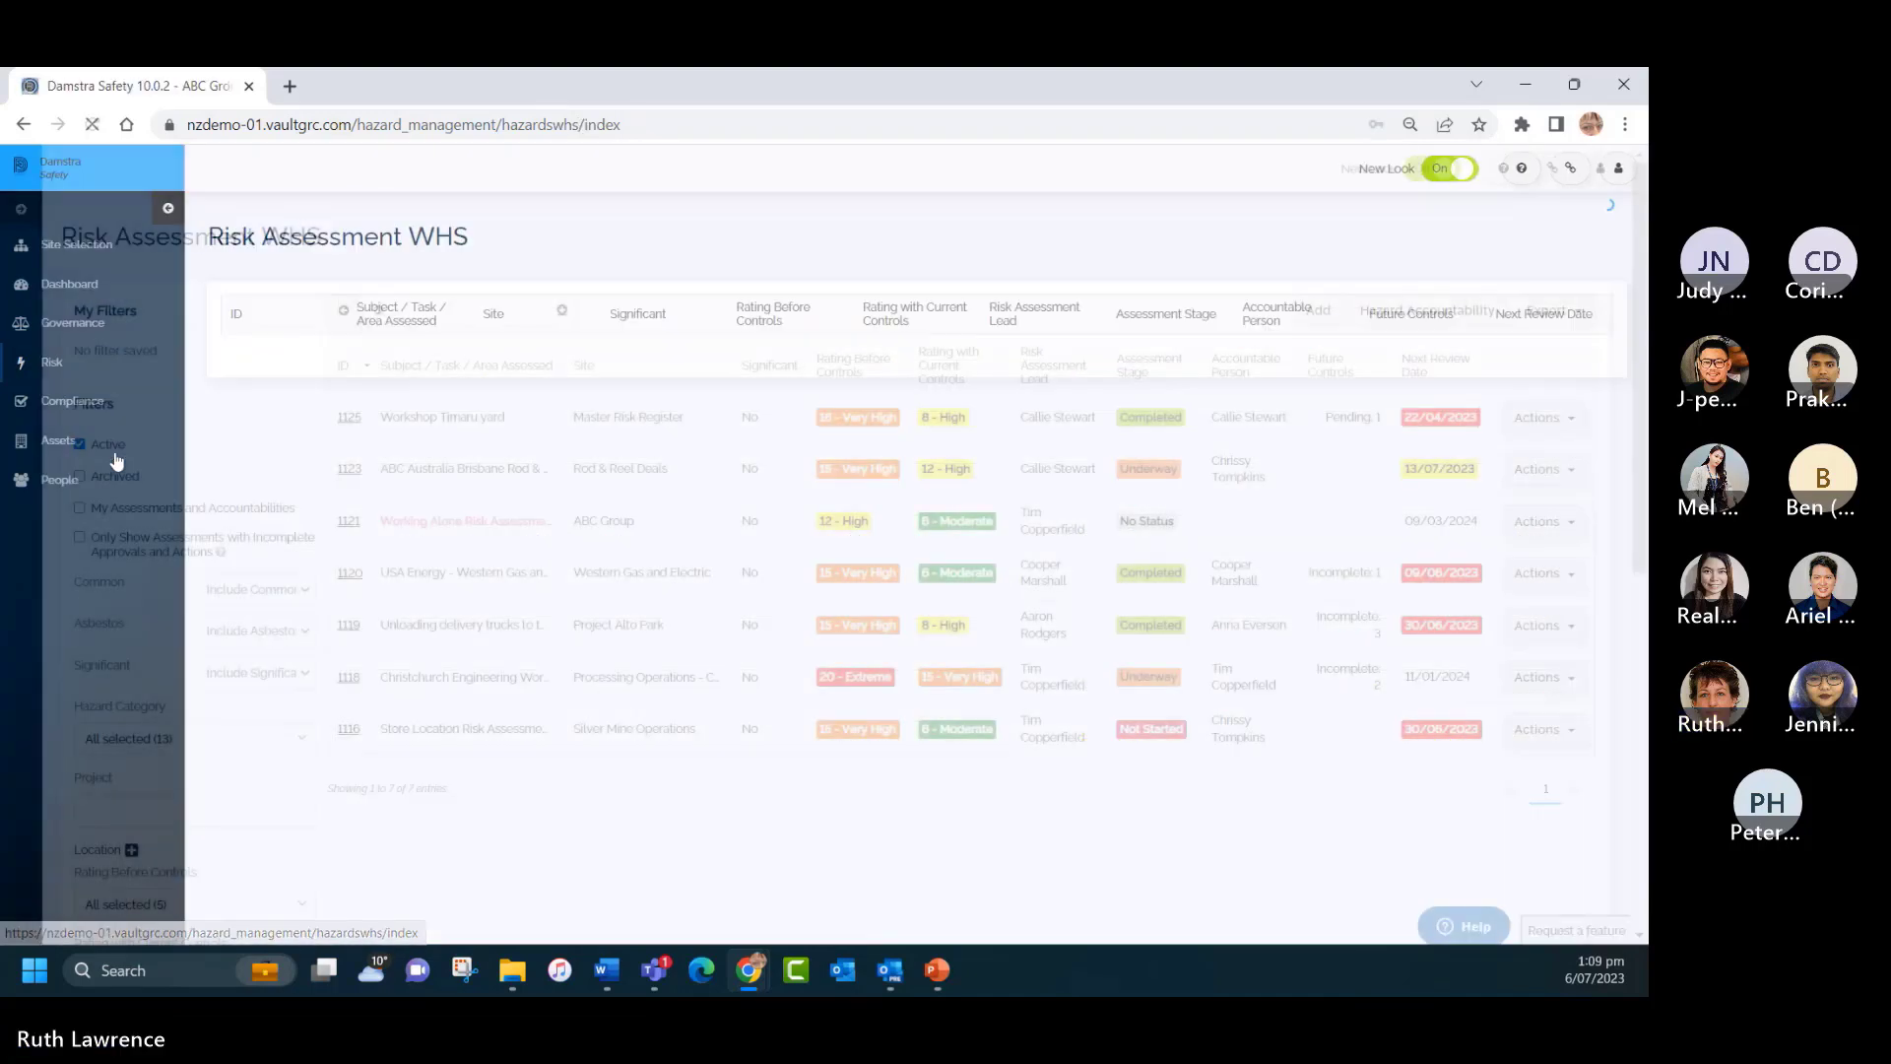
Open the Risk Categories page from the Risk section of the system settings.
{"action": "left_click", "coordinate": [1599, 168]}
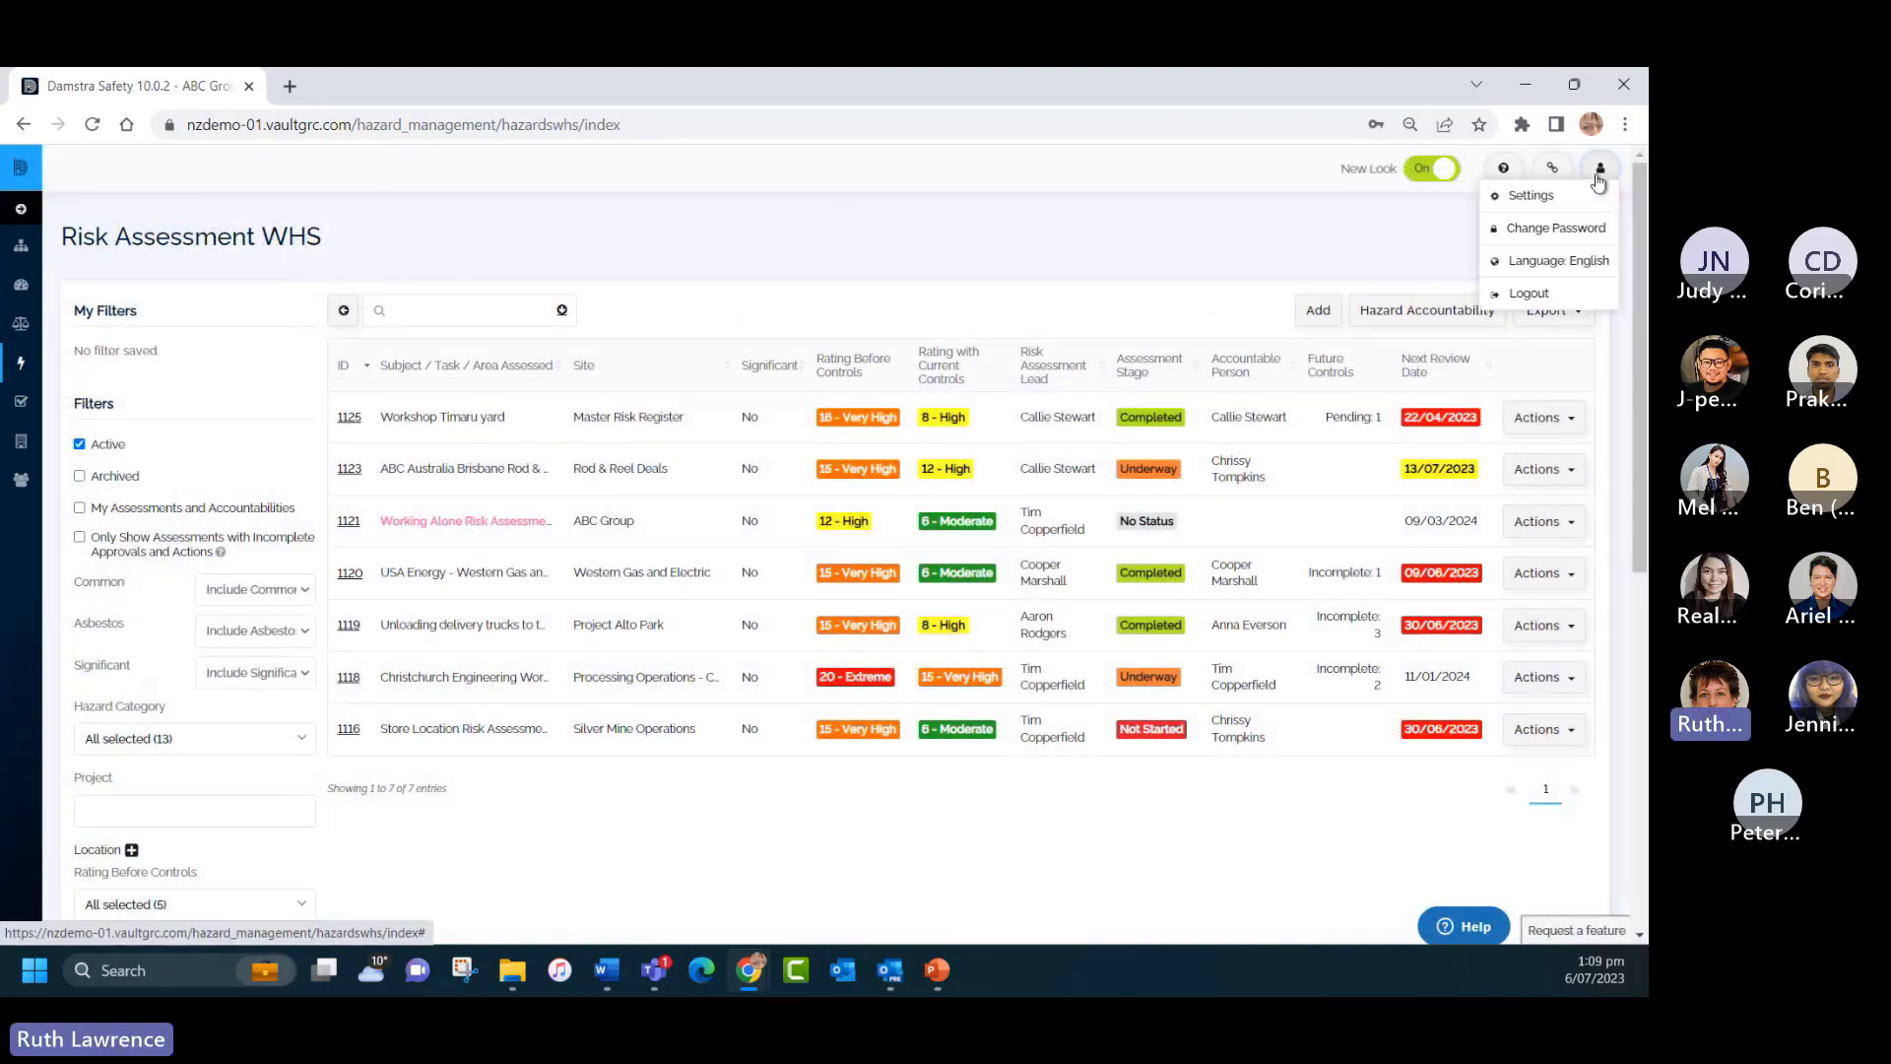
{"action": "left_click", "coordinate": [1532, 196]}
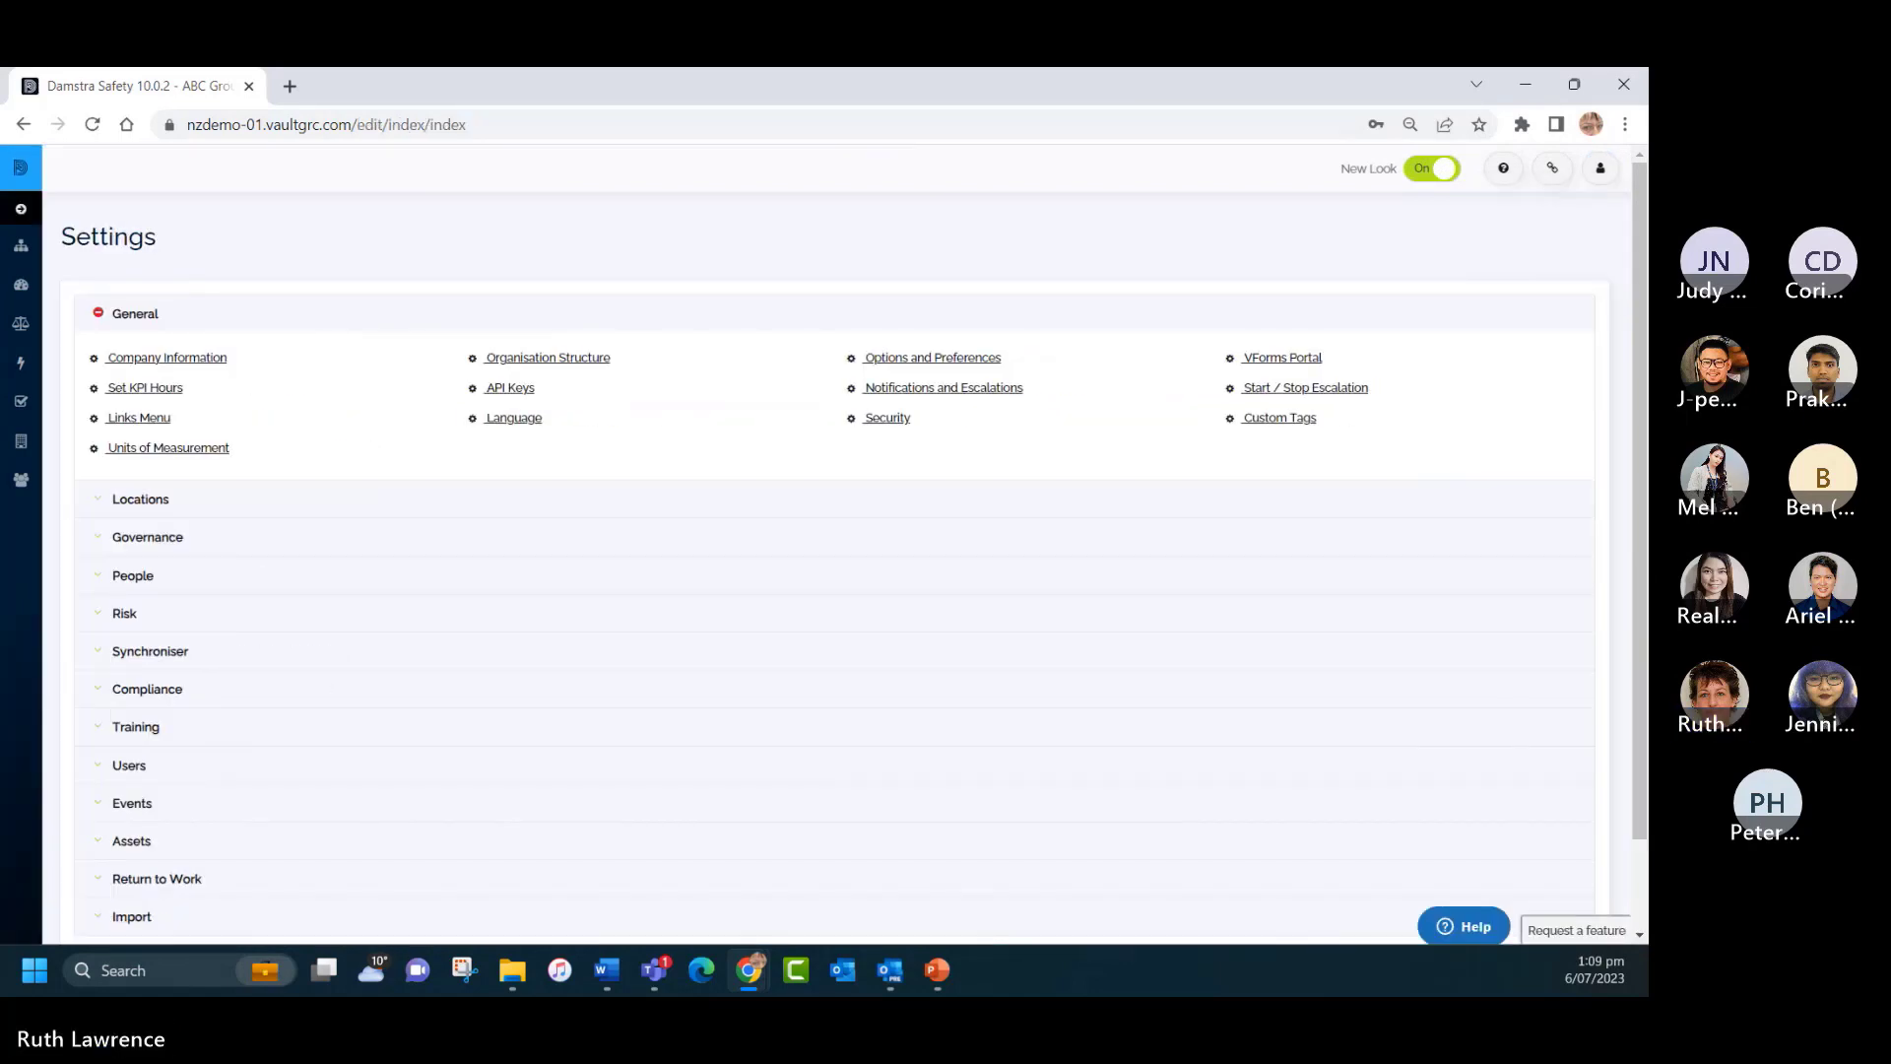
{"action": "scroll", "coordinate": [275, 709], "scroll_direction": "down", "scroll_amount": 1}
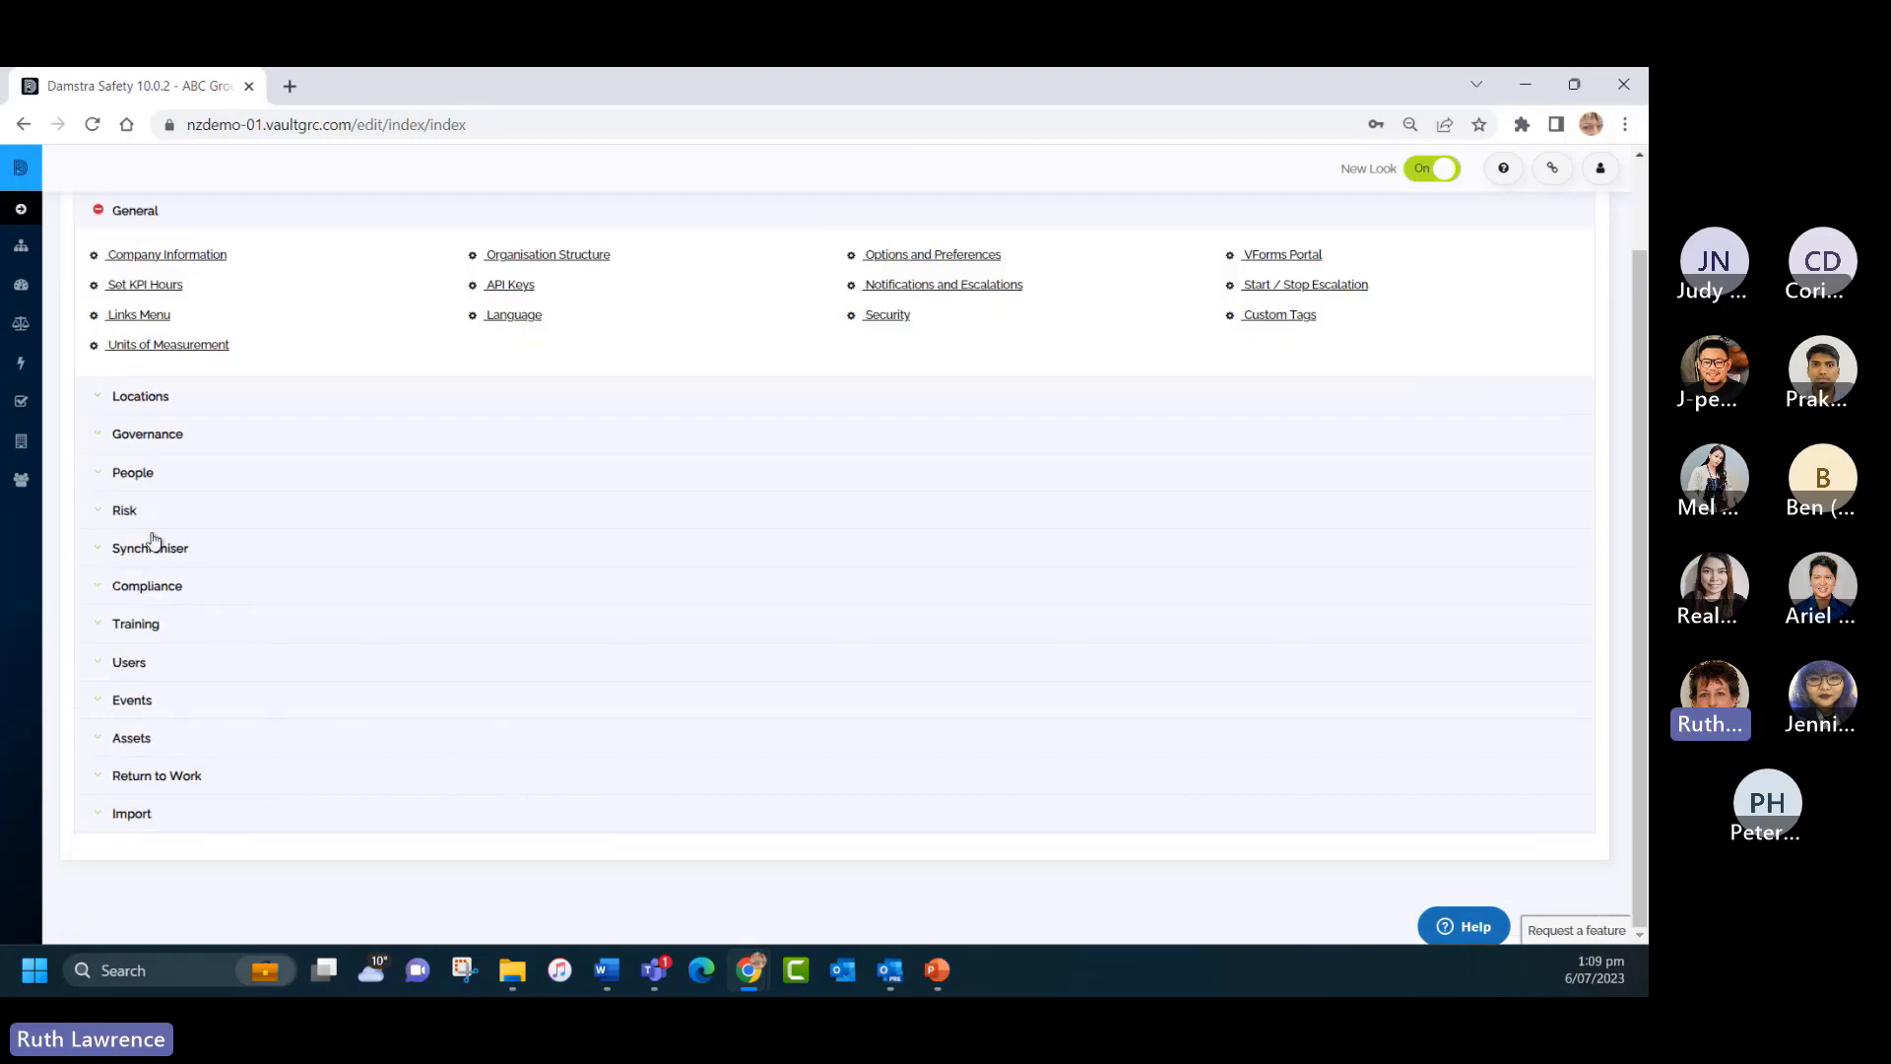
{"action": "left_click", "coordinate": [131, 520]}
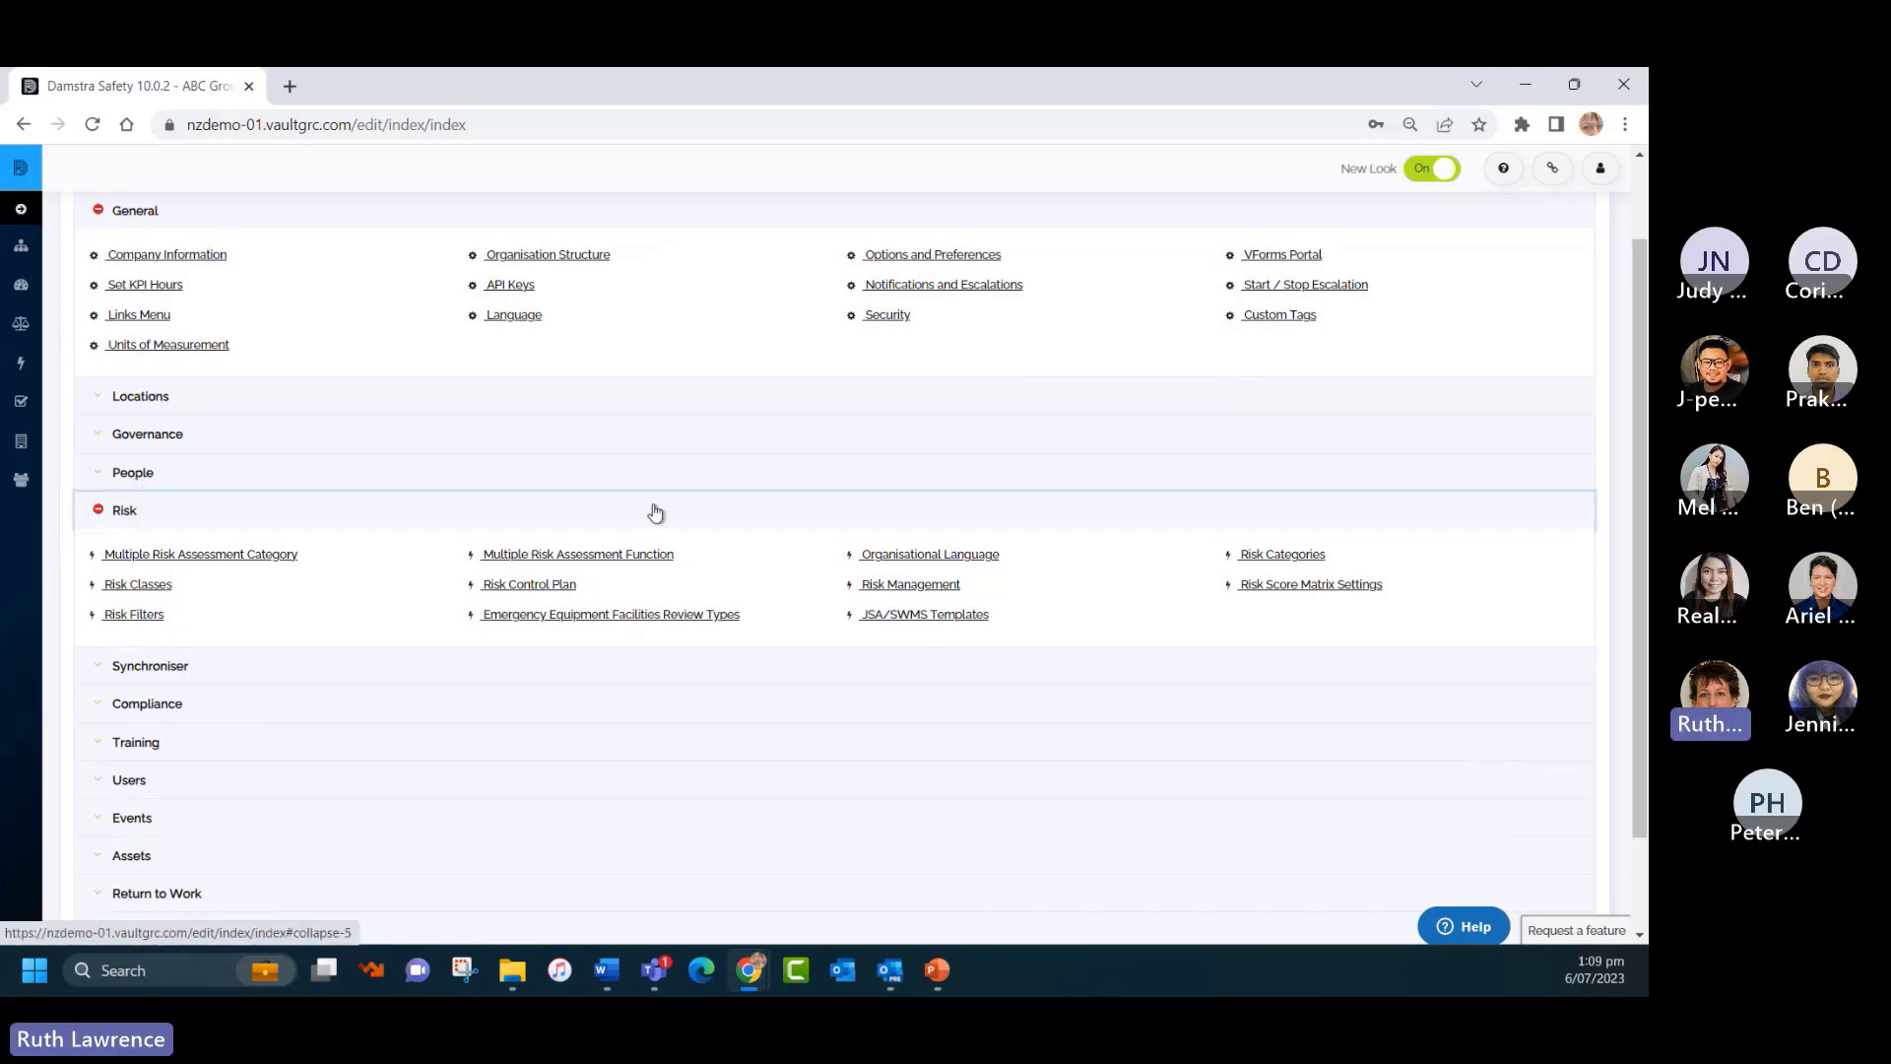
{"action": "left_click", "coordinate": [1283, 556]}
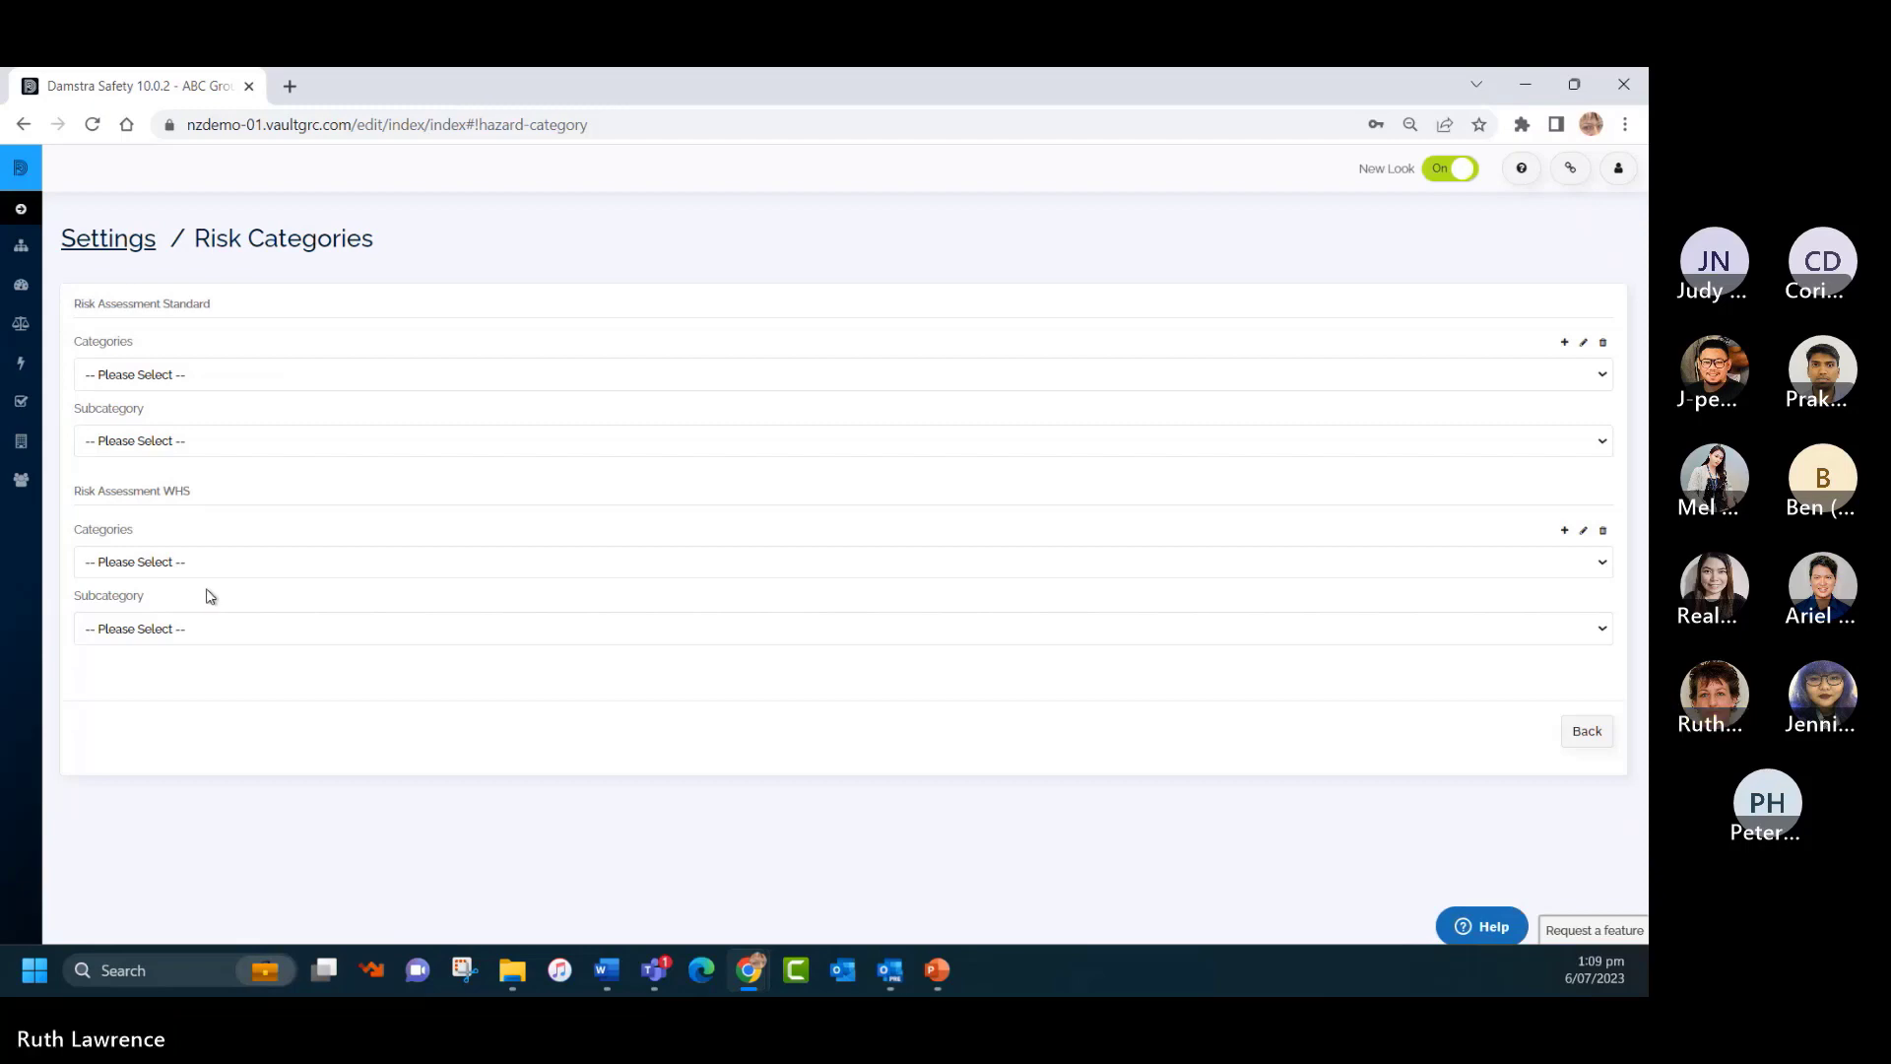
Select the Site category for Risk Assessment Standard and view its subcategories.
{"action": "left_click", "coordinate": [207, 374]}
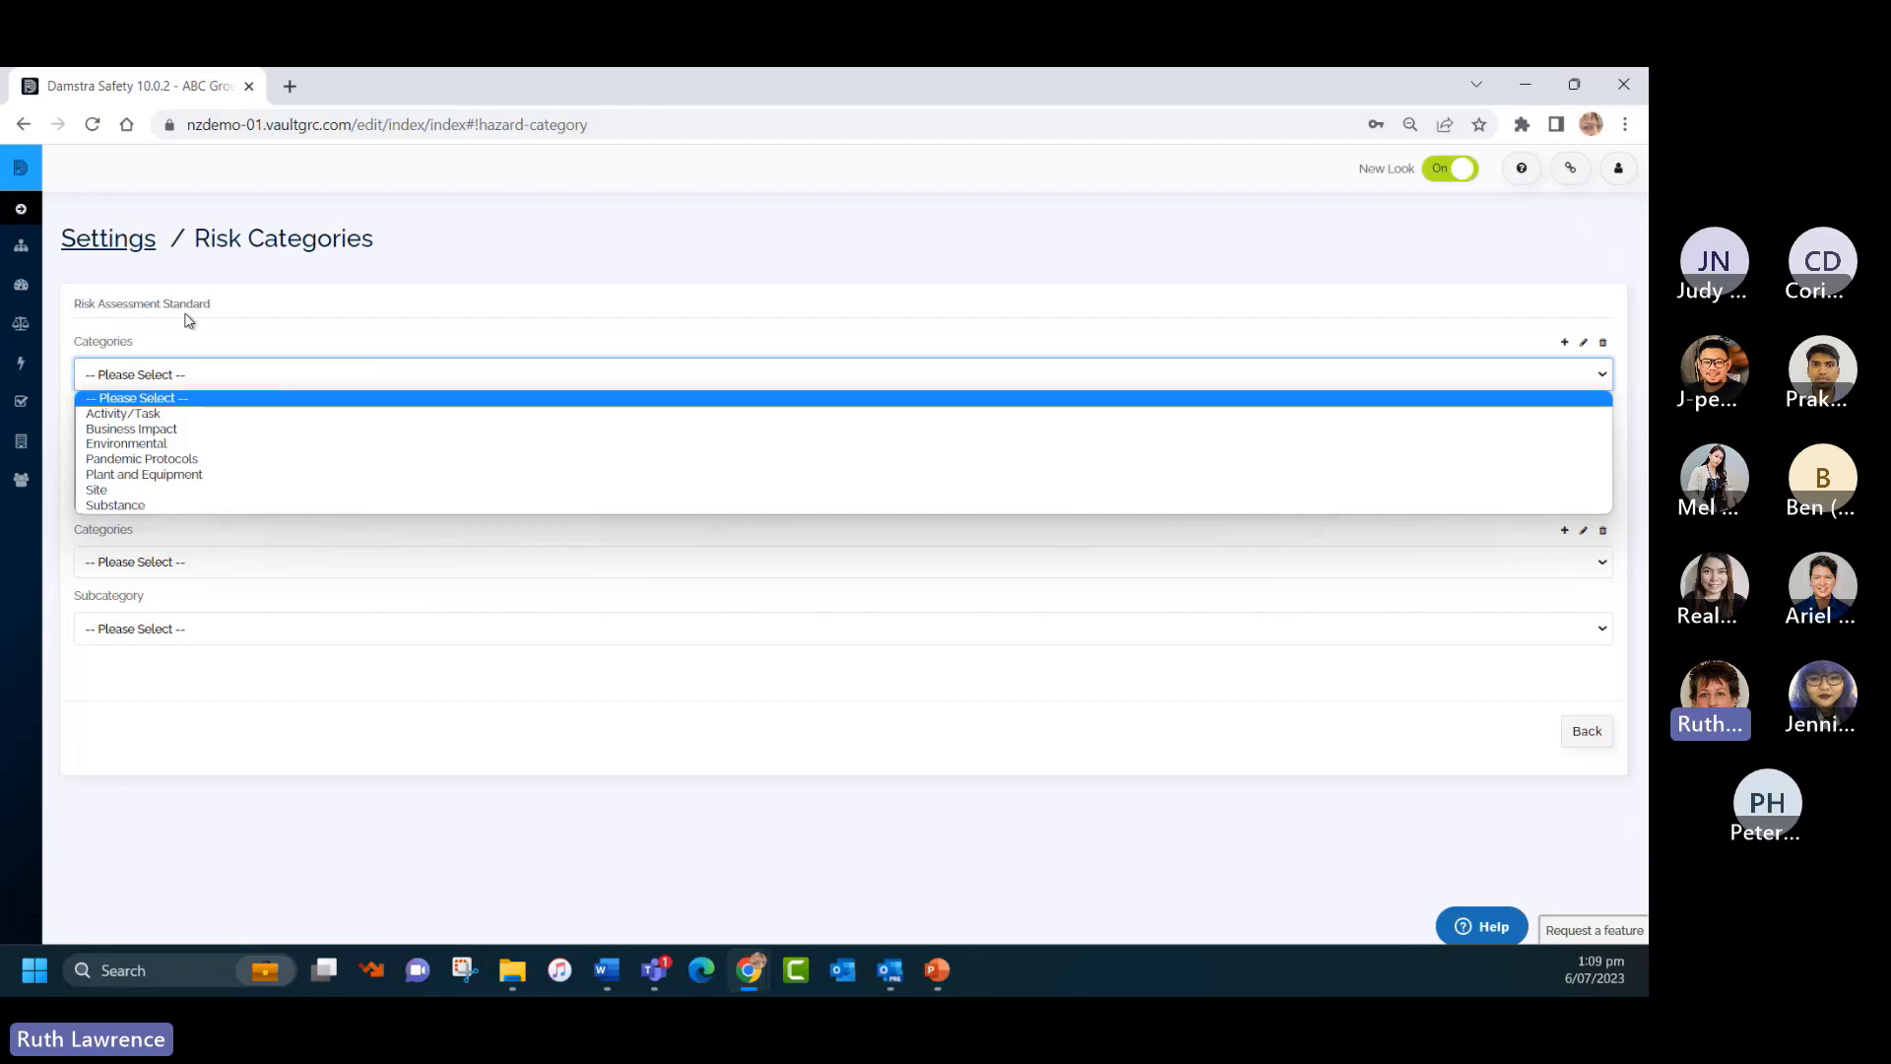
{"action": "left_click", "coordinate": [135, 491]}
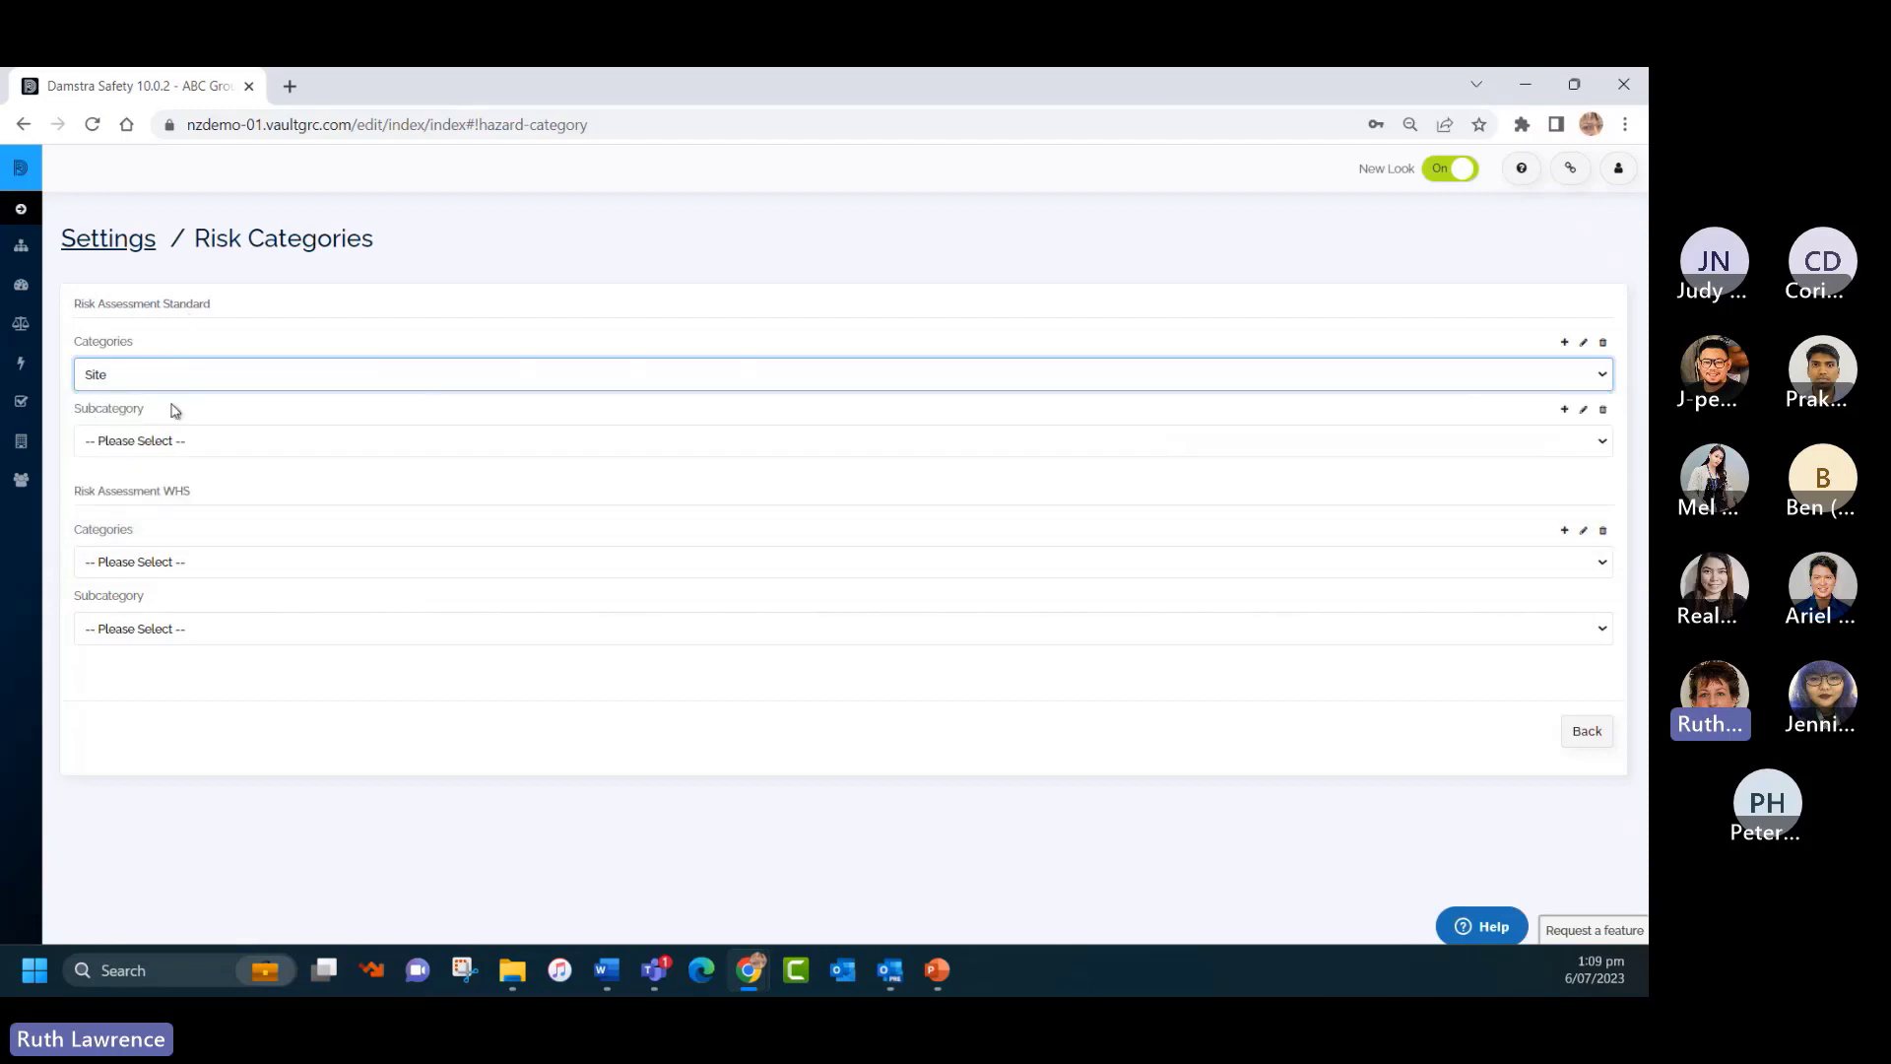
{"action": "left_click", "coordinate": [194, 441]}
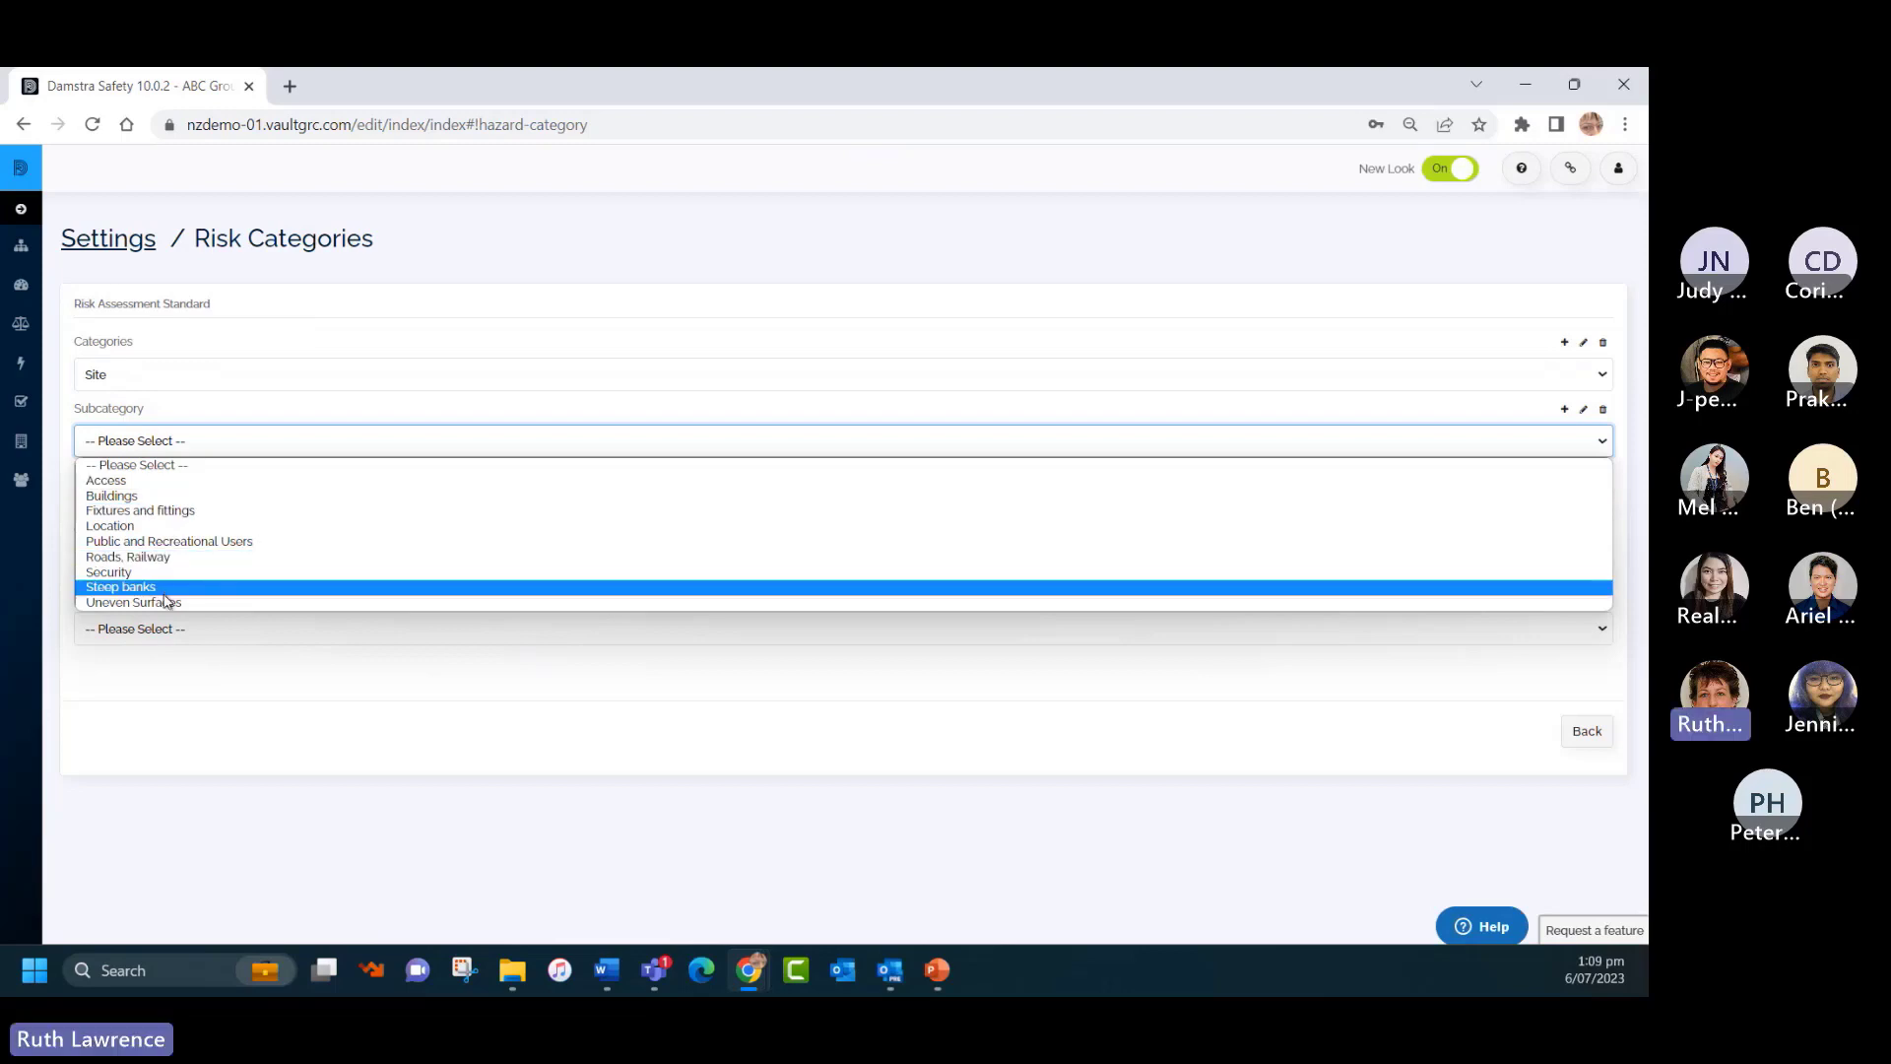
{"action": "left_click", "coordinate": [204, 696]}
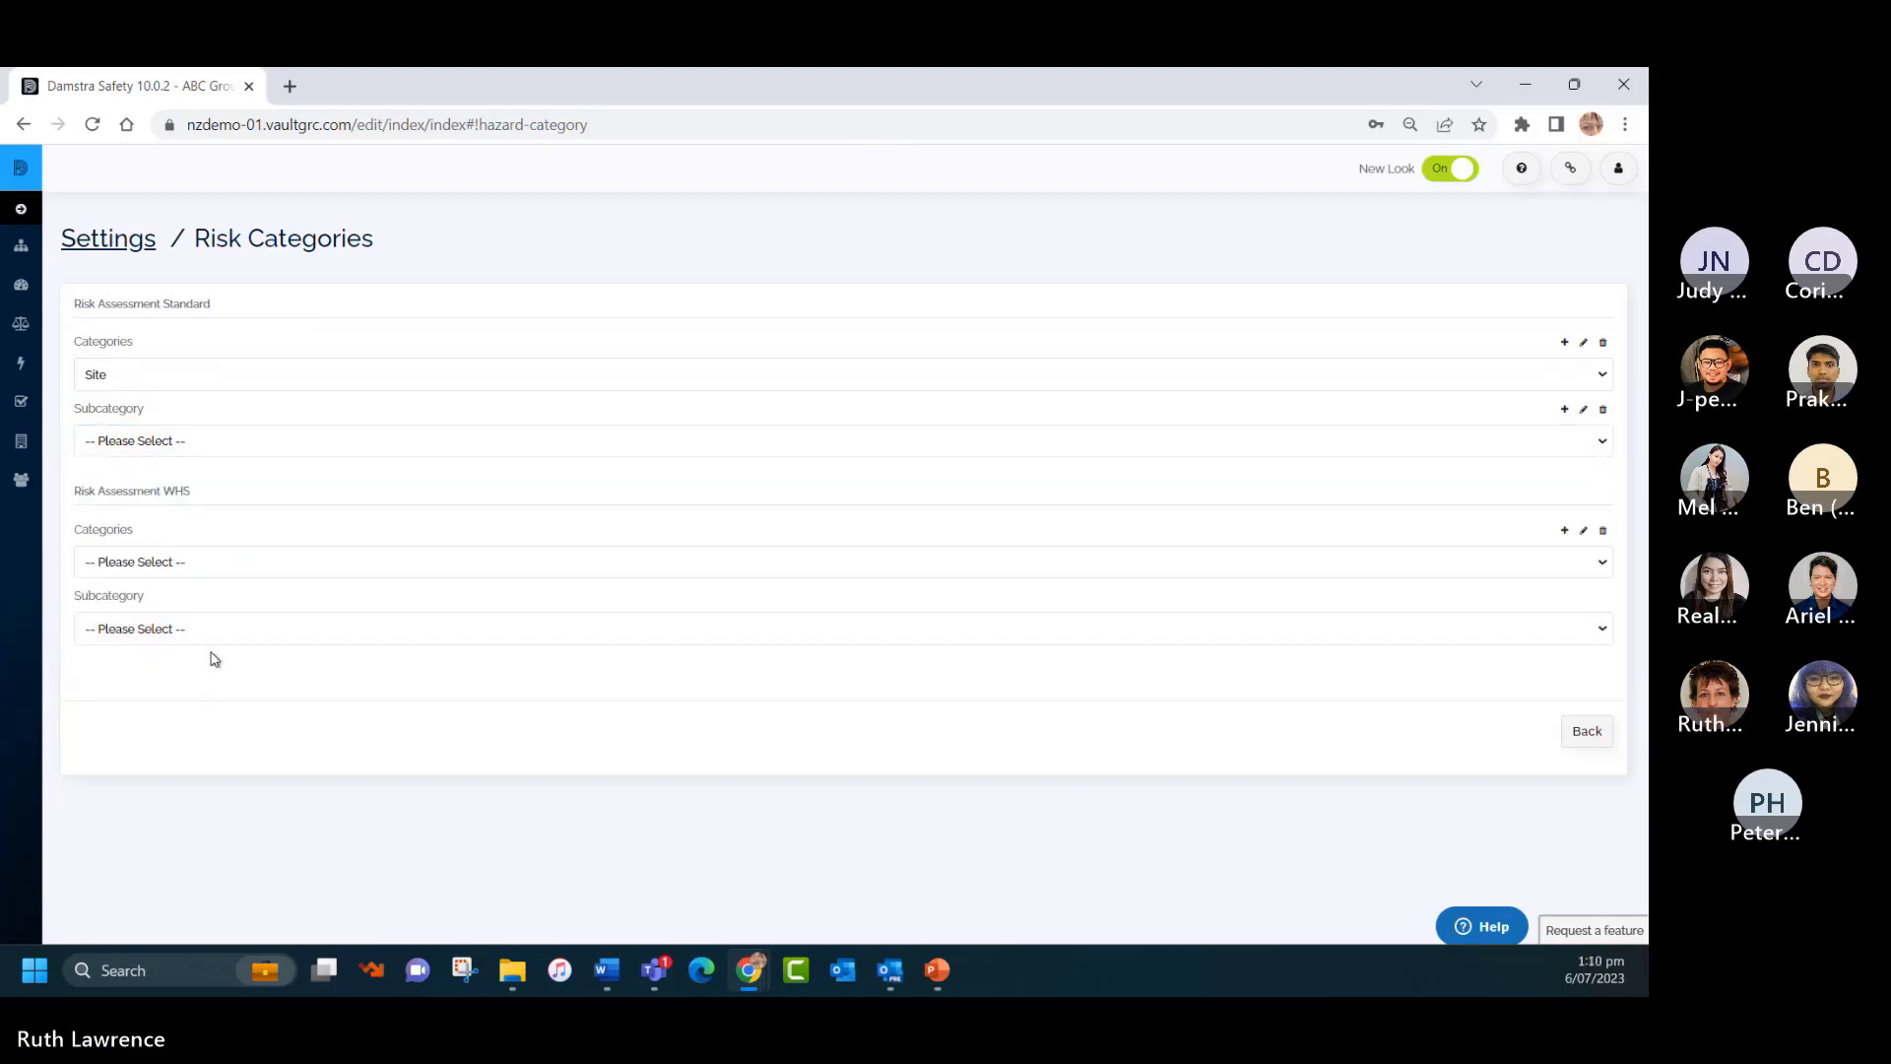
Select the WHS category "Plant/ equipment/ vehicles" with subcategory "Vehicle hitting pedestrian", and review the other subcategories.
{"action": "left_click", "coordinate": [204, 563]}
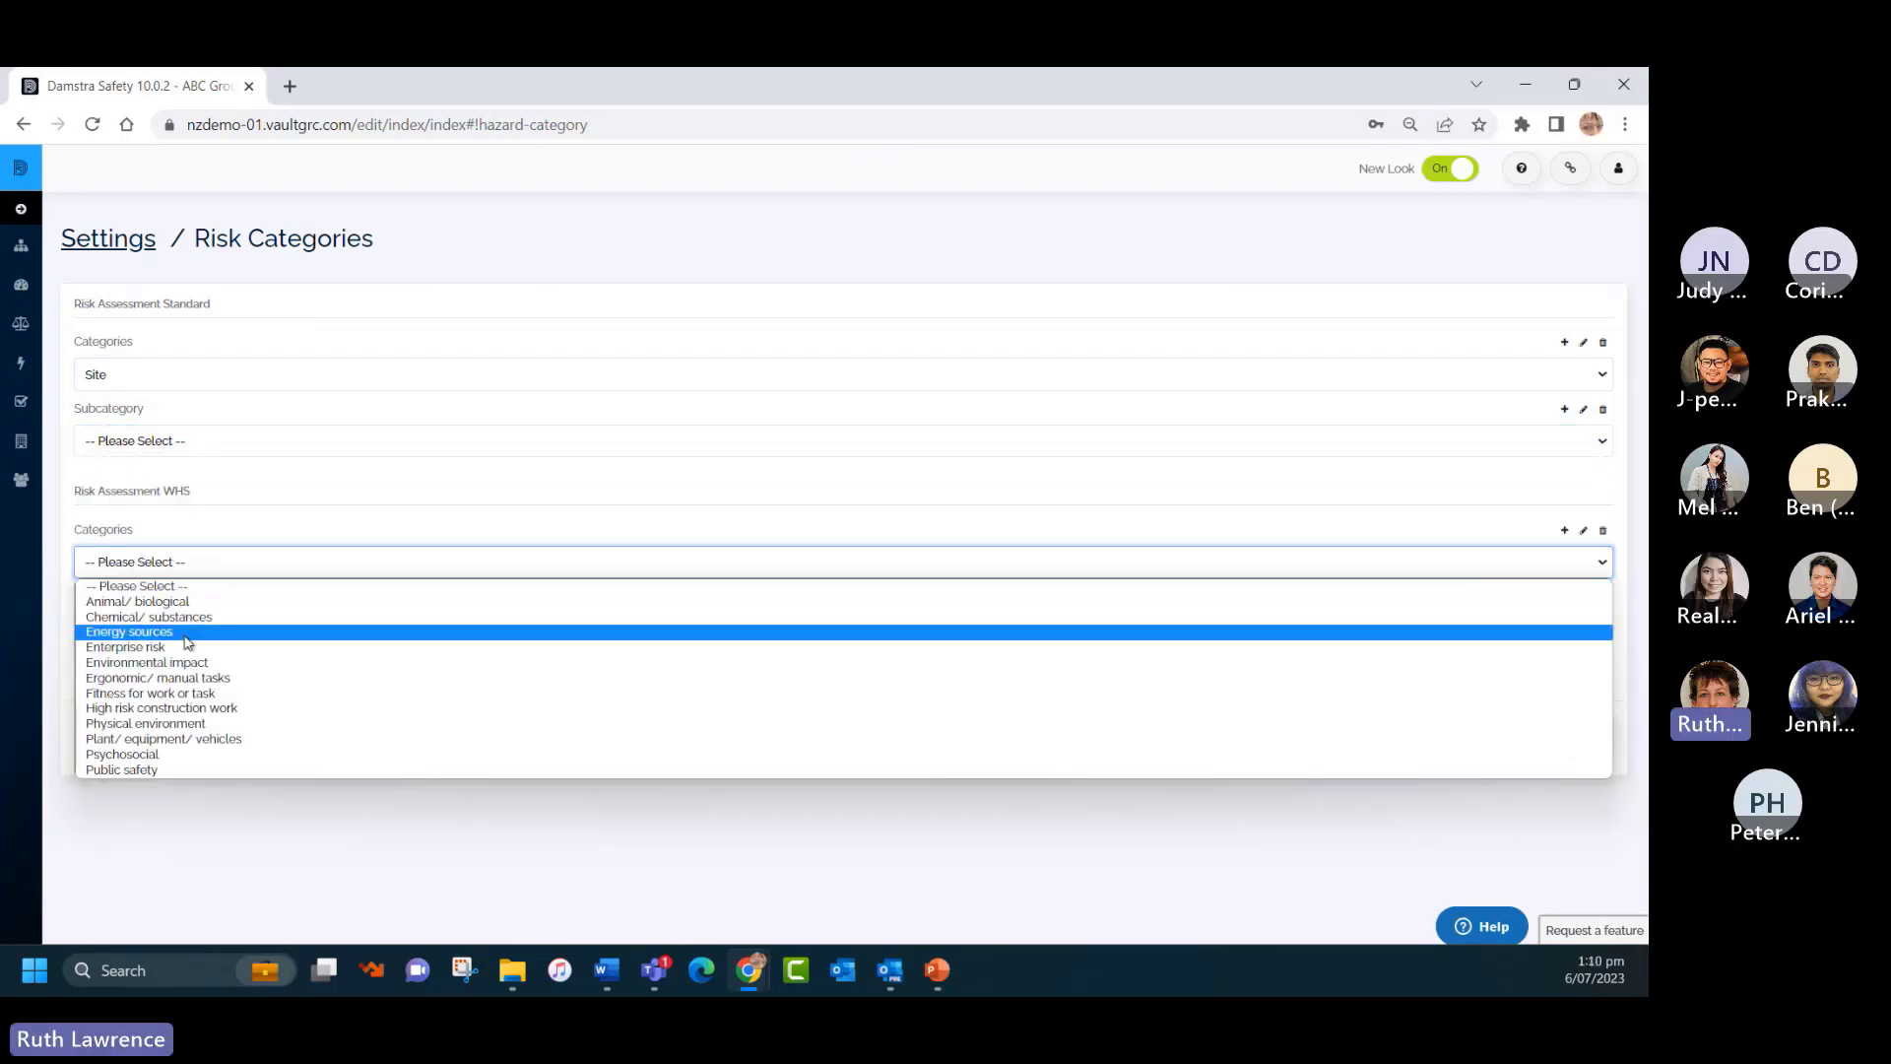
{"action": "left_click", "coordinate": [183, 739]}
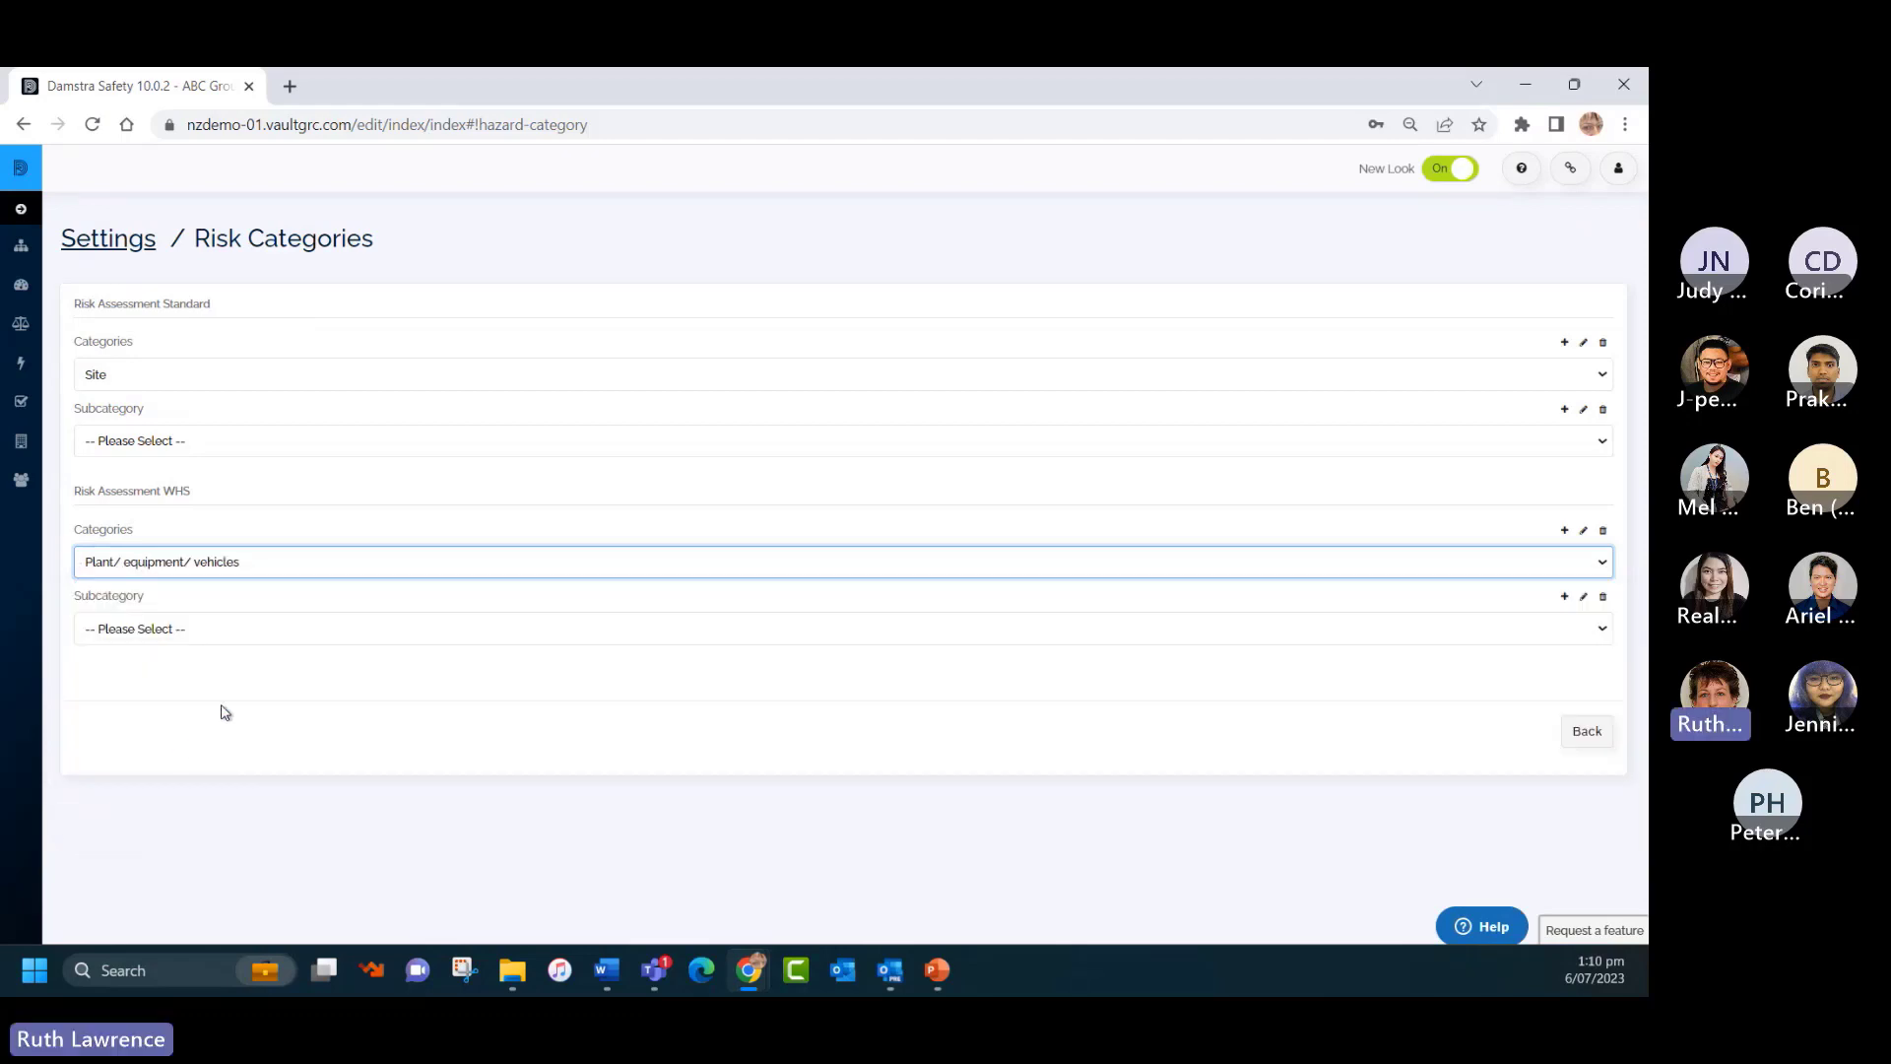
{"action": "left_click", "coordinate": [229, 631]}
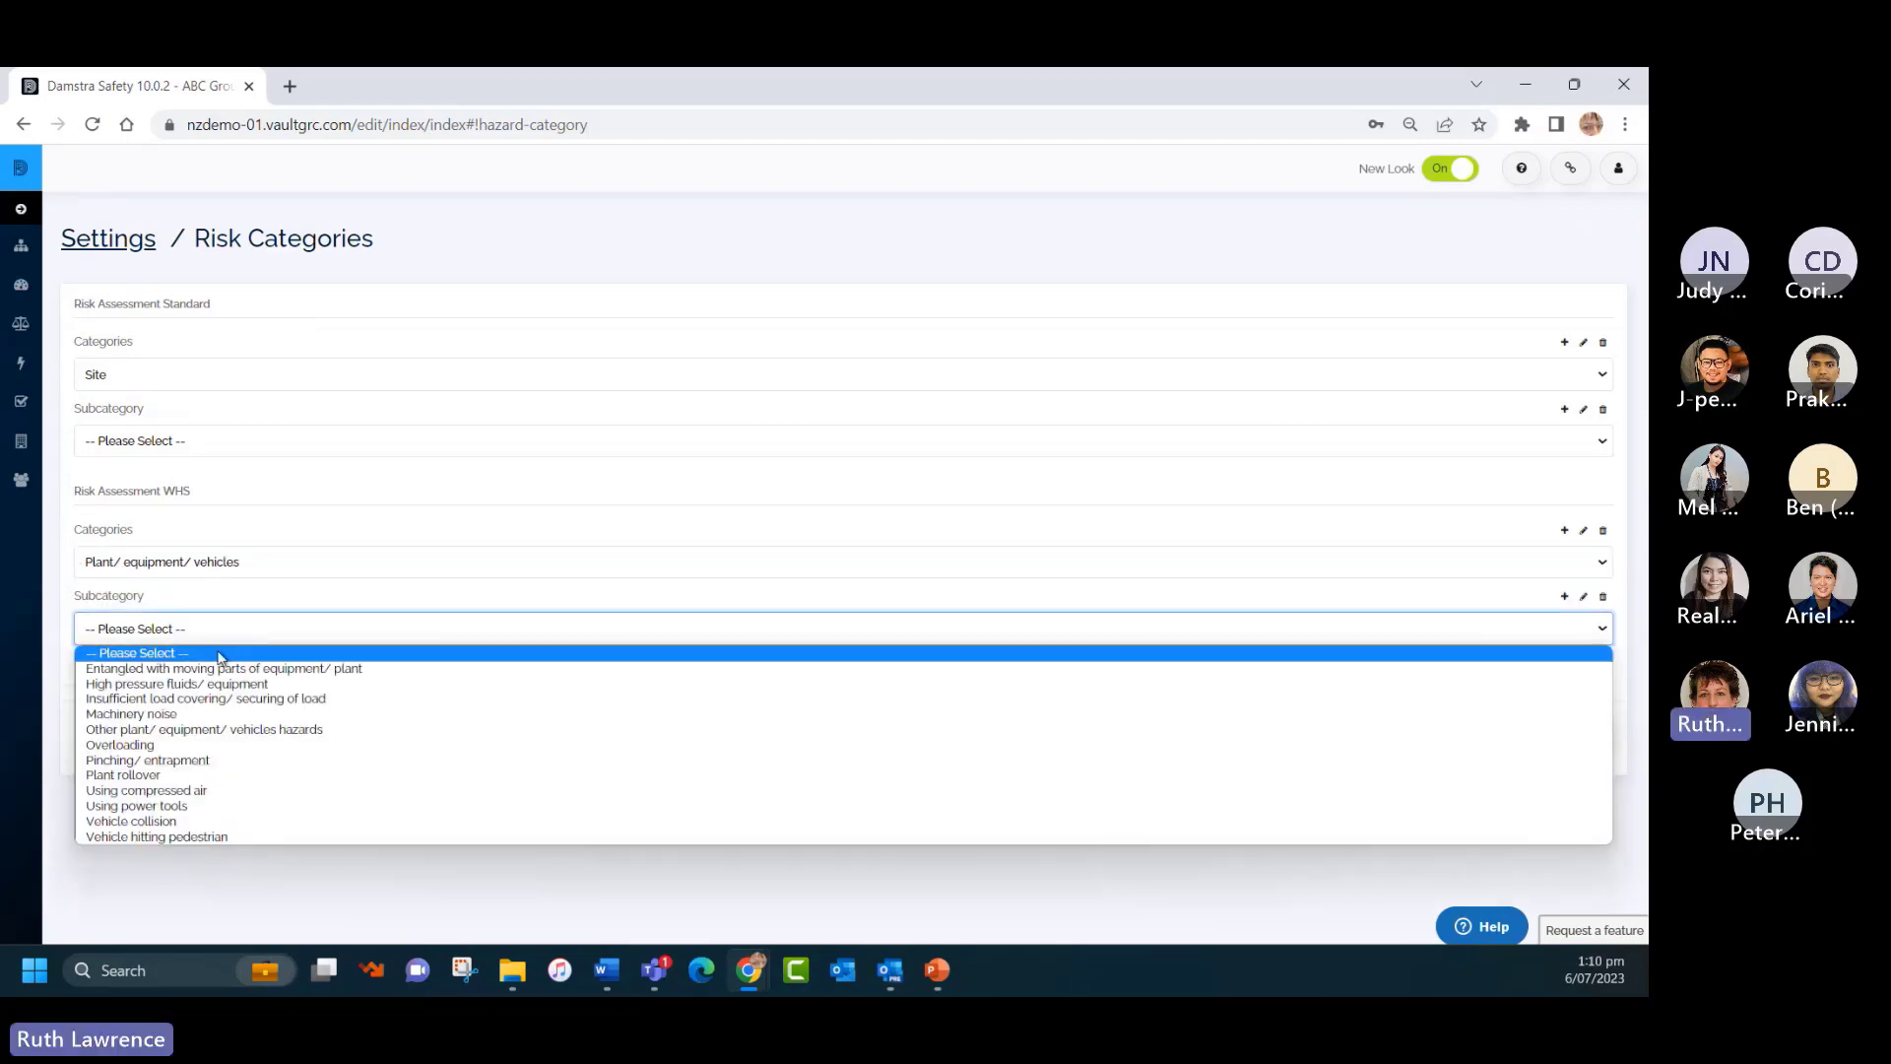
{"action": "left_click", "coordinate": [196, 838]}
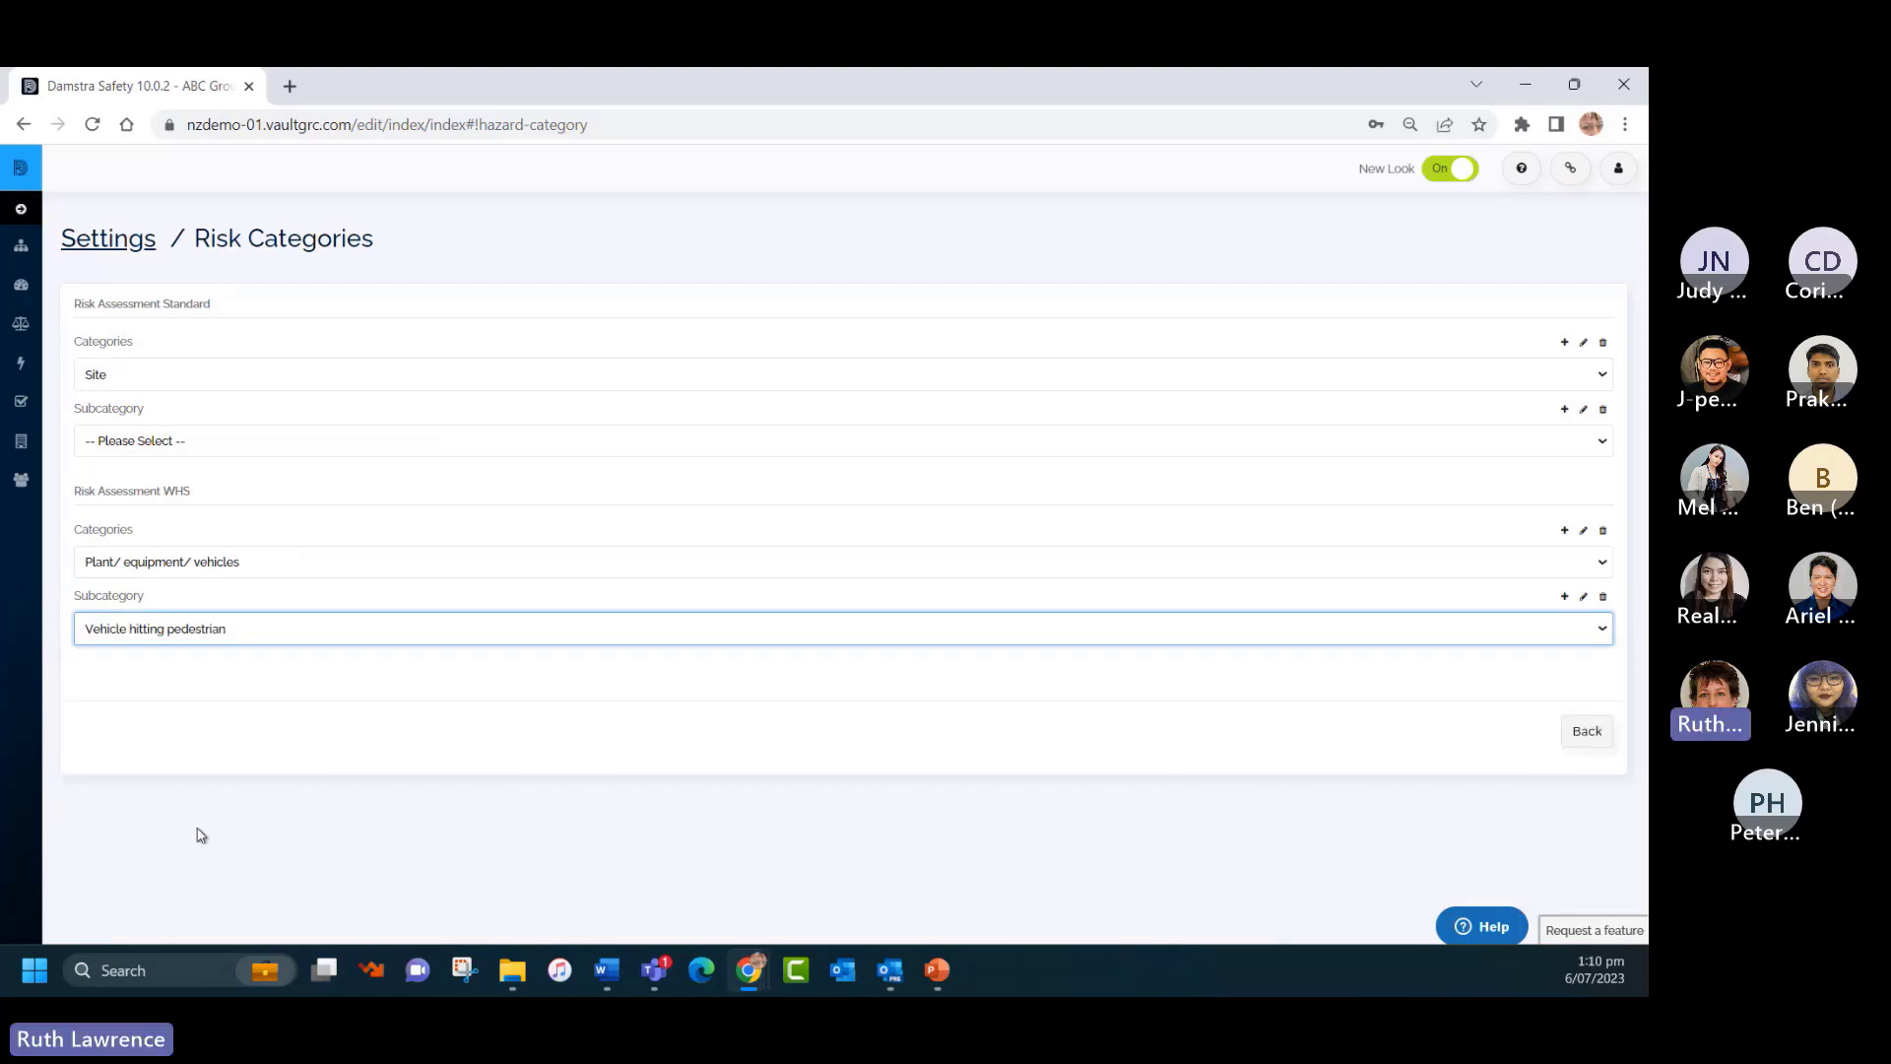
{"action": "left_click", "coordinate": [248, 642]}
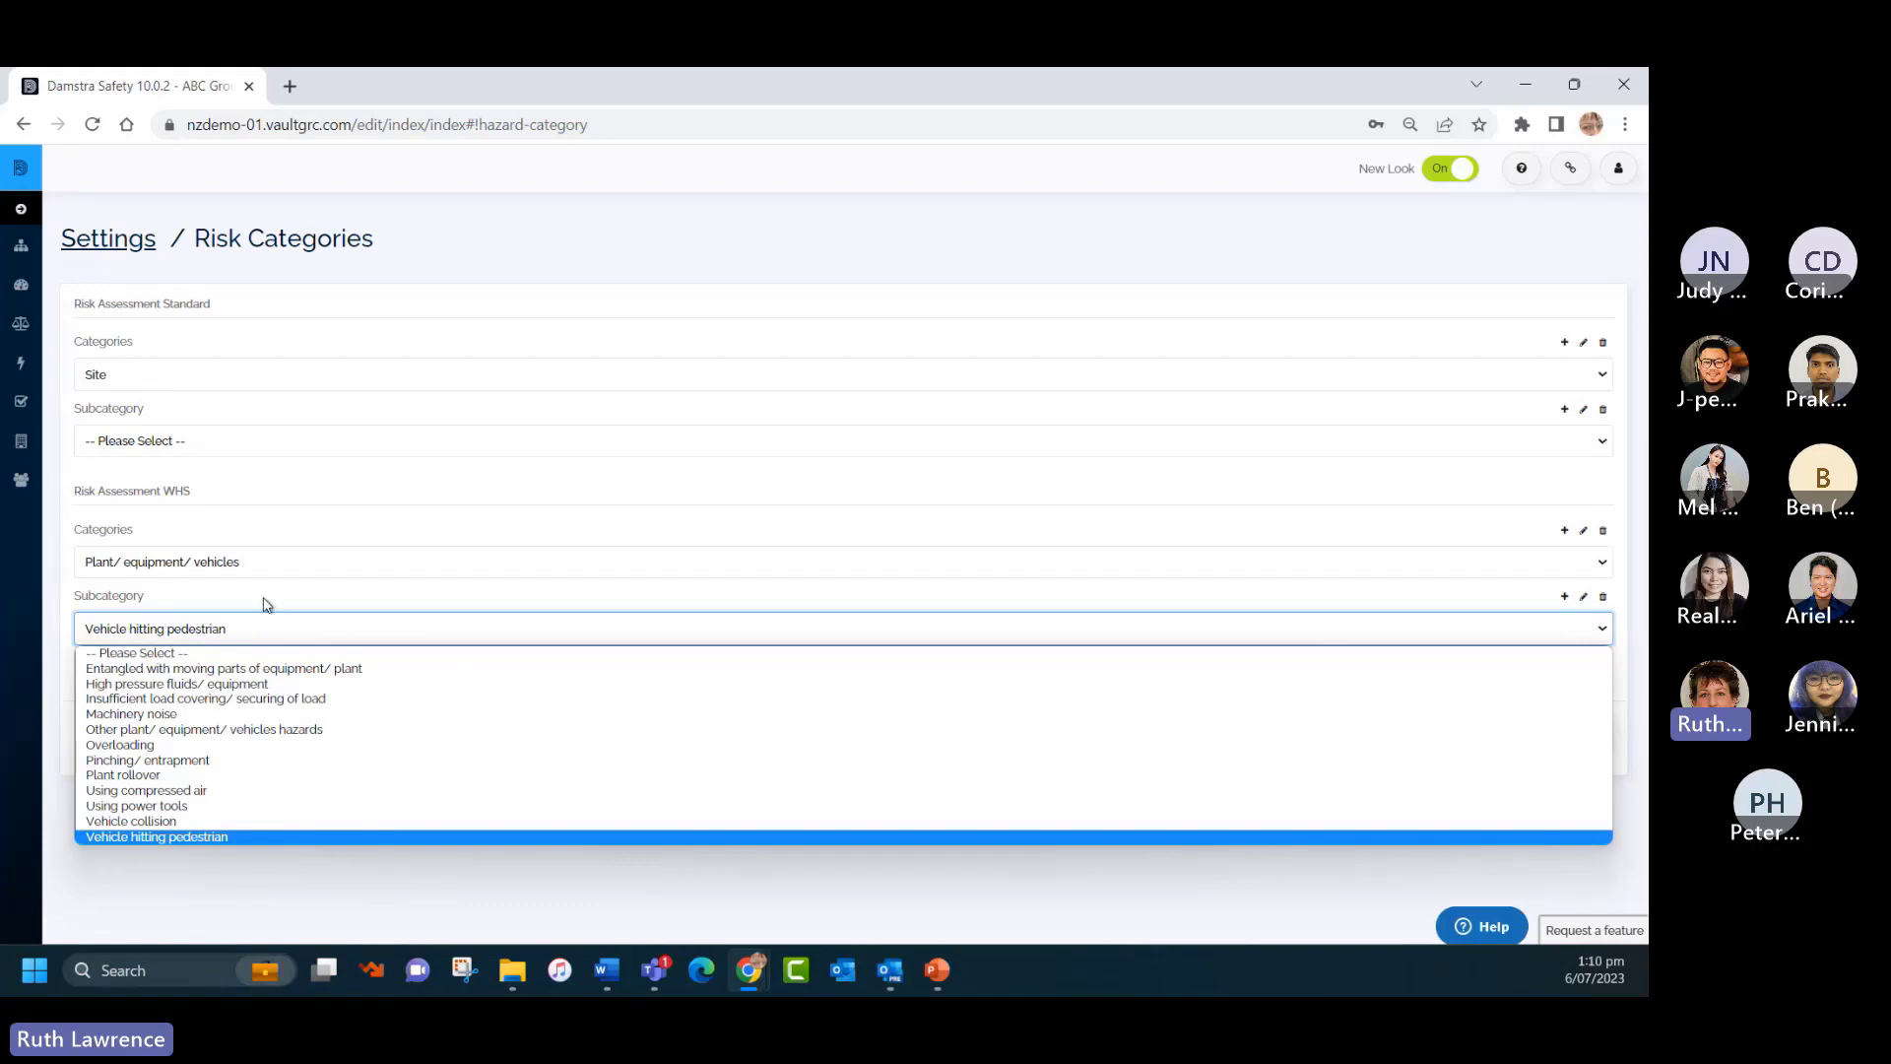
Switch the WHS category to "Ergonomic/ manual tasks" and view its subcategories.
{"action": "left_click", "coordinate": [264, 562]}
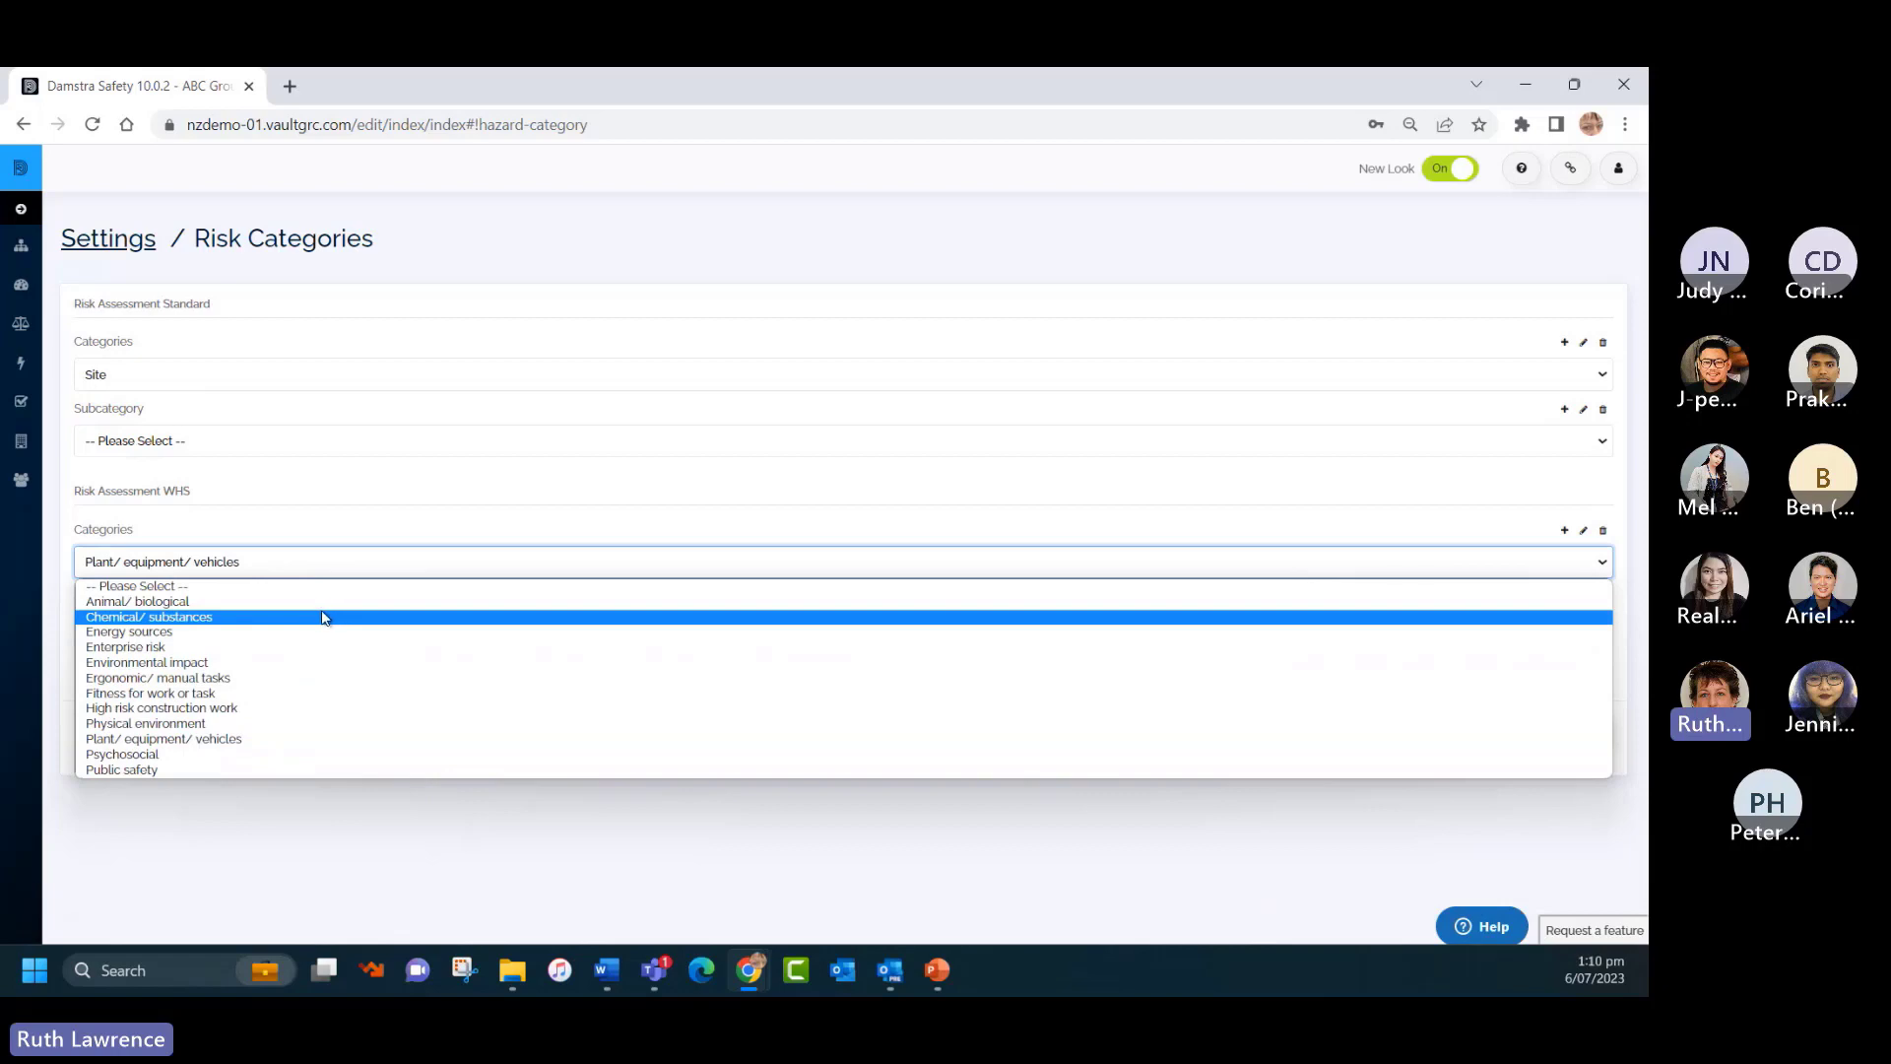
{"action": "left_click", "coordinate": [184, 680]}
{"action": "left_click", "coordinate": [263, 631]}
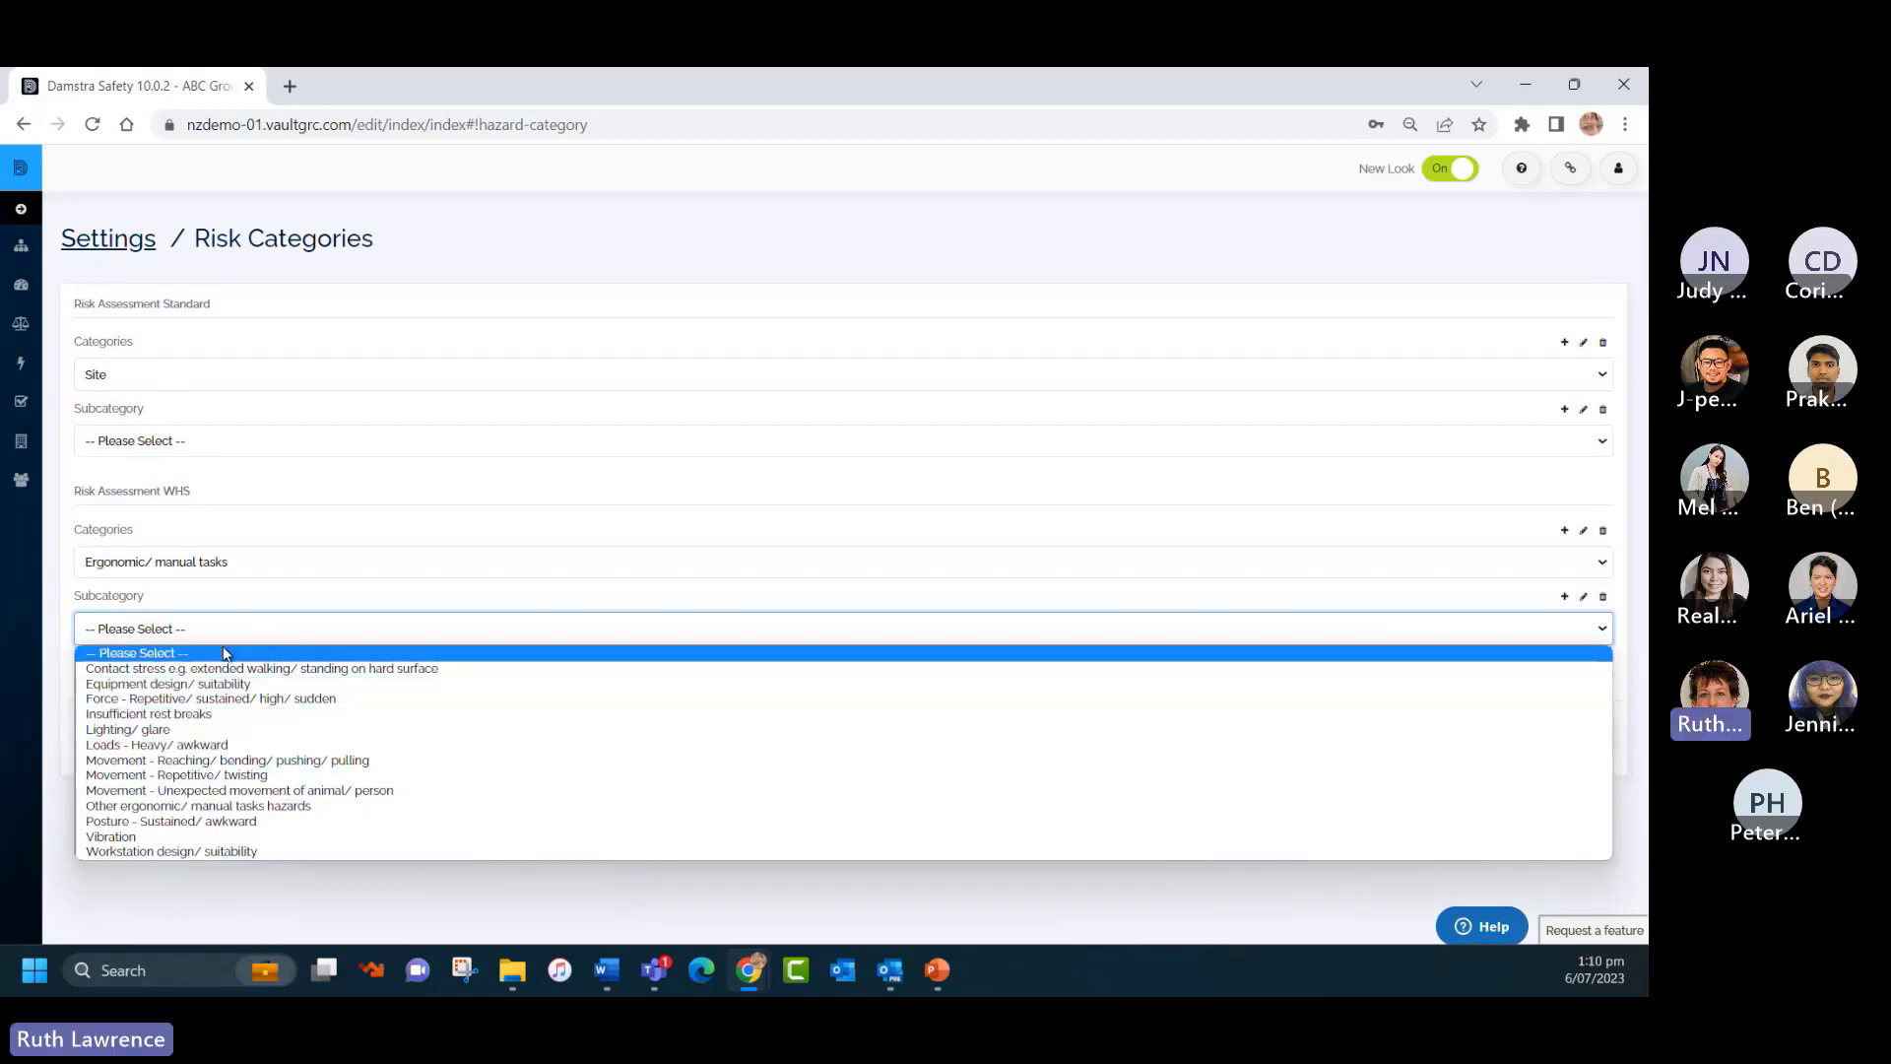
{"action": "left_click", "coordinate": [212, 603]}
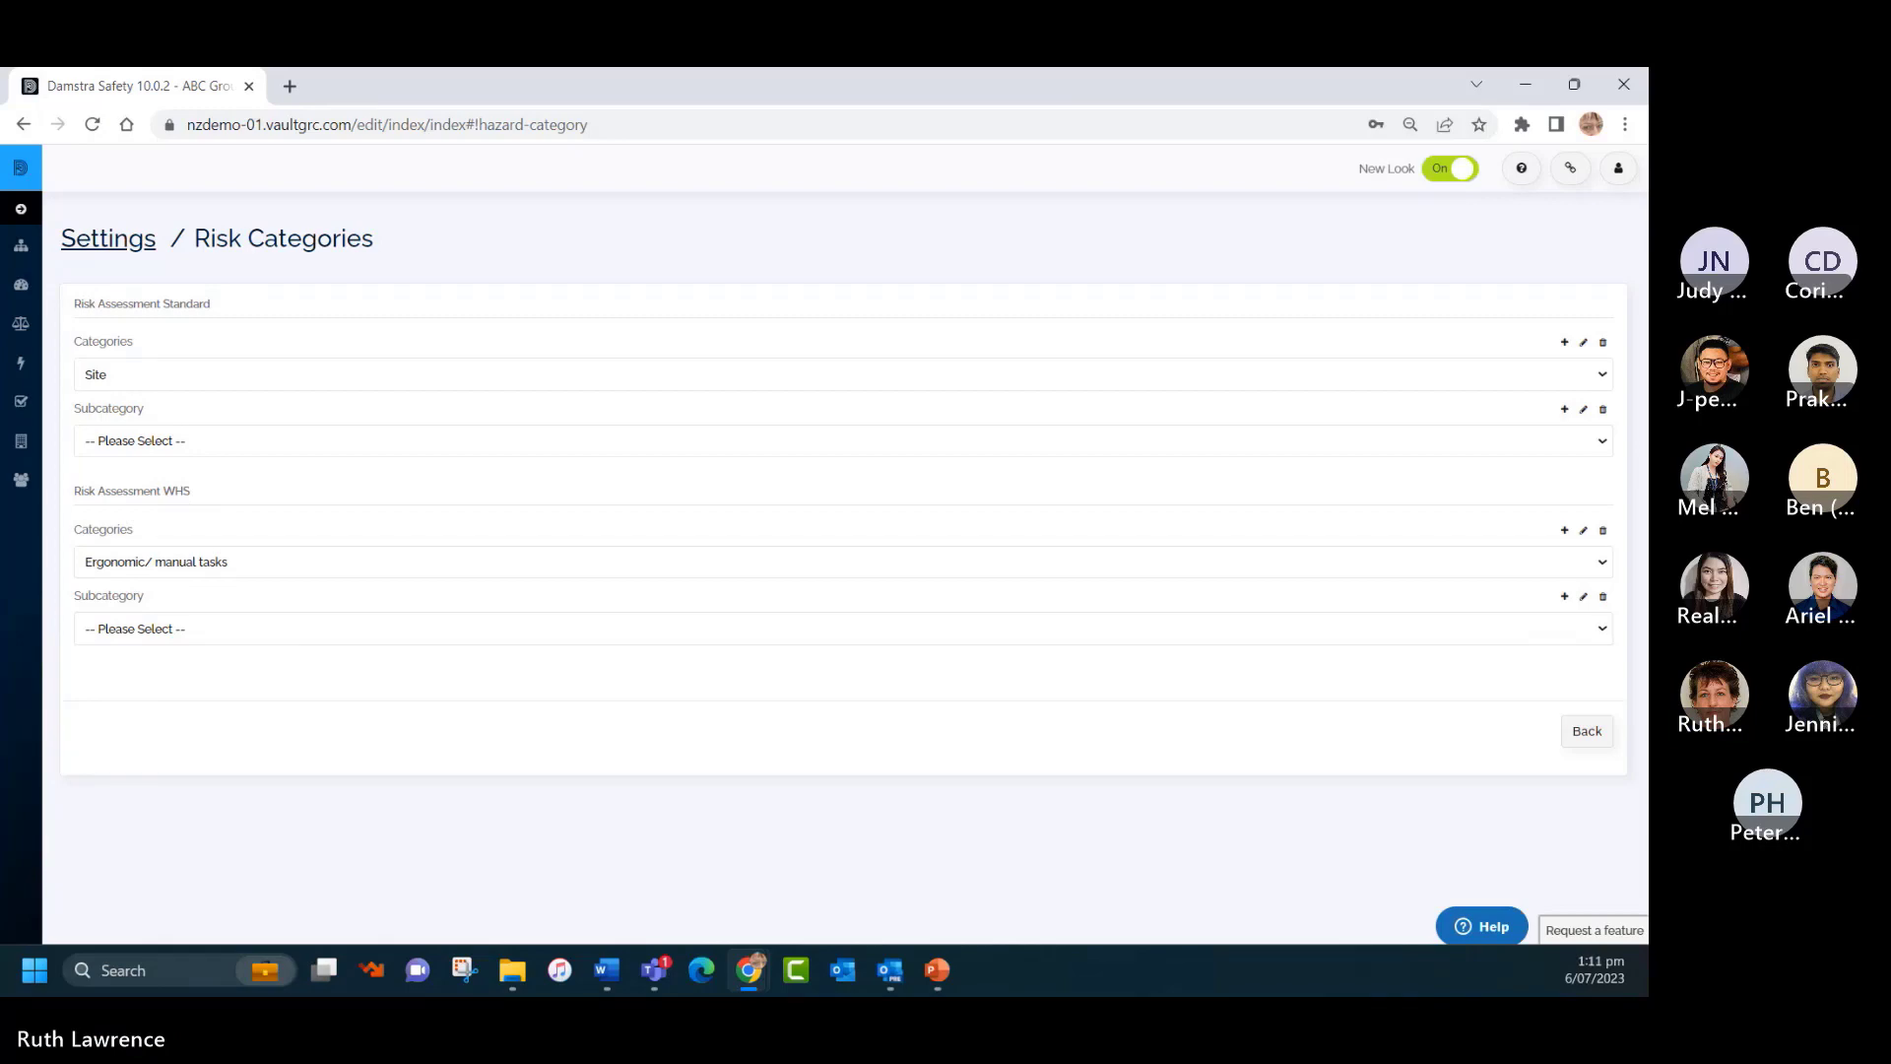
Return to the settings overview and open Organisational Language to check the module names and risk rating labels.
{"action": "left_click", "coordinate": [117, 243]}
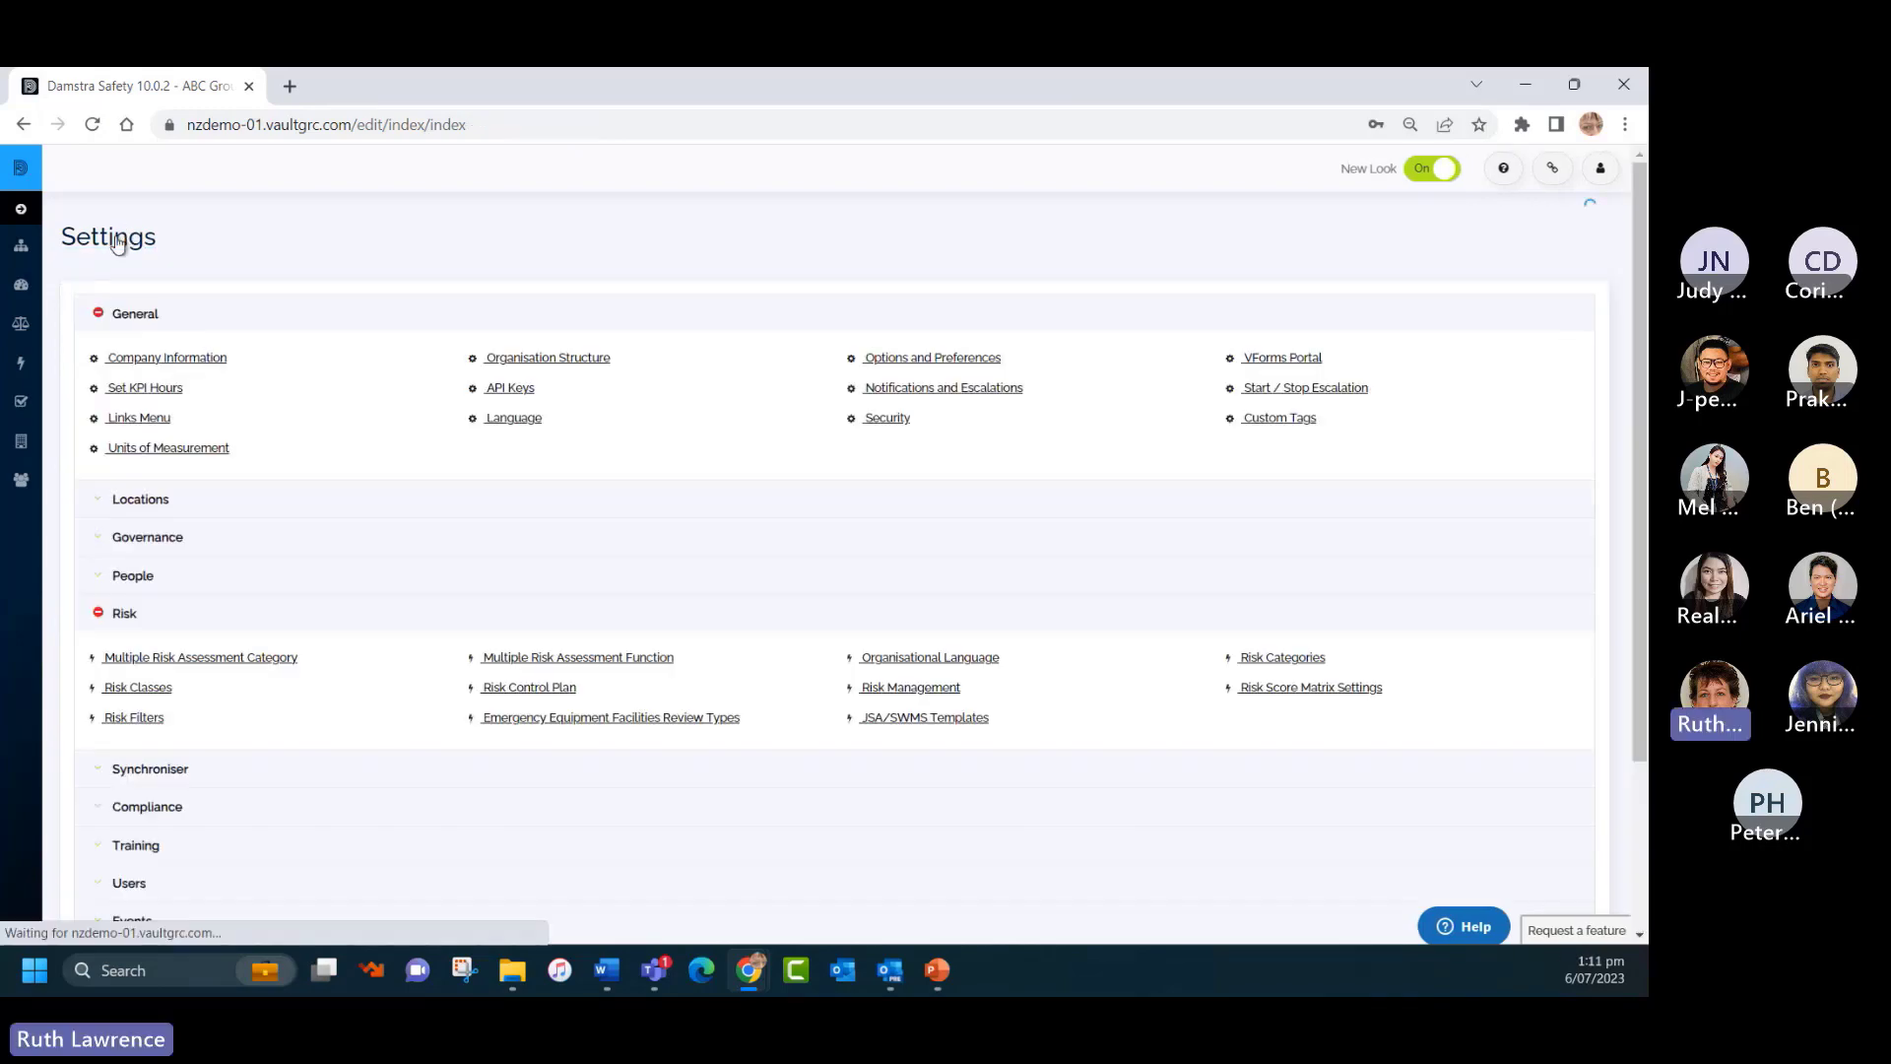
{"action": "left_click", "coordinate": [900, 660]}
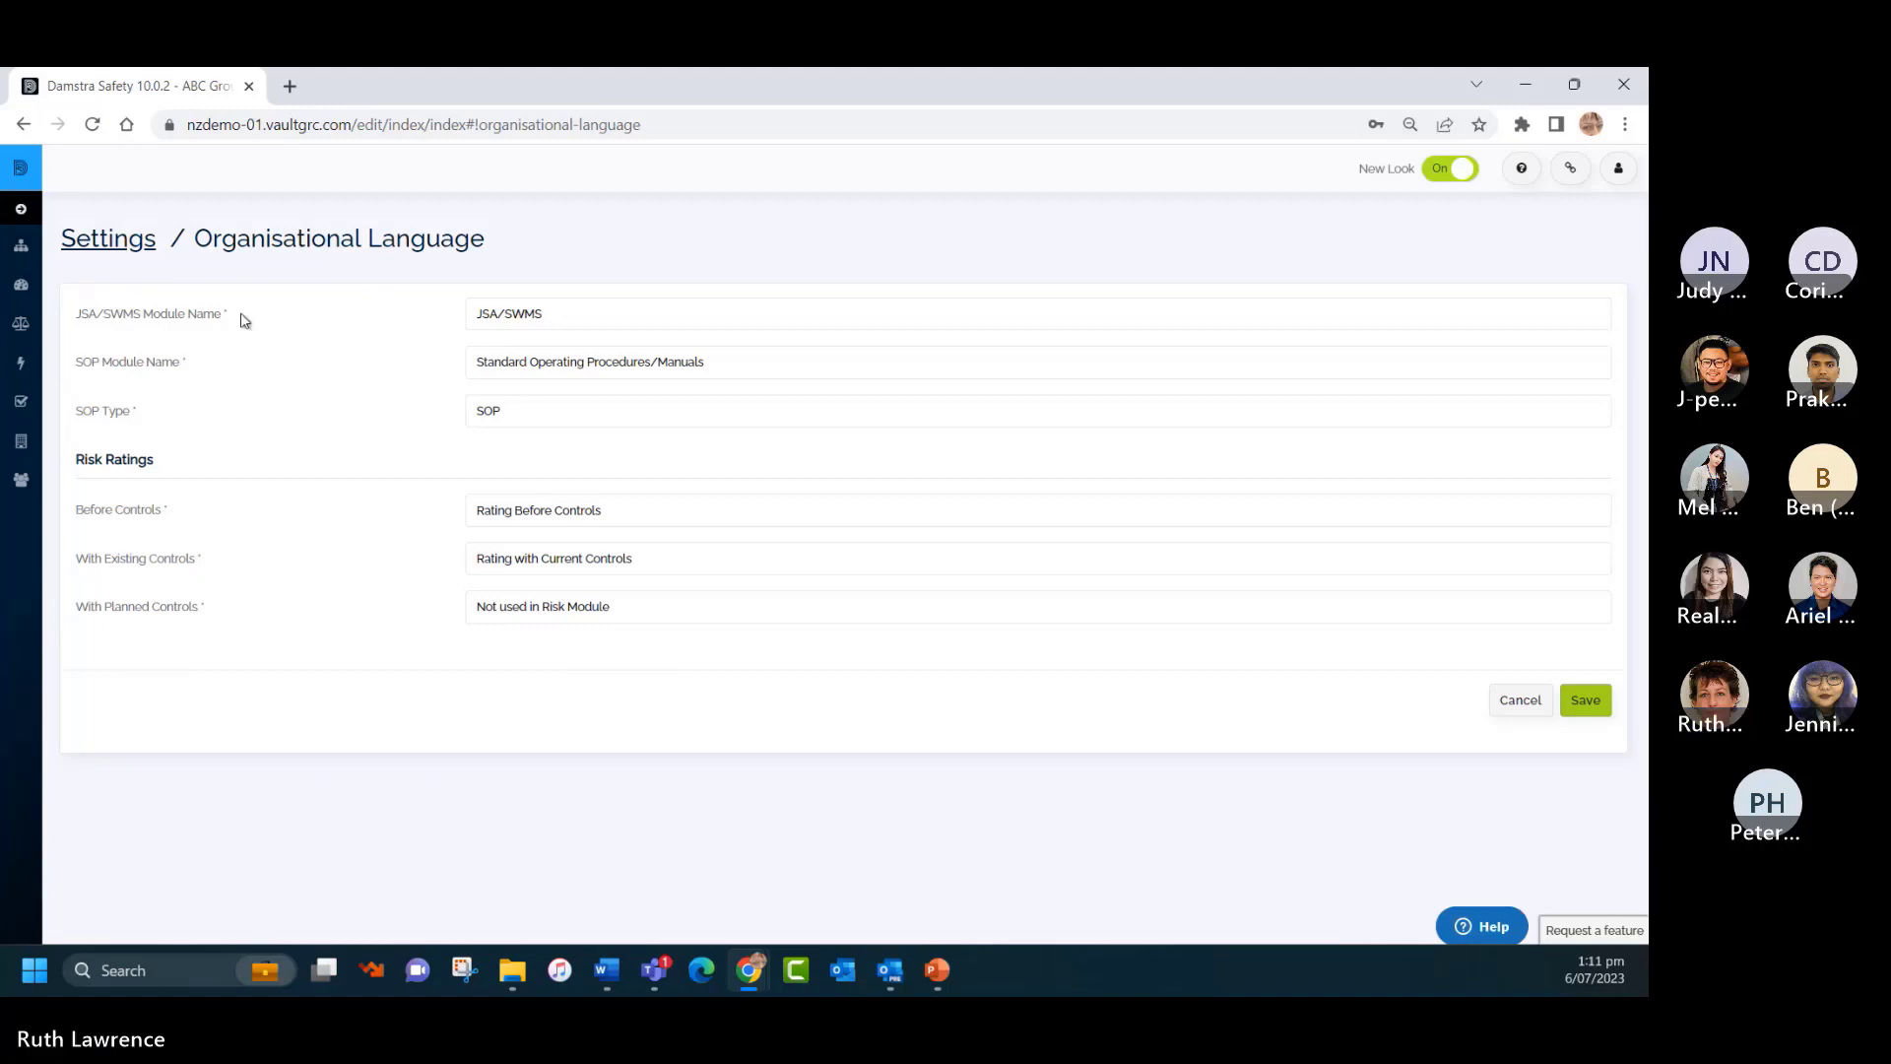
{"action": "left_click", "coordinate": [20, 365]}
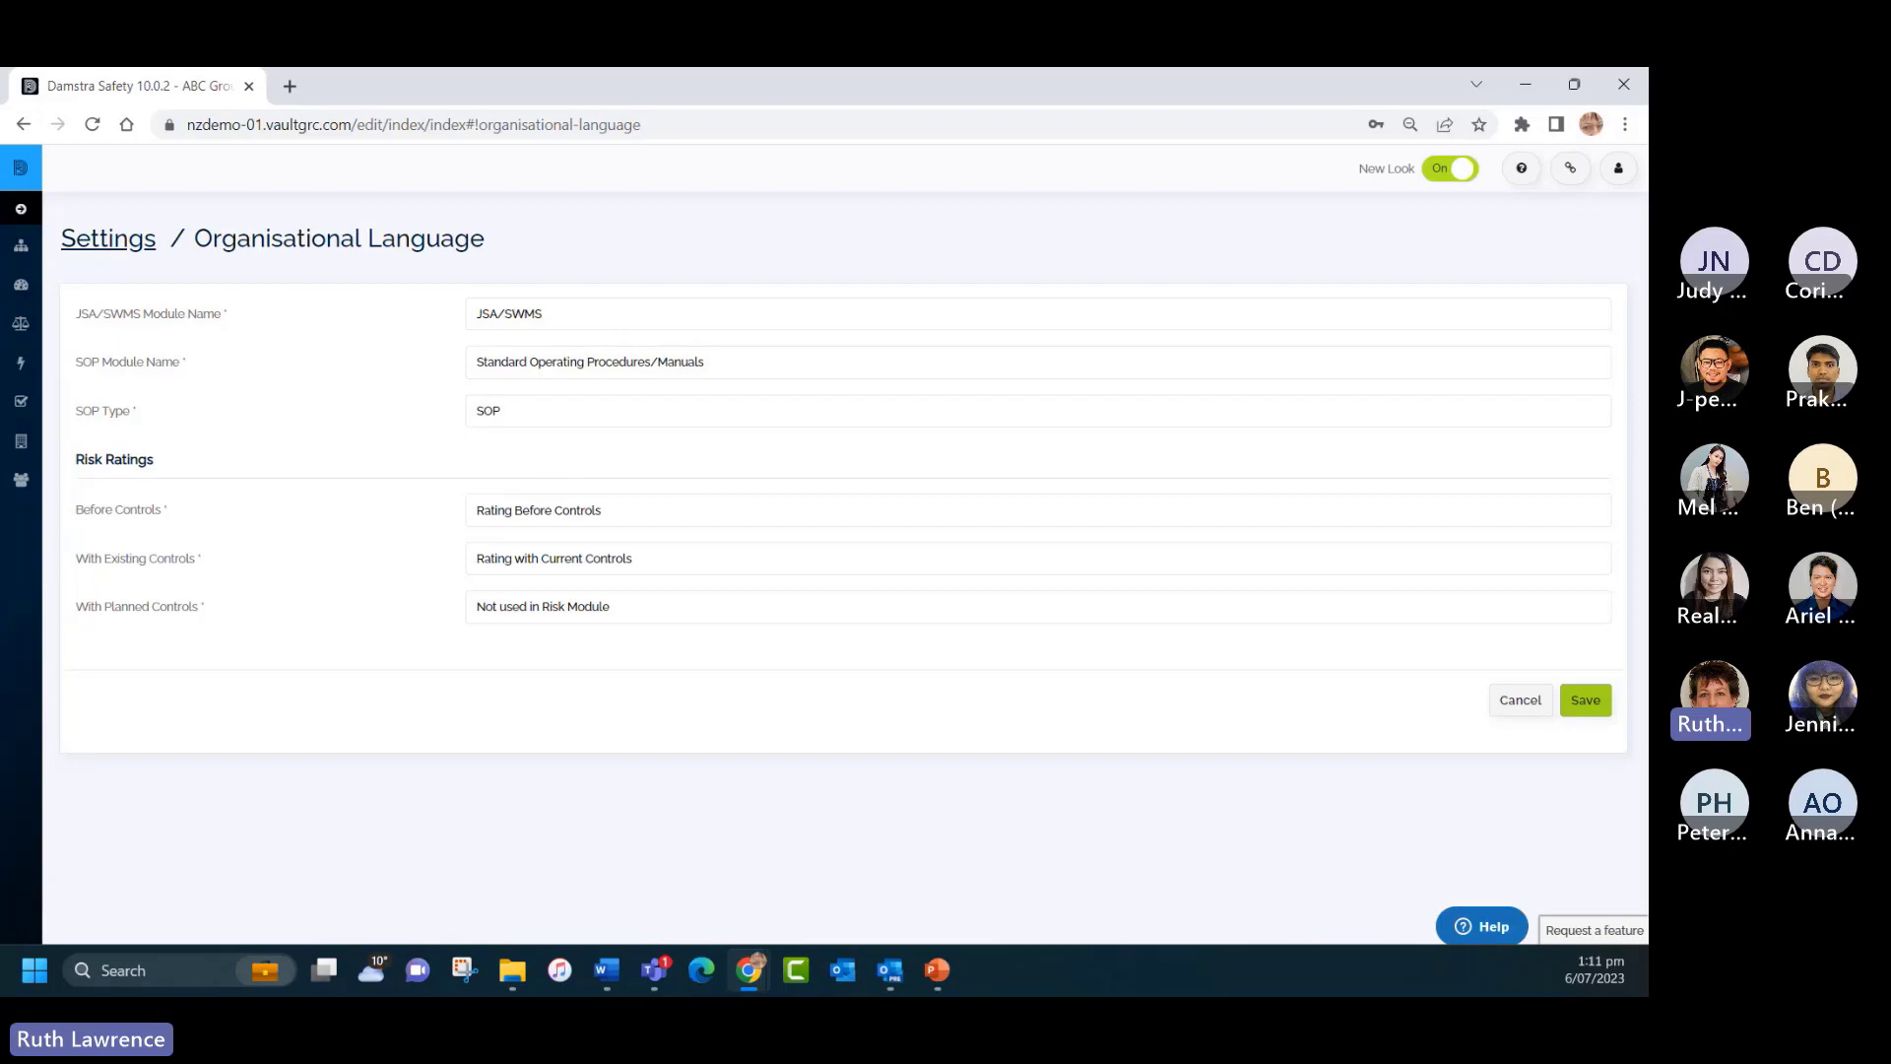
Review the show and hide fields for both risk assessment types in the Risk Management settings, and return to the settings overview.
{"action": "left_click", "coordinate": [114, 244]}
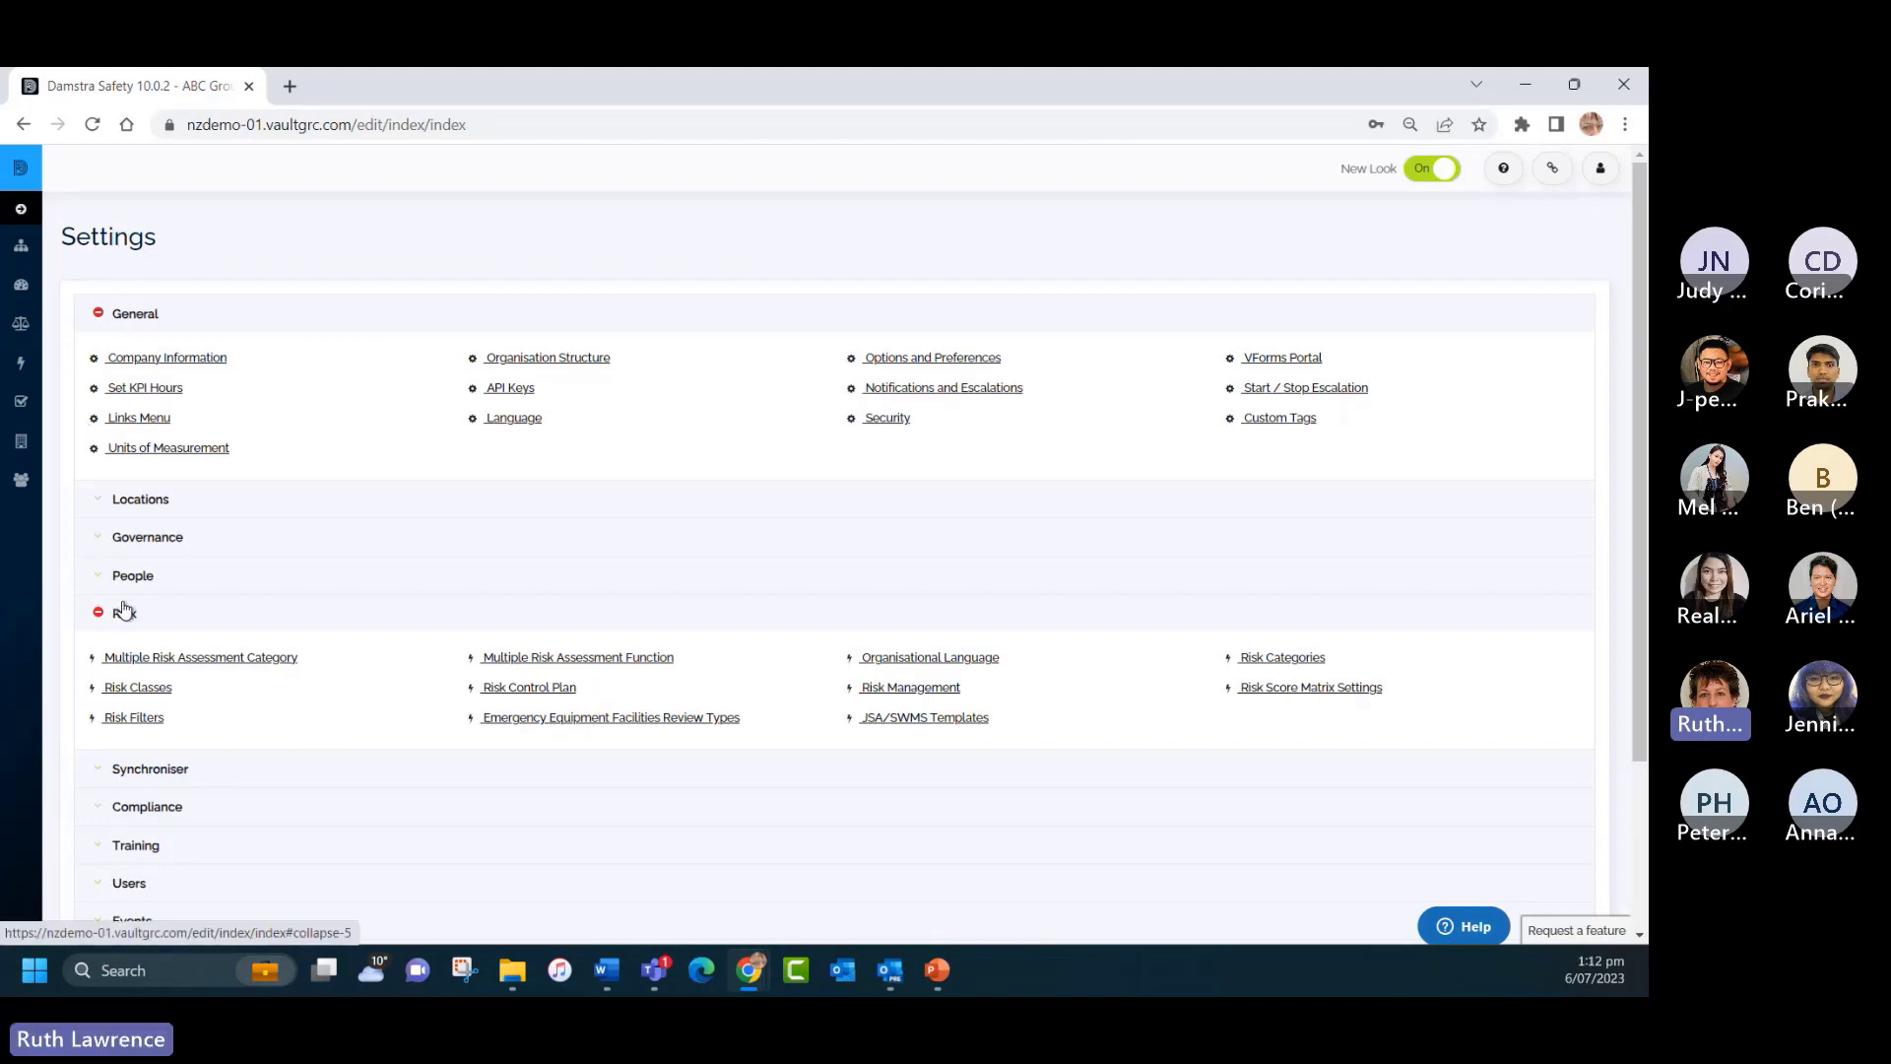
{"action": "left_click", "coordinate": [913, 689]}
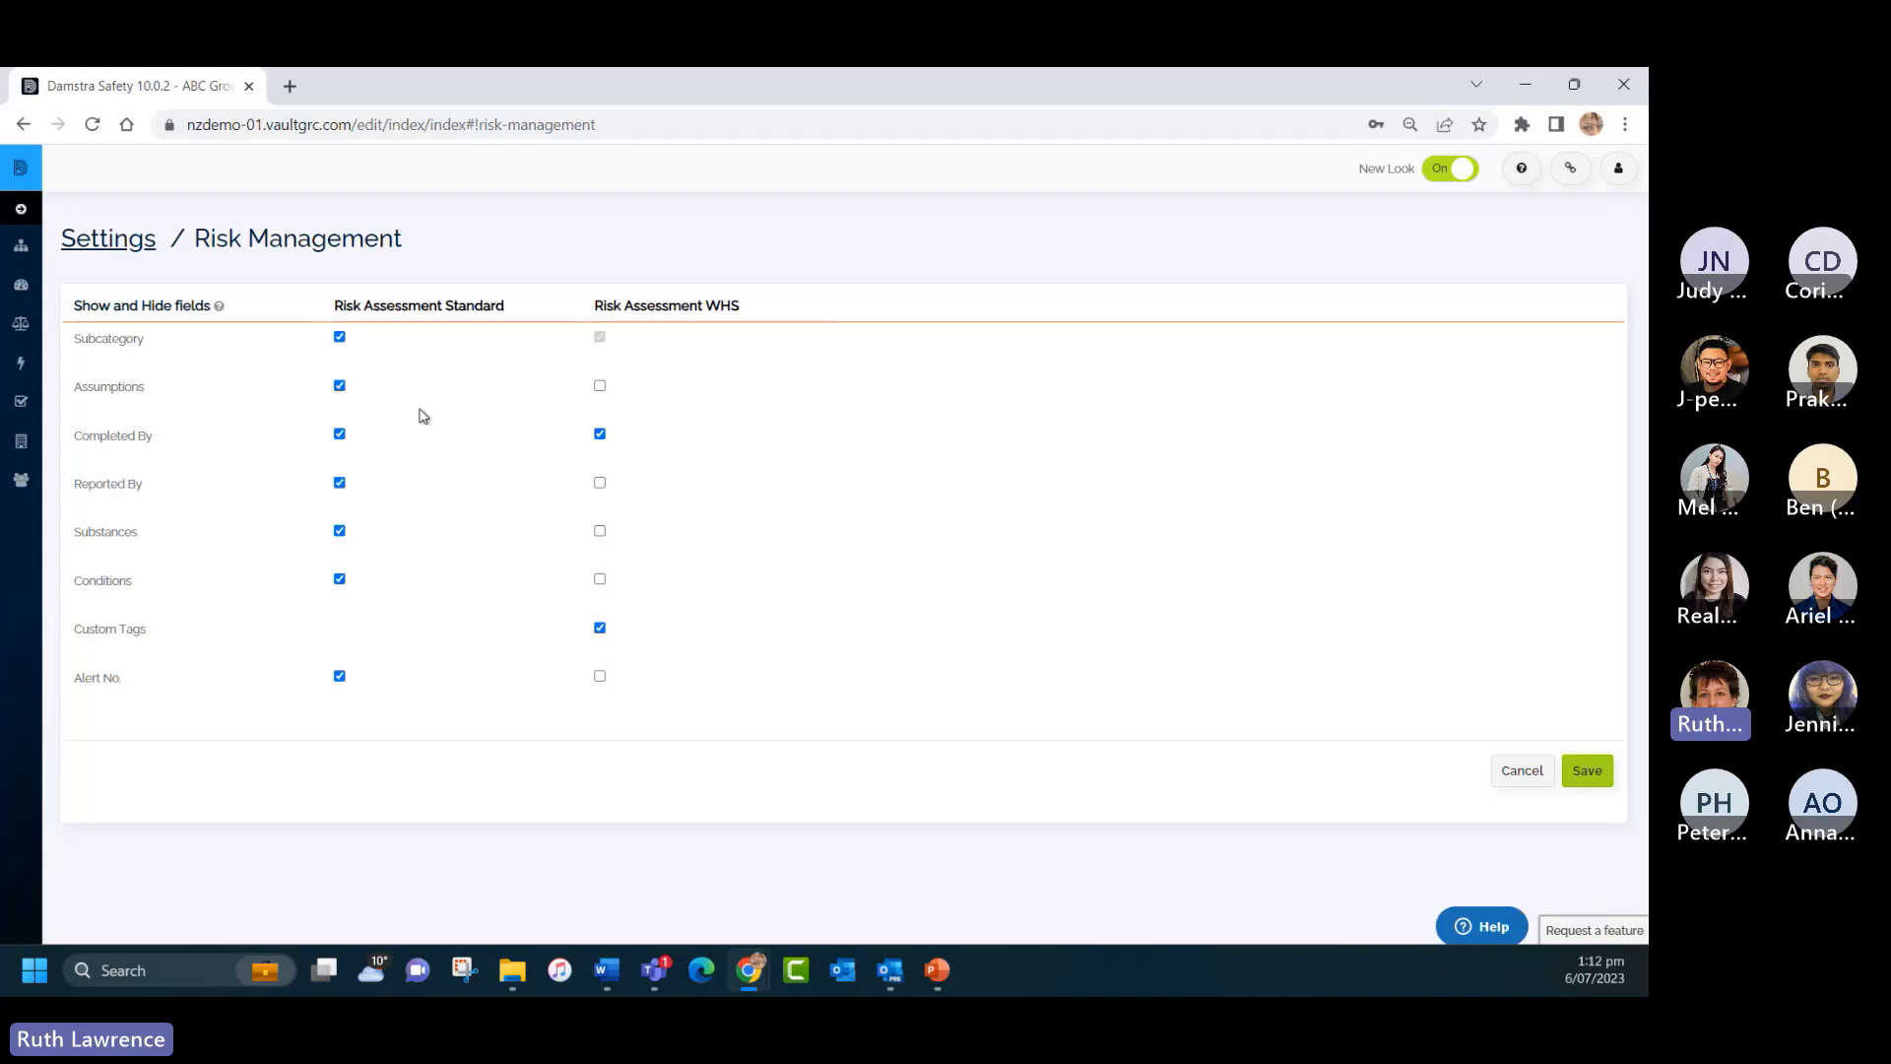
{"action": "mouse_move", "coordinate": [220, 311]}
{"action": "left_click", "coordinate": [106, 244]}
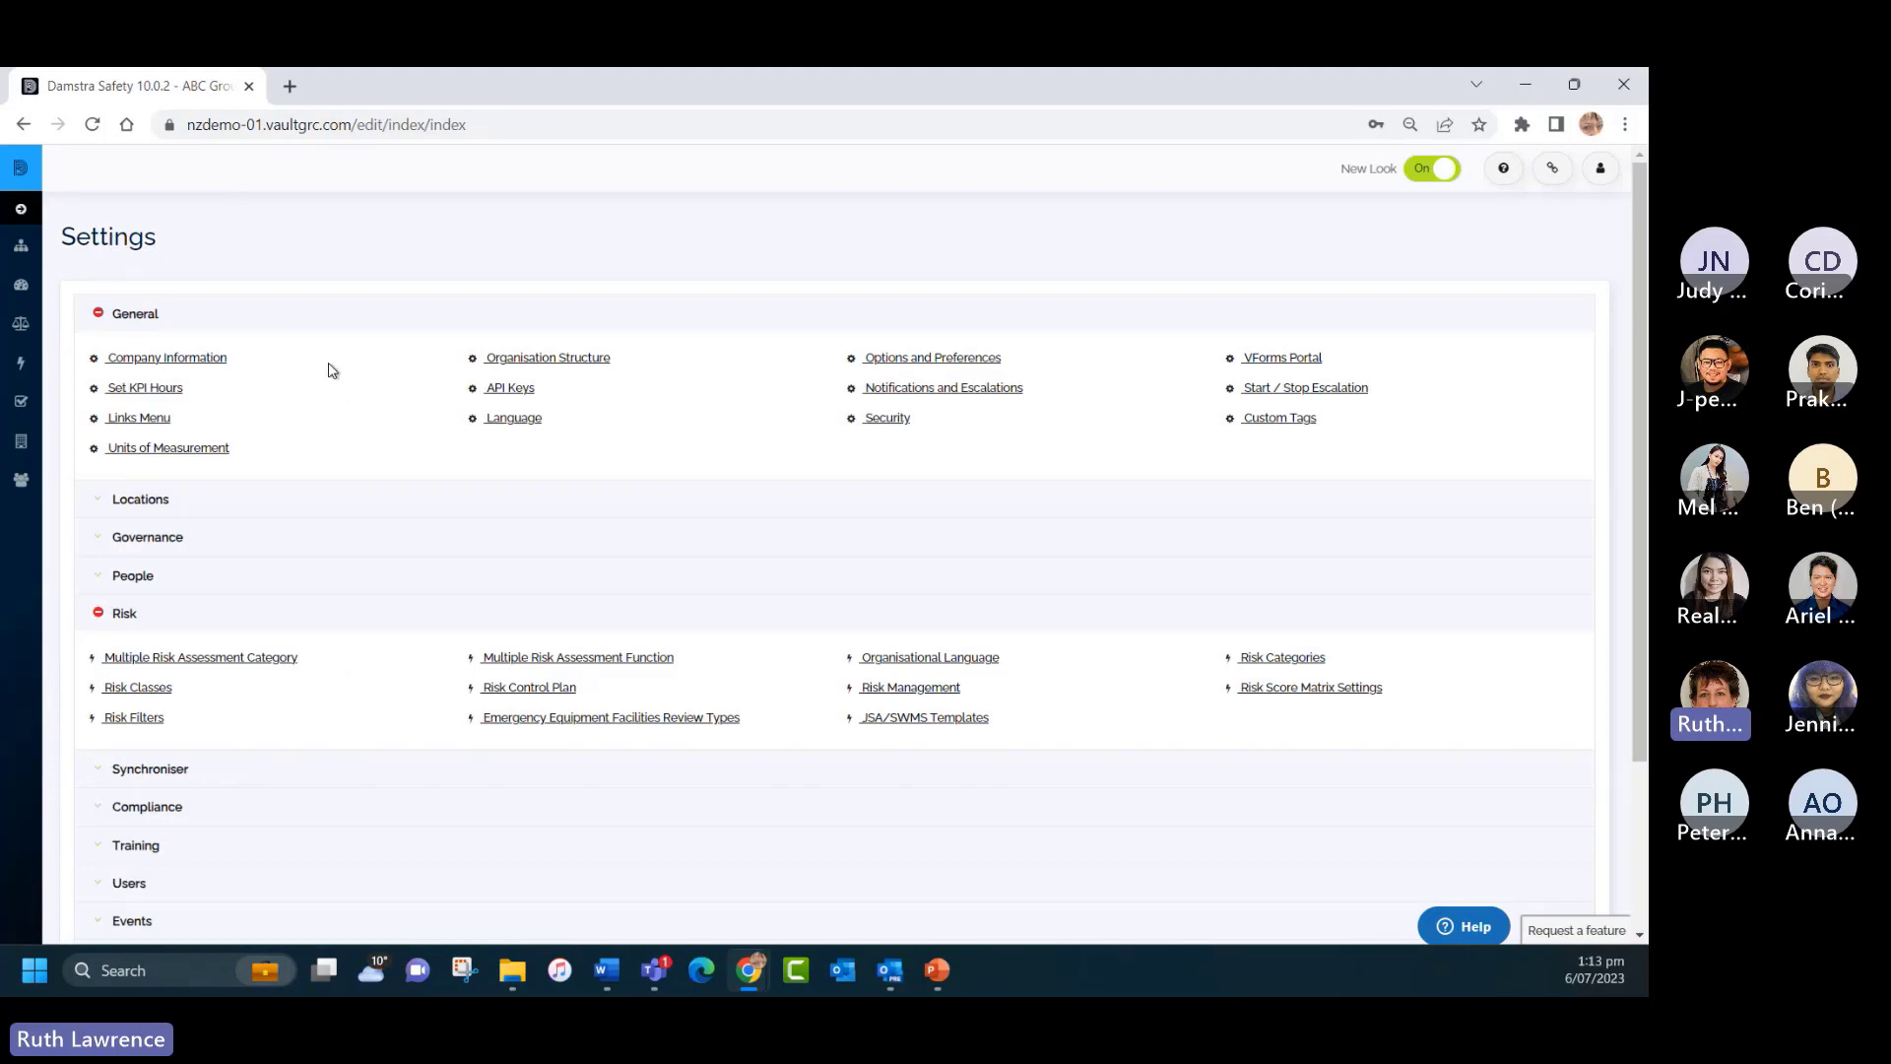
Open the Risk Score Matrix Settings and review the likelihood and consequence labels with their risk scores.
{"action": "left_click", "coordinate": [1279, 690]}
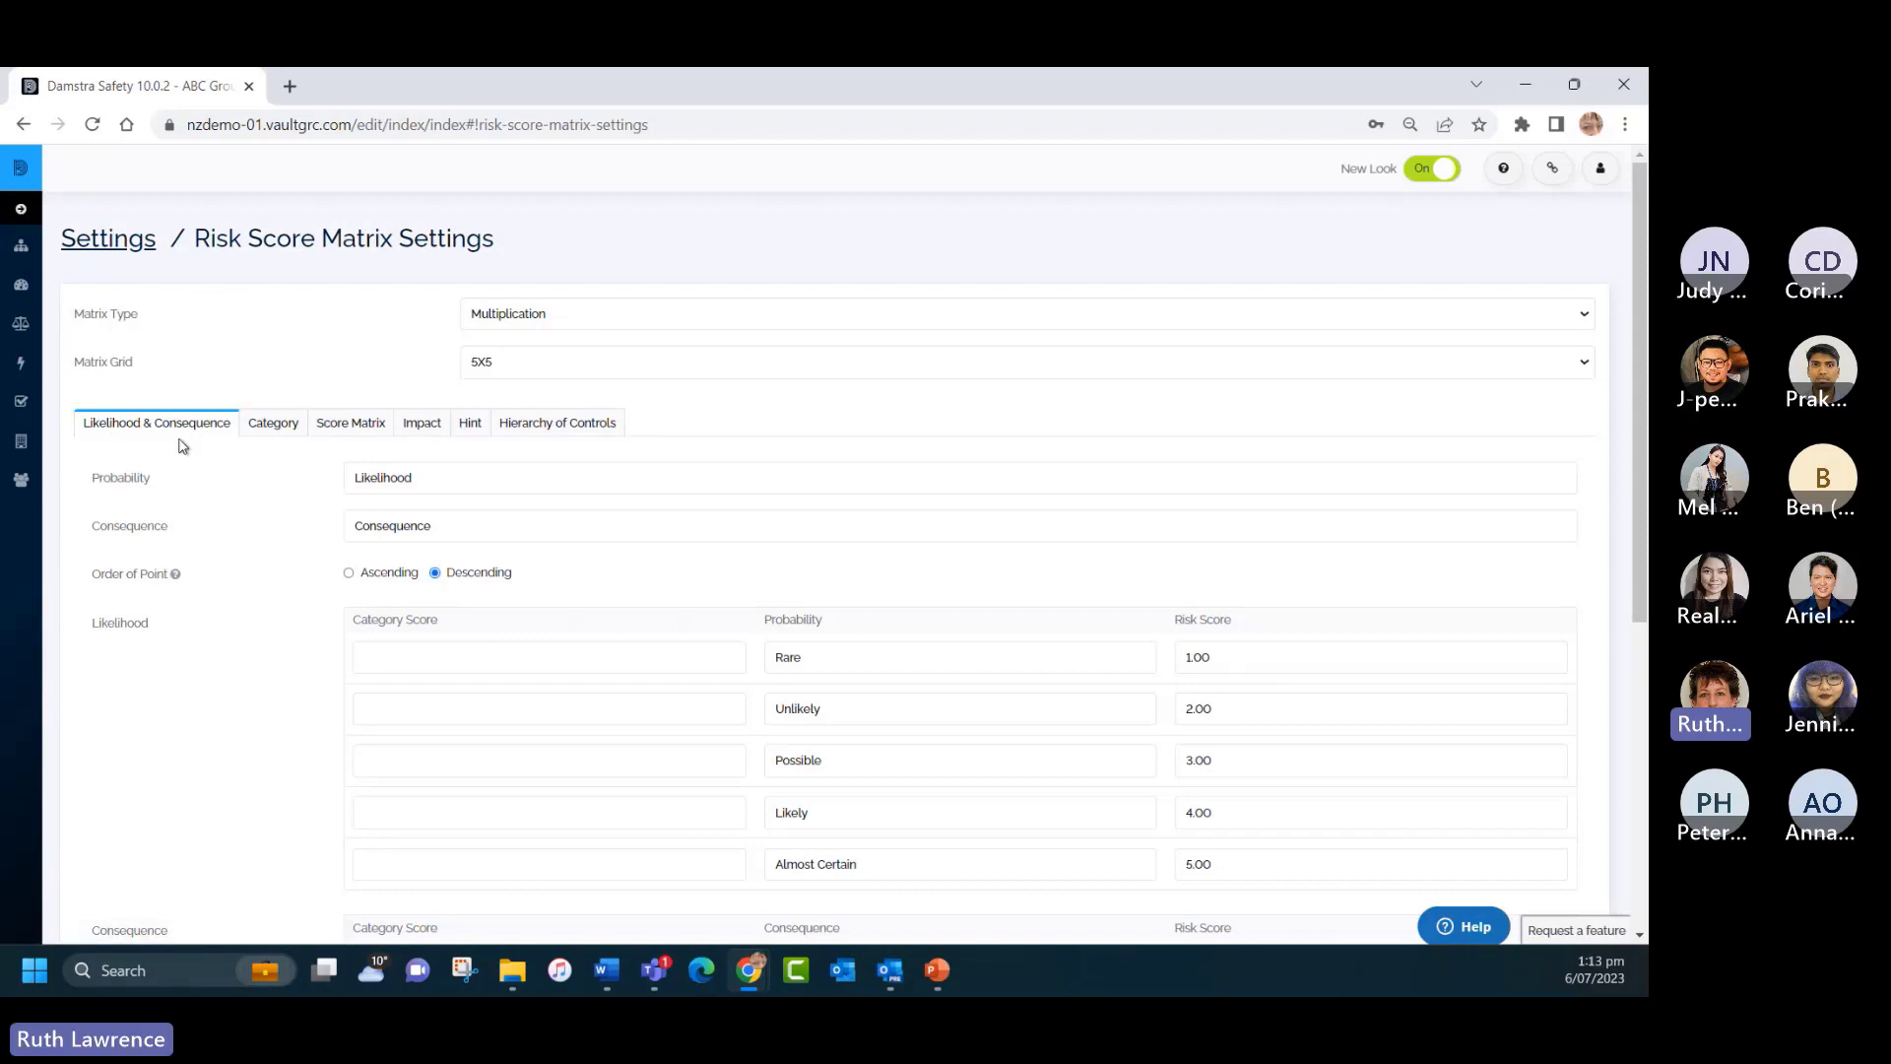
{"action": "scroll", "coordinate": [247, 542], "scroll_direction": "down", "scroll_amount": 3}
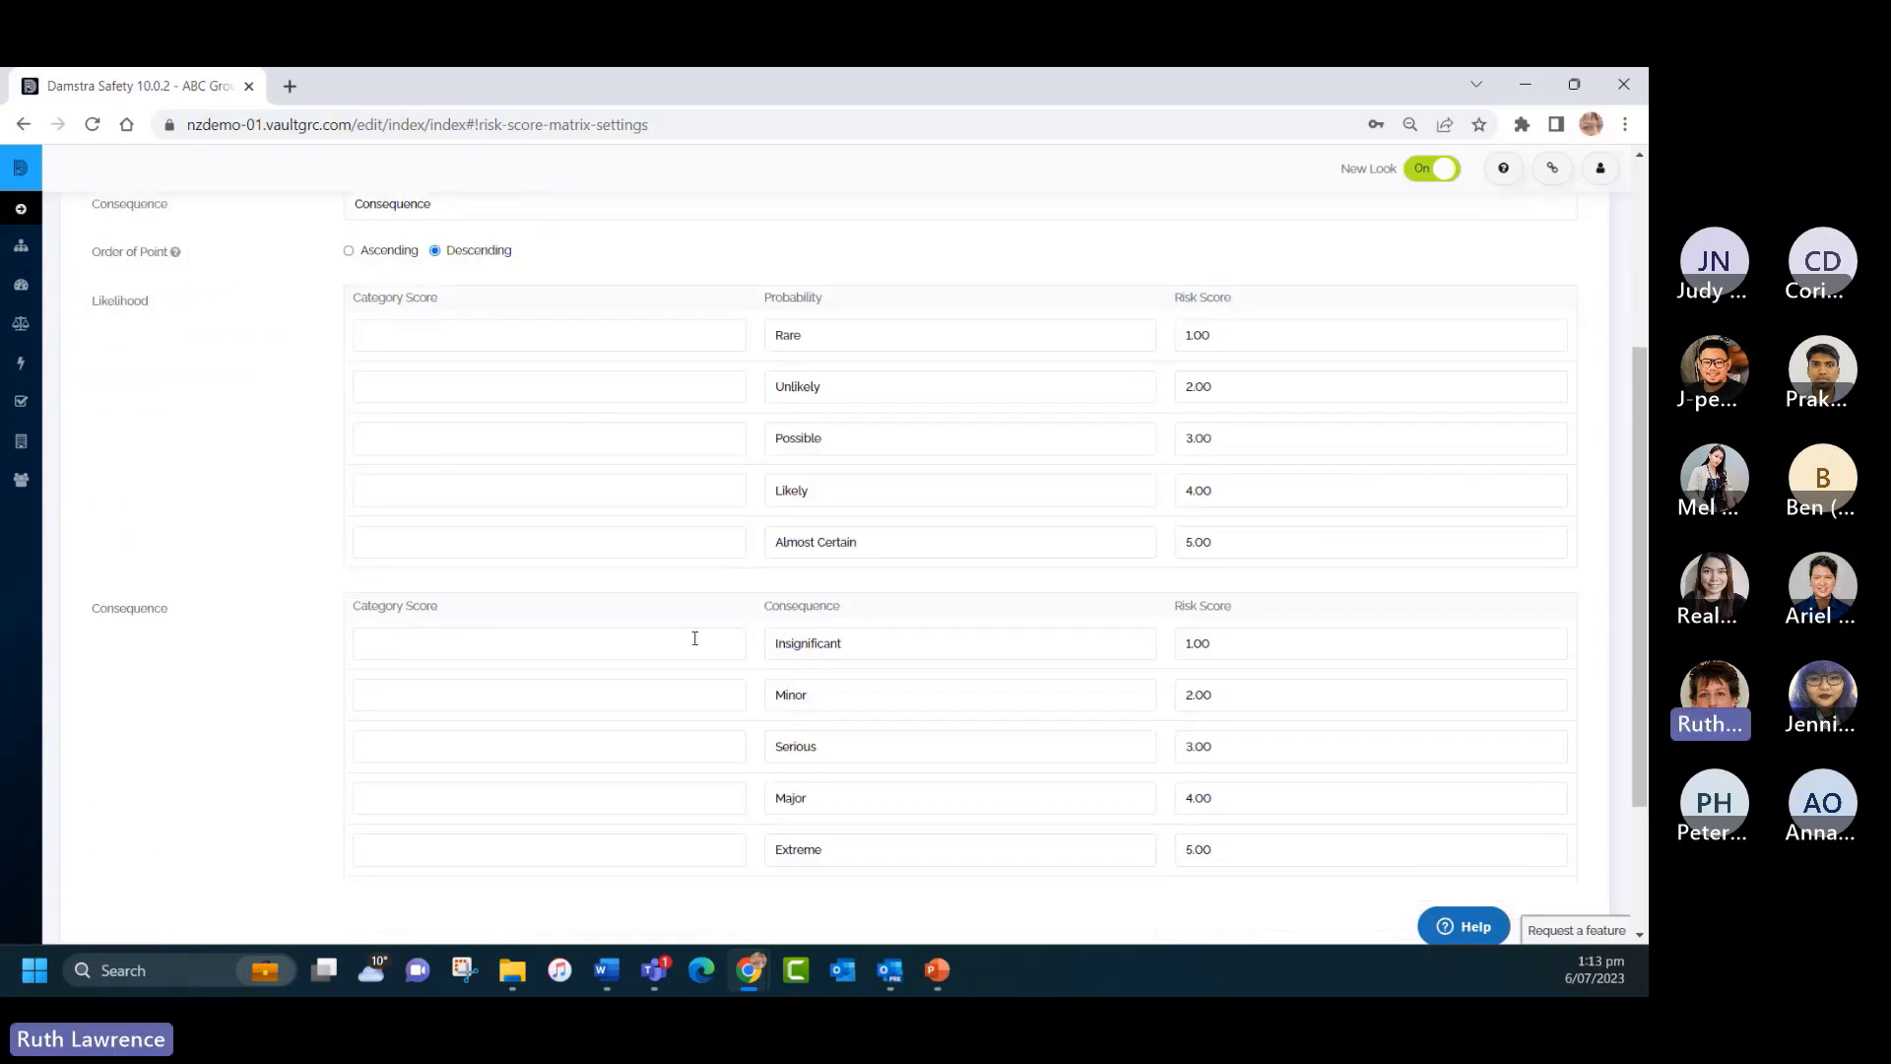
{"action": "scroll", "coordinate": [217, 384], "scroll_direction": "up", "scroll_amount": 3}
Review the risk score categories, including their score ranges, colours, Critical WHS Hazard flags and WHS review periods.
{"action": "left_click", "coordinate": [267, 318]}
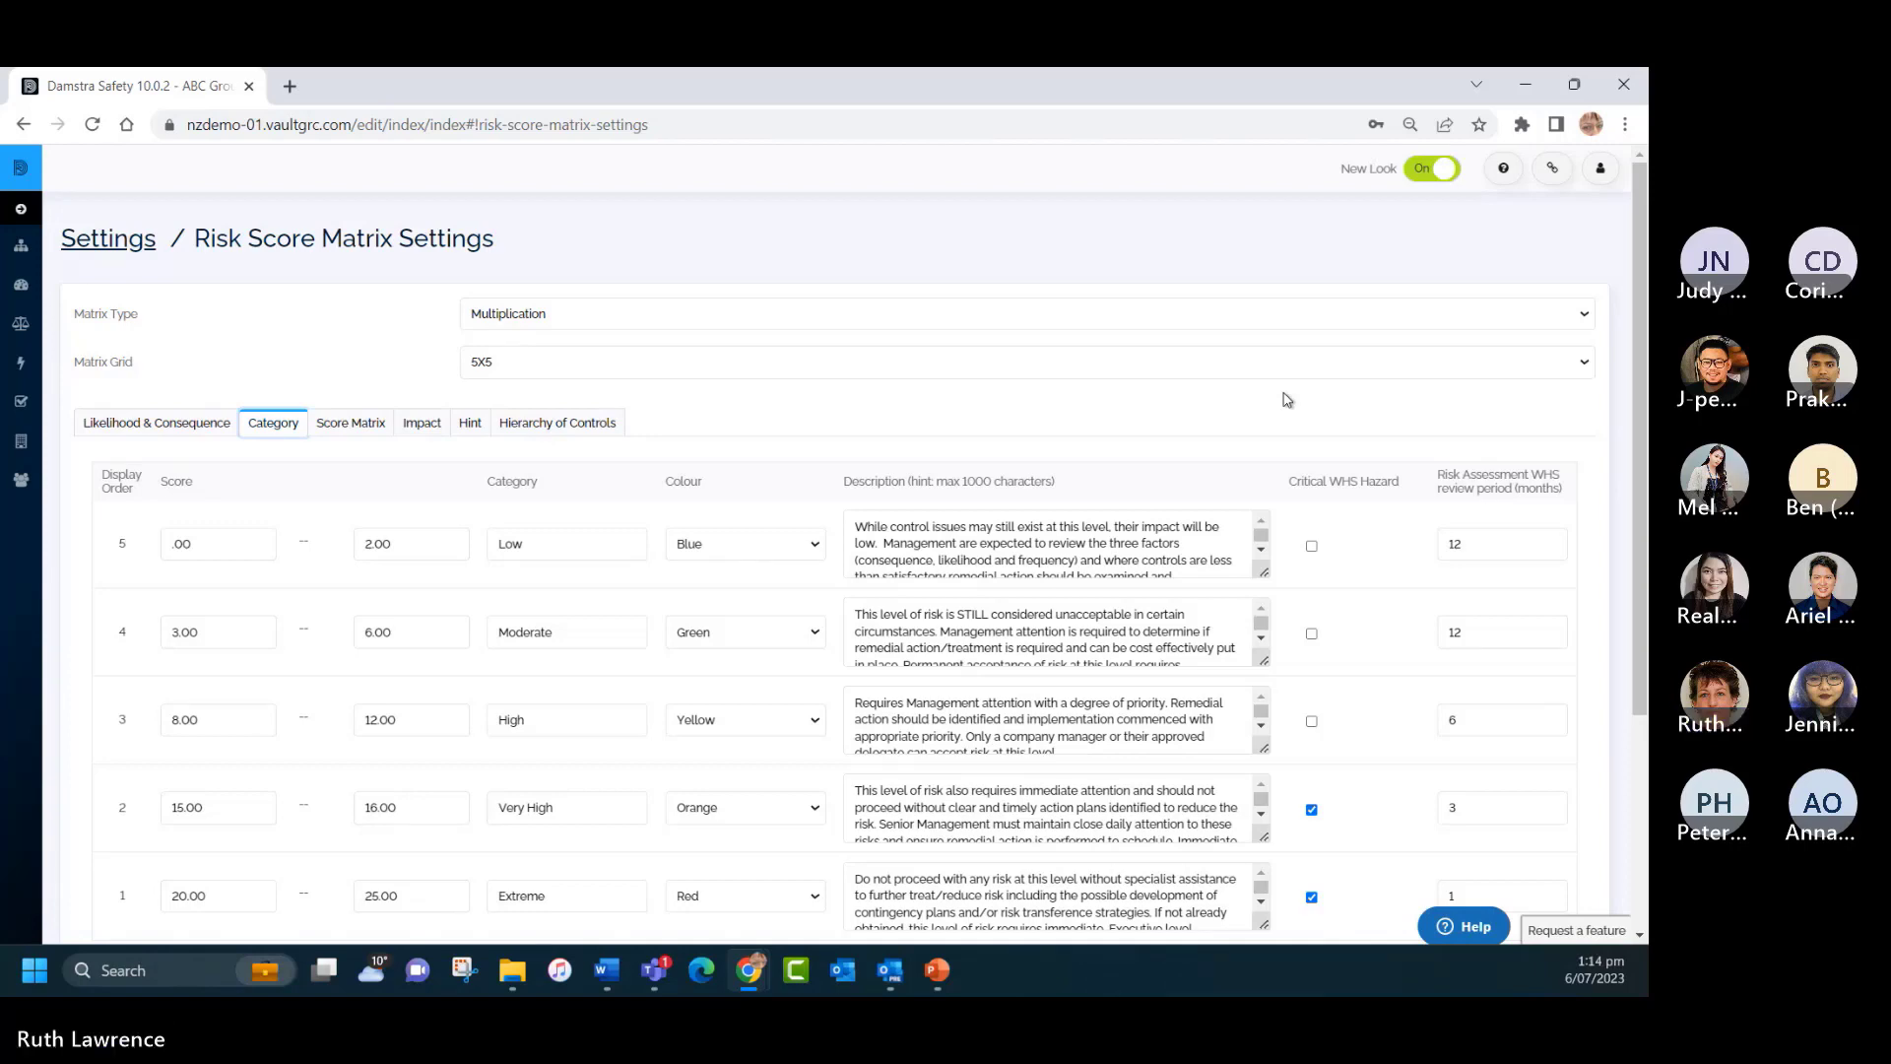
{"action": "scroll", "coordinate": [1351, 463], "scroll_direction": "down", "scroll_amount": 3}
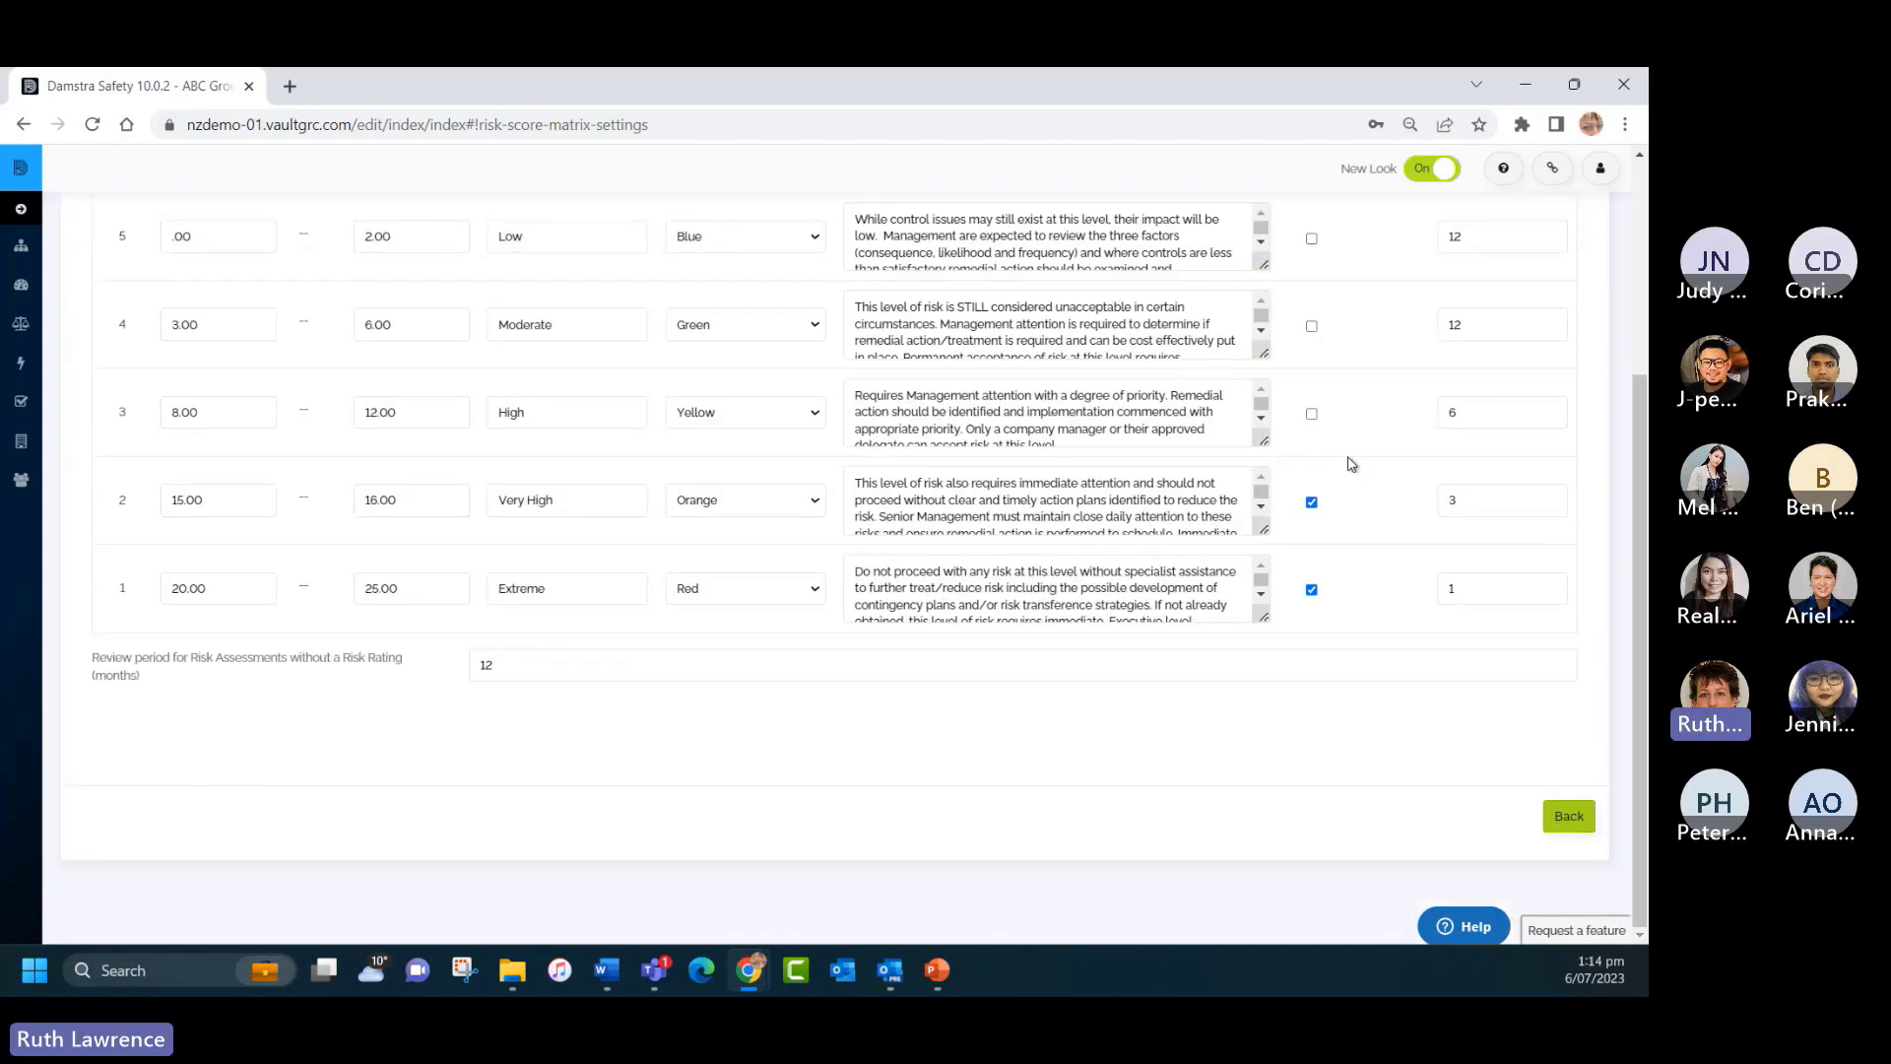
{"action": "scroll", "coordinate": [1351, 463], "scroll_direction": "up", "scroll_amount": 2}
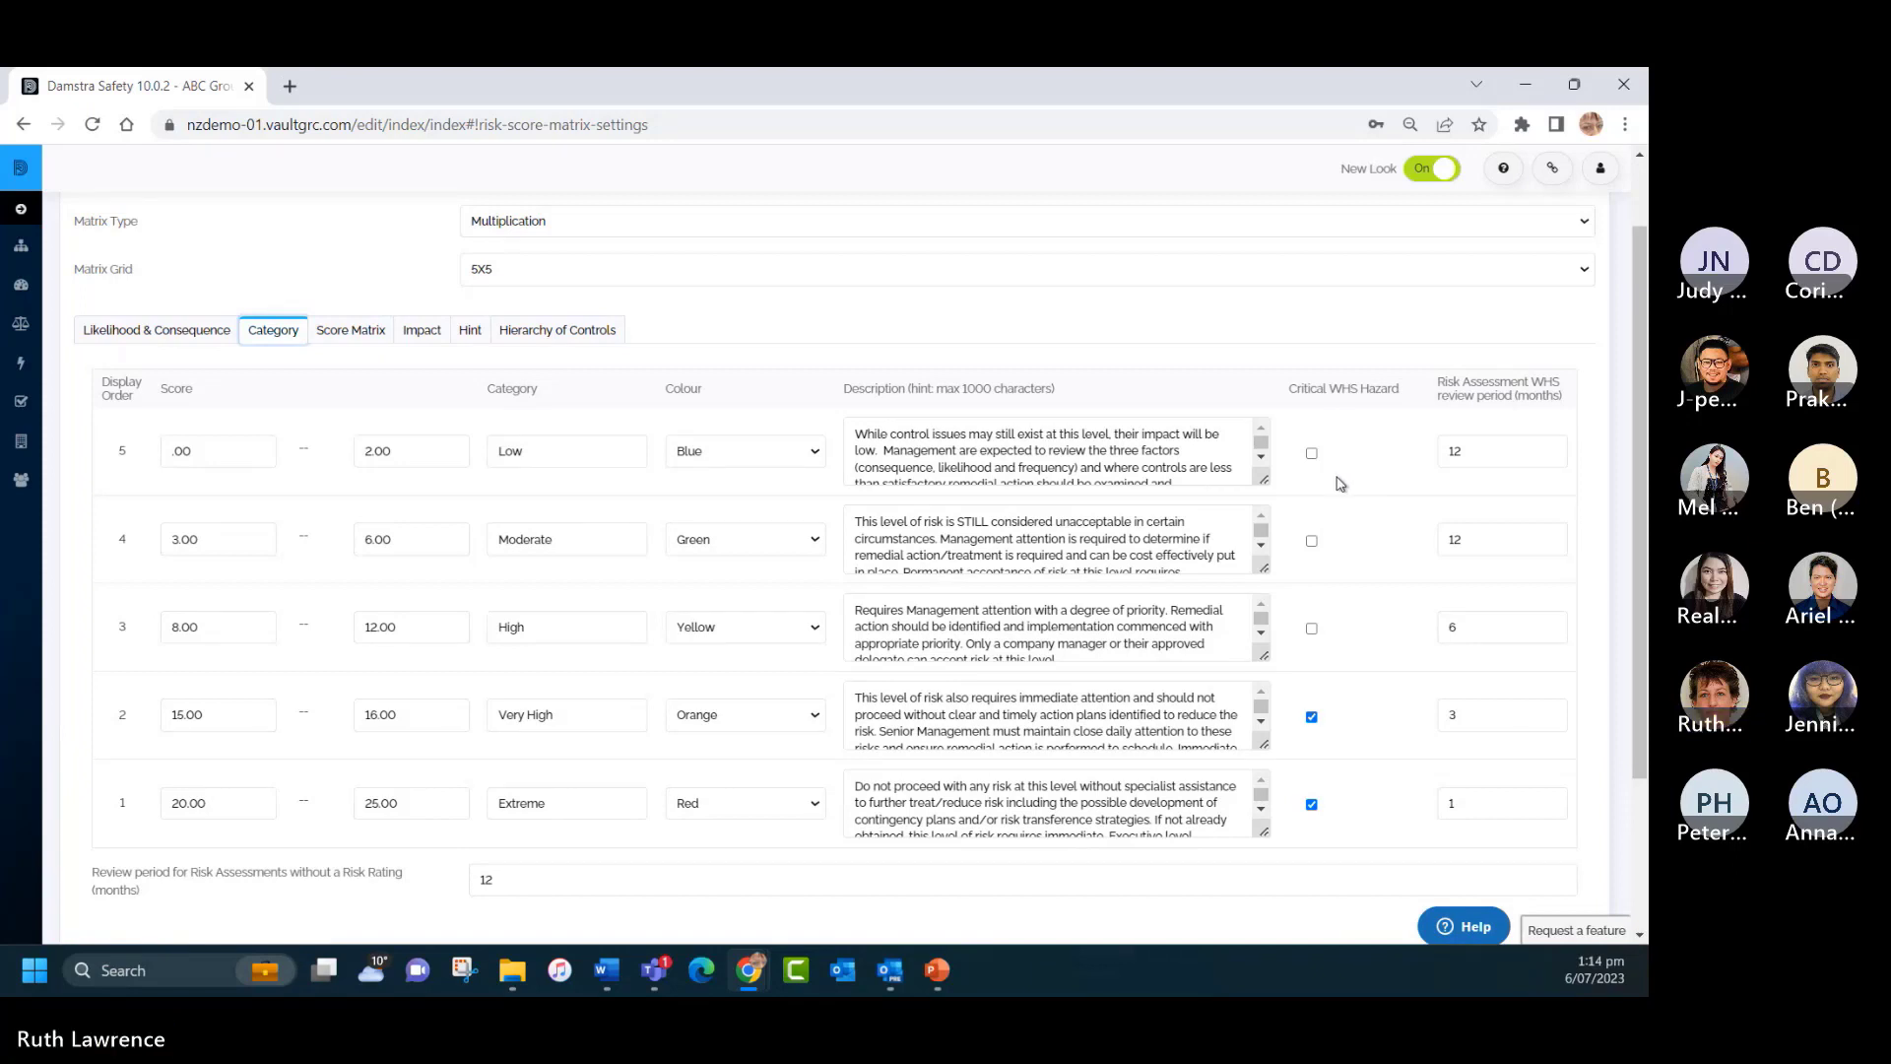
{"action": "scroll", "coordinate": [1320, 492], "scroll_direction": "down", "scroll_amount": 2}
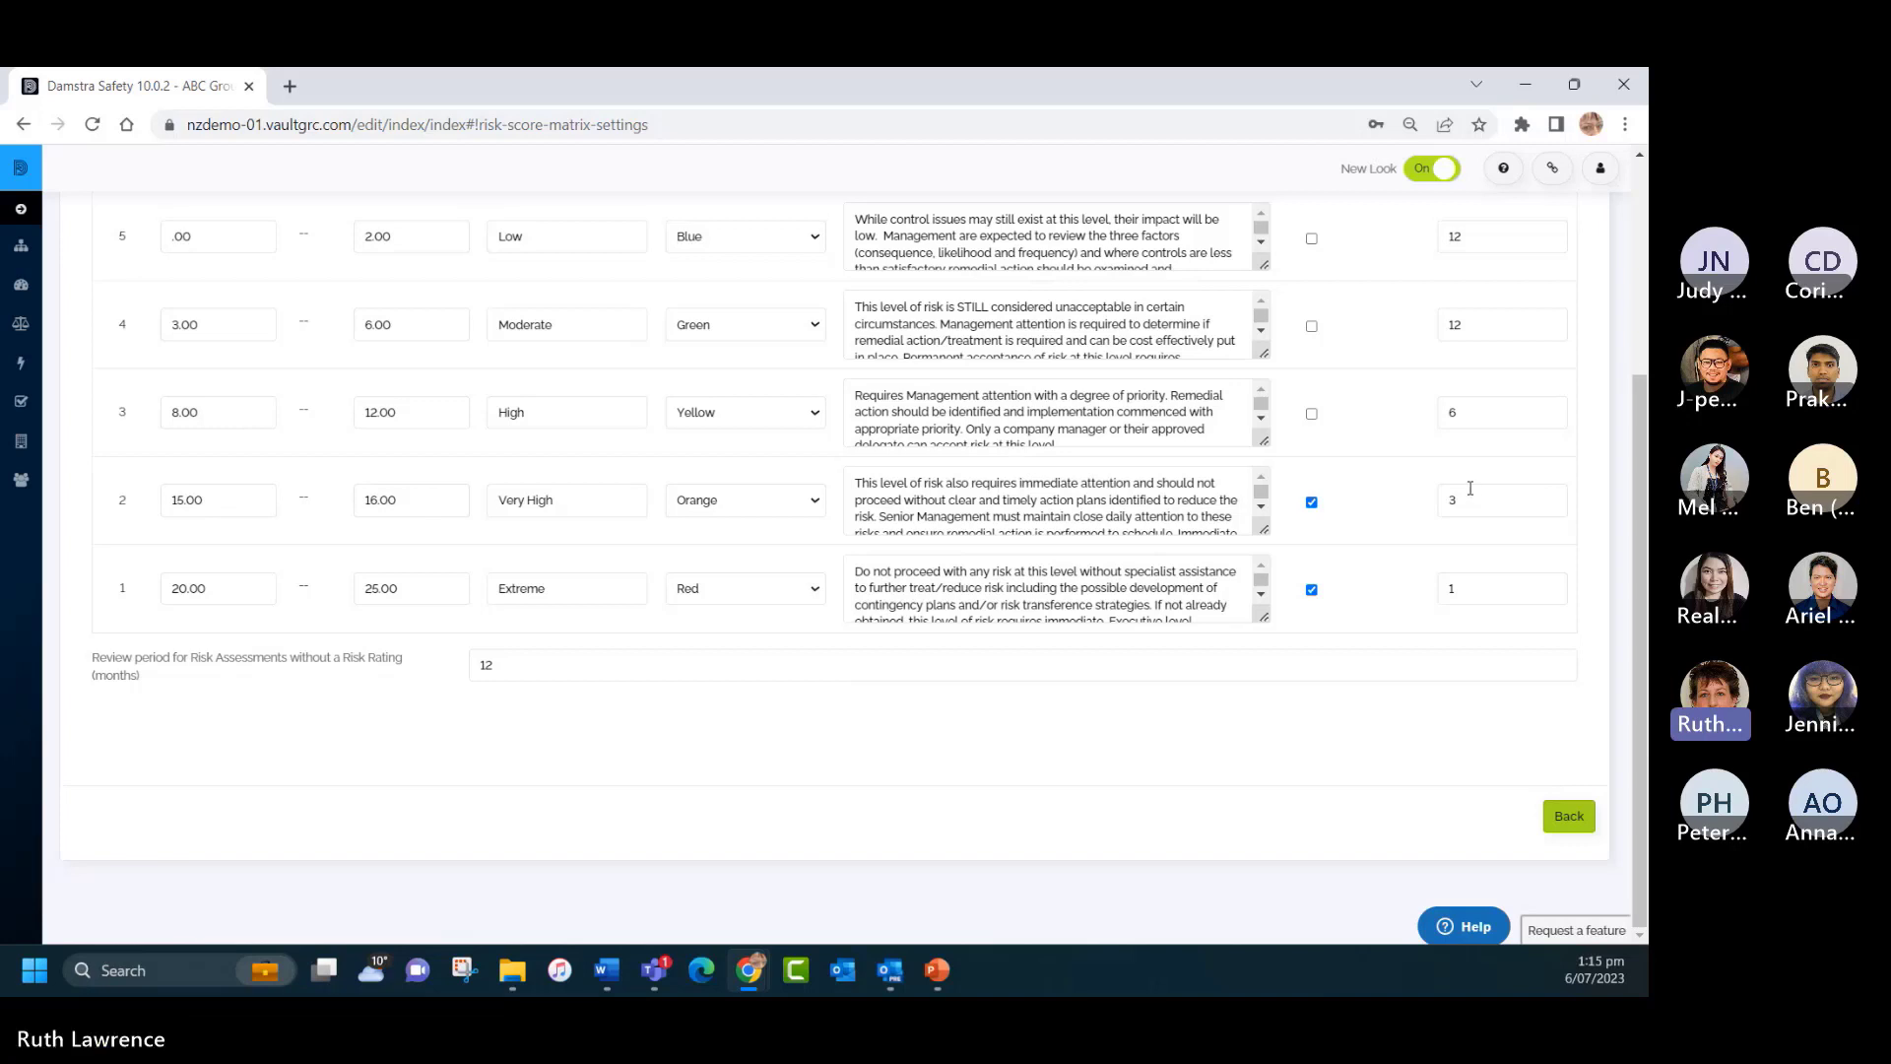
{"action": "scroll", "coordinate": [843, 617], "scroll_direction": "up", "scroll_amount": 1}
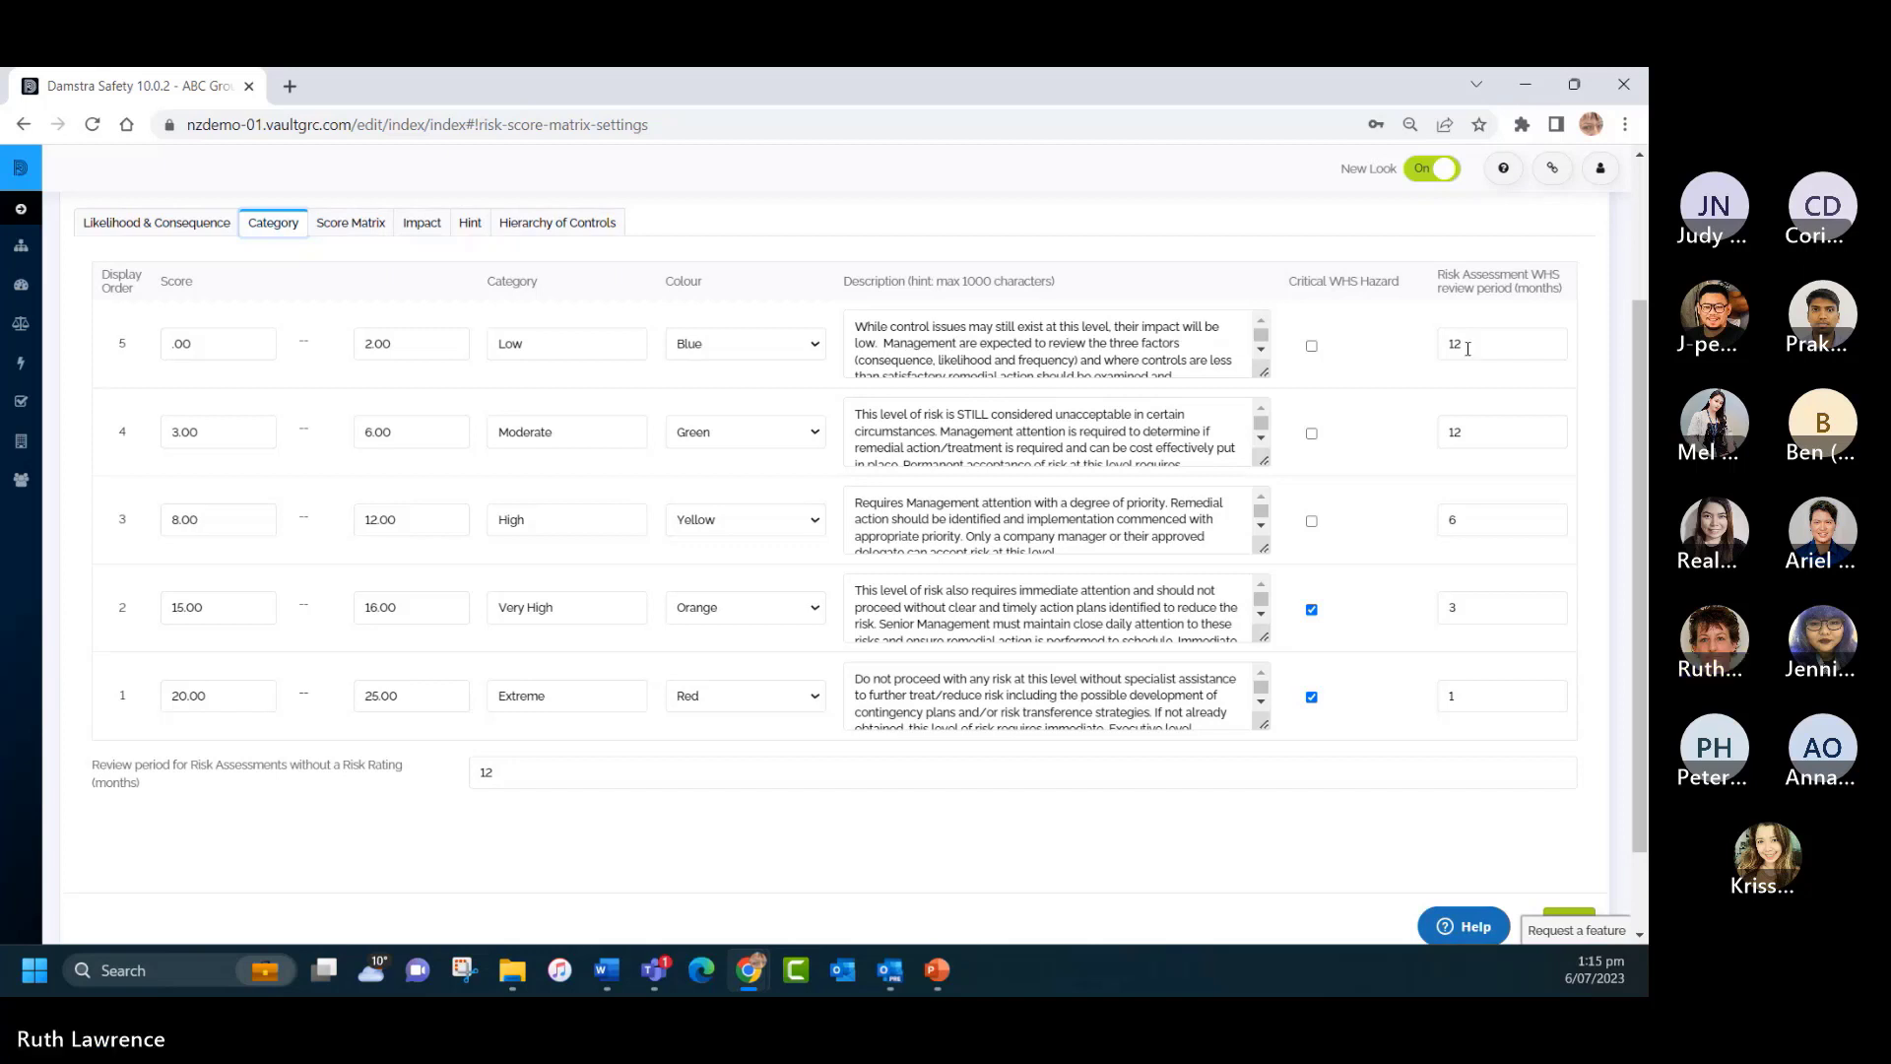
View the score matrix, and look through the list of impacts and their WHS risk assessment default.
{"action": "left_click", "coordinate": [358, 223]}
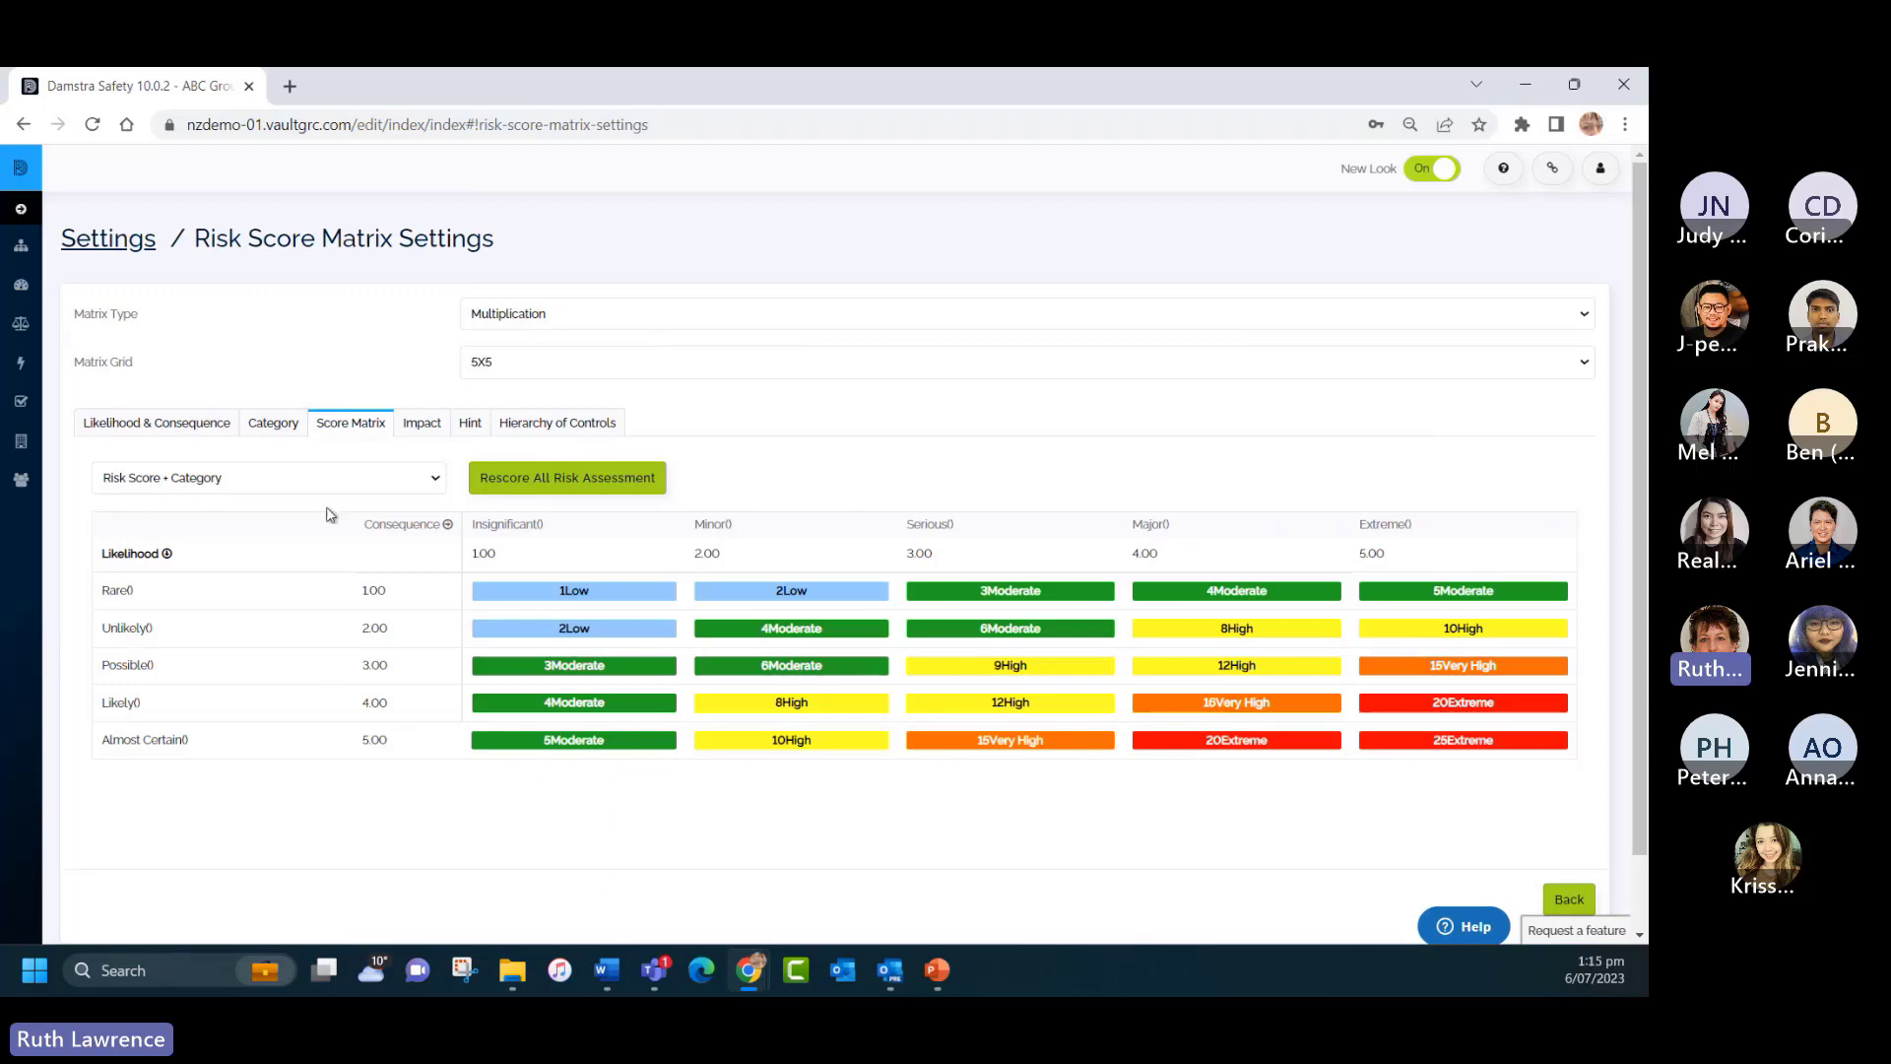
{"action": "left_click", "coordinate": [421, 426]}
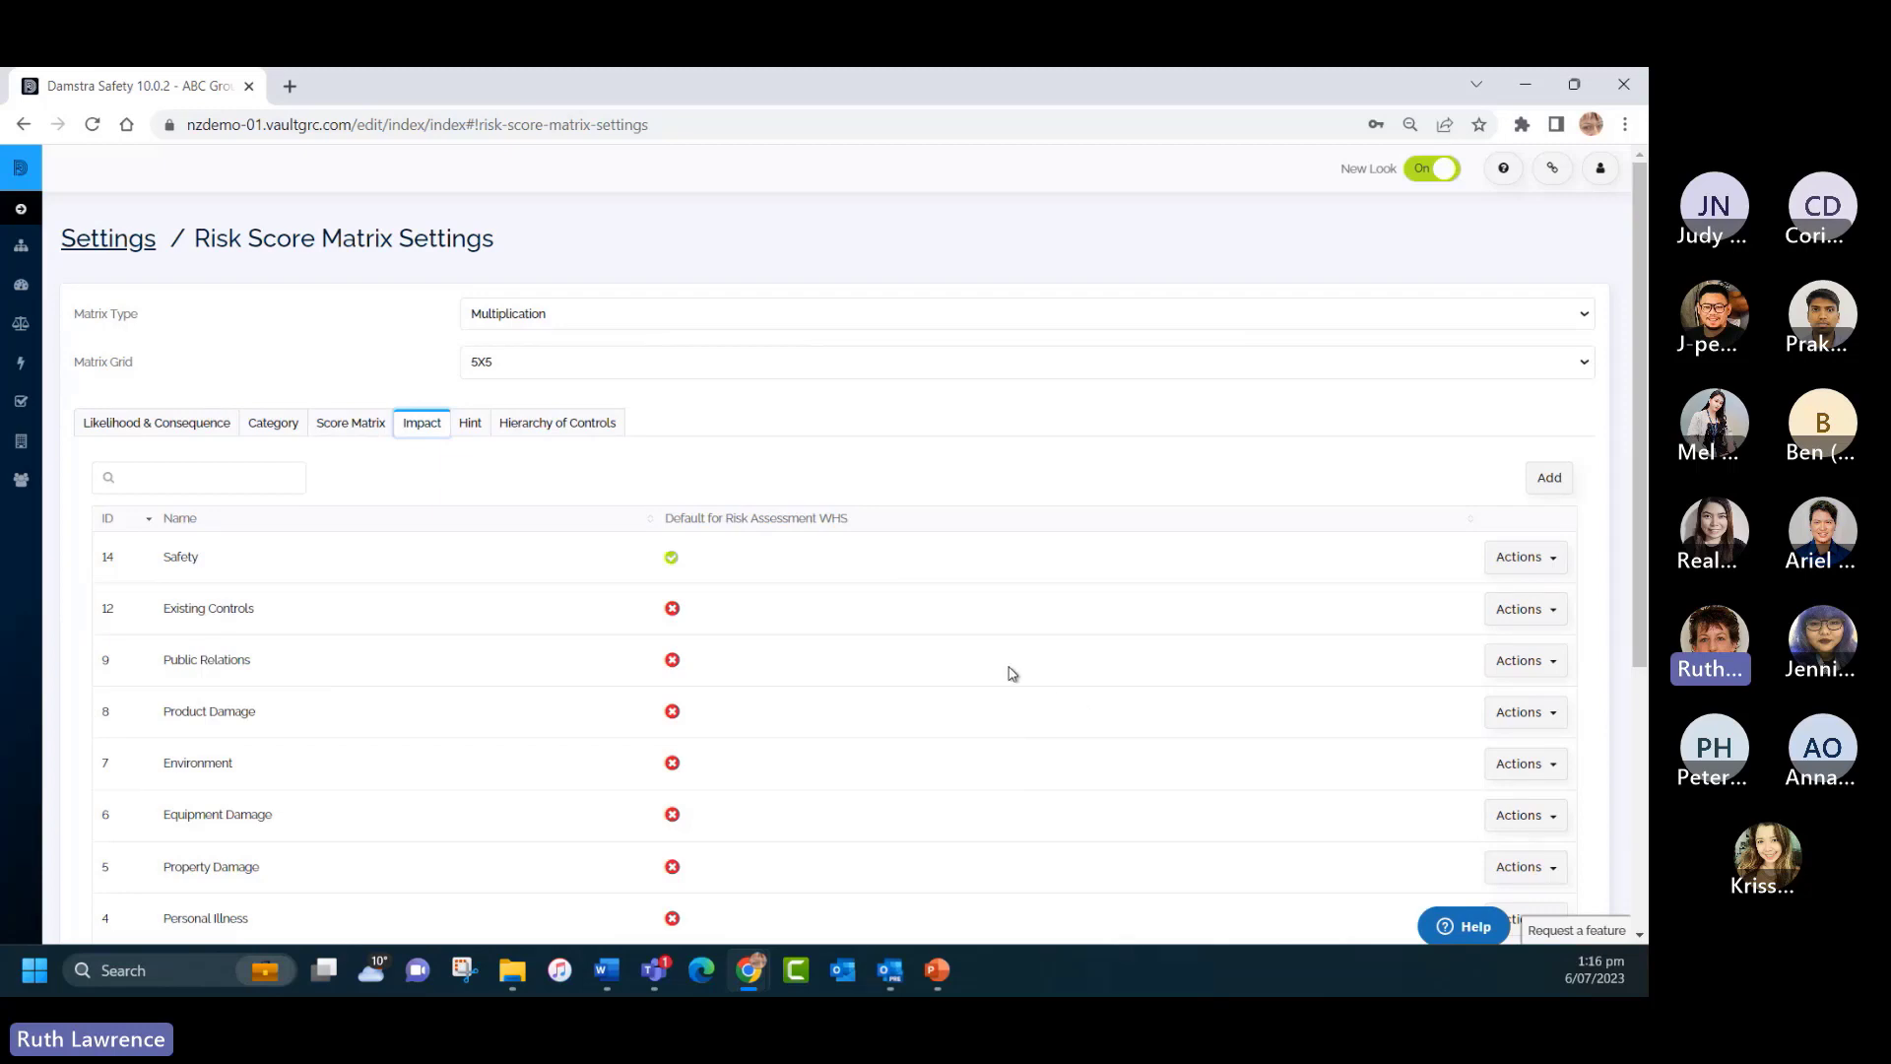
{"action": "scroll", "coordinate": [978, 608], "scroll_direction": "down", "scroll_amount": 3}
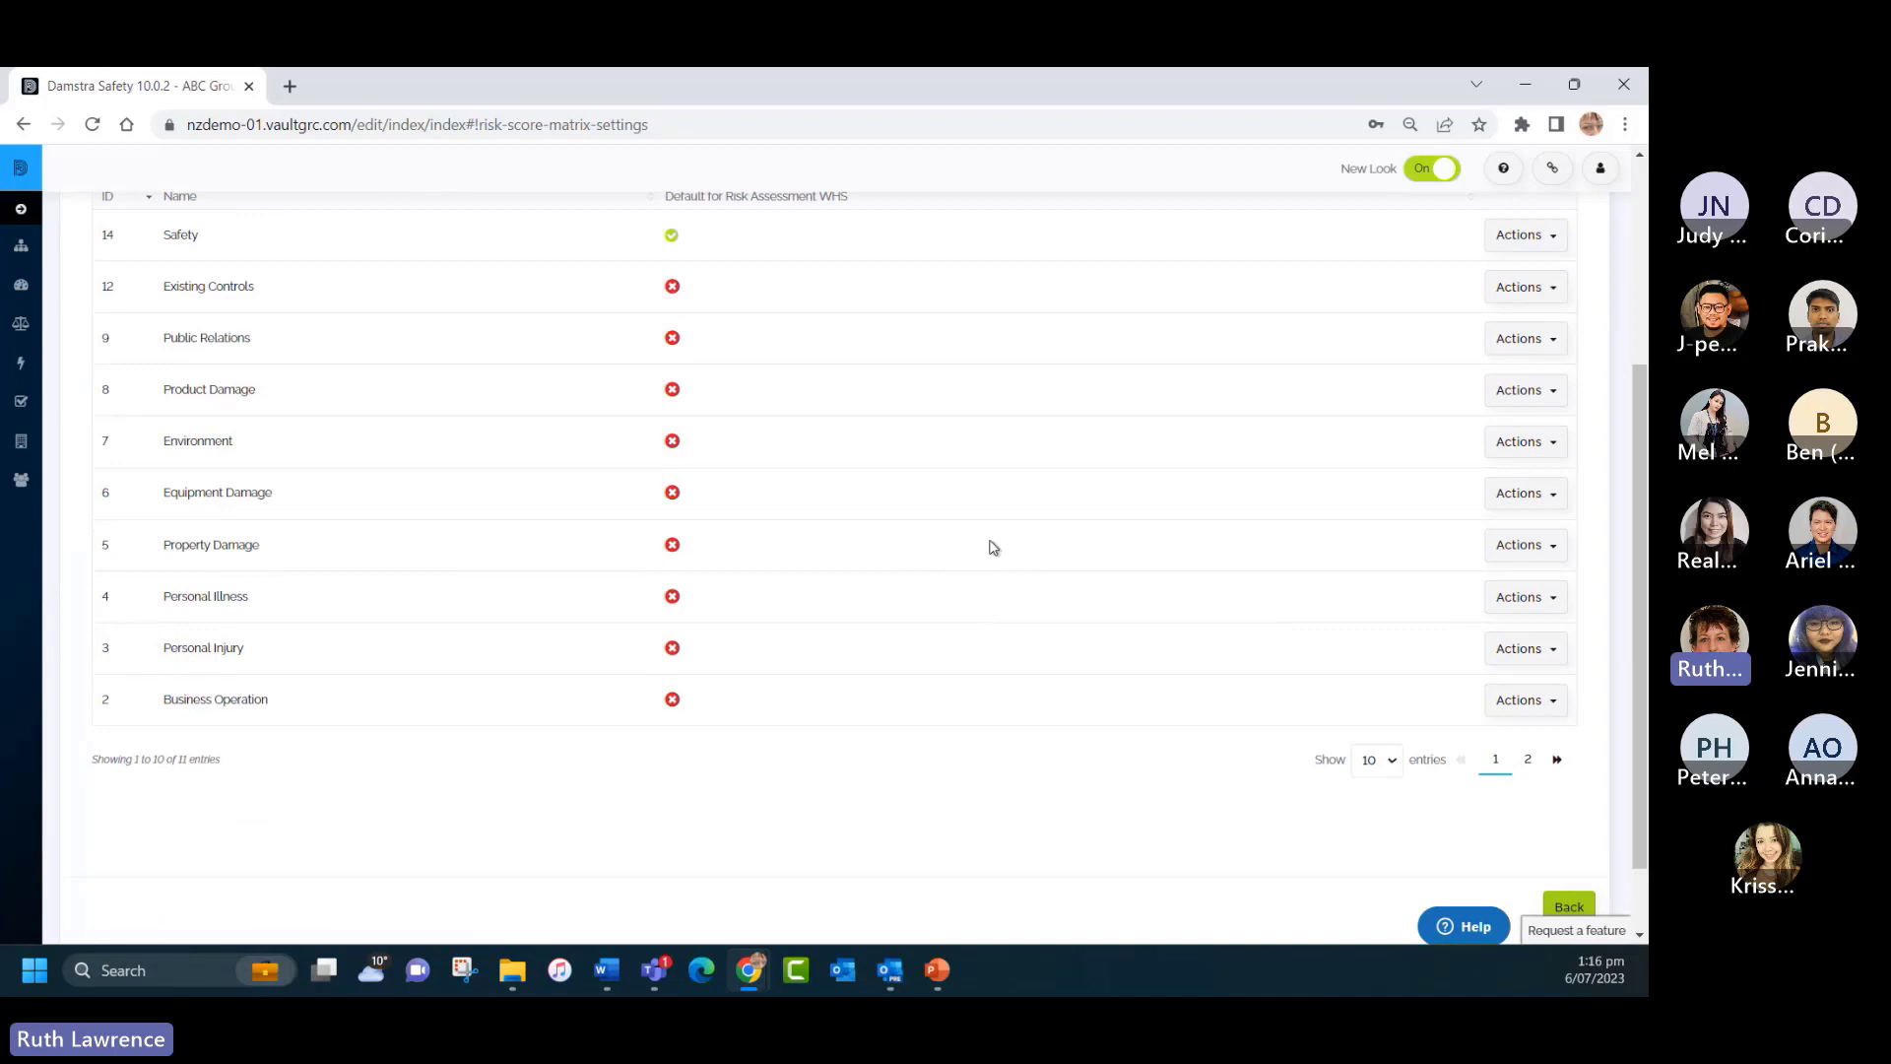
{"action": "scroll", "coordinate": [275, 266], "scroll_direction": "up", "scroll_amount": 1}
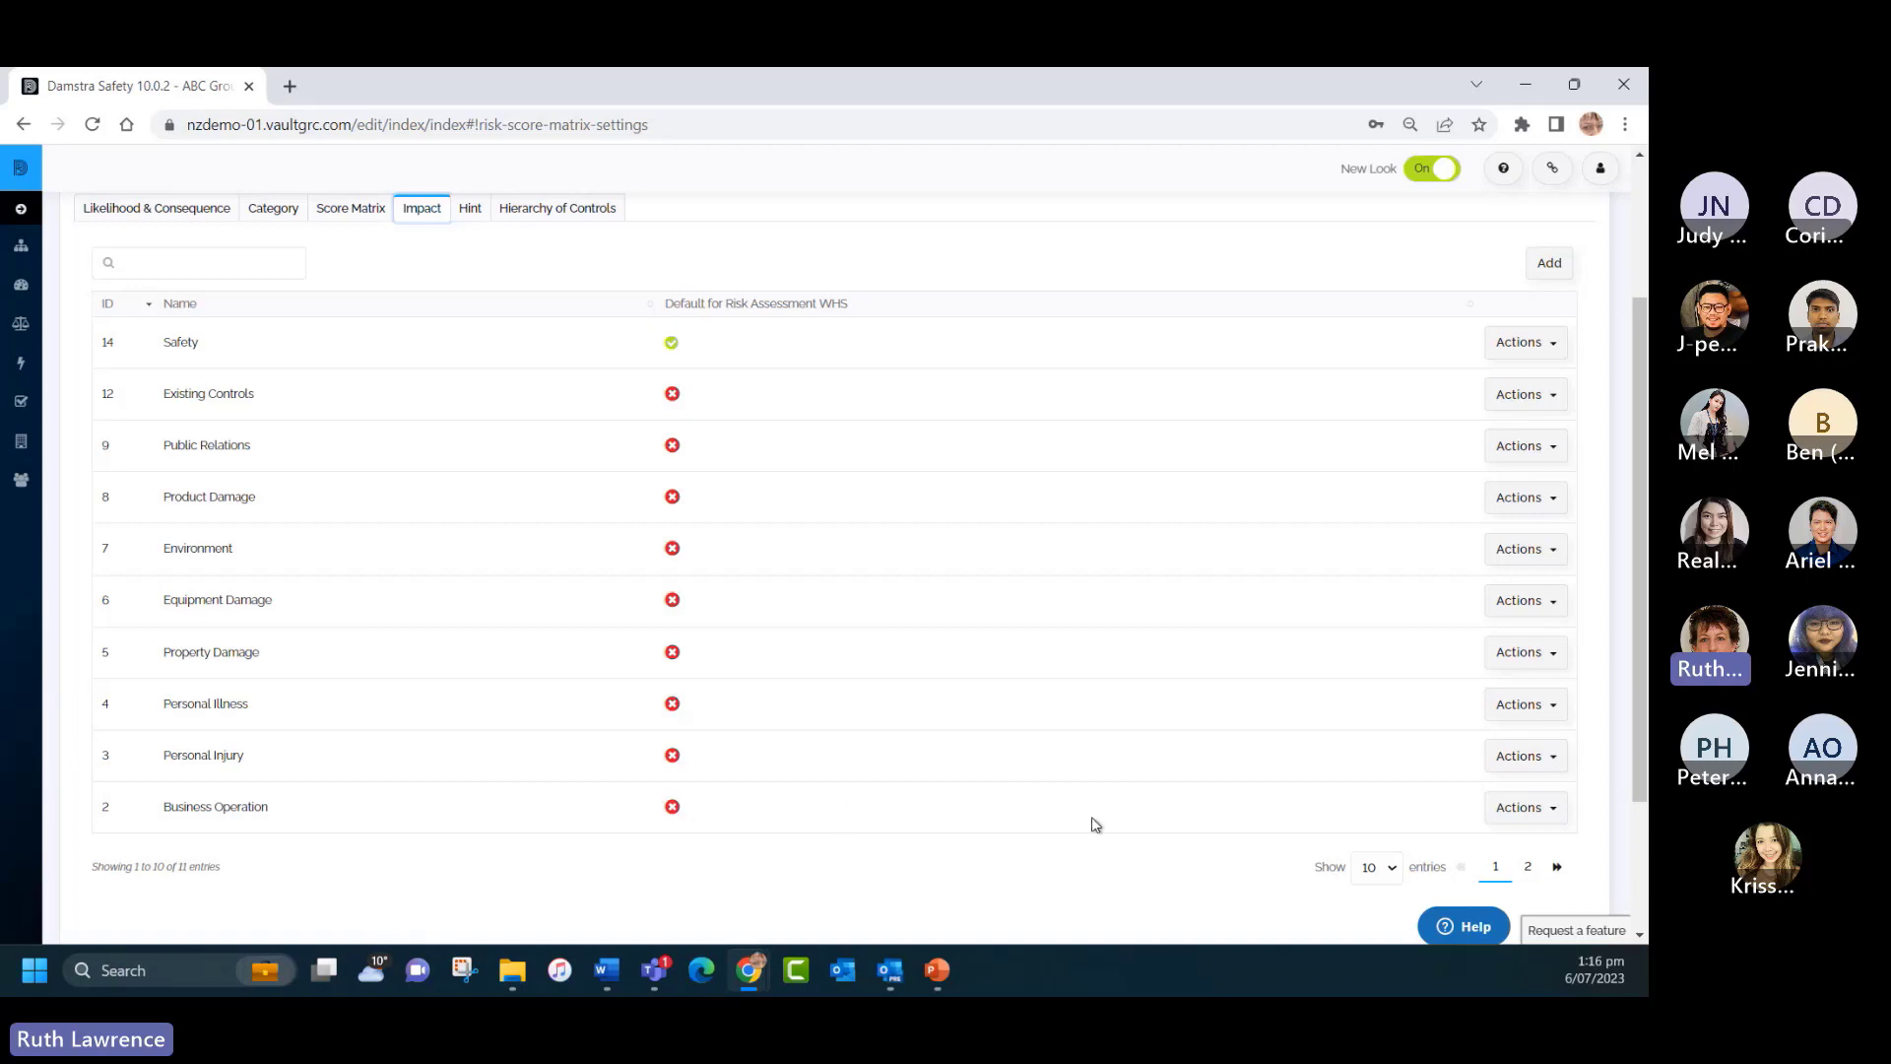
Make the Business Operation impact the default for Risk Assessment WHS and save it.
{"action": "left_click", "coordinate": [1514, 809]}
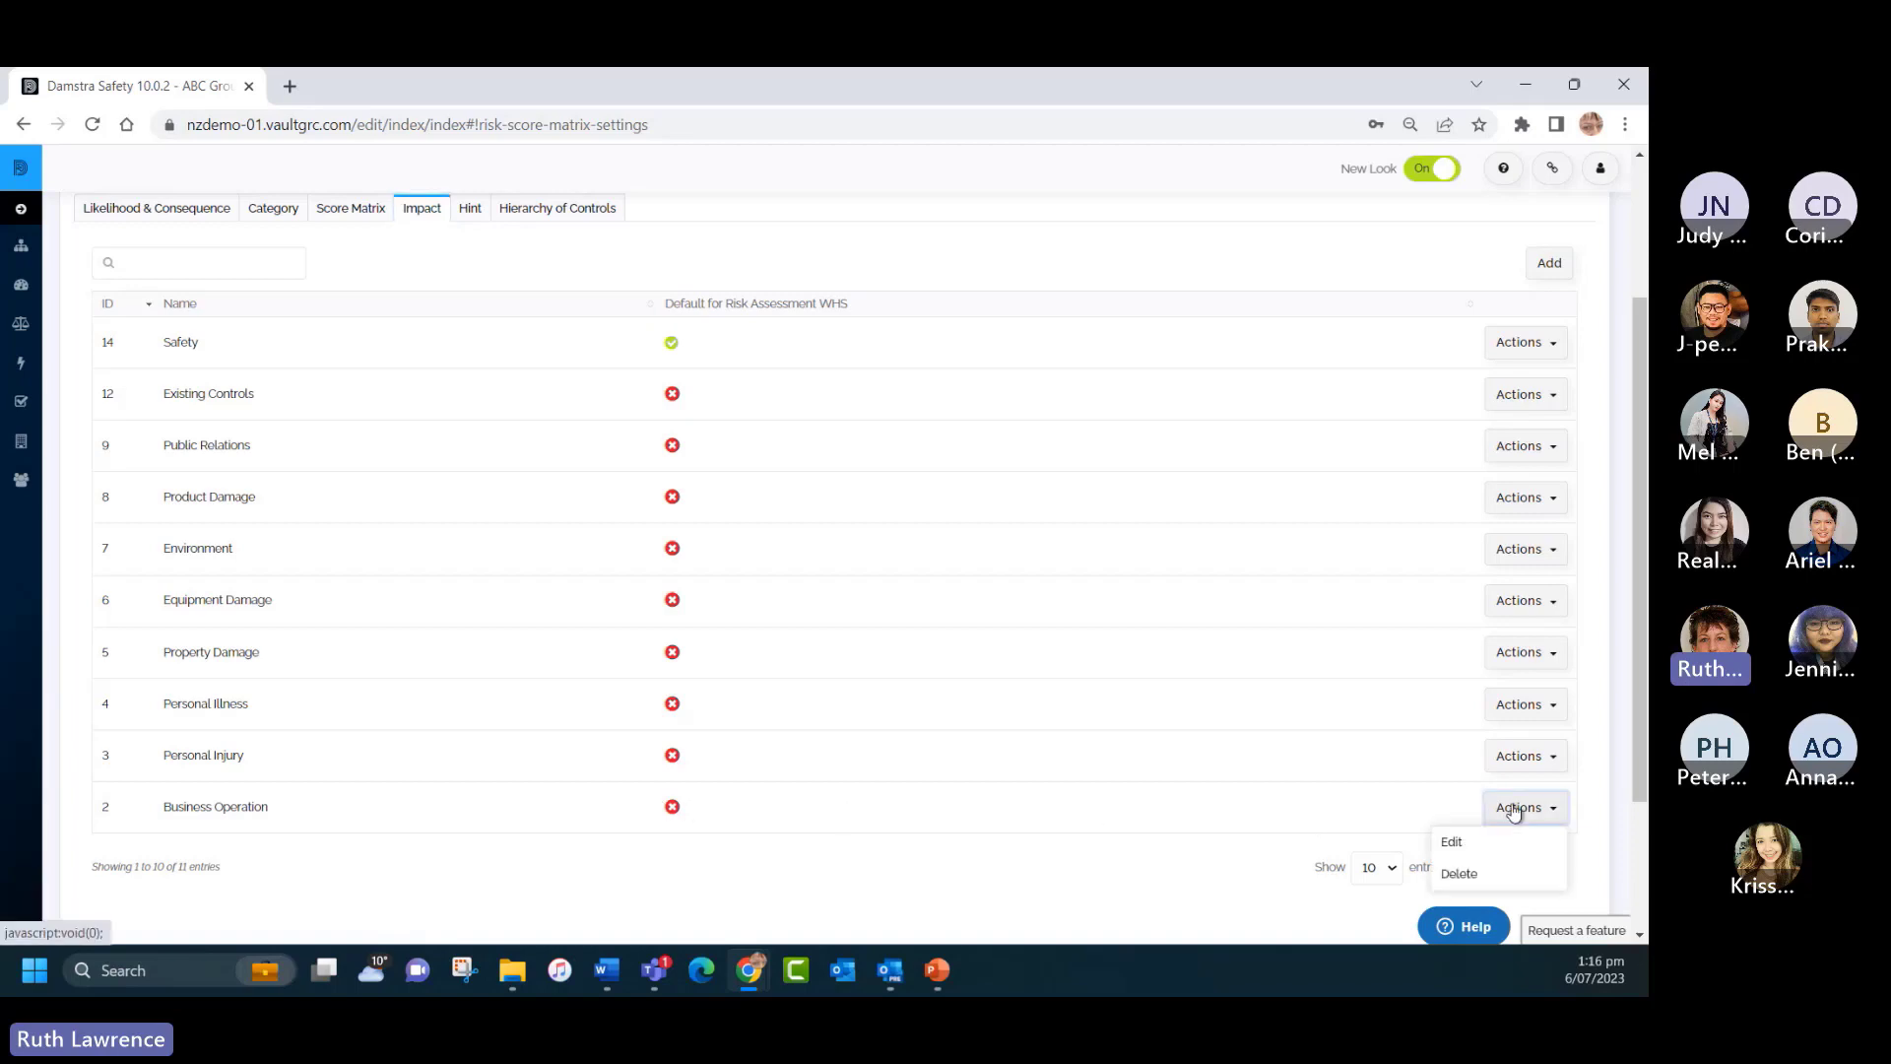
{"action": "left_click", "coordinate": [1462, 841]}
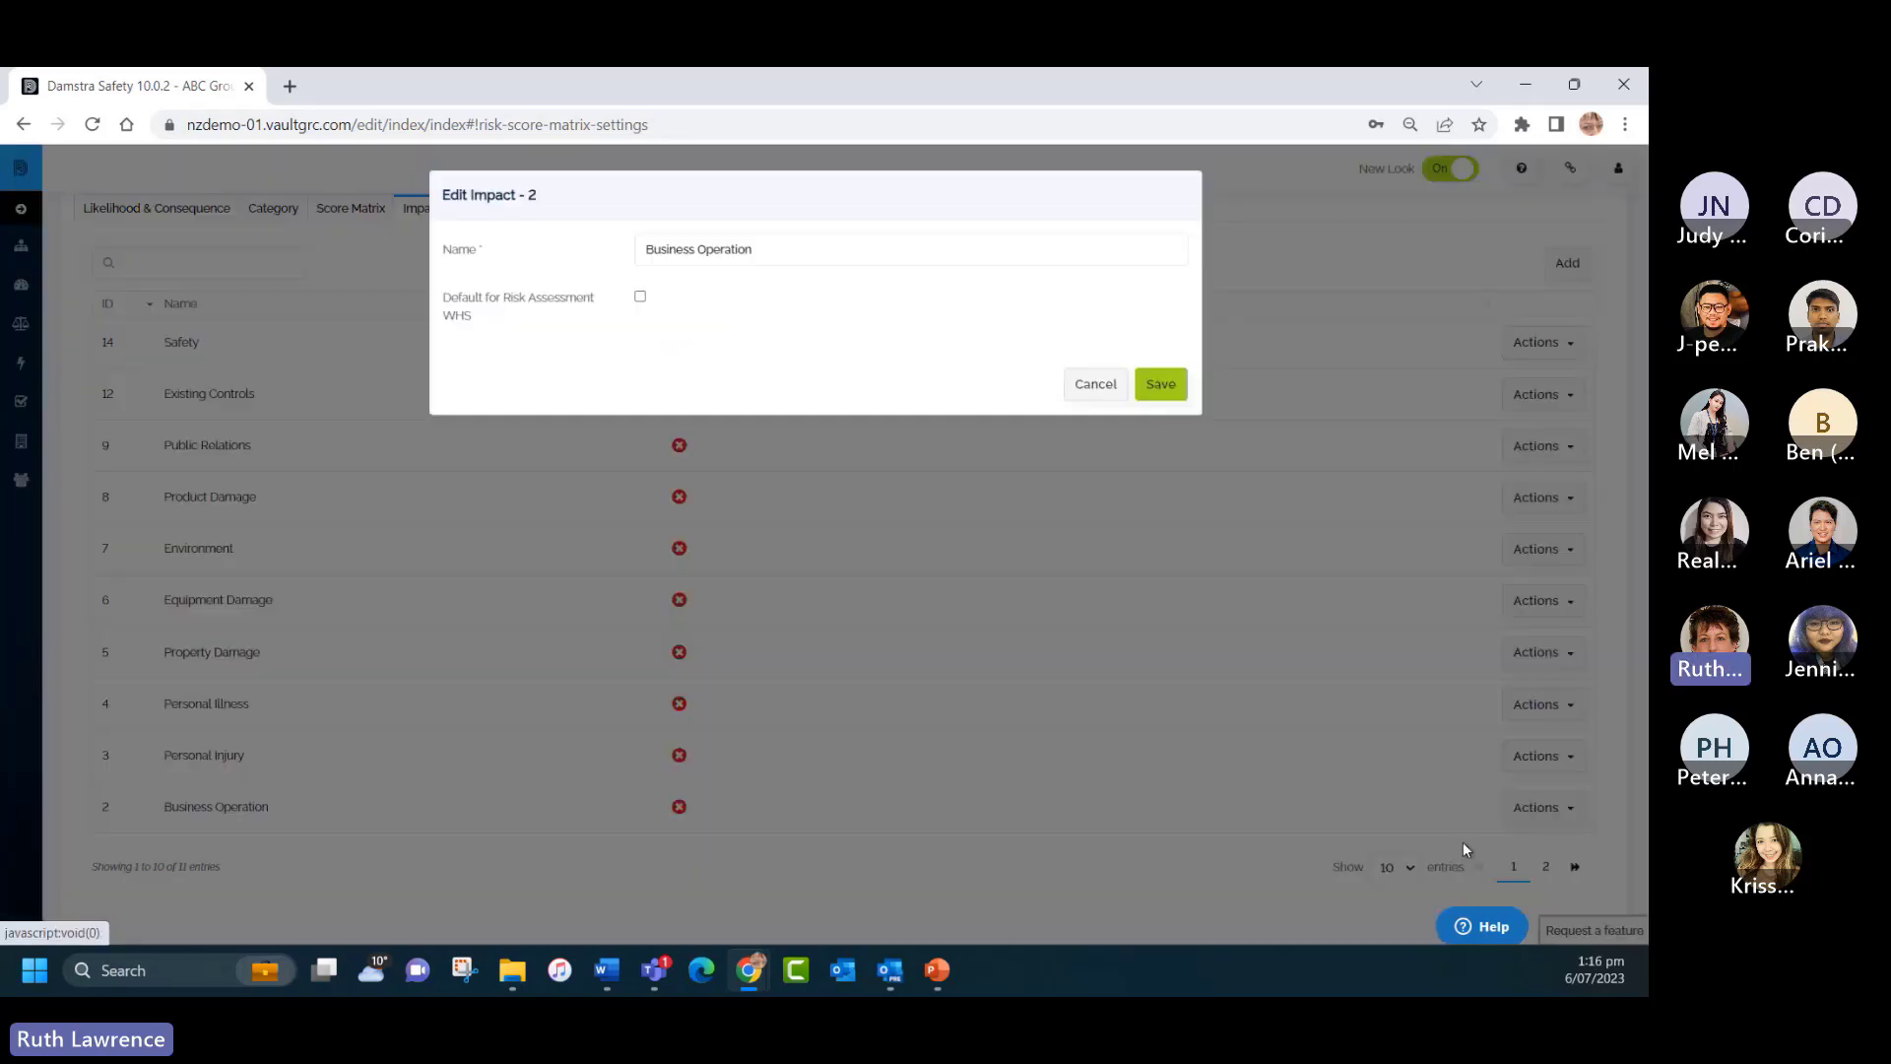
{"action": "left_click", "coordinate": [643, 298]}
{"action": "left_click", "coordinate": [1166, 384]}
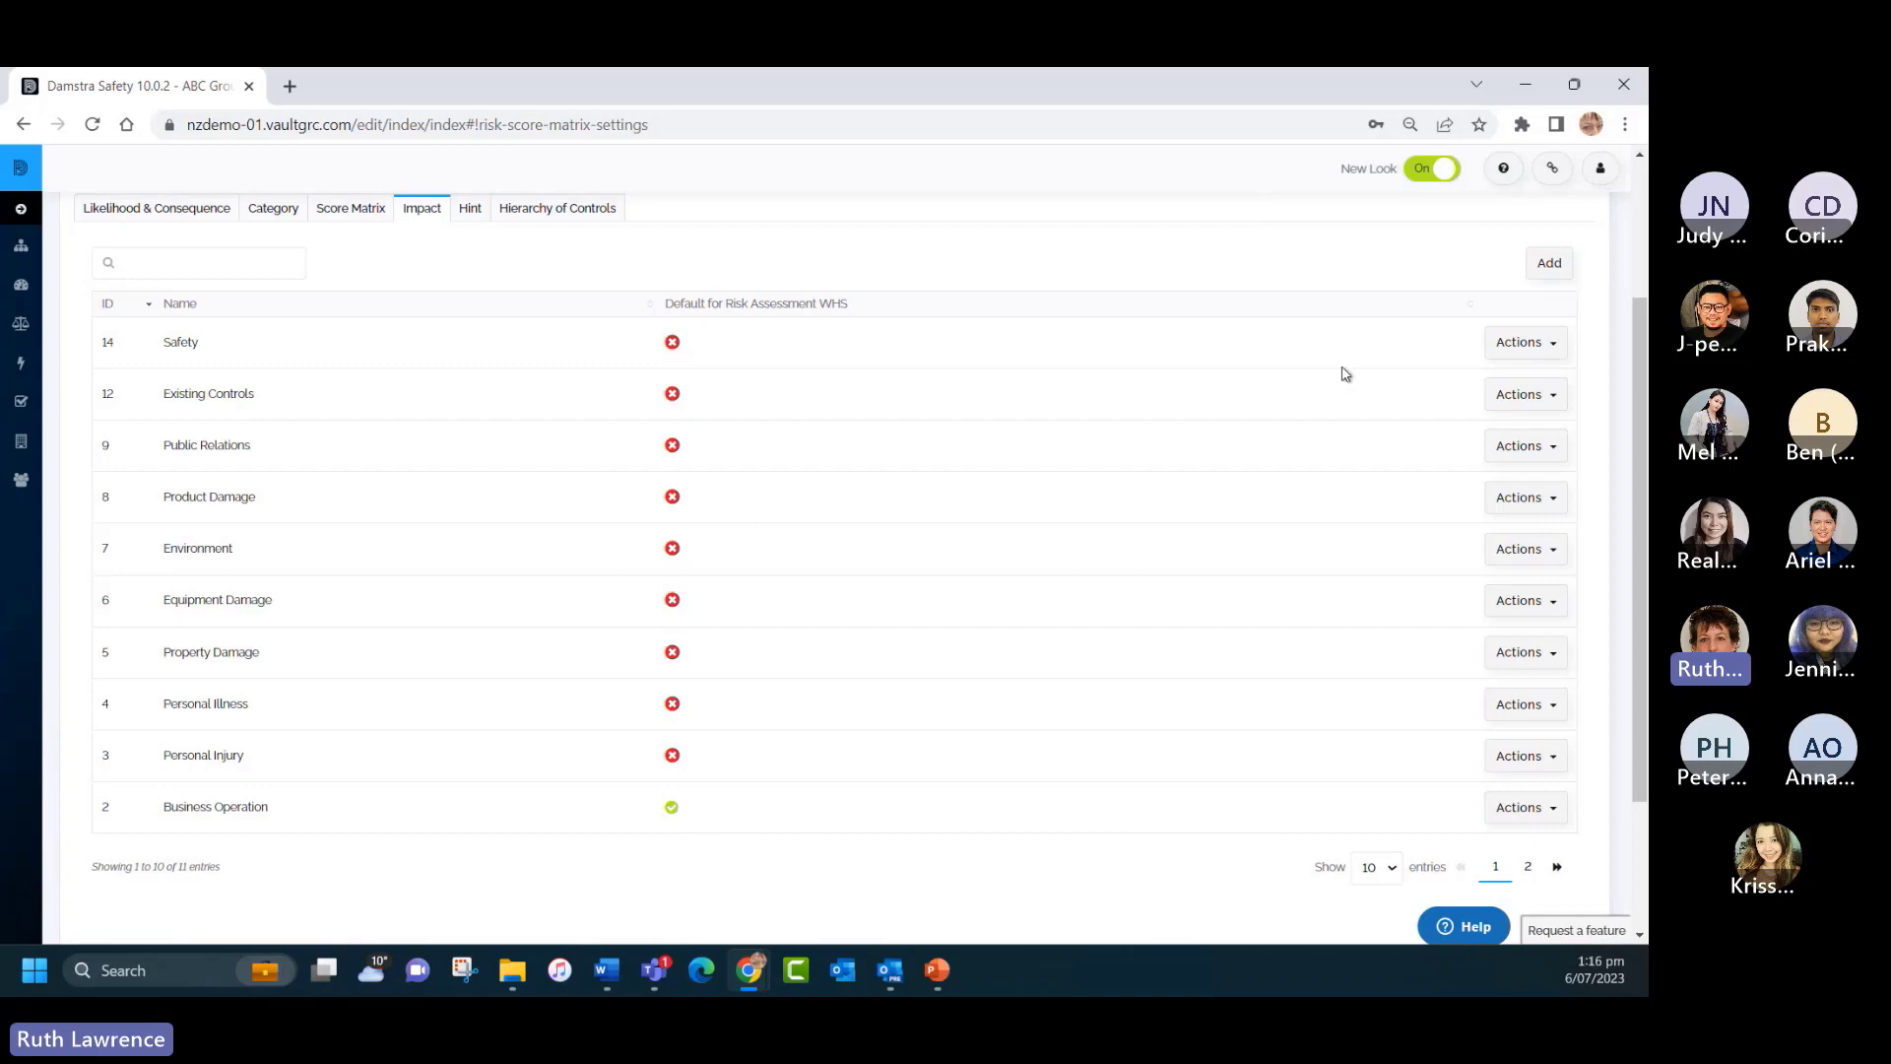
Make the Safety impact the default for Risk Assessment WHS again and save it.
{"action": "left_click", "coordinate": [1495, 347]}
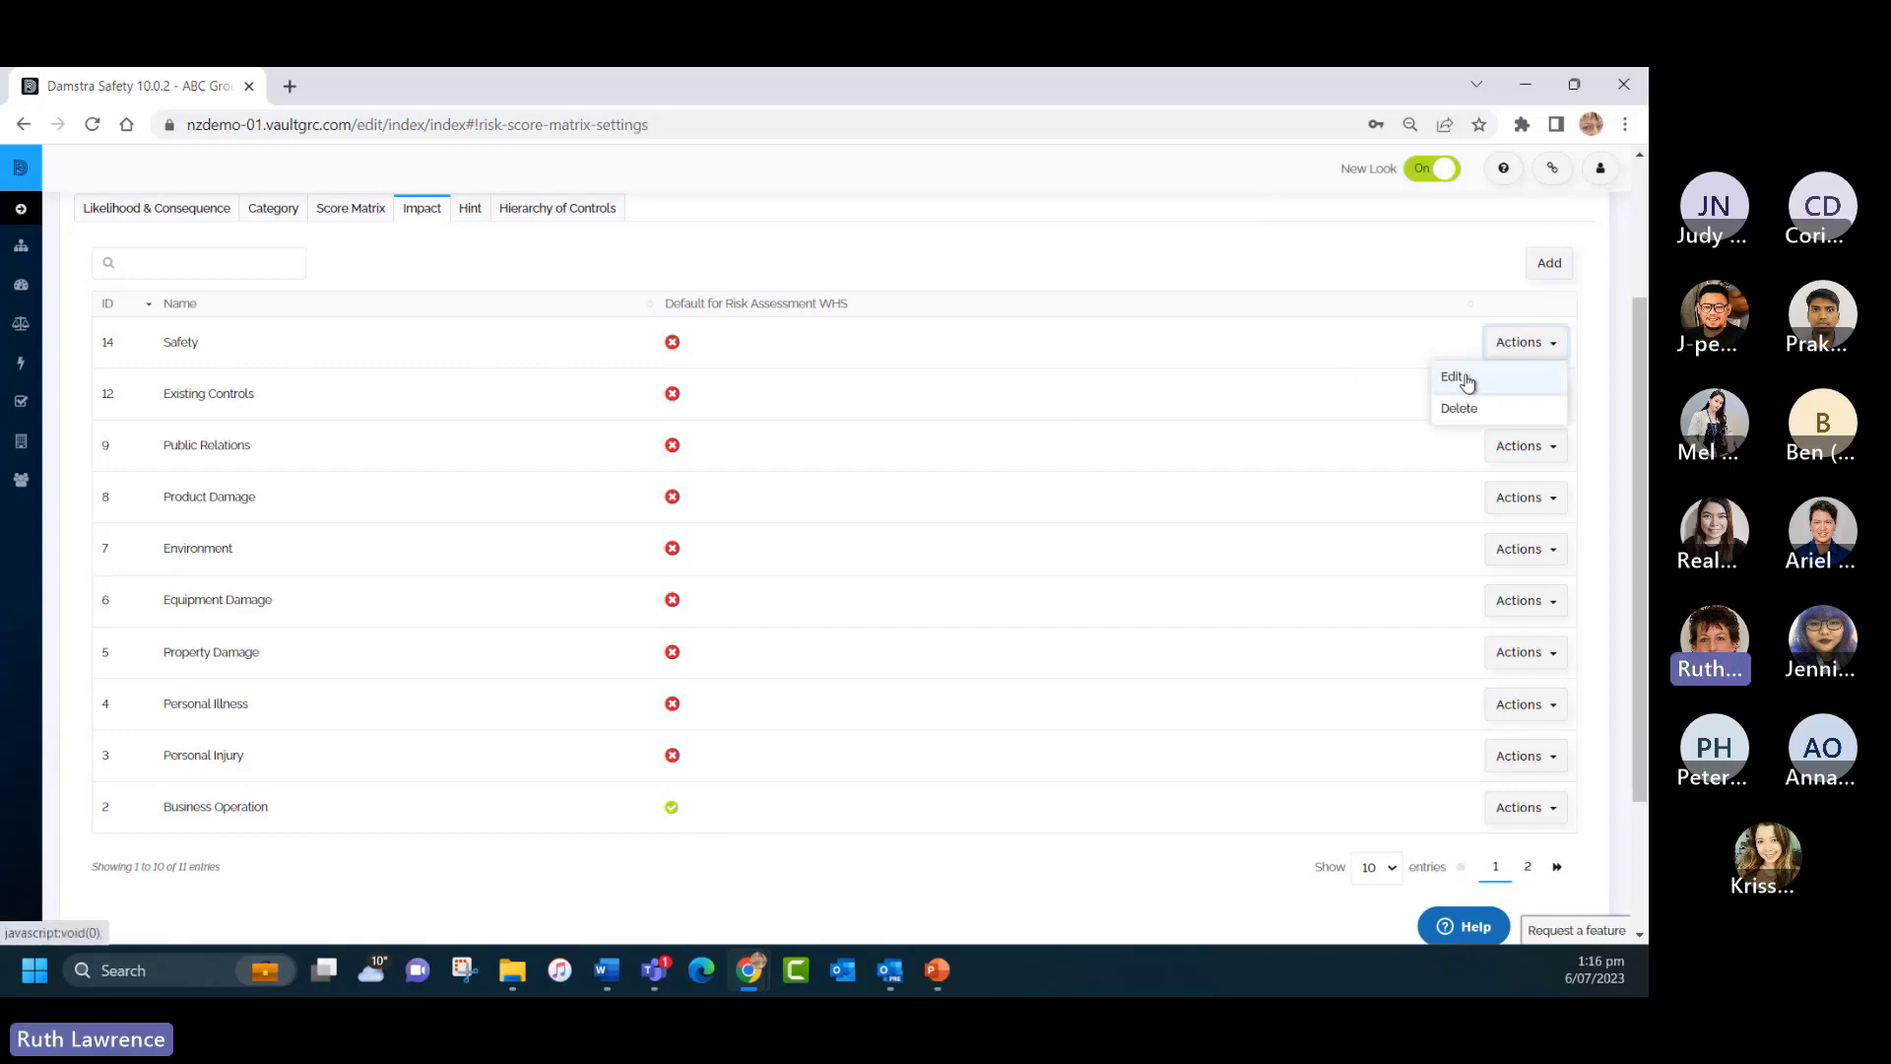
{"action": "left_click", "coordinate": [1462, 372]}
{"action": "left_click", "coordinate": [640, 298]}
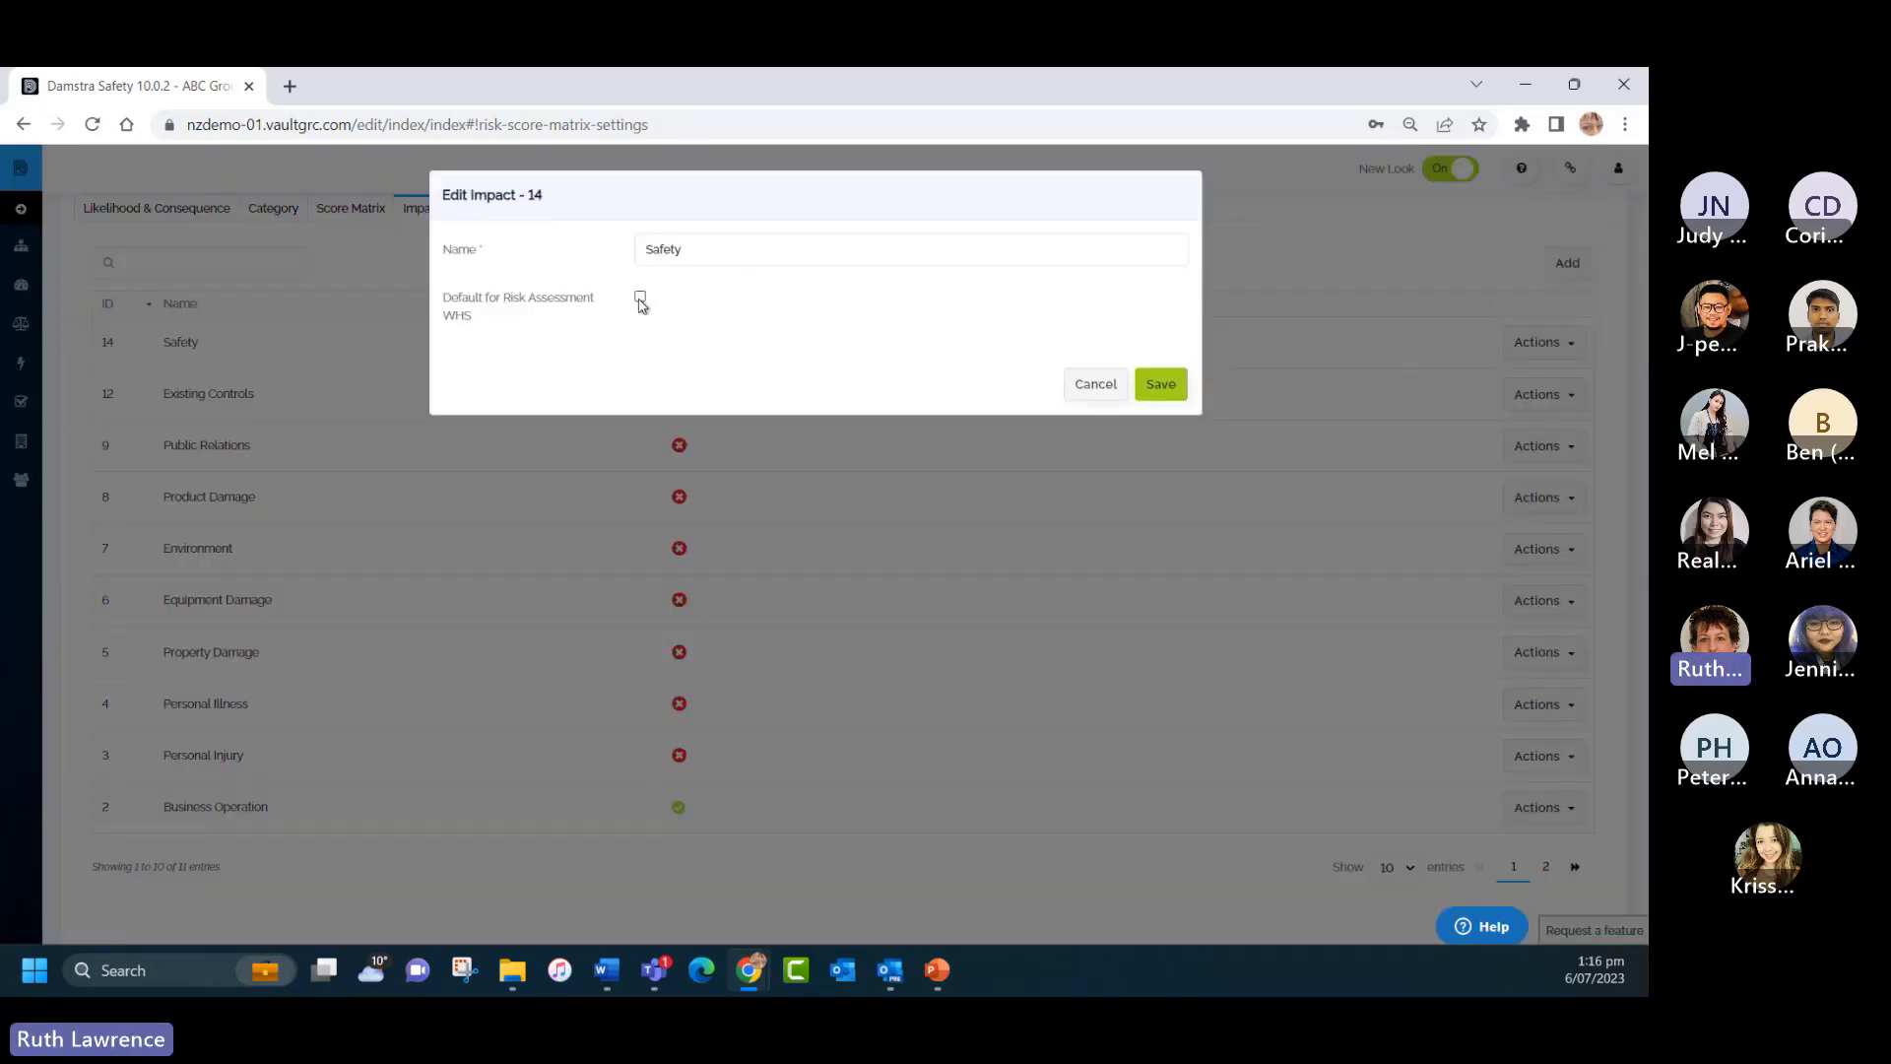
{"action": "left_click", "coordinate": [1164, 383]}
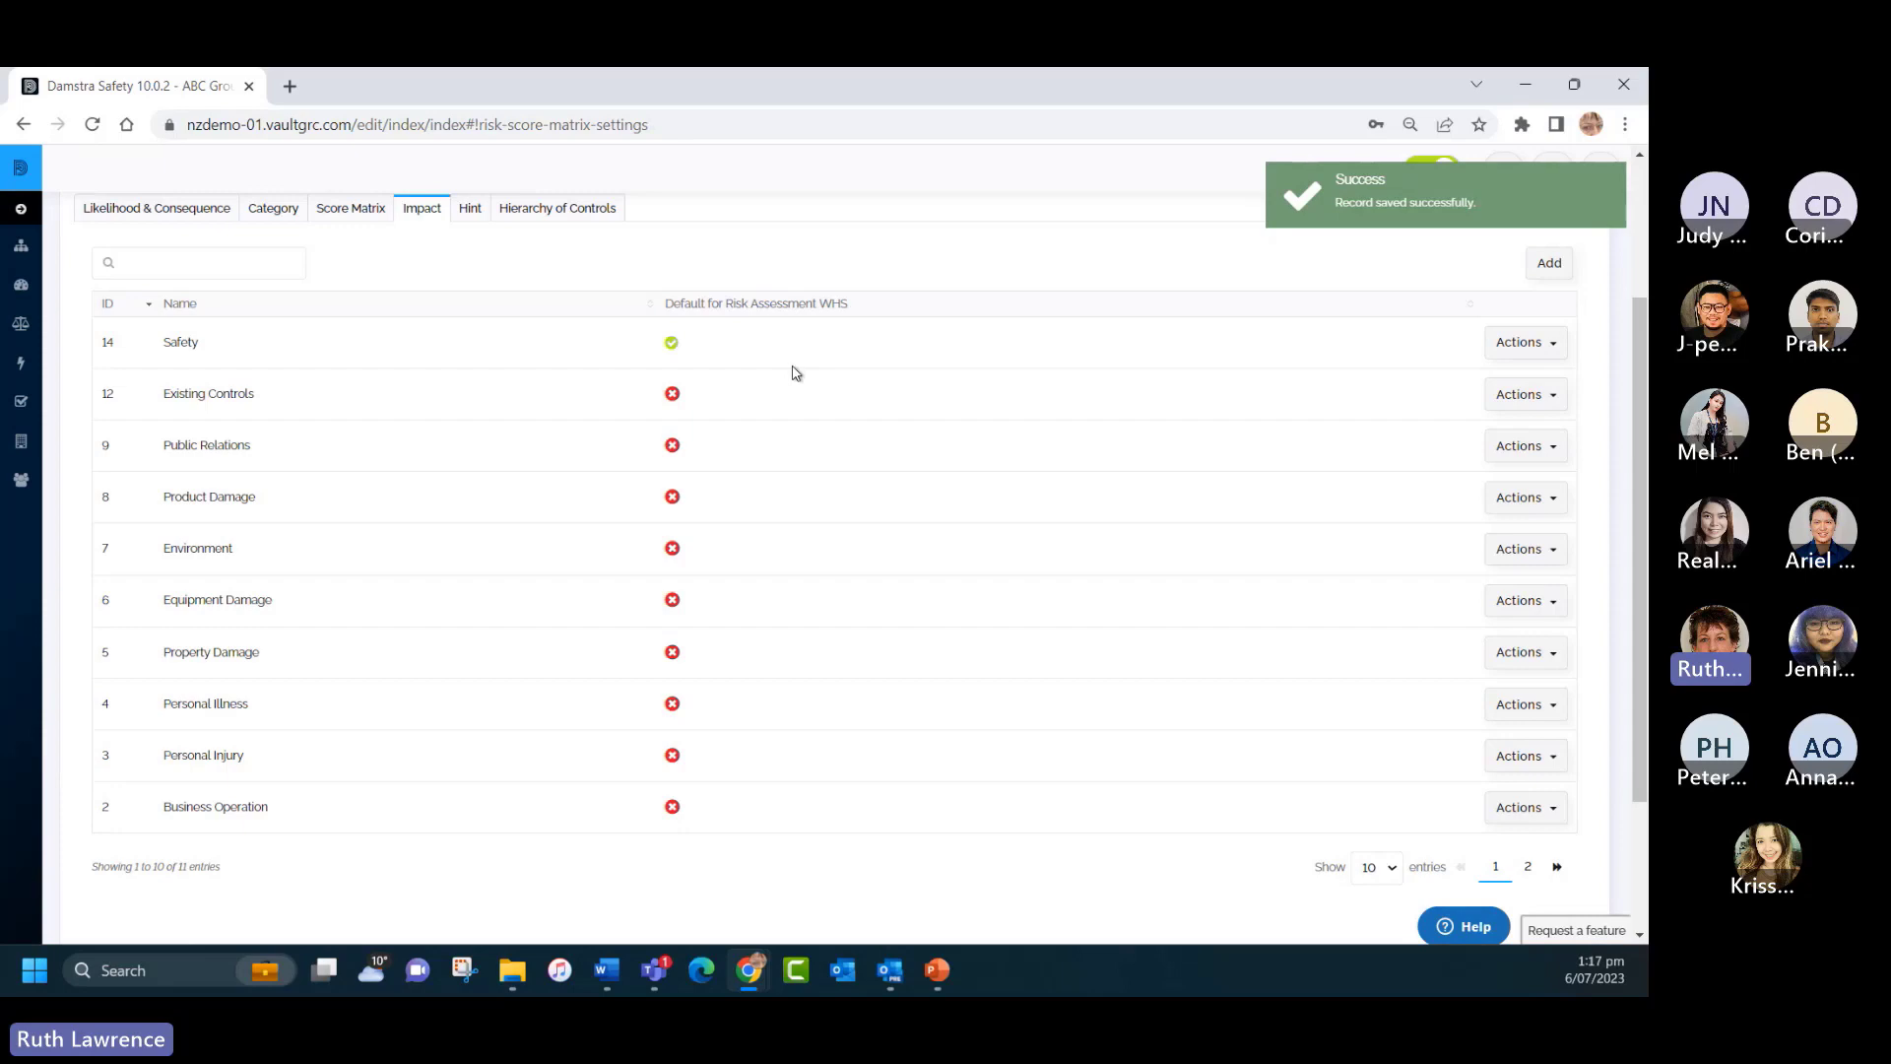
In the hints for the Safety category, enter "Not likely to happen ever. Under 2% ever happened before" for the Rare likelihood.
{"action": "left_click", "coordinate": [469, 210]}
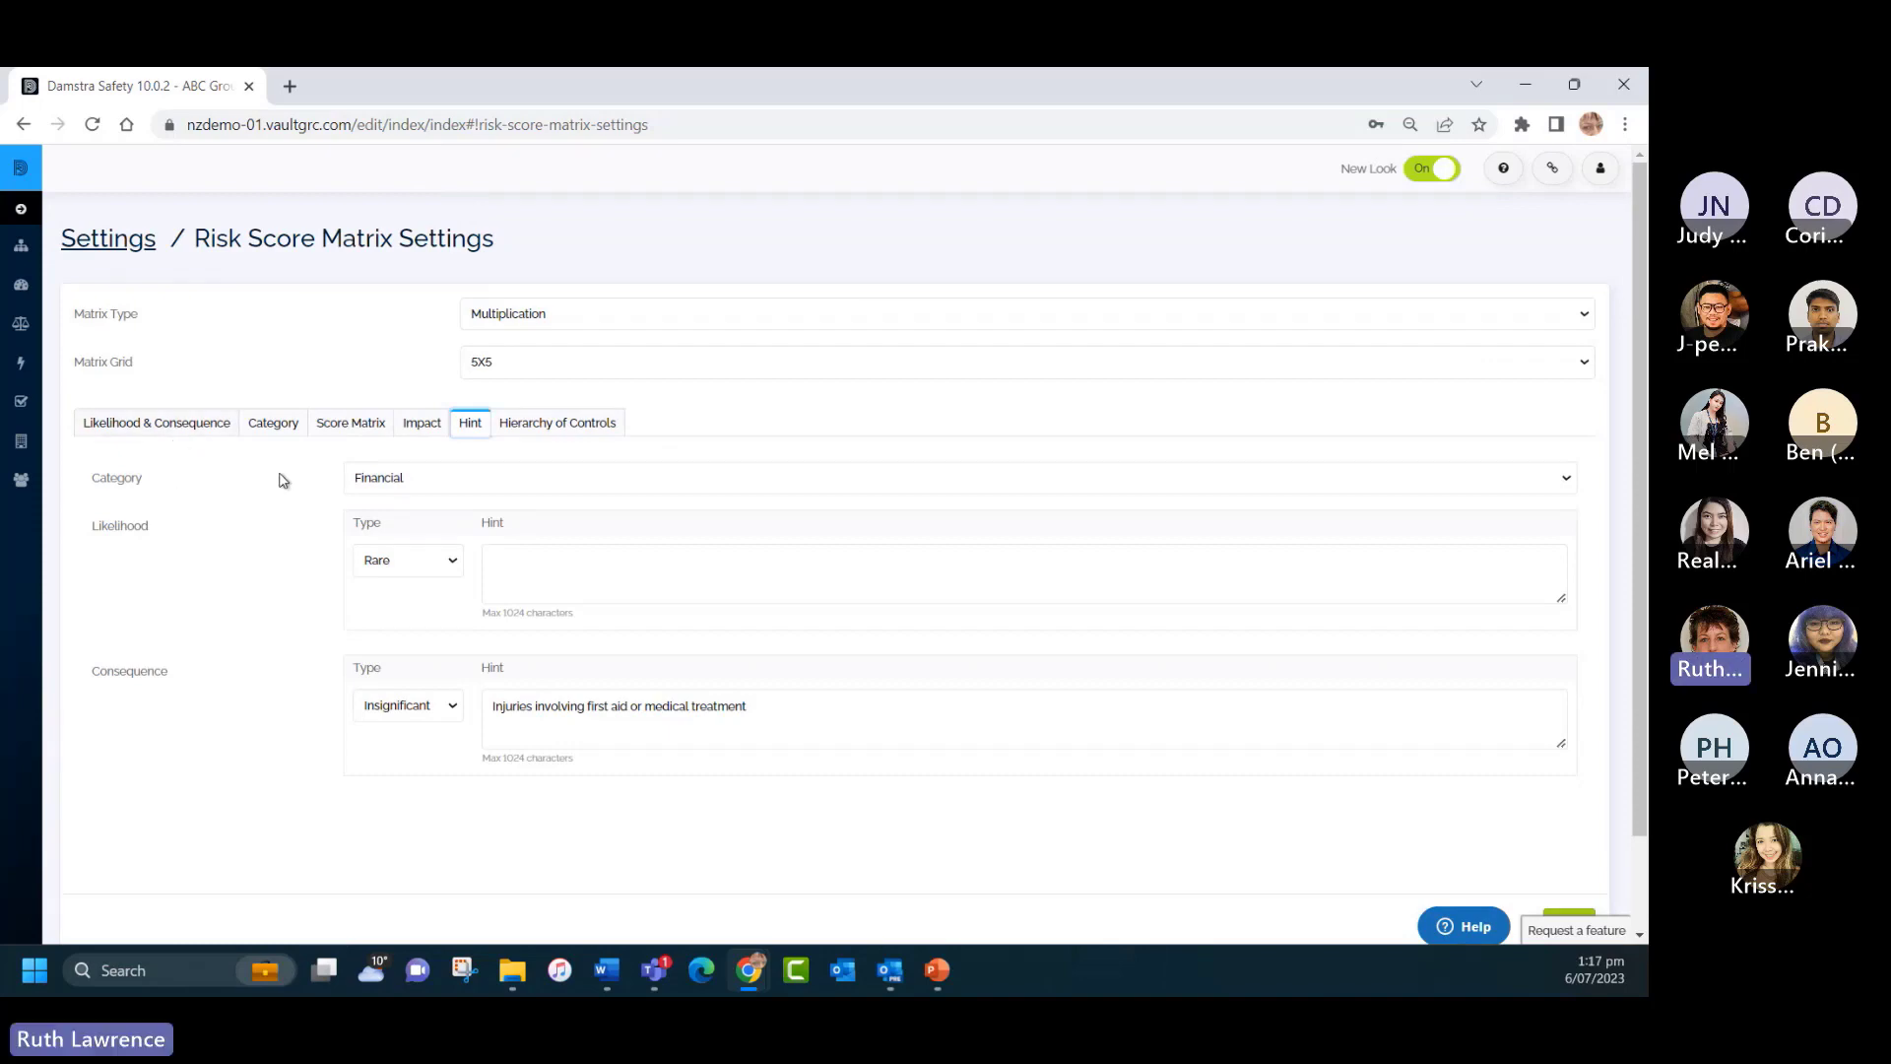
{"action": "left_click", "coordinate": [430, 484]}
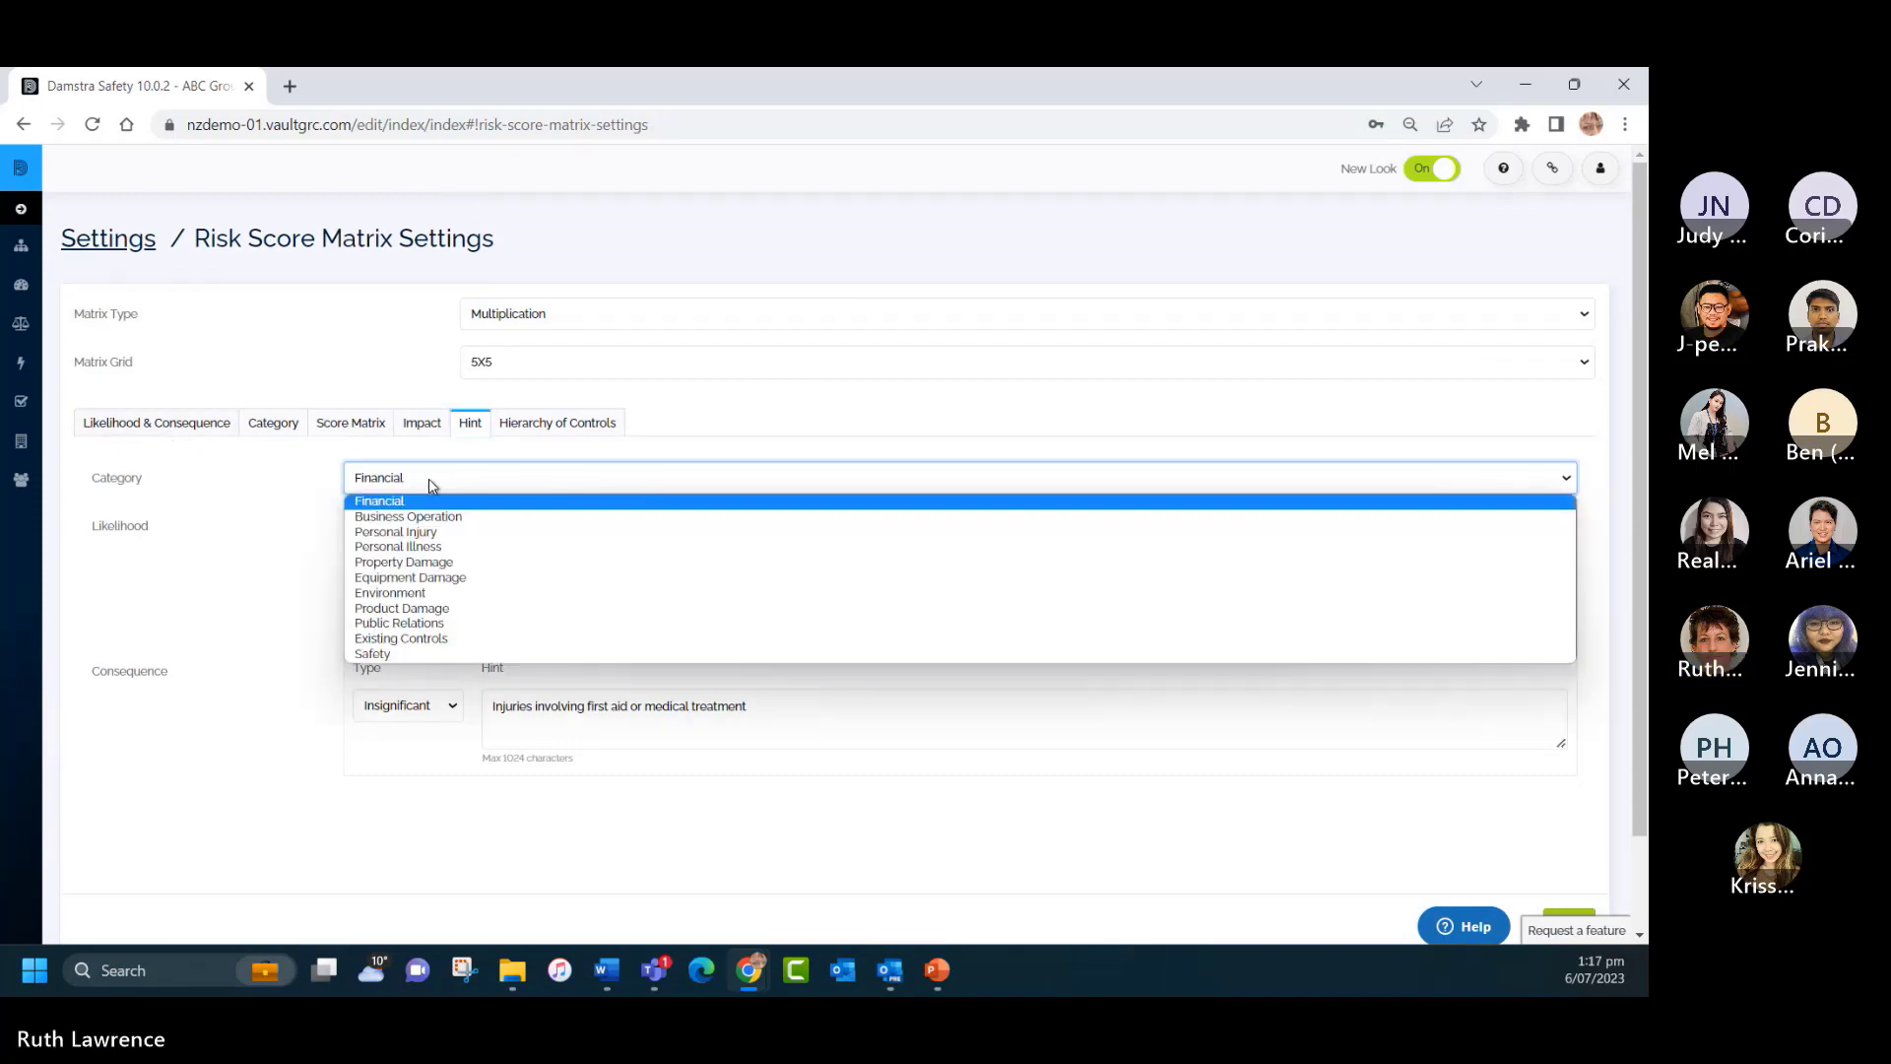
{"action": "left_click", "coordinate": [410, 654]}
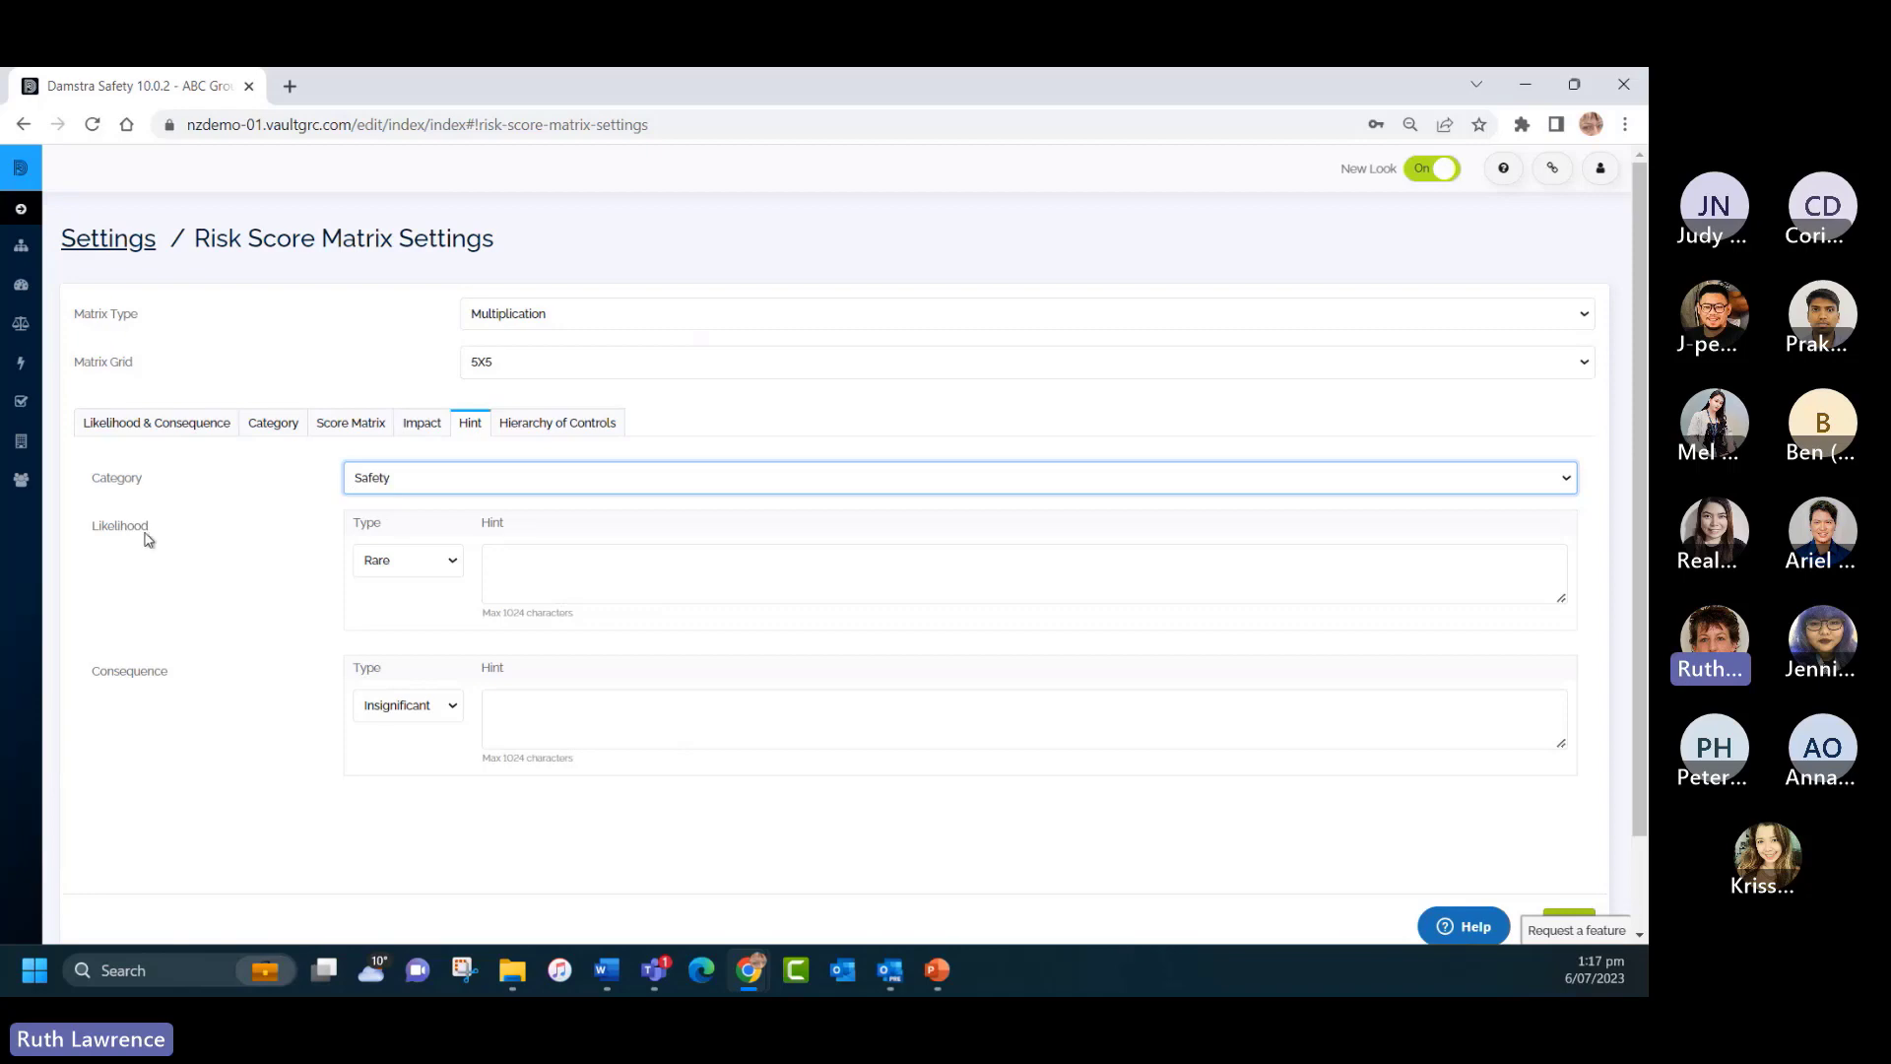
{"action": "left_click", "coordinate": [524, 553]}
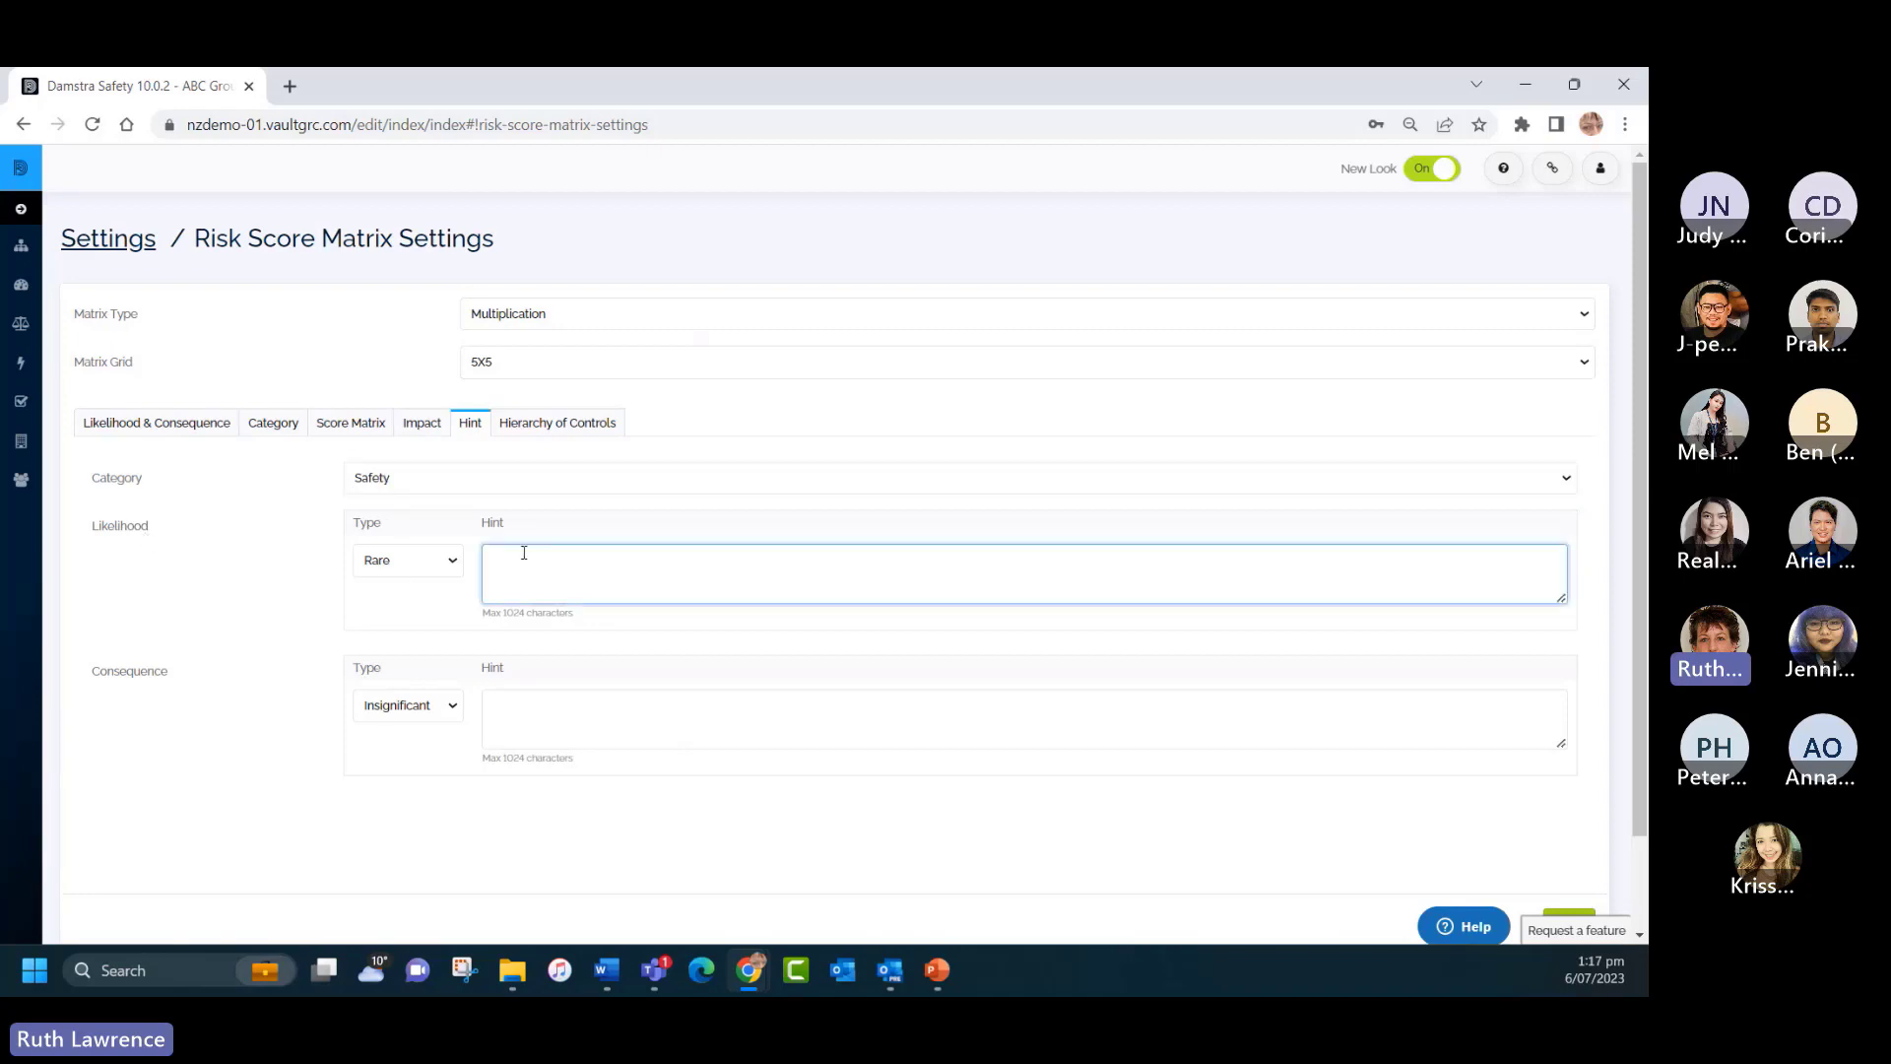
{"action": "type", "text": "Not l"}
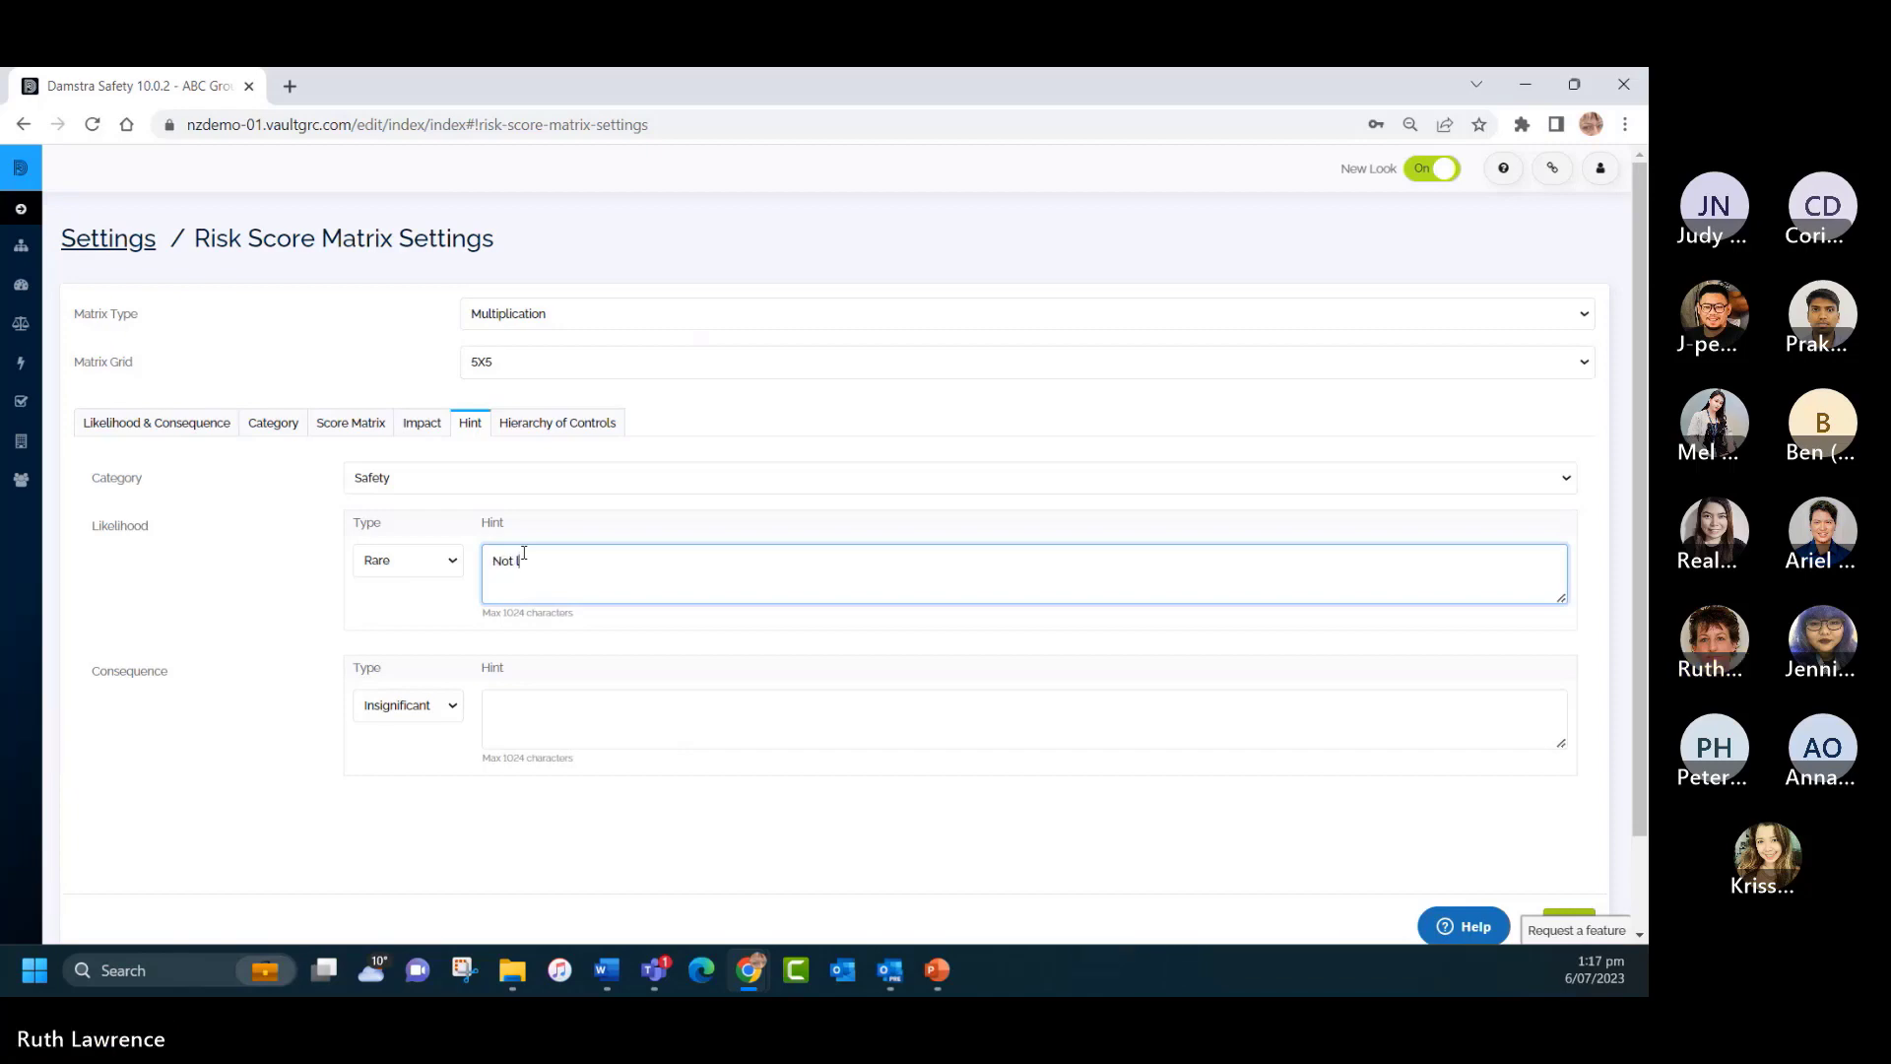
{"action": "type", "text": "ikely to ha"}
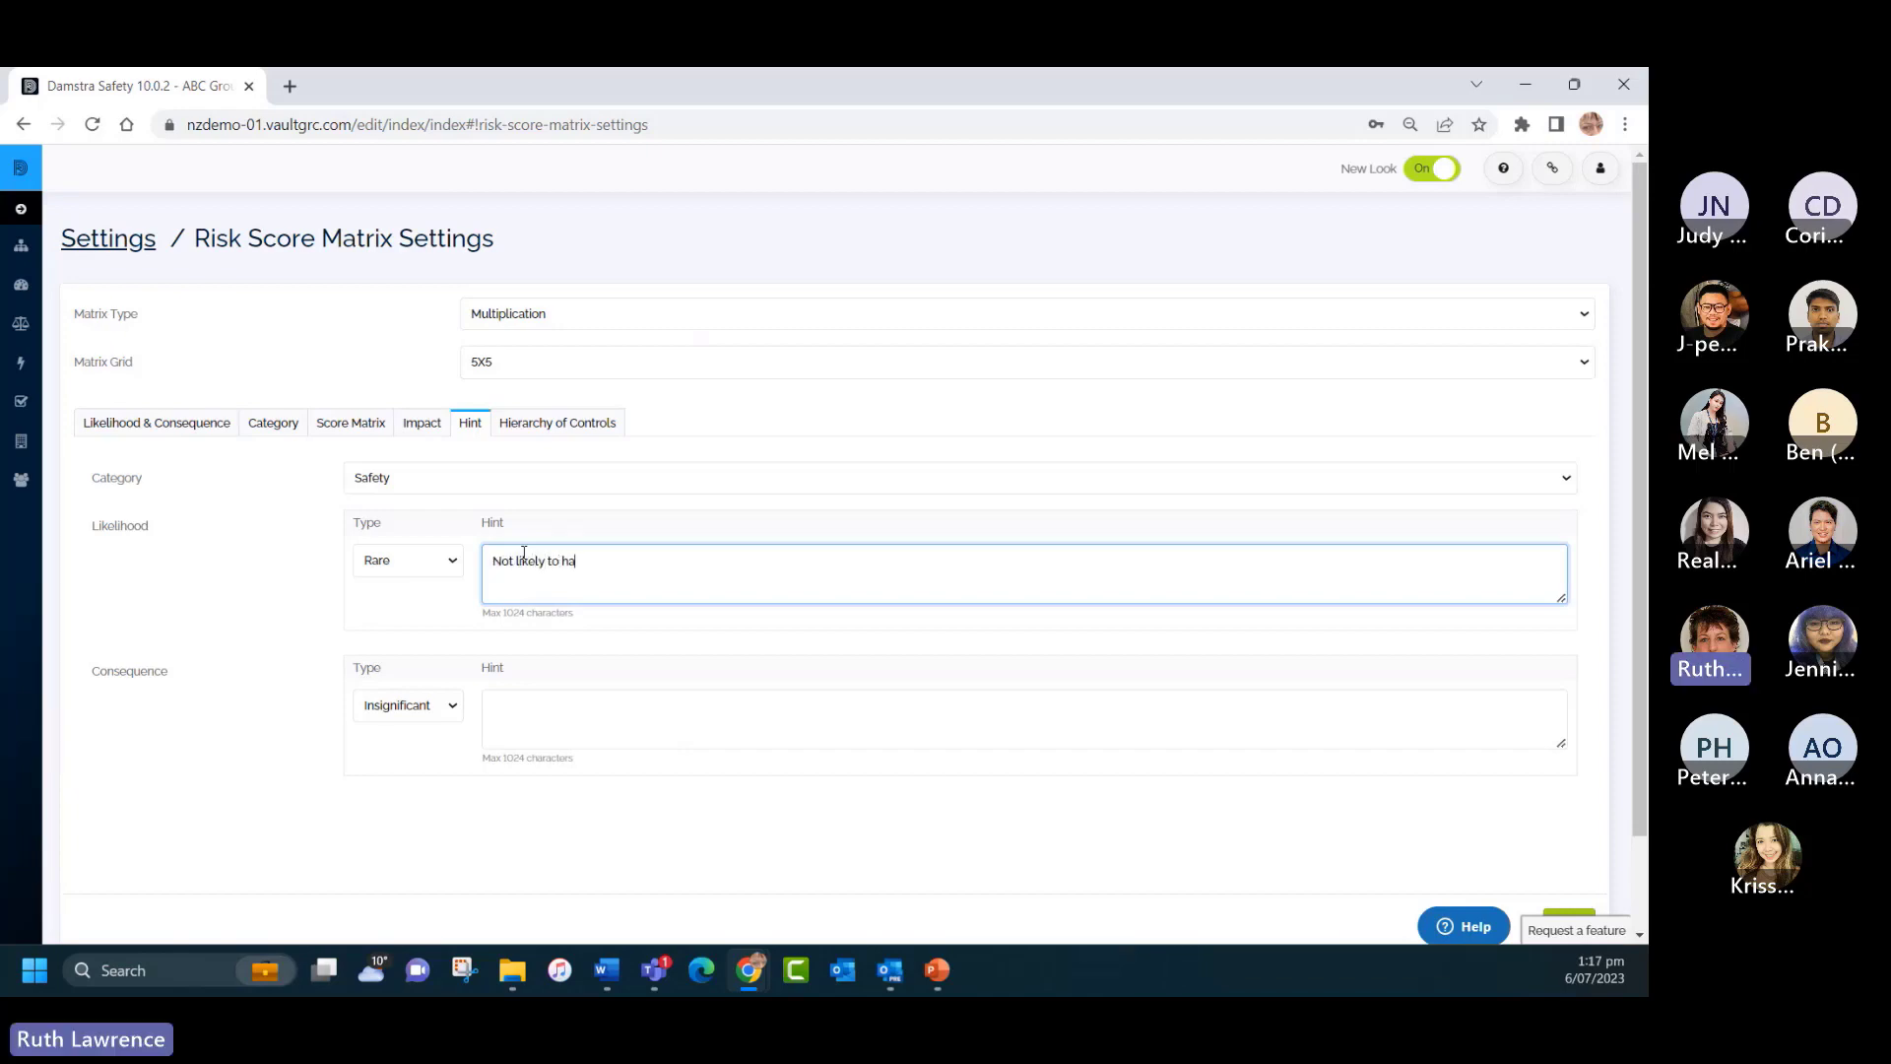
{"action": "type", "text": "ppen ever. Under 2% e"}
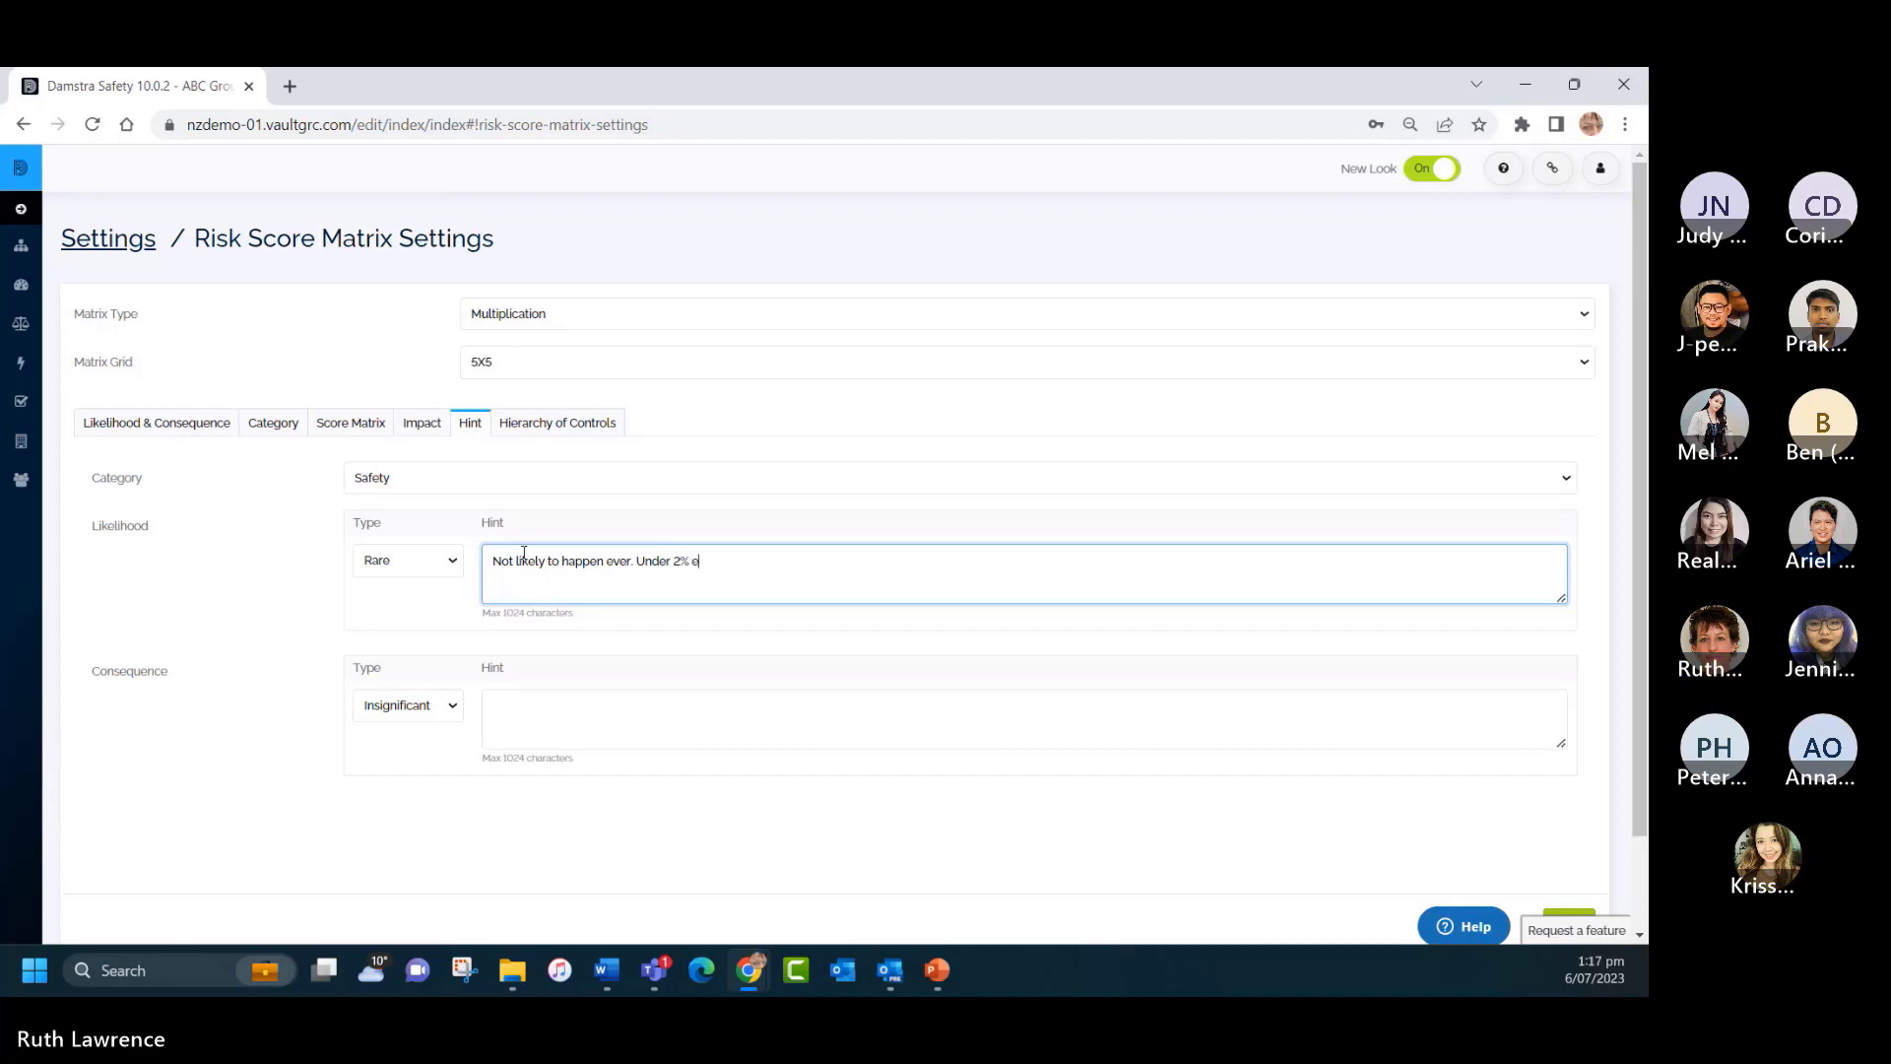
{"action": "type", "text": "ver happen"}
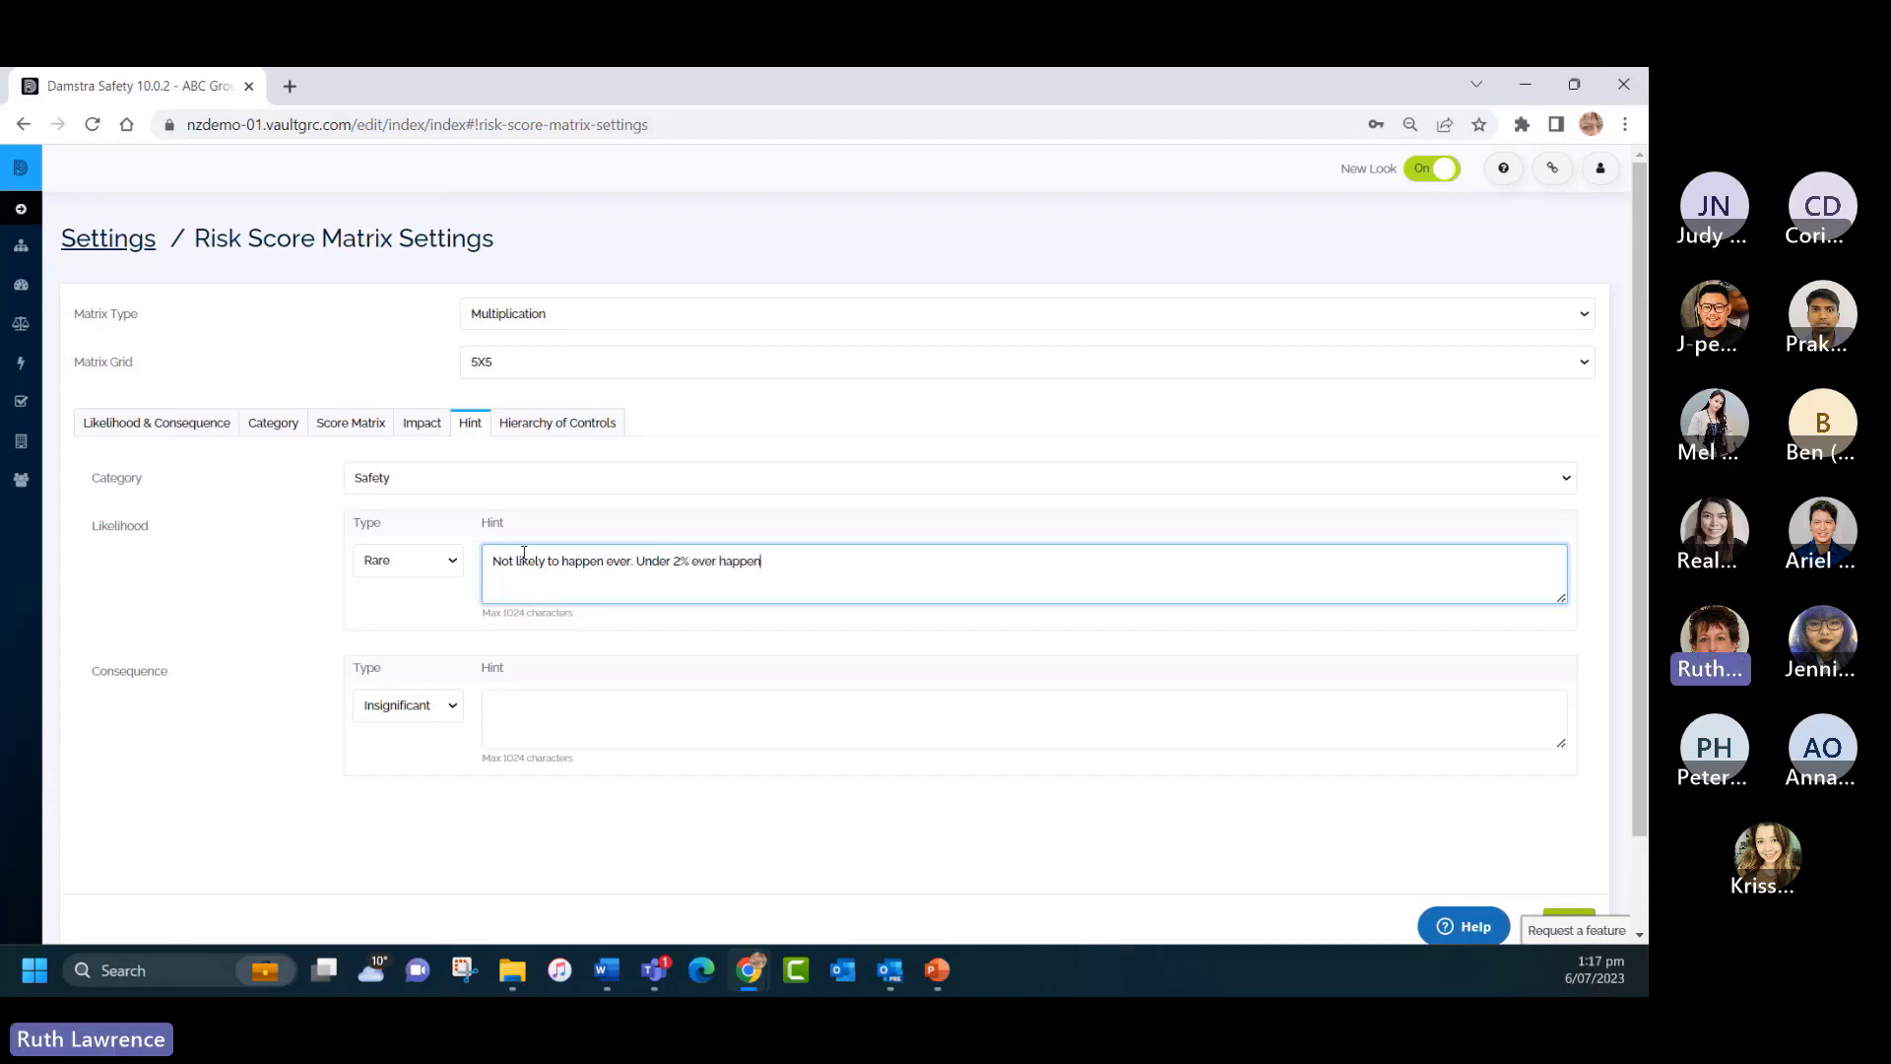
{"action": "type", "text": "ed before"}
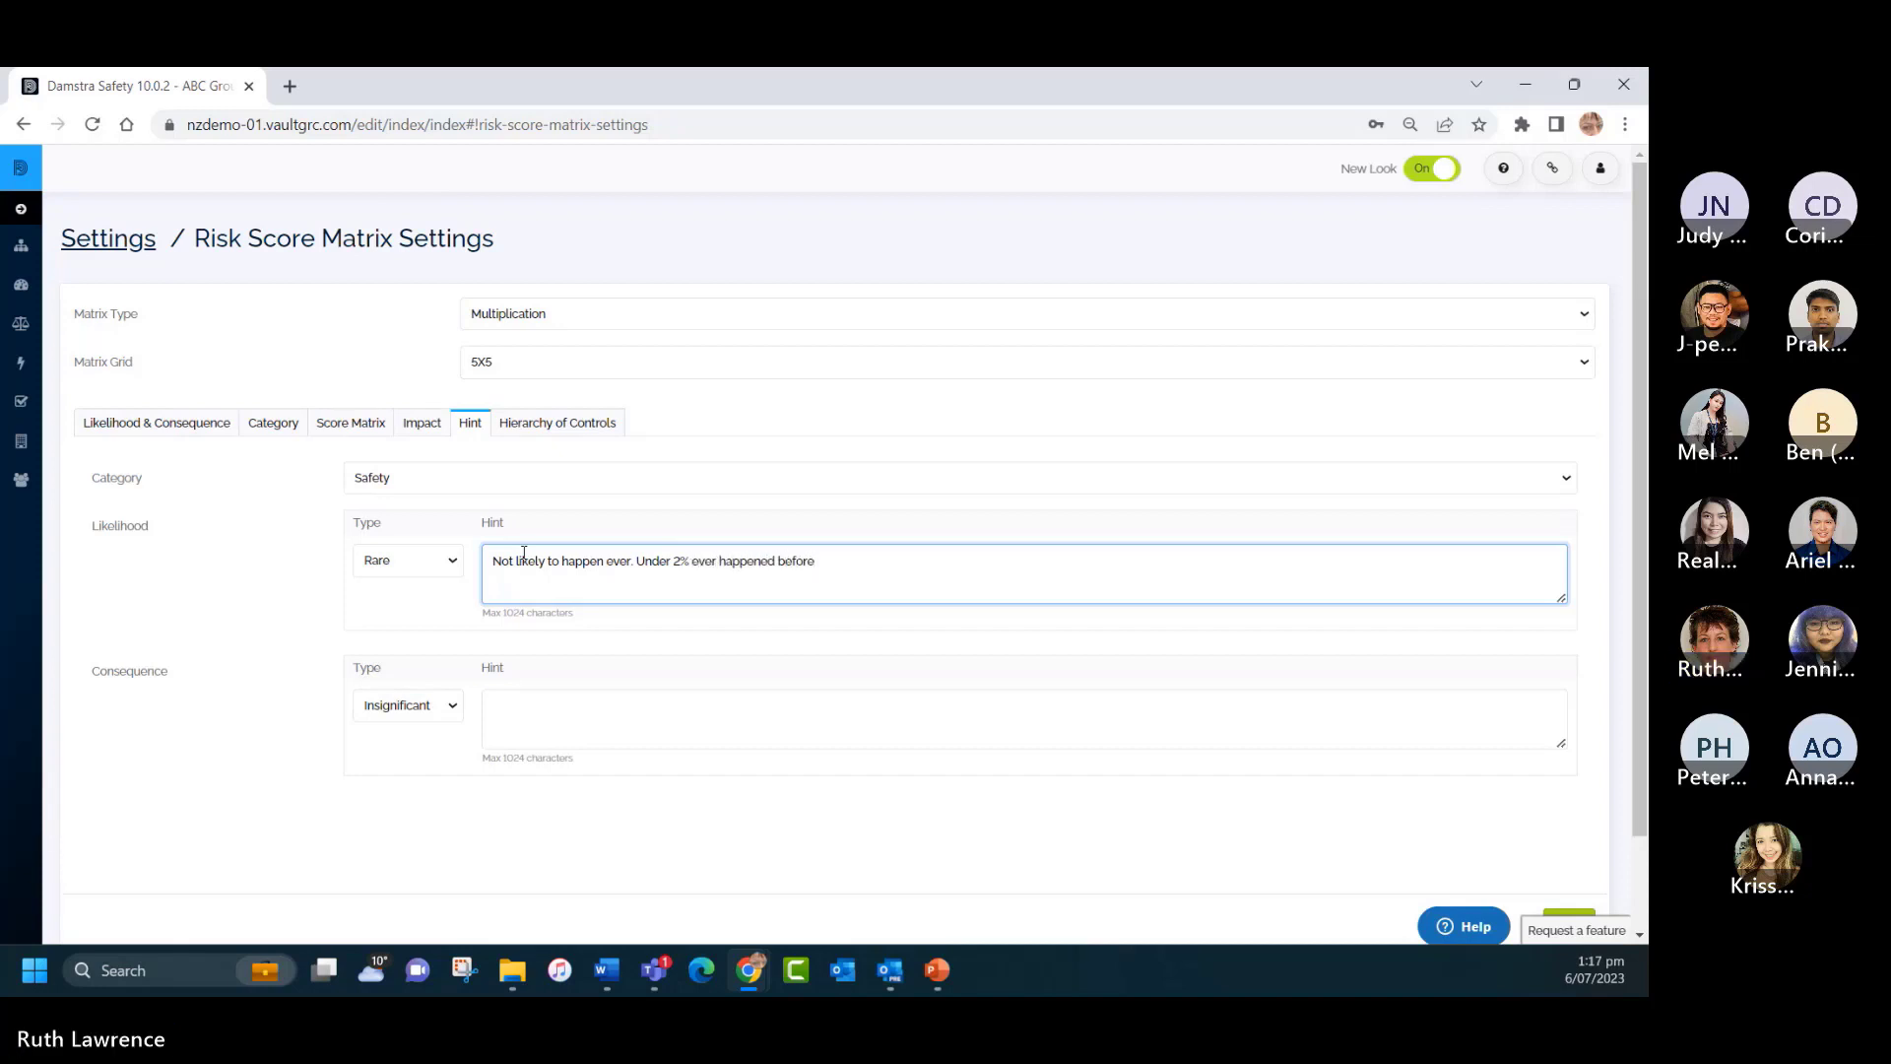
Enter "Minor injury treated with first aid" as the hint for the Insignificant consequence in the Safety category.
{"action": "left_click", "coordinate": [544, 705]}
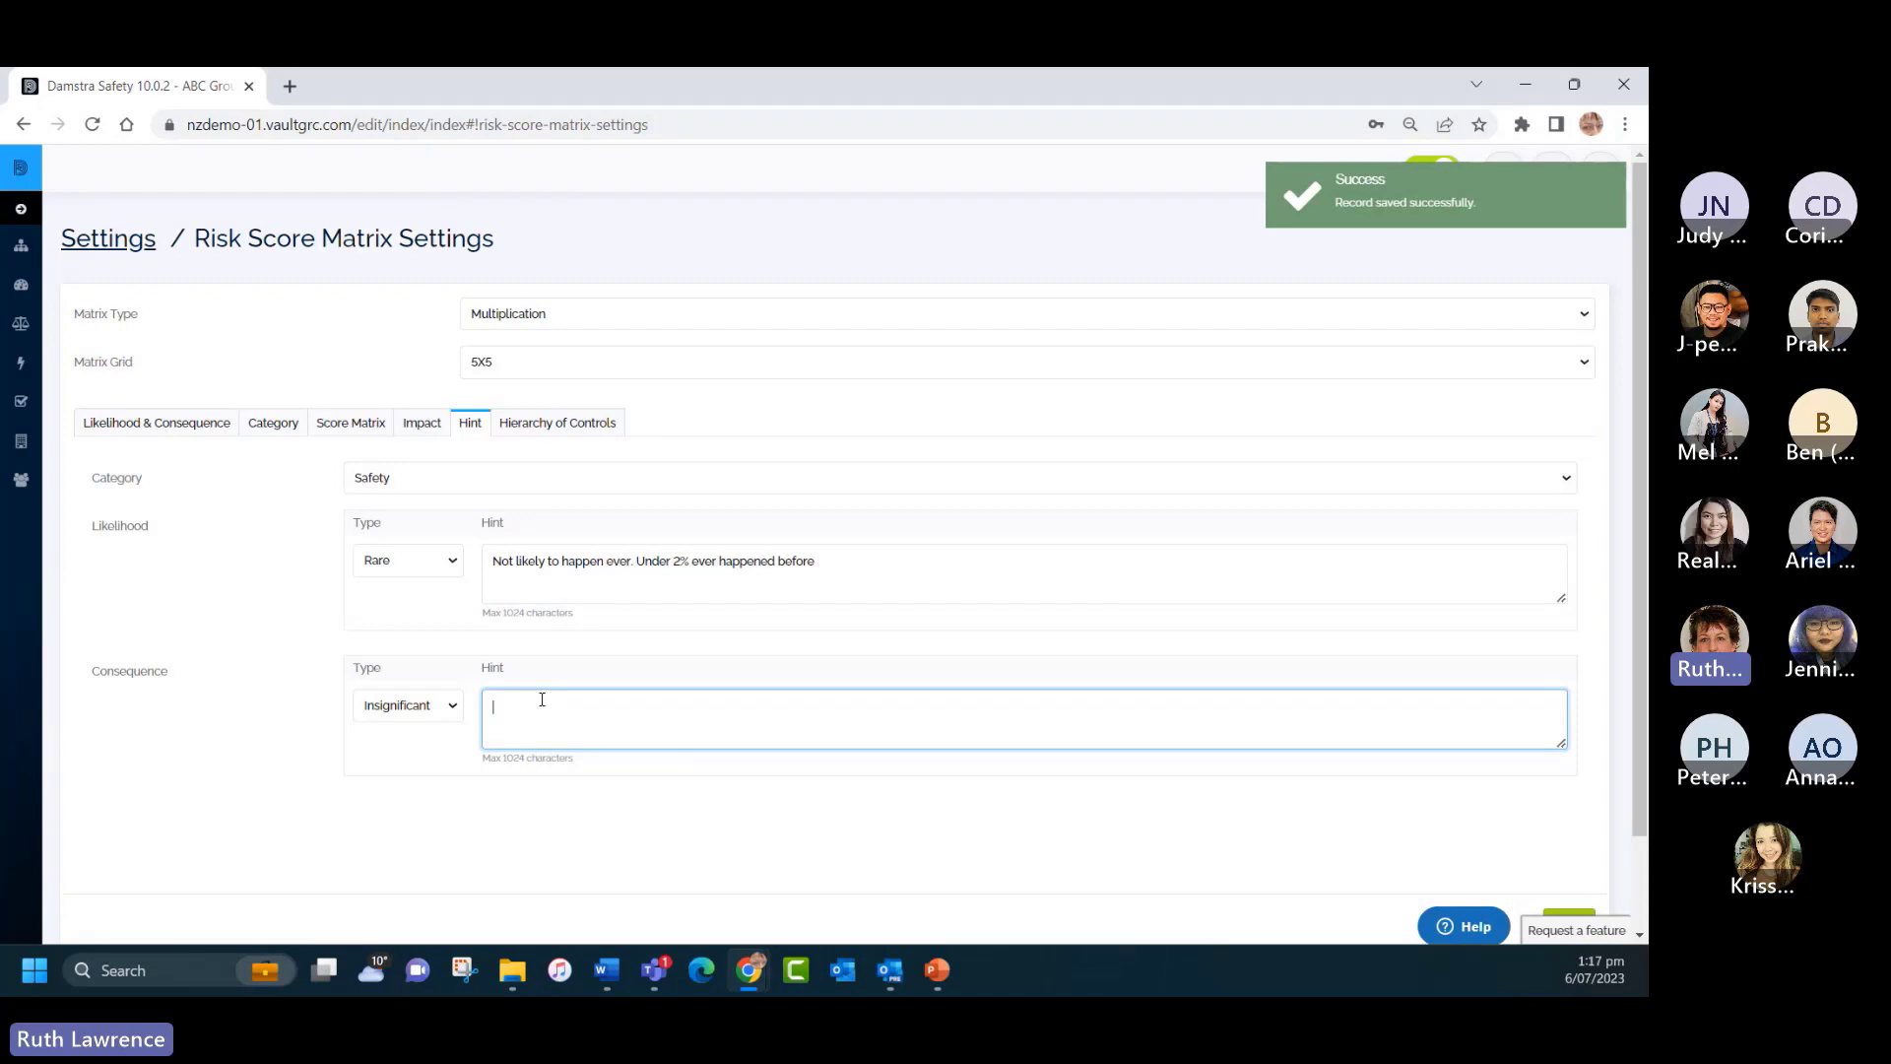
{"action": "type", "text": "Minor"}
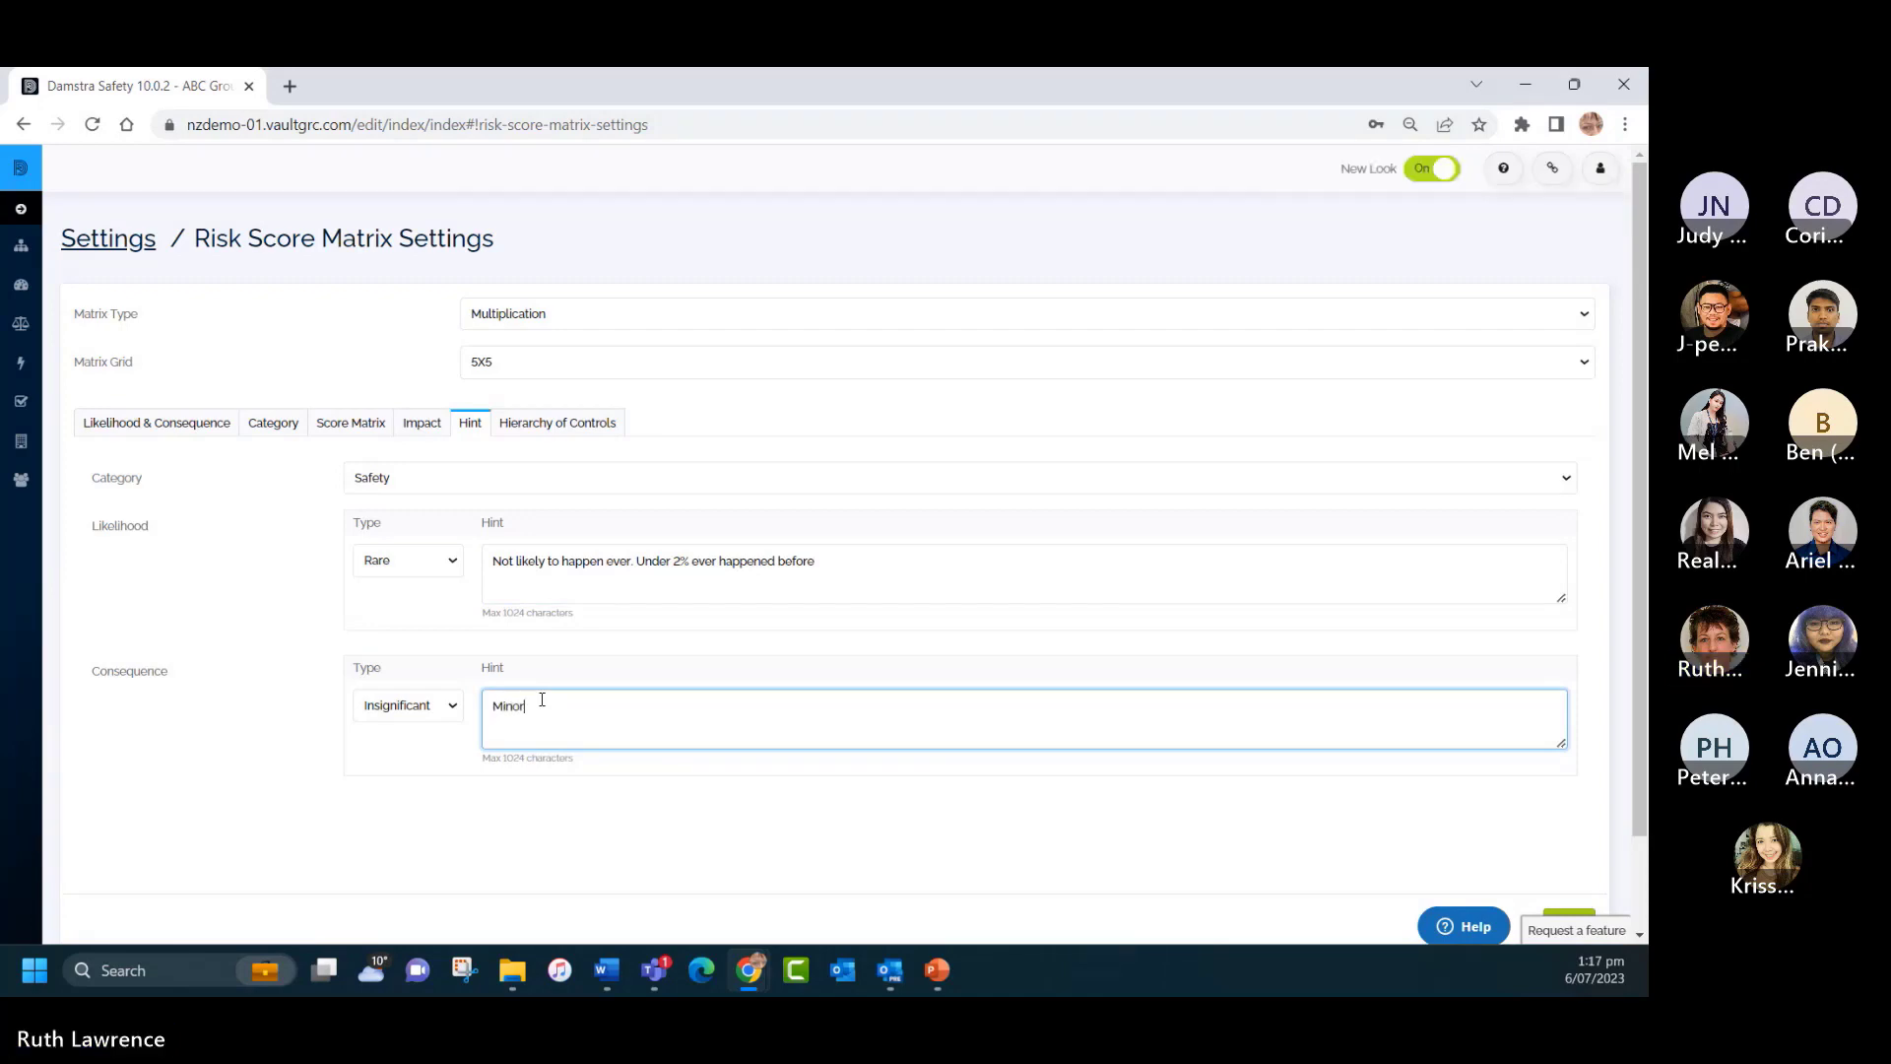
{"action": "type", "text": " injury"}
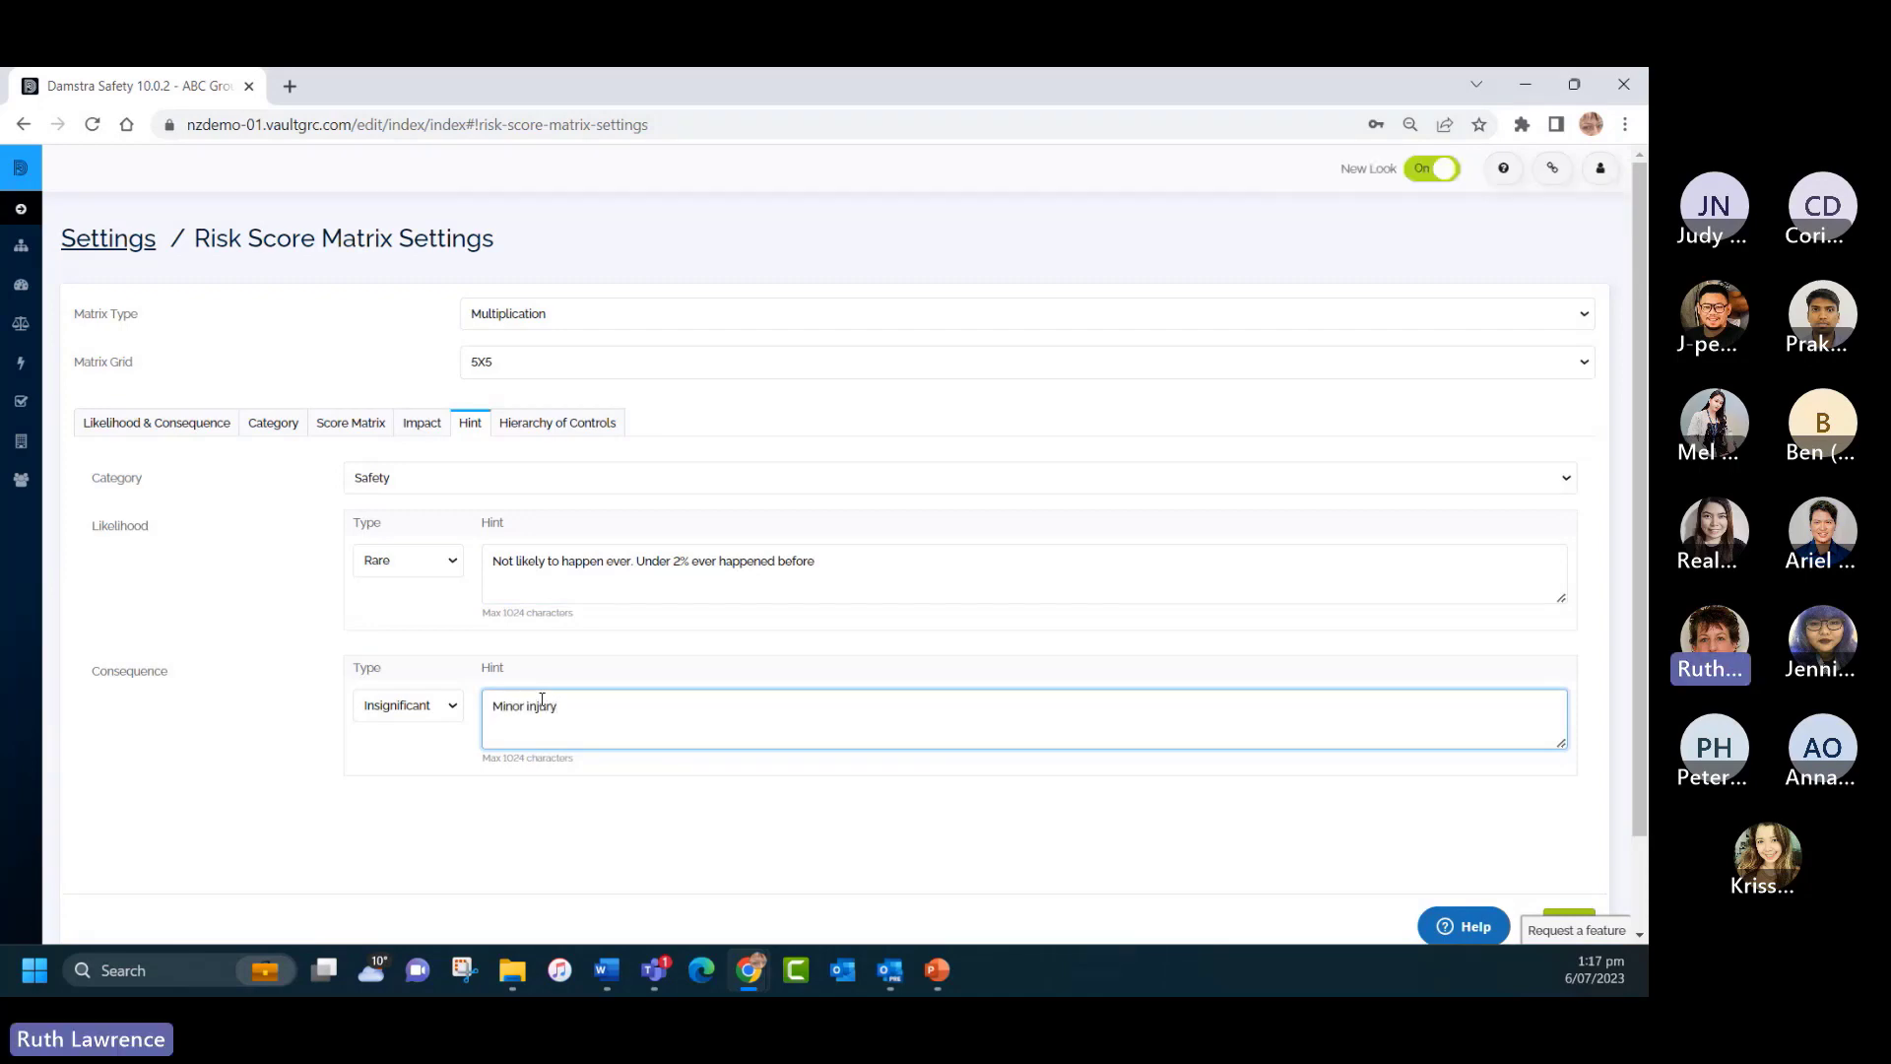
{"action": "type", "text": " treated with first aid"}
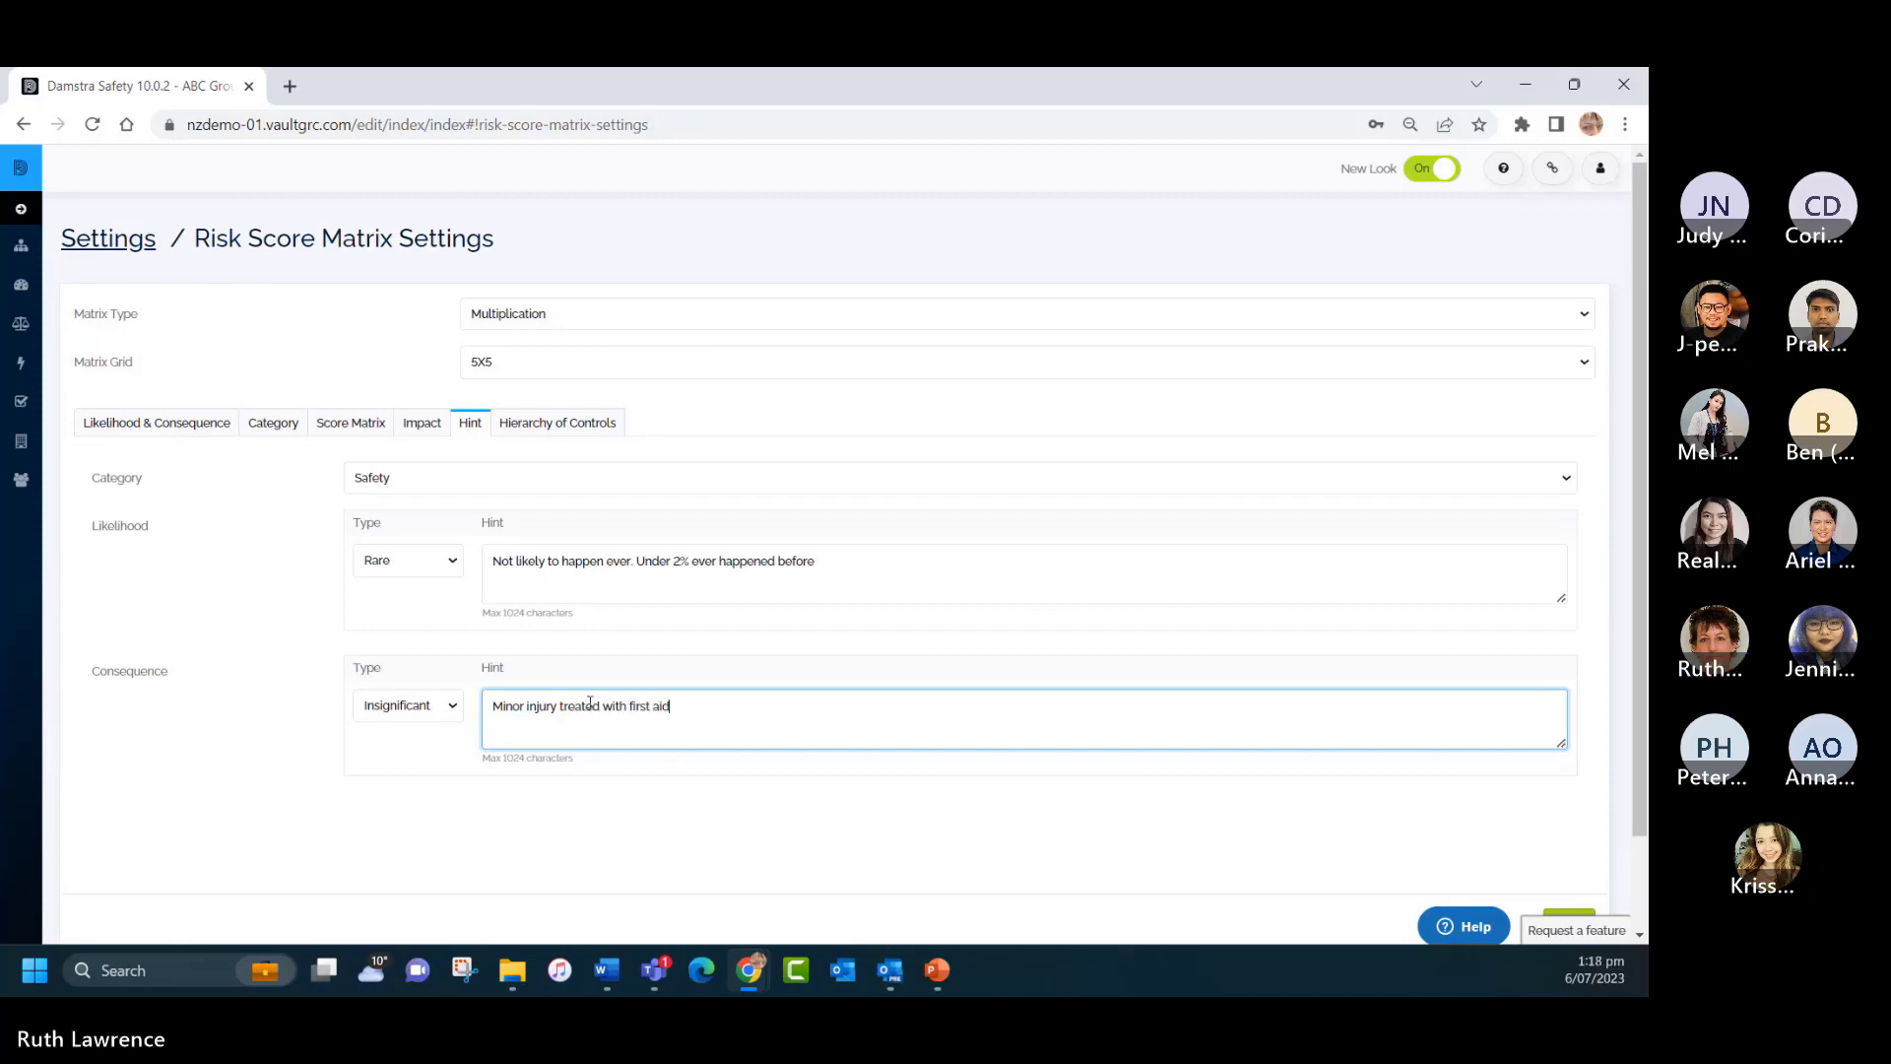
Switch the likelihood type in the Safety hints to Unlikely to view its hint.
{"action": "scroll", "coordinate": [590, 702], "scroll_direction": "down", "scroll_amount": 1}
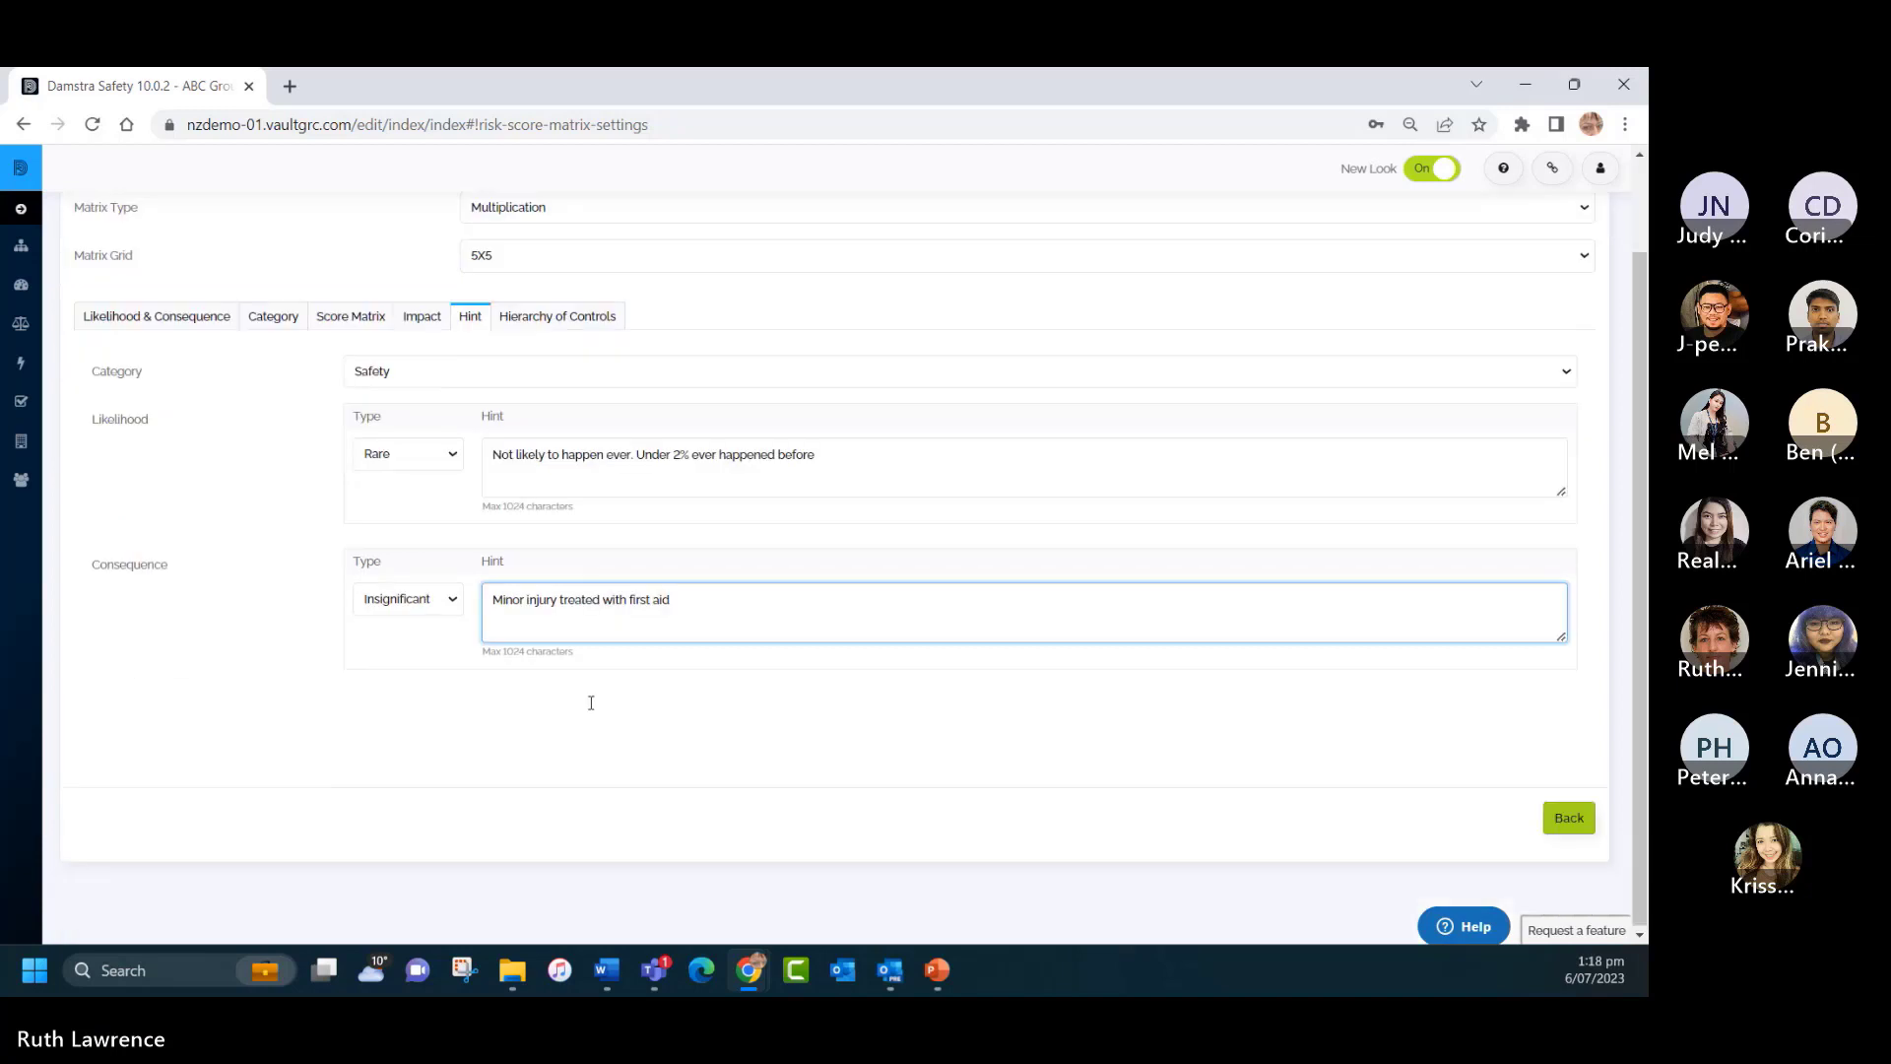
{"action": "left_click", "coordinate": [454, 458]}
{"action": "left_click", "coordinate": [404, 489]}
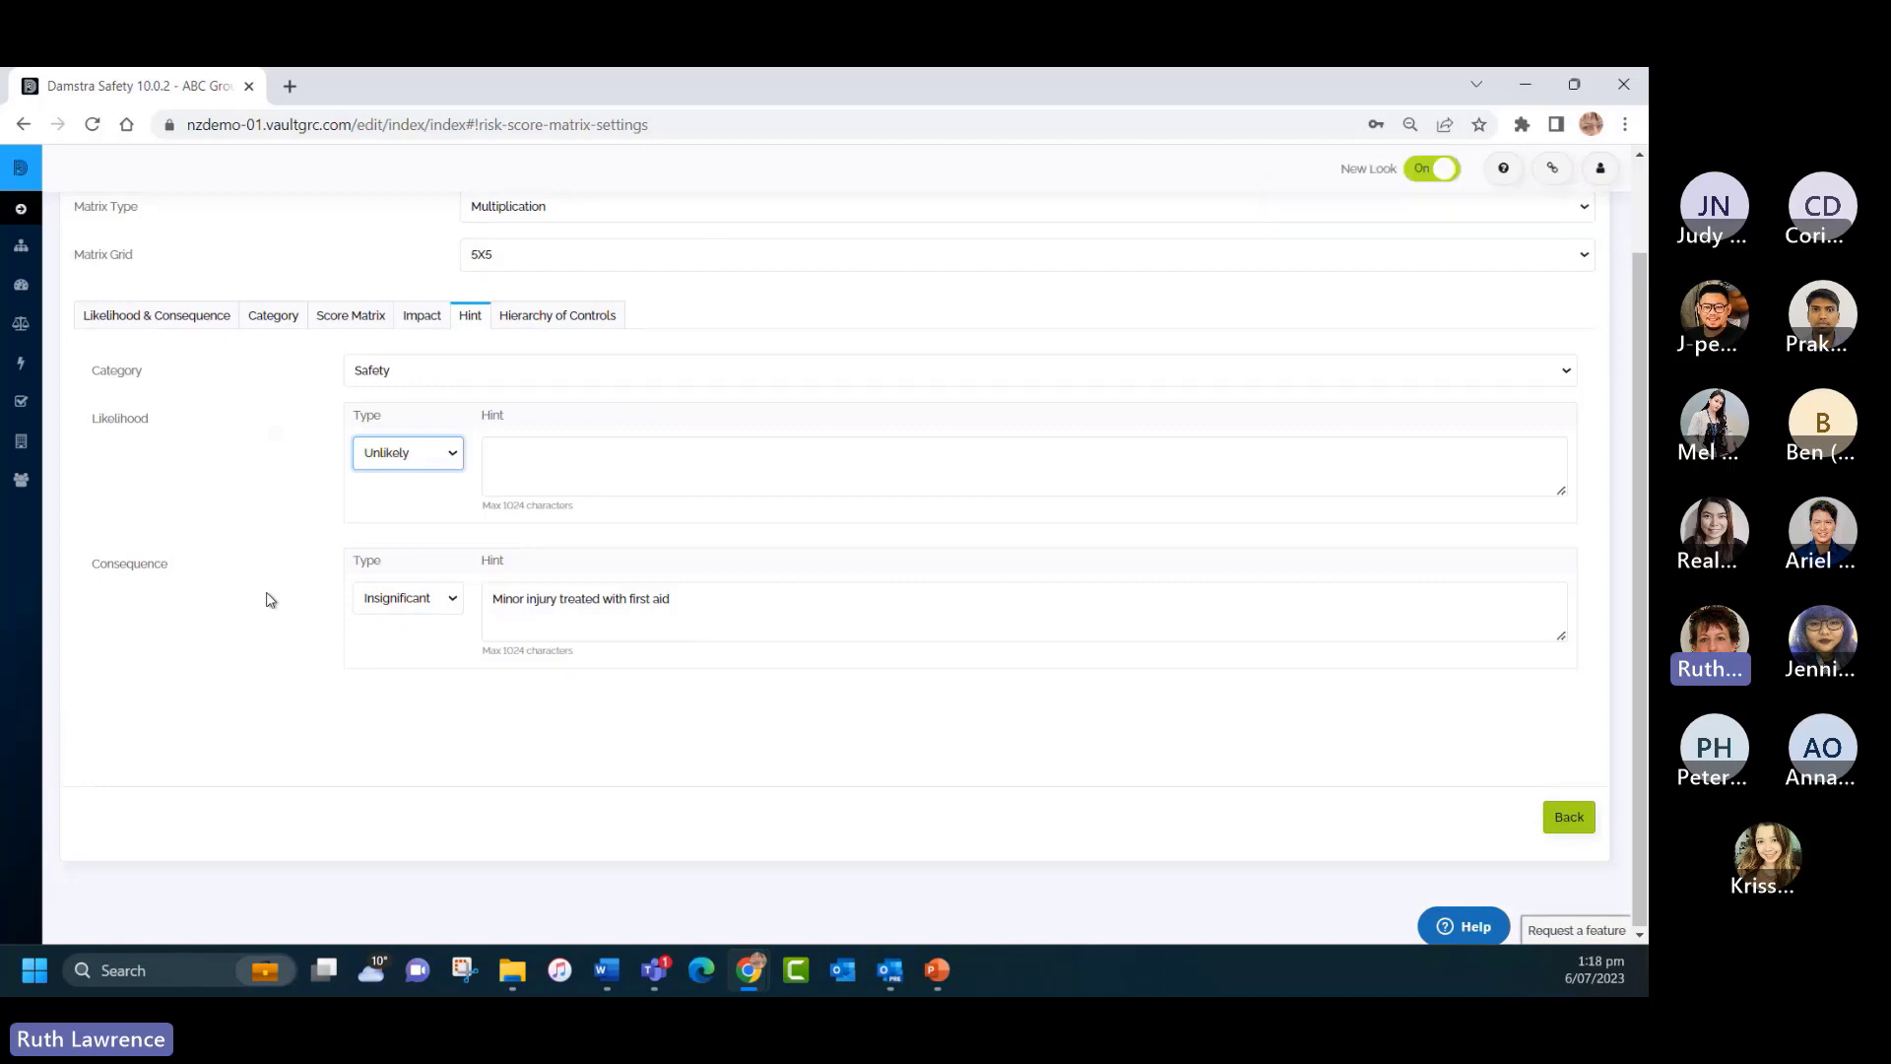
{"action": "scroll", "coordinate": [264, 605], "scroll_direction": "up", "scroll_amount": 1}
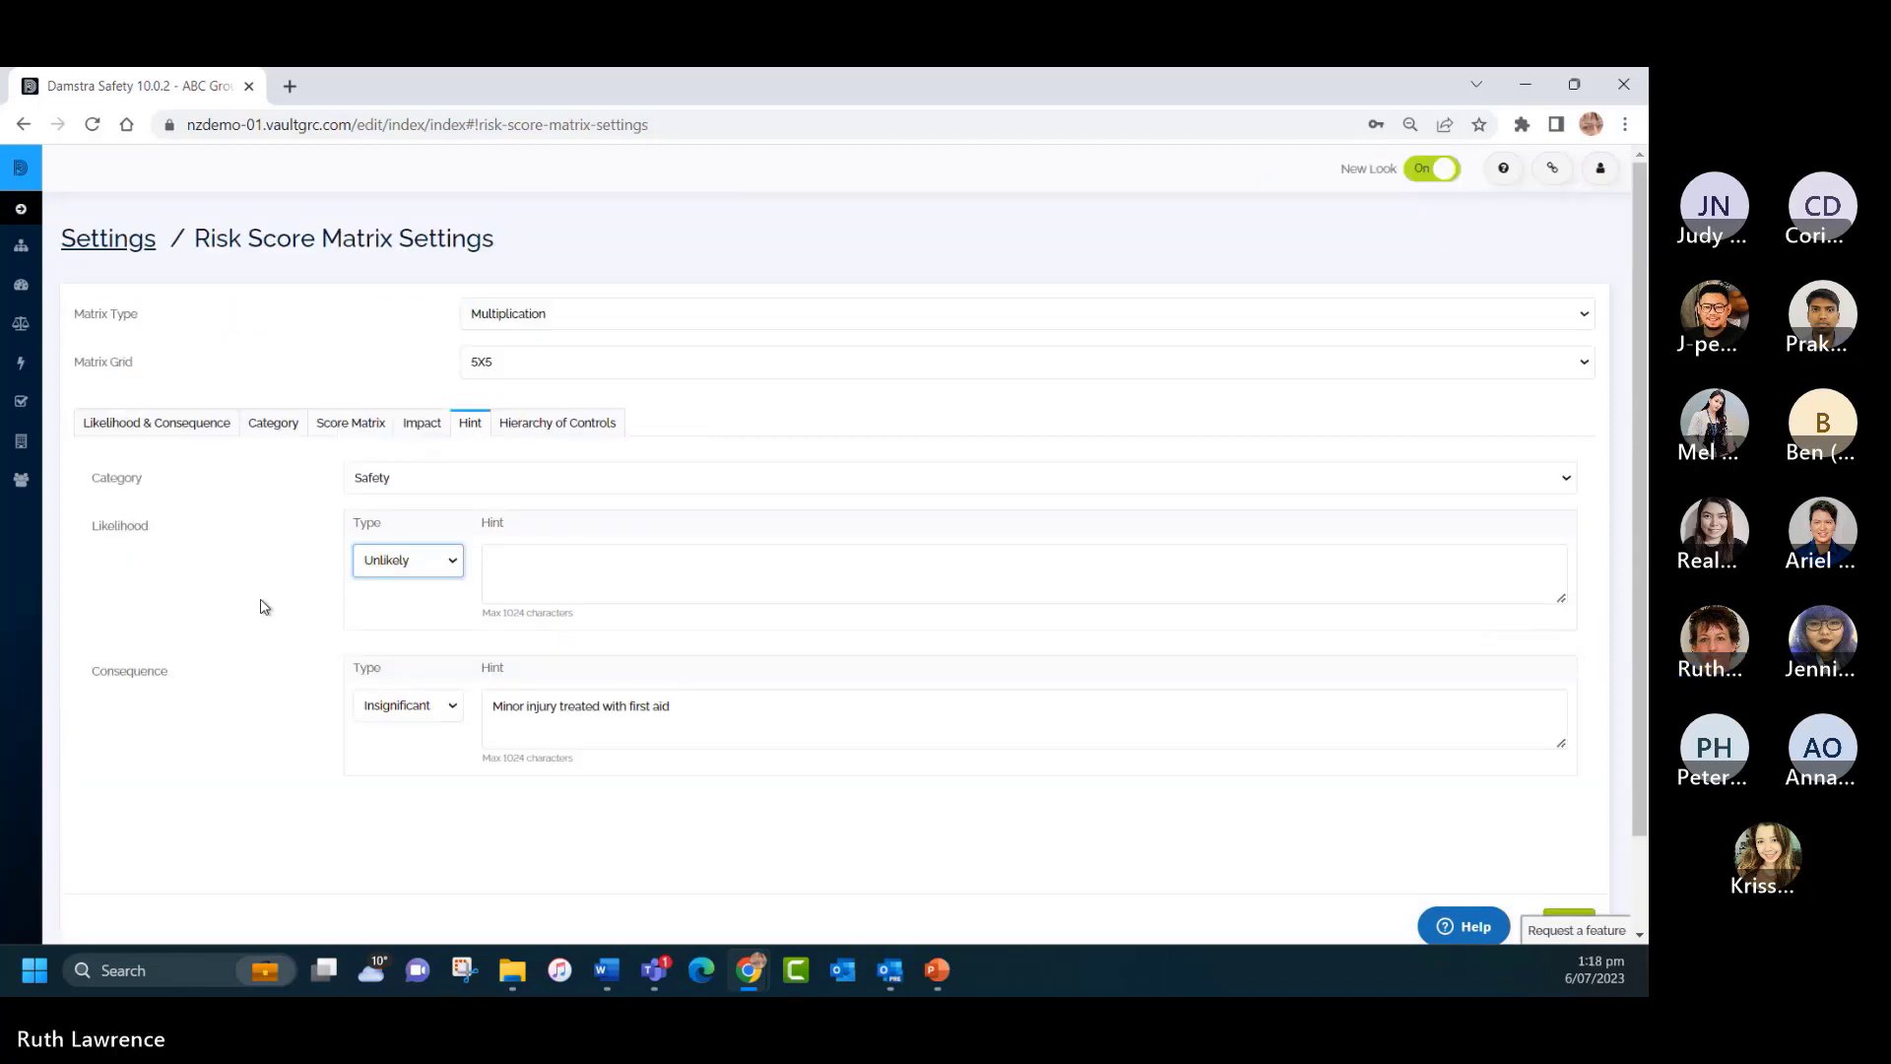
Open the Hierarchy of Controls settings and review the image and the description of each control level.
{"action": "left_click", "coordinate": [579, 426]}
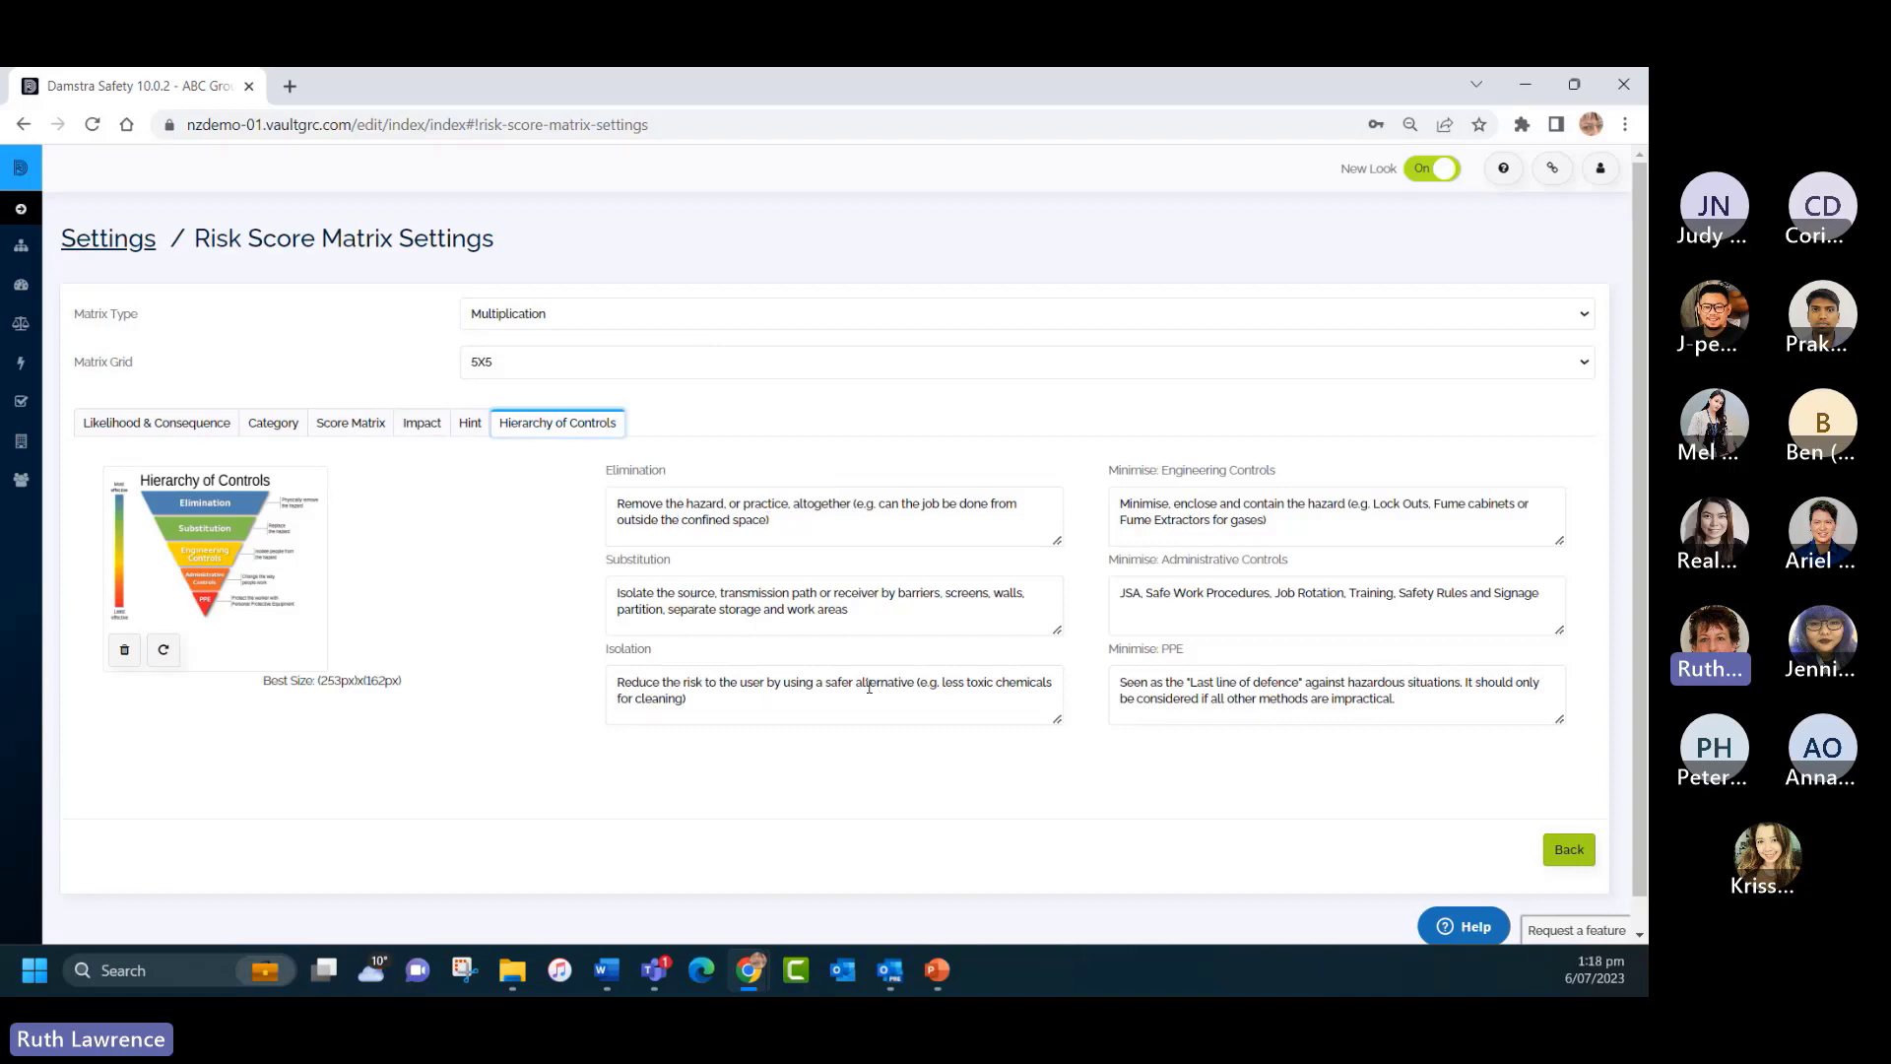
{"action": "scroll", "coordinate": [869, 687], "scroll_direction": "down", "scroll_amount": 1}
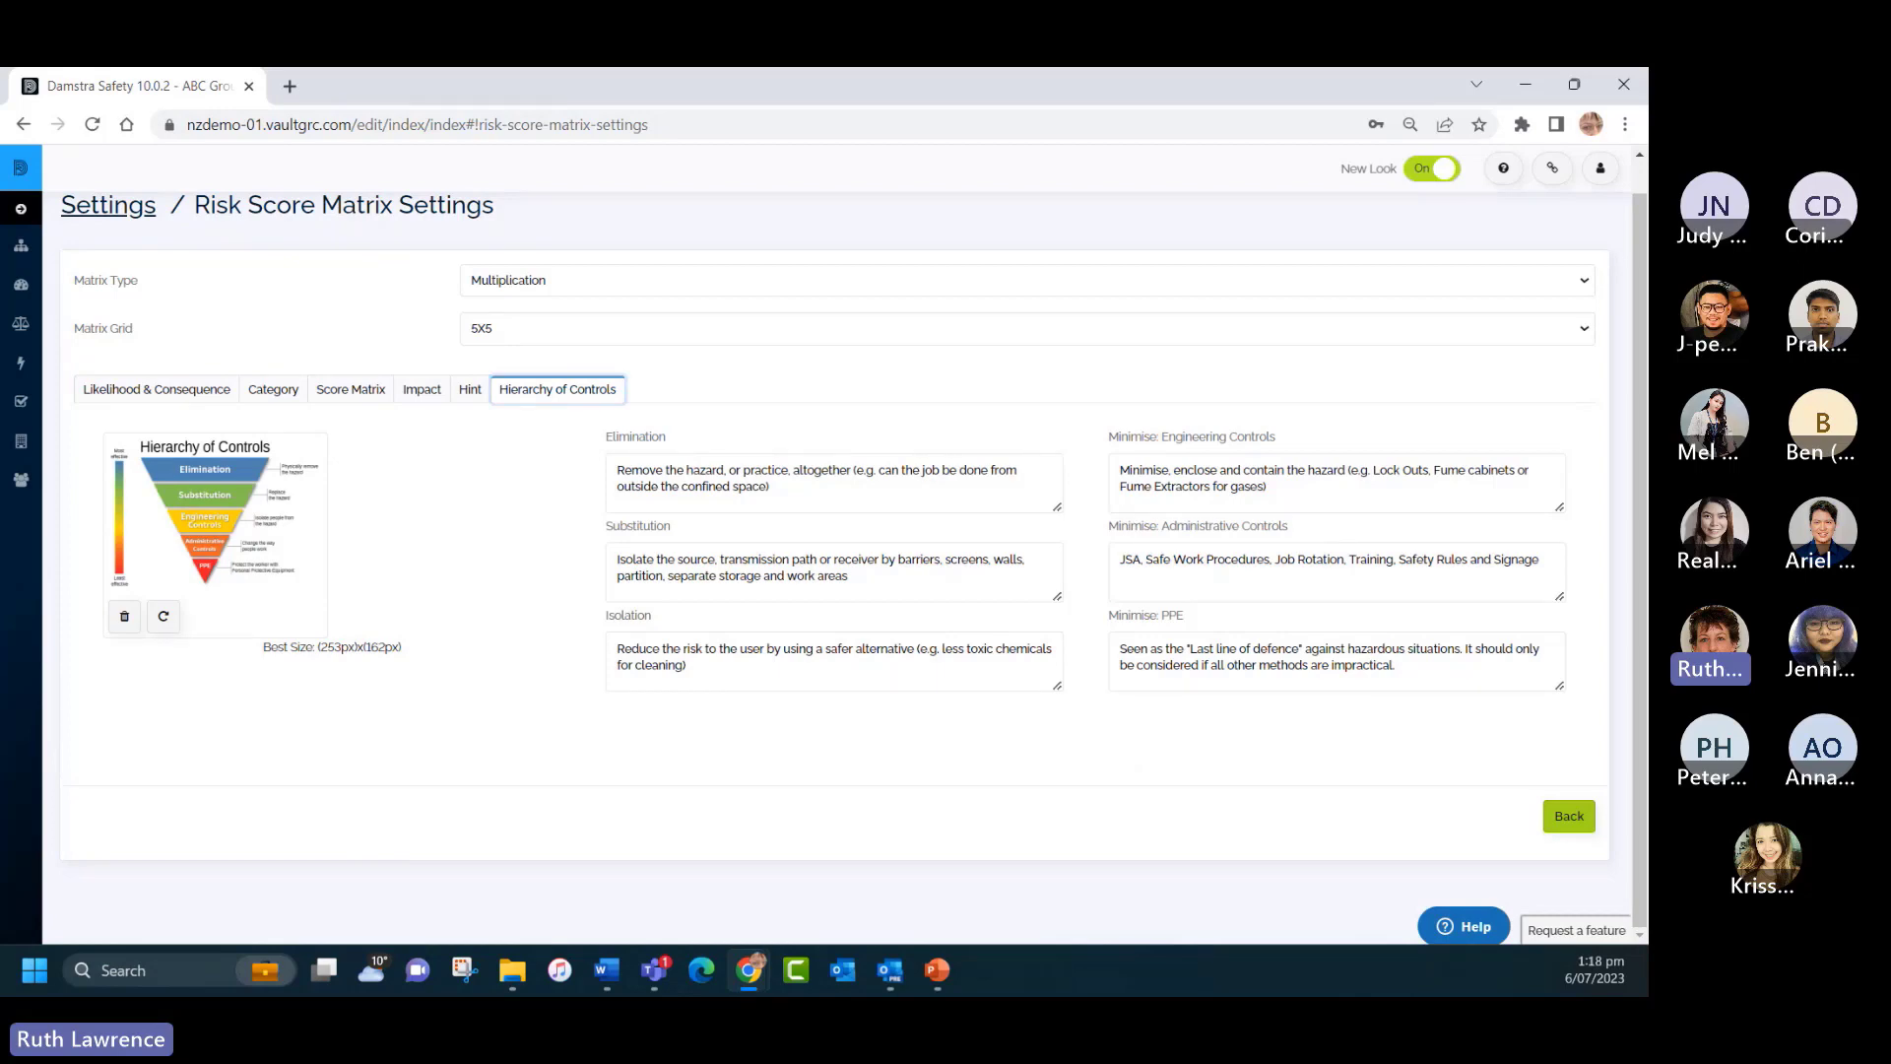
Add a custom tag named "Store Risk" for the Risk Assessment WHS area and save it.
{"action": "left_click", "coordinate": [115, 210]}
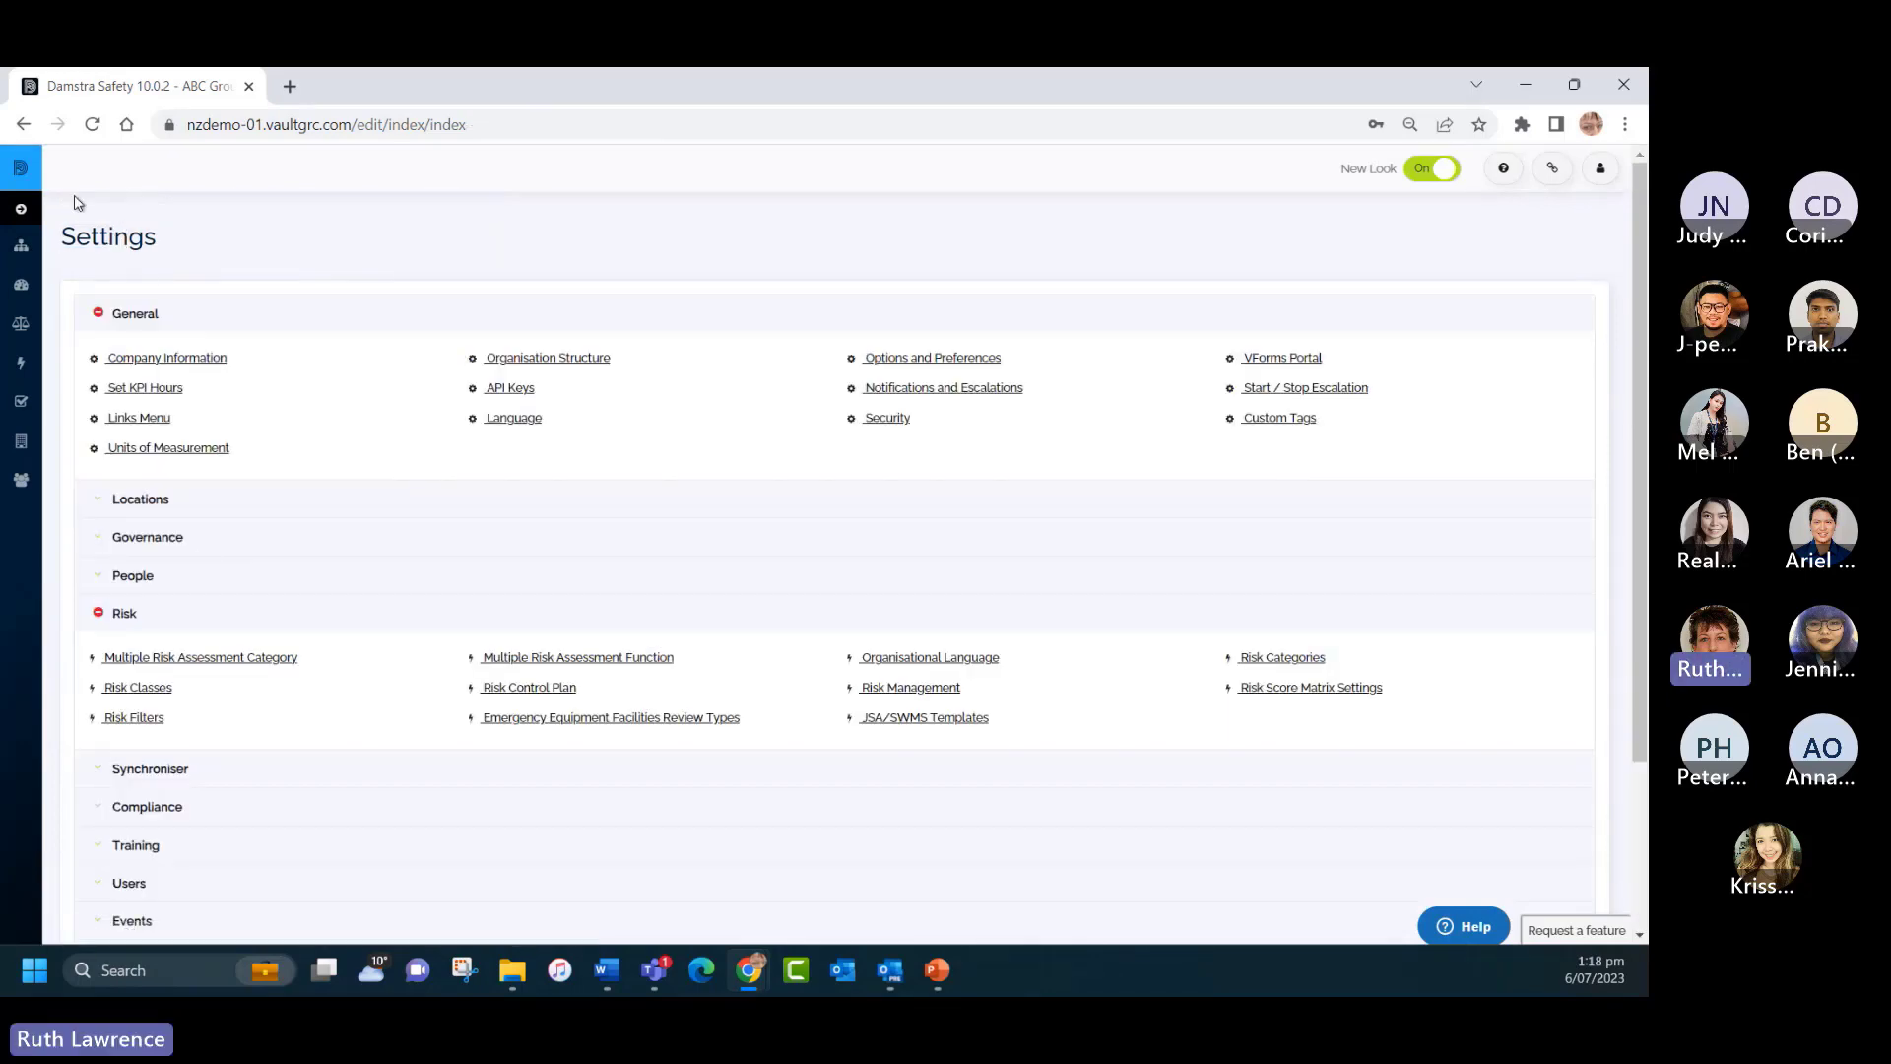
{"action": "left_click", "coordinate": [1264, 419]}
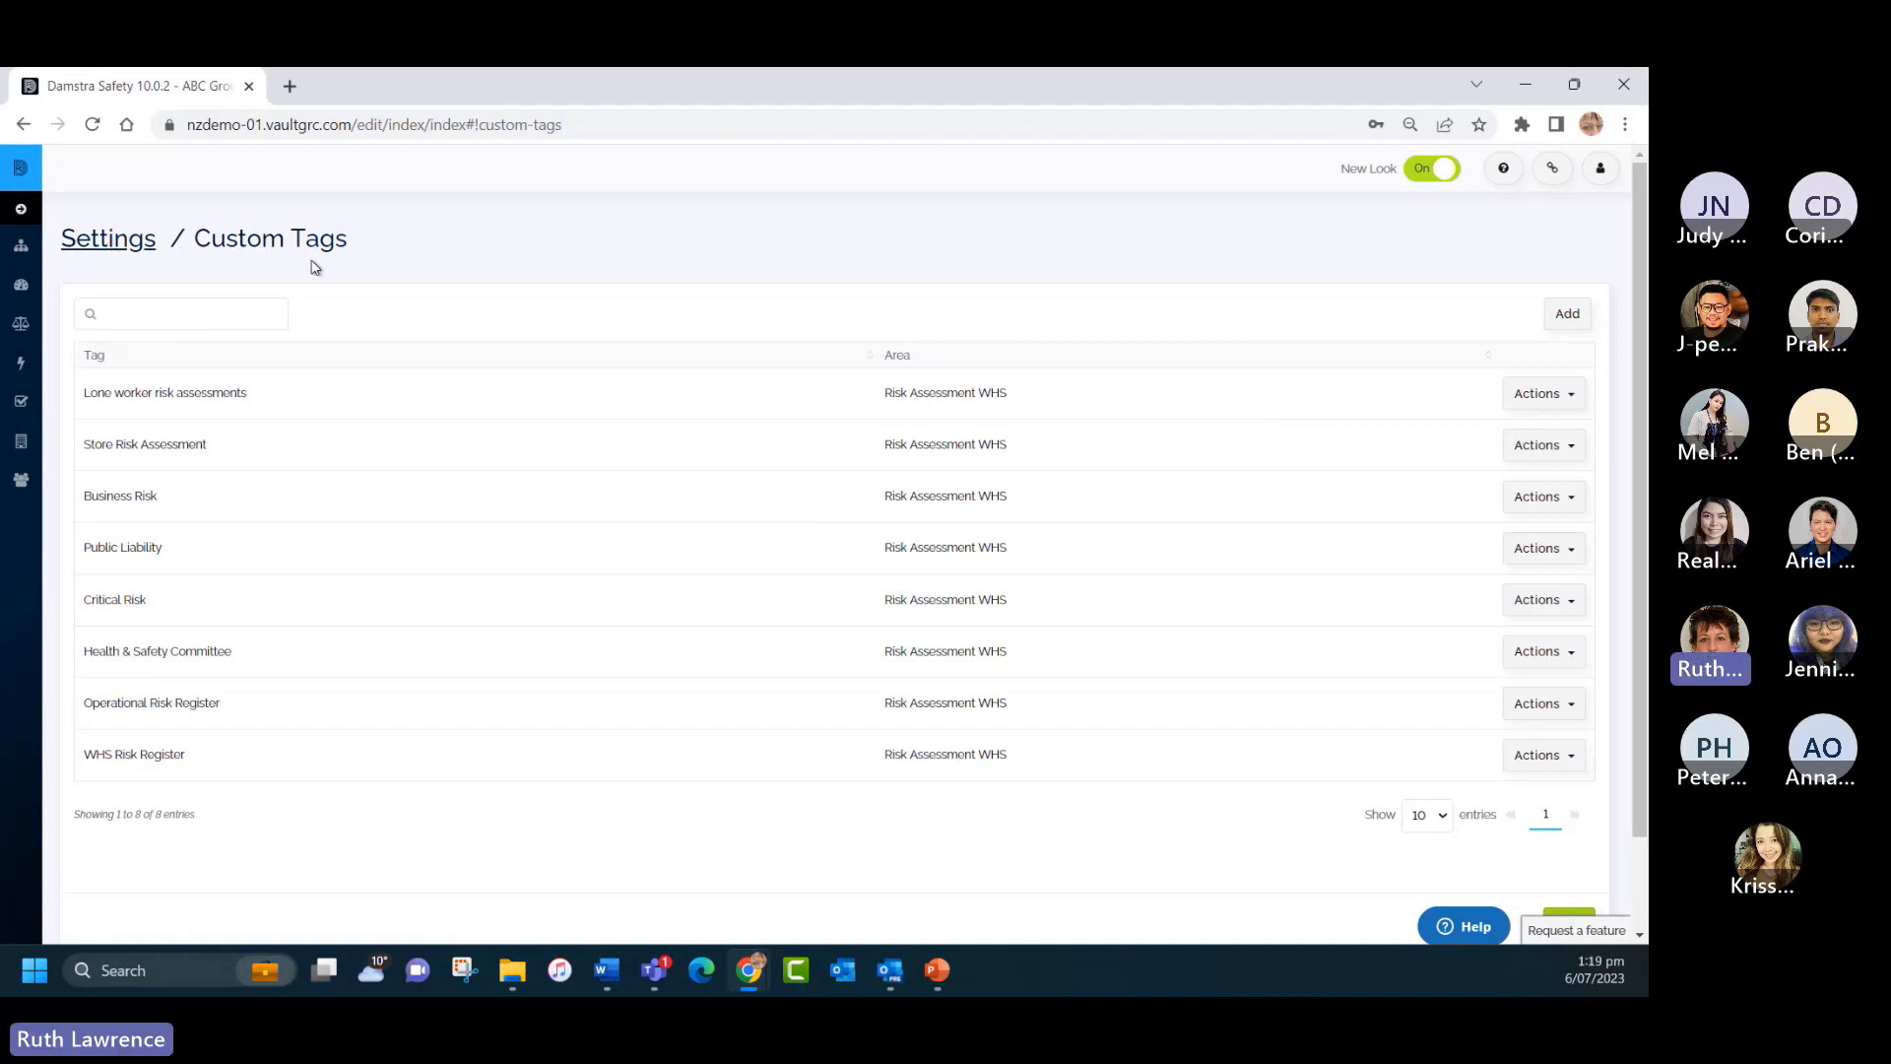
{"action": "left_click", "coordinate": [1567, 314]}
{"action": "left_click", "coordinate": [677, 246]}
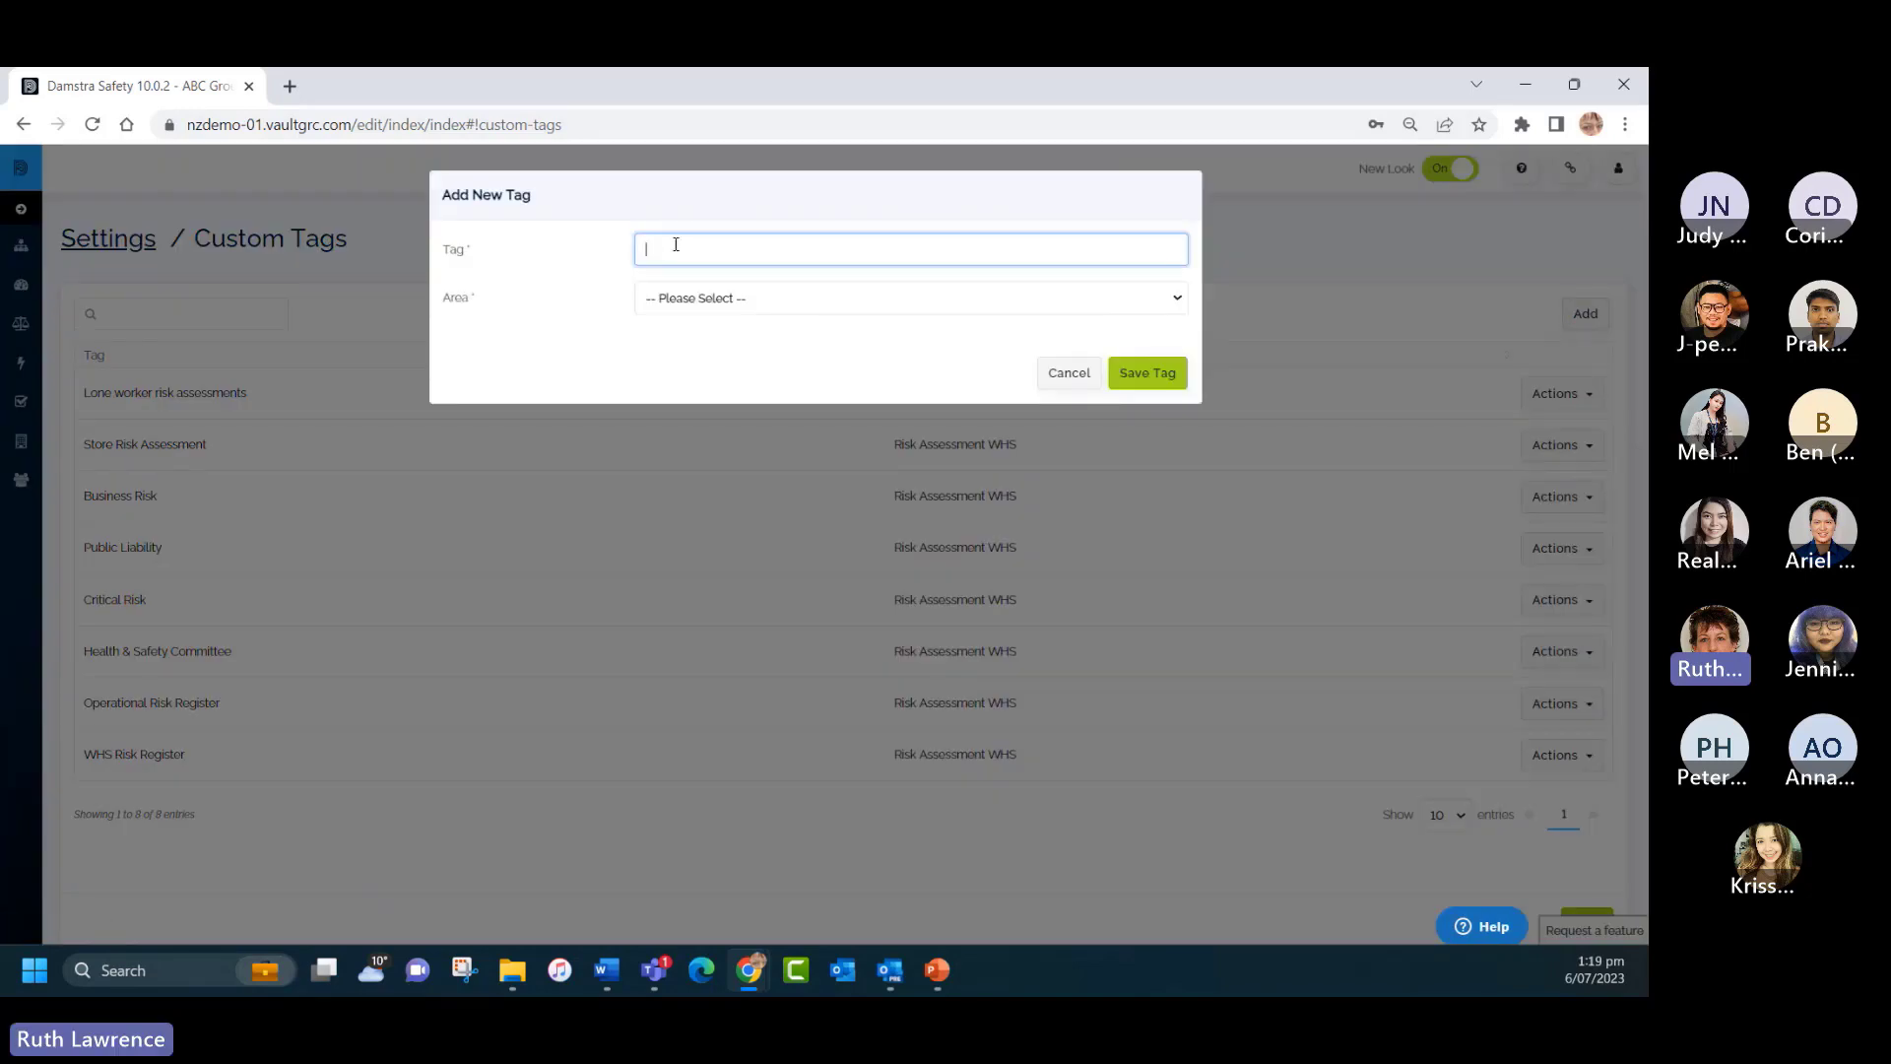
{"action": "type", "text": "Store Risk"}
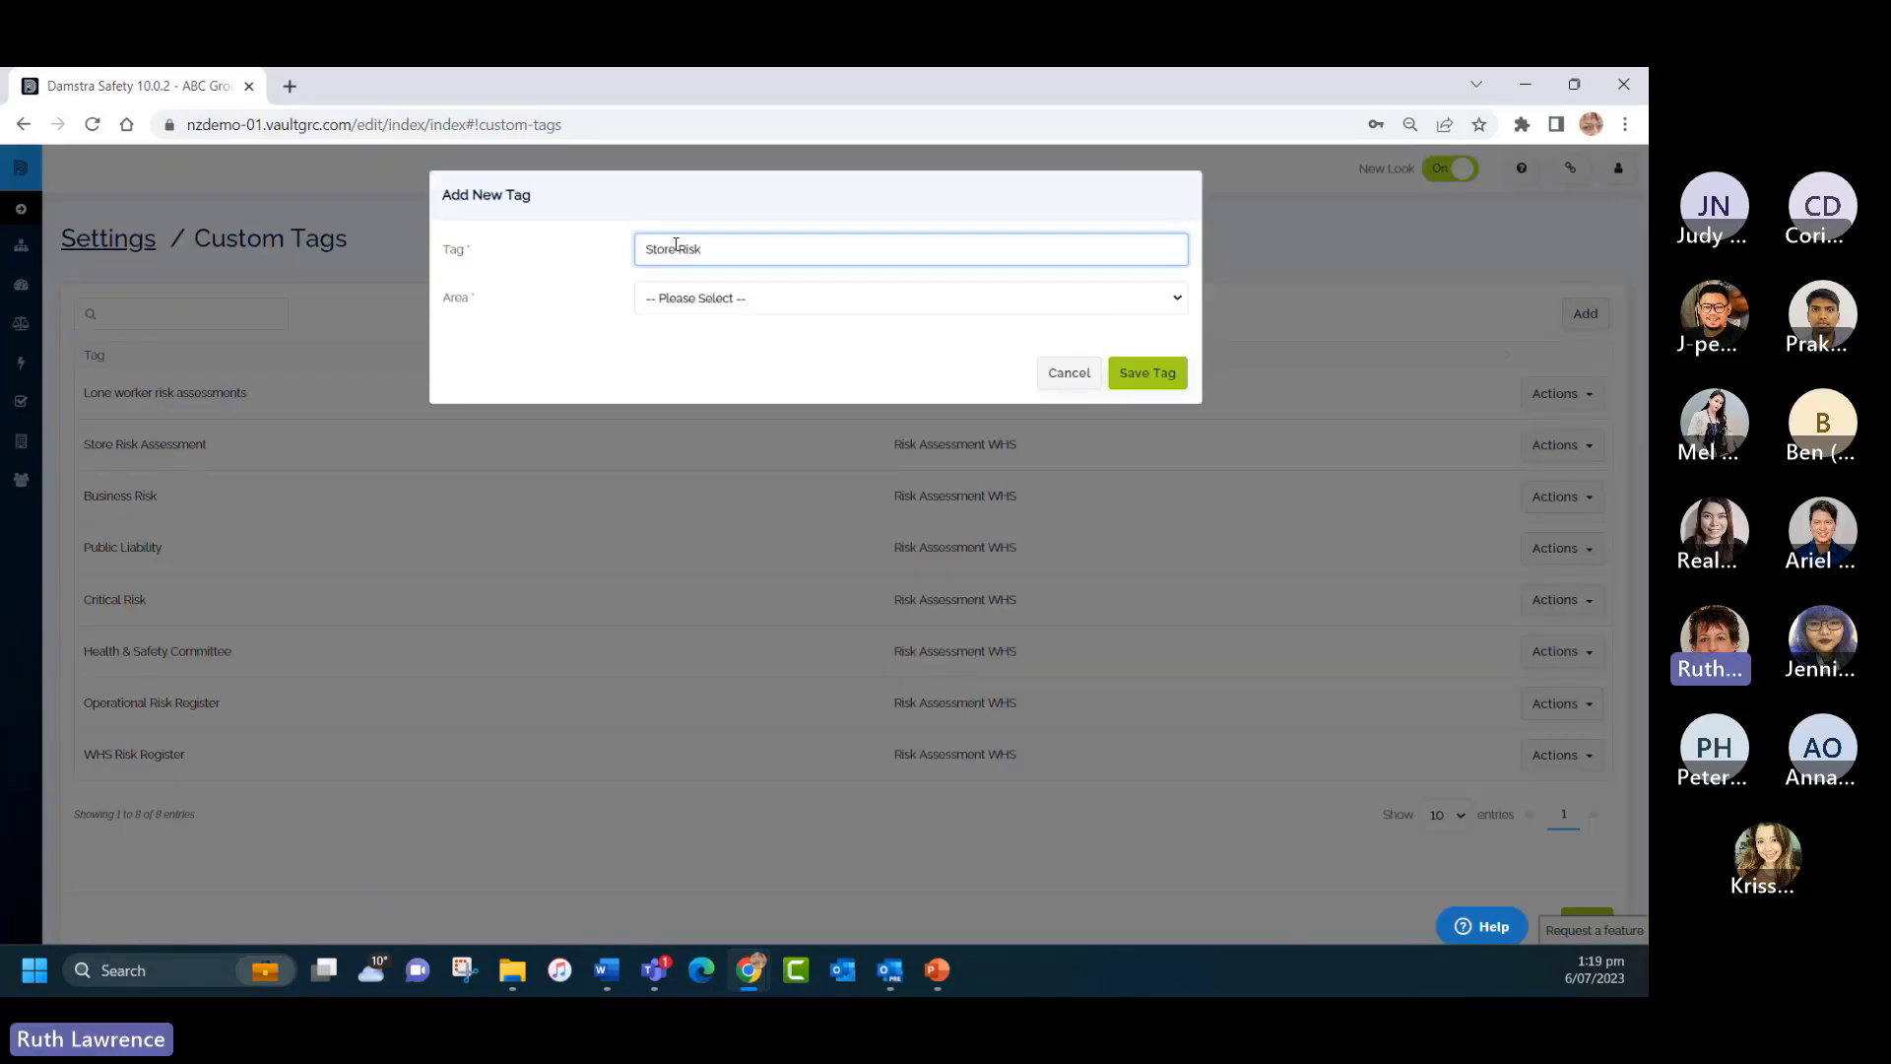
{"action": "left_click", "coordinate": [705, 299]}
{"action": "left_click", "coordinate": [707, 338]}
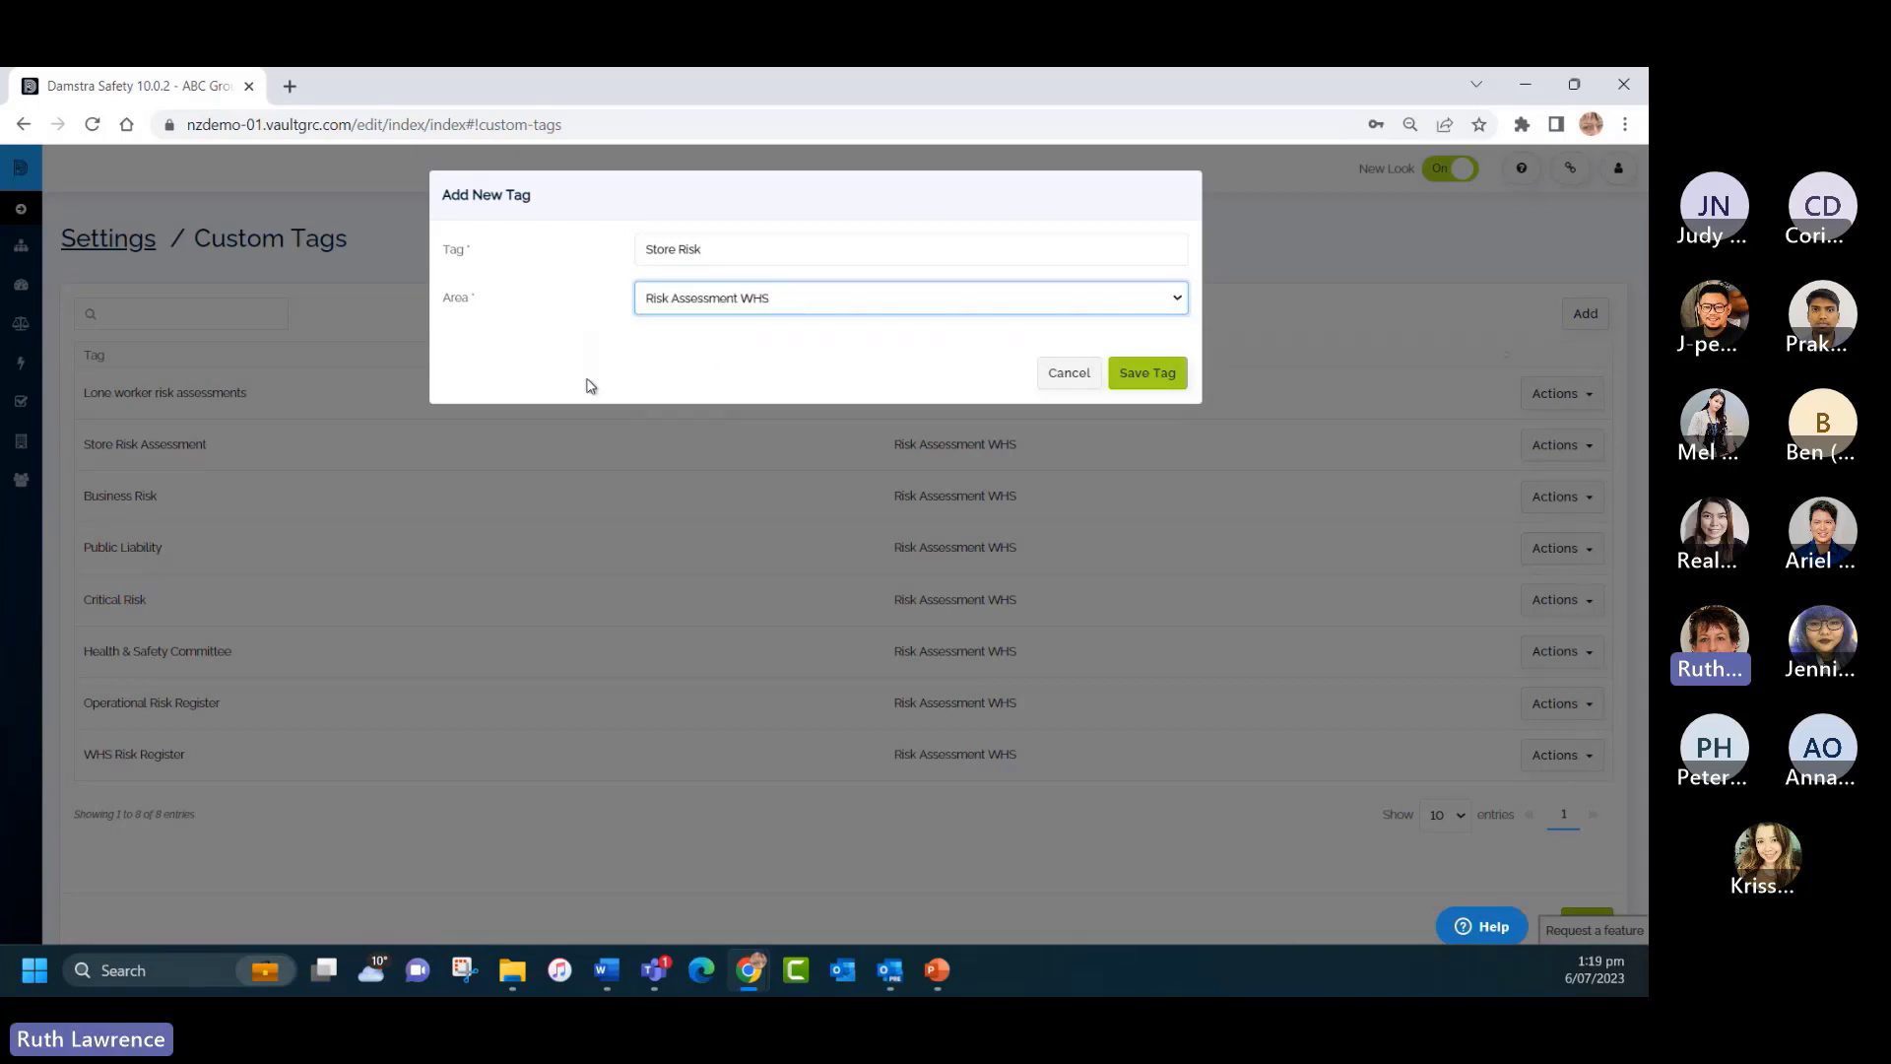
{"action": "left_click", "coordinate": [1143, 376]}
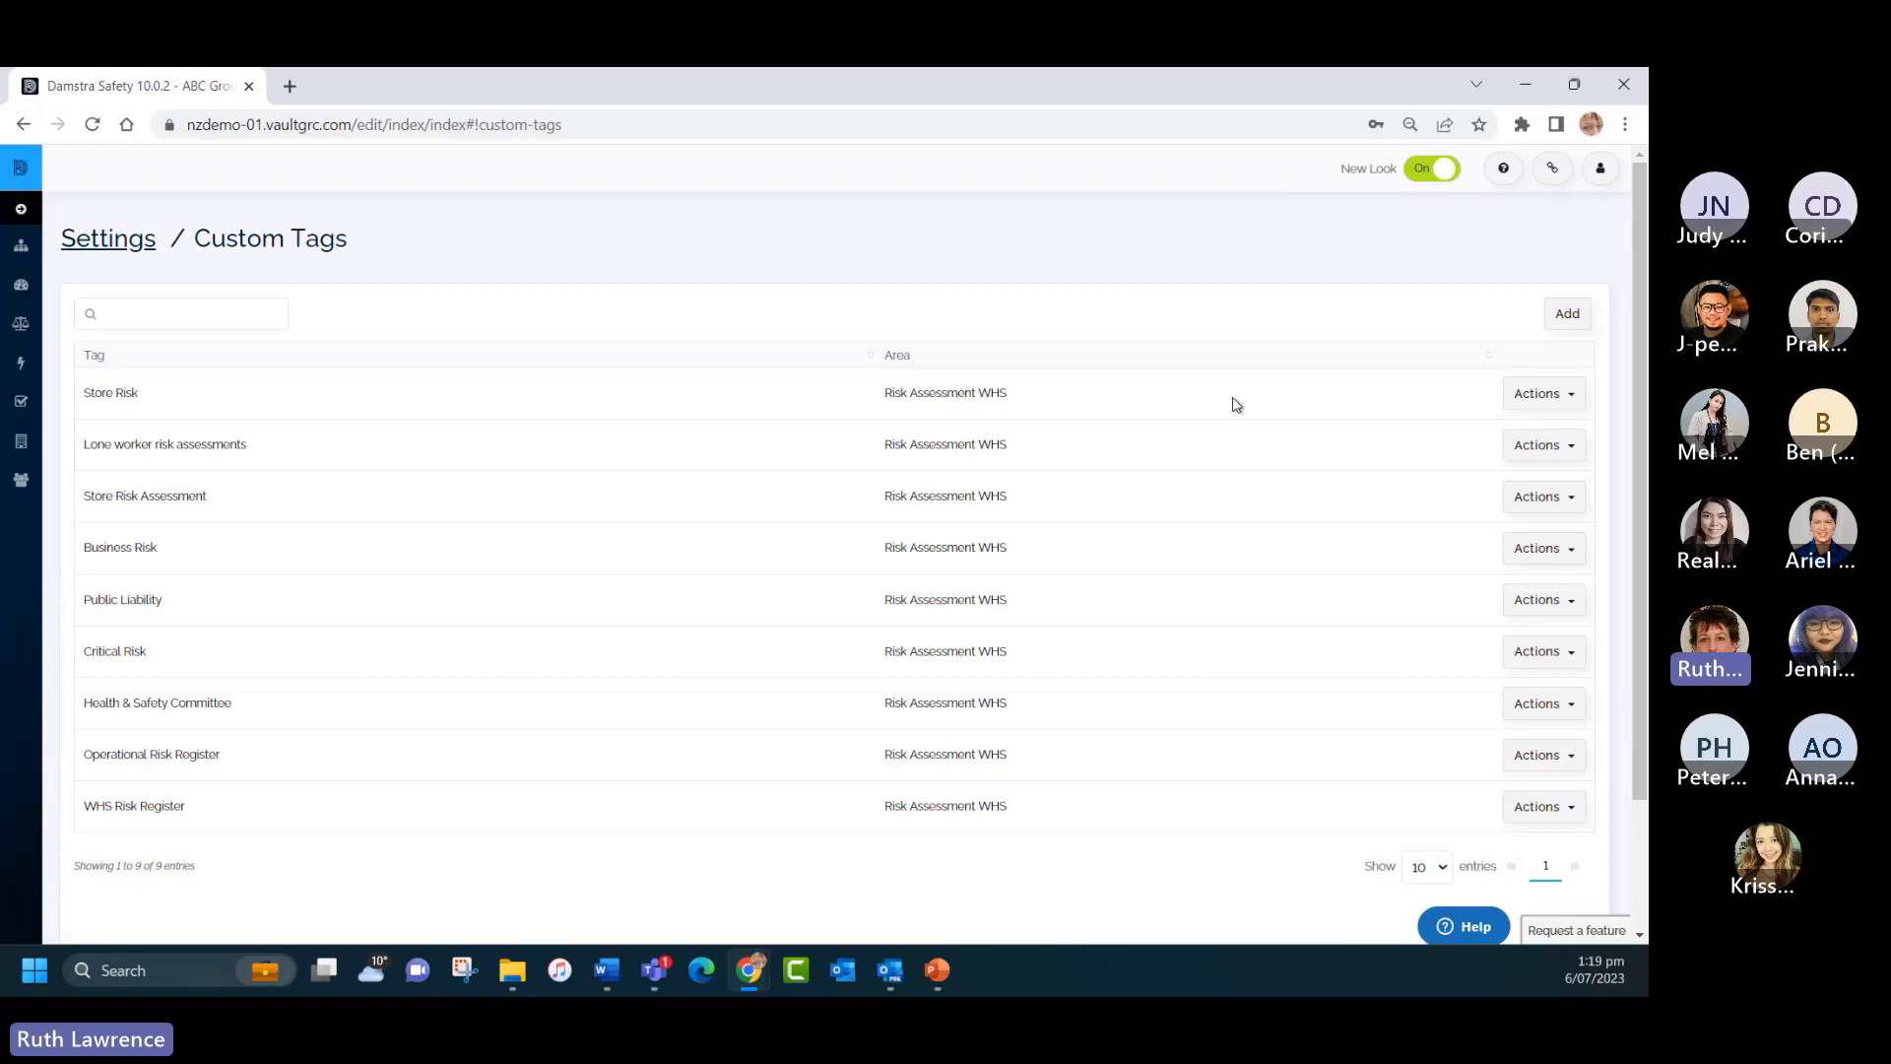
Add a custom tag named "Offshore" with Risk Assessment WHS as its area and save it.
{"action": "left_click", "coordinate": [1566, 314]}
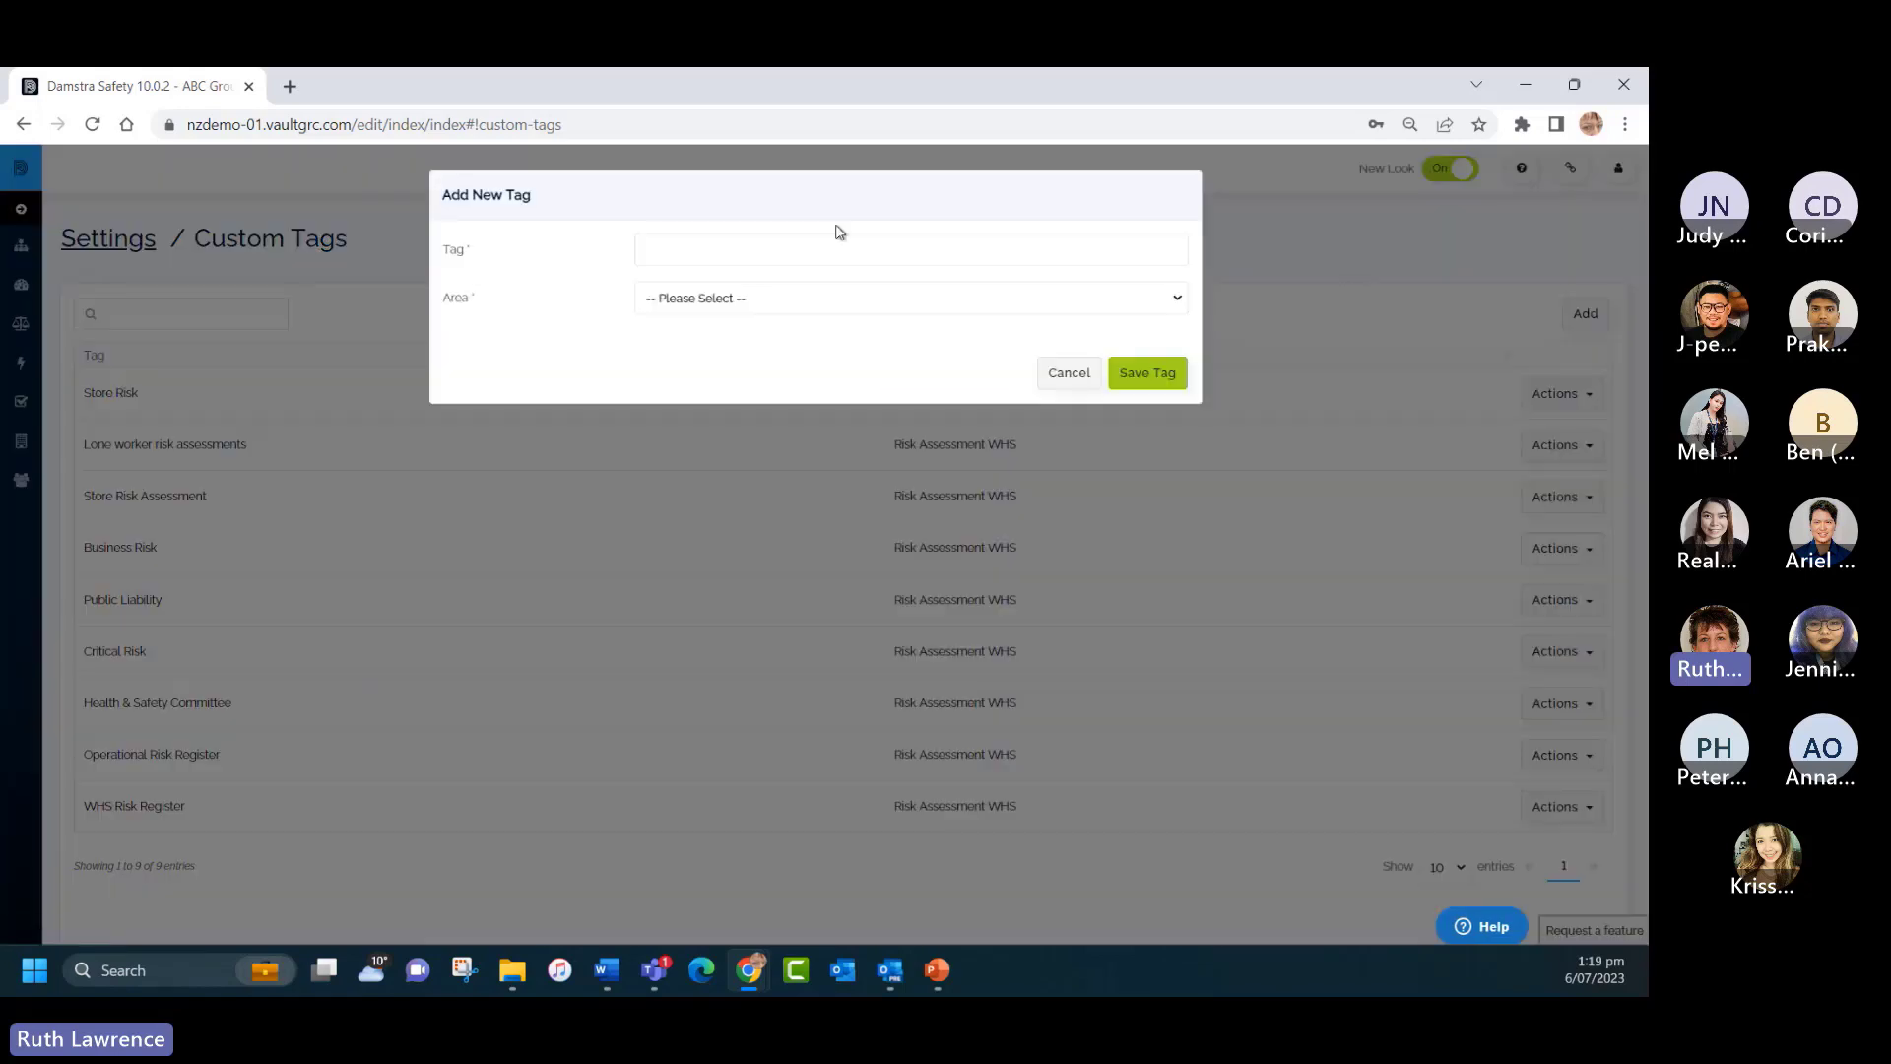
{"action": "left_click", "coordinate": [704, 253]}
{"action": "type", "text": "Offshore"}
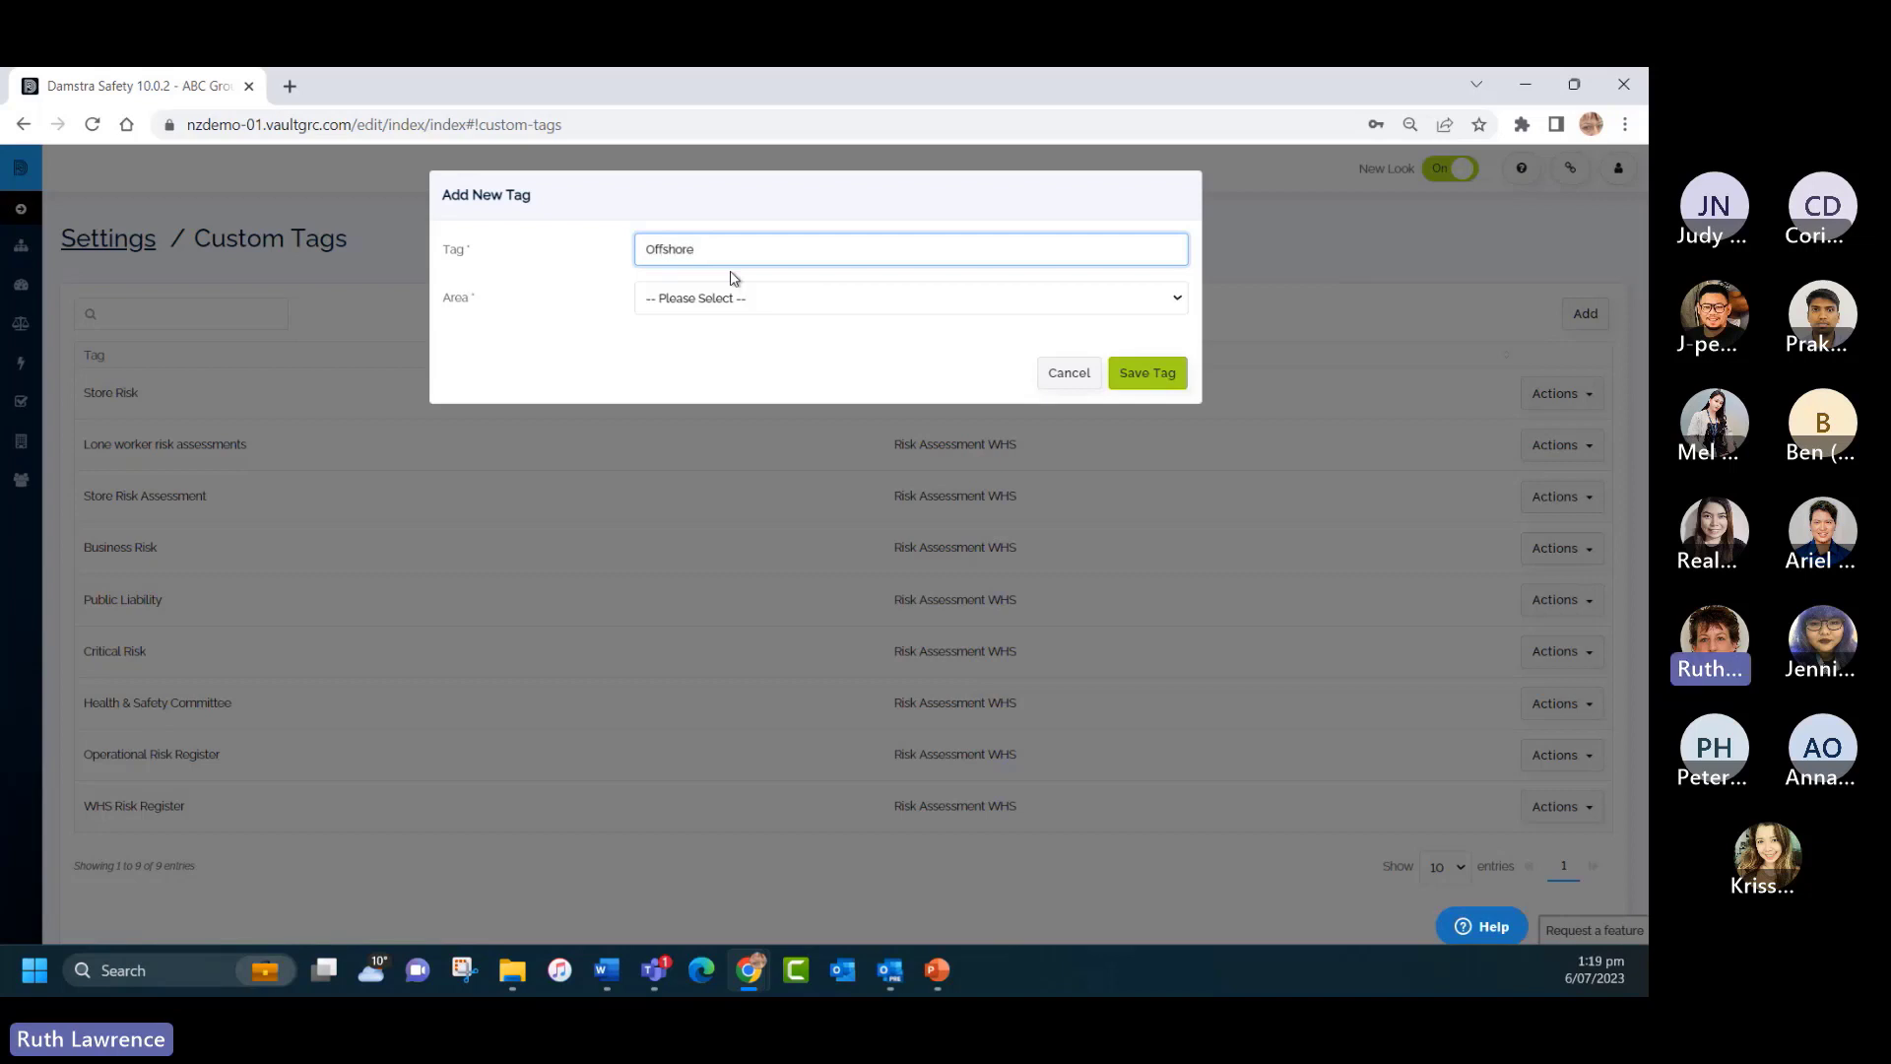
{"action": "left_click", "coordinate": [1159, 372]}
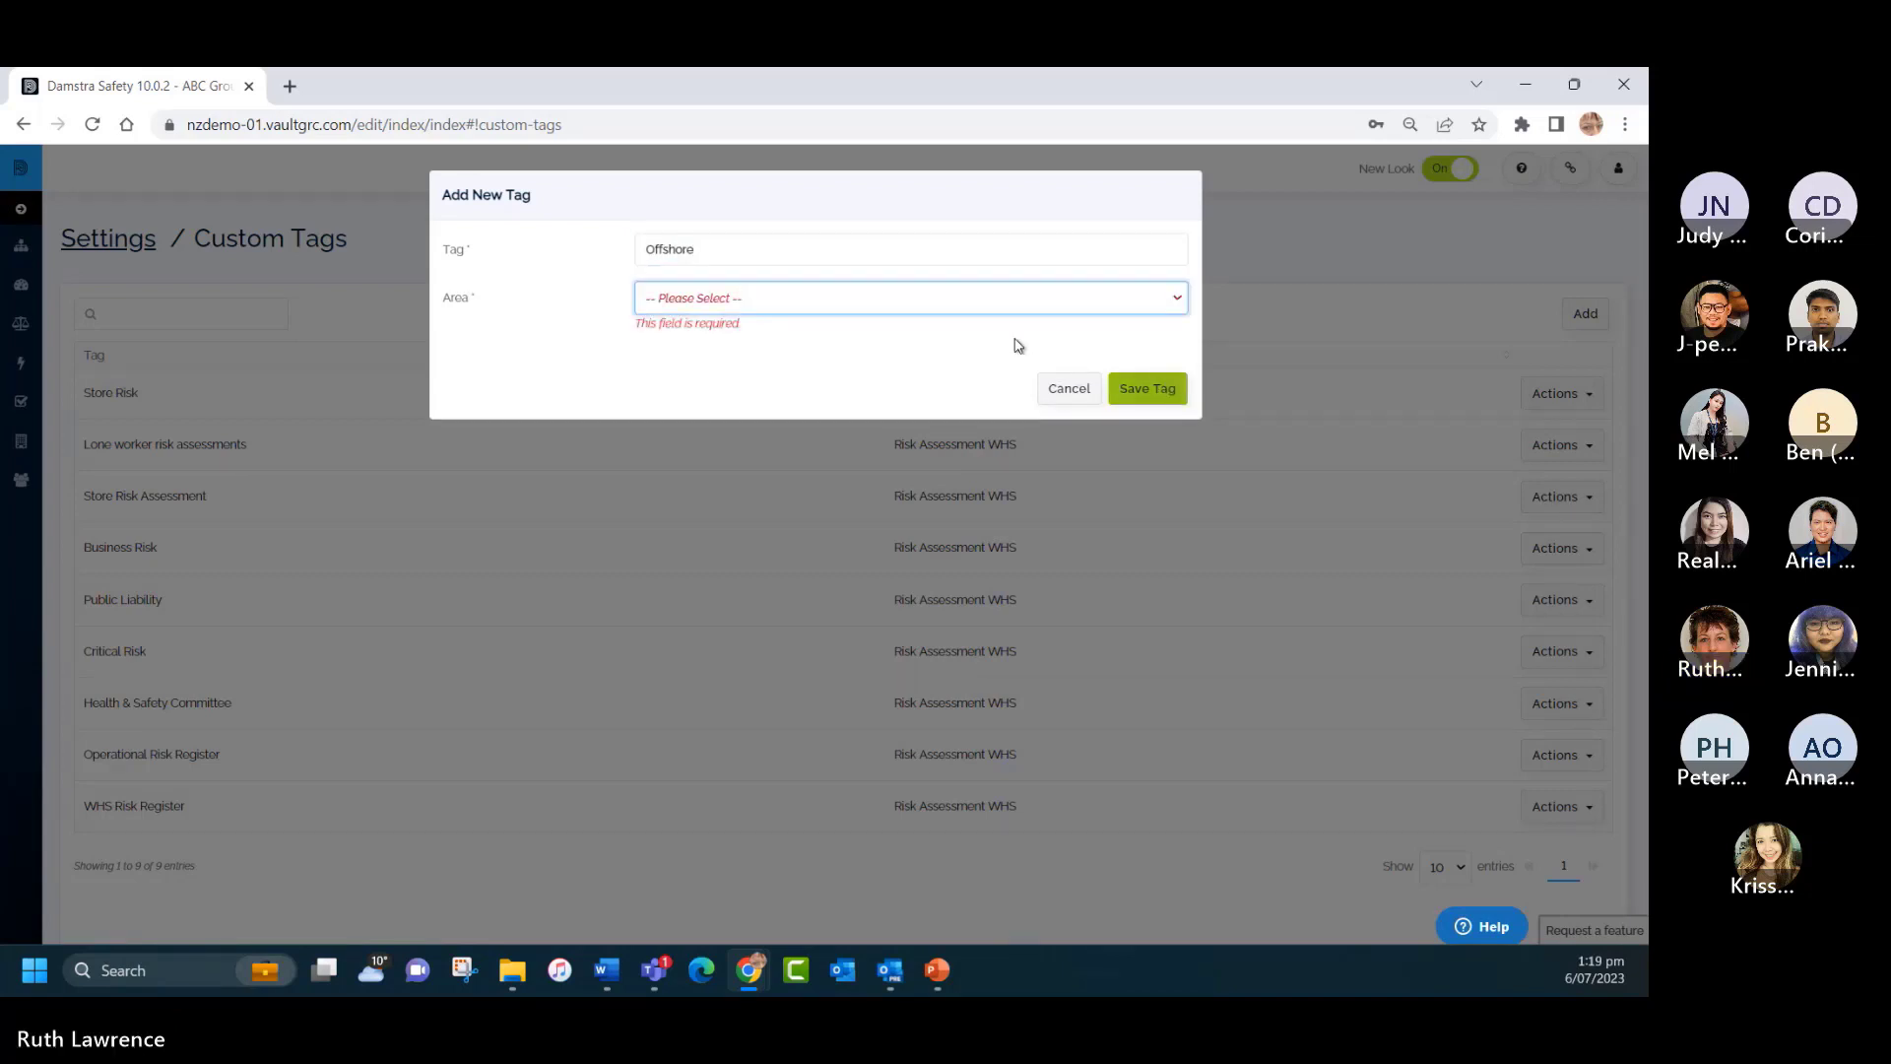
{"action": "left_click", "coordinate": [718, 297]}
{"action": "left_click", "coordinate": [709, 331]}
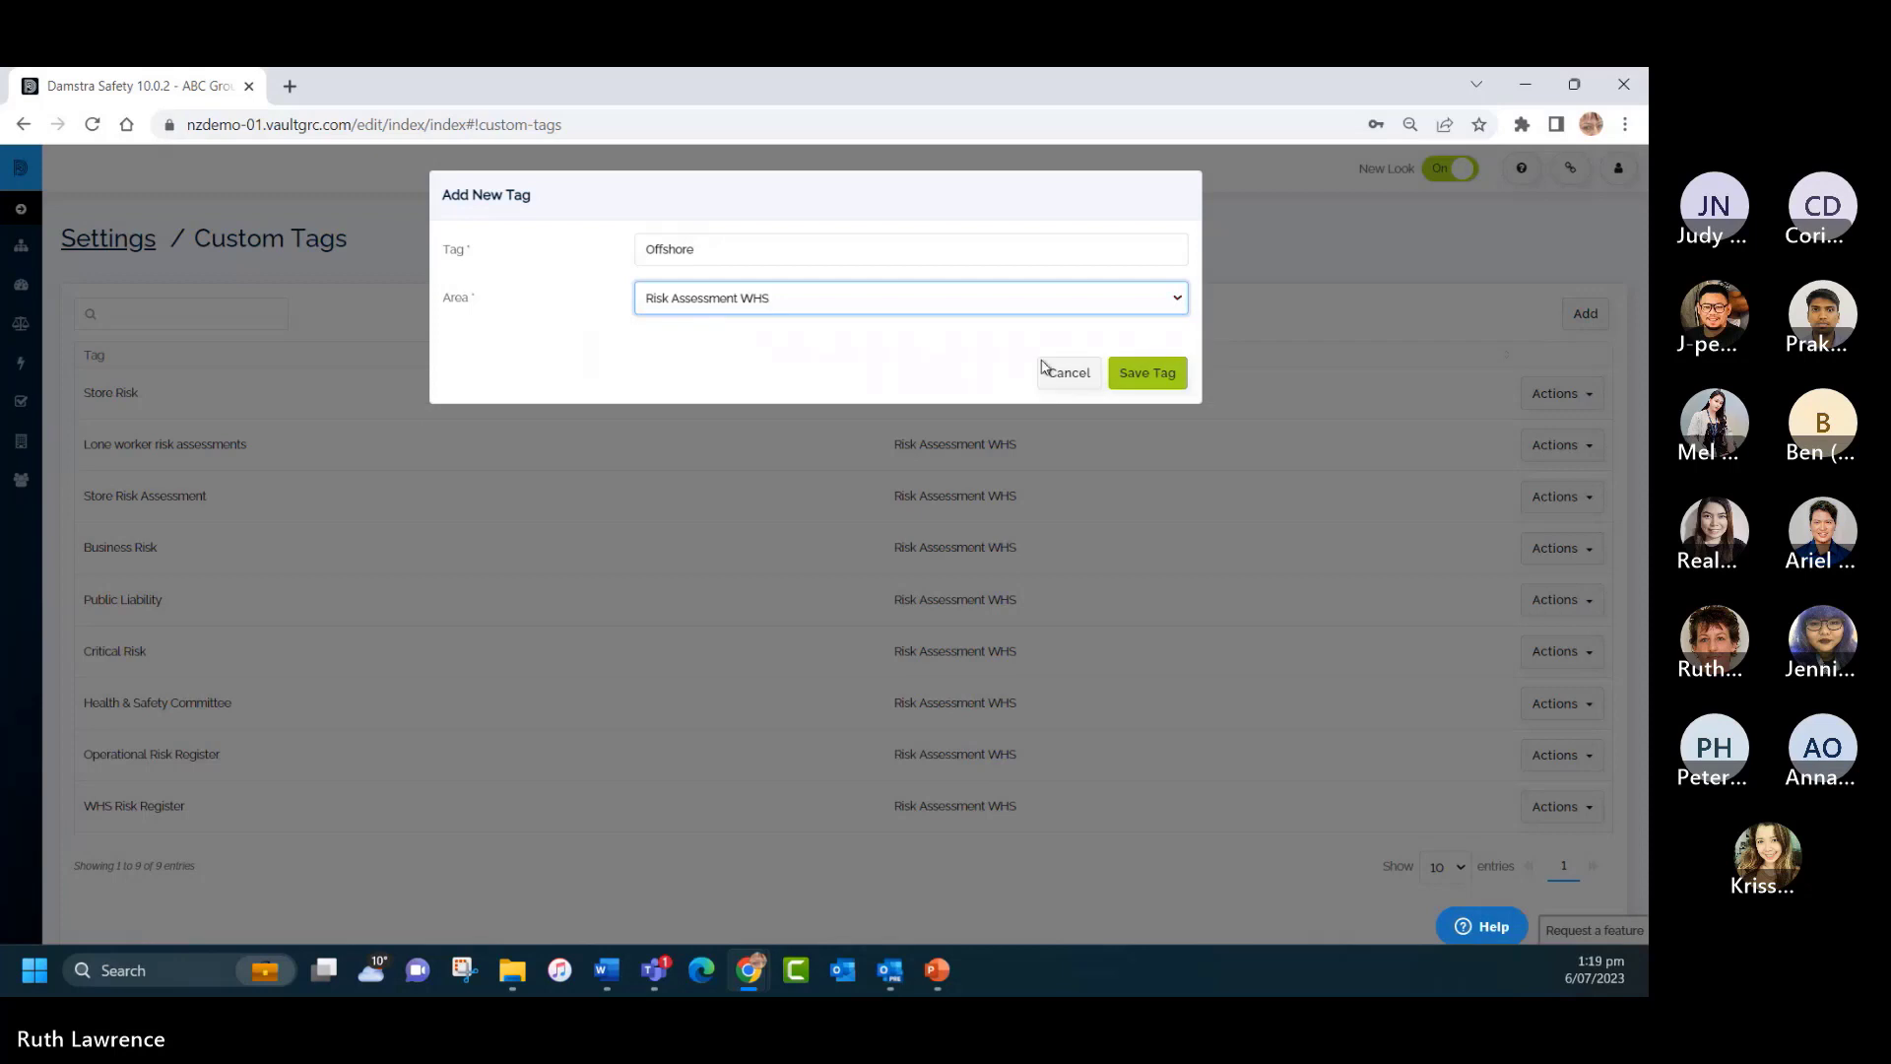
{"action": "left_click", "coordinate": [1148, 371]}
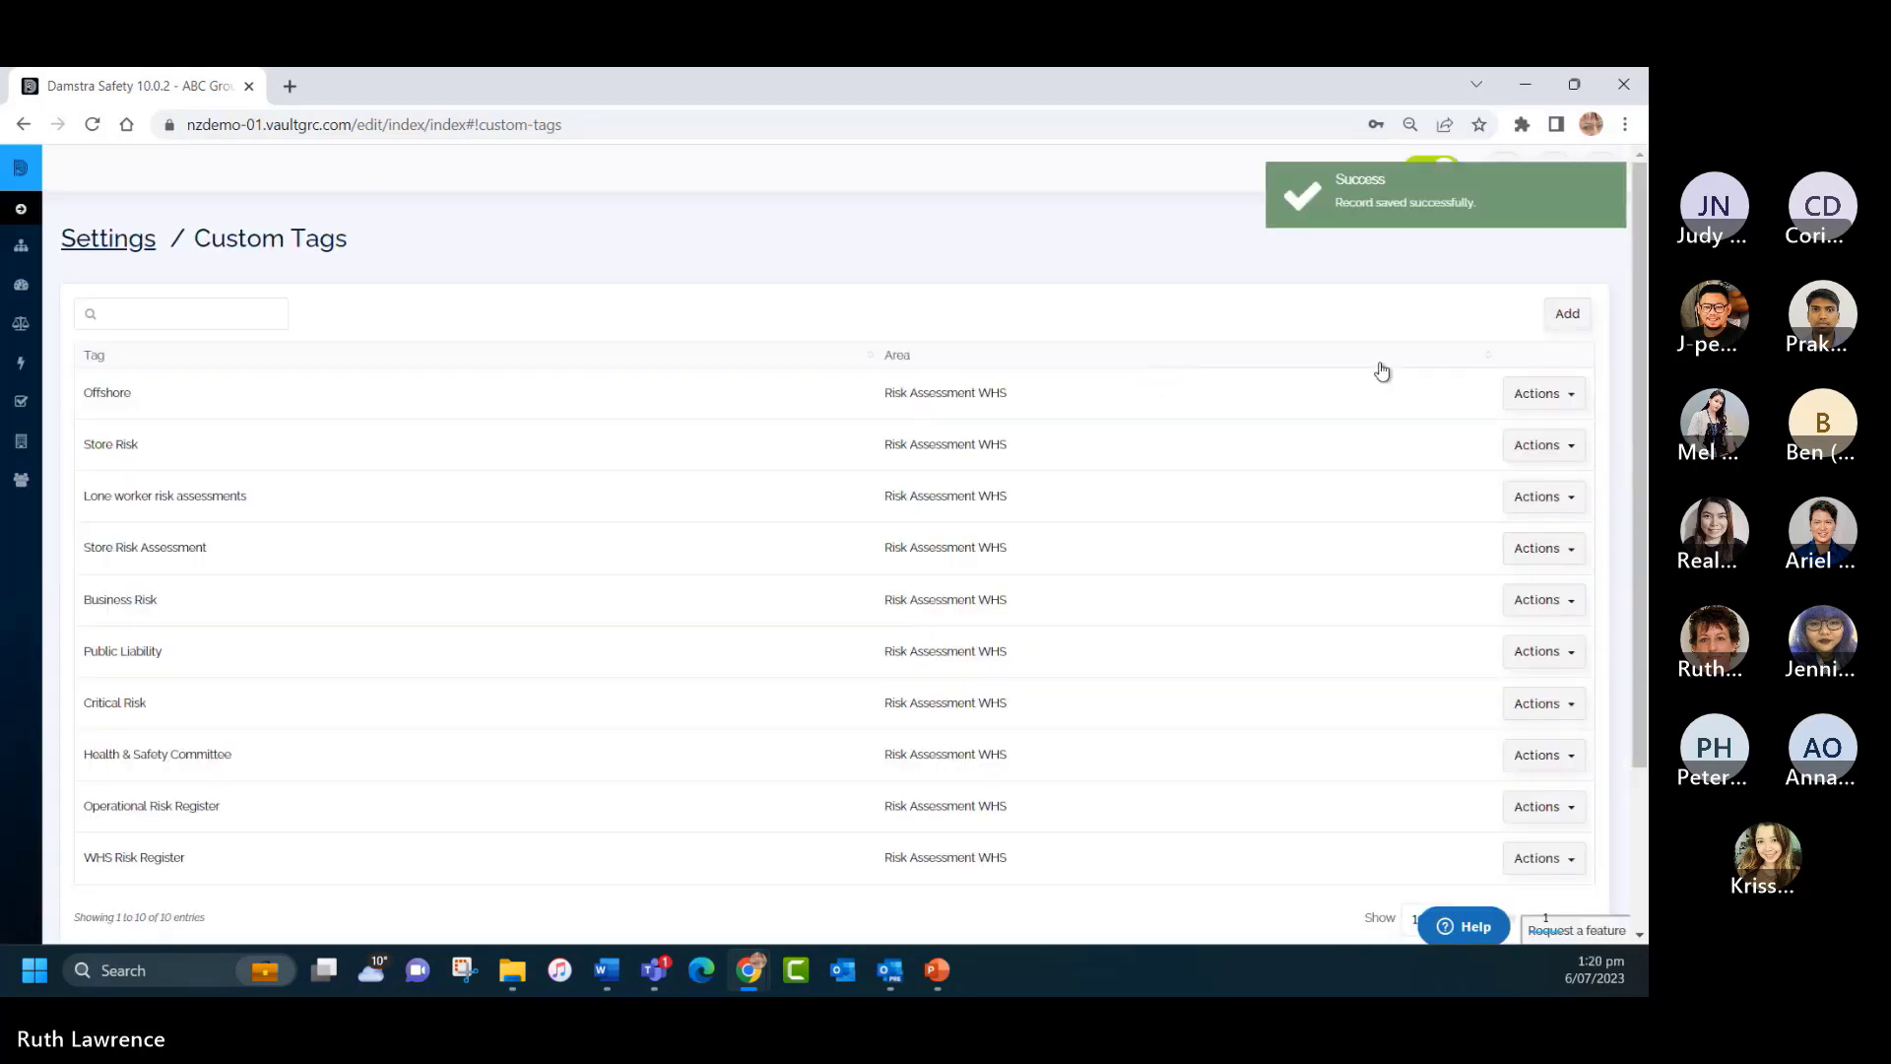
Create and save an "Onshore" custom tag assigned to the Risk Assessment WHS area.
{"action": "left_click", "coordinate": [1566, 314]}
{"action": "left_click", "coordinate": [654, 249]}
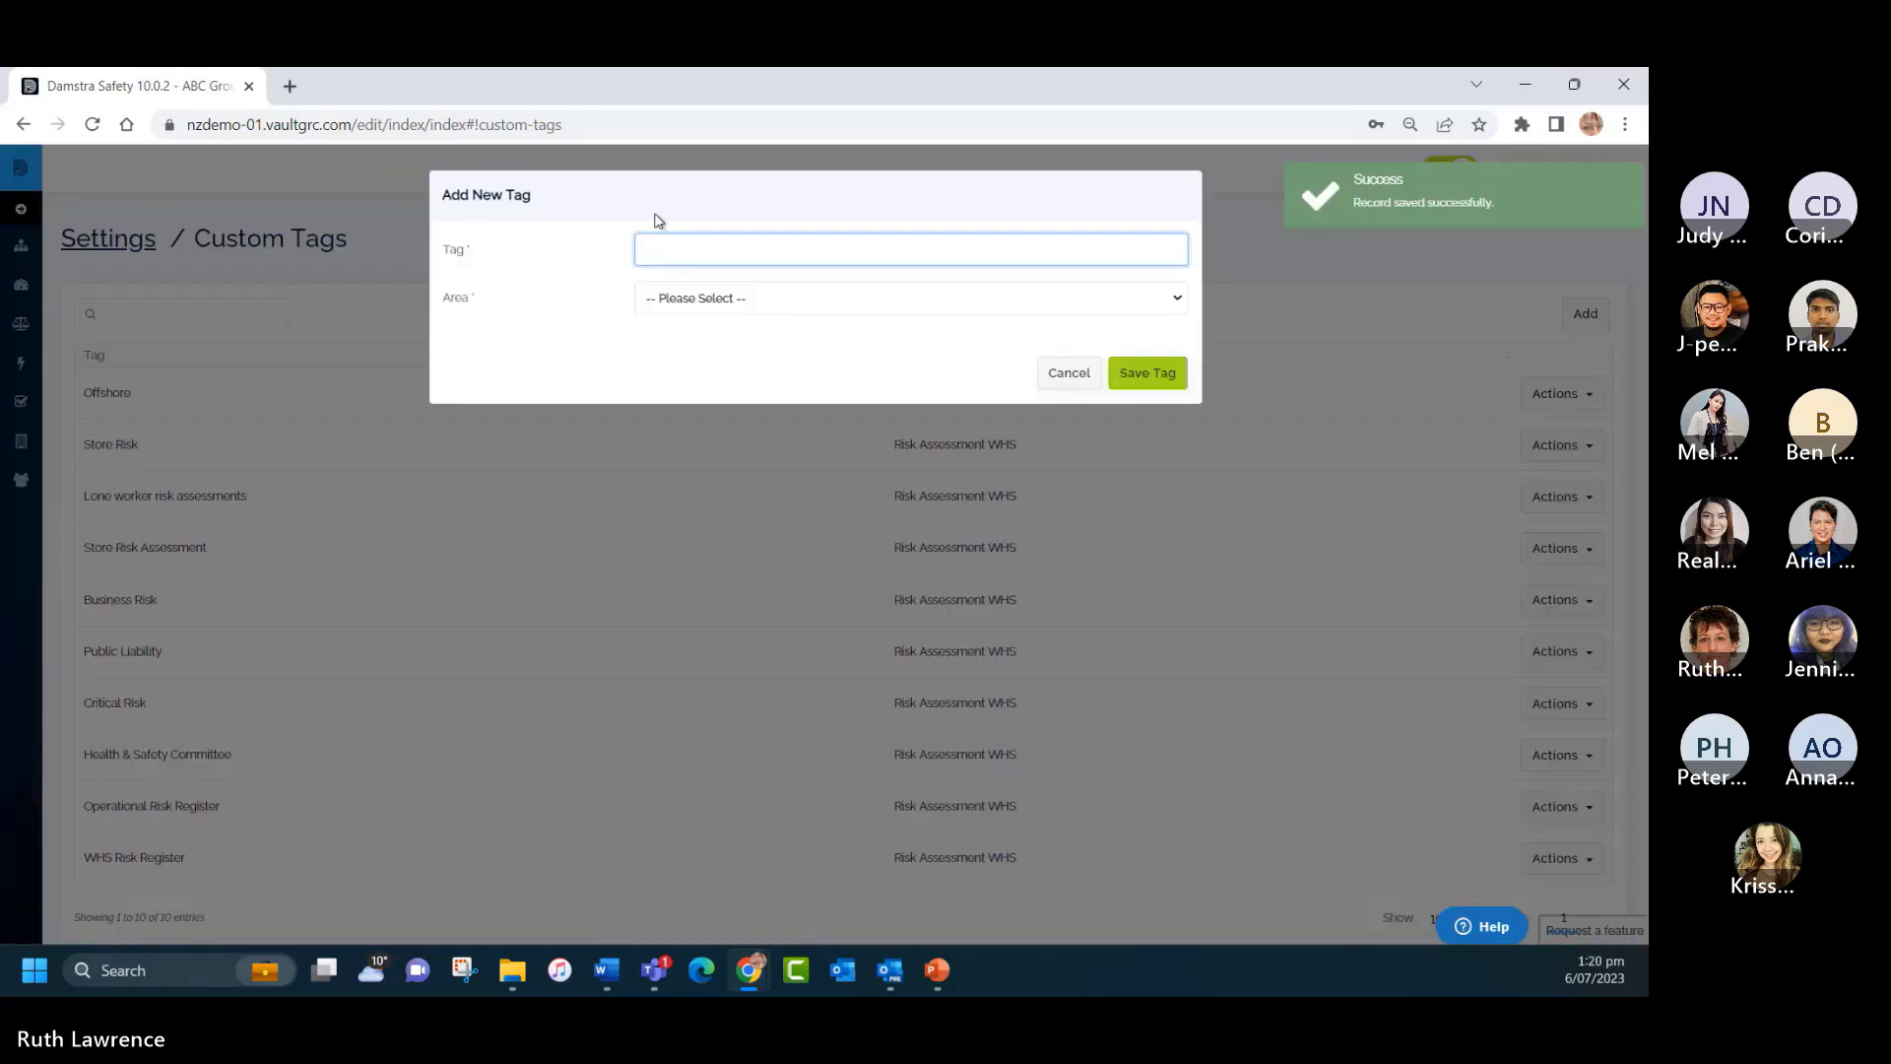
{"action": "type", "text": "OInso"}
{"action": "type", "text": "nshore"}
{"action": "left_click", "coordinate": [709, 297]}
{"action": "left_click", "coordinate": [707, 335]}
{"action": "left_click", "coordinate": [1133, 374]}
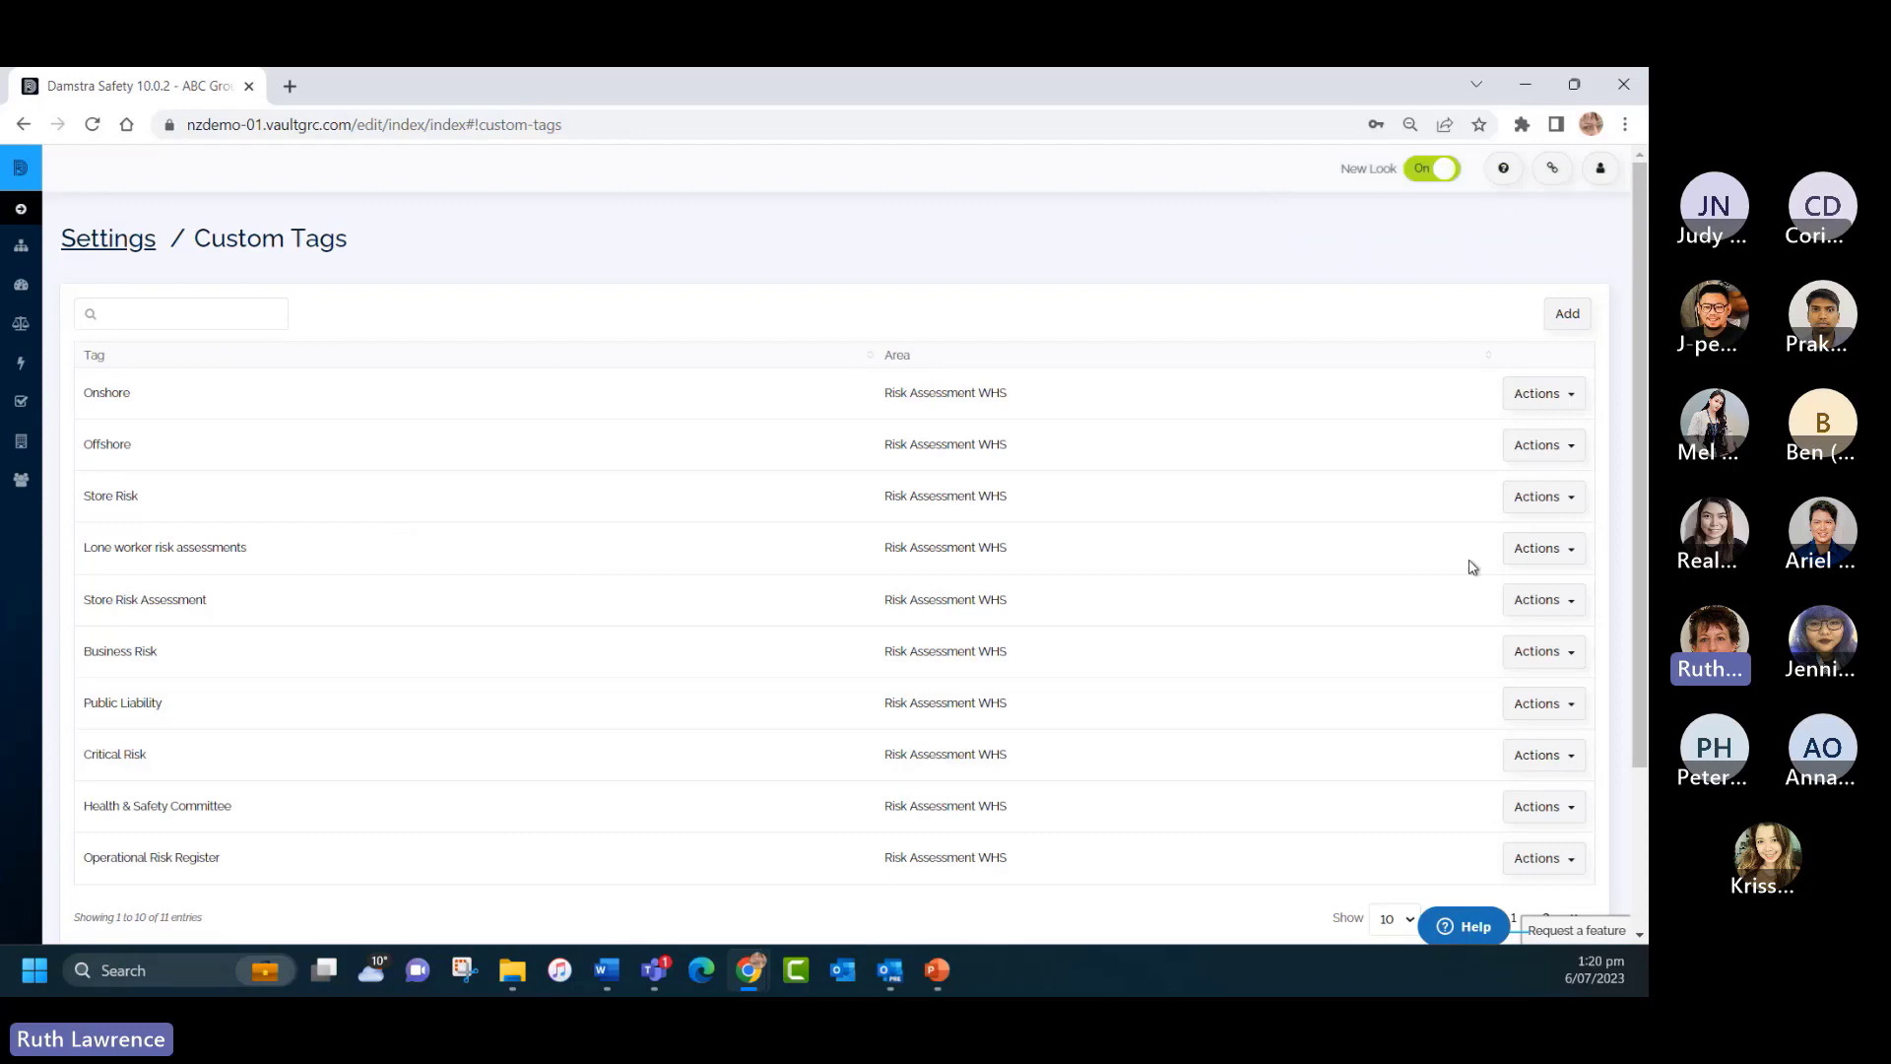
Delete the custom tag "Lone worker risk assessments".
{"action": "left_click", "coordinate": [1522, 548]}
{"action": "left_click", "coordinate": [1490, 615]}
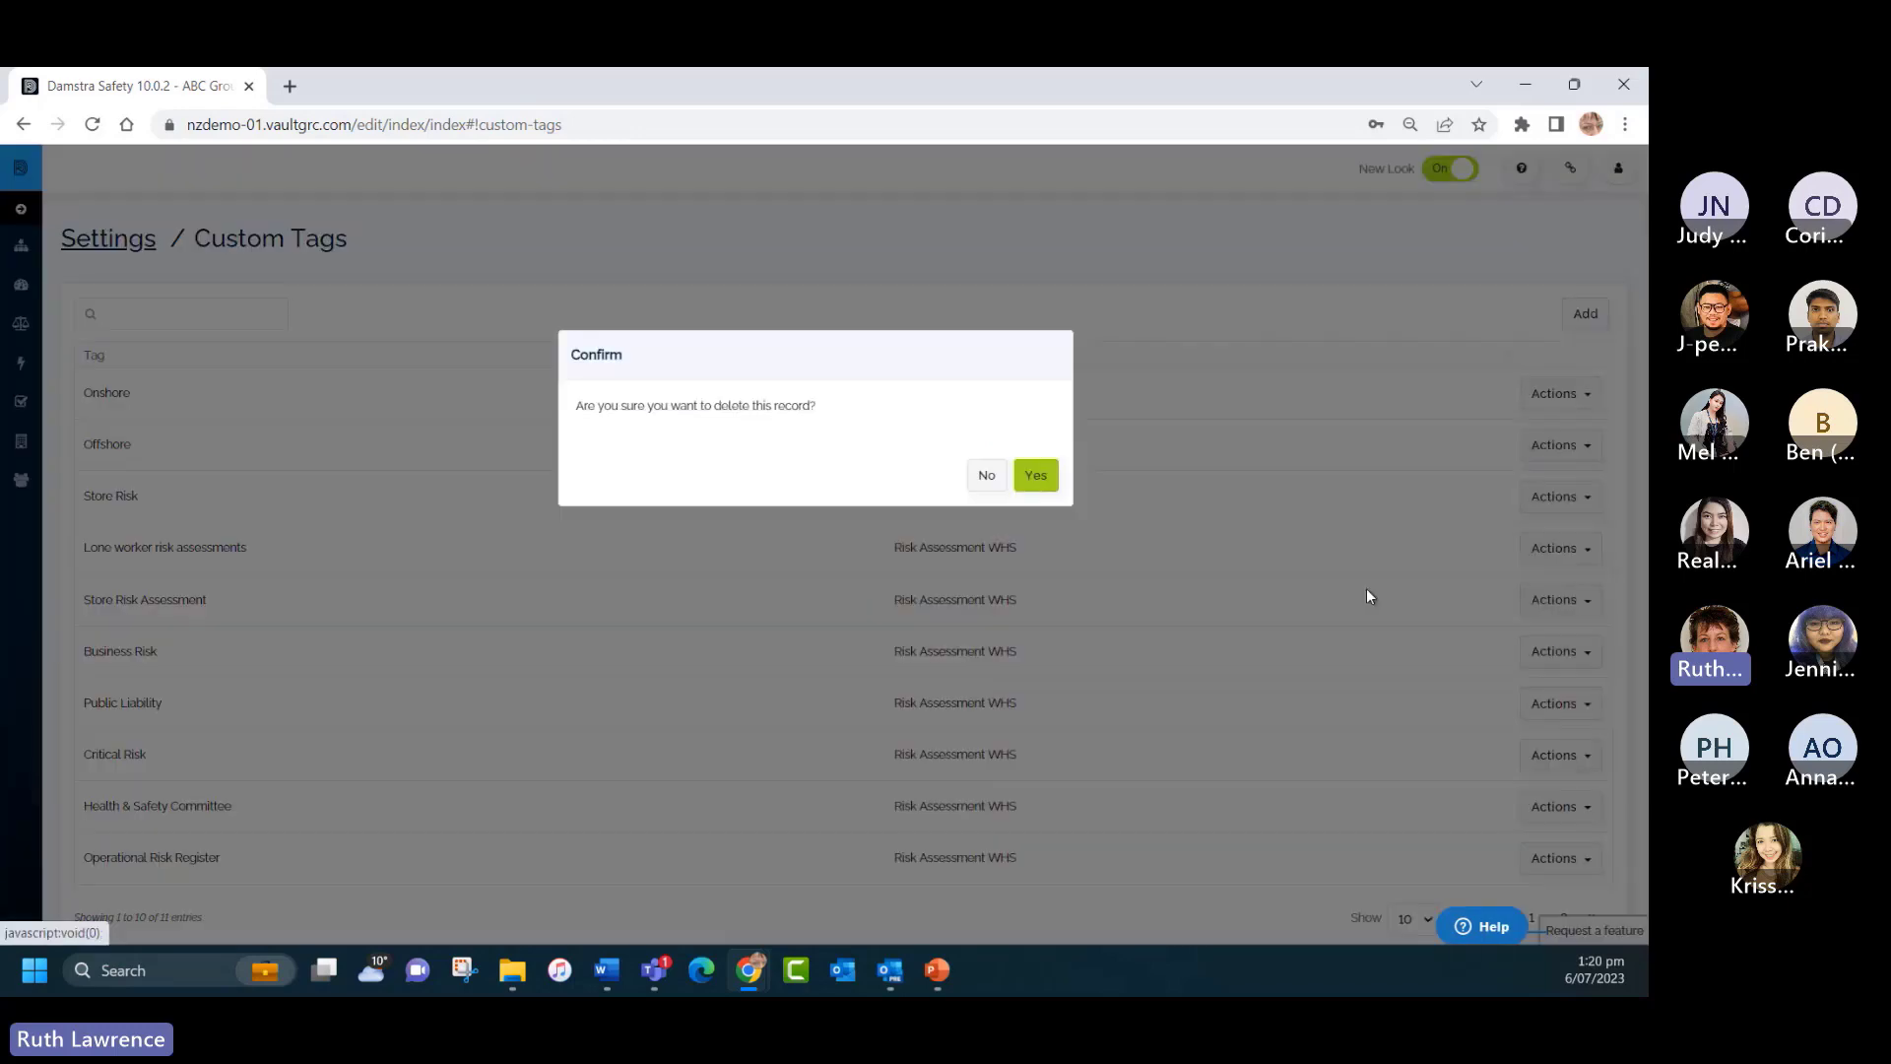
{"action": "left_click", "coordinate": [1035, 475]}
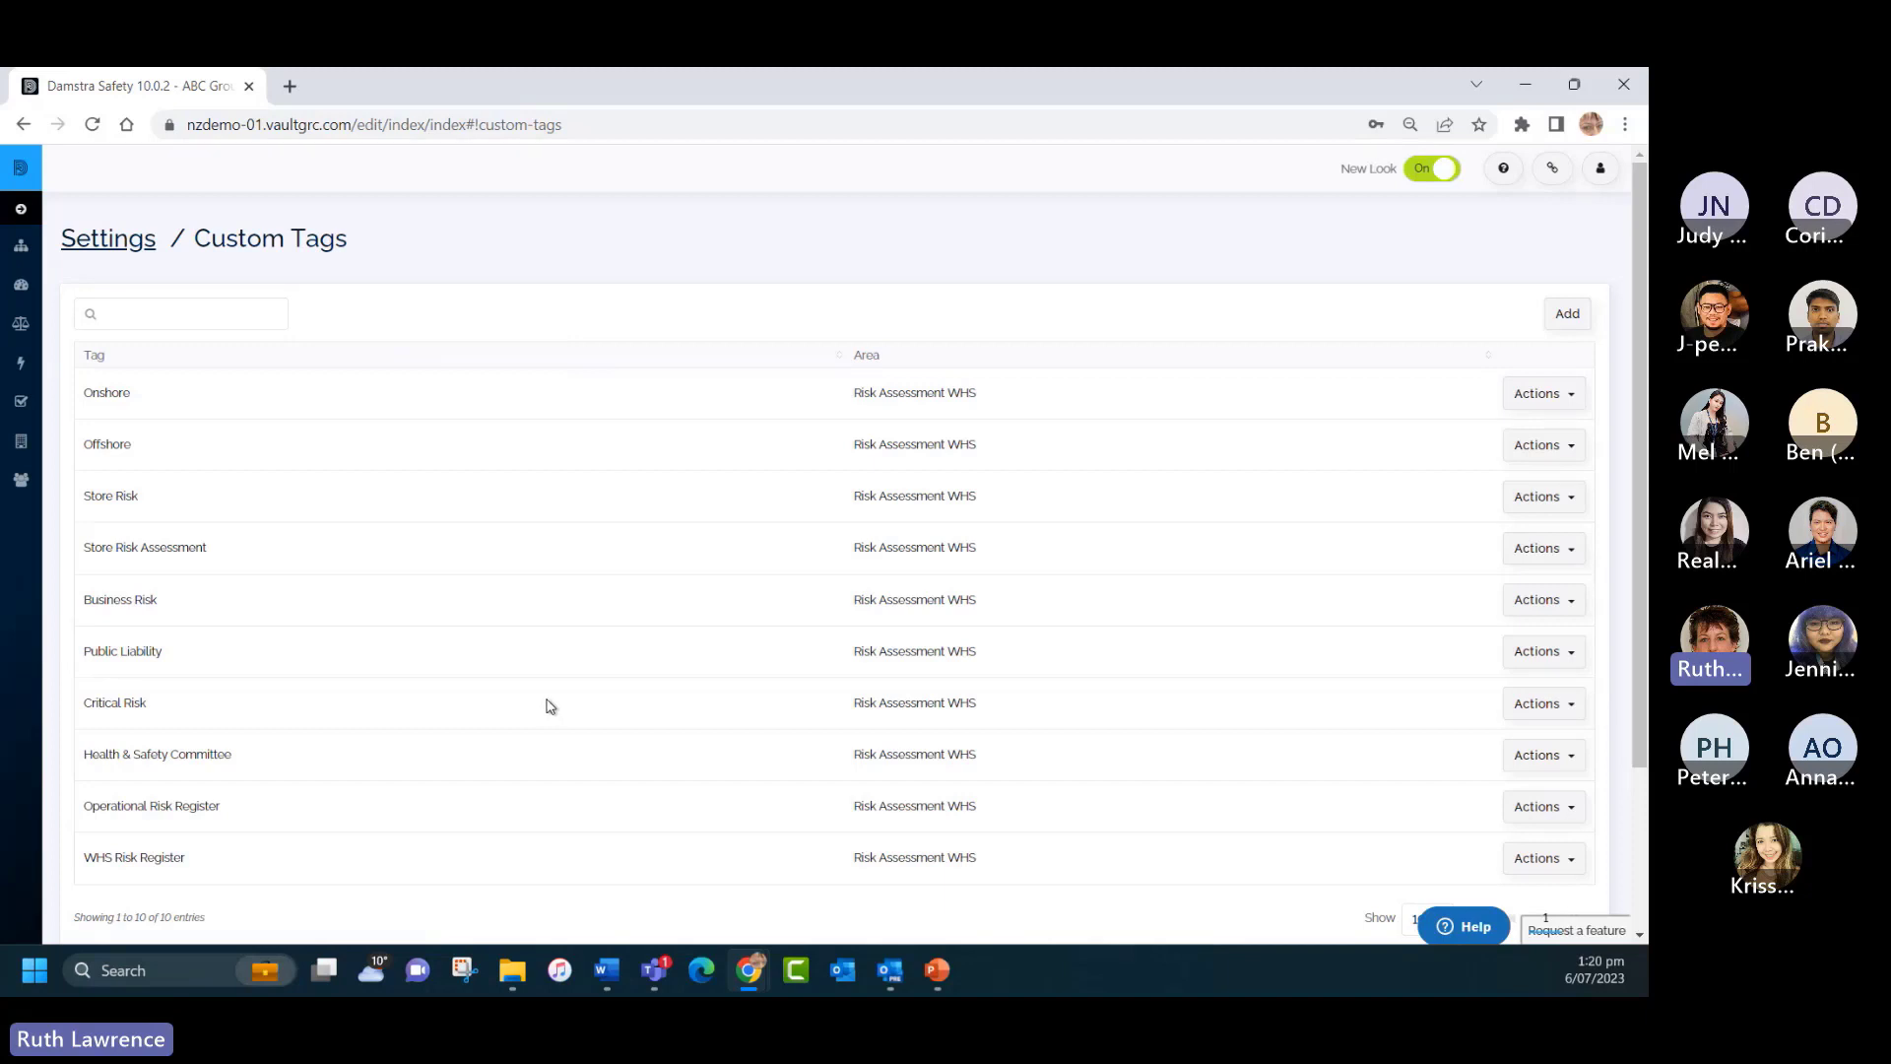
Open the Christchurch group in the Notifications and Escalations settings for editing.
{"action": "left_click", "coordinate": [112, 245]}
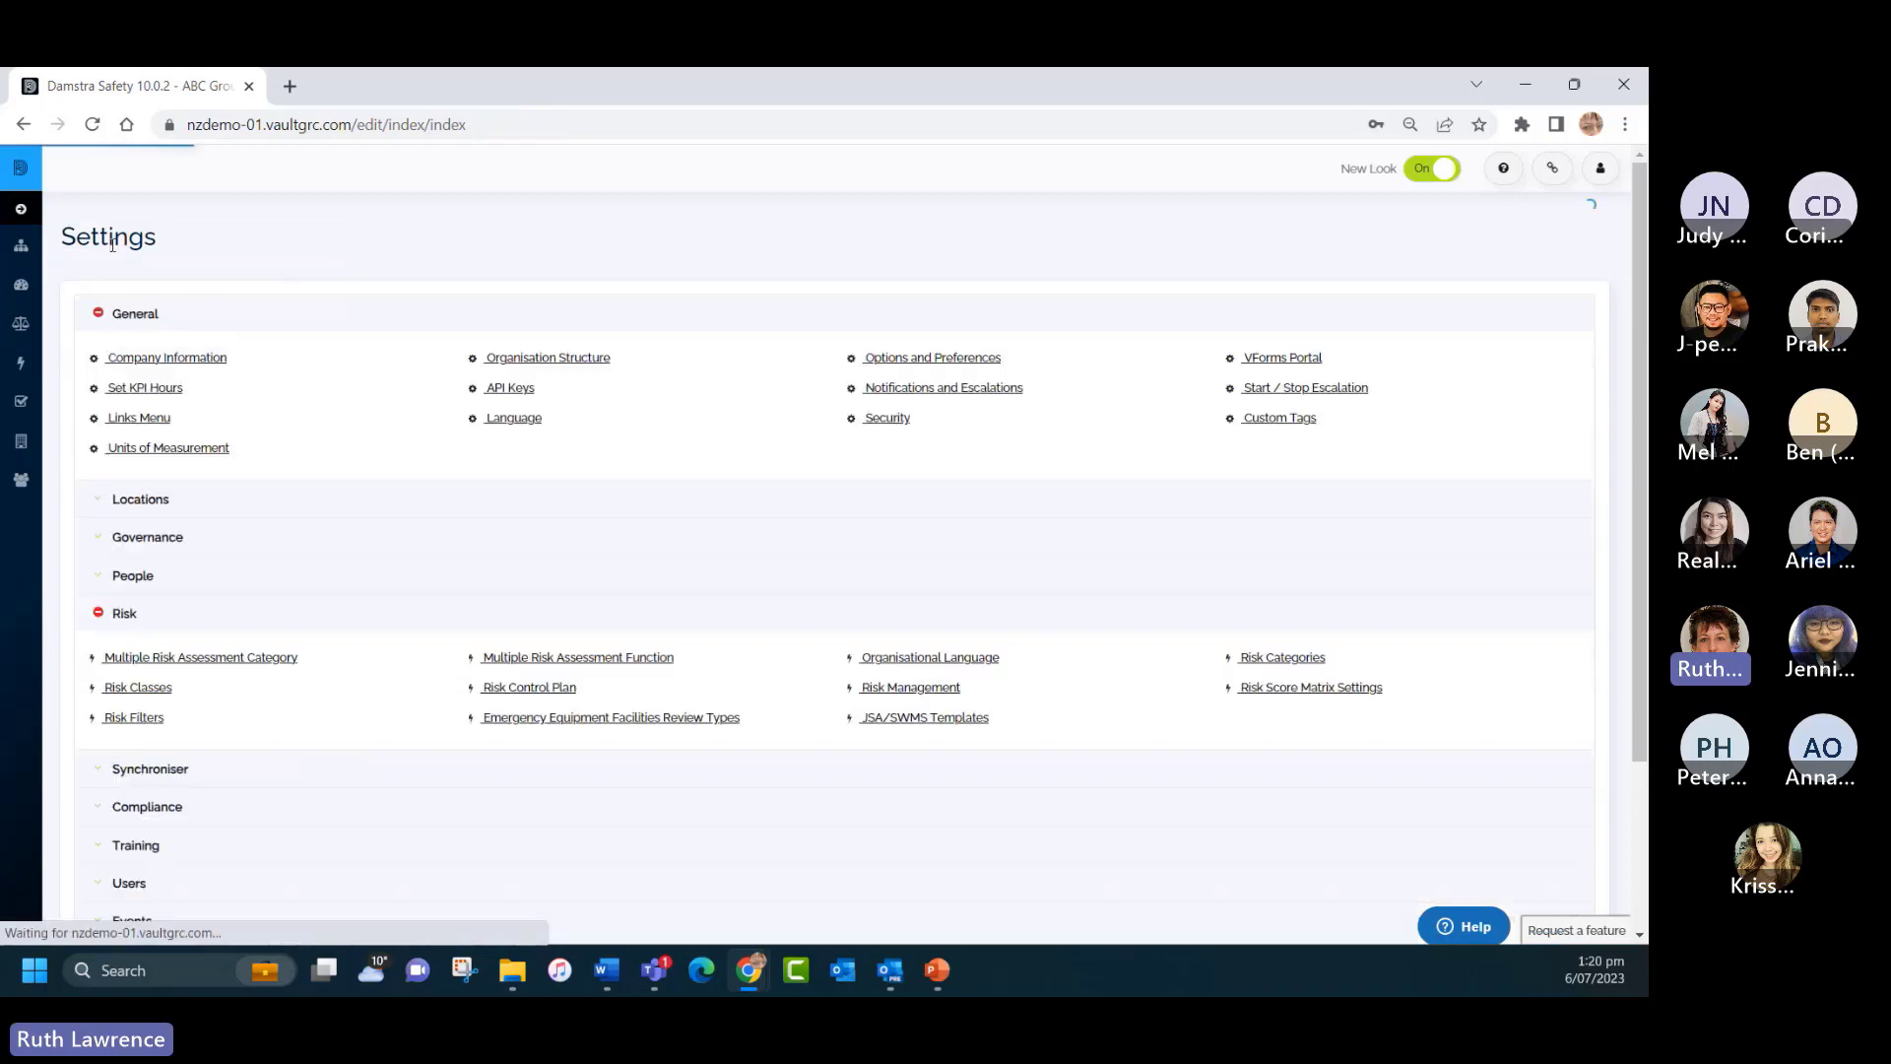
{"action": "left_click", "coordinate": [937, 387]}
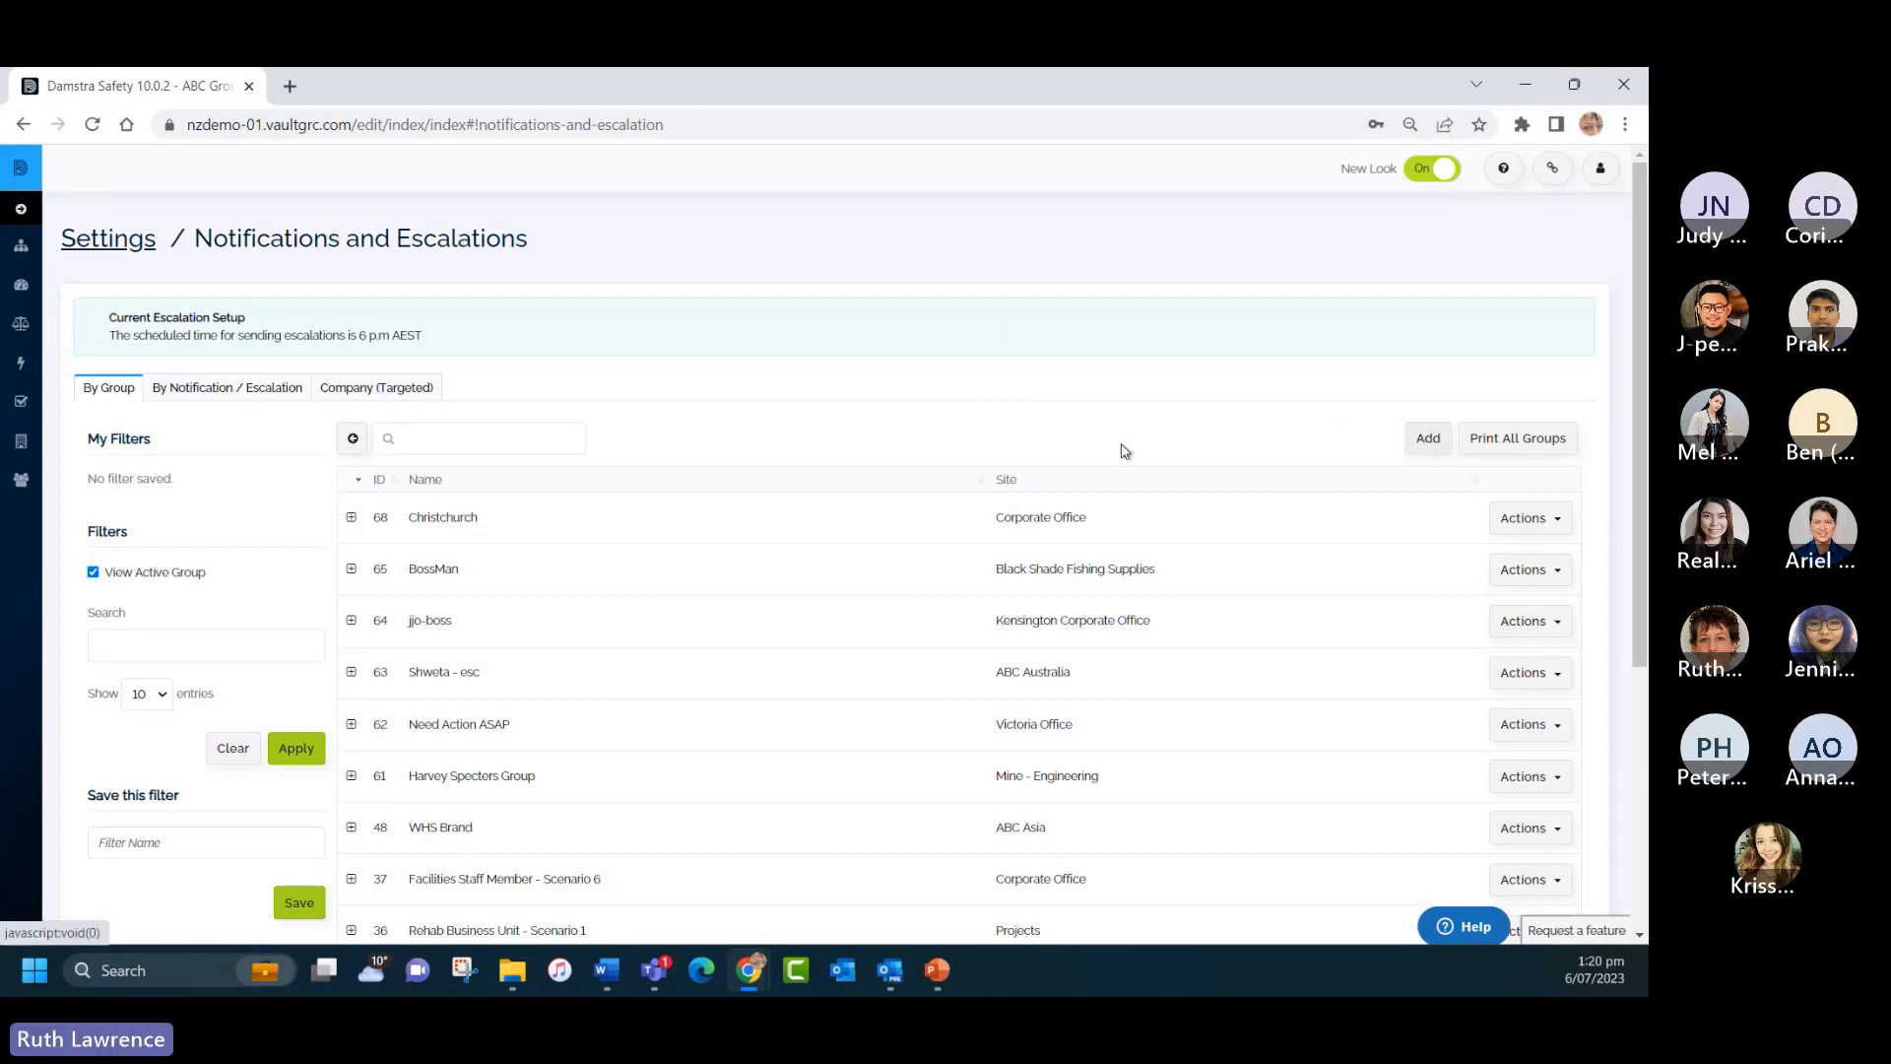
{"action": "left_click", "coordinate": [1522, 518]}
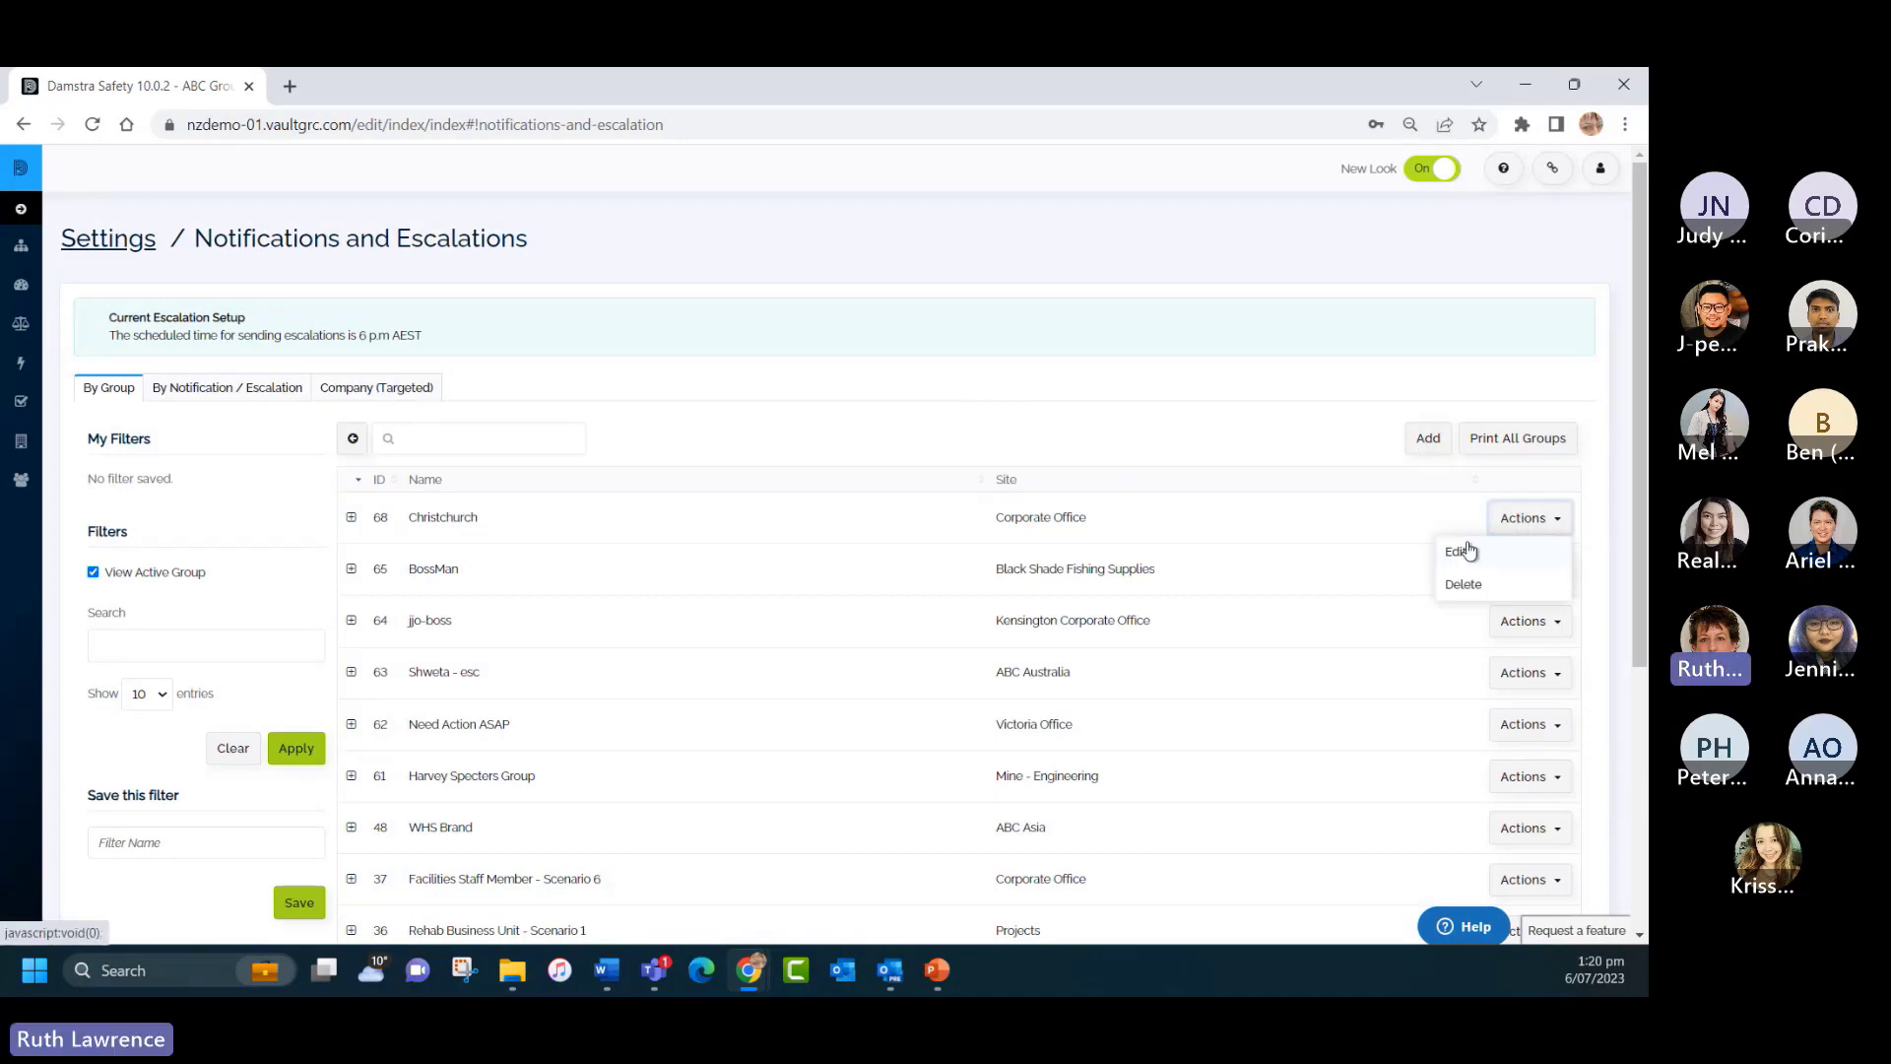
{"action": "left_click", "coordinate": [1461, 551]}
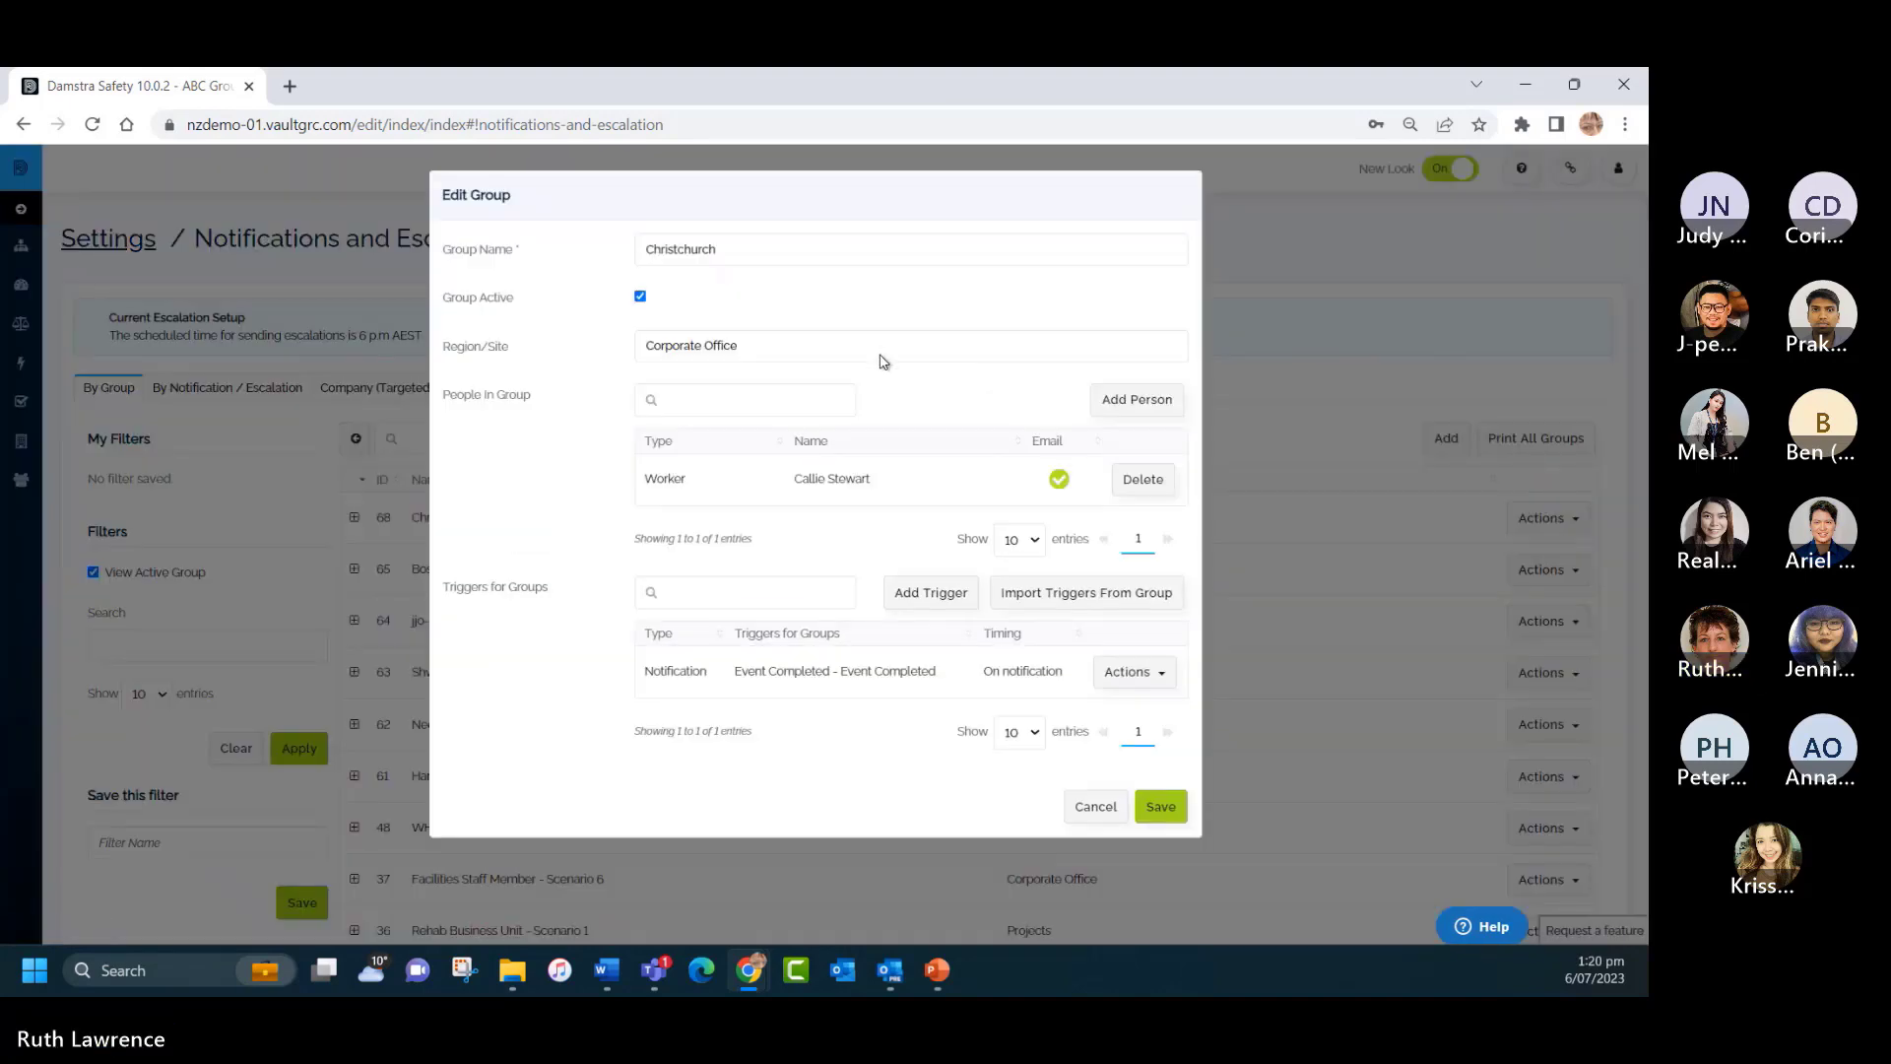
Add Risk Assessment WHS notification triggers to the Christchurch group for assessments added with 'Site Risks Register' ticked and NOT ticked, and save the group.
{"action": "left_click", "coordinate": [930, 595]}
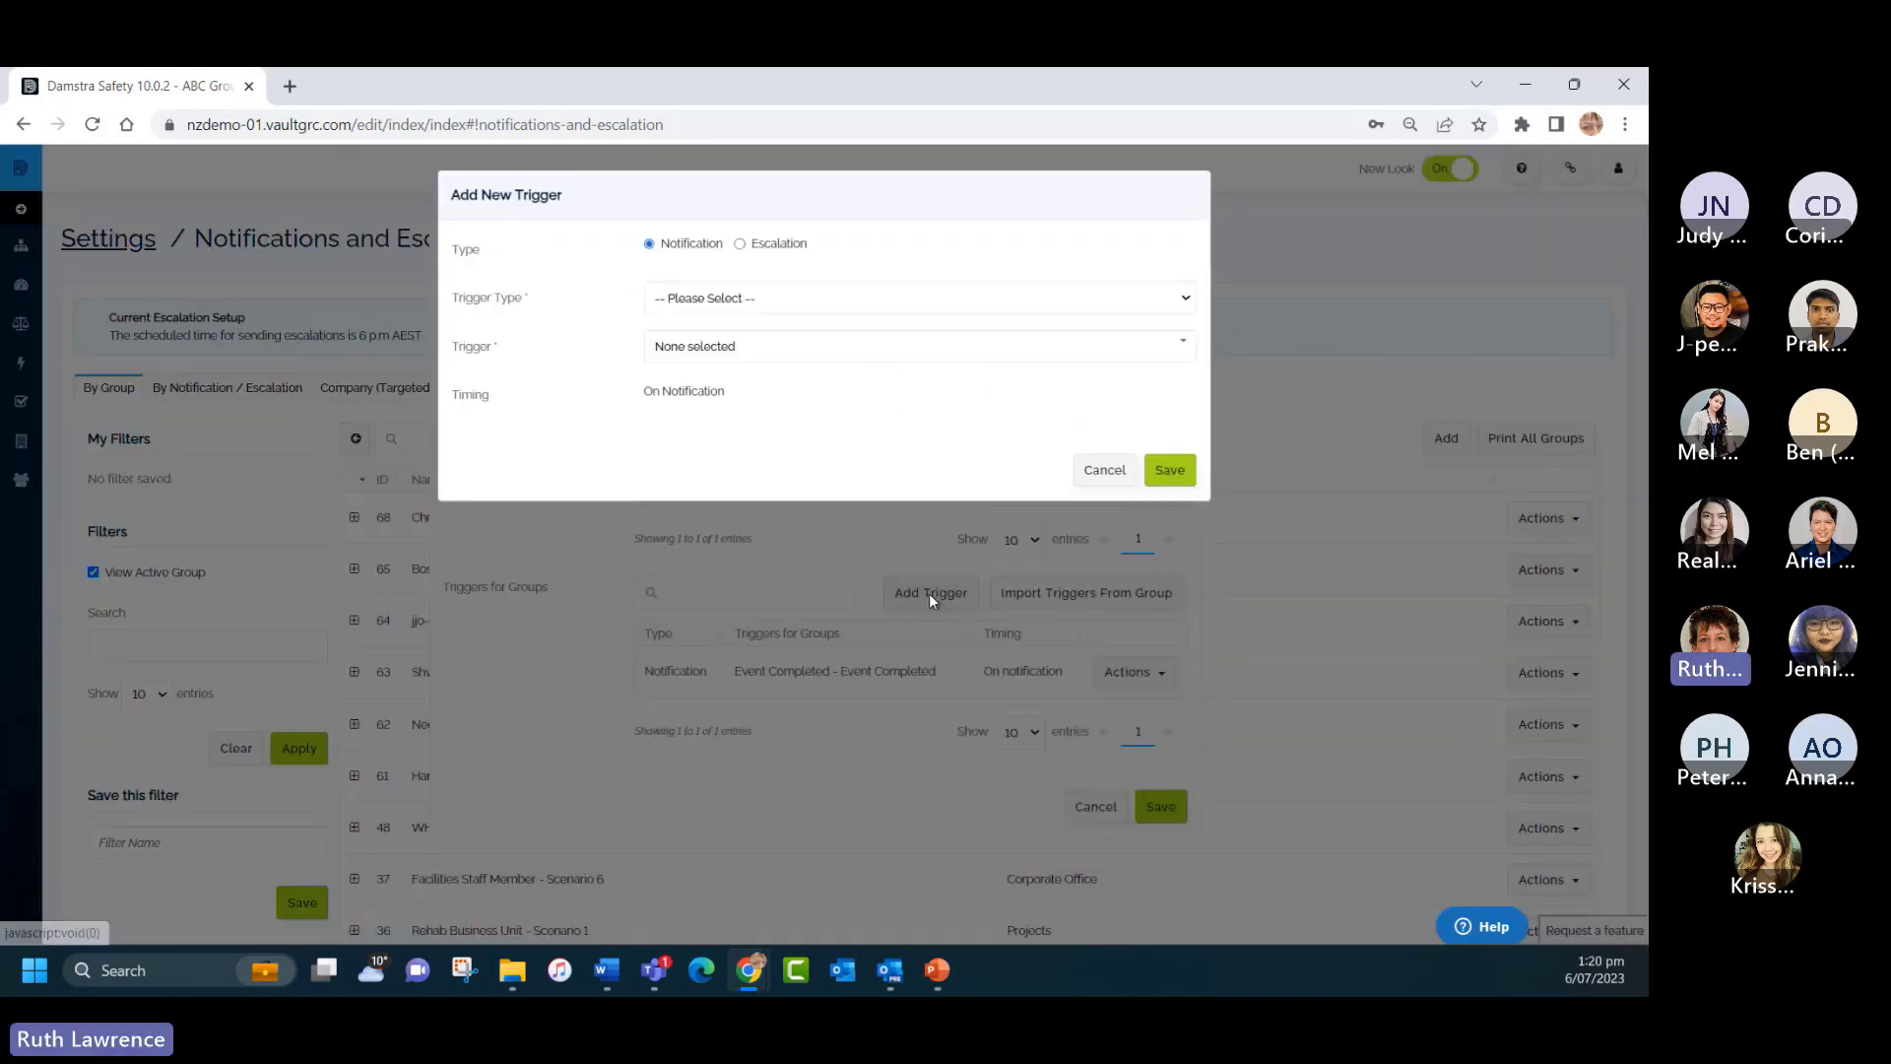
{"action": "left_click", "coordinate": [694, 298]}
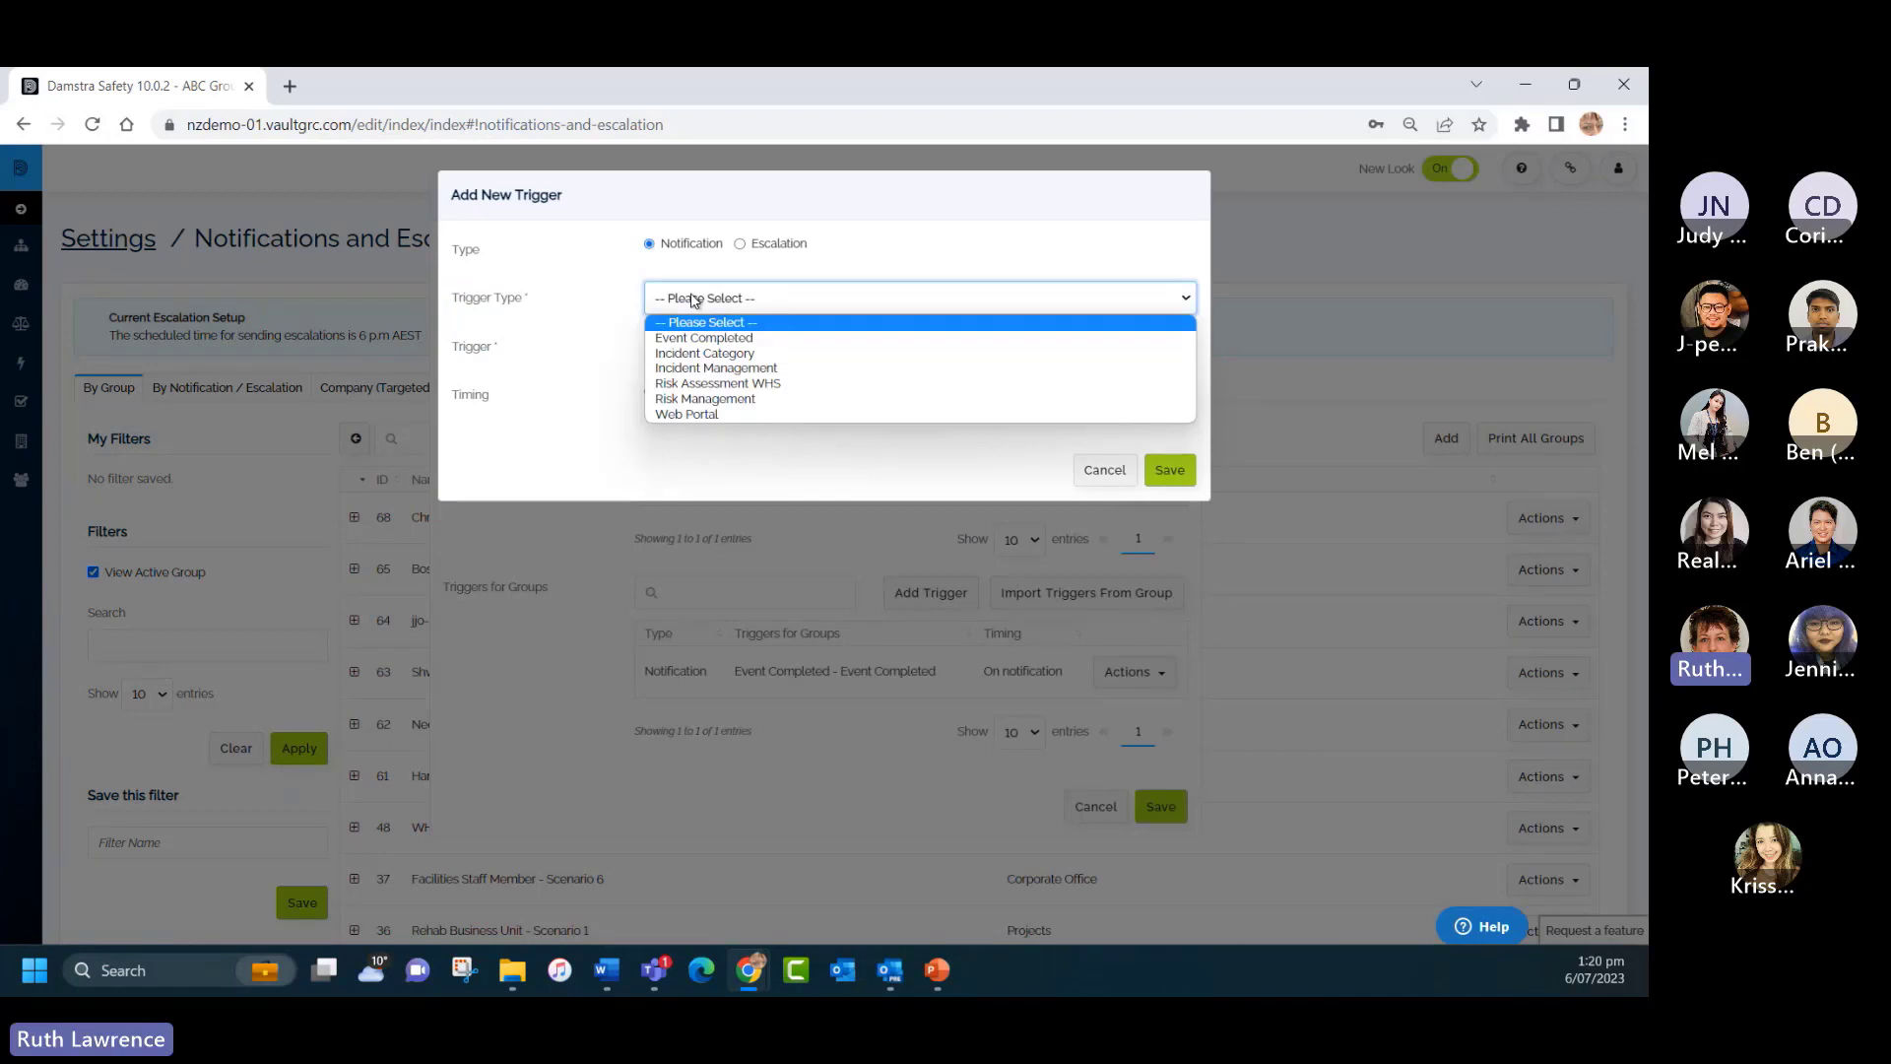
{"action": "left_click", "coordinate": [724, 384]}
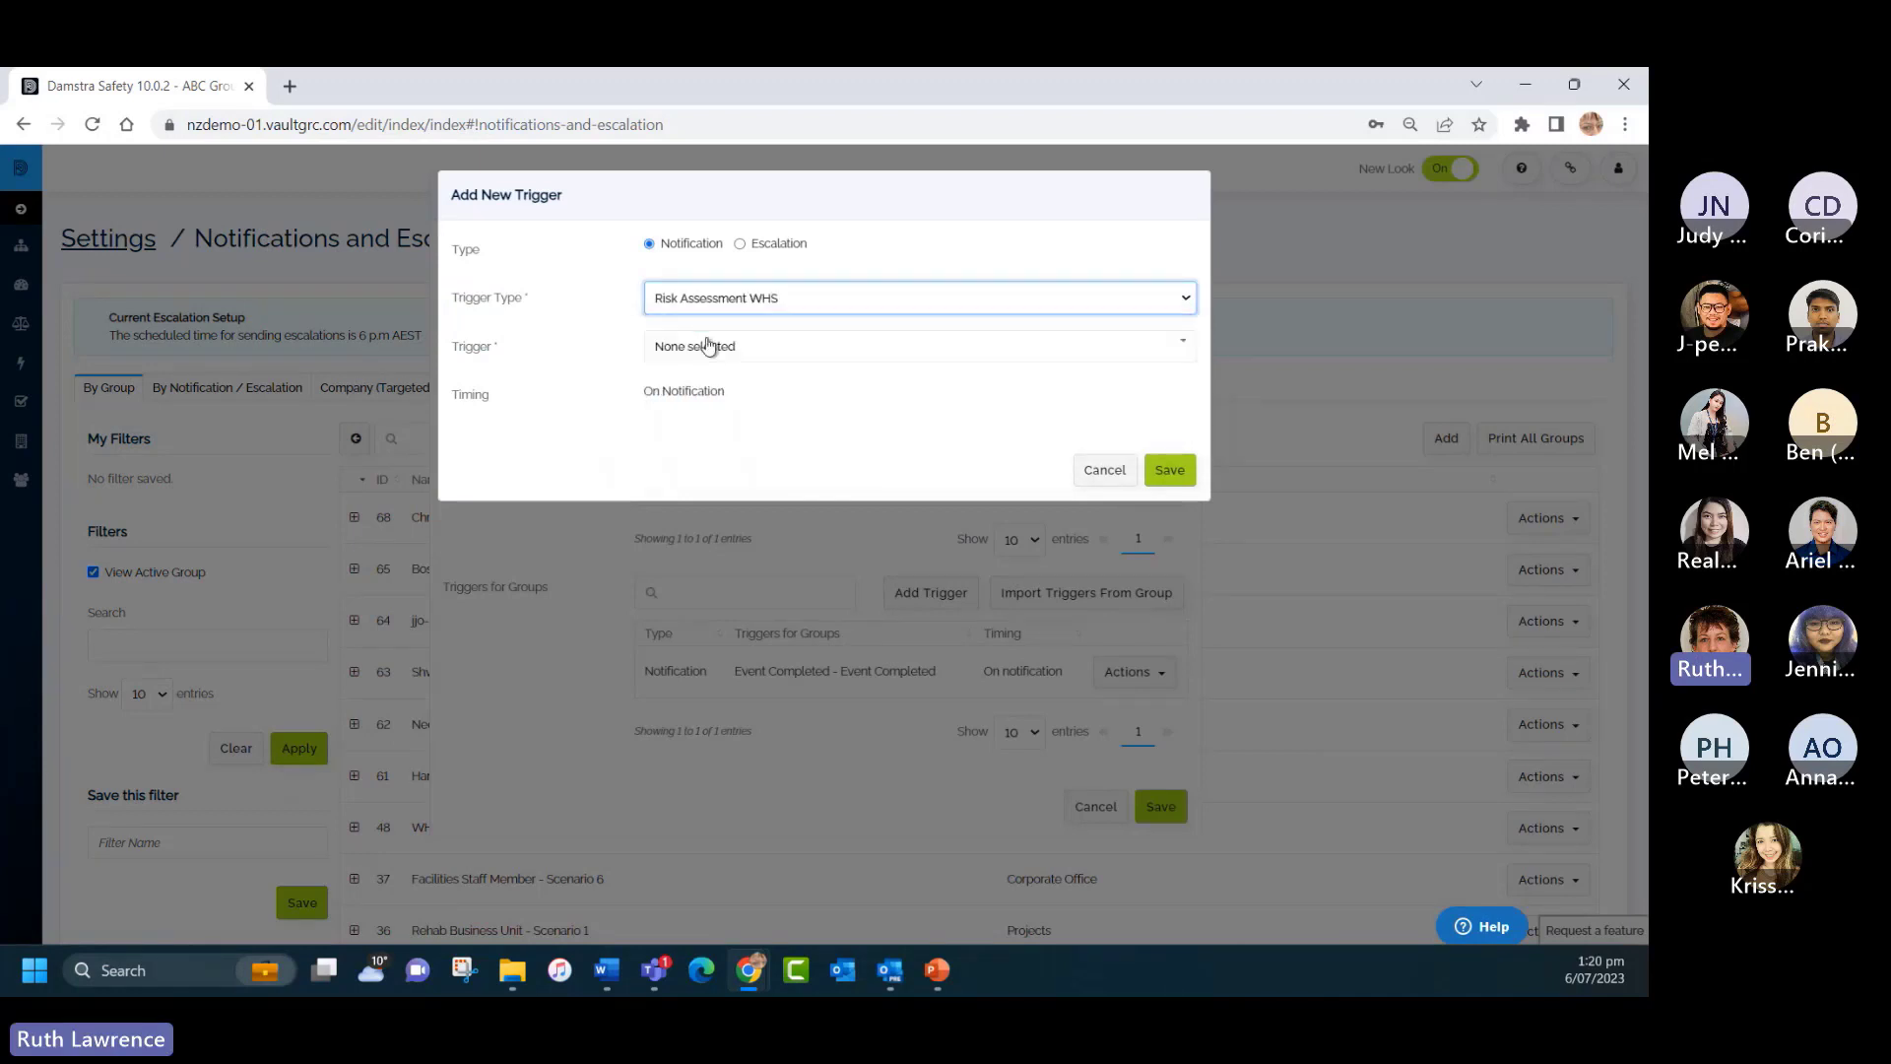
{"action": "left_click", "coordinate": [708, 345]}
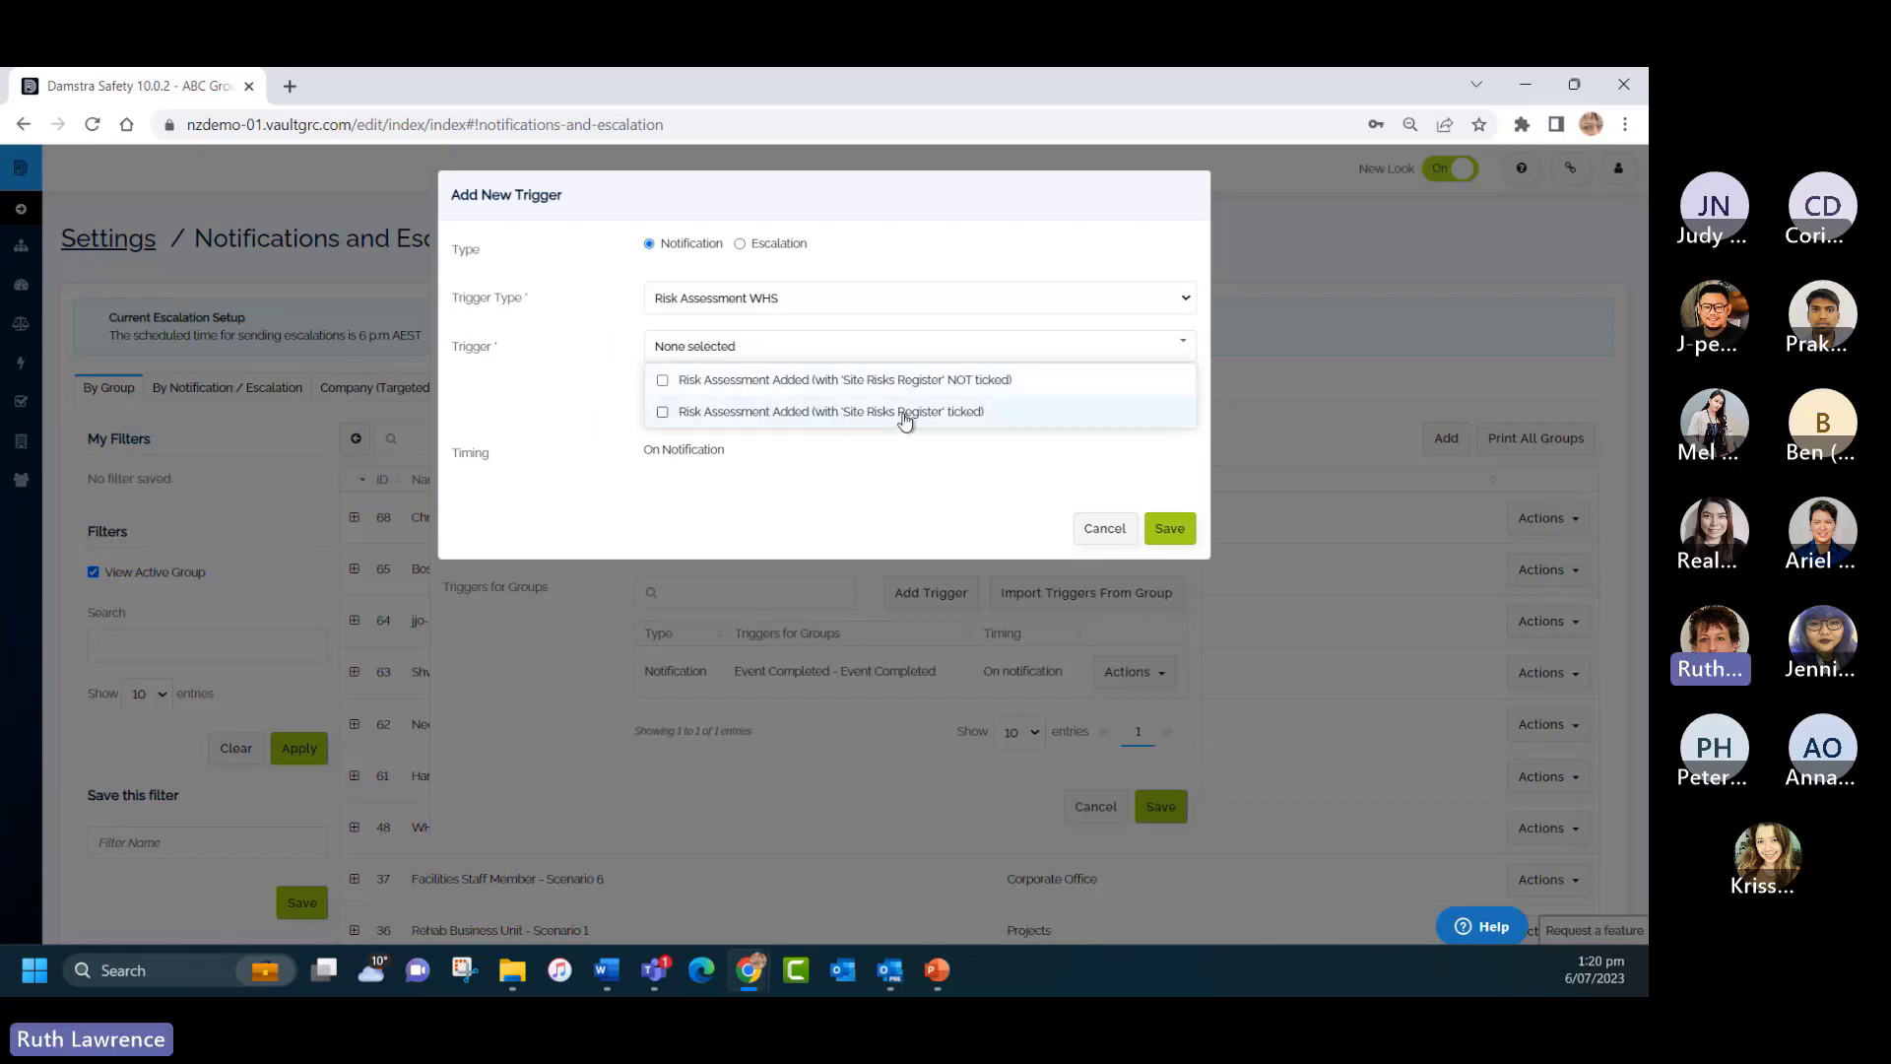
{"action": "left_click", "coordinate": [661, 380]}
{"action": "left_click", "coordinate": [662, 412]}
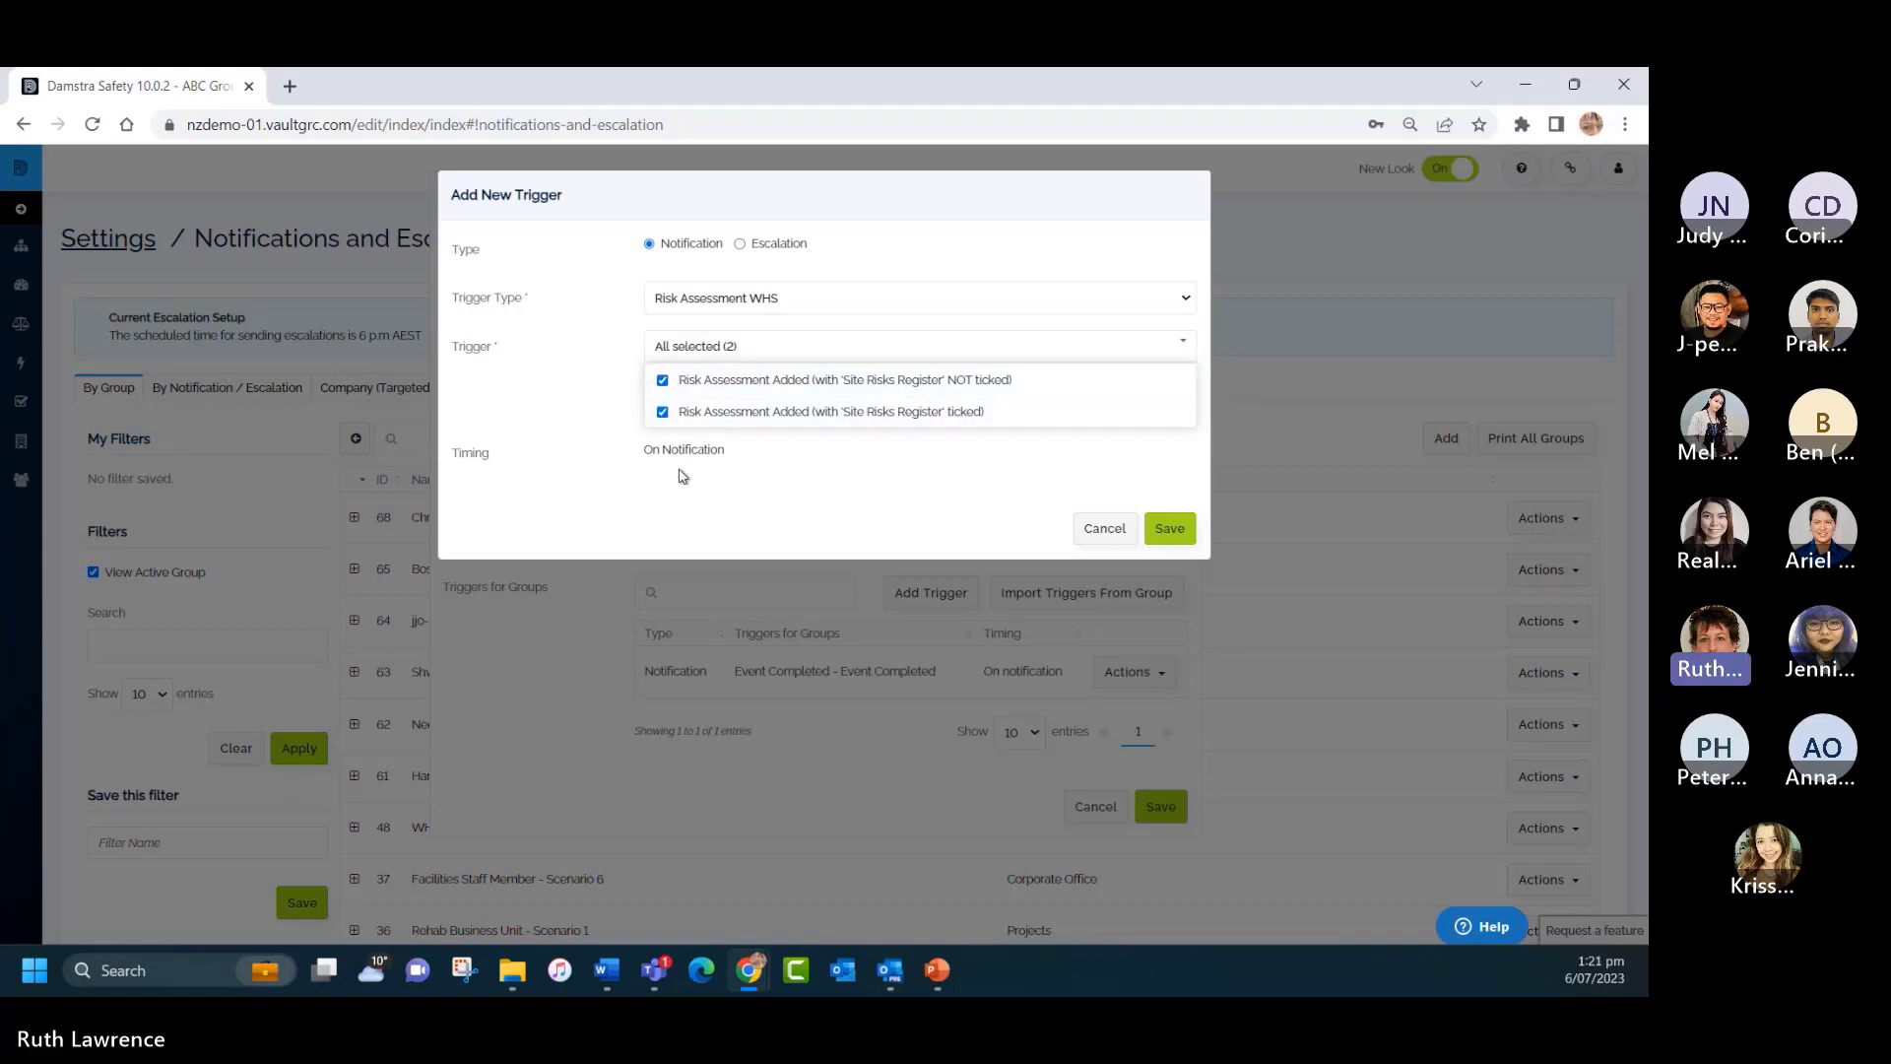
{"action": "left_click", "coordinate": [1170, 528]}
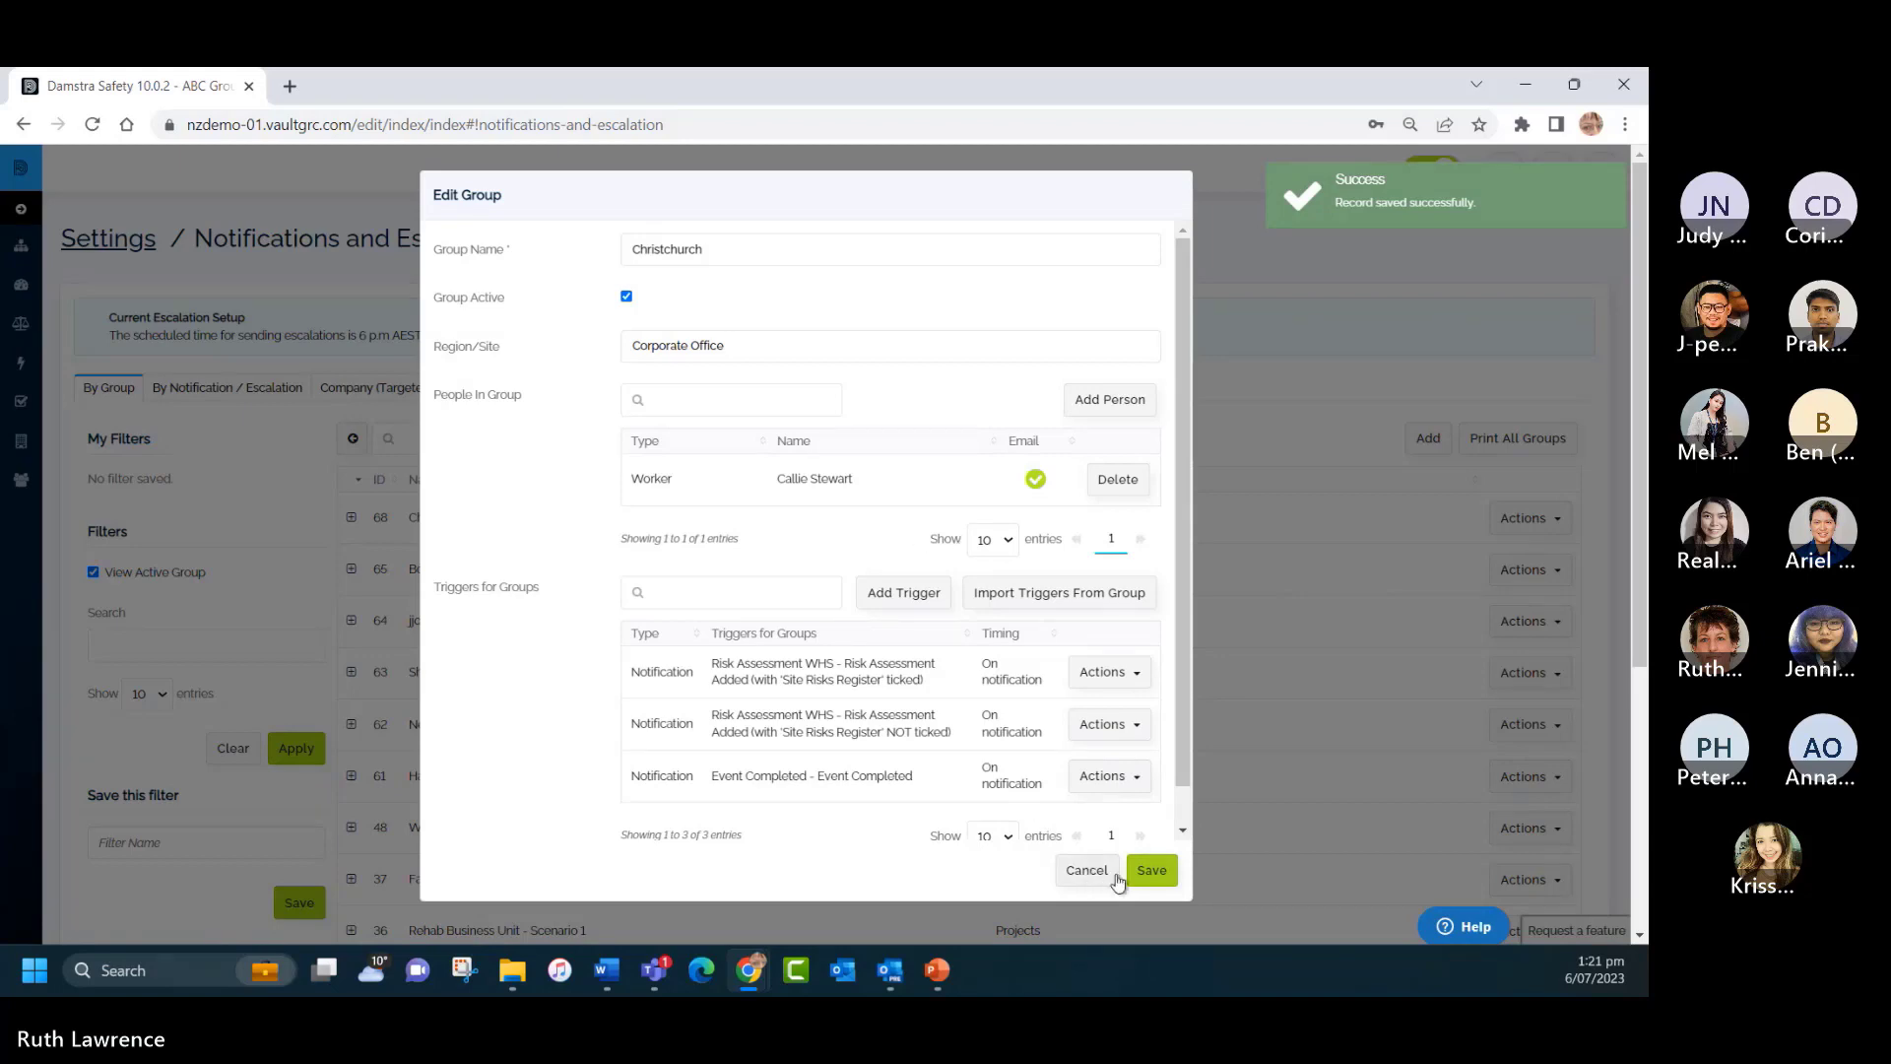
{"action": "left_click", "coordinate": [1148, 871]}
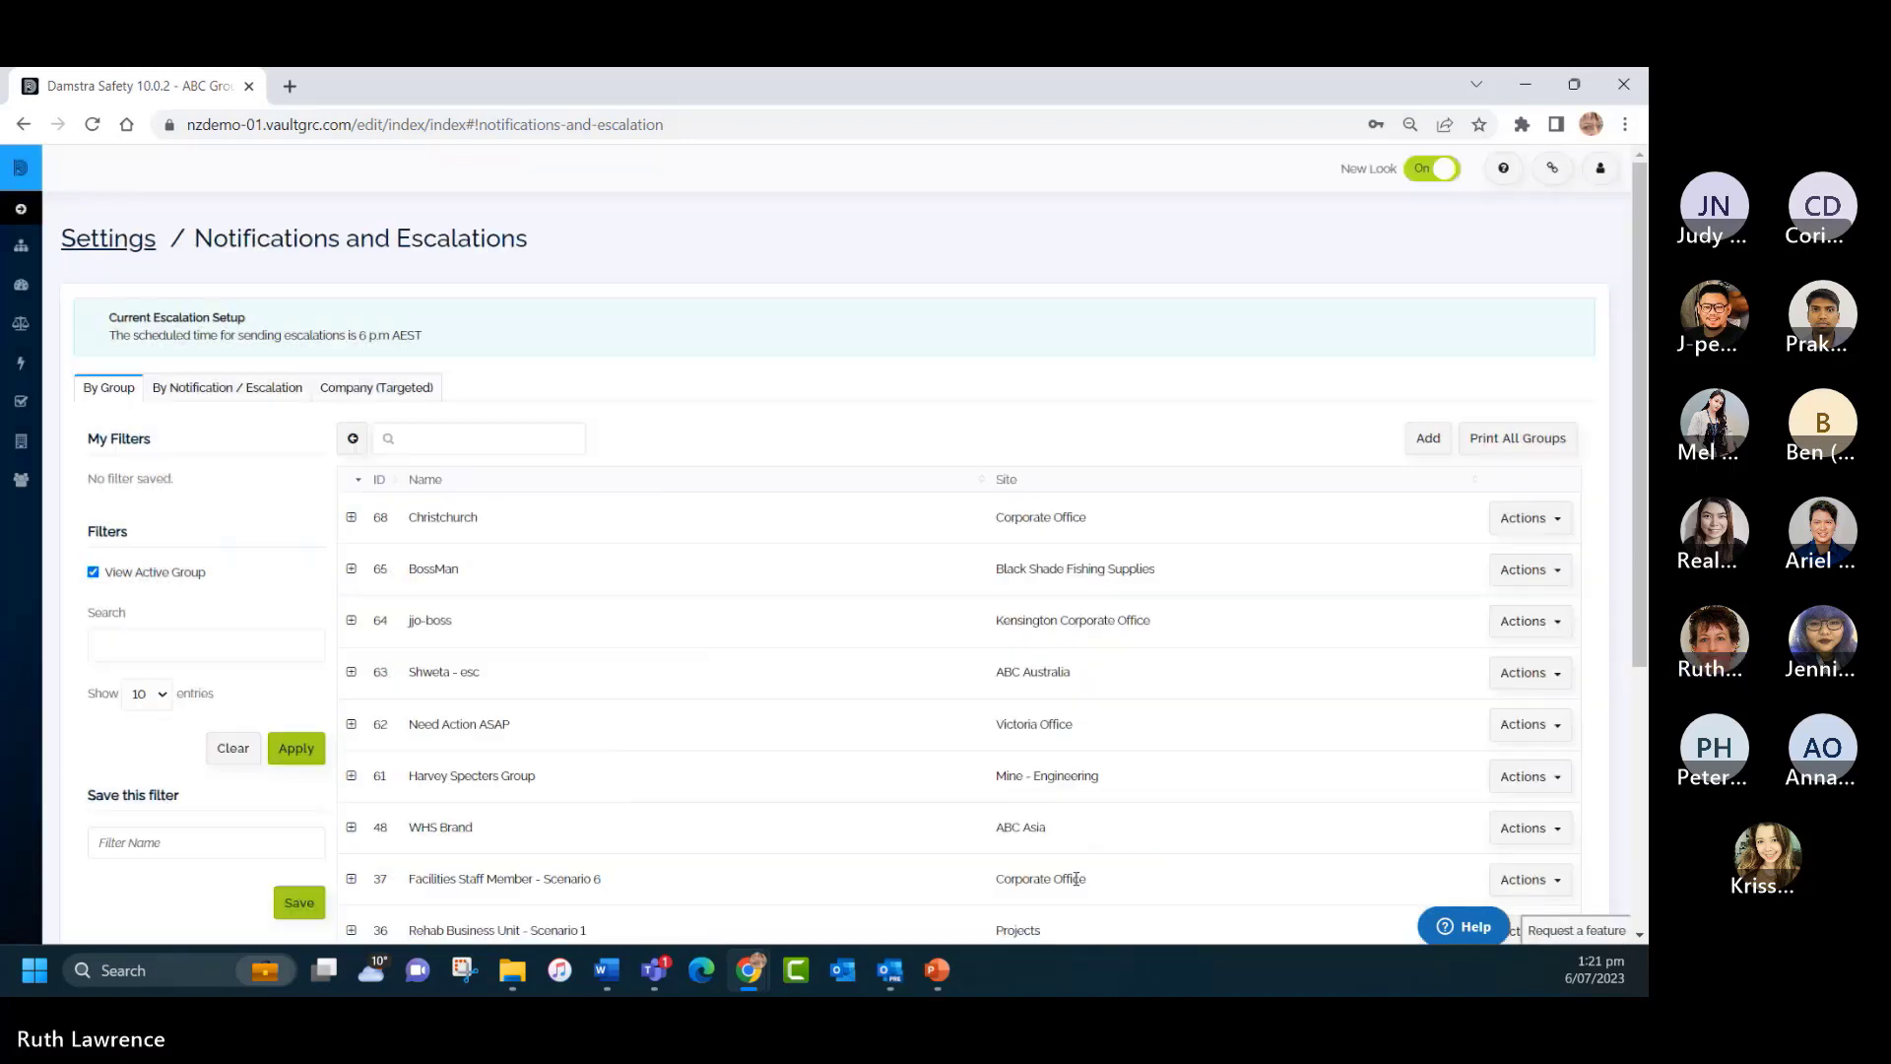
Open the Risk Assessment WHS register and view the actions available for the Workshop Timaru yard assessment.
{"action": "left_click", "coordinate": [111, 238]}
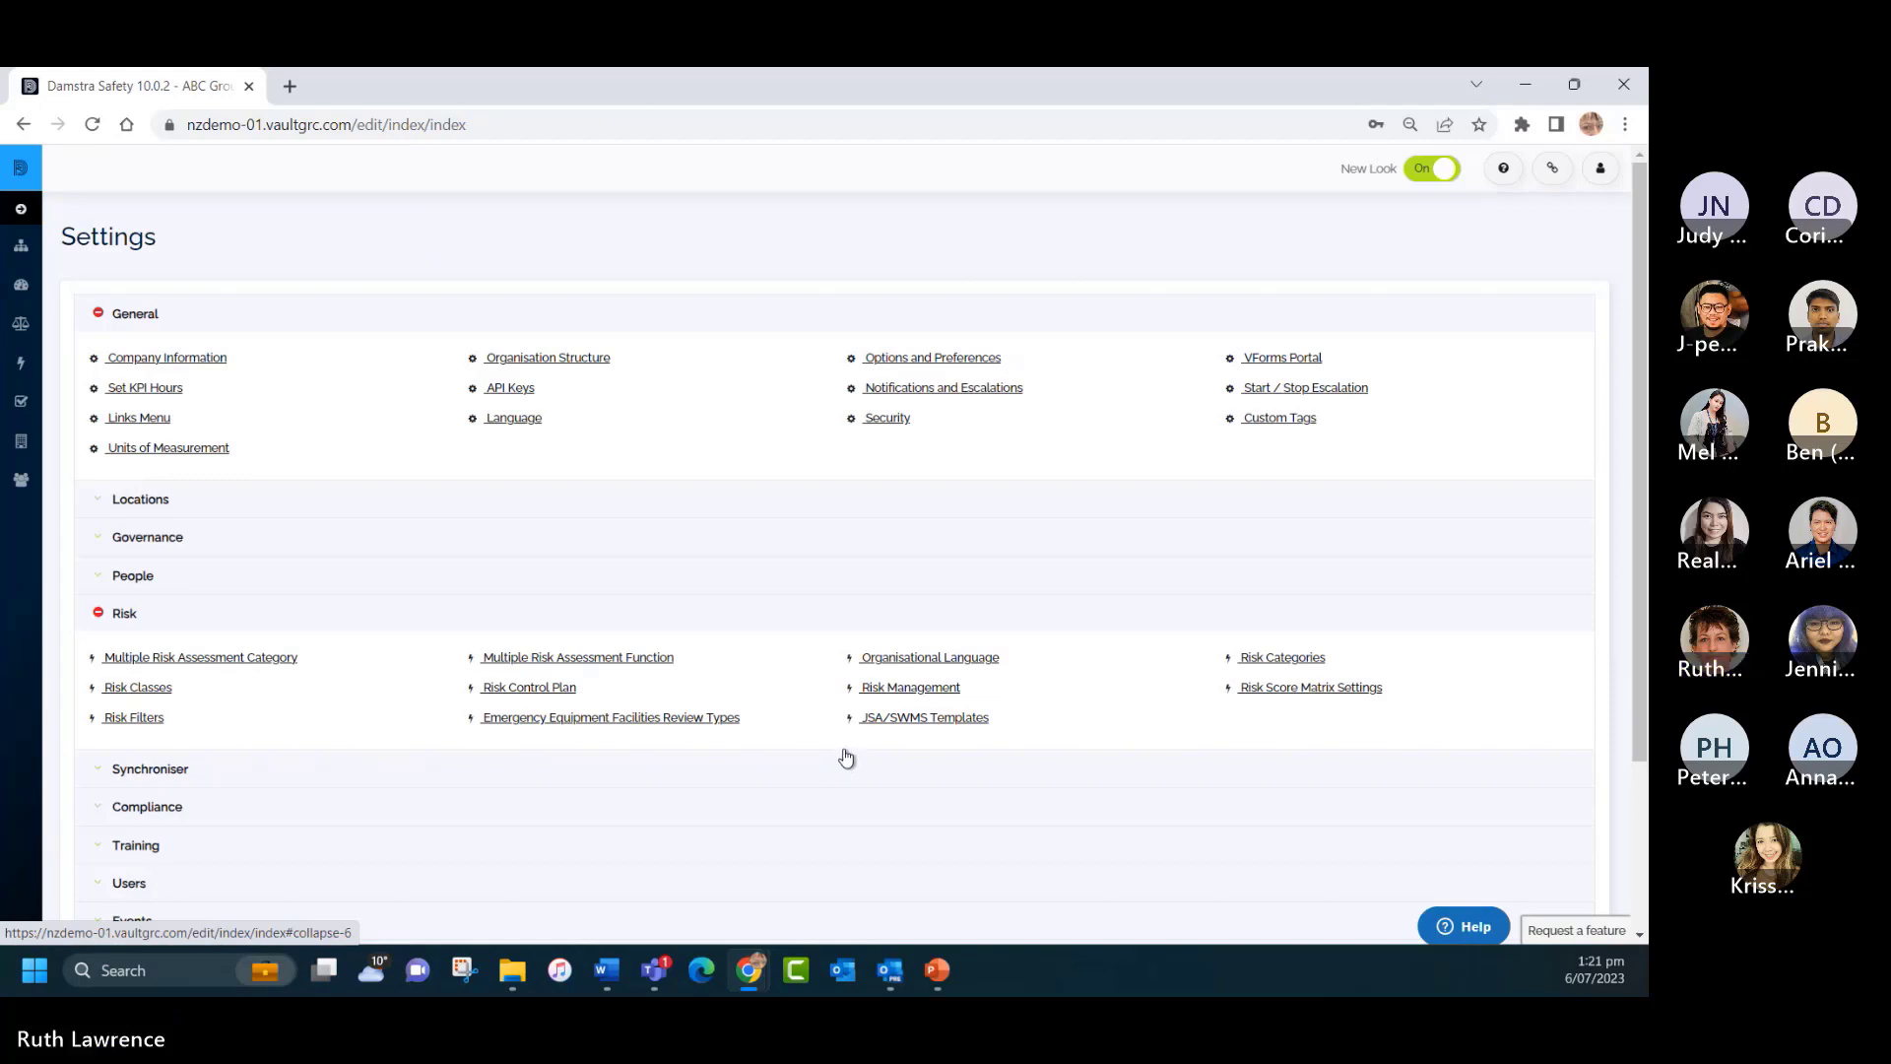
{"action": "left_click", "coordinate": [26, 365]}
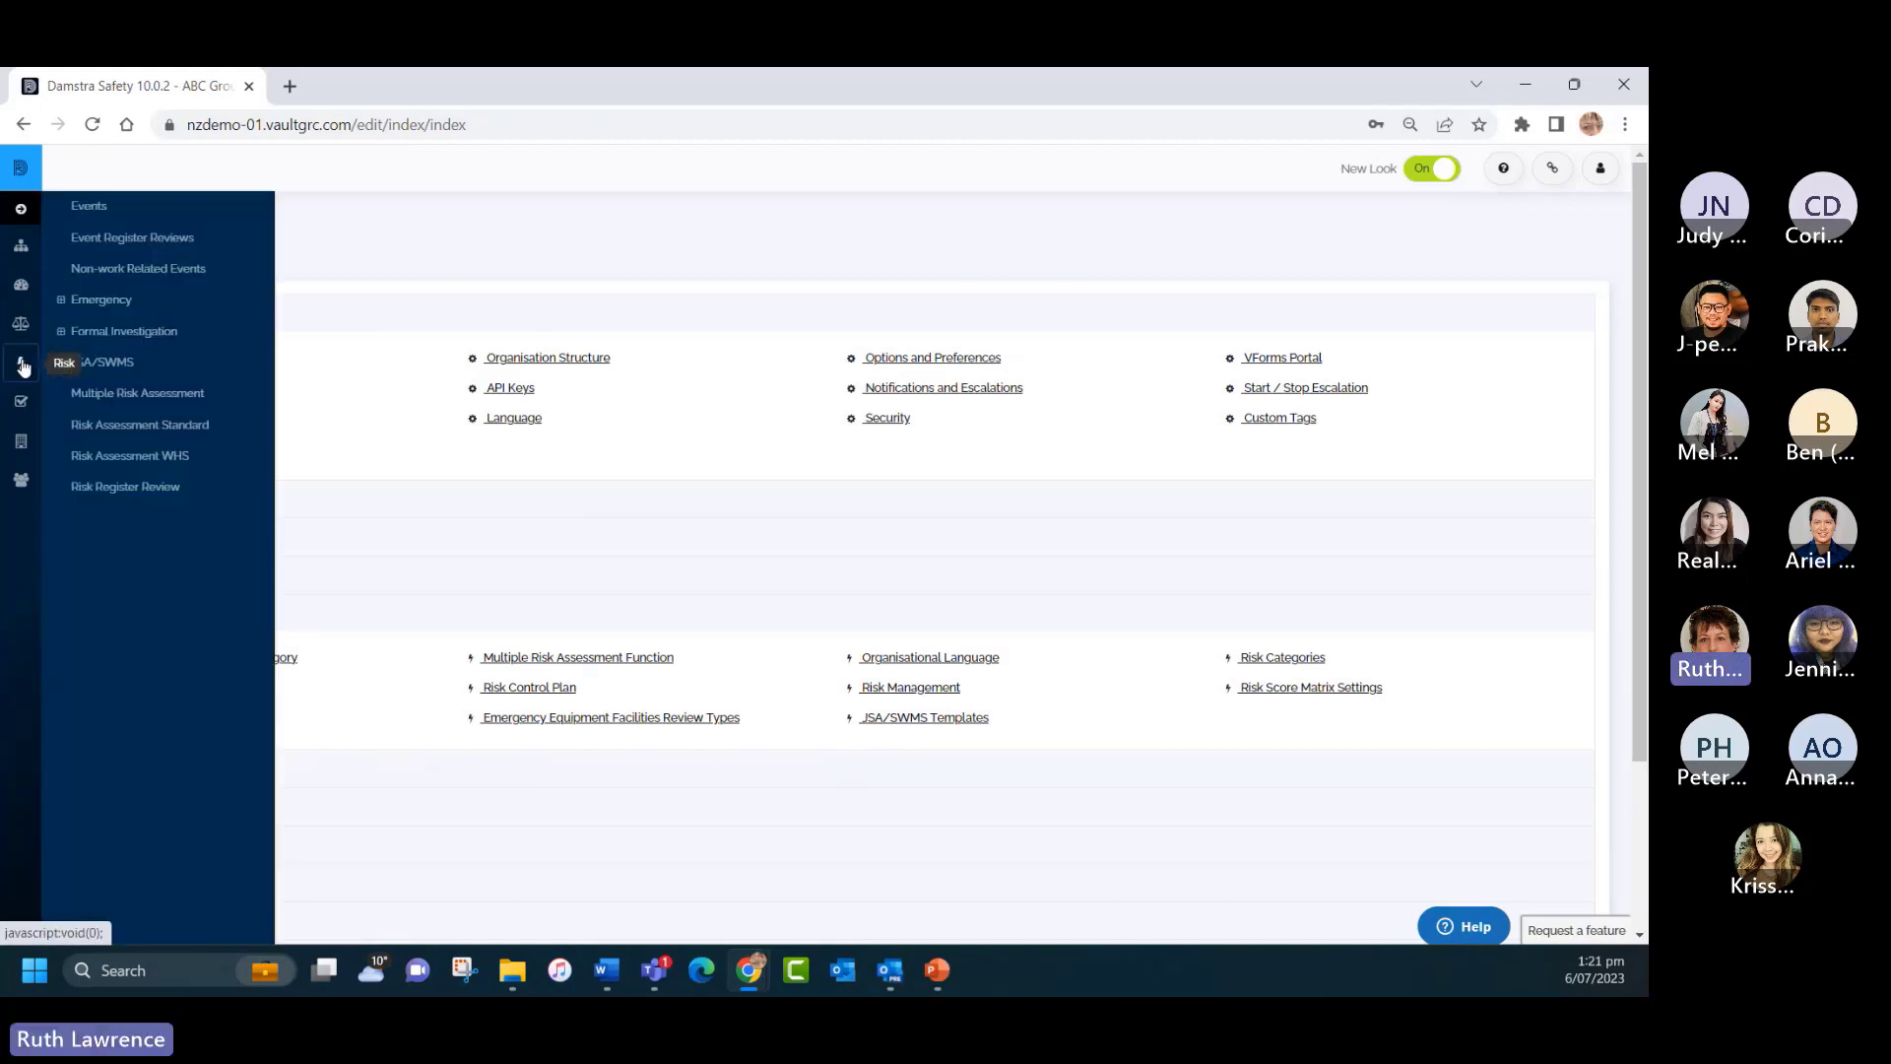
{"action": "left_click", "coordinate": [125, 459]}
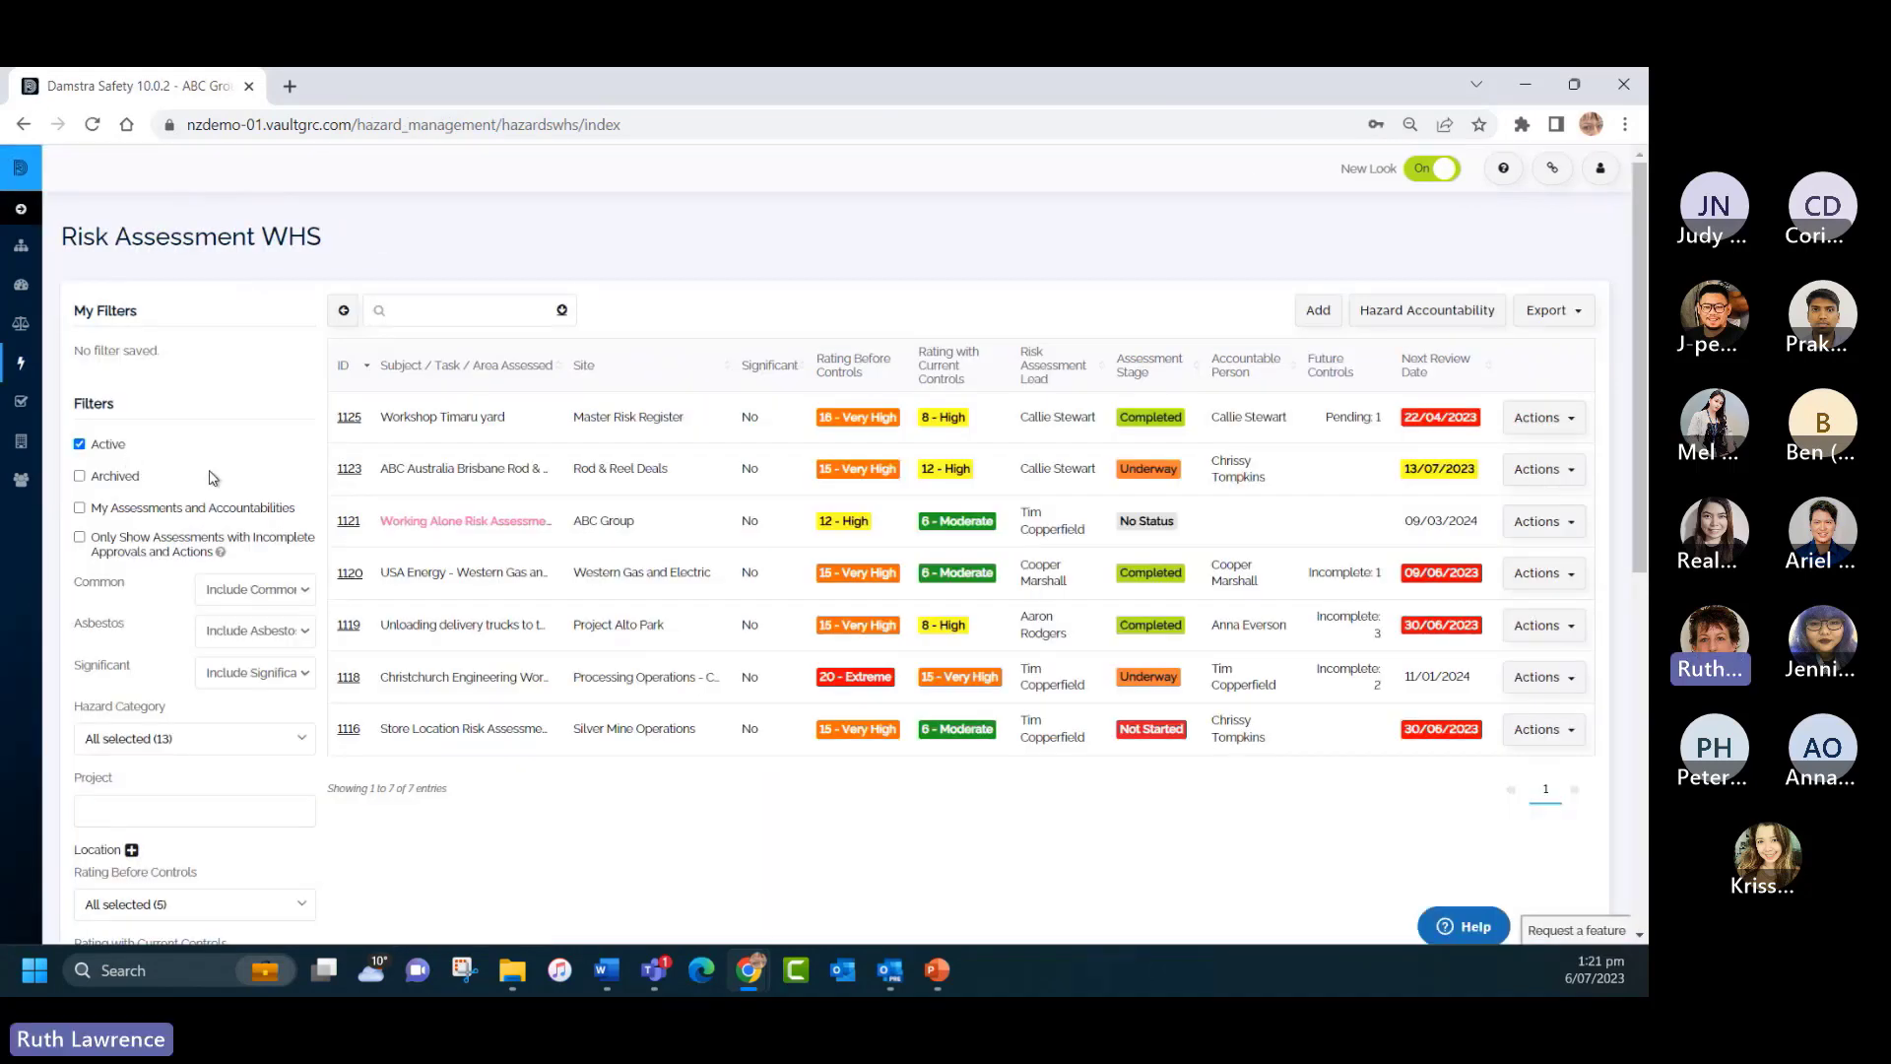
{"action": "left_click", "coordinate": [1553, 421]}
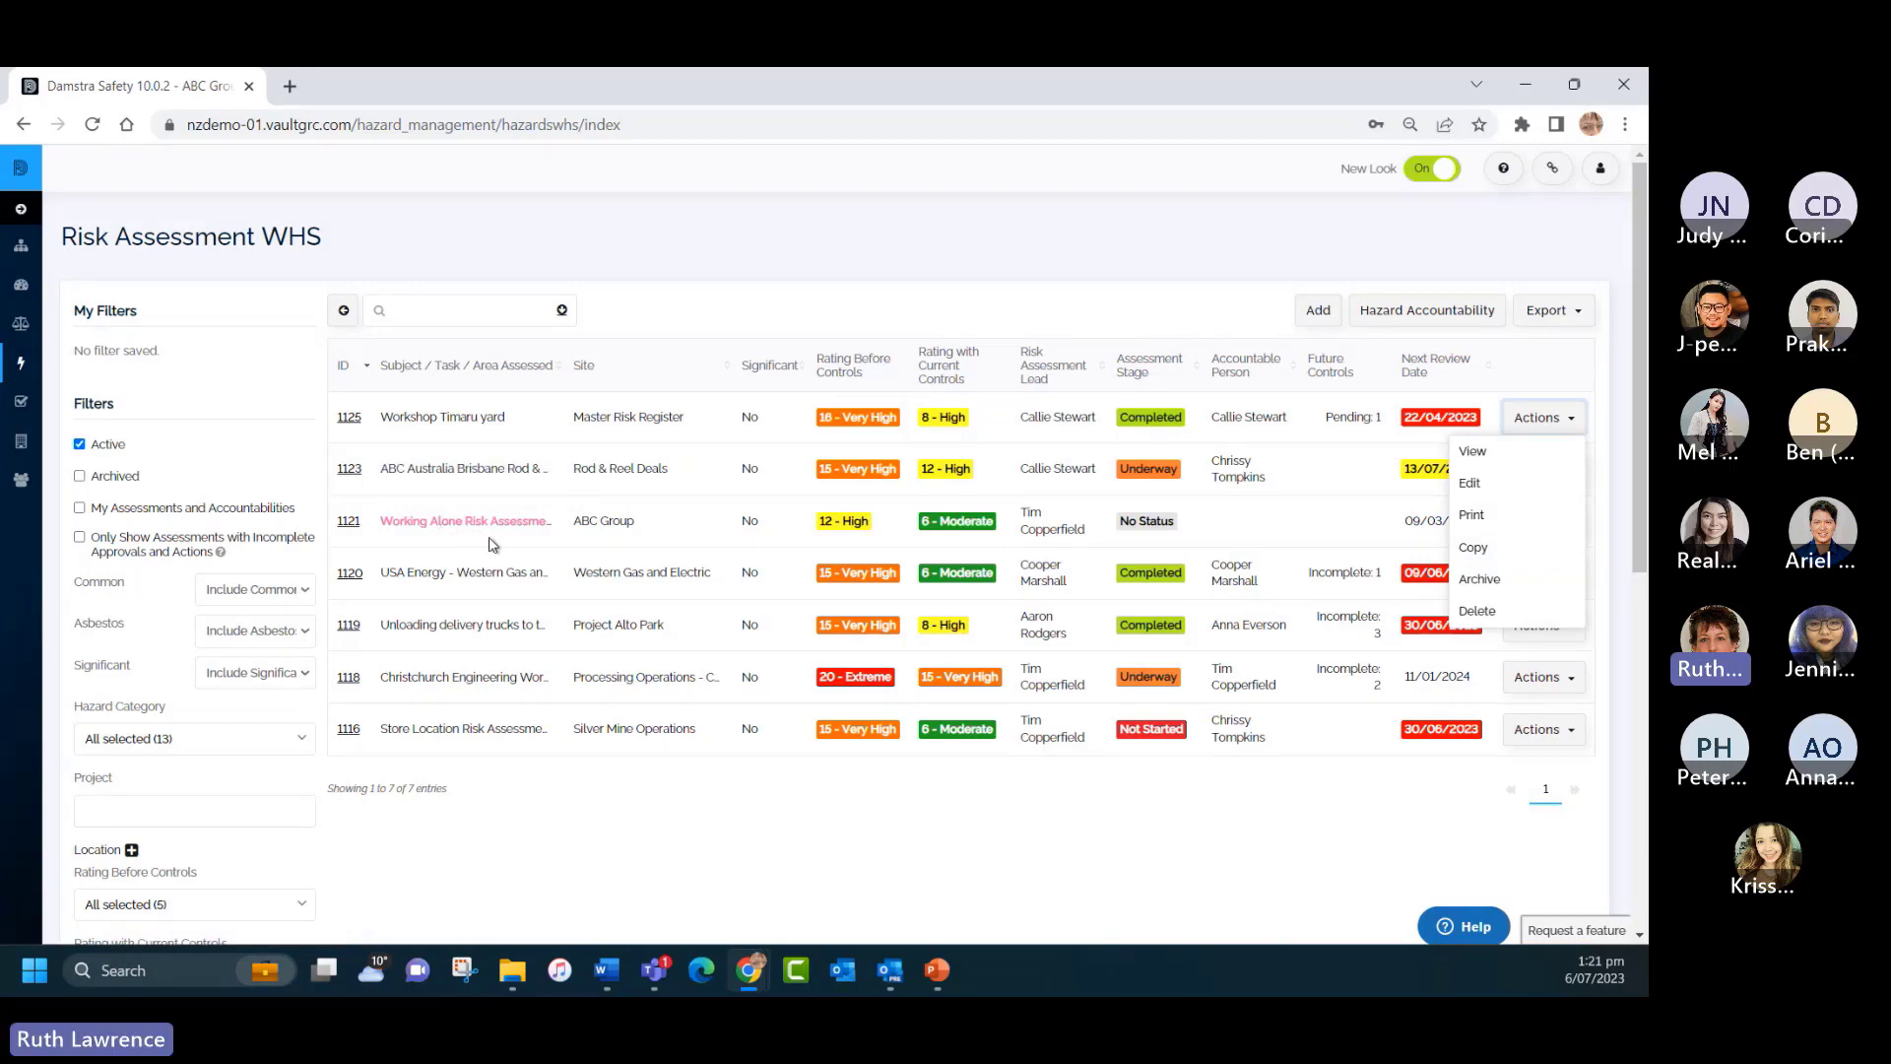
{"action": "left_click", "coordinate": [773, 258]}
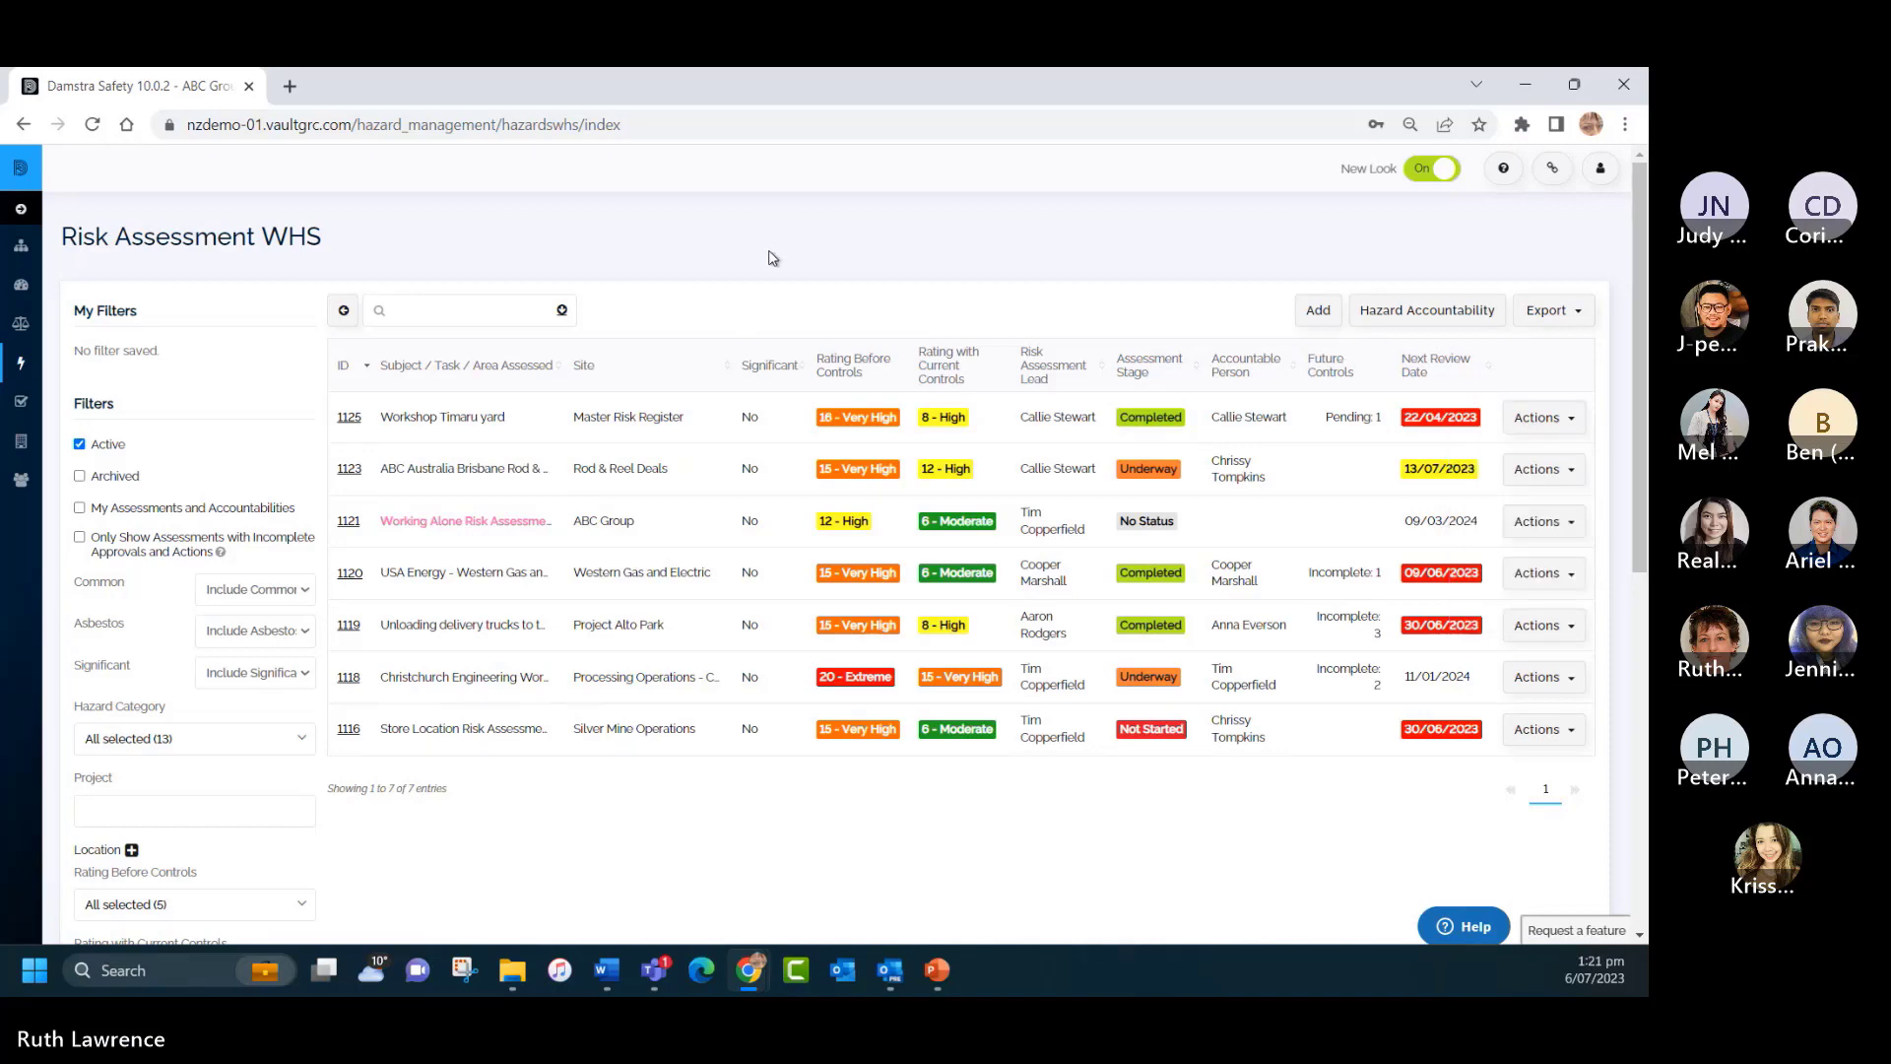
Open the Hazard Accountability register and search it for "fall".
{"action": "left_click", "coordinate": [1413, 313]}
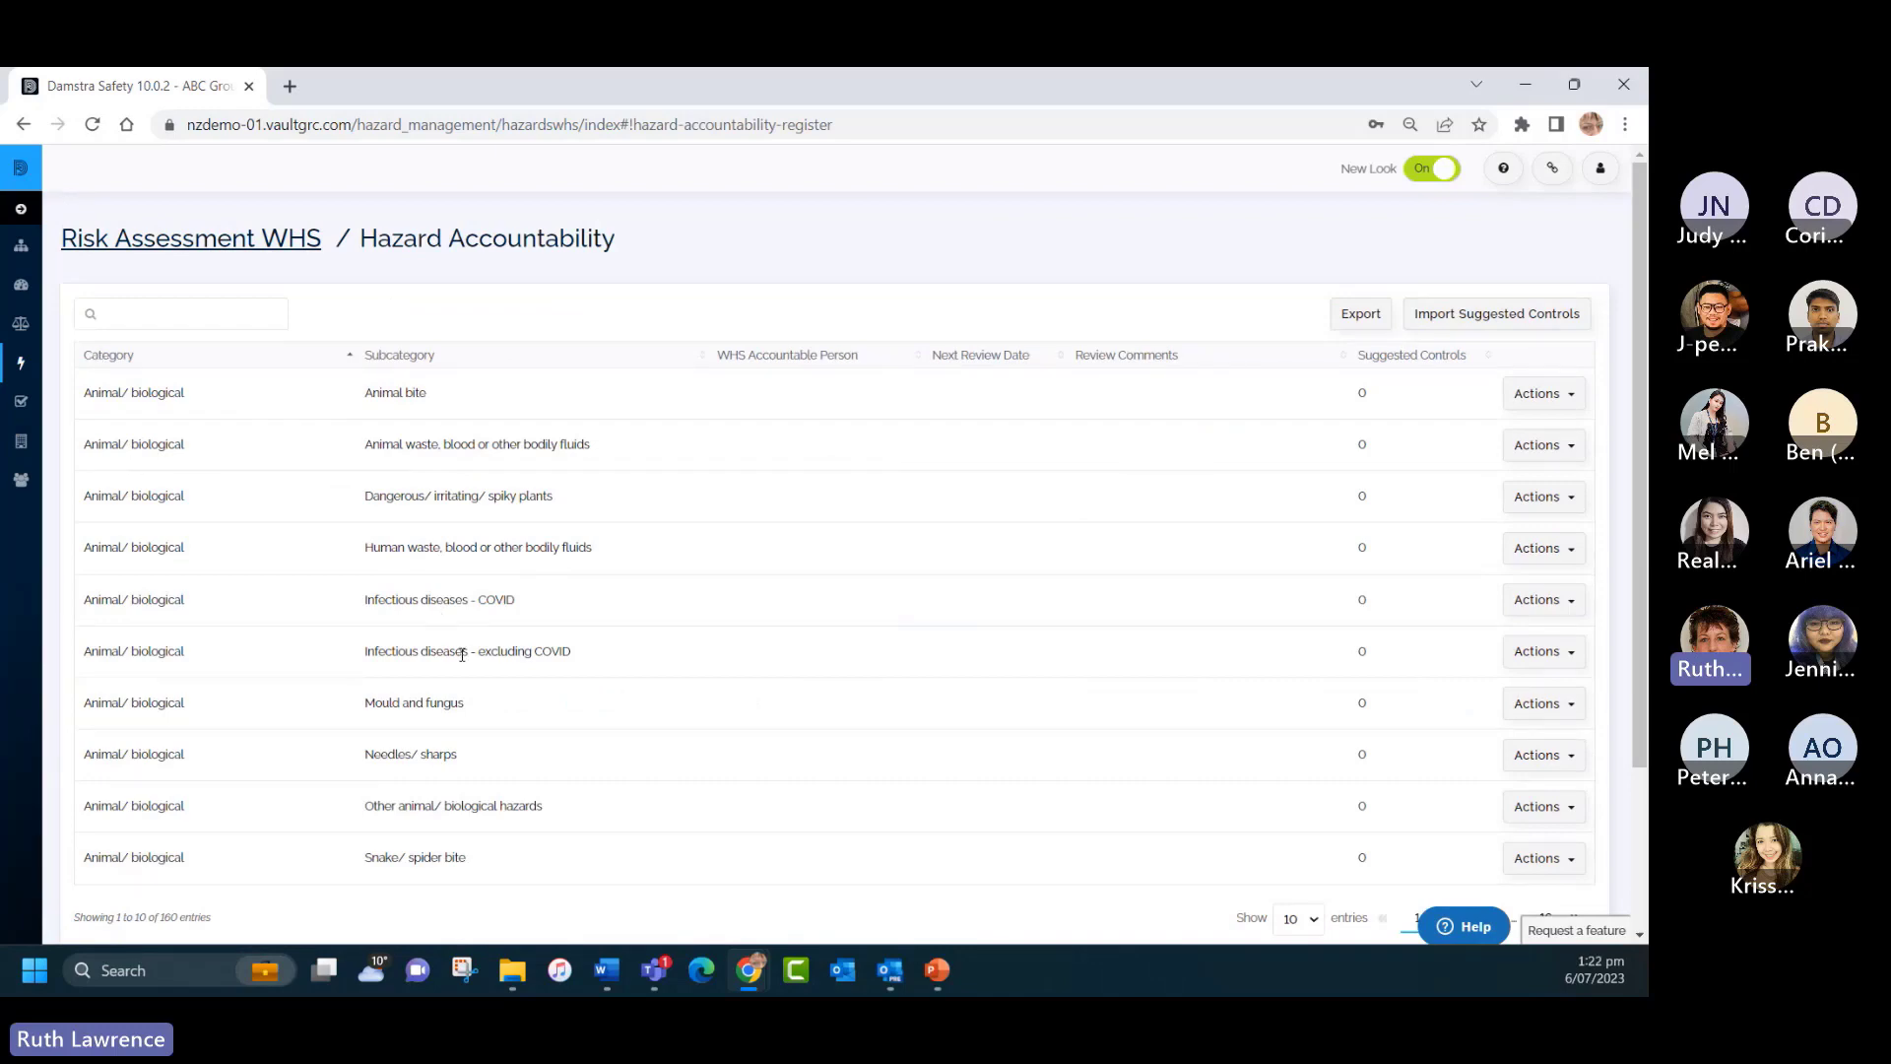
{"action": "left_click", "coordinate": [124, 313]}
{"action": "type", "text": "fa"}
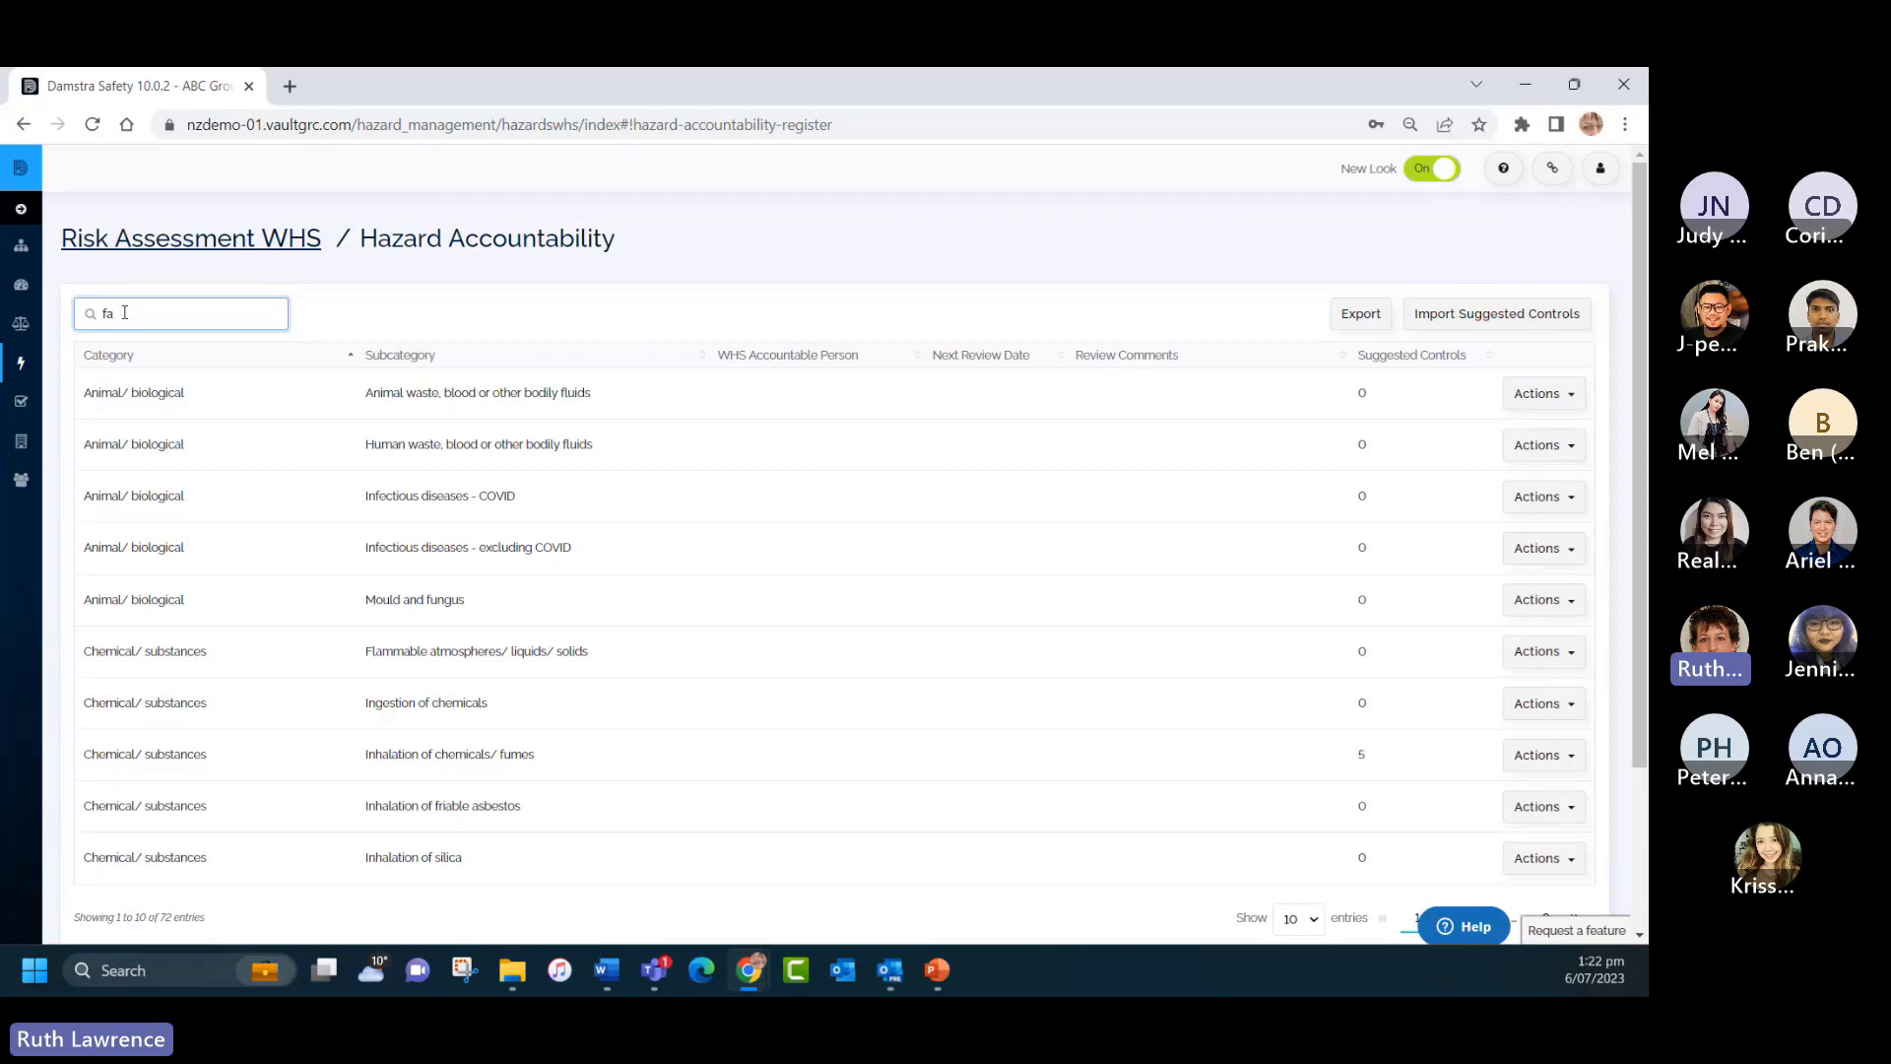
{"action": "type", "text": "ll"}
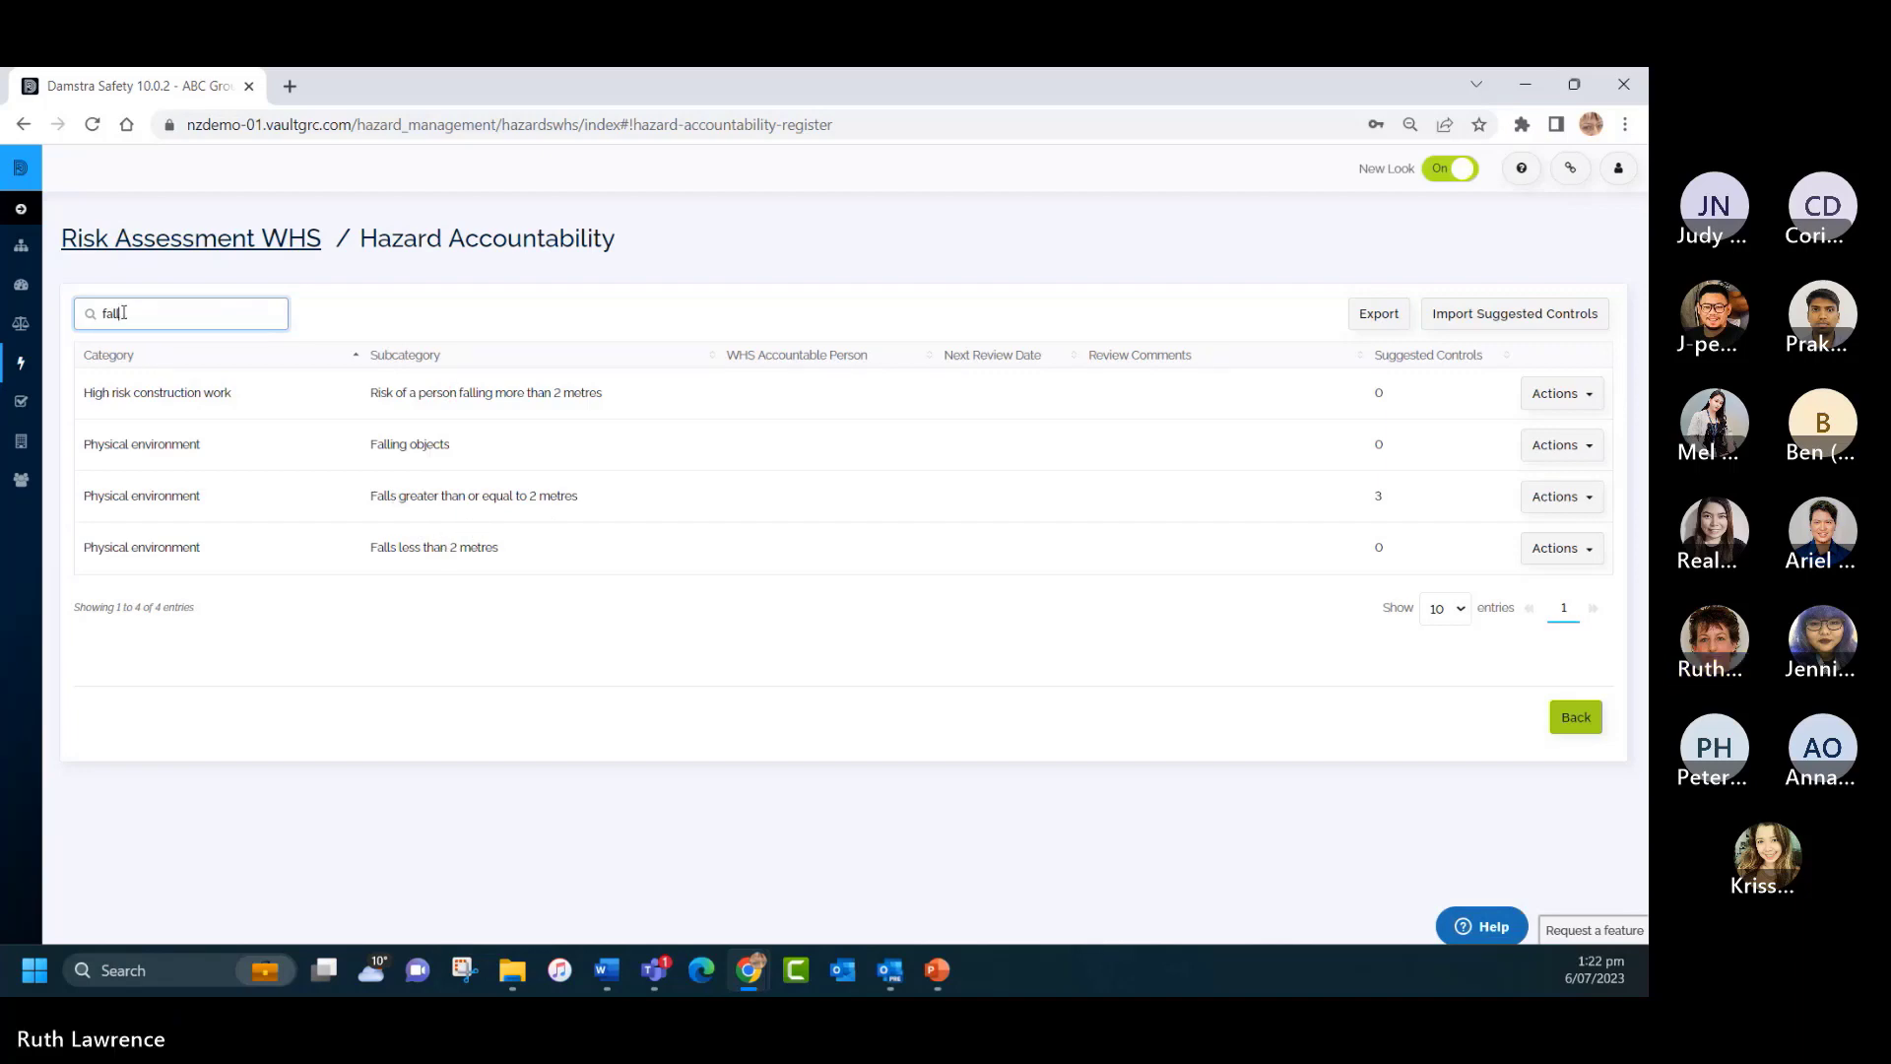
Search the Hazard Accountability register for "slip" and open the Uneven/ sloping/ slippery ground hazard for editing to review its suggested controls.
{"action": "double_click", "coordinate": [179, 314]}
{"action": "type", "text": "s"}
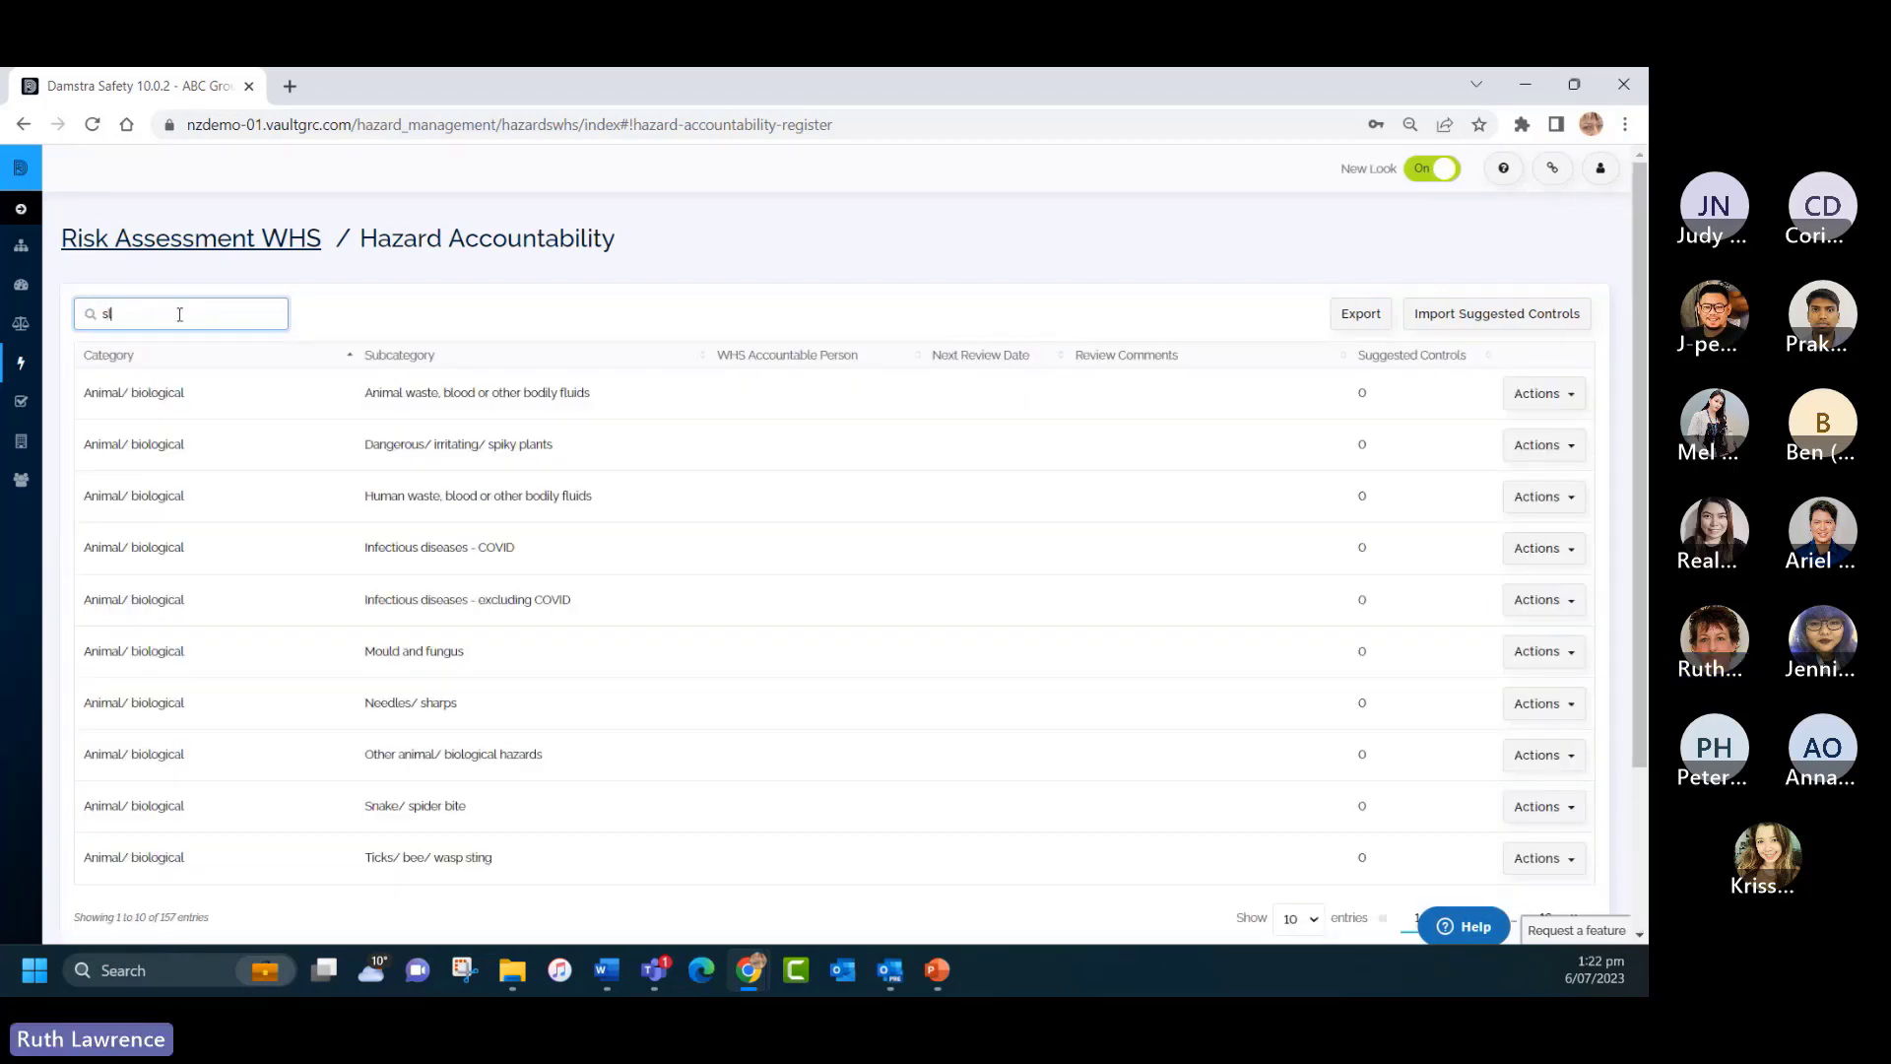
{"action": "type", "text": "lip"}
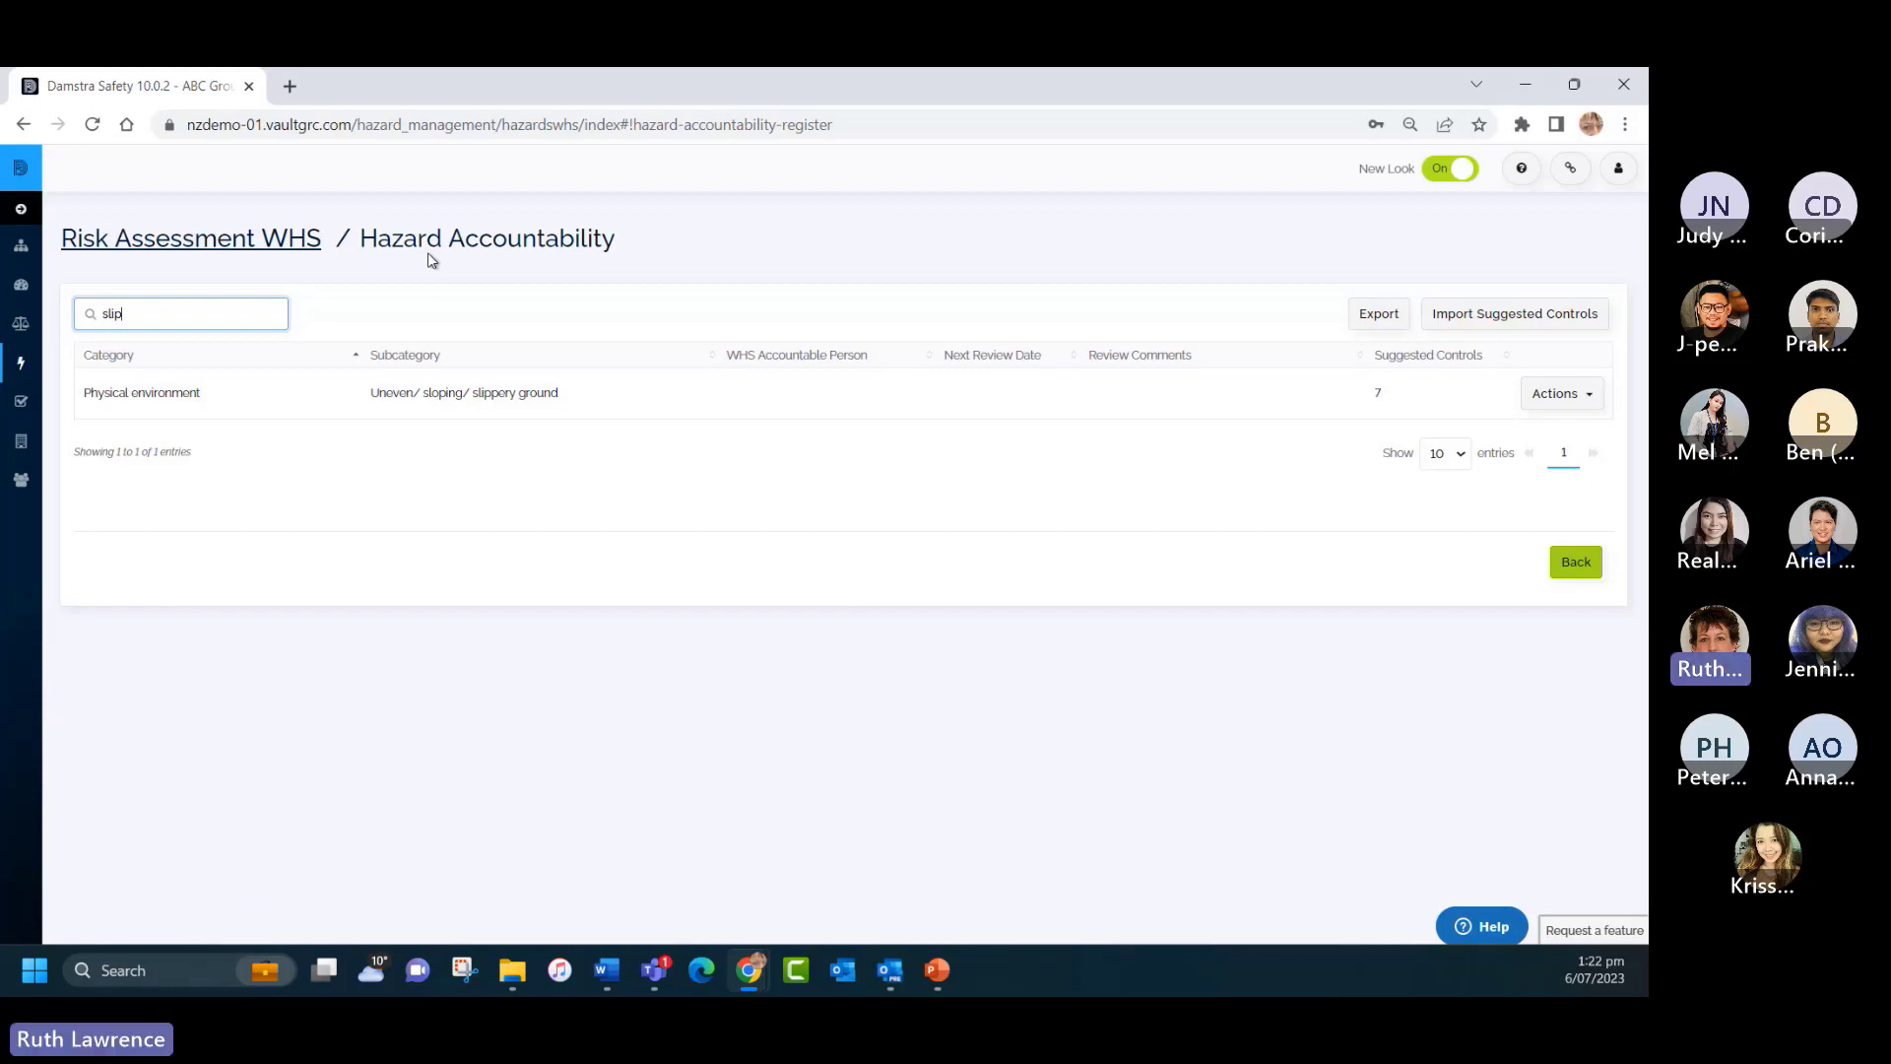
{"action": "left_click", "coordinate": [1558, 399]}
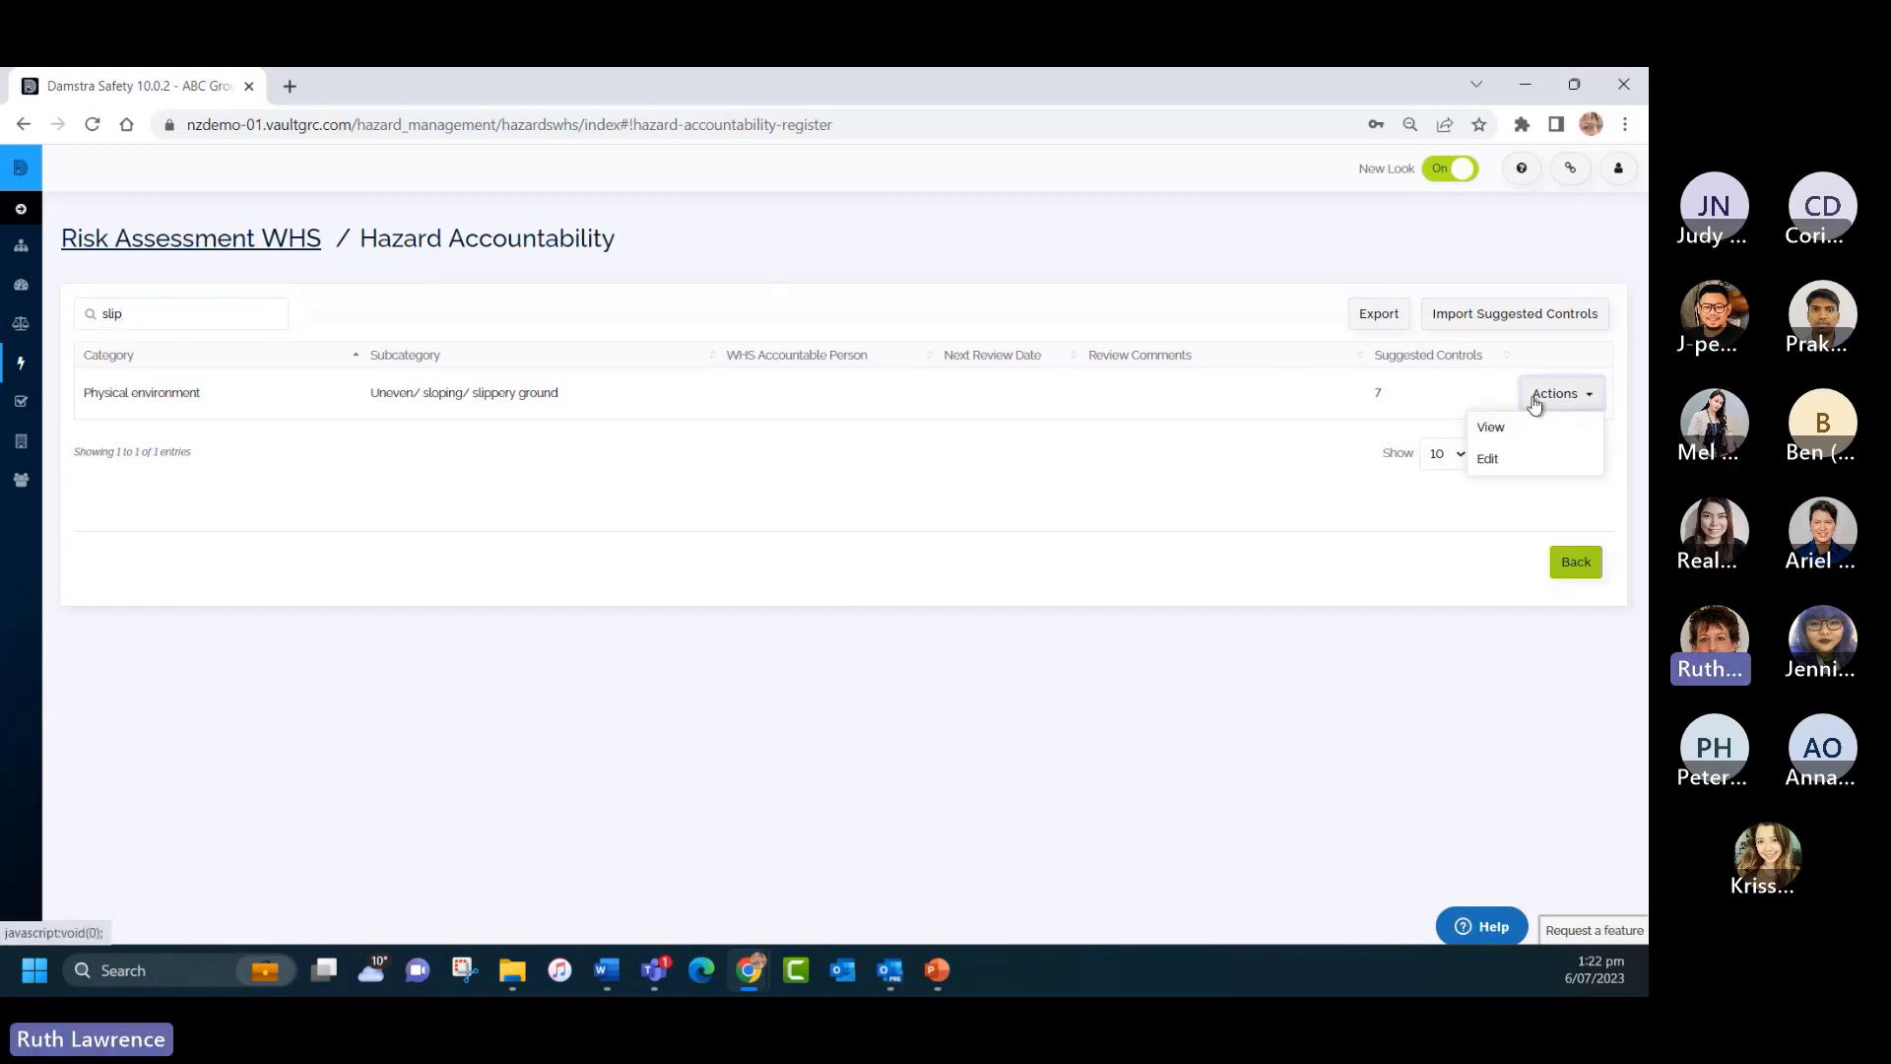
{"action": "left_click", "coordinate": [1488, 460]}
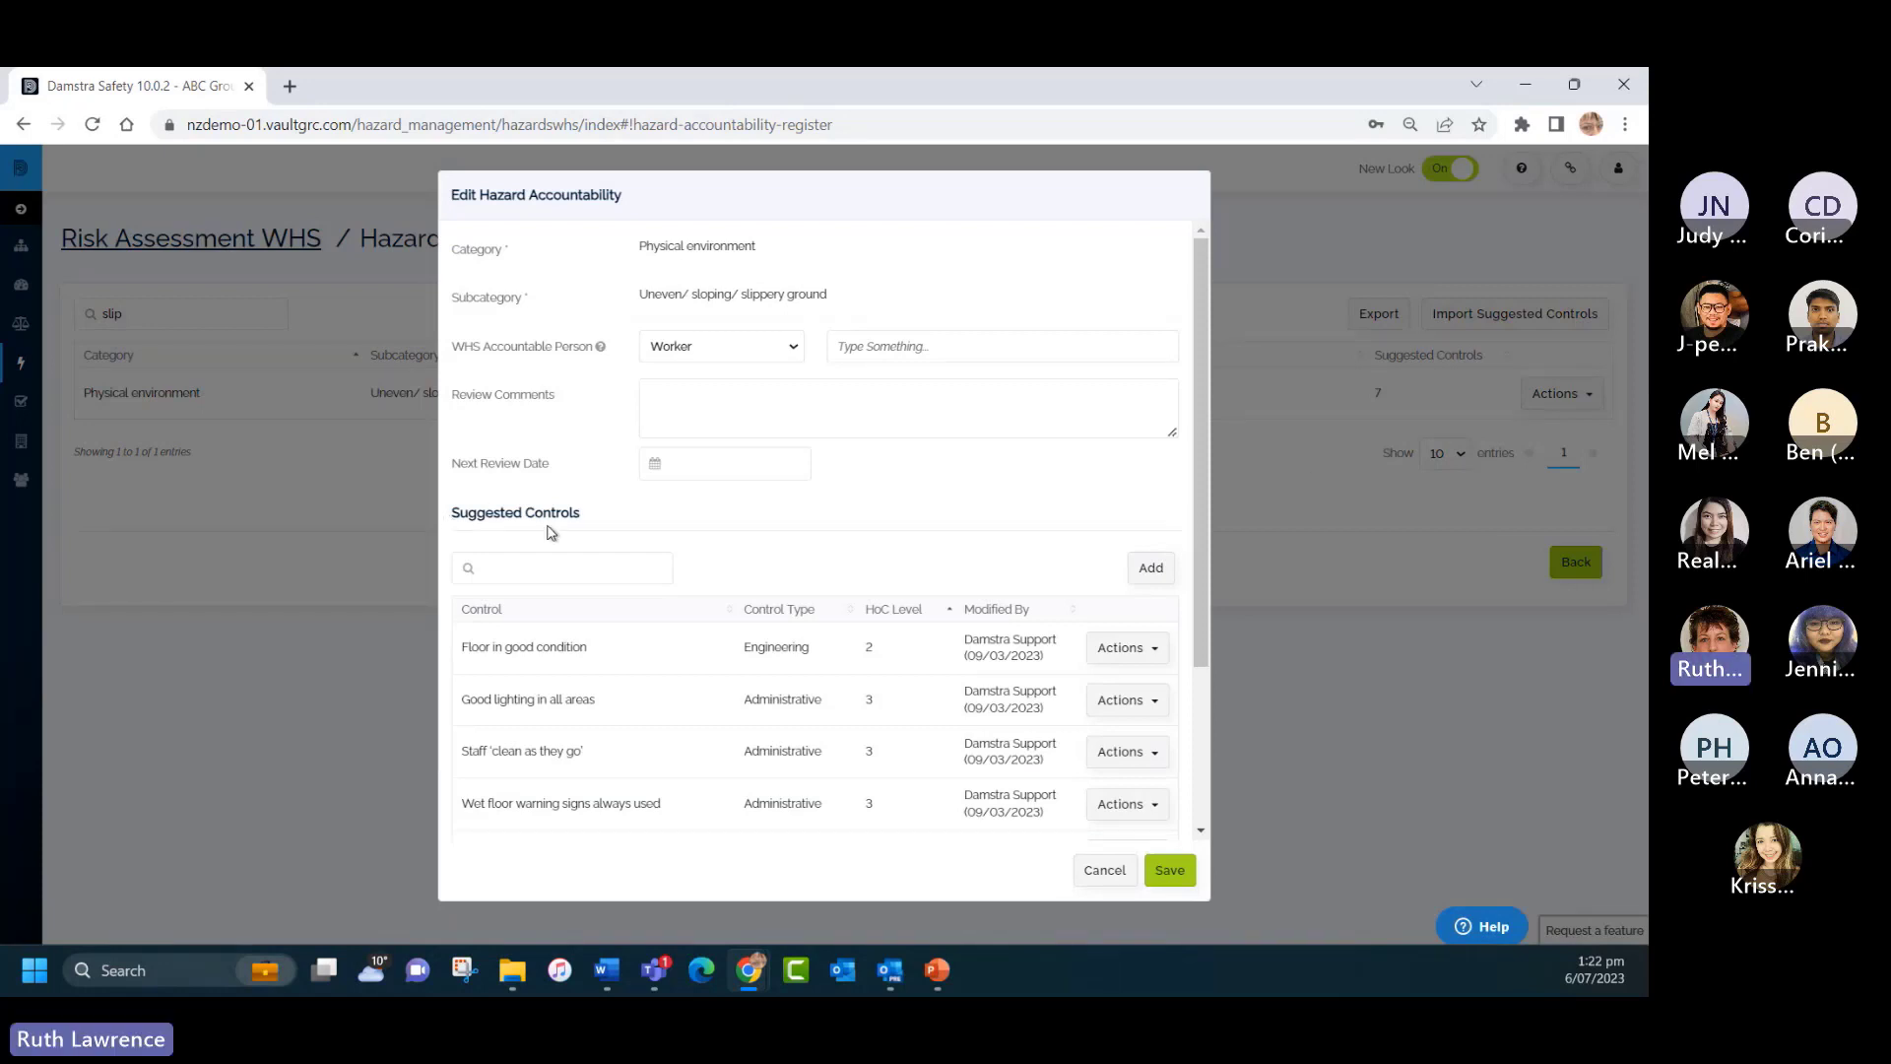
{"action": "scroll", "coordinate": [567, 532], "scroll_direction": "down", "scroll_amount": 1}
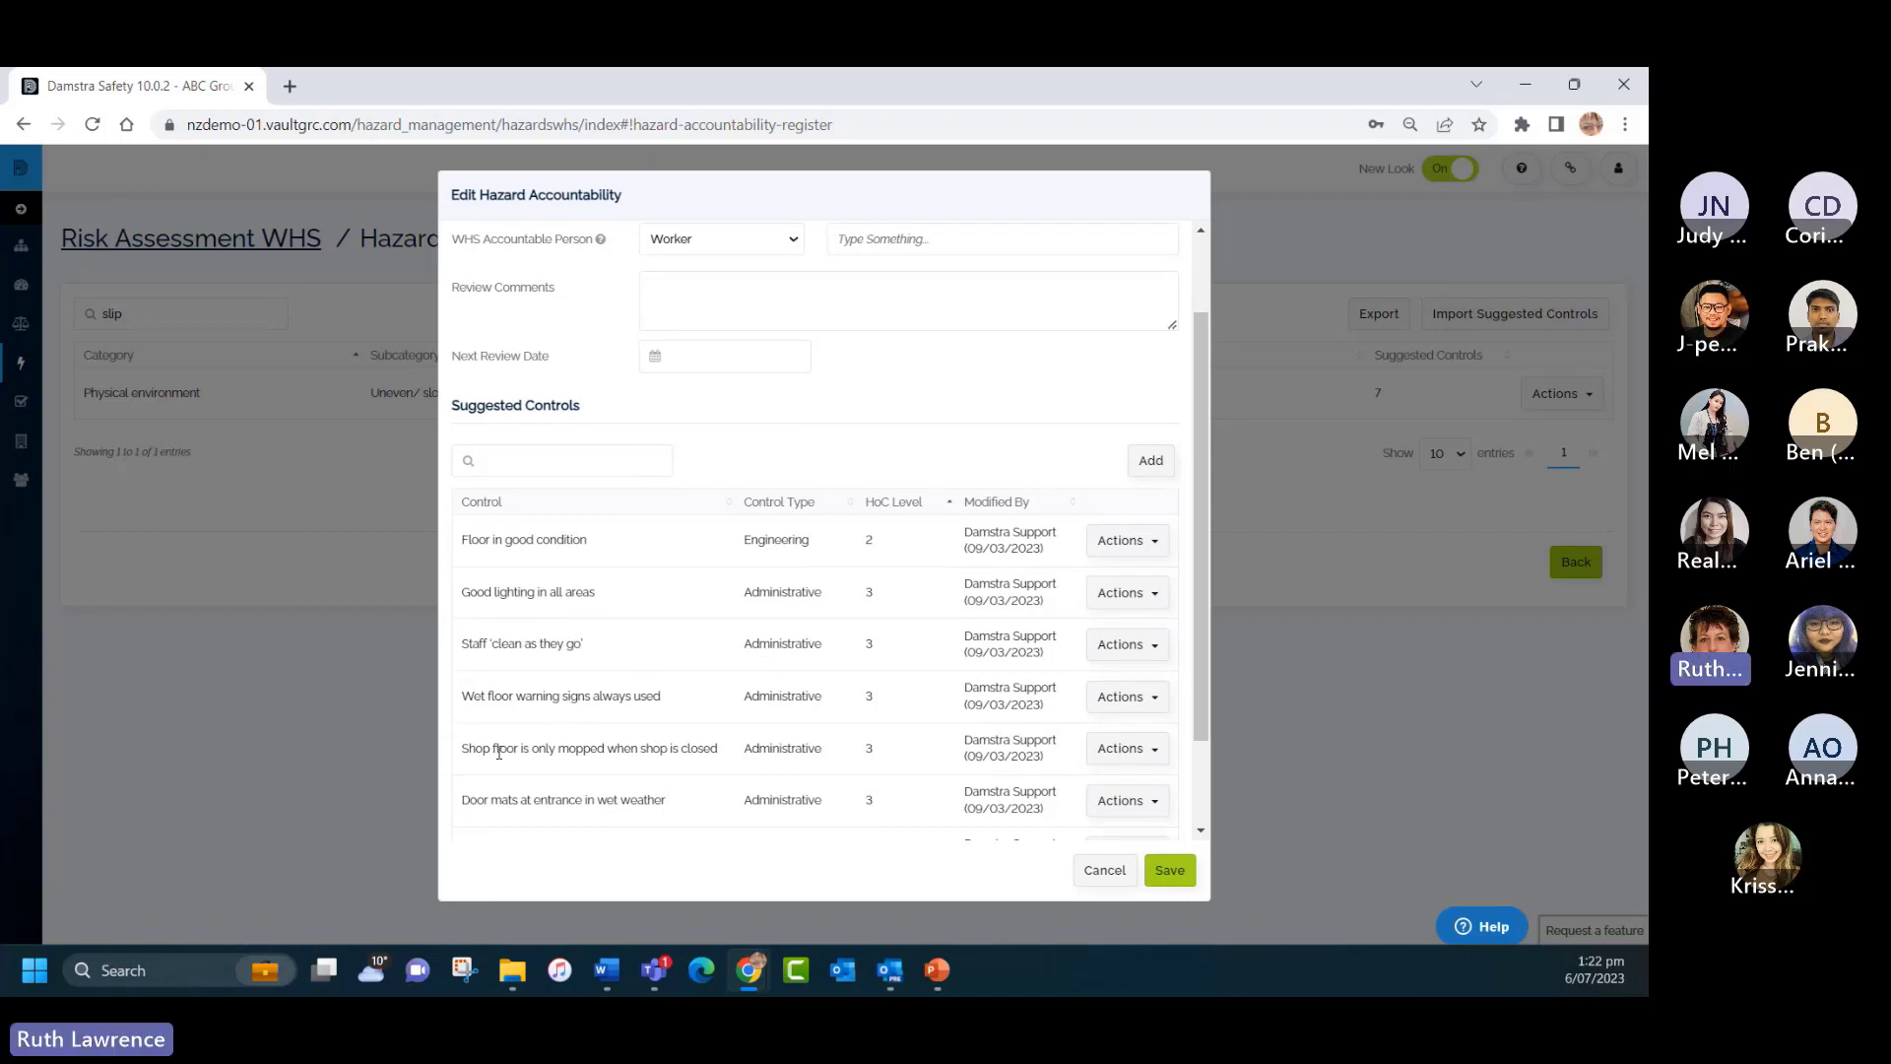
{"action": "scroll", "coordinate": [675, 764], "scroll_direction": "down", "scroll_amount": 1}
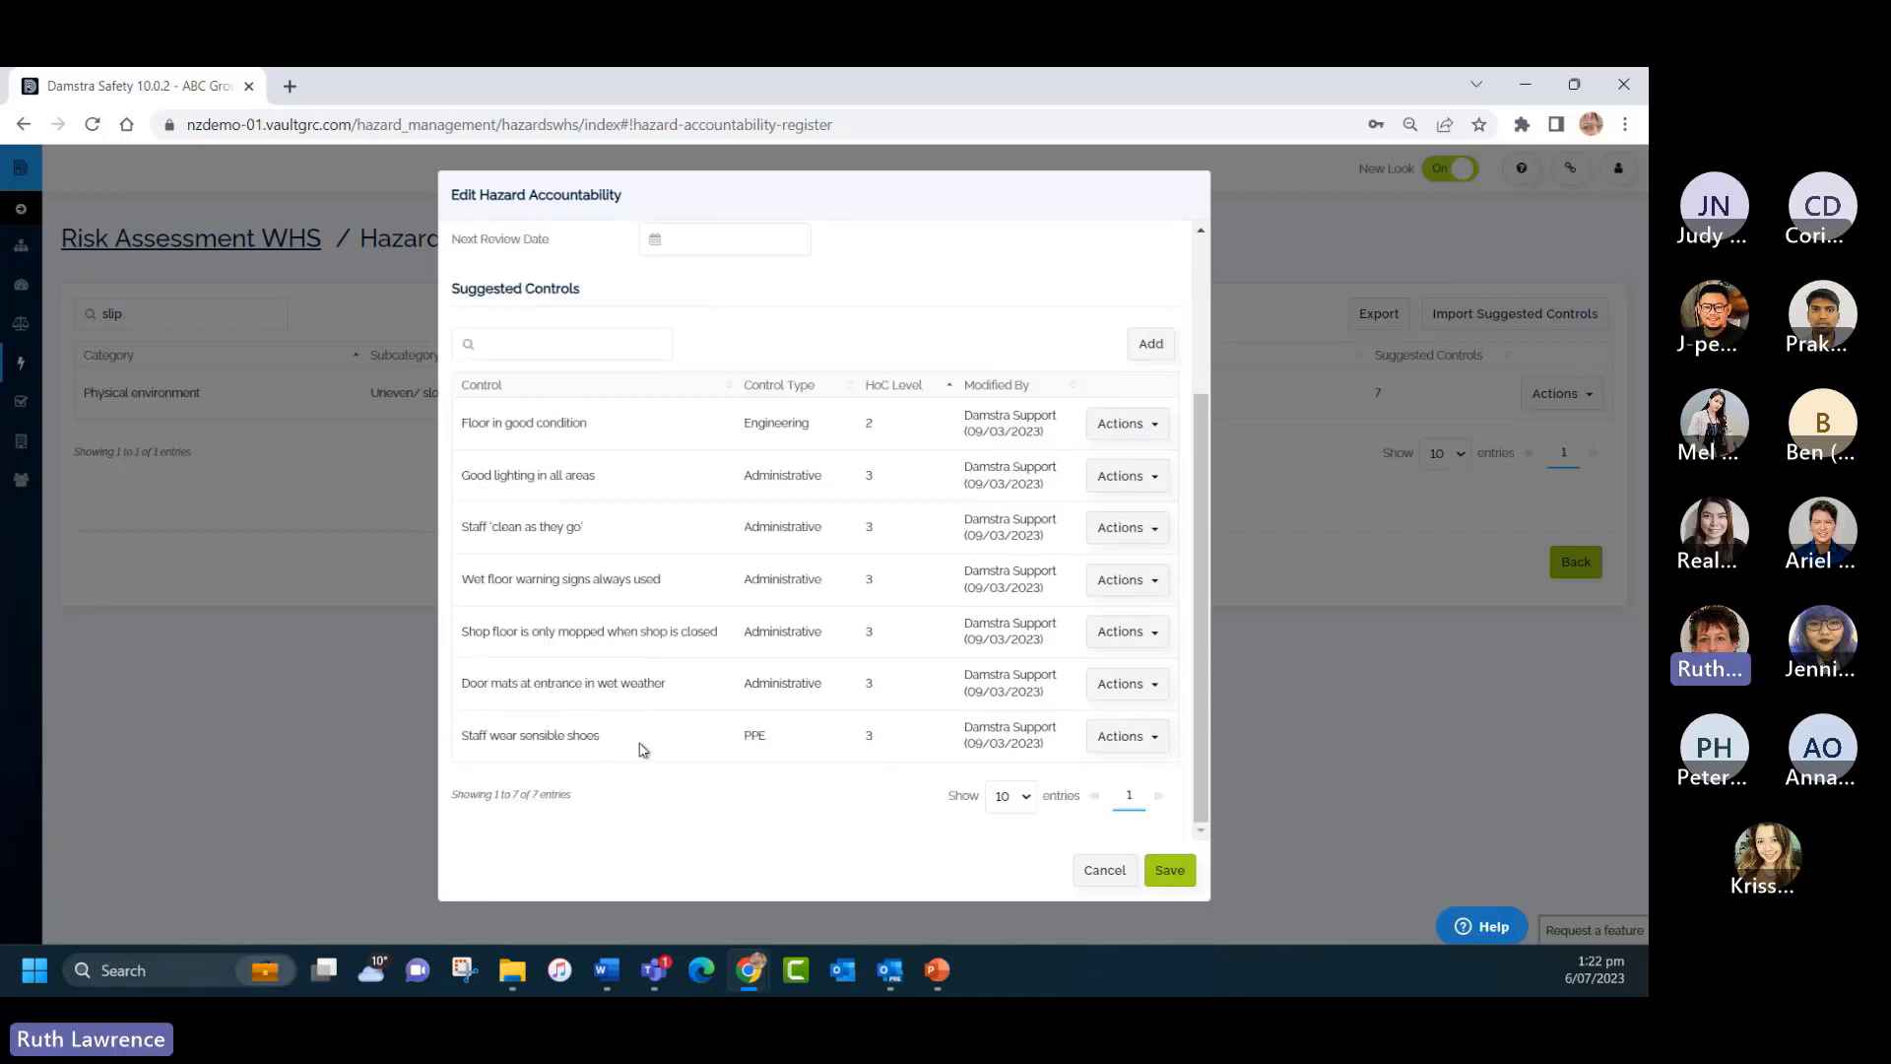
{"action": "scroll", "coordinate": [648, 734], "scroll_direction": "up", "scroll_amount": 2}
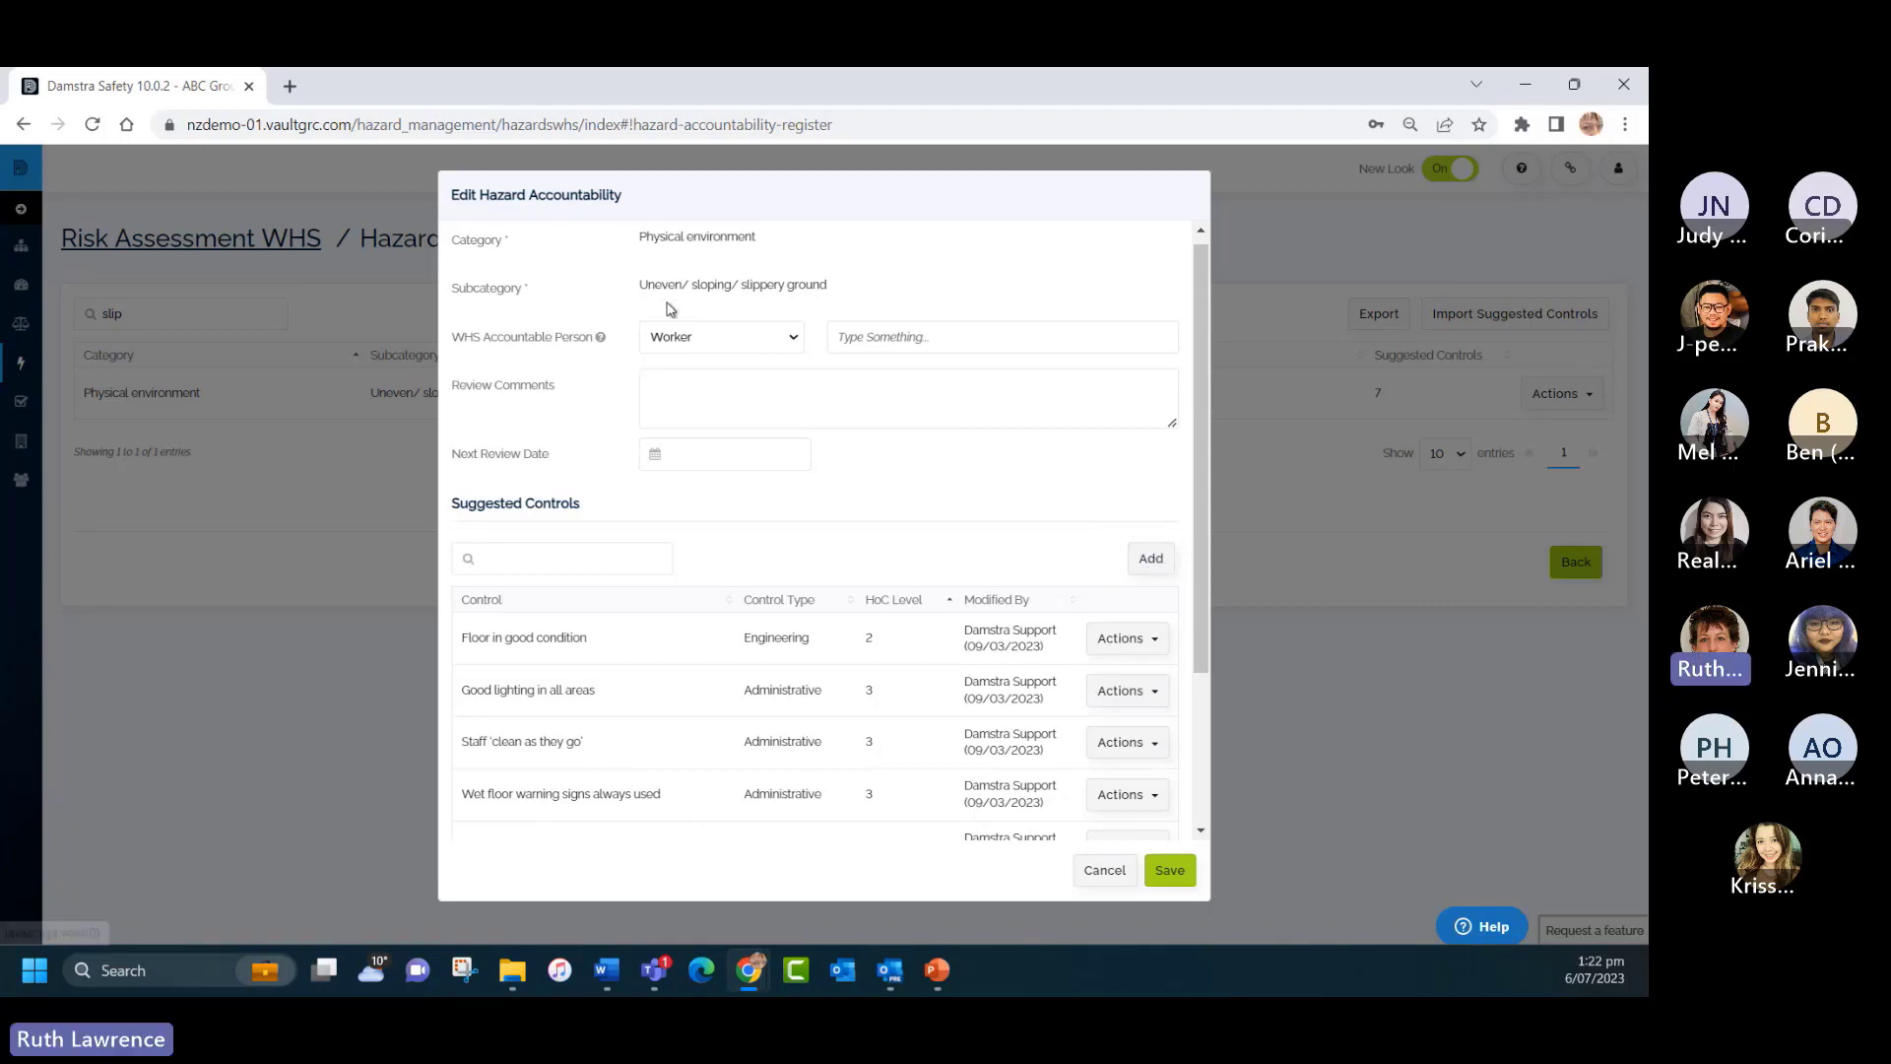
Add the suggested control "Firm grip while carrying boxes" with control type Administrative to the slippery ground hazard, and save the hazard.
{"action": "left_click", "coordinate": [1150, 557]}
{"action": "left_click", "coordinate": [673, 257]}
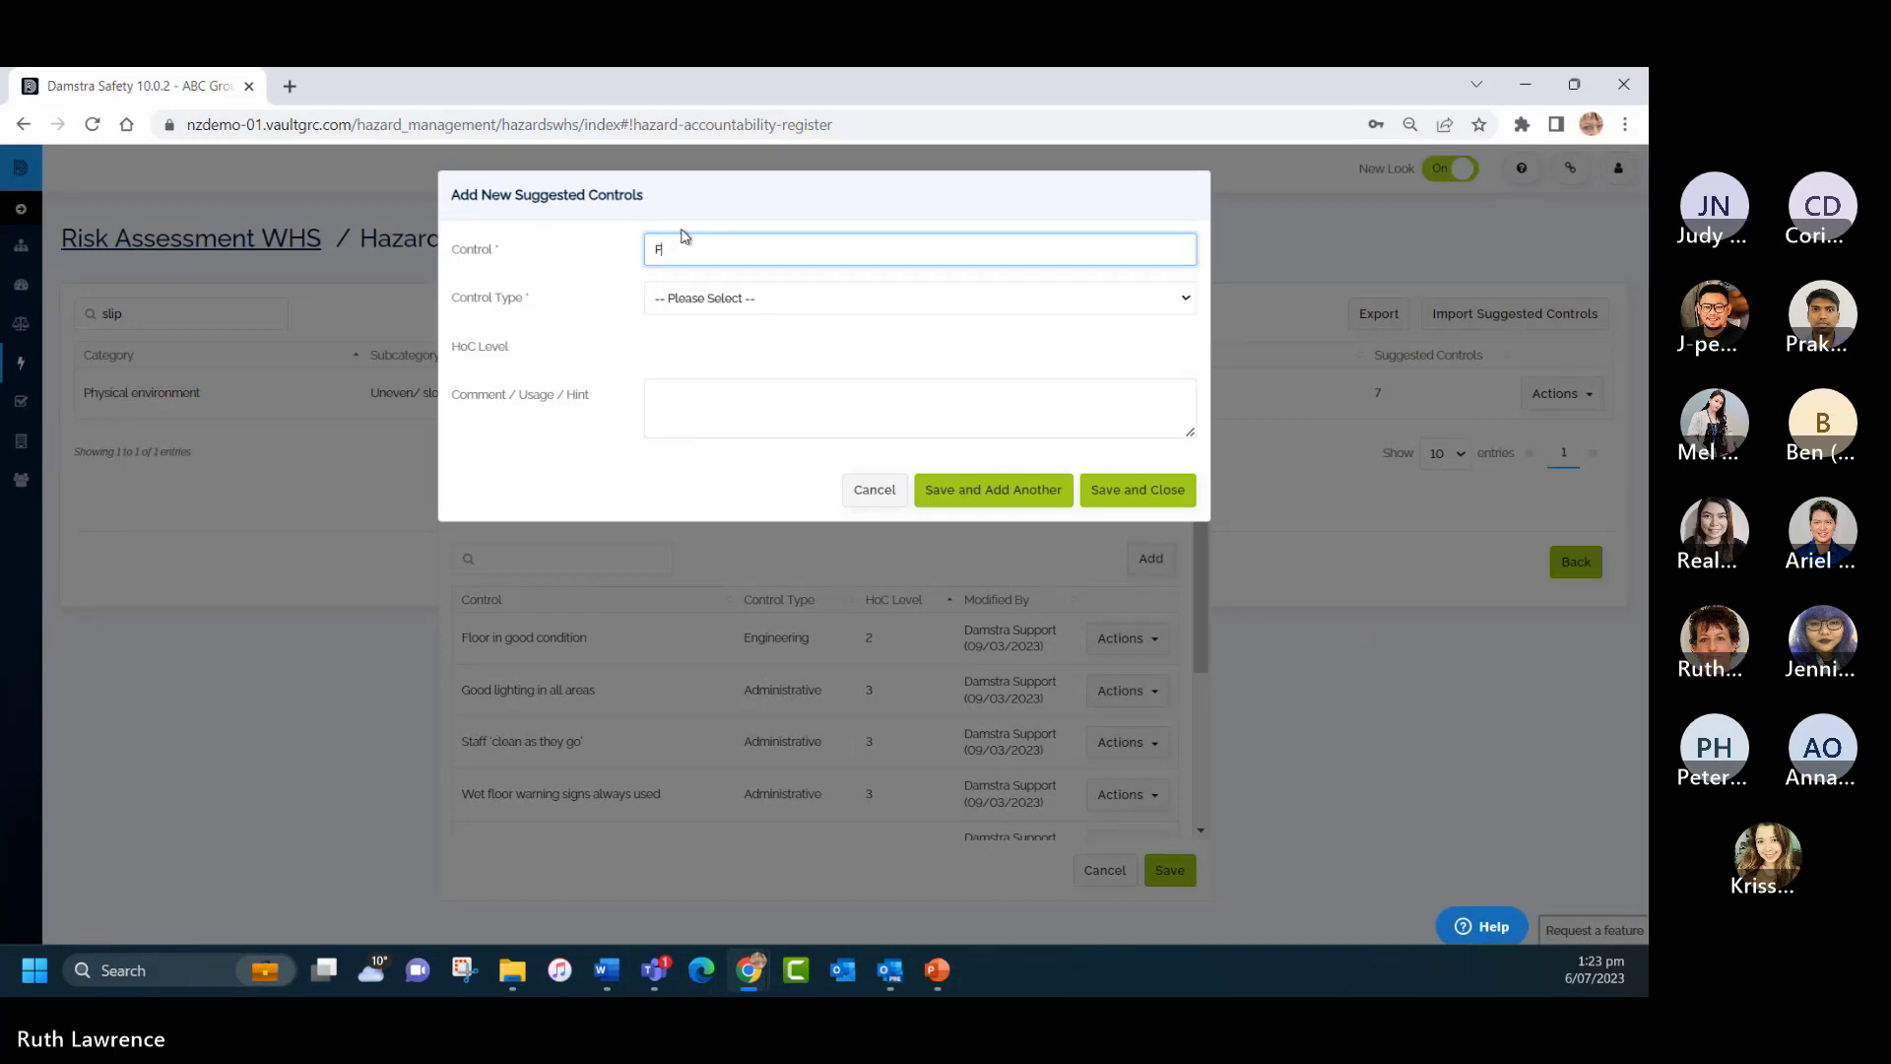
{"action": "type", "text": "Firm gri"}
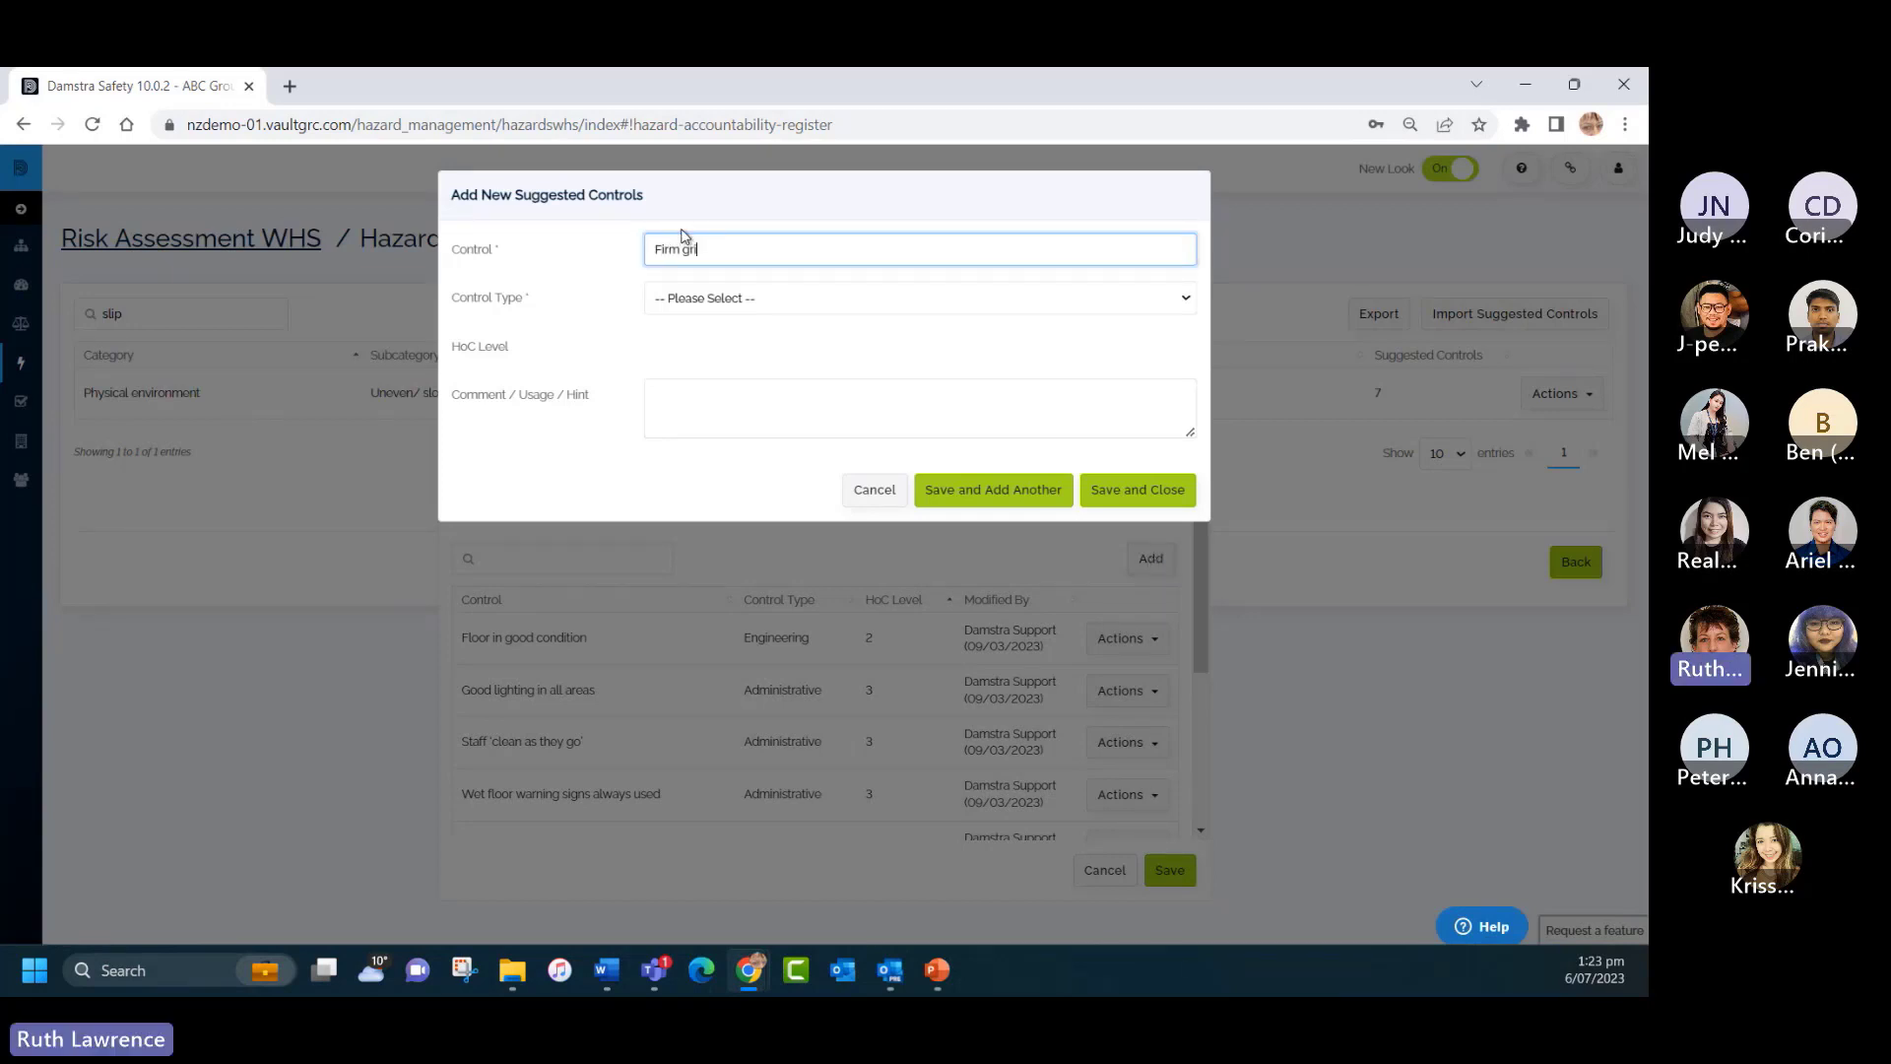
{"action": "type", "text": "p "}
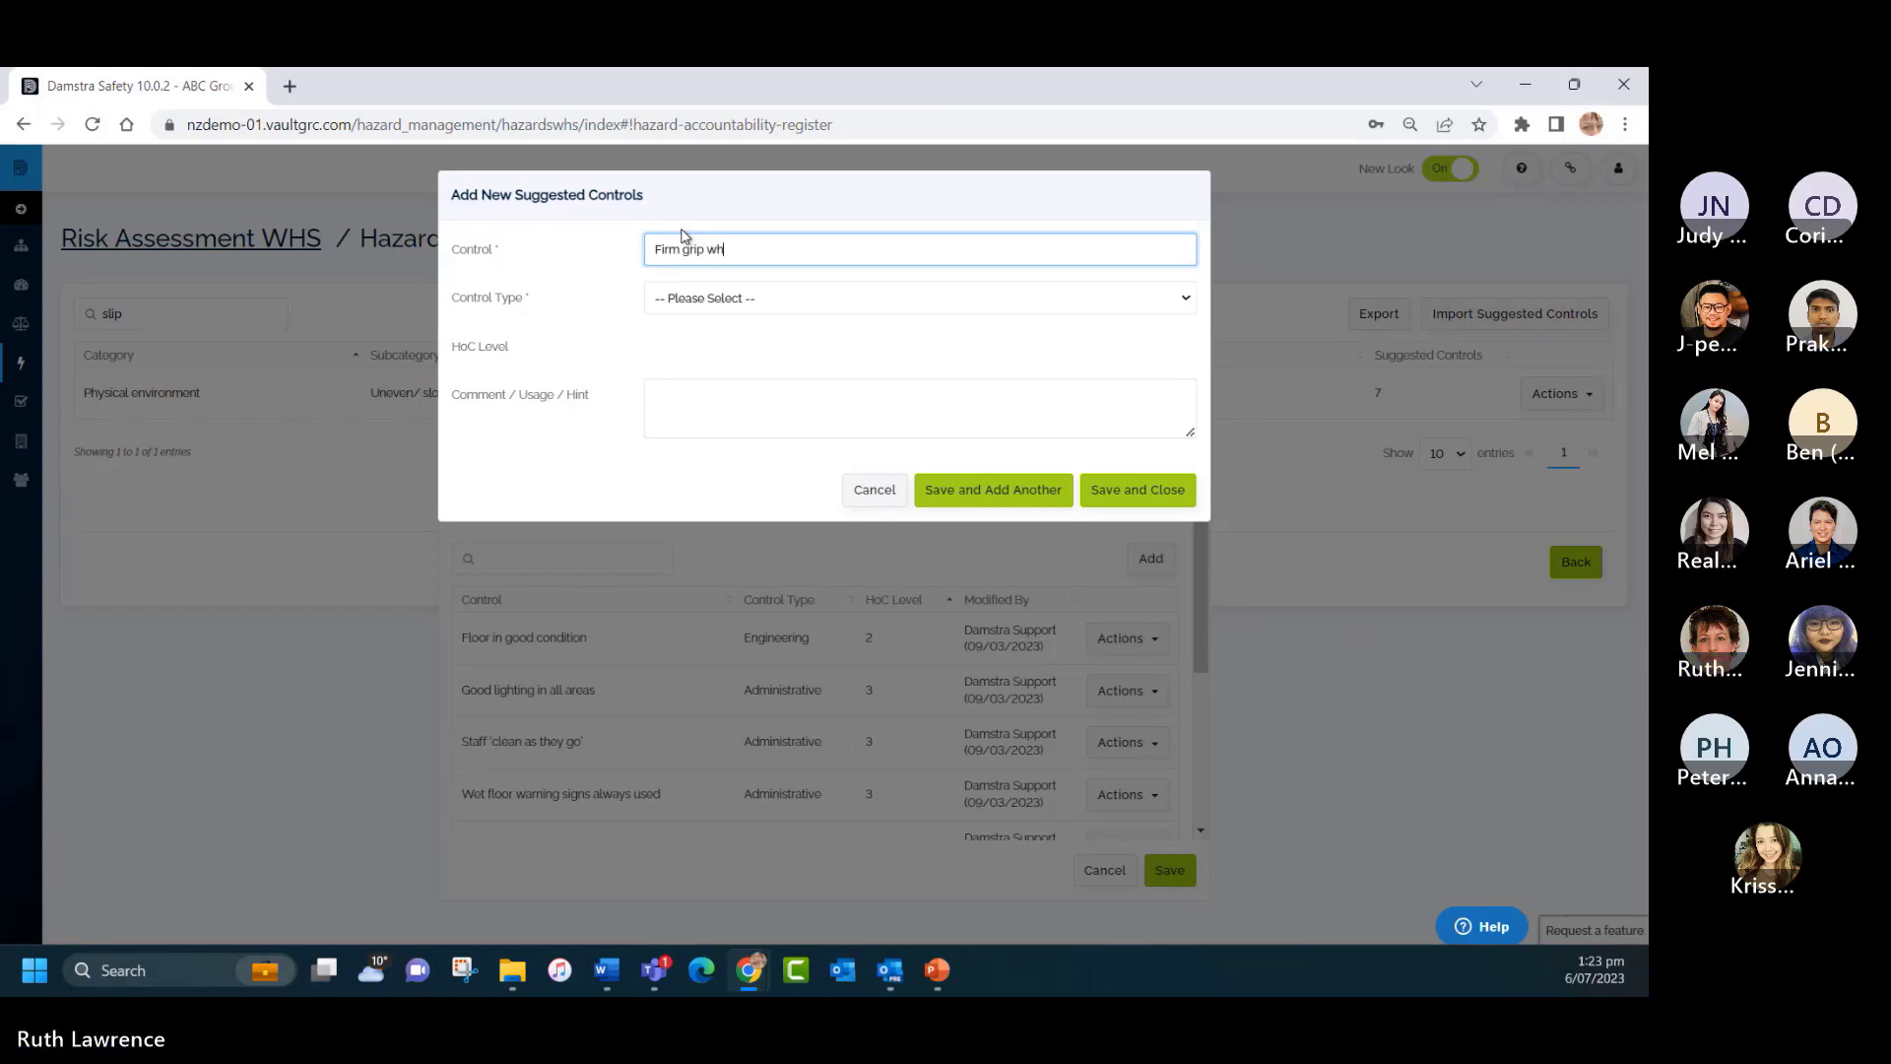
{"action": "type", "text": "while carrying boxes"}
{"action": "left_click", "coordinate": [713, 298]}
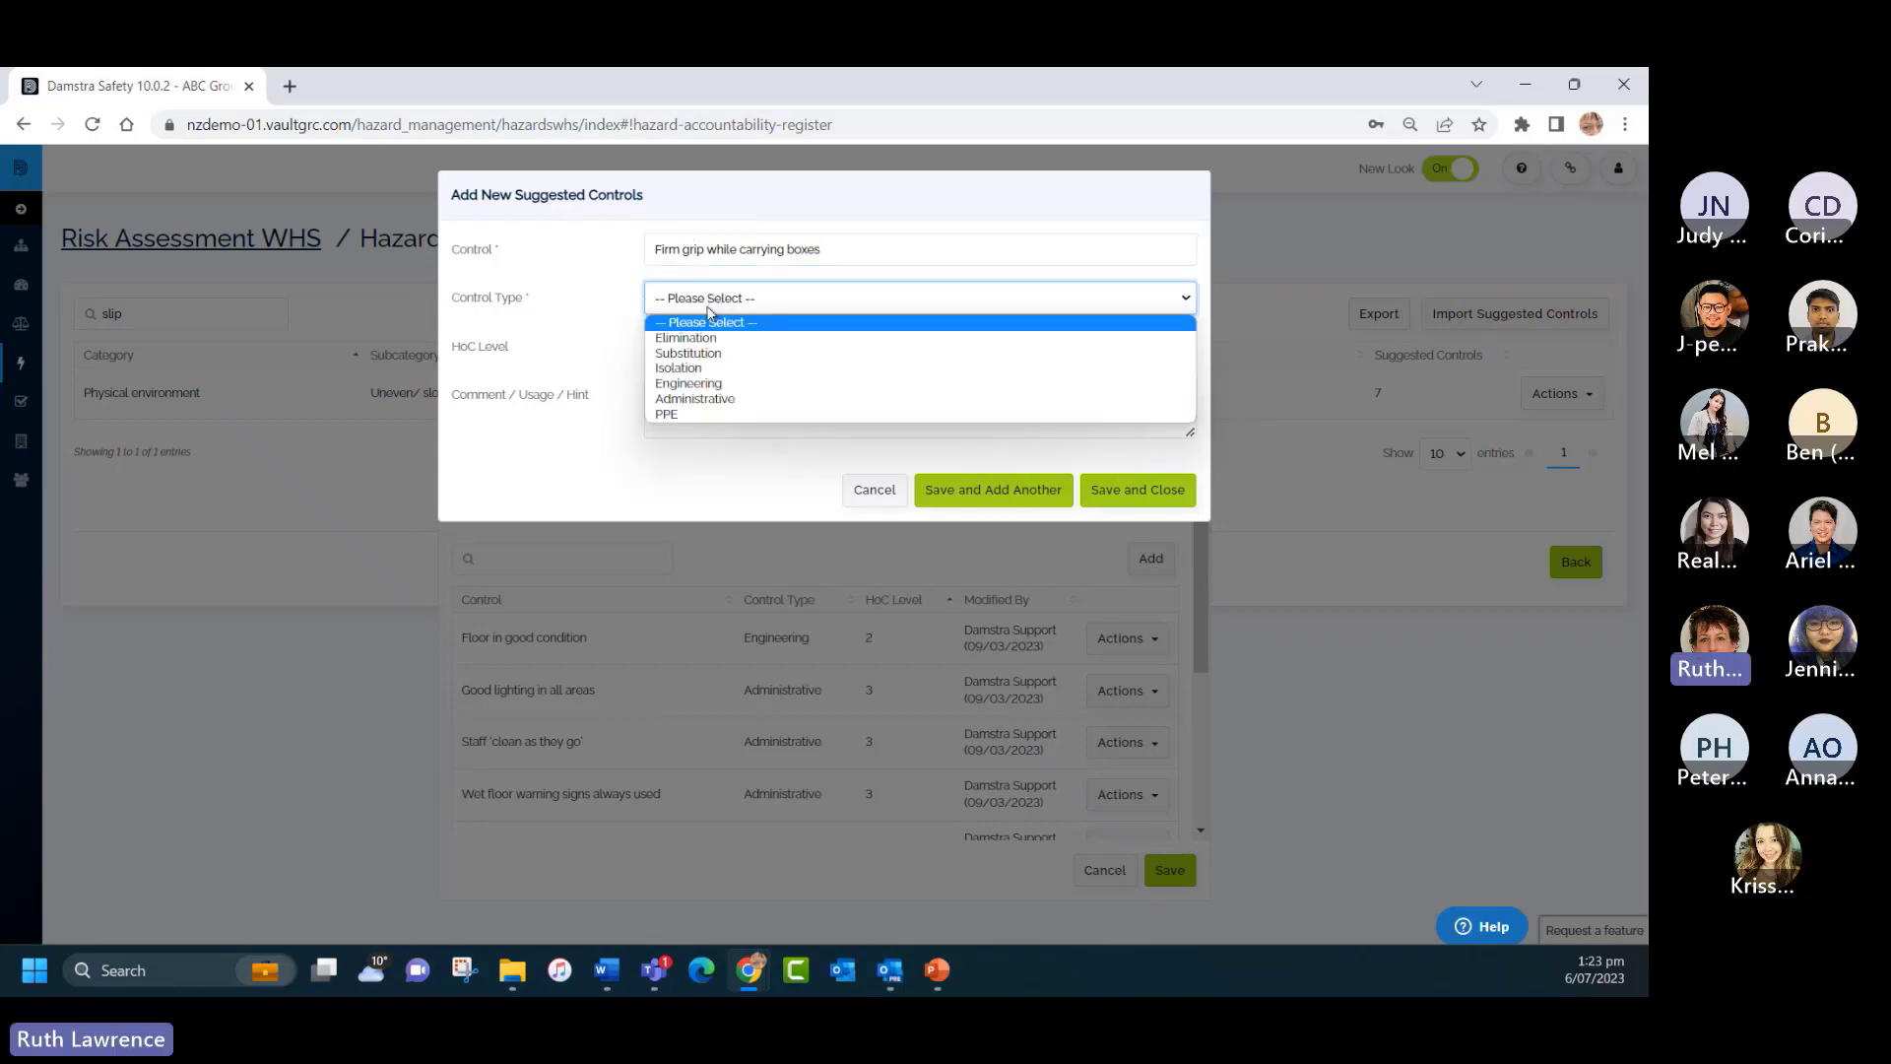
{"action": "left_click", "coordinate": [710, 399]}
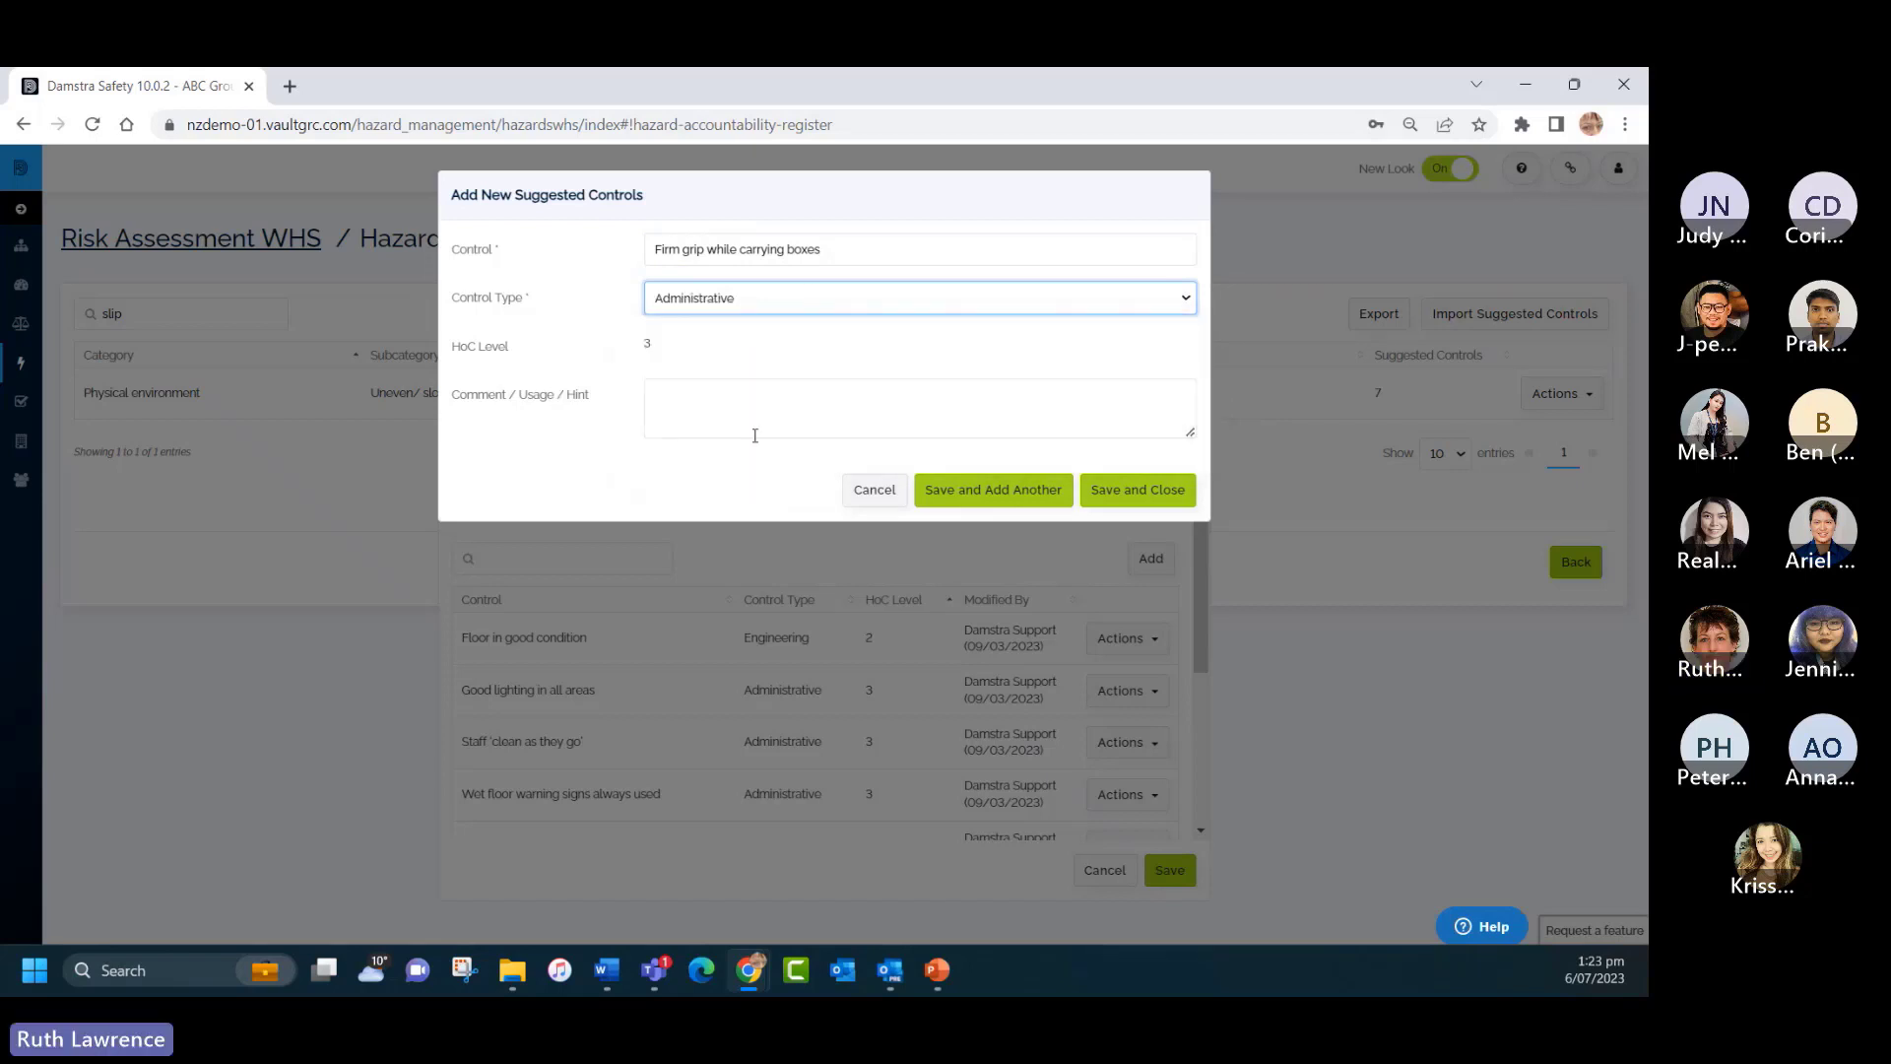
{"action": "left_click", "coordinate": [1123, 492]}
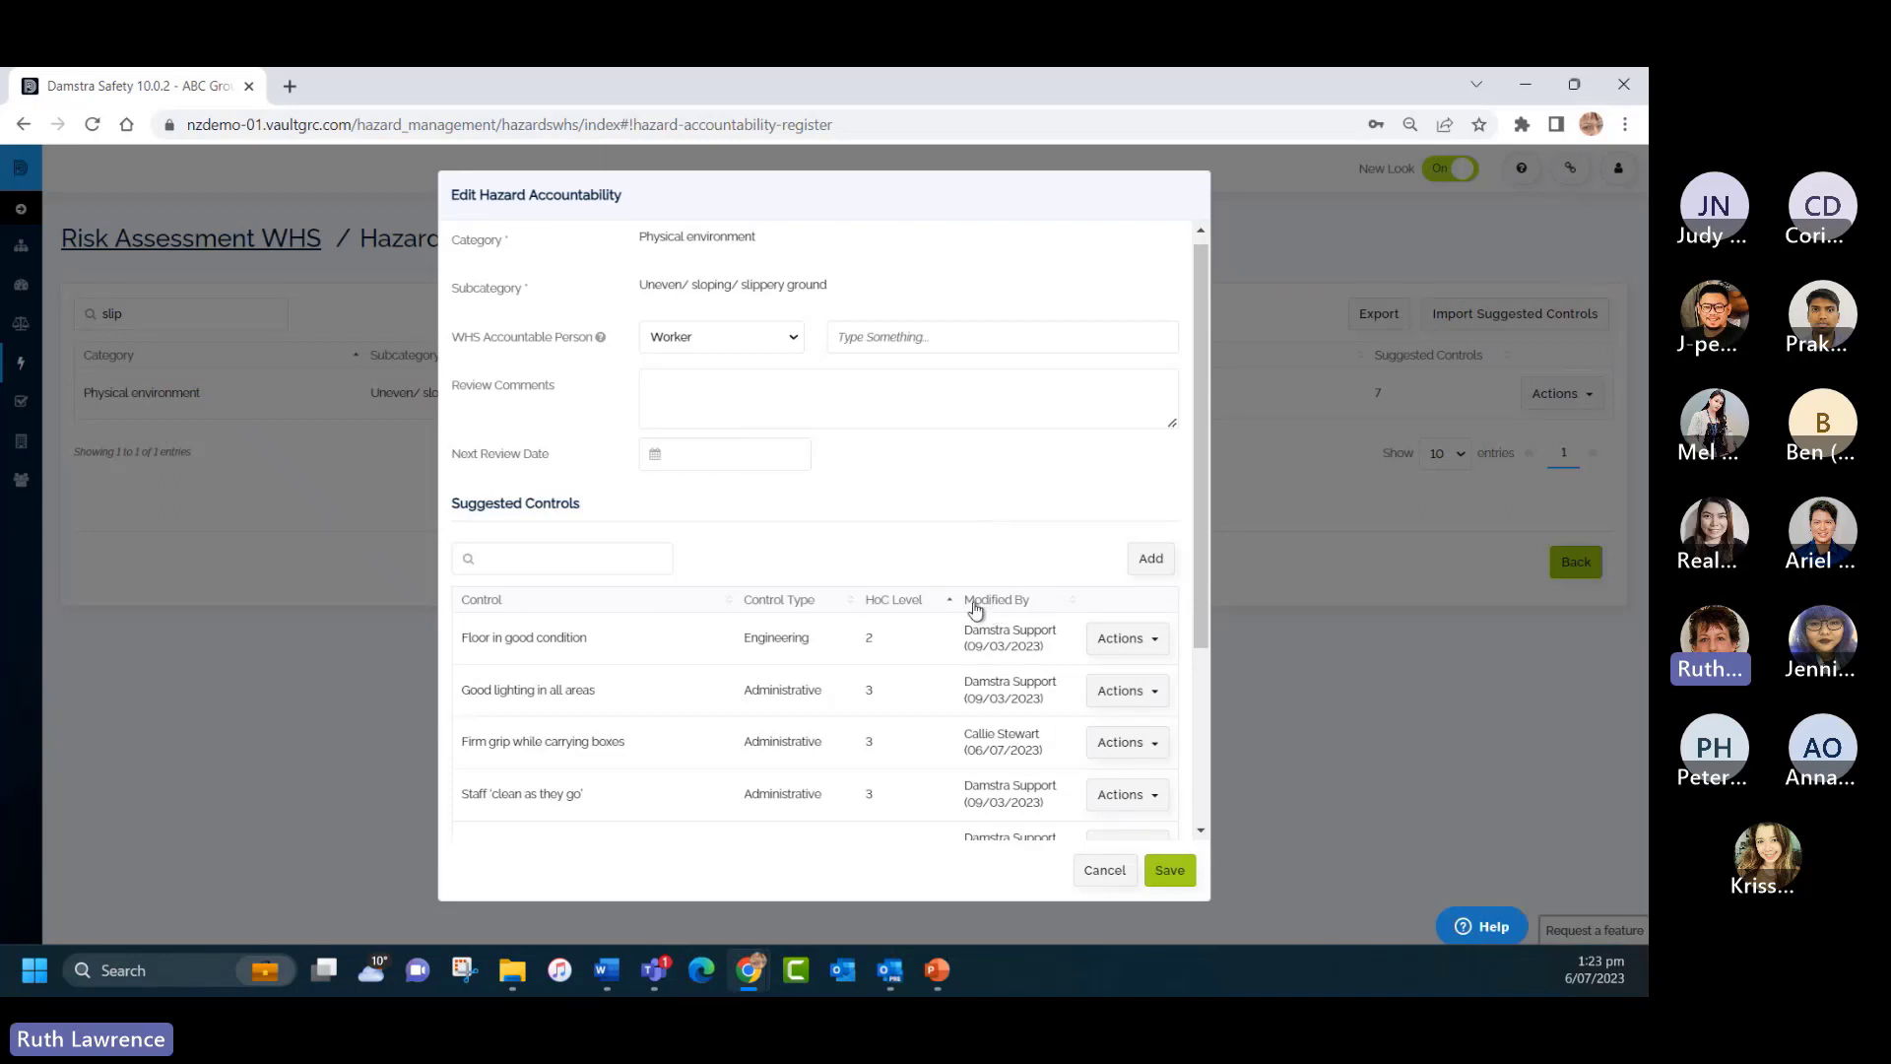
{"action": "left_click", "coordinate": [1176, 872]}
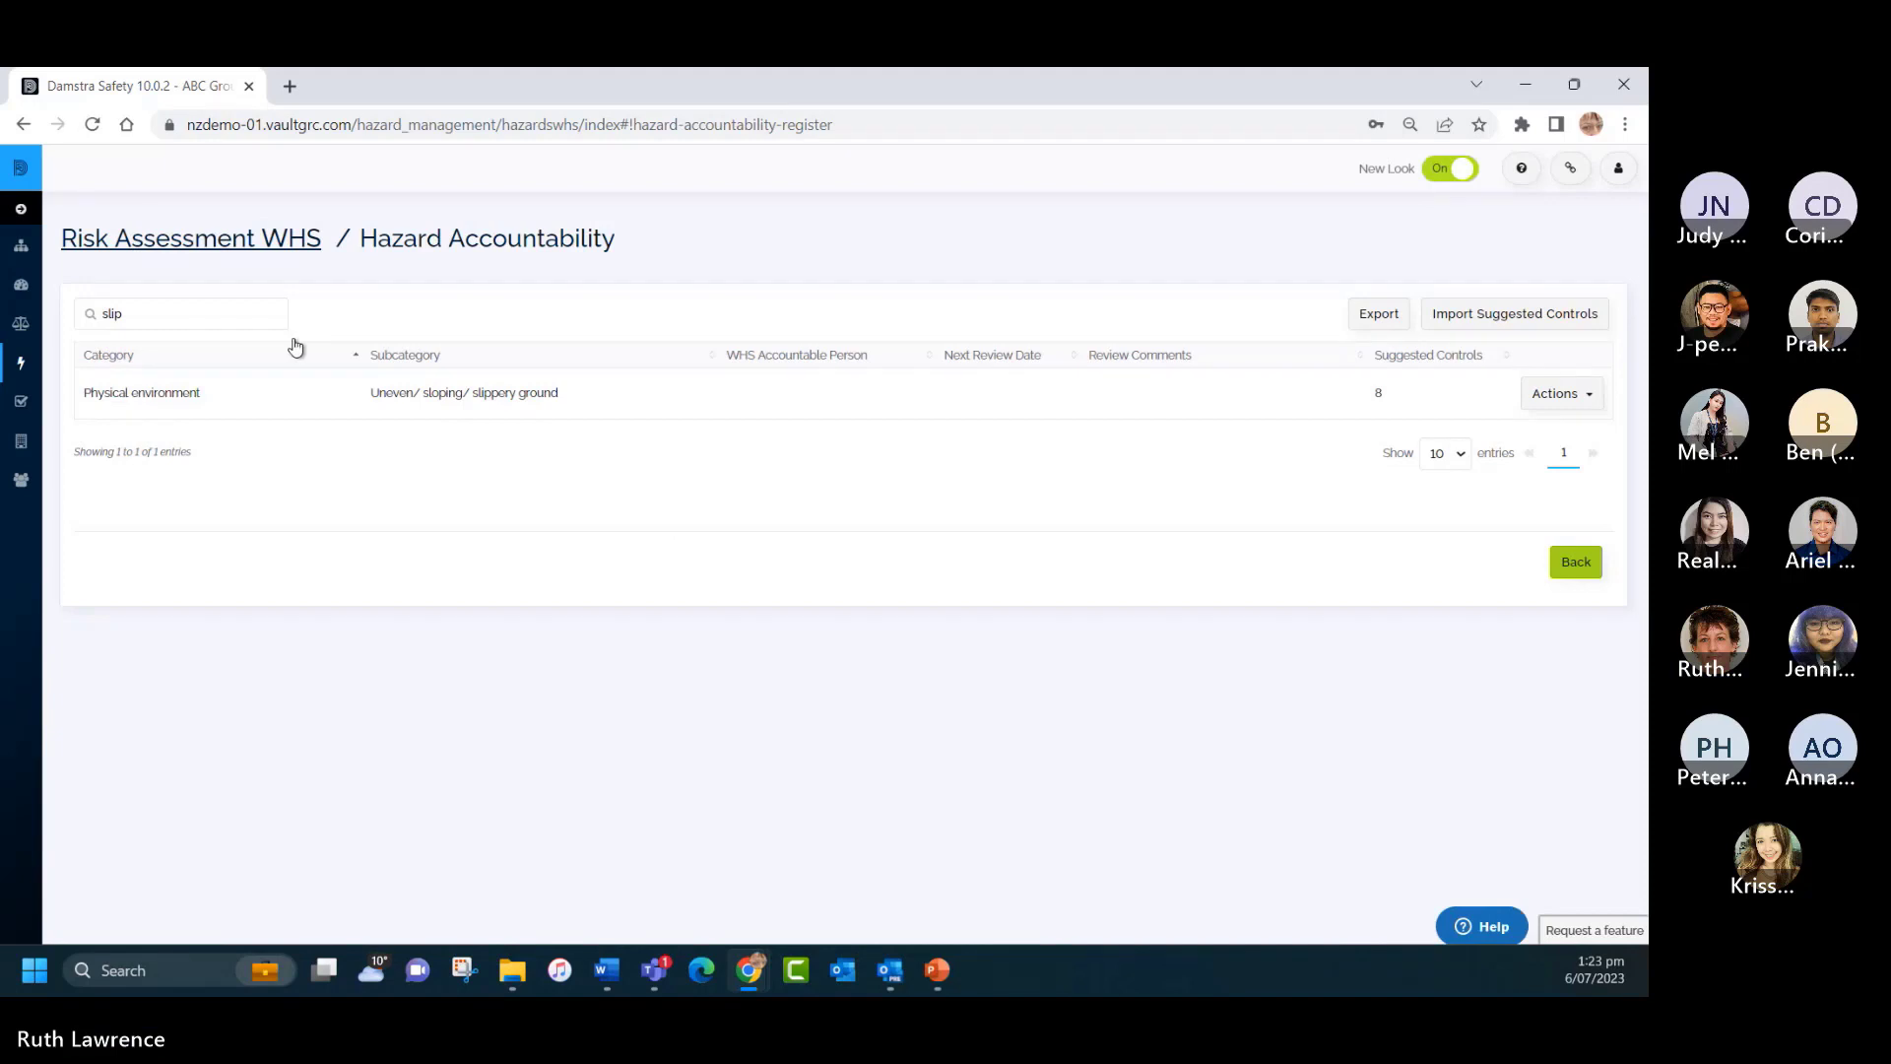
Return to the Risk Assessment WHS register and view its export options.
{"action": "left_click", "coordinate": [168, 250]}
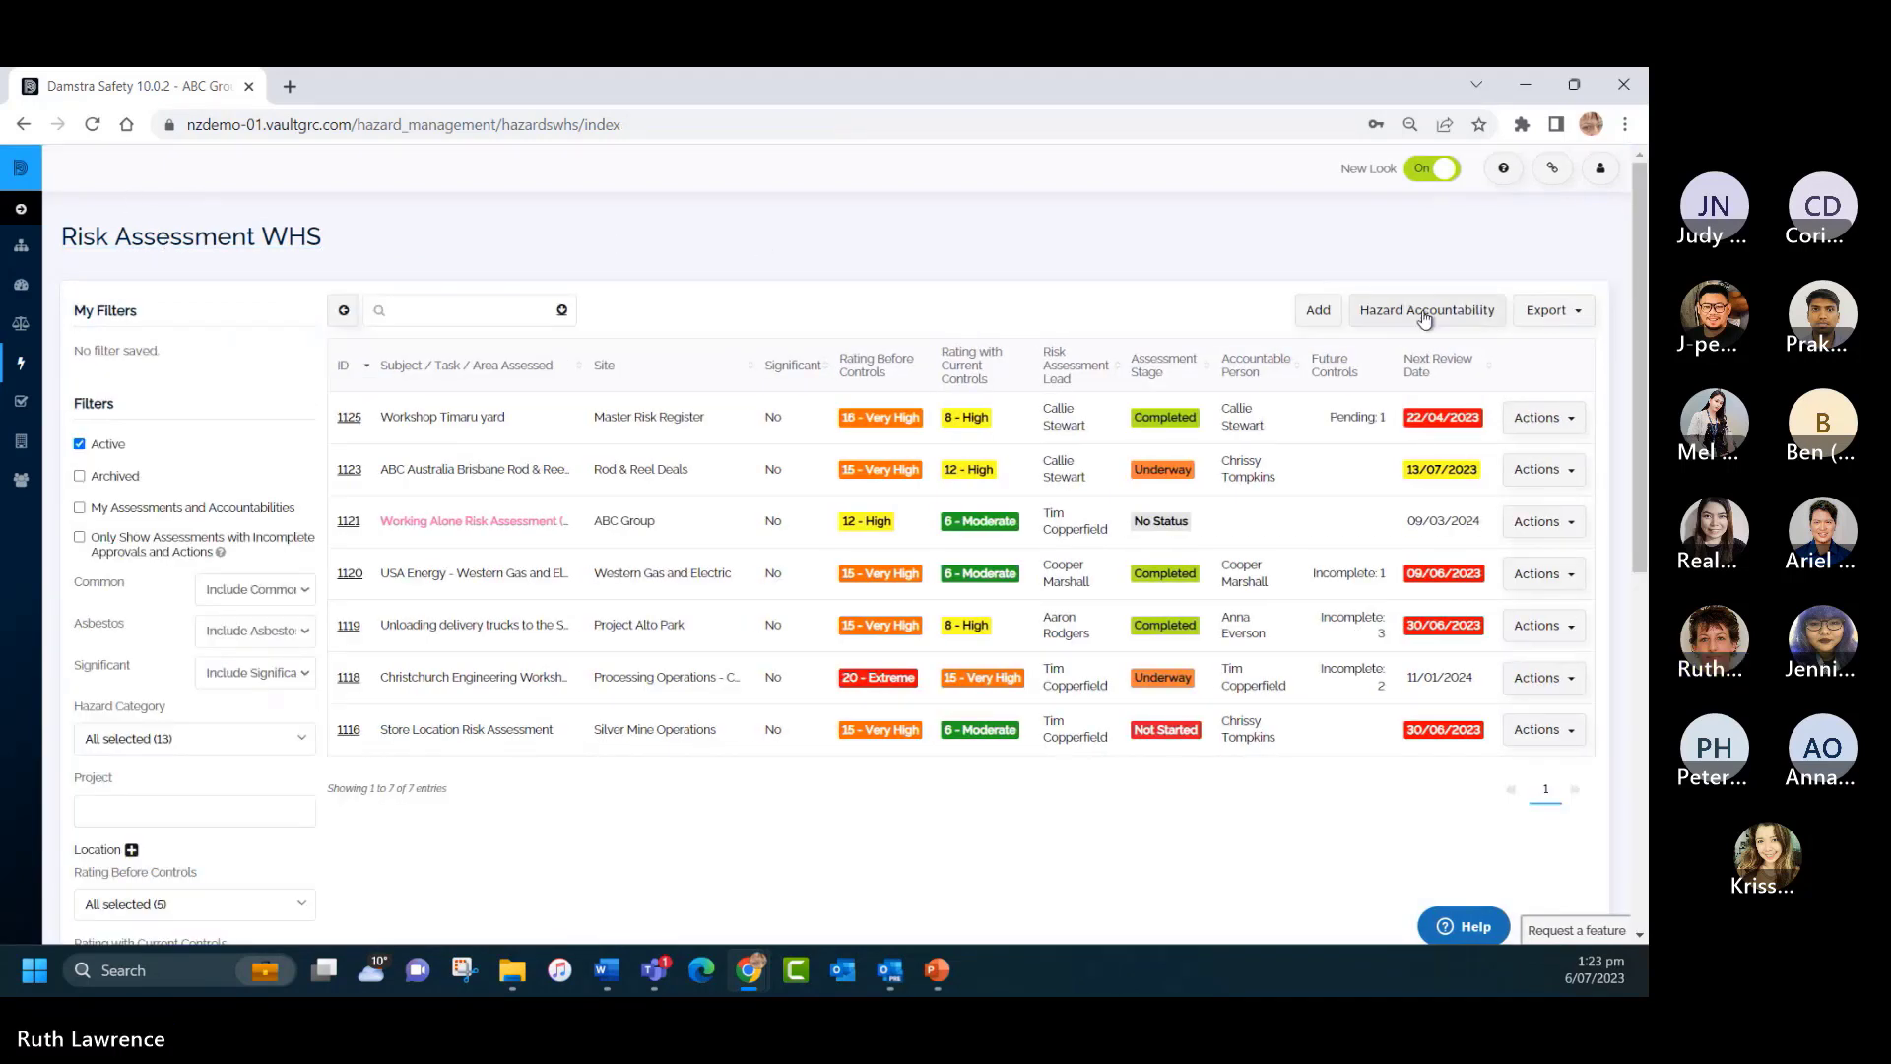
{"action": "left_click", "coordinate": [1539, 308]}
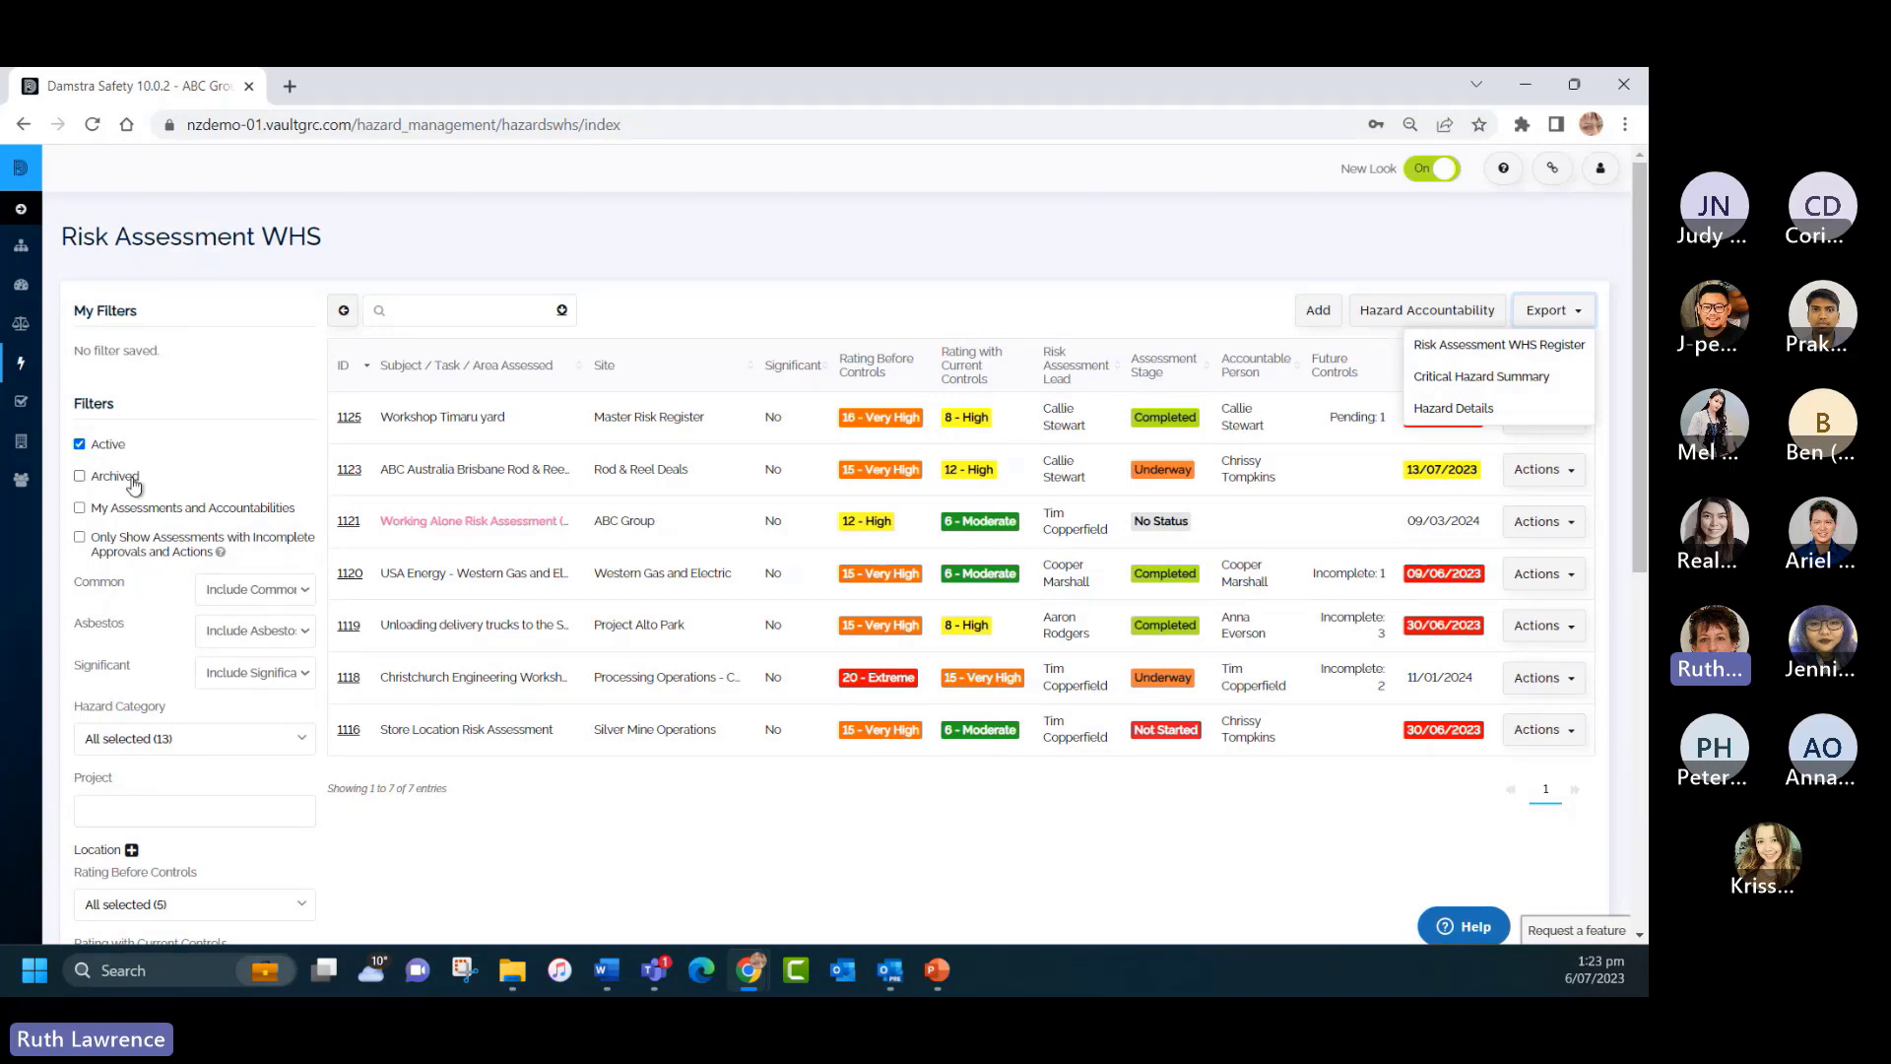
Filter the register to exclude common risk assessments and set the Common filter back to including them.
{"action": "scroll", "coordinate": [183, 473], "scroll_direction": "down", "scroll_amount": 2}
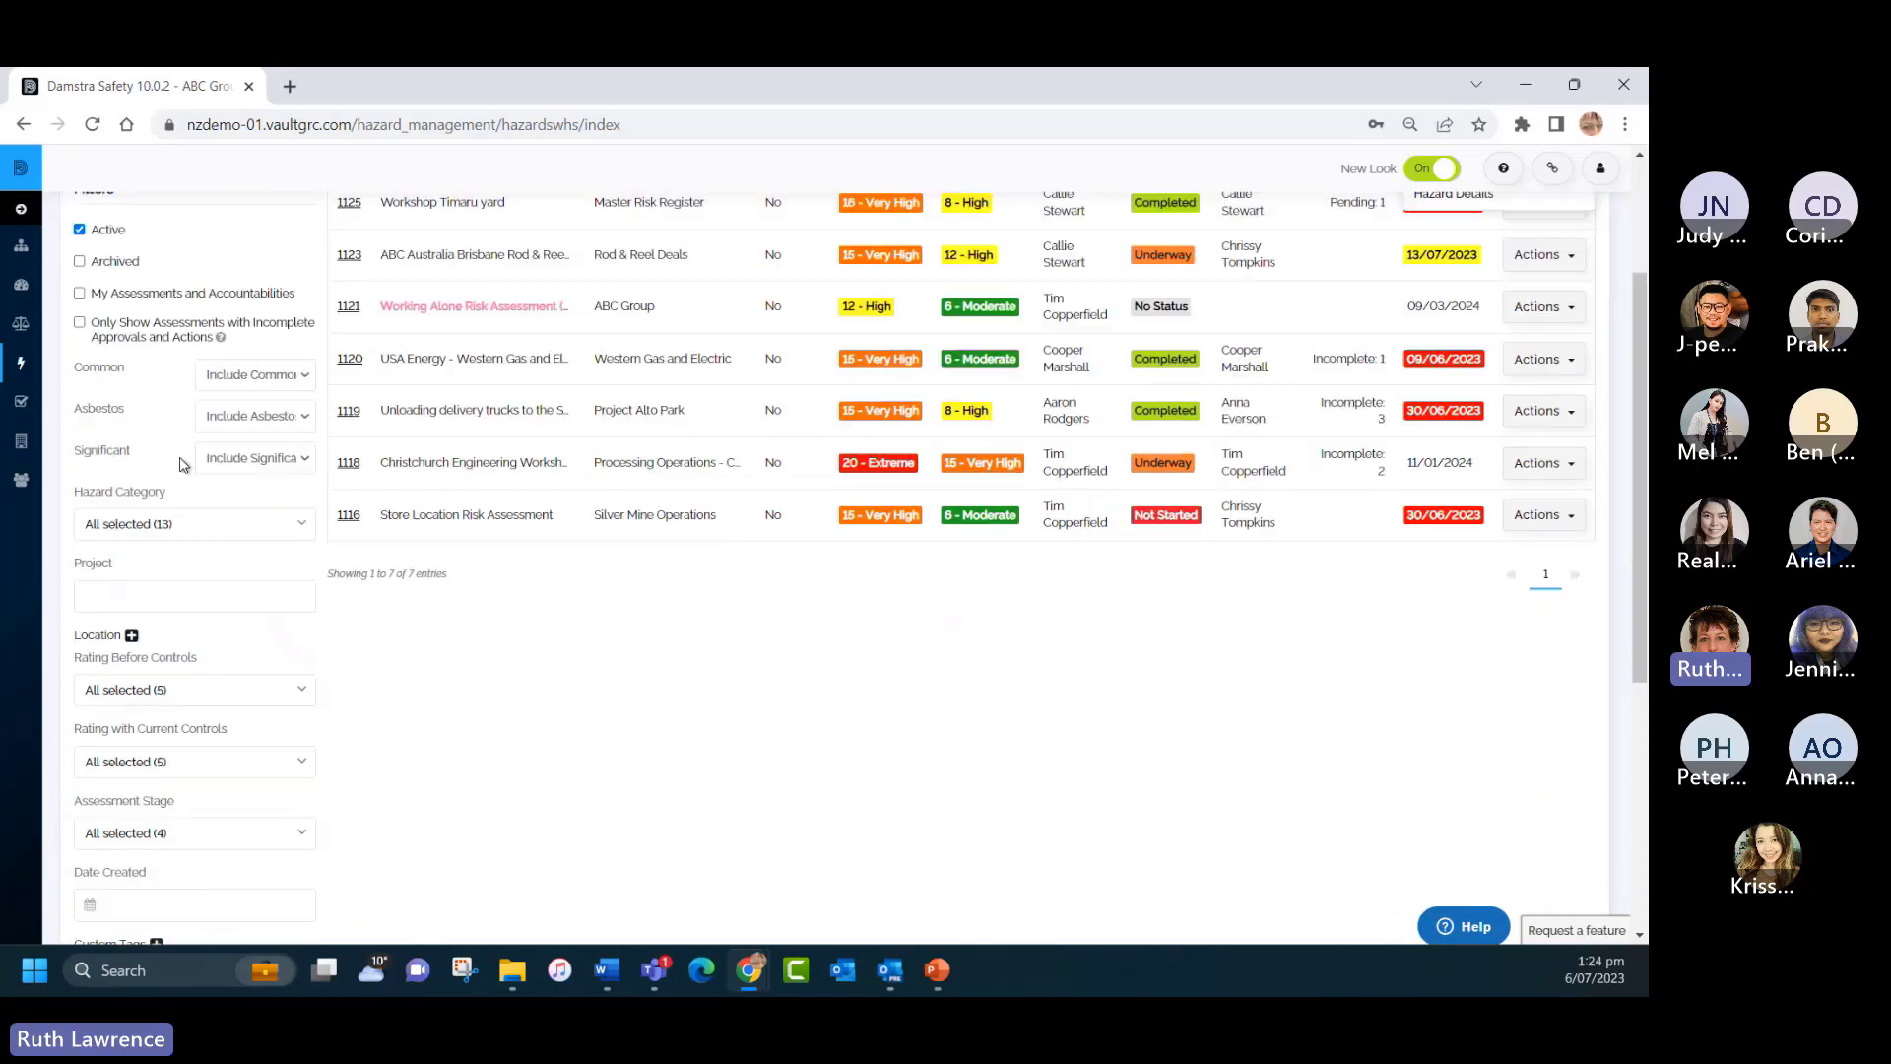
{"action": "left_click", "coordinate": [303, 378]}
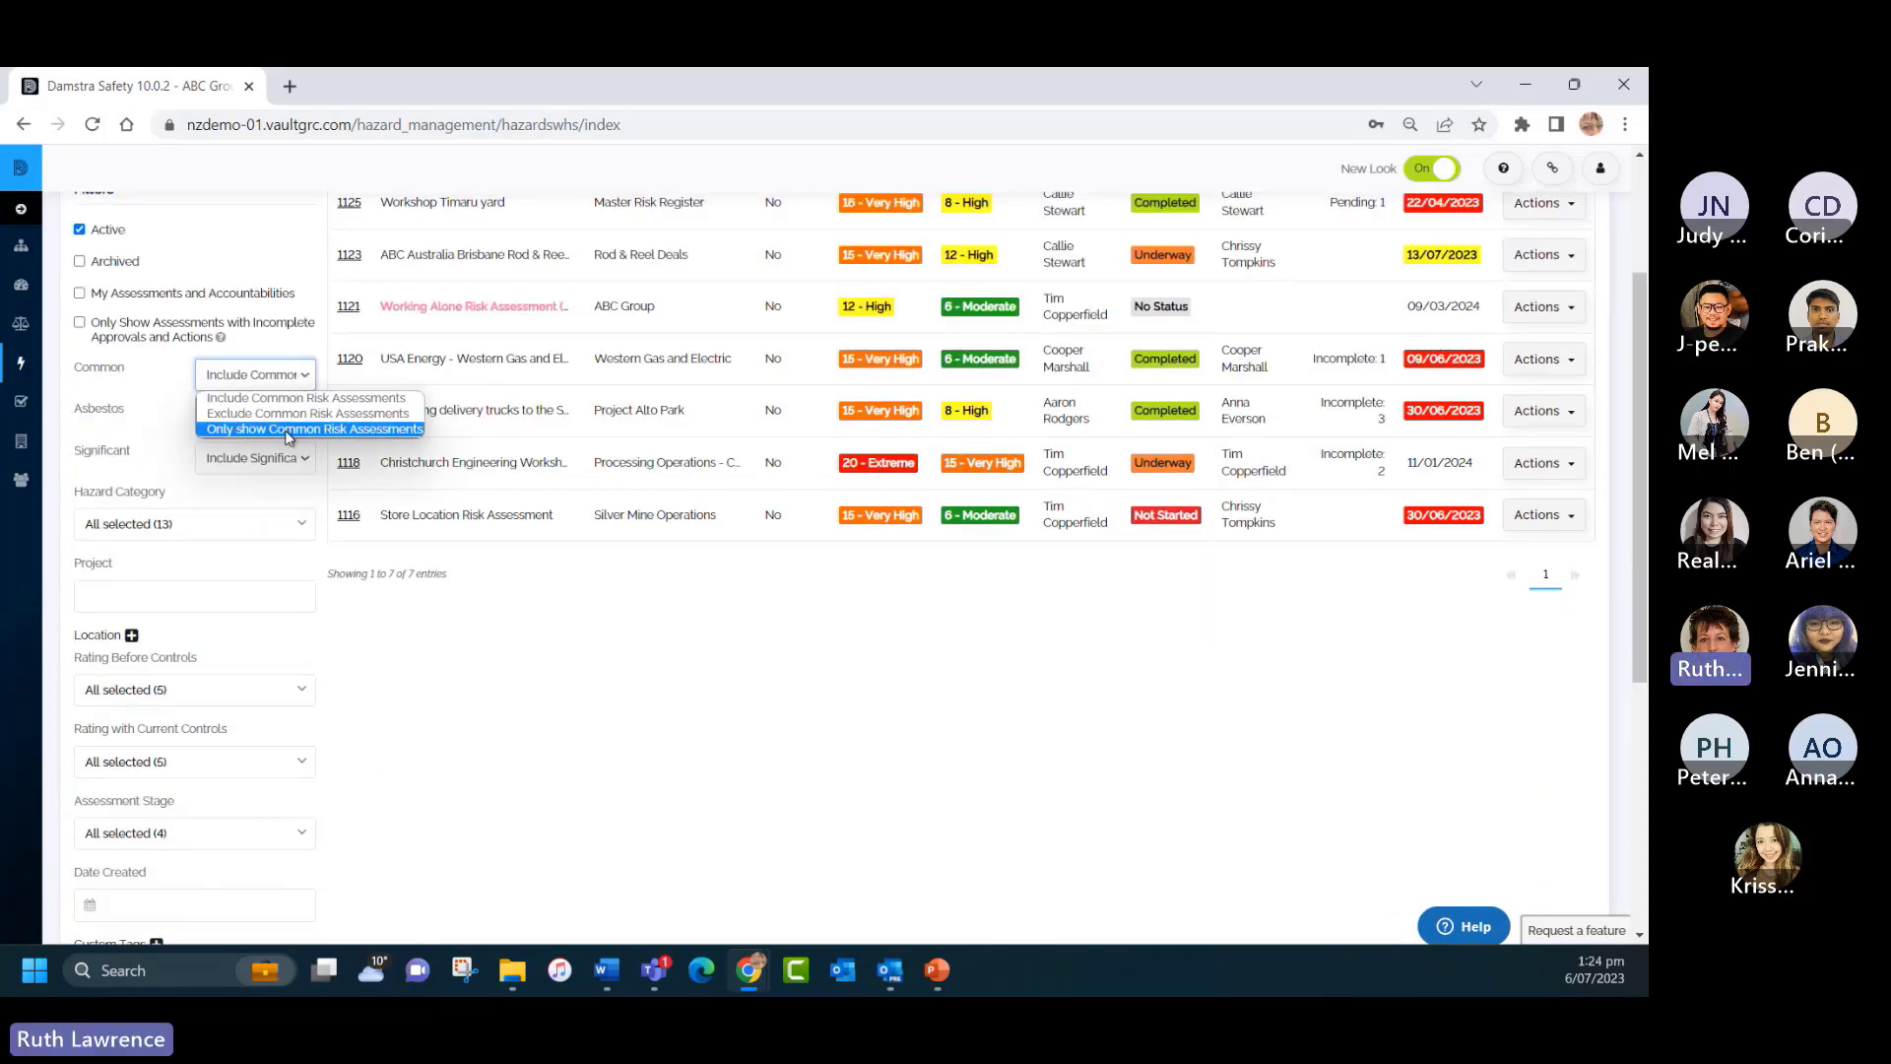
{"action": "left_click", "coordinate": [298, 413]}
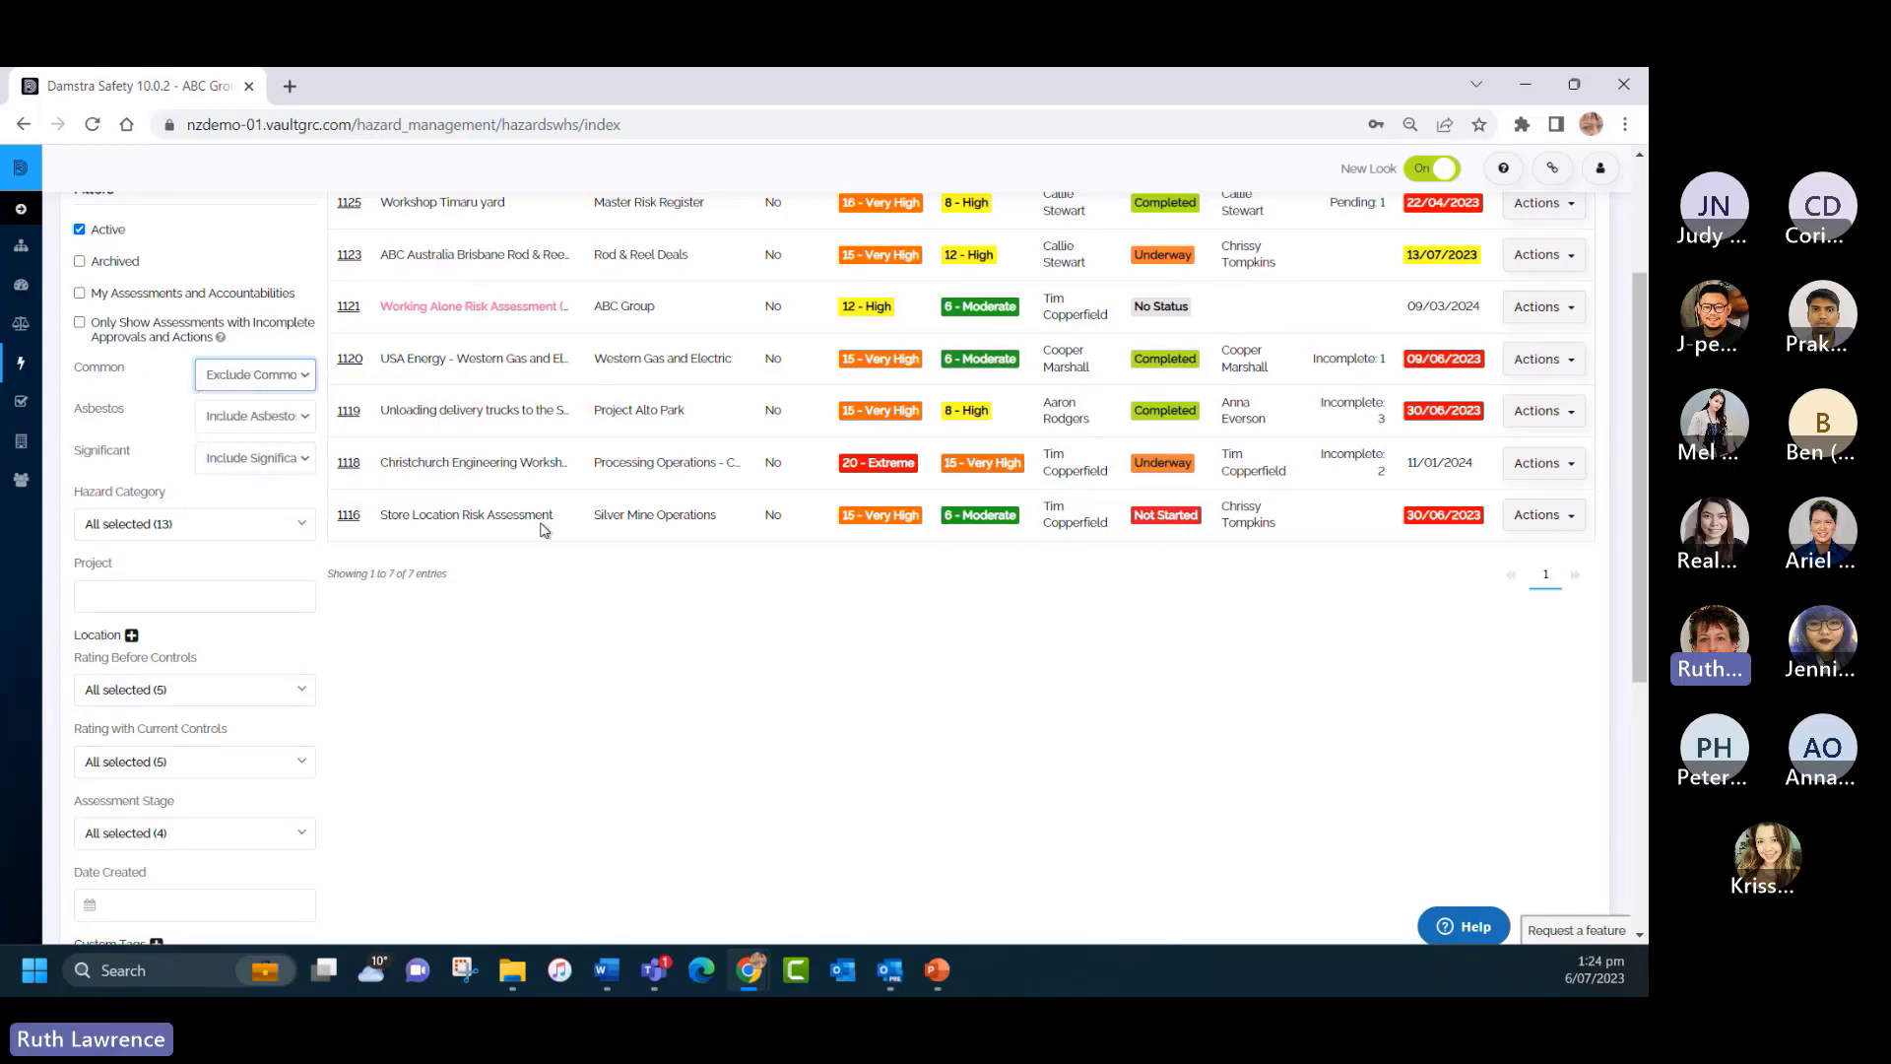
{"action": "scroll", "coordinate": [413, 640], "scroll_direction": "down", "scroll_amount": 3}
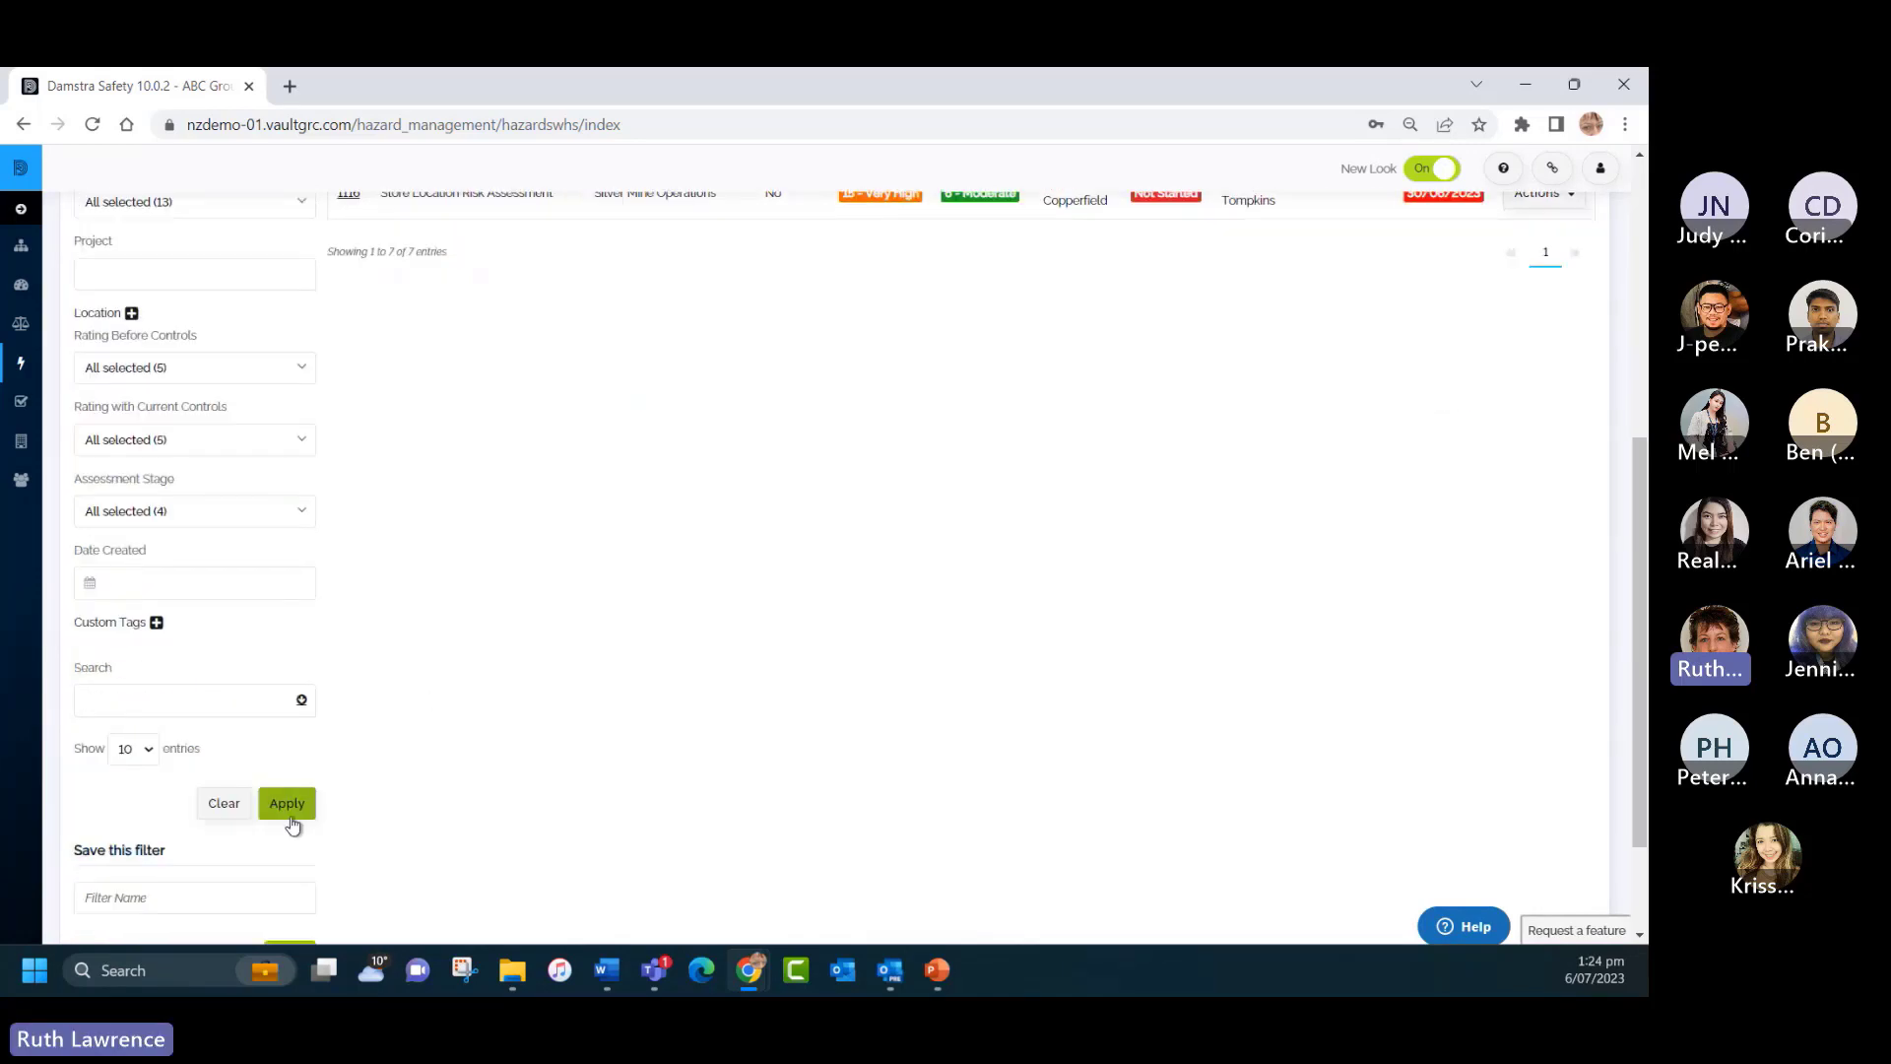
{"action": "left_click", "coordinate": [286, 797]}
{"action": "scroll", "coordinate": [493, 591], "scroll_direction": "up", "scroll_amount": 5}
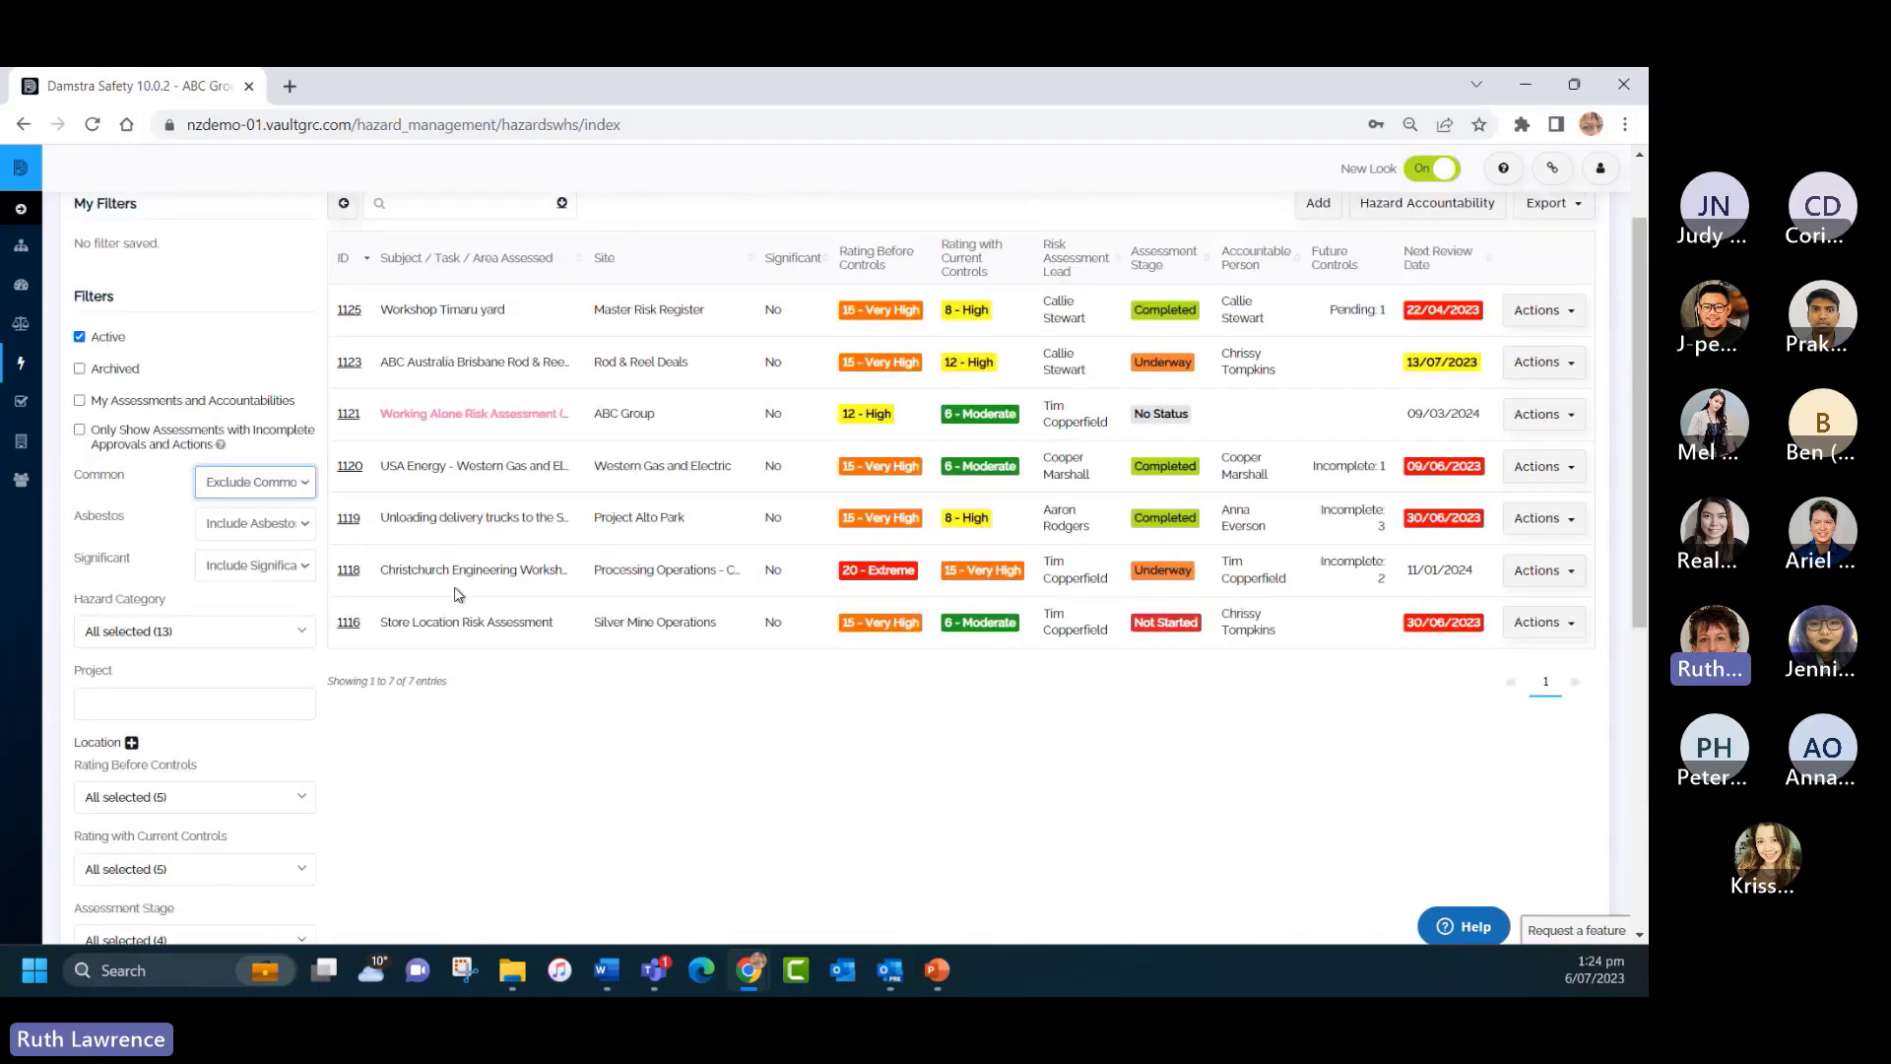
{"action": "left_click", "coordinate": [296, 485]}
{"action": "left_click", "coordinate": [291, 505]}
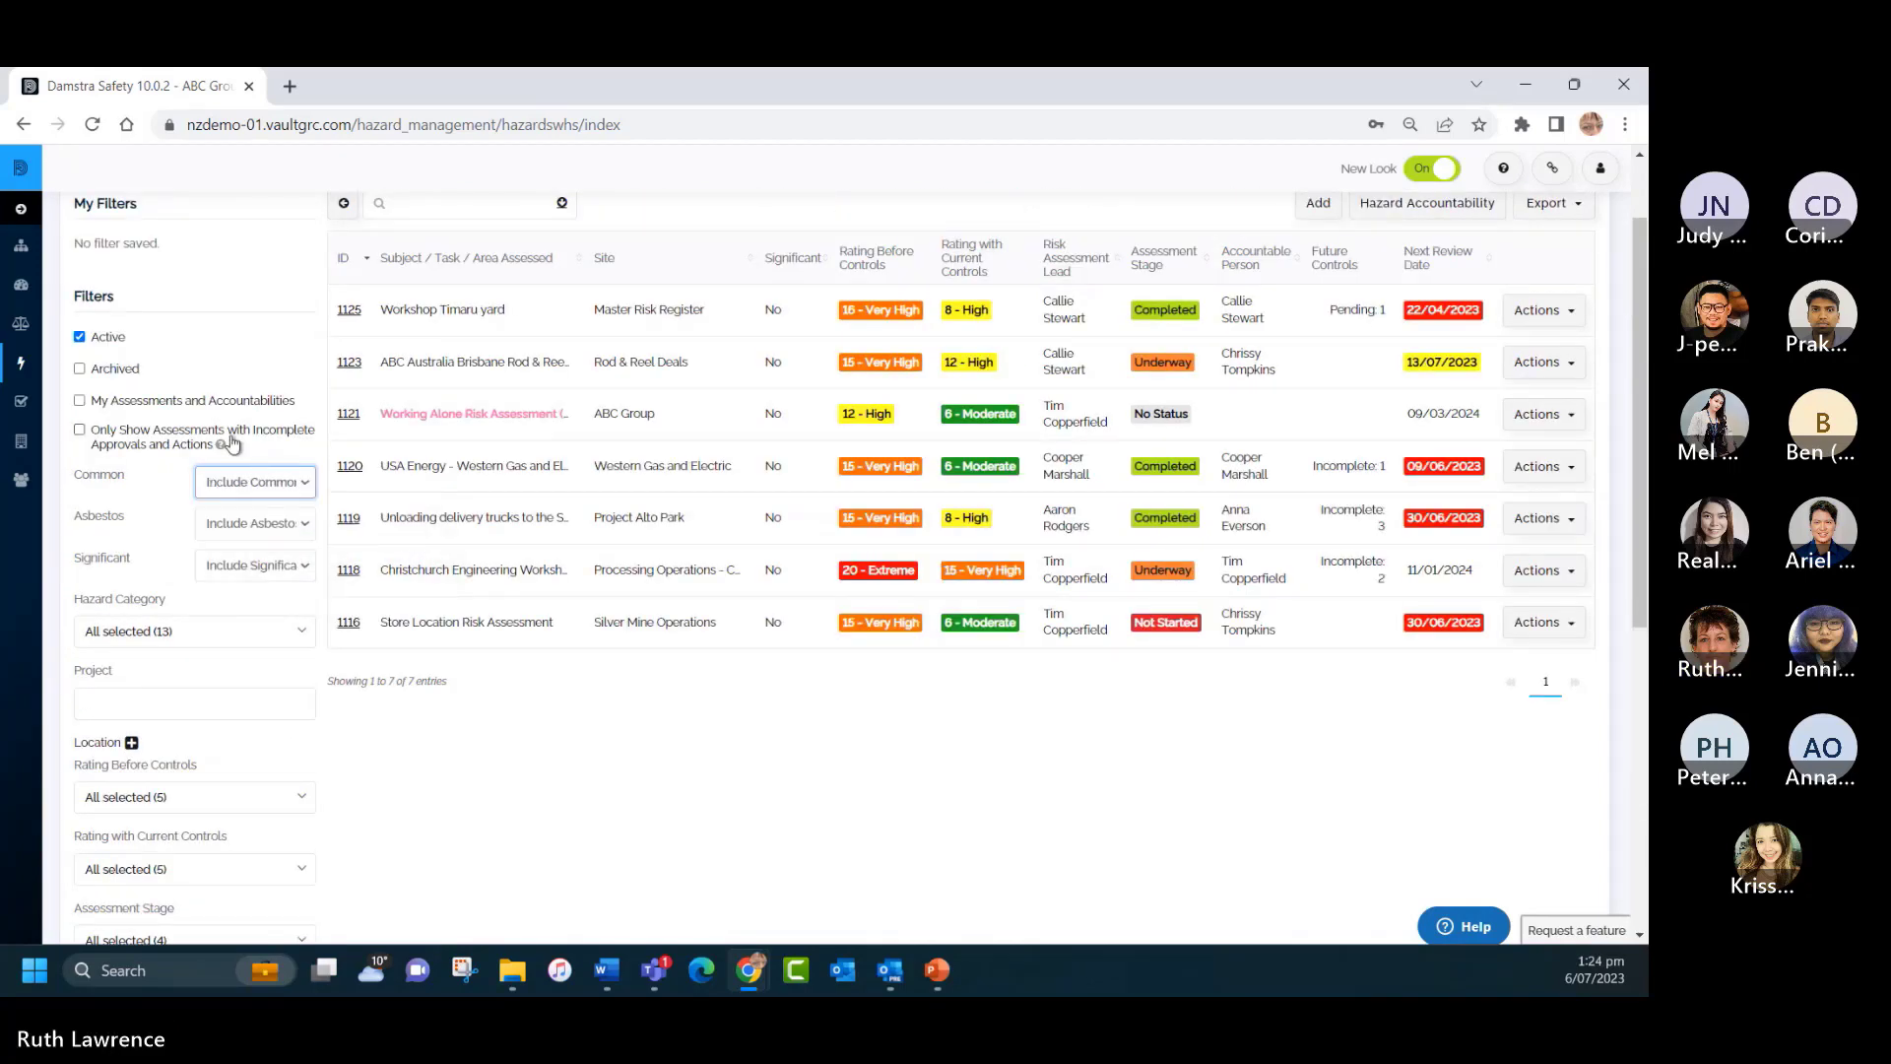
Examine the remaining register filters, including hazard category, location, risk ratings, assessment stage and the option to save a filter.
{"action": "scroll", "coordinate": [236, 458], "scroll_direction": "down", "scroll_amount": 1}
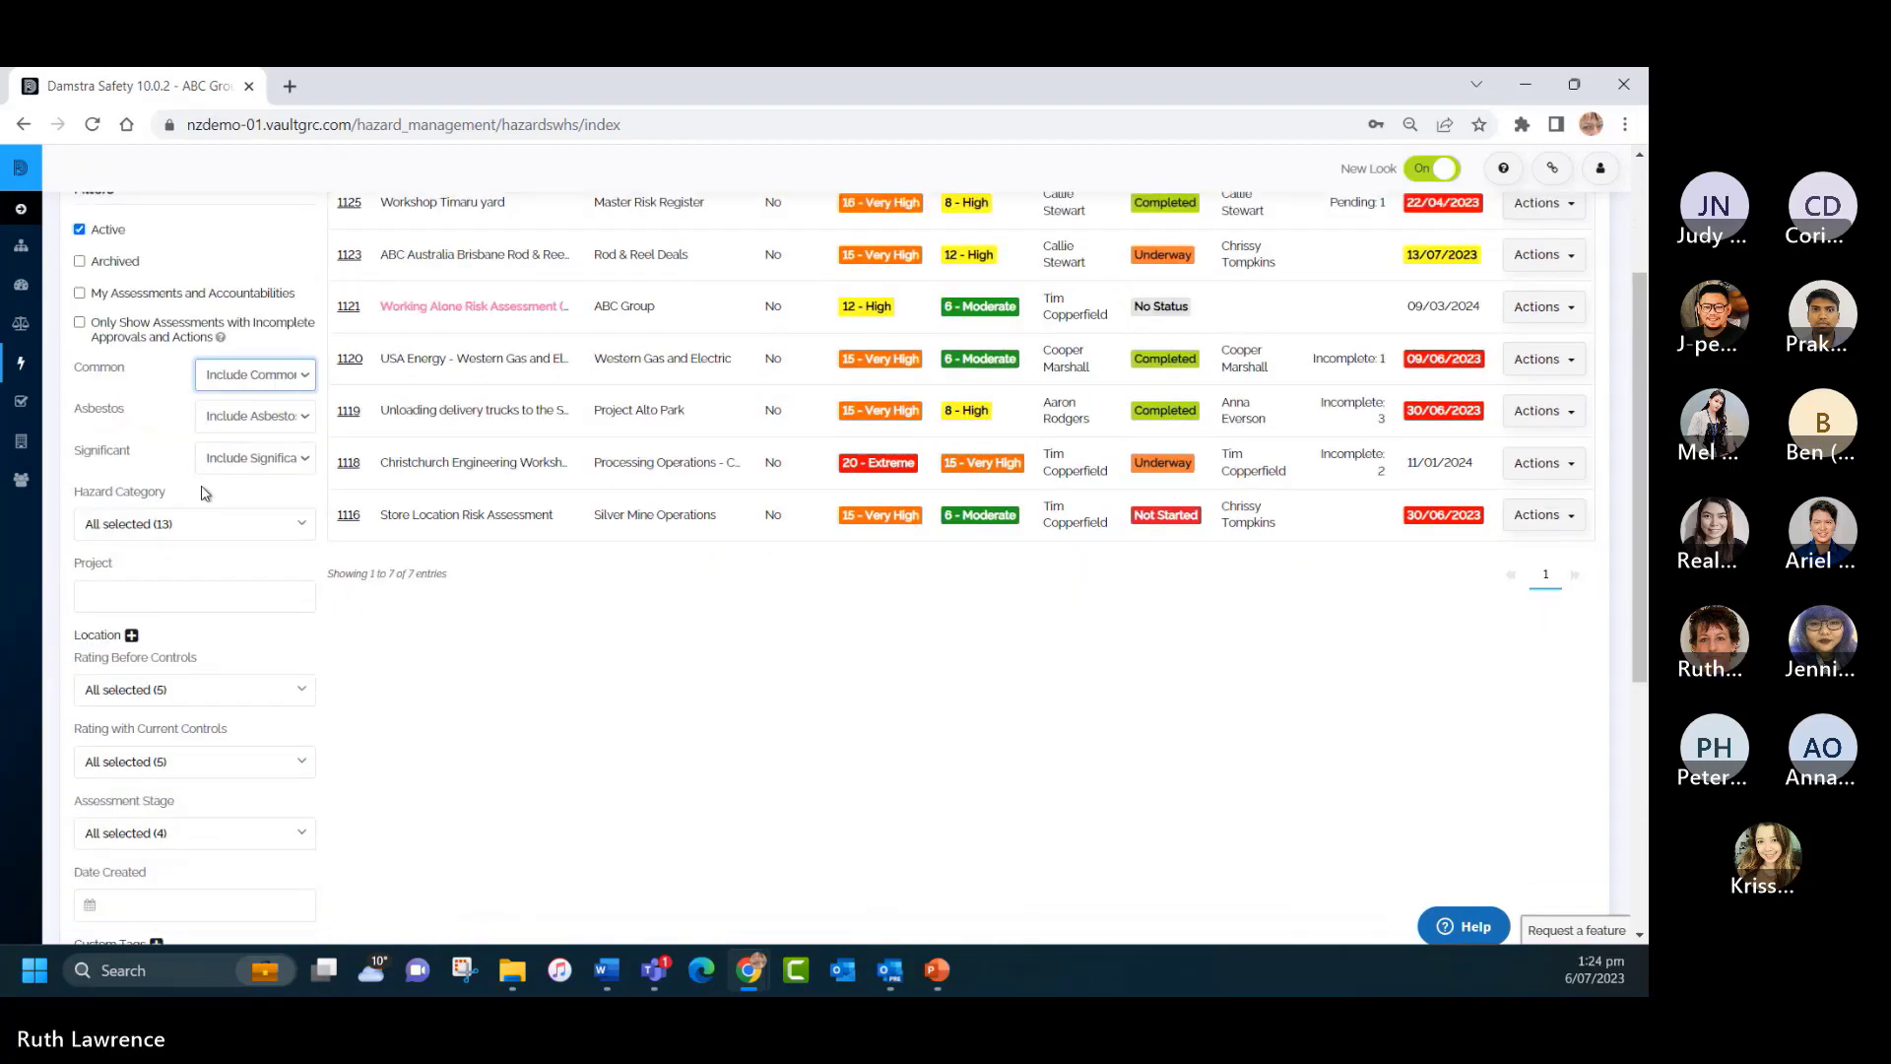
{"action": "left_click", "coordinate": [302, 525]}
{"action": "mouse_move", "coordinate": [306, 597]}
{"action": "left_mouse_down"}
{"action": "mouse_move", "coordinate": [312, 706]}
{"action": "mouse_move", "coordinate": [311, 602]}
{"action": "left_mouse_up"}
{"action": "left_click", "coordinate": [408, 641]}
{"action": "scroll", "coordinate": [413, 621], "scroll_direction": "down", "scroll_amount": 2}
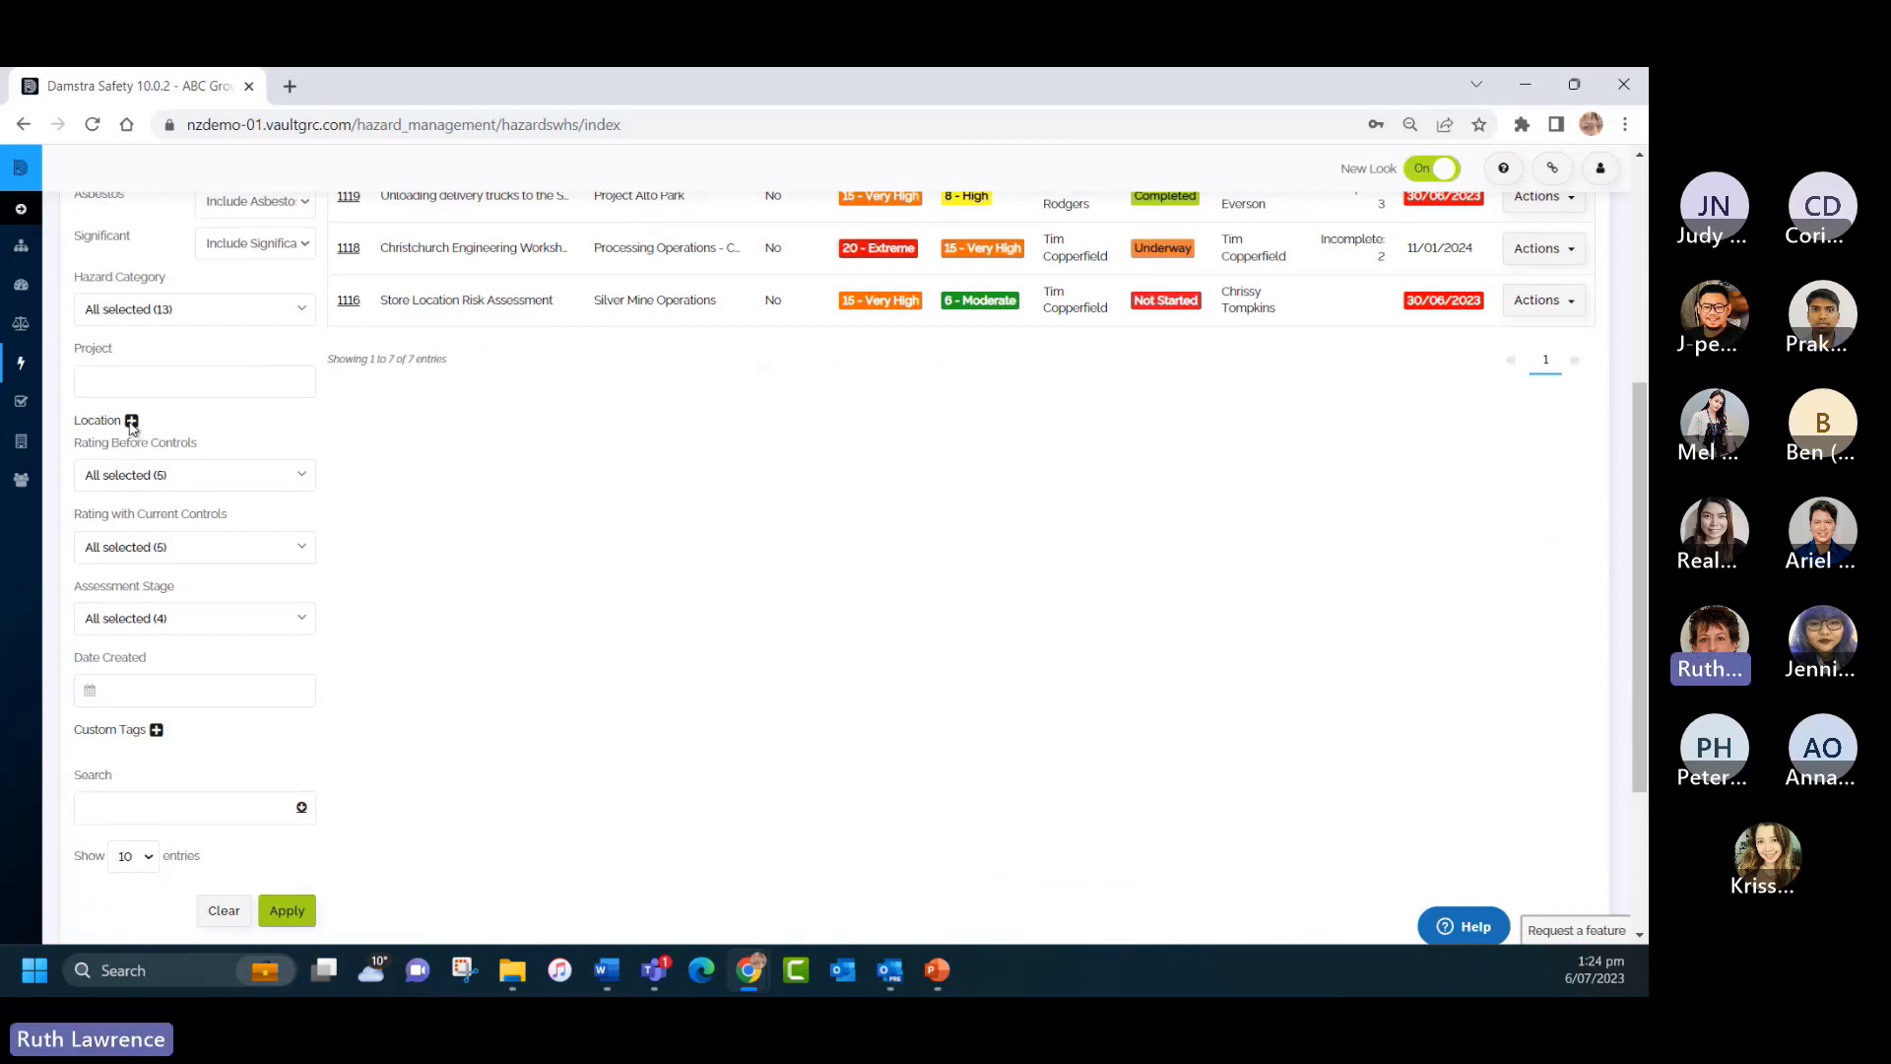
{"action": "scroll", "coordinate": [476, 594], "scroll_direction": "down", "scroll_amount": 2}
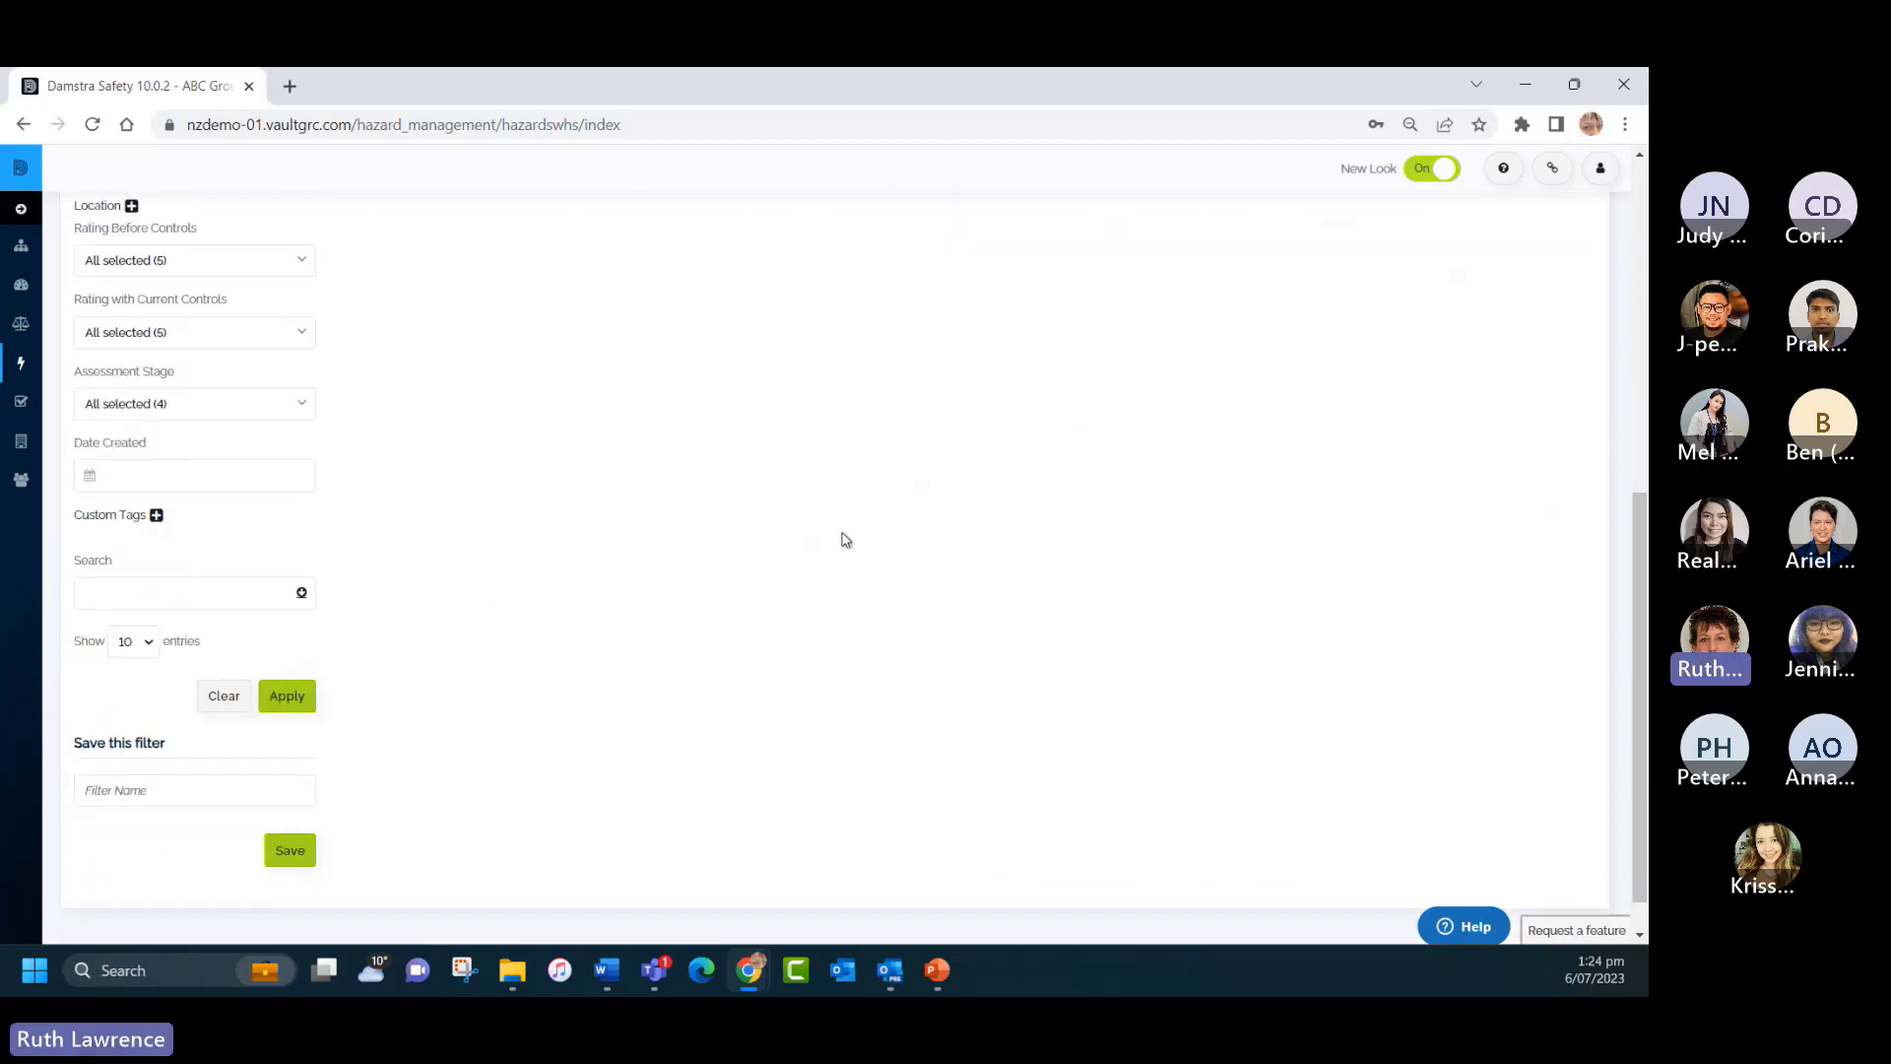
{"action": "scroll", "coordinate": [809, 529], "scroll_direction": "up", "scroll_amount": 3}
{"action": "scroll", "coordinate": [810, 529], "scroll_direction": "up", "scroll_amount": 2}
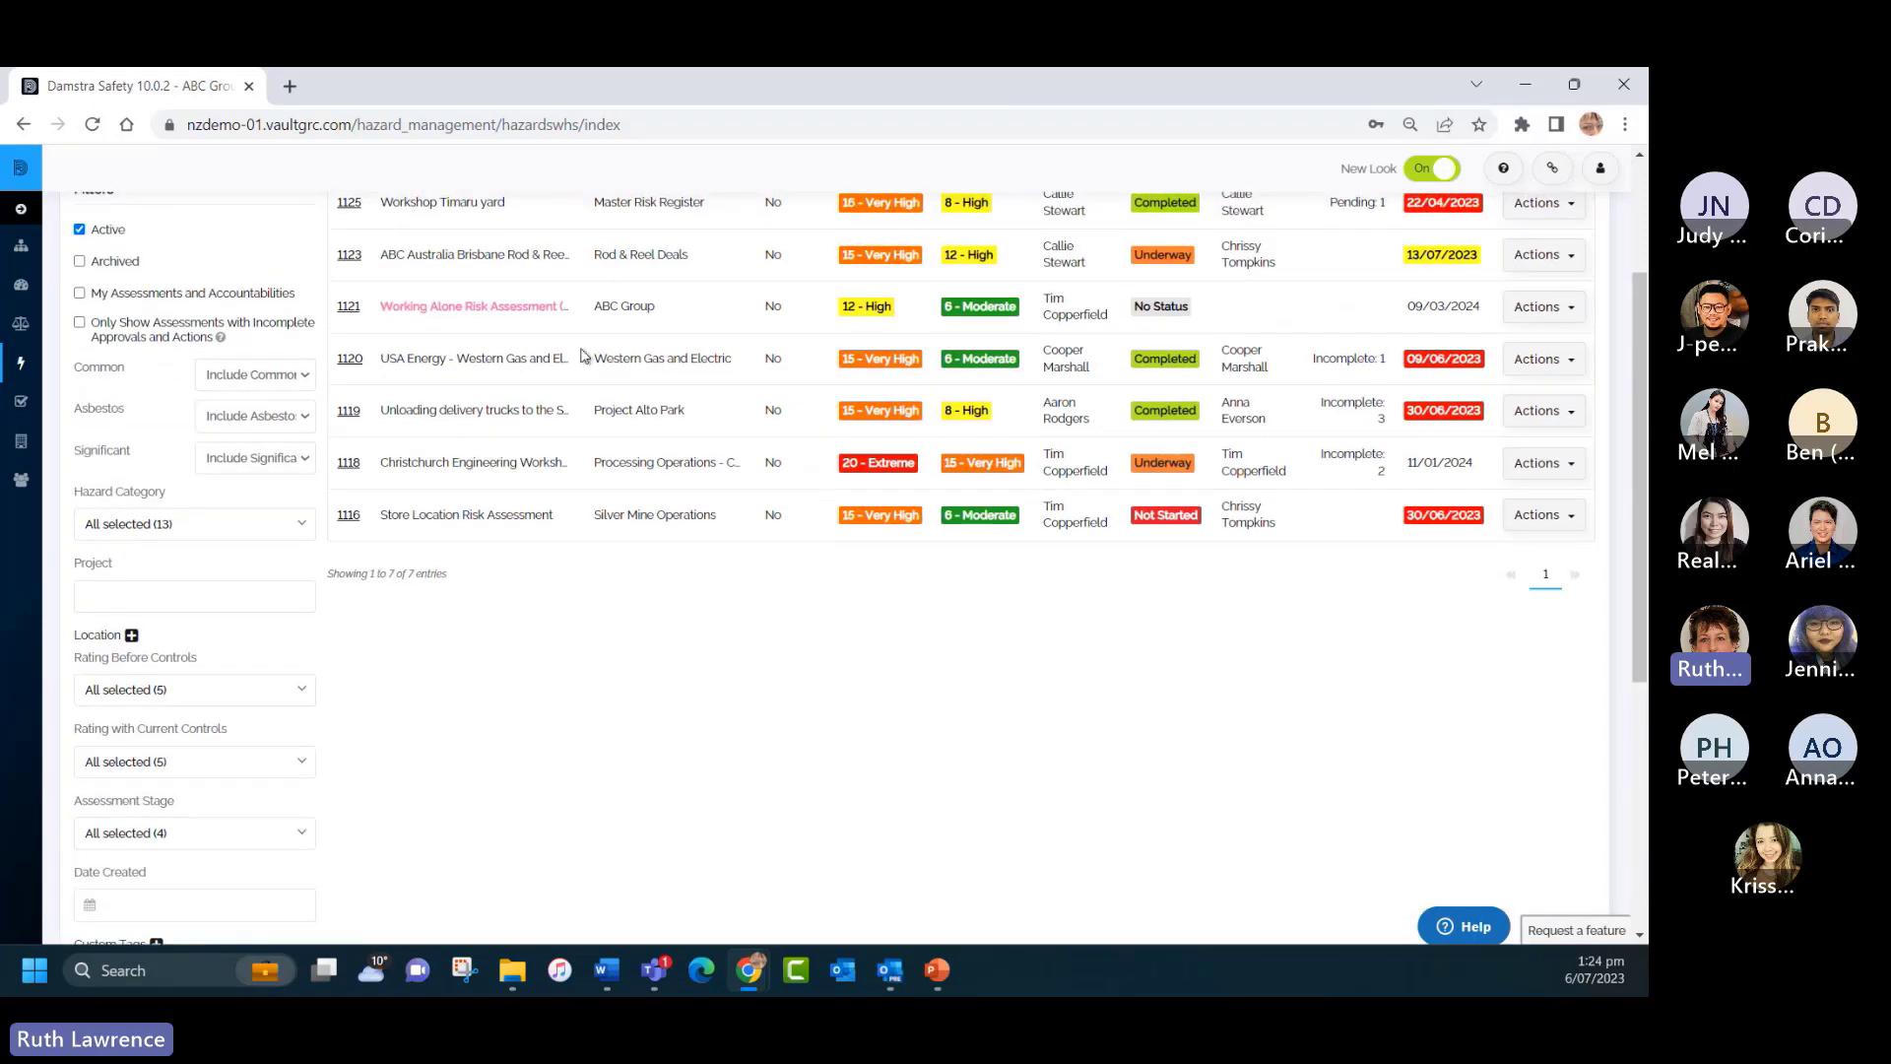
Pick the Critical Risk tag in the register's custom tag filters and discard the selection.
{"action": "scroll", "coordinate": [630, 581], "scroll_direction": "down", "scroll_amount": 3}
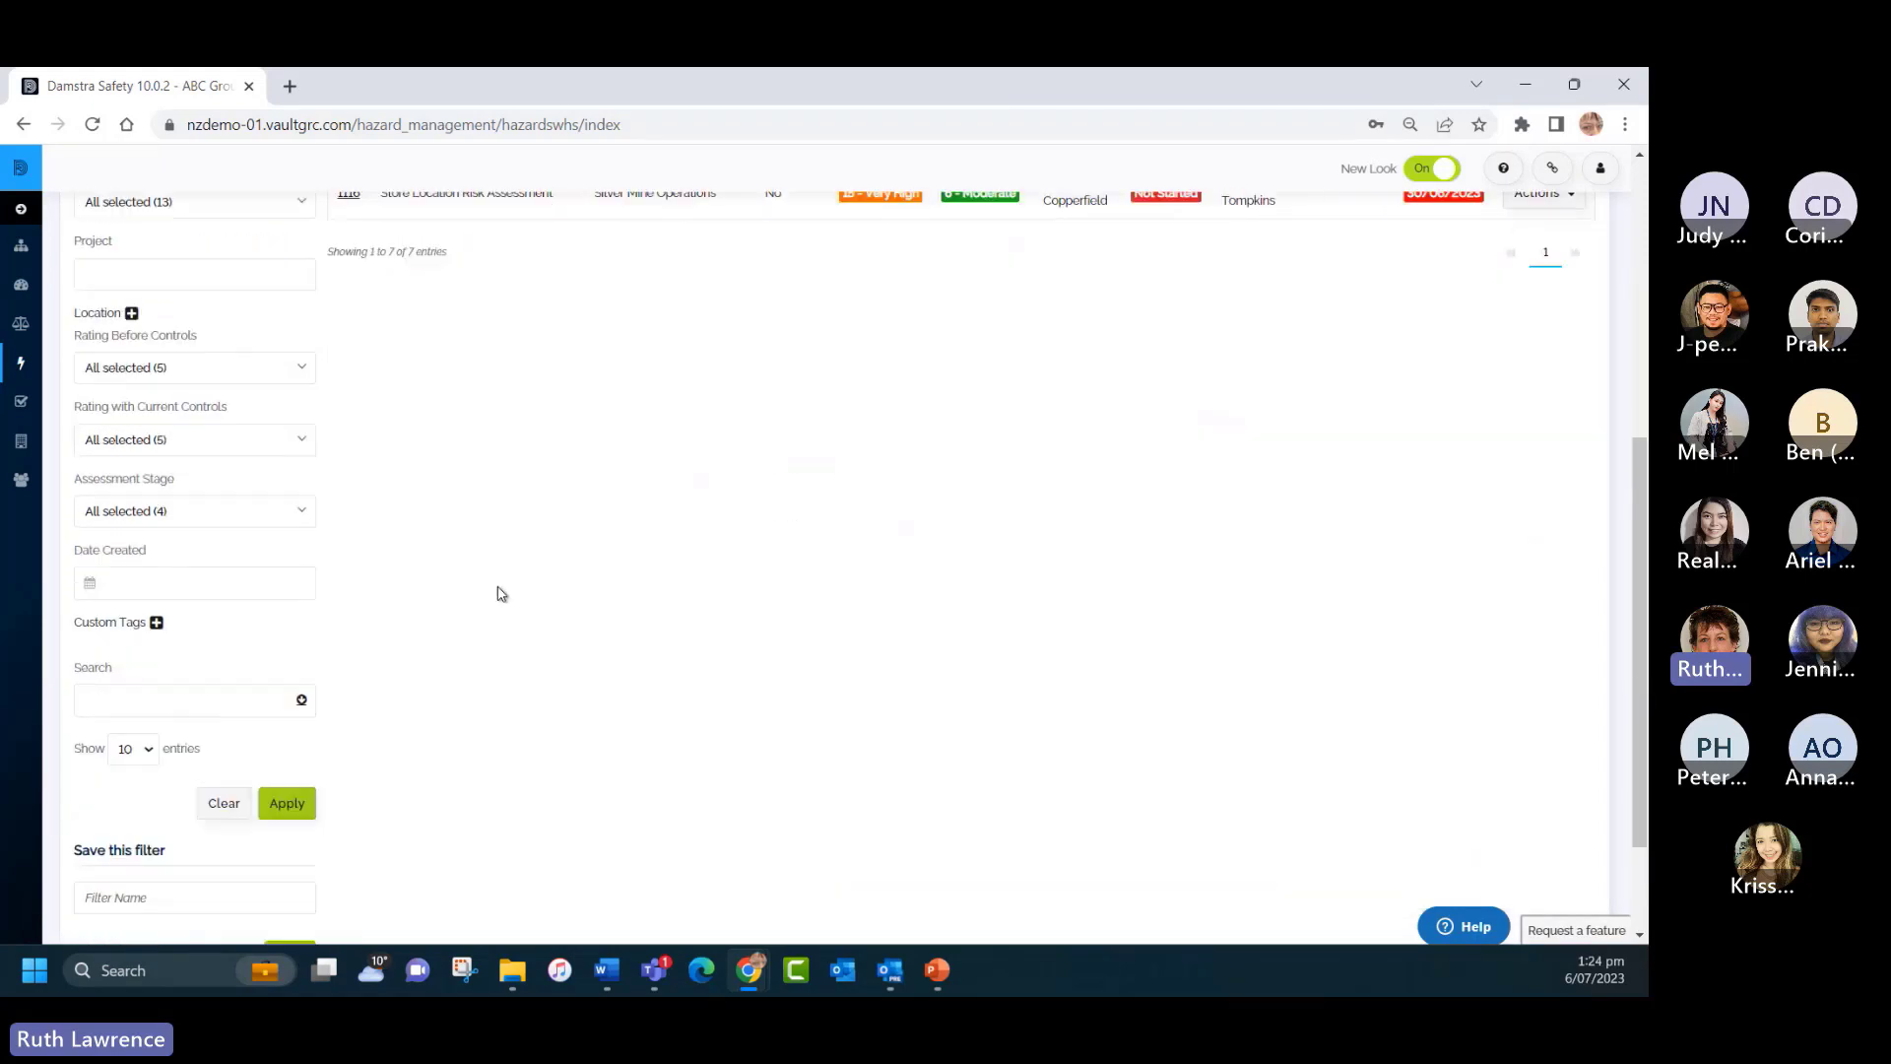
{"action": "left_click", "coordinate": [157, 622]}
{"action": "left_click", "coordinate": [613, 453]}
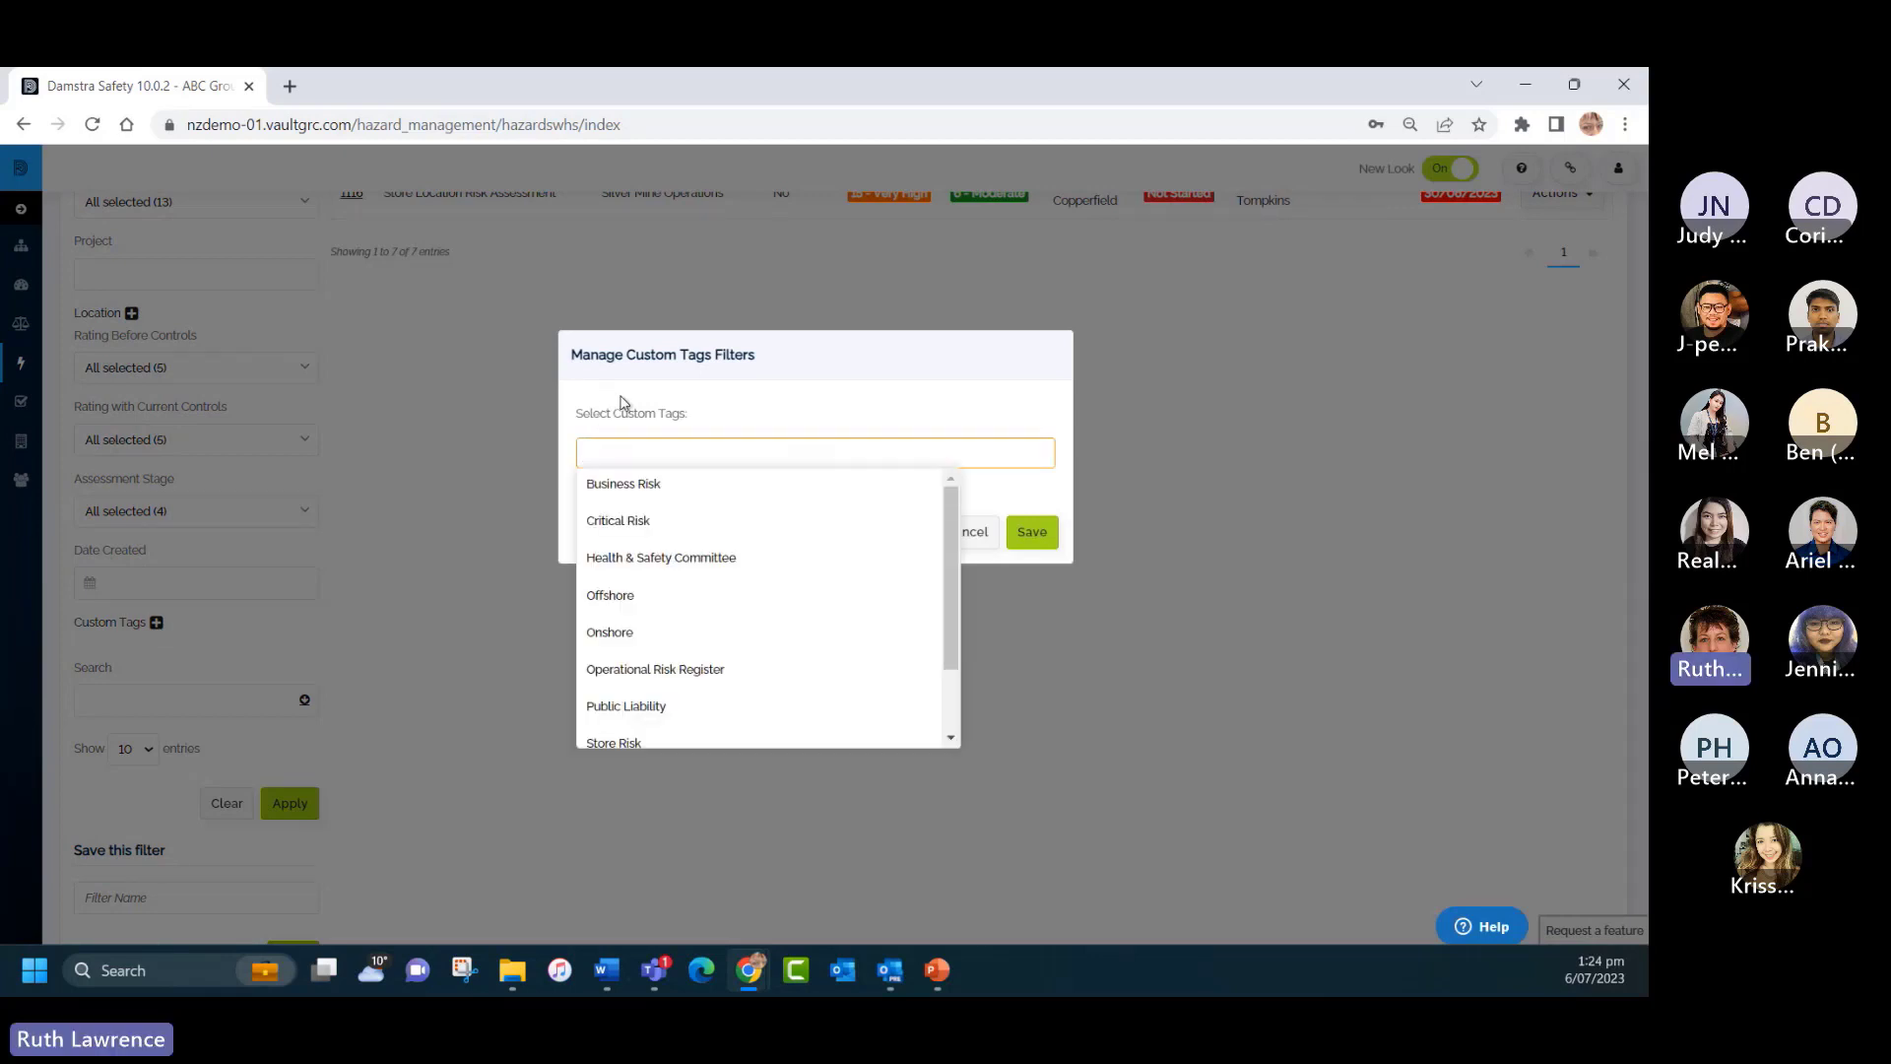
{"action": "left_click", "coordinate": [627, 528]}
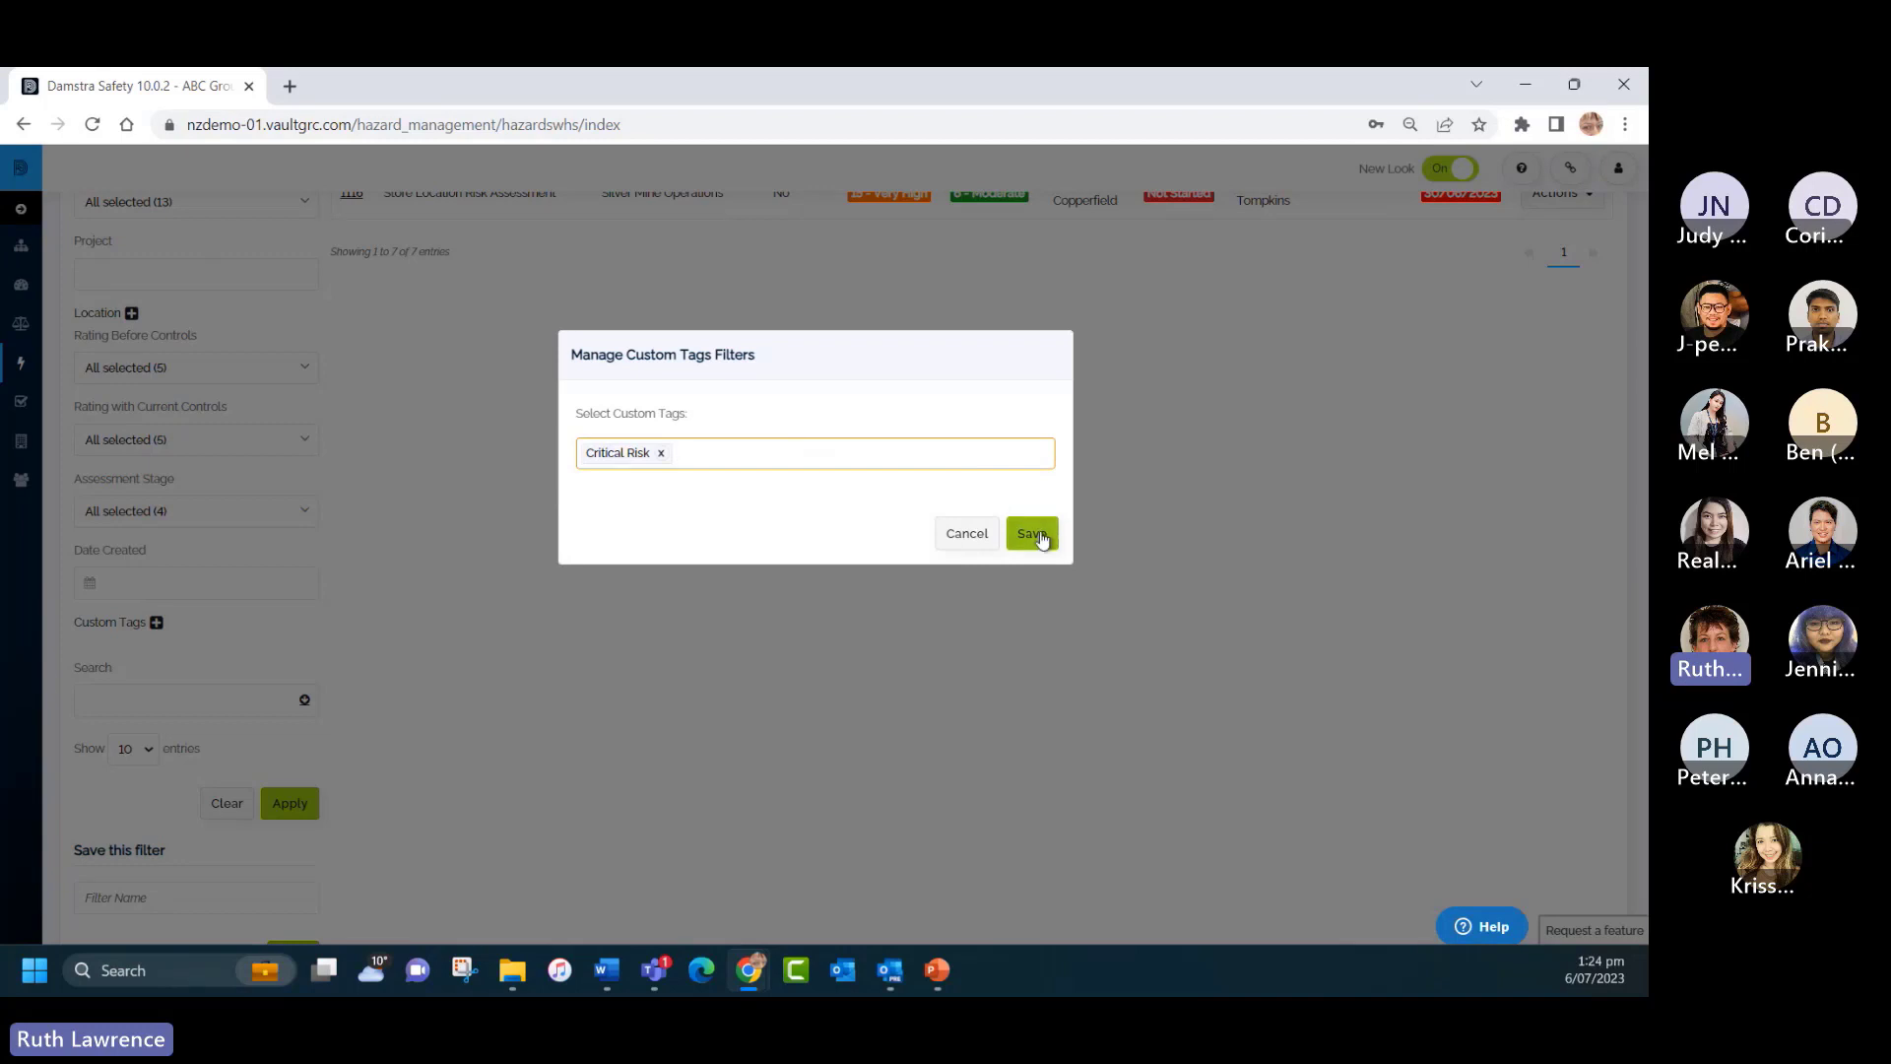
{"action": "left_click", "coordinate": [953, 535]}
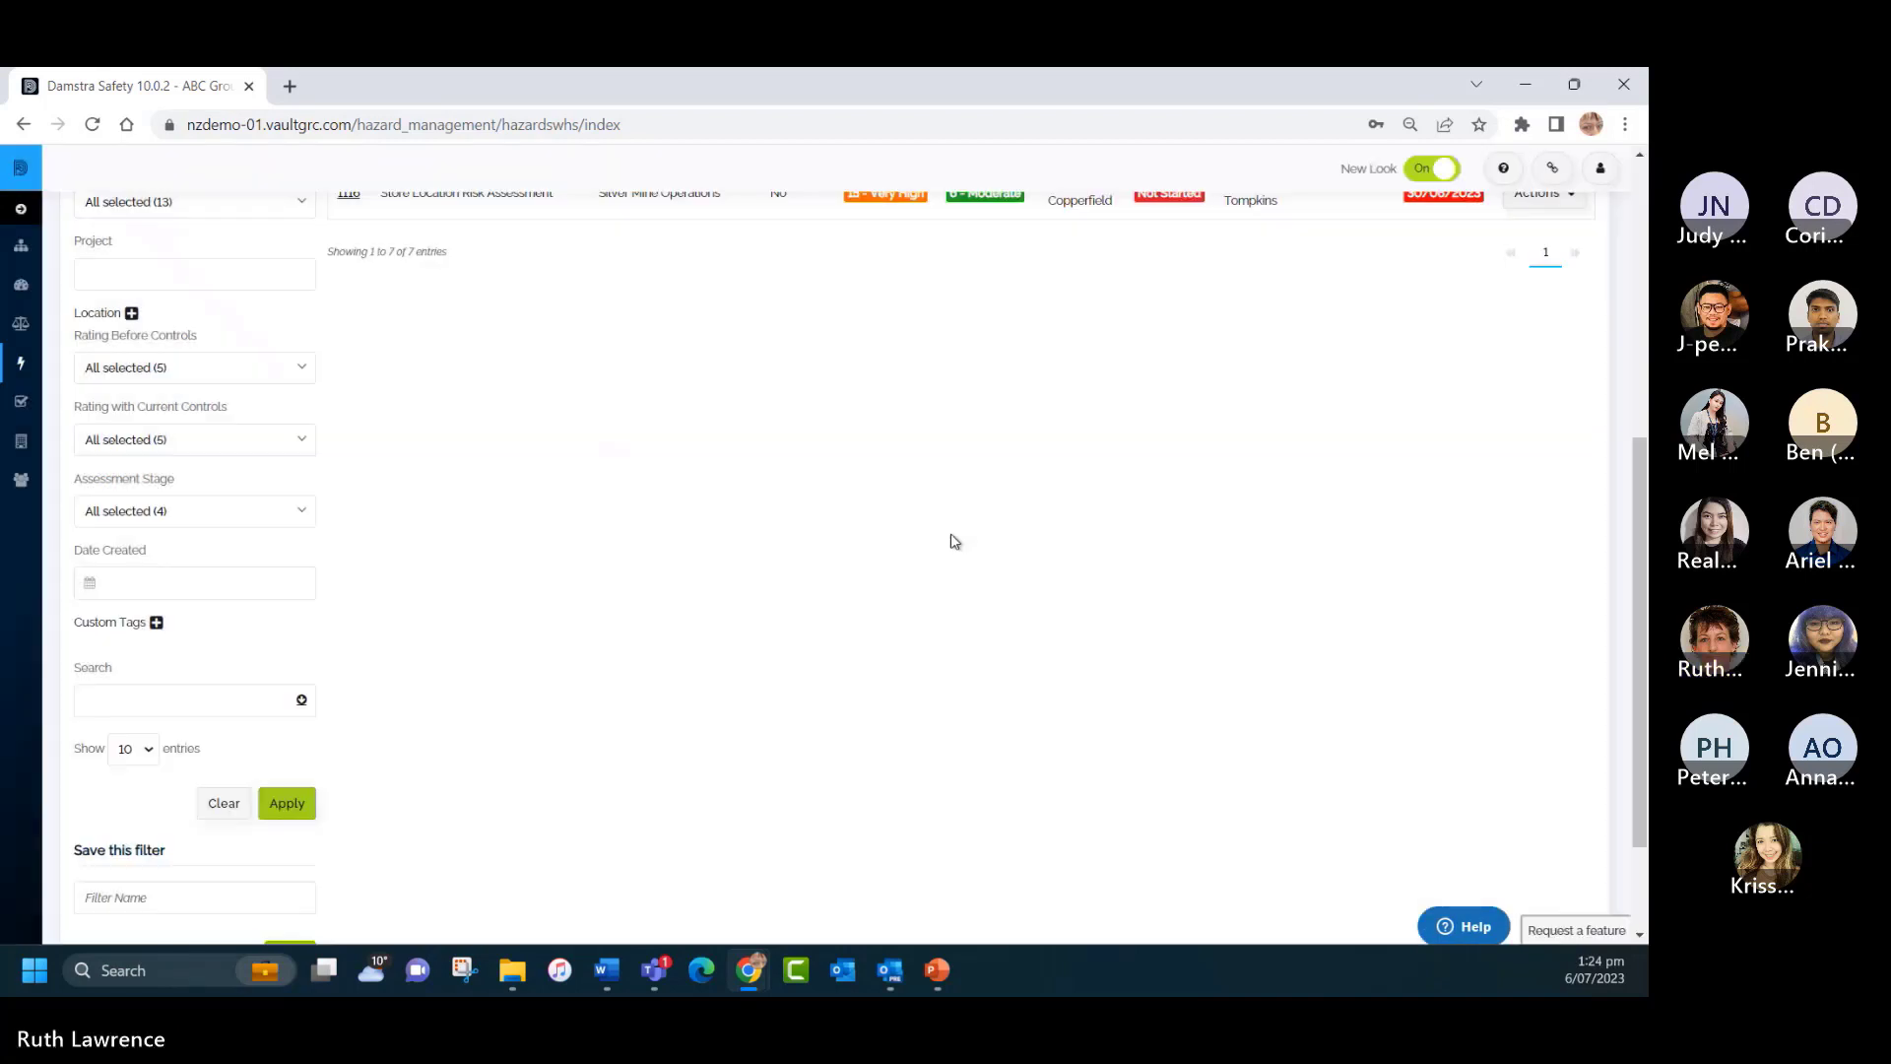
Enter "Critical" as the name for a saved filter and clear the register filters without saving it.
{"action": "scroll", "coordinate": [409, 483], "scroll_direction": "down", "scroll_amount": 2}
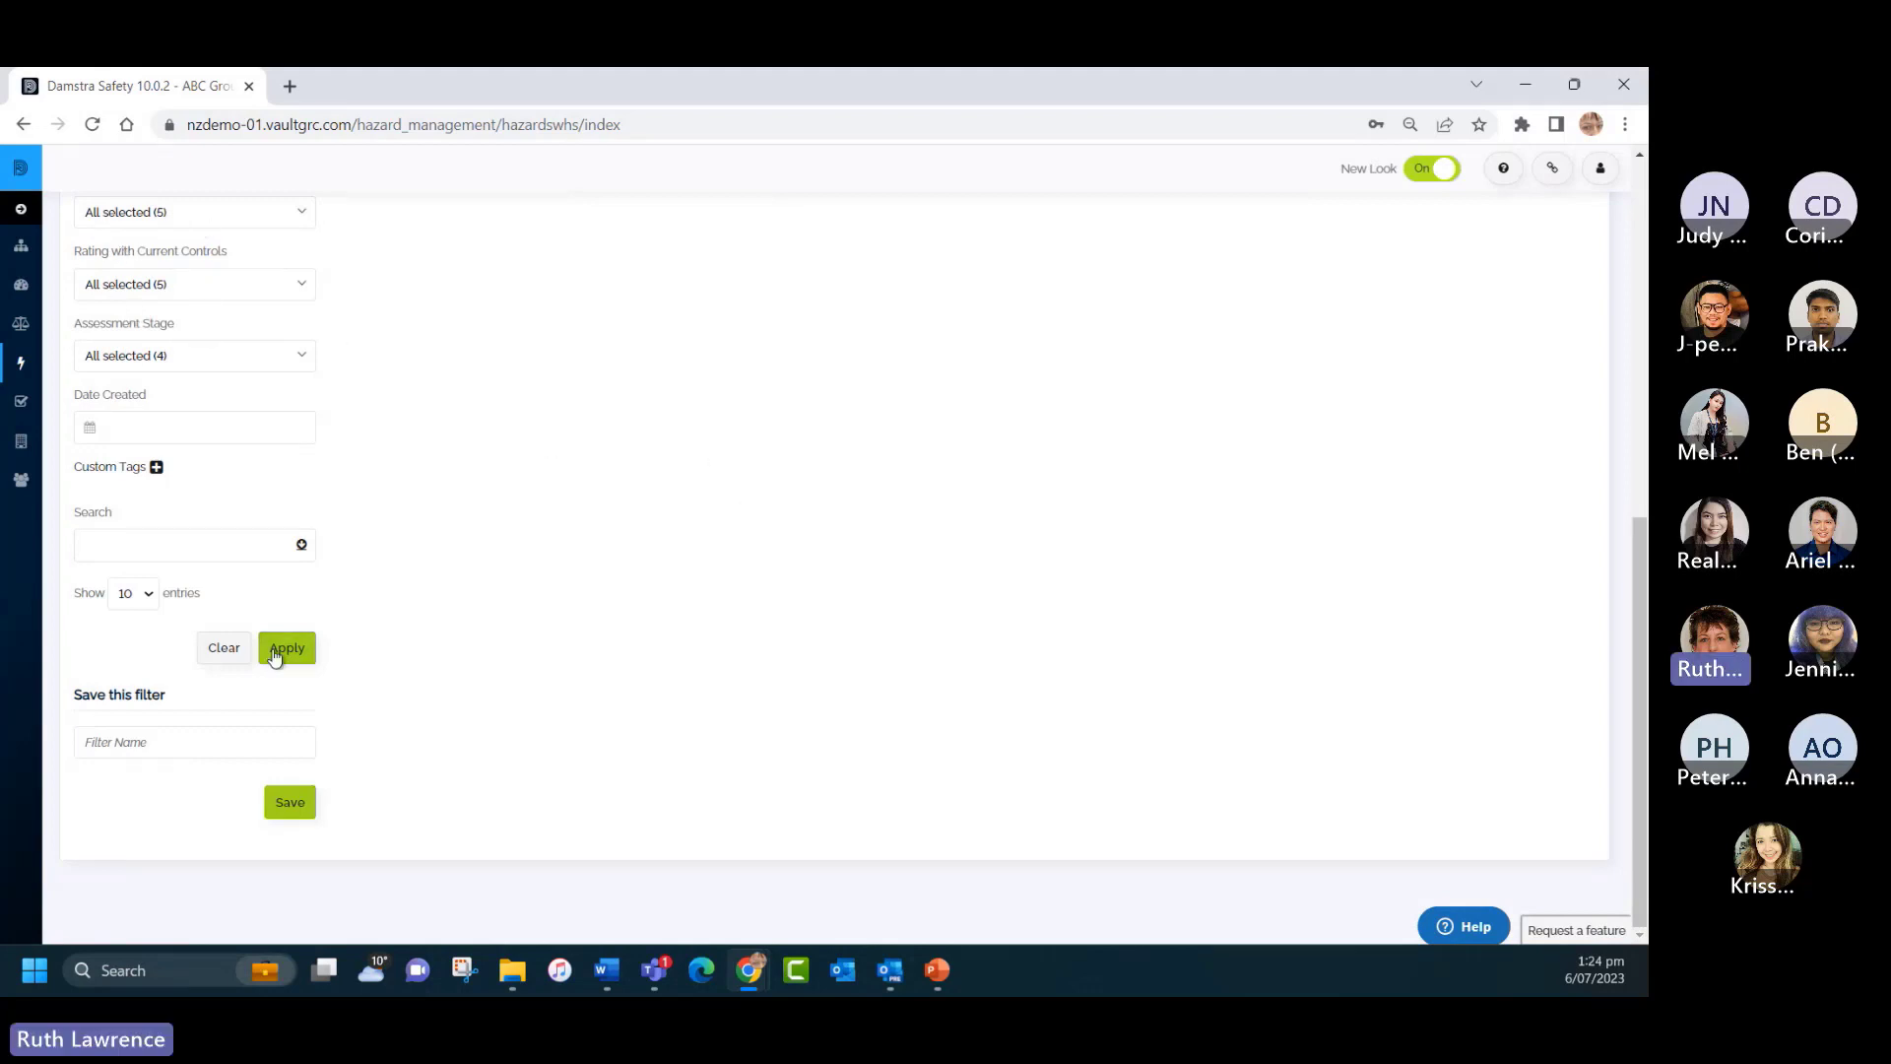
{"action": "left_click", "coordinate": [120, 746]}
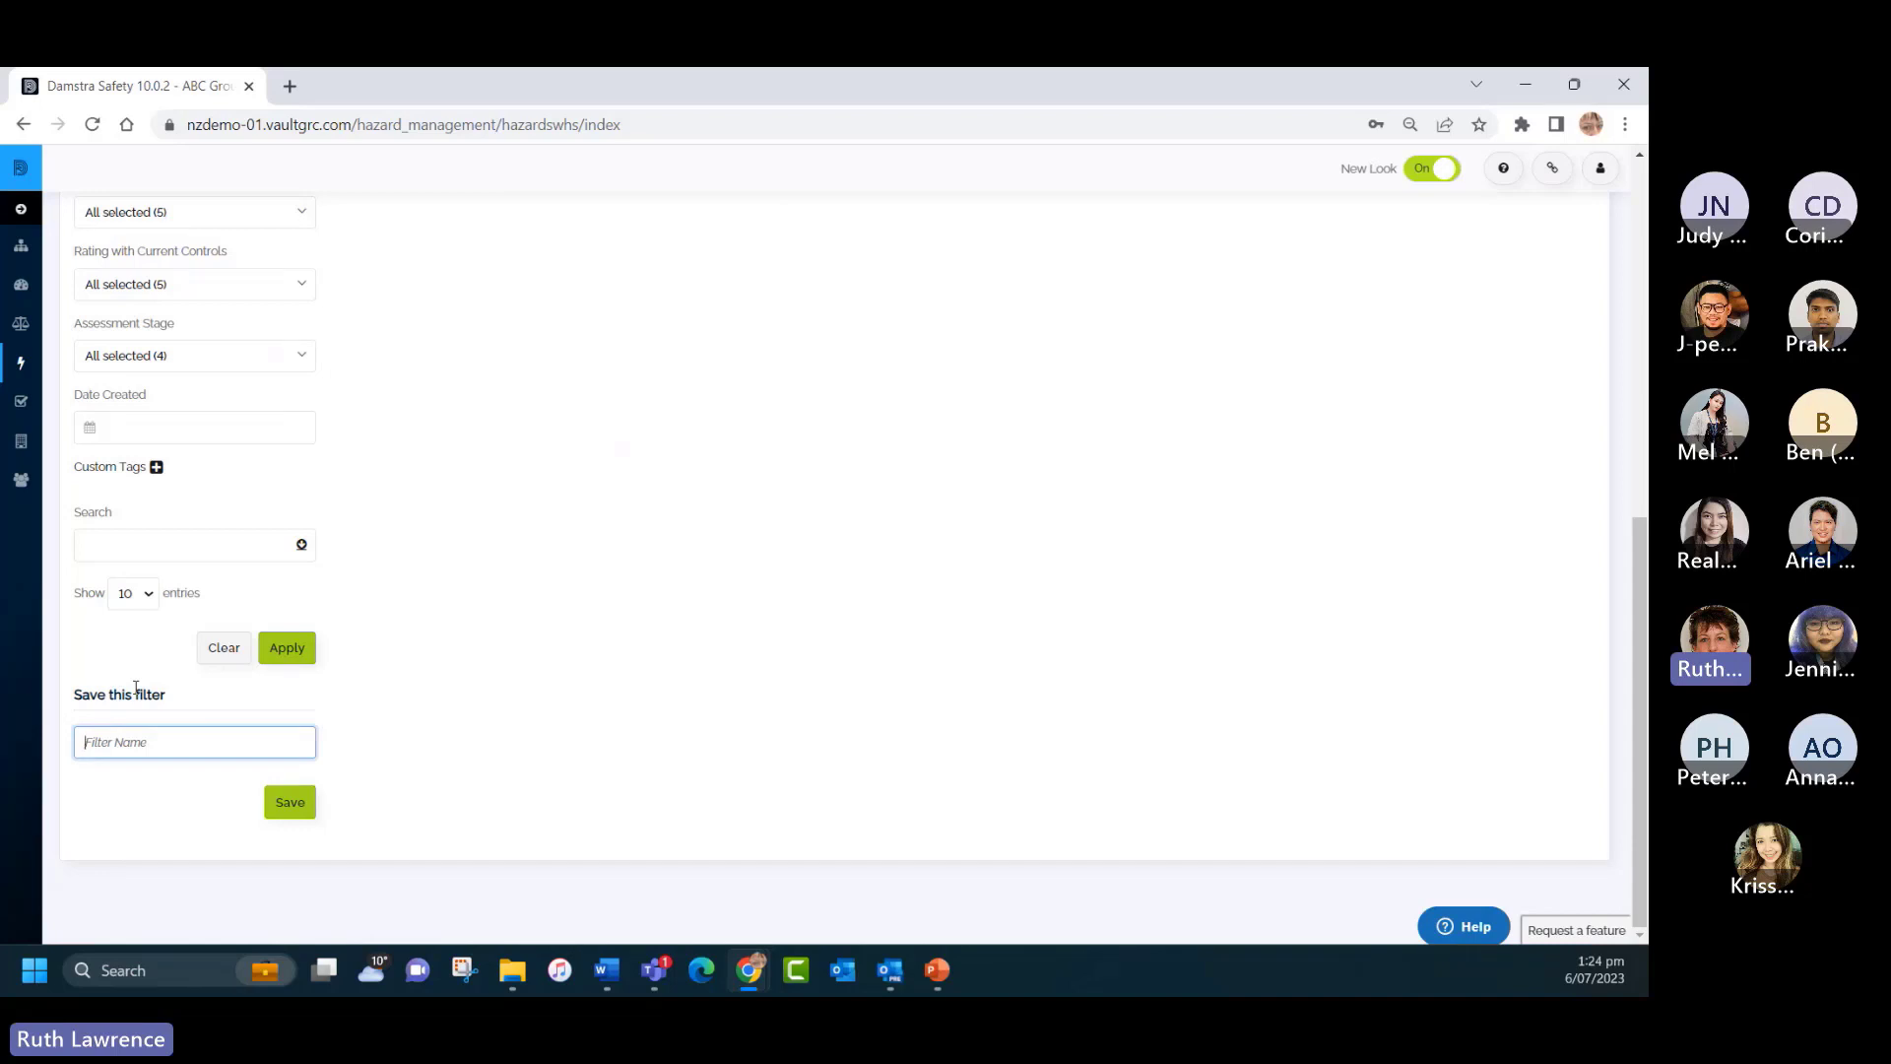
{"action": "type", "text": "Q"}
{"action": "type", "text": "ritical"}
{"action": "double_click", "coordinate": [196, 749]}
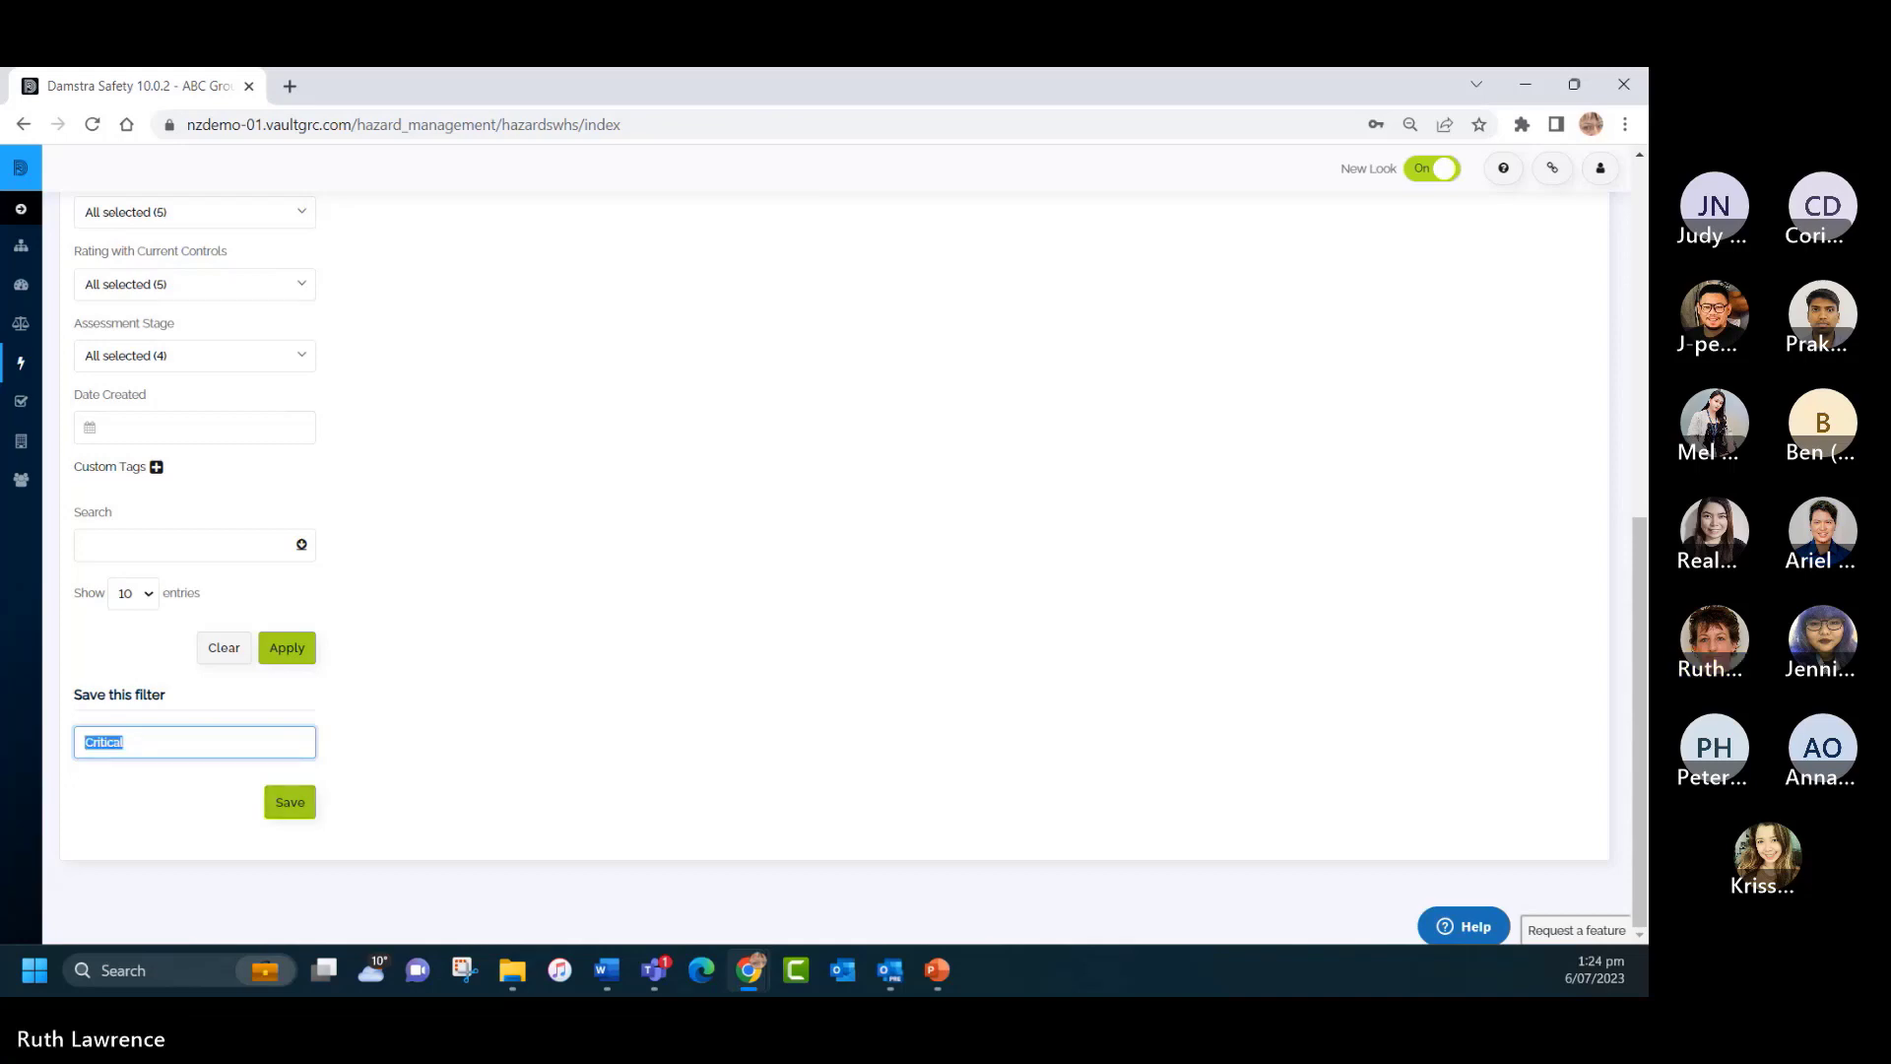
{"action": "left_click", "coordinate": [223, 647]}
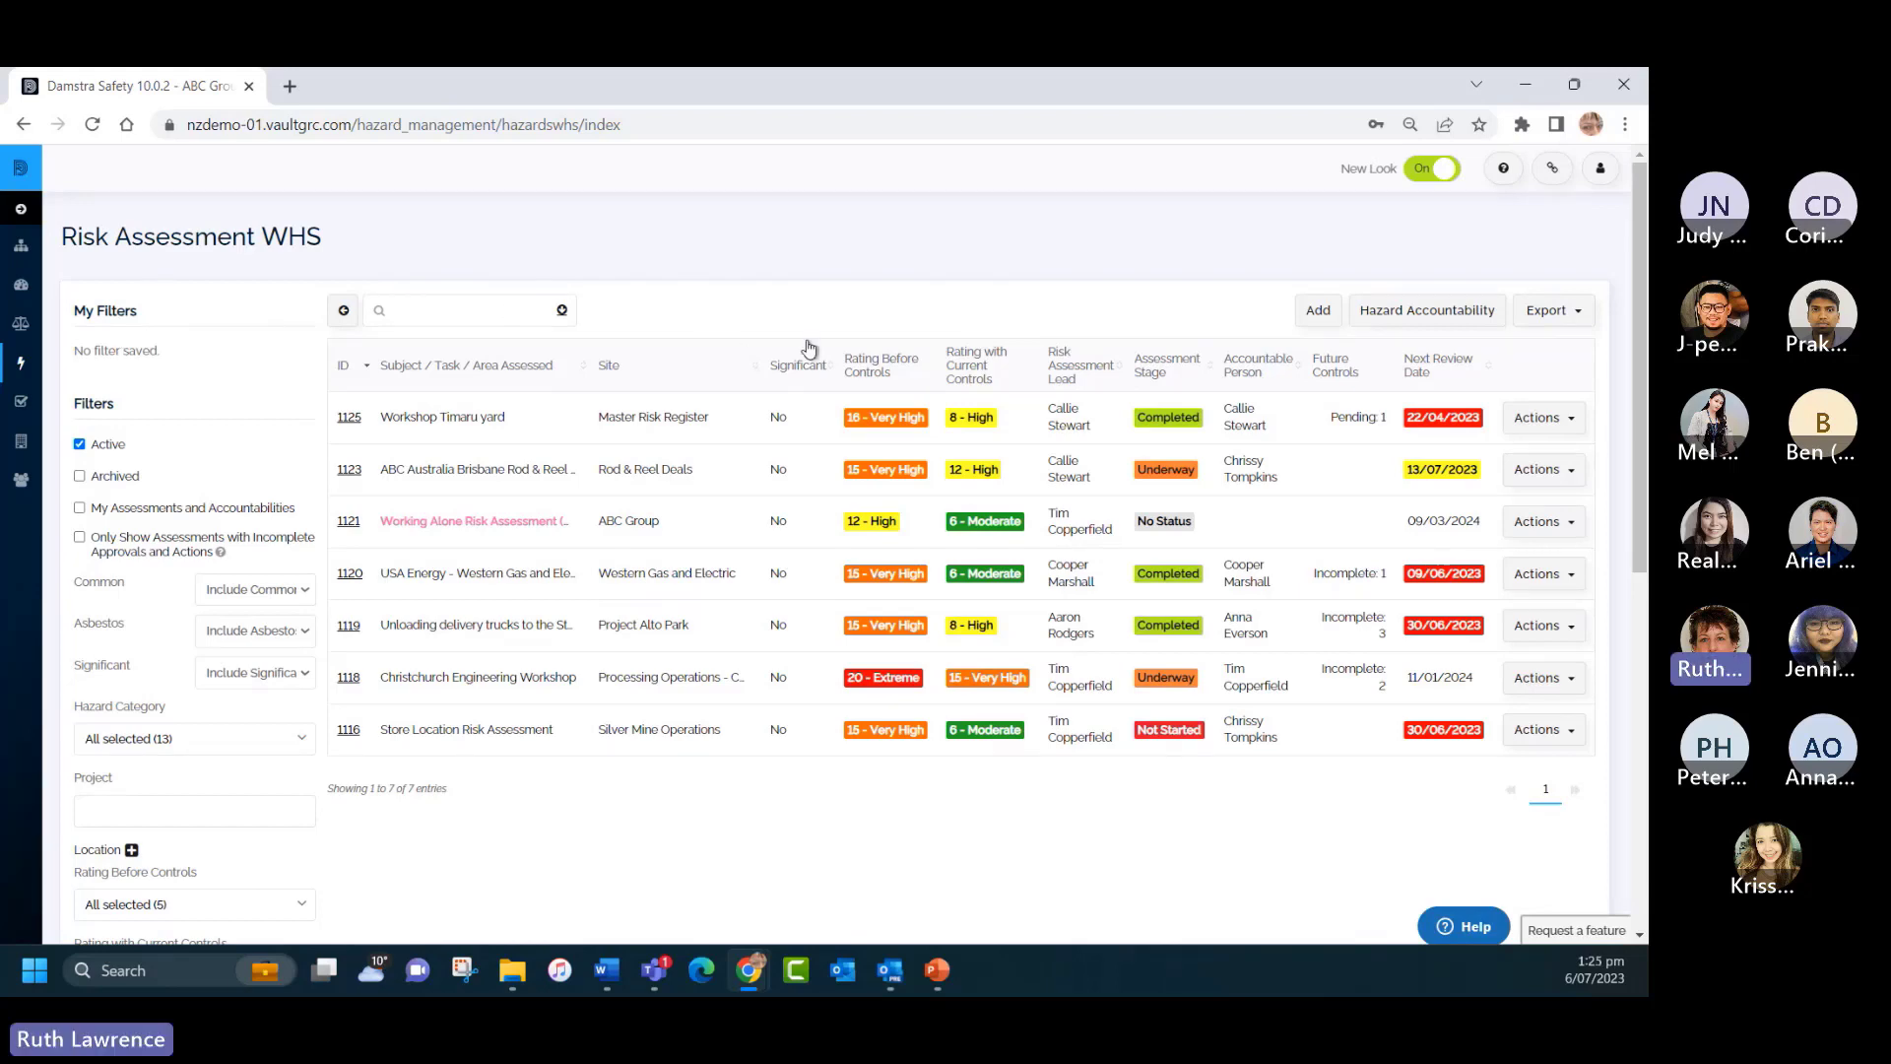
Start a new WHS risk assessment with the subject "Delivery Boxes to our other Store".
{"action": "left_click", "coordinate": [1318, 312]}
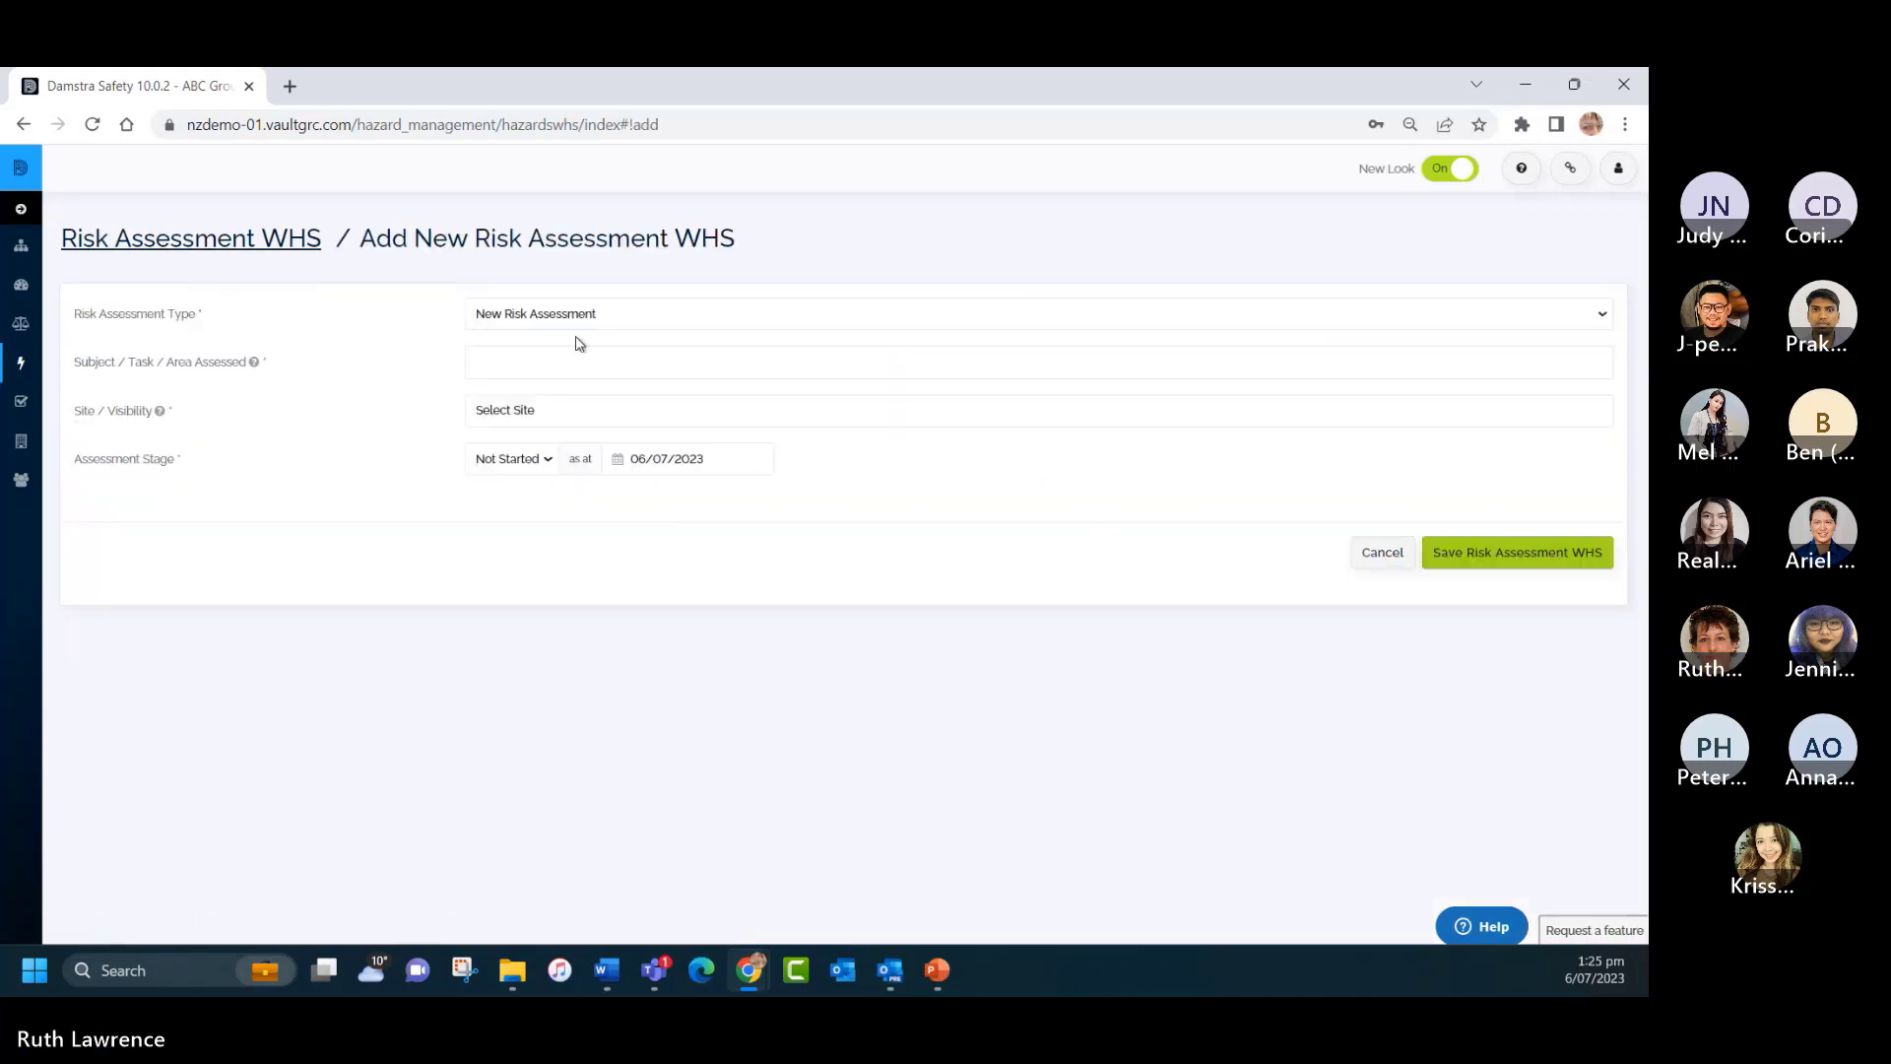
{"action": "left_click", "coordinate": [489, 363]}
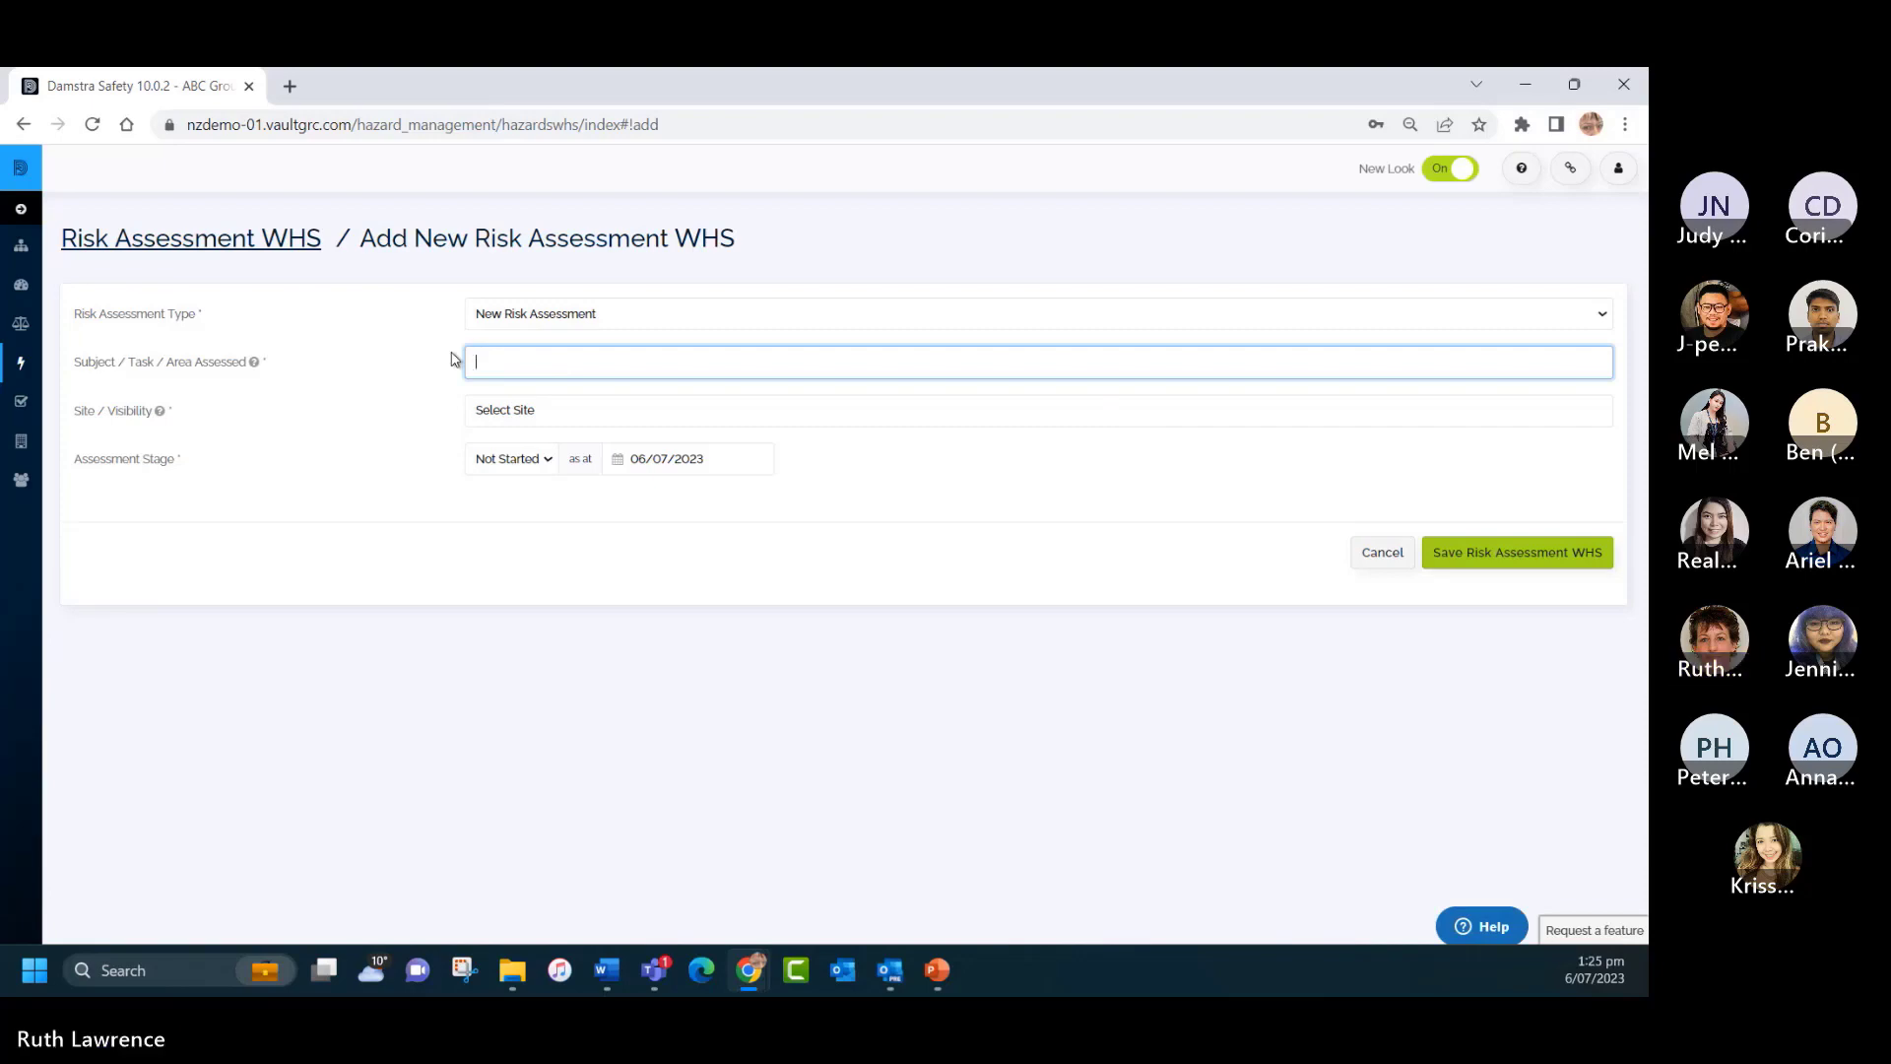
{"action": "type", "text": "De"}
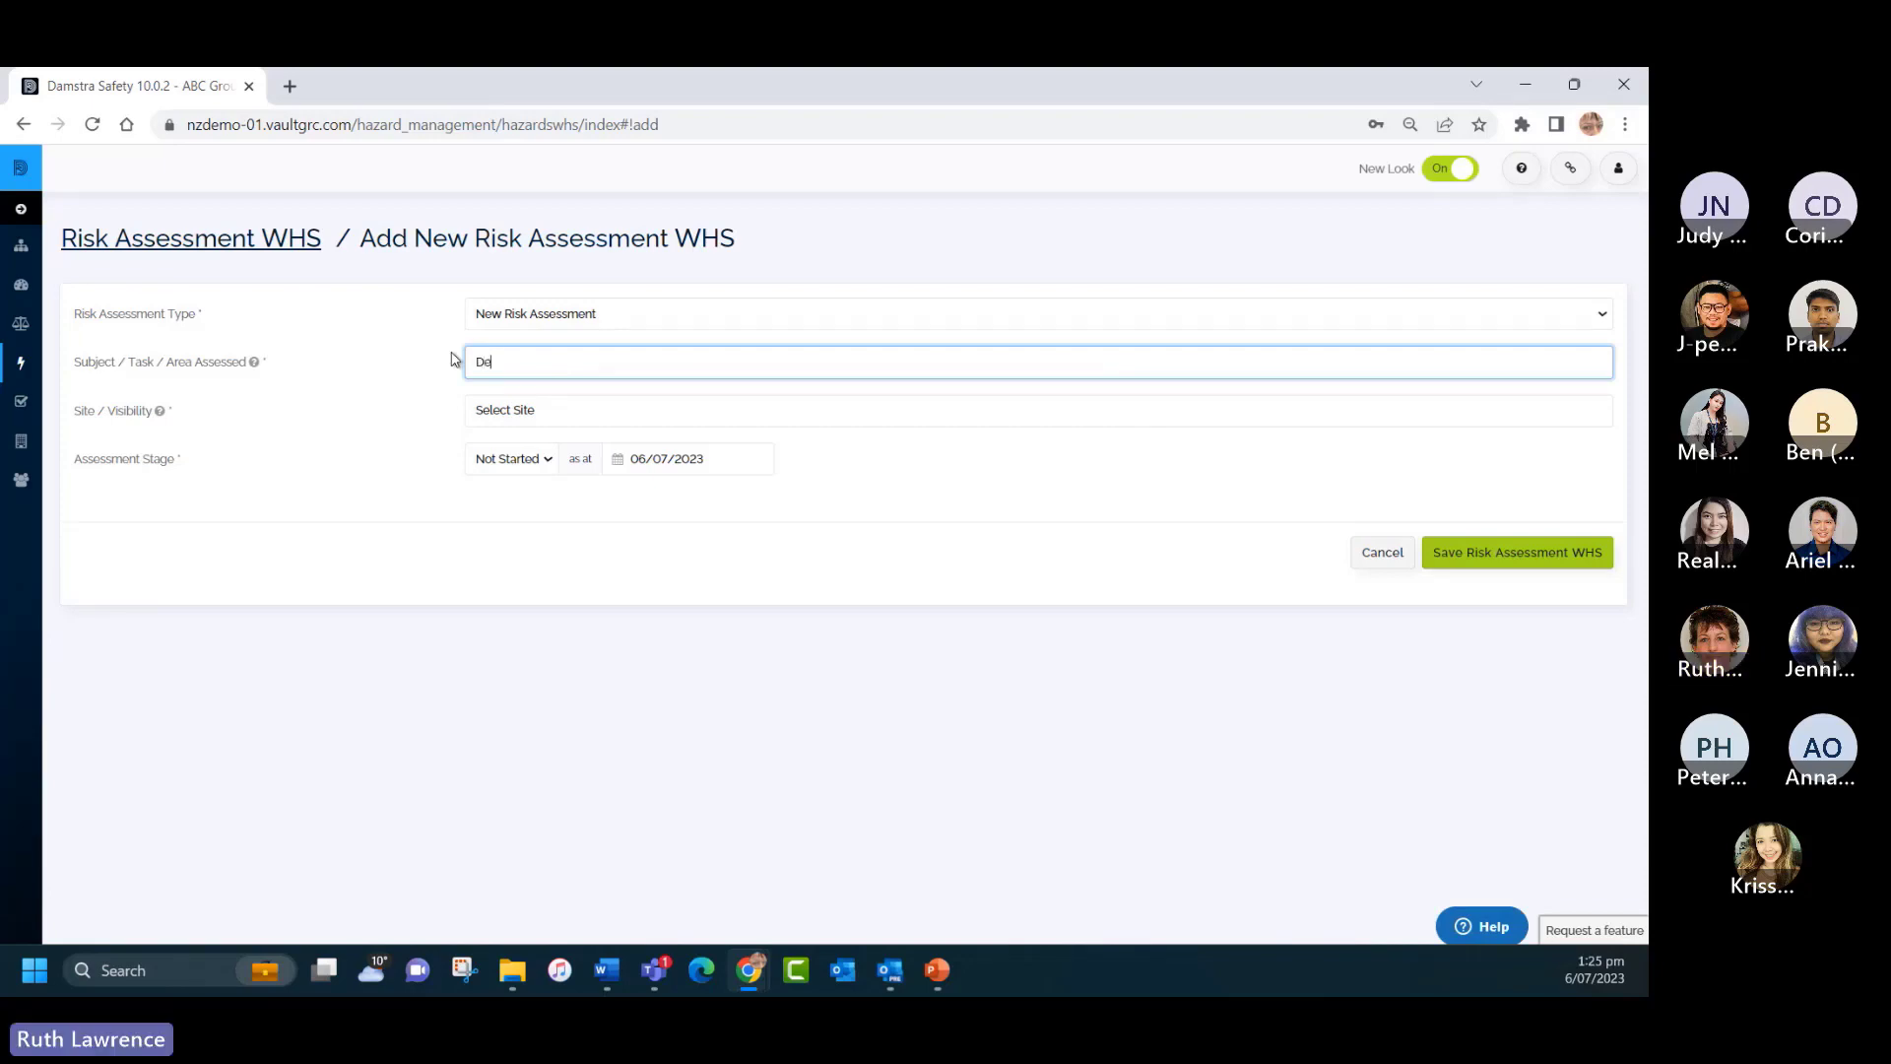
{"action": "type", "text": "livery"}
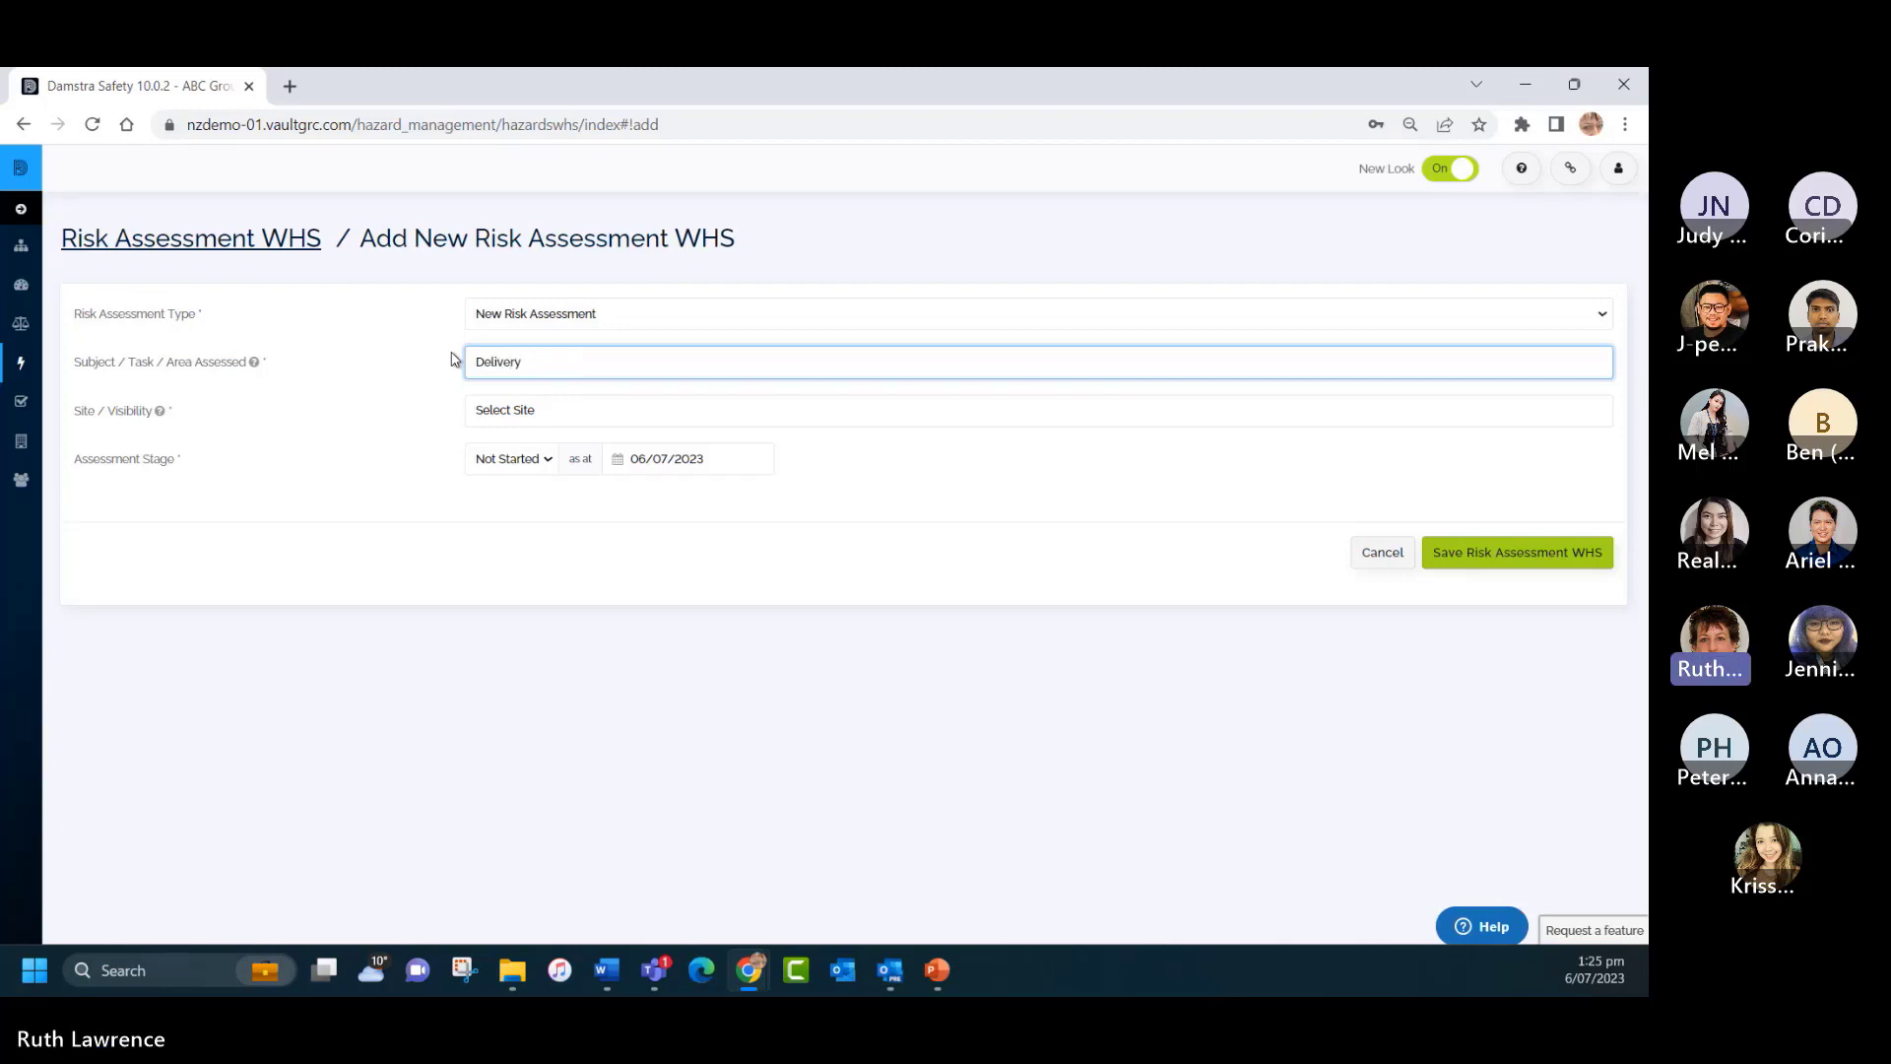
{"action": "type", "text": " Boxes t"}
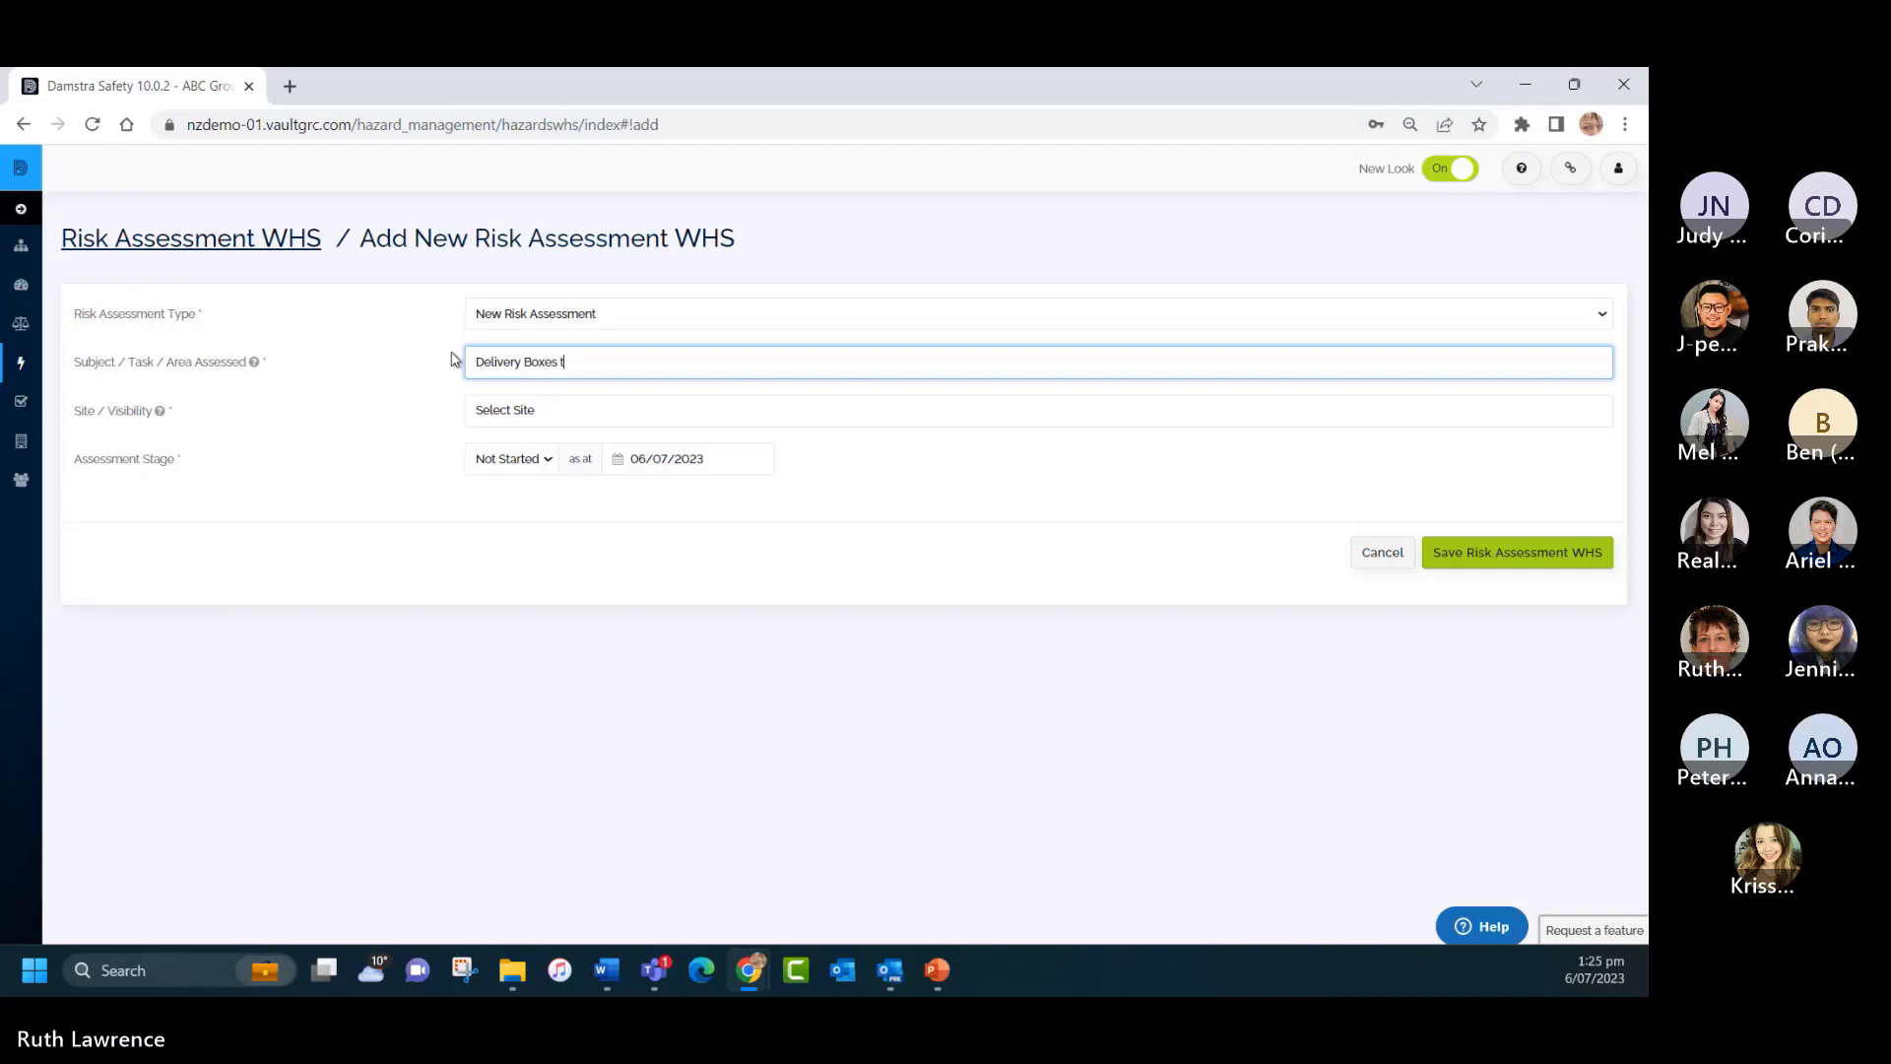
{"action": "type", "text": "o our other Store"}
Set the site to Botany Downs Copper Mill under Copper Mine Operations and save the new risk assessment.
{"action": "left_click", "coordinate": [563, 413]}
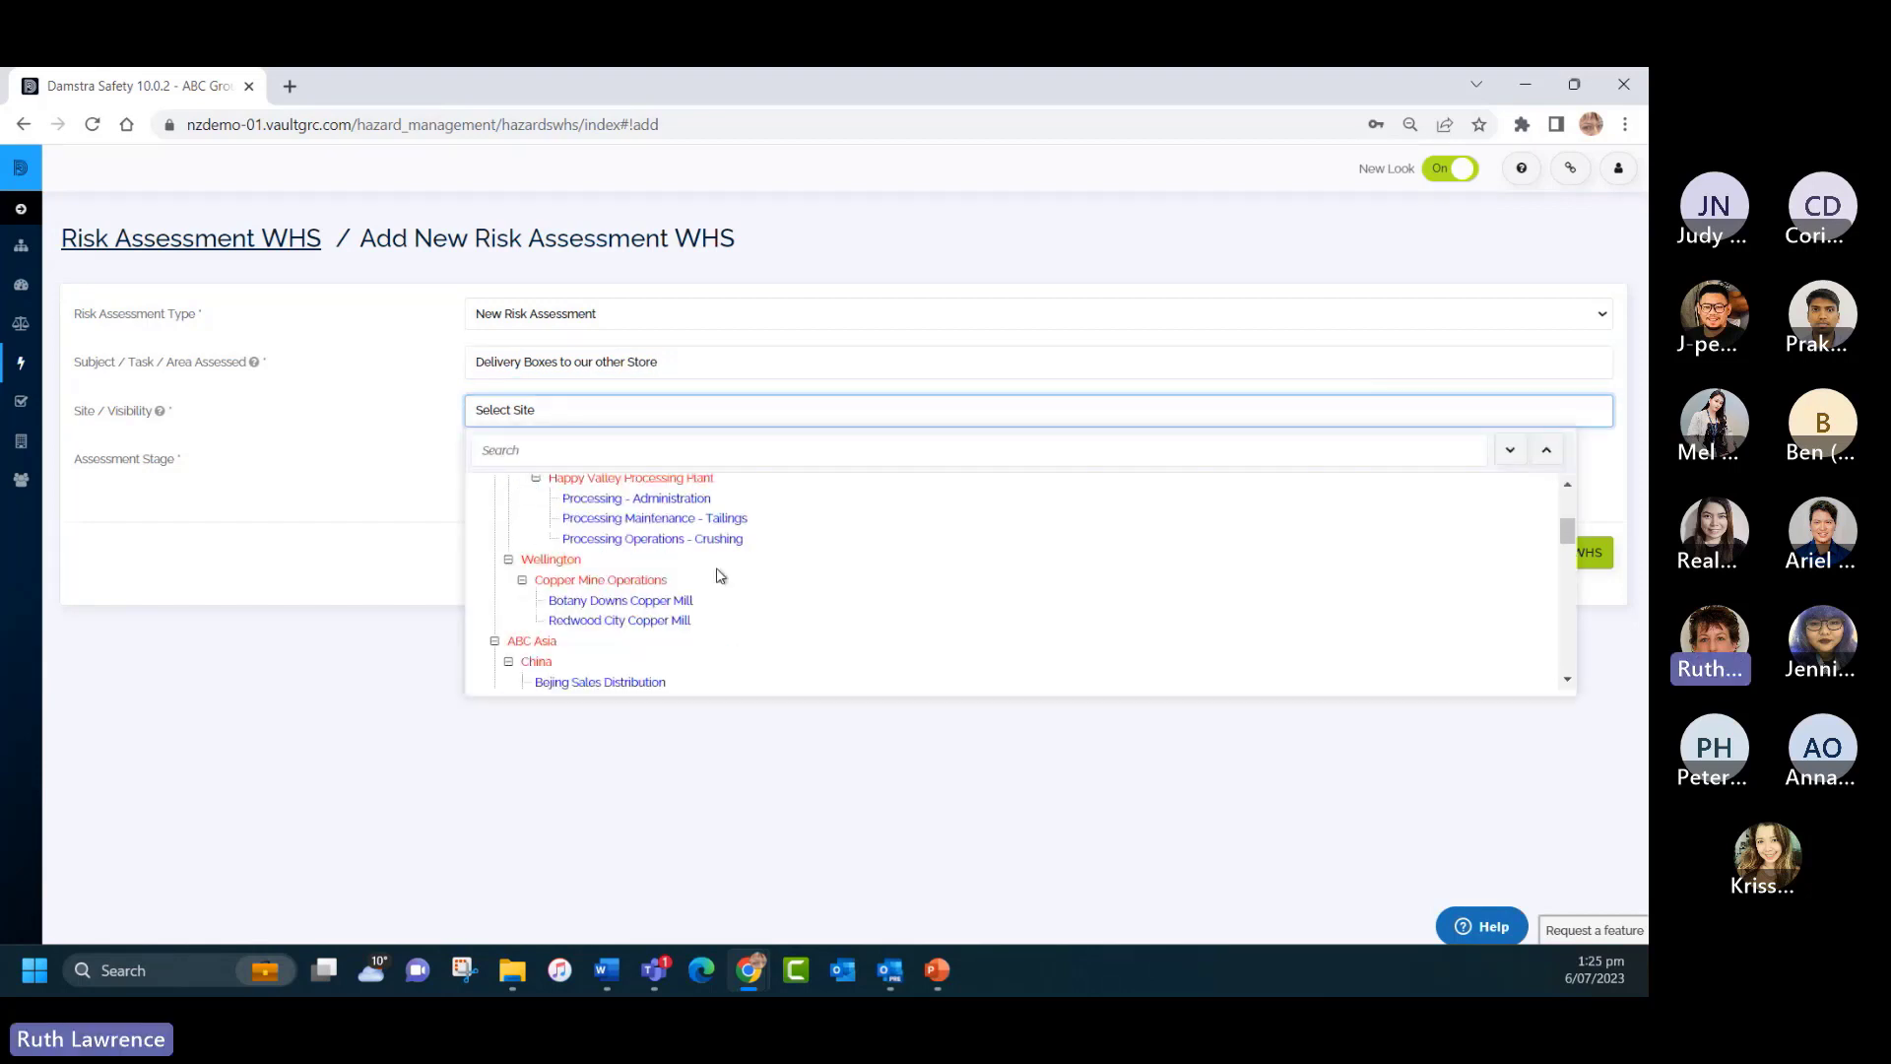
{"action": "scroll", "coordinate": [718, 569], "scroll_direction": "down", "scroll_amount": 2}
{"action": "left_click", "coordinate": [639, 601]}
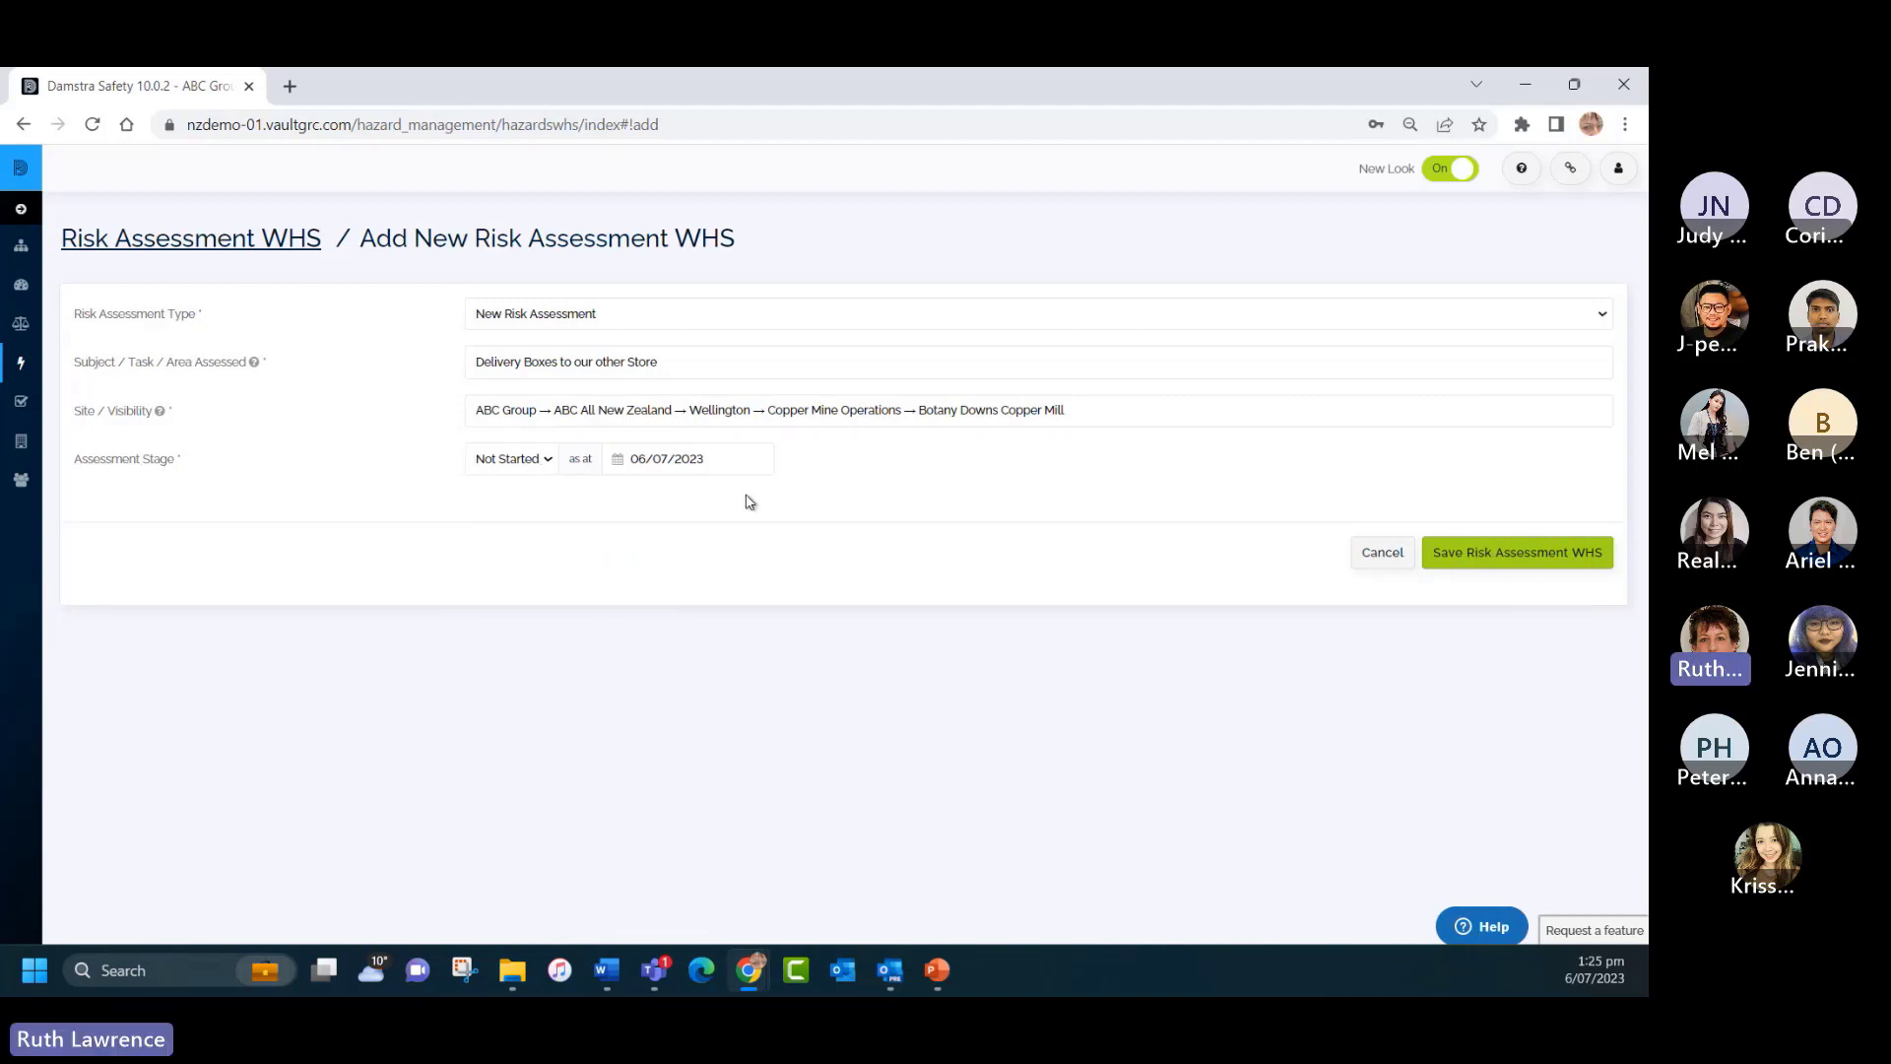
{"action": "left_click", "coordinate": [1515, 566]}
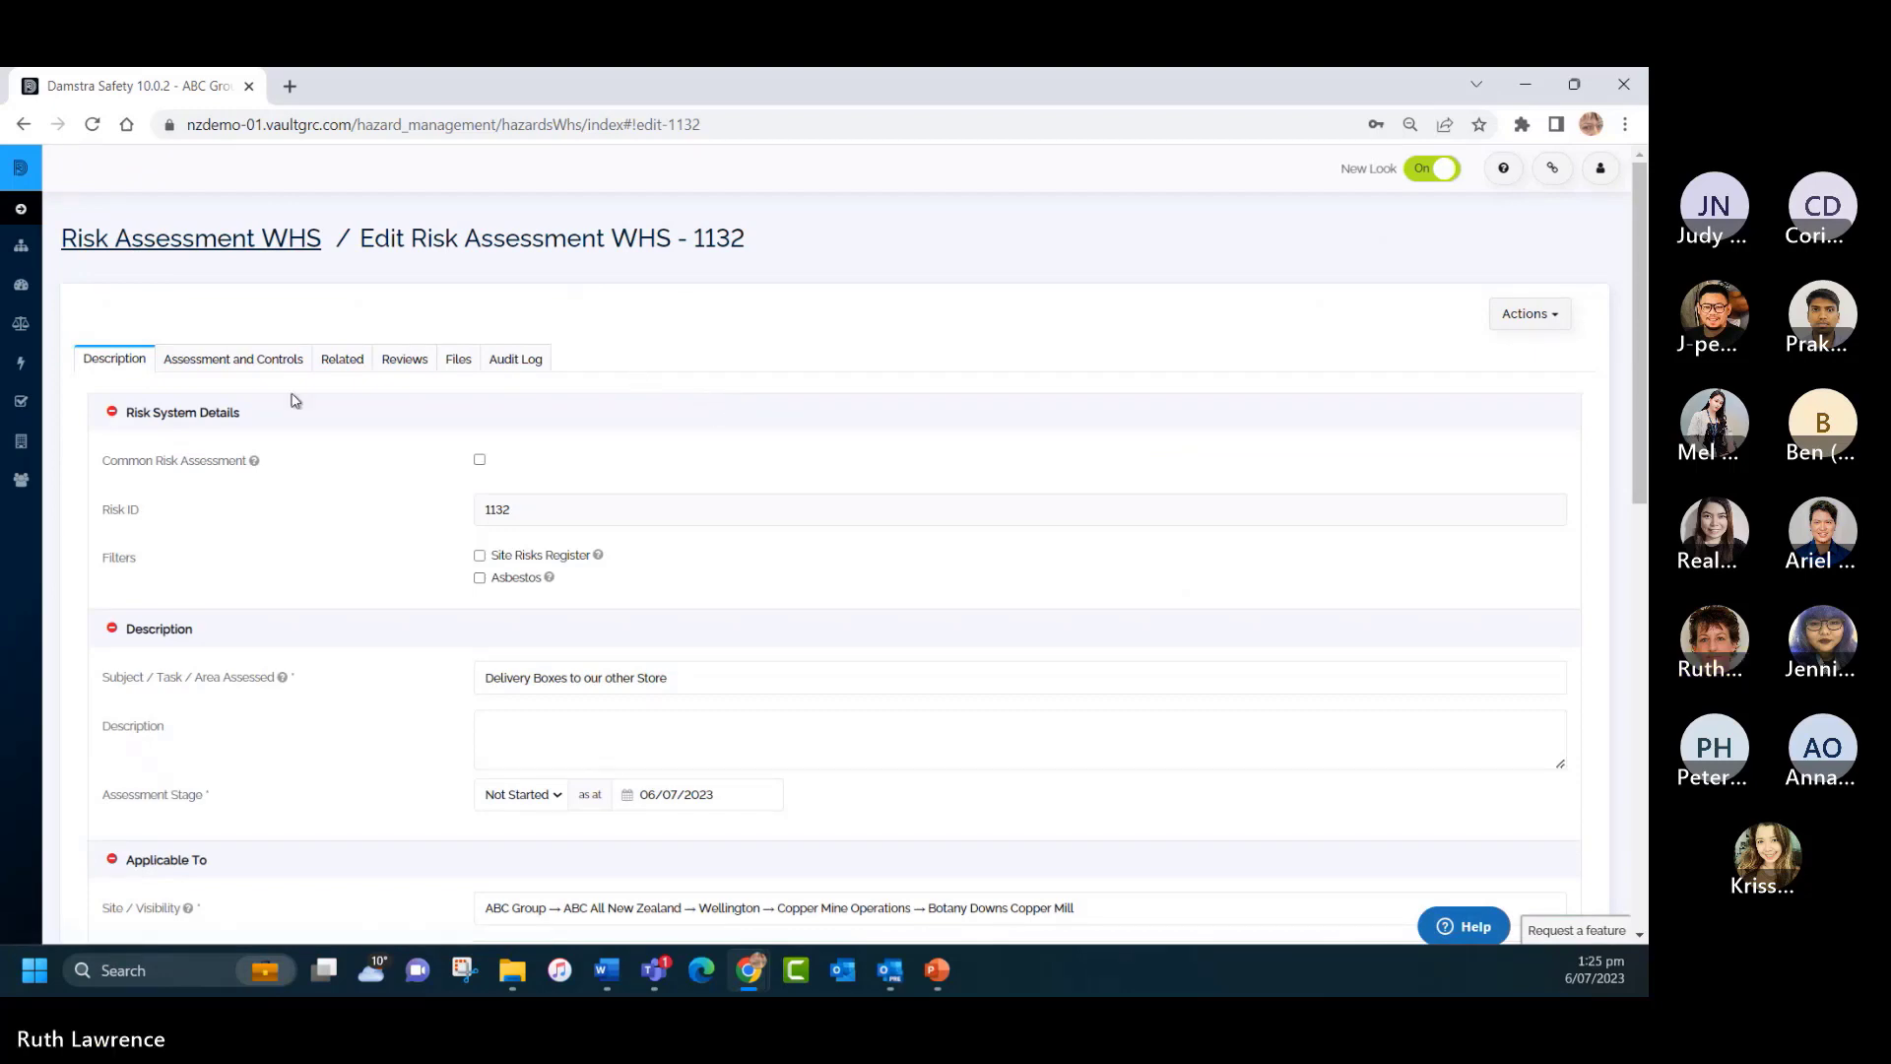
Correct the assessment's subject to "Deliver Boxes to our other Store".
{"action": "mouse_move", "coordinate": [256, 462]}
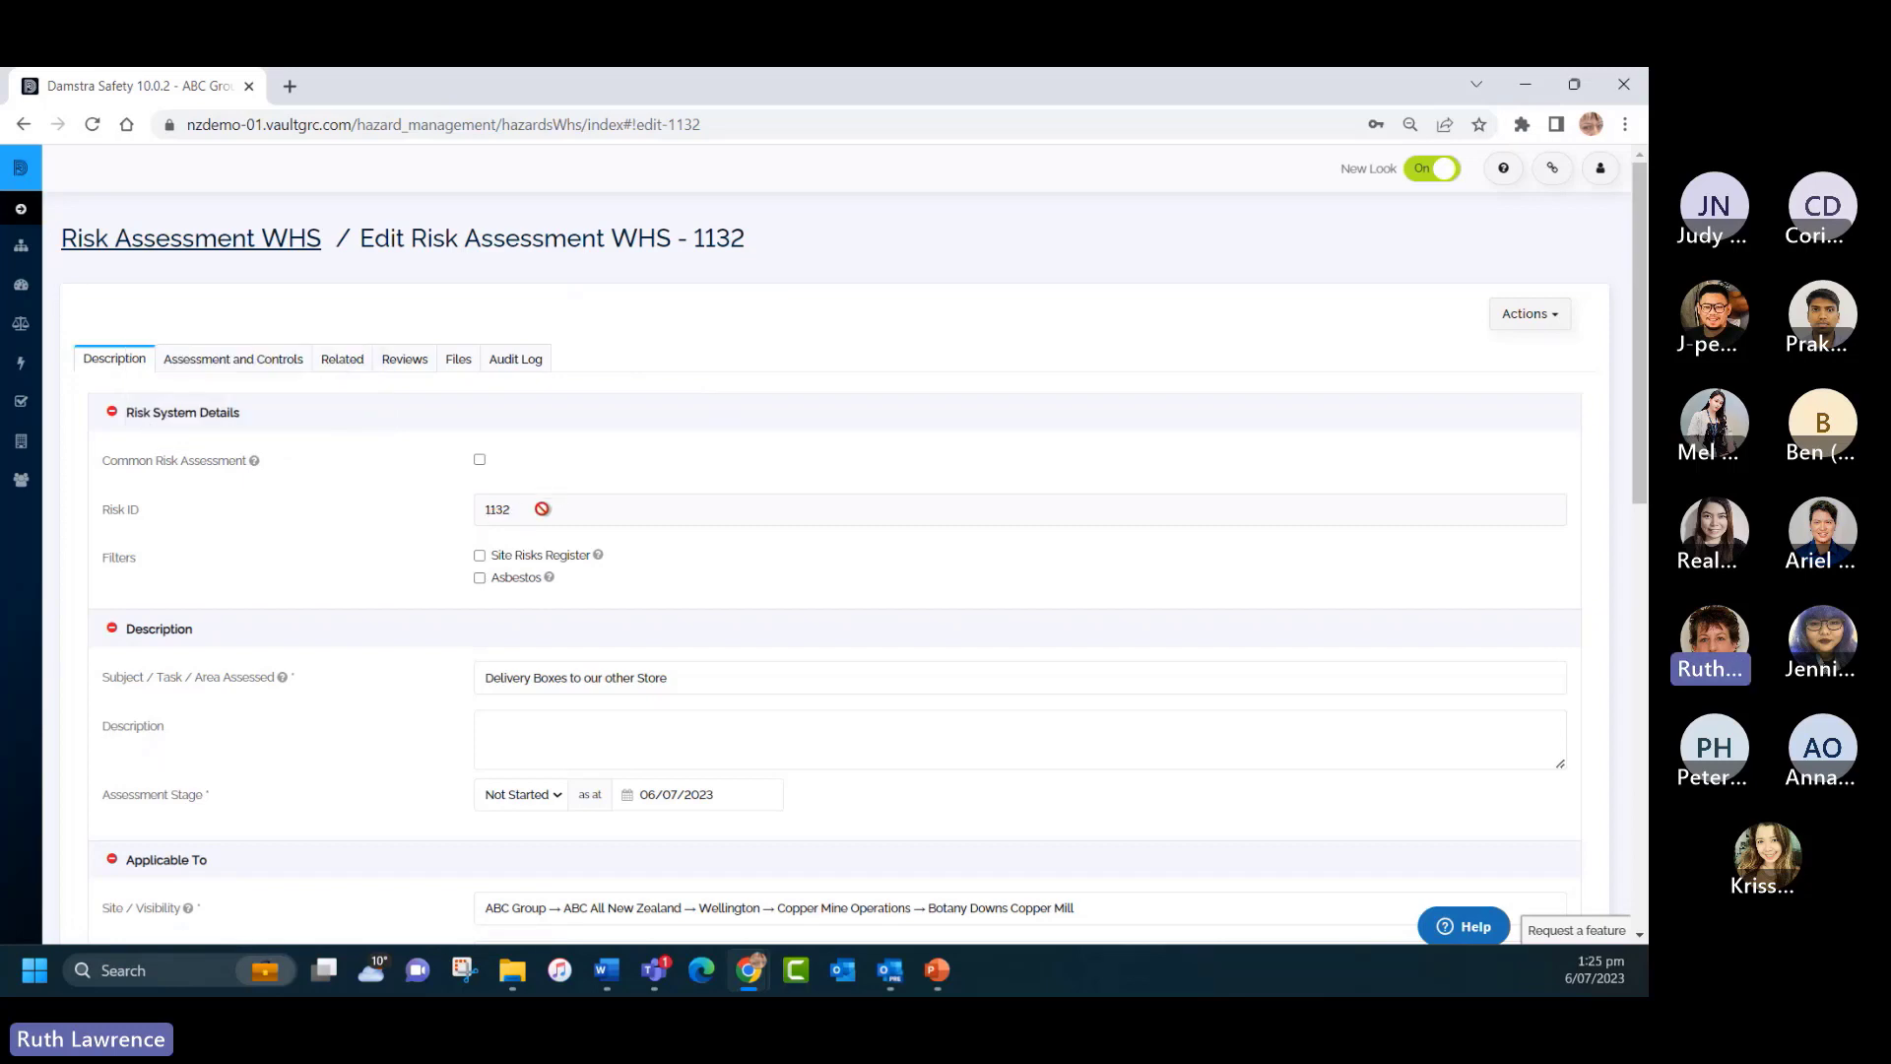
{"action": "scroll", "coordinate": [413, 536], "scroll_direction": "down", "scroll_amount": 1}
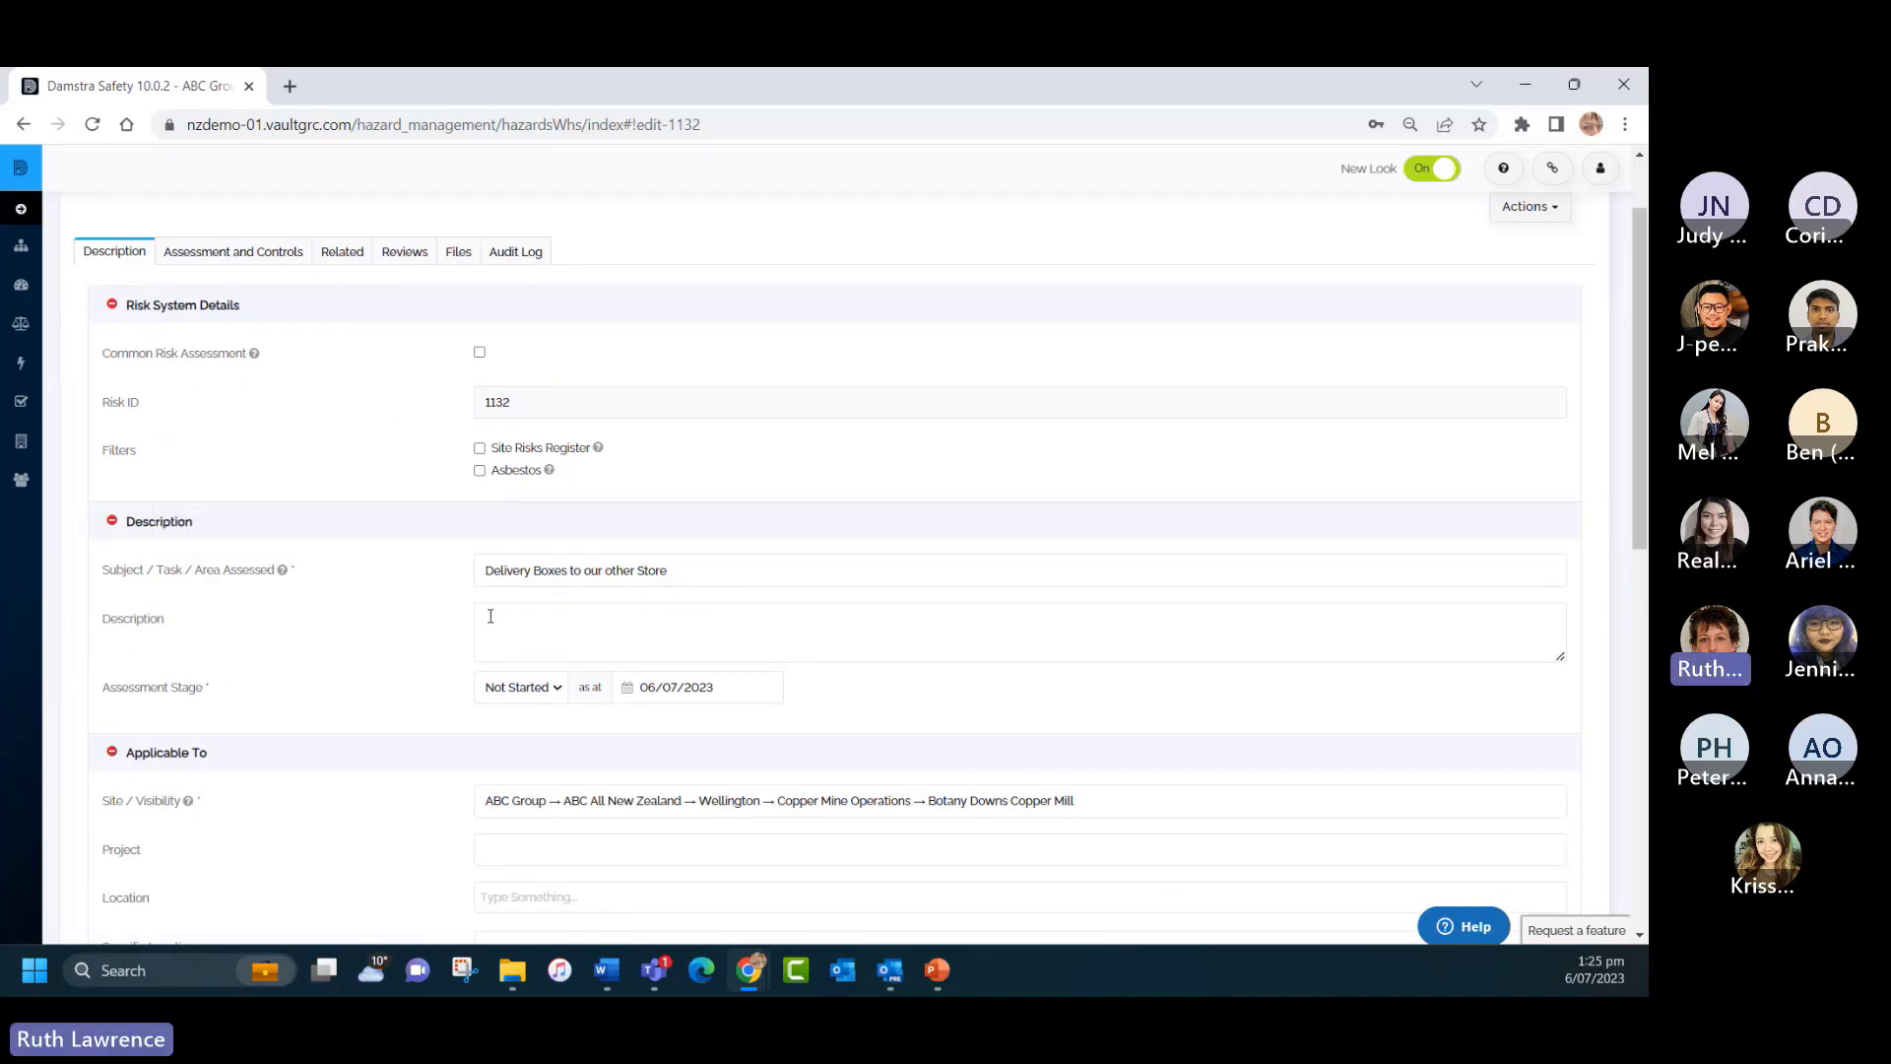
{"action": "left_click", "coordinate": [525, 571]}
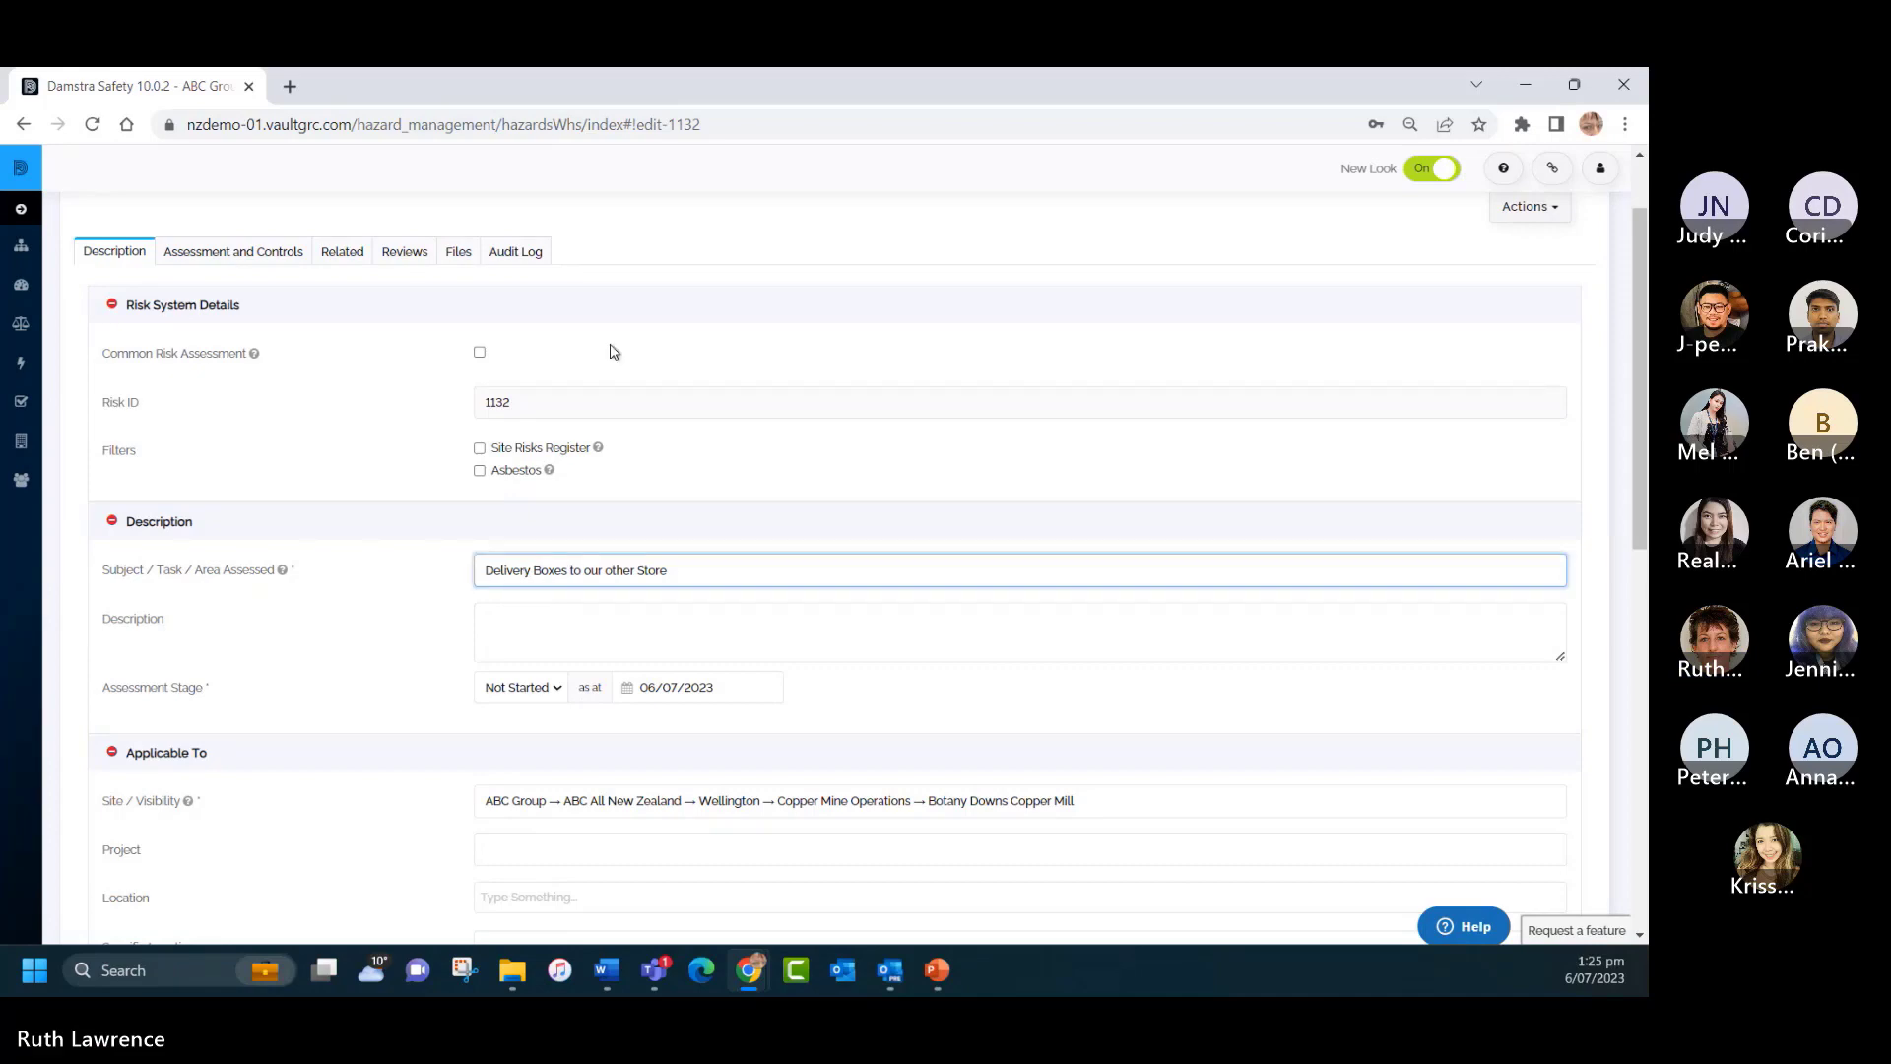
{"action": "key", "text": "BackSpace"}
Enter the description "Weekly delivery of new stock to second store." for the risk assessment.
{"action": "left_click", "coordinate": [491, 605]}
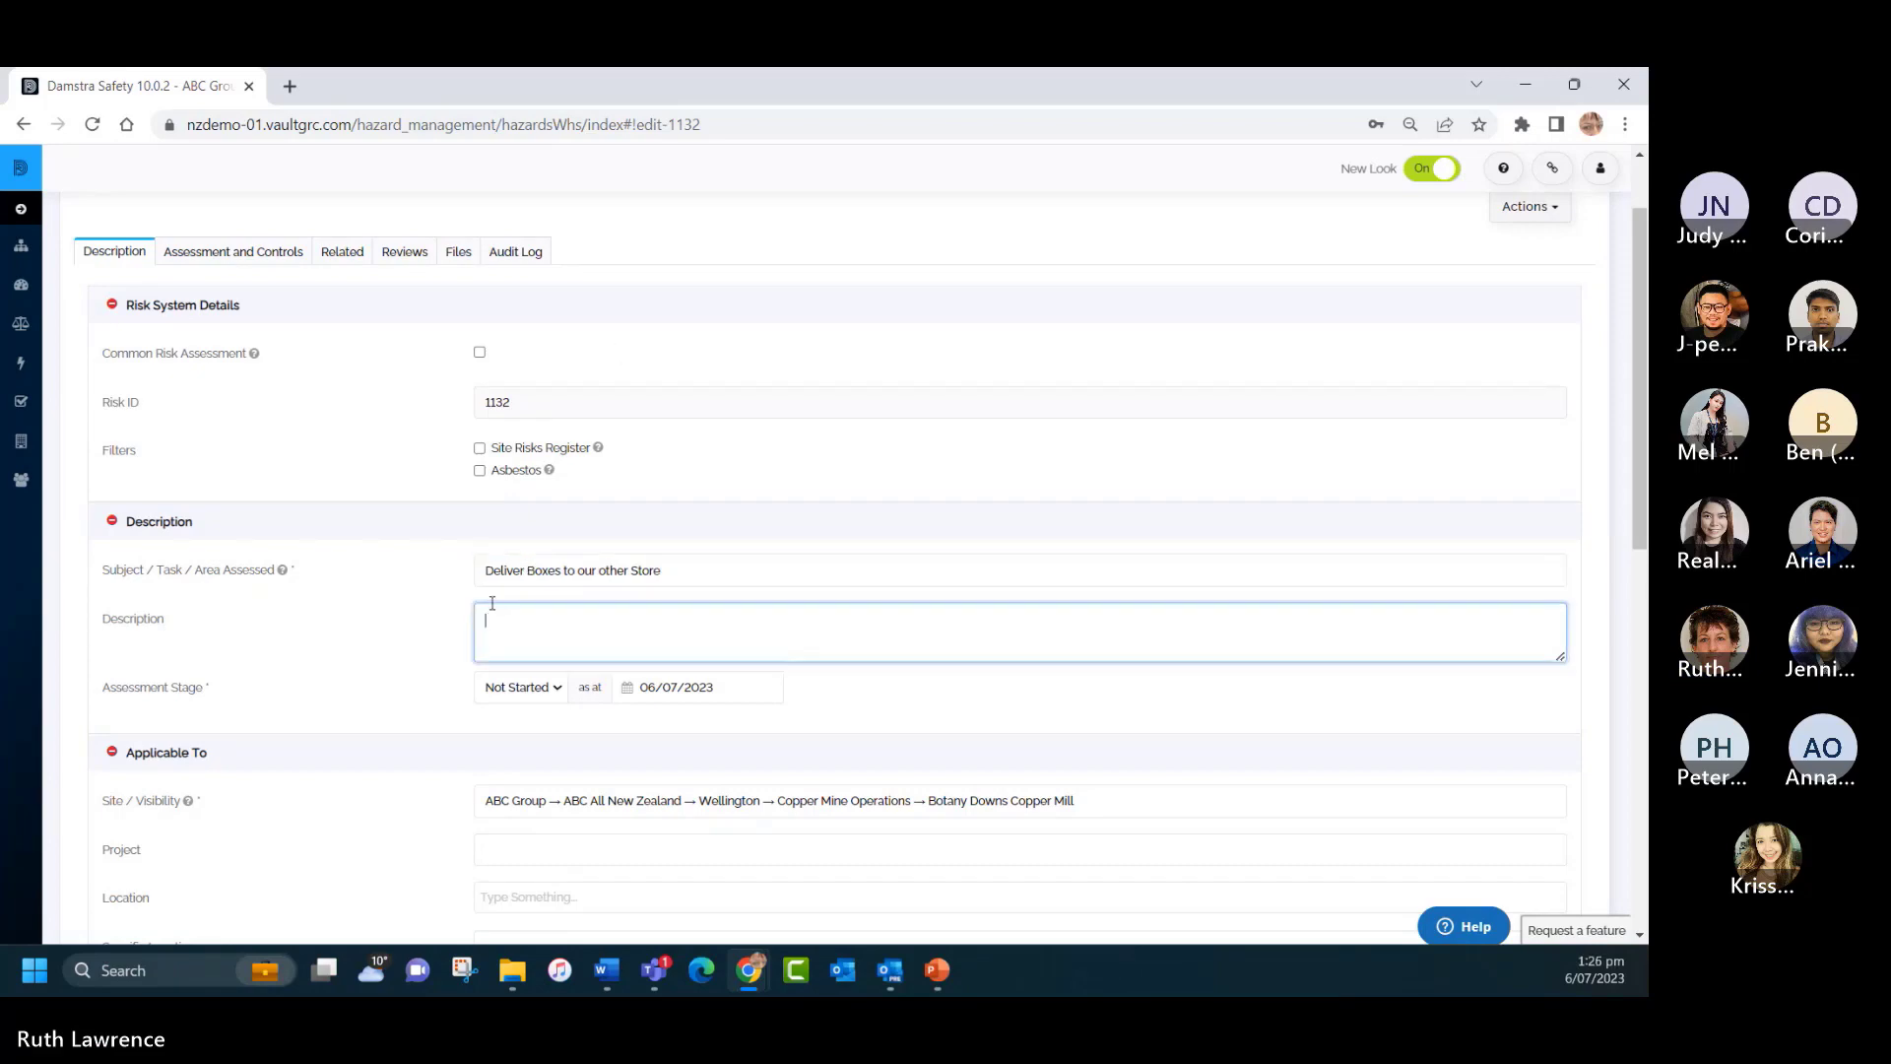
{"action": "type", "text": "Wek"}
{"action": "type", "text": "second store."}
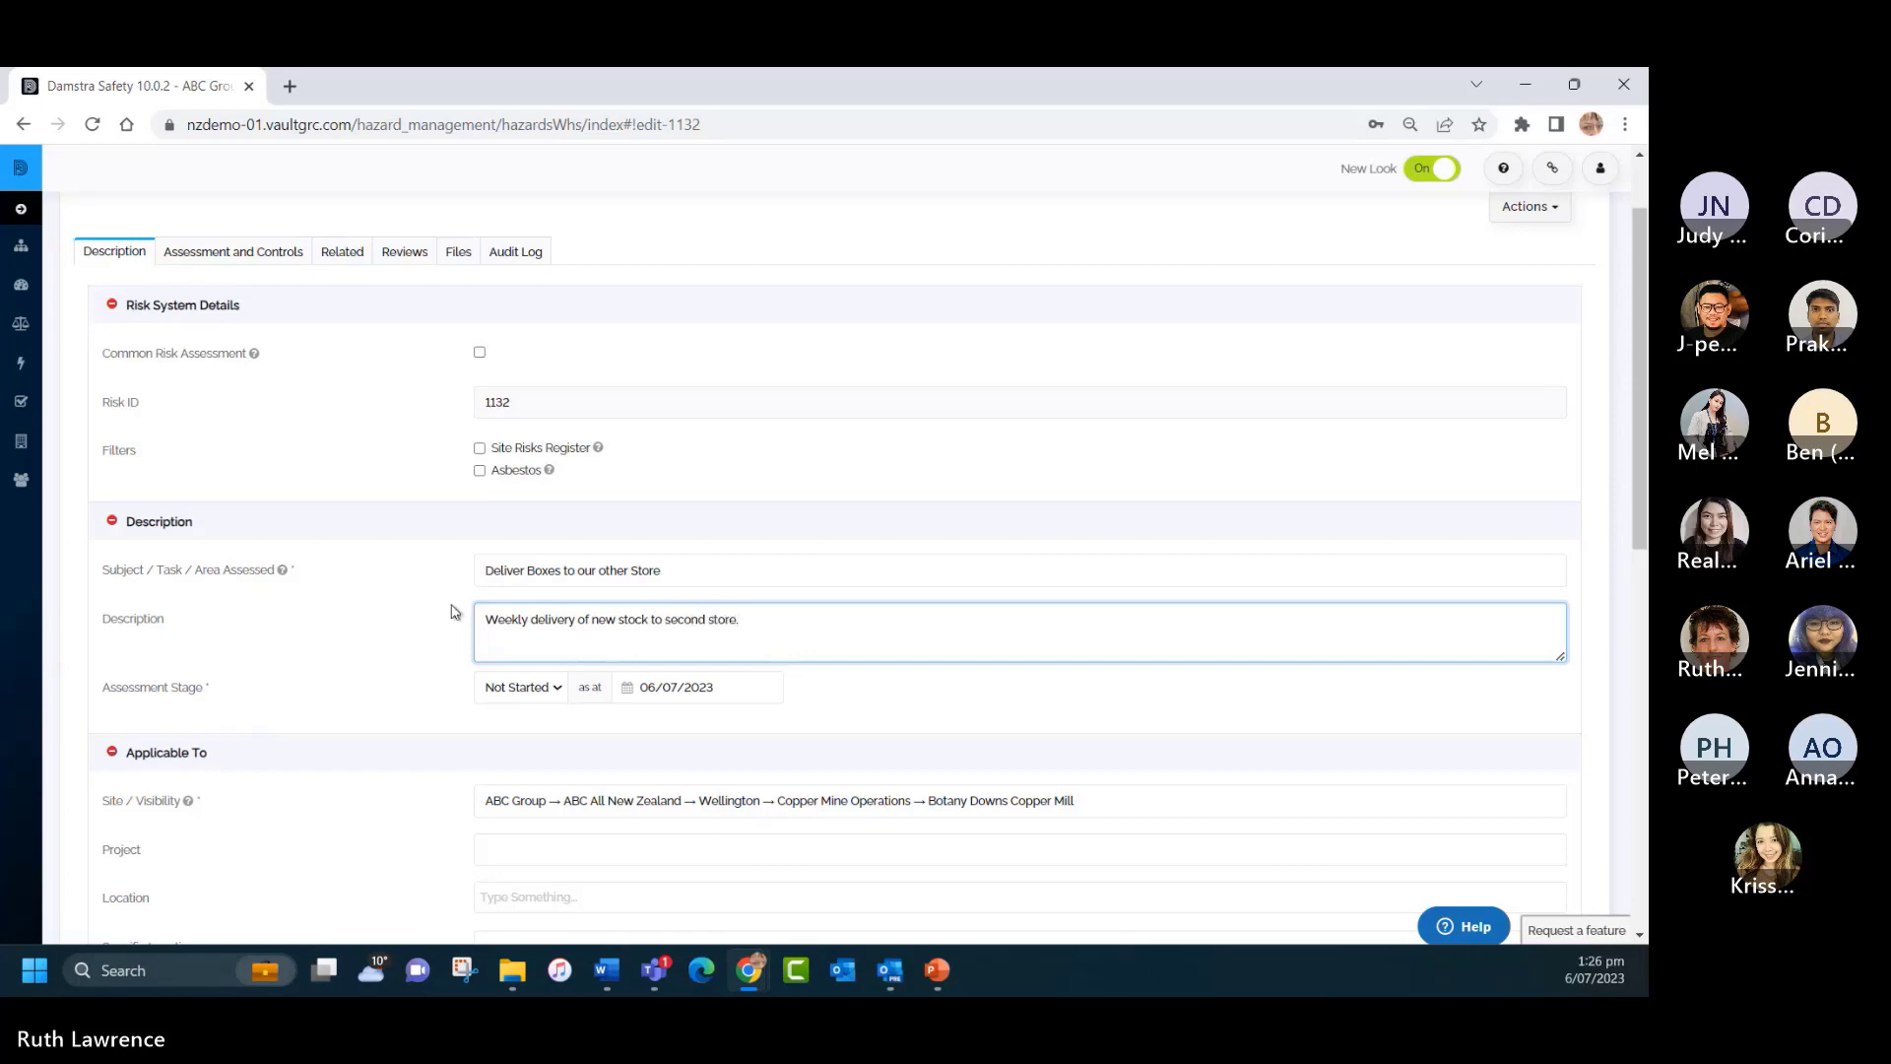
{"action": "scroll", "coordinate": [462, 657], "scroll_direction": "down", "scroll_amount": 2}
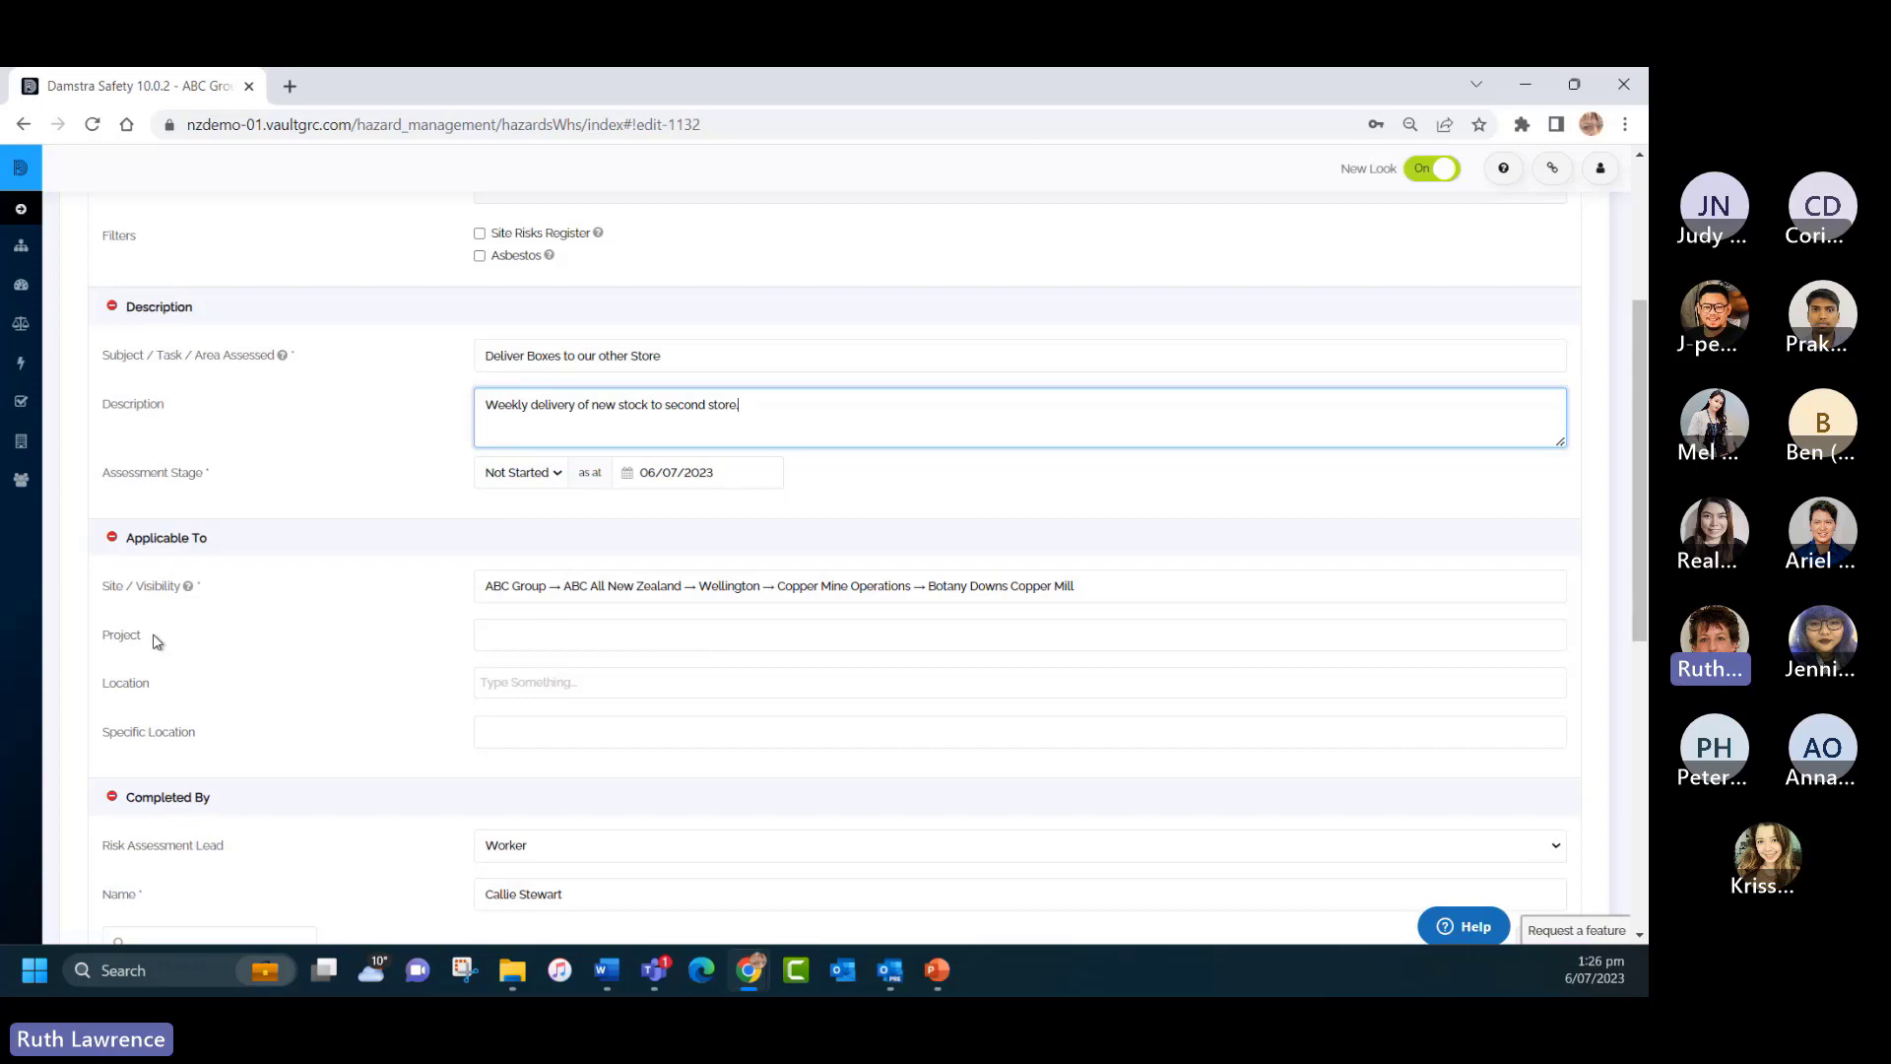
{"action": "mouse_move", "coordinate": [204, 593]}
{"action": "type", "text": "."}
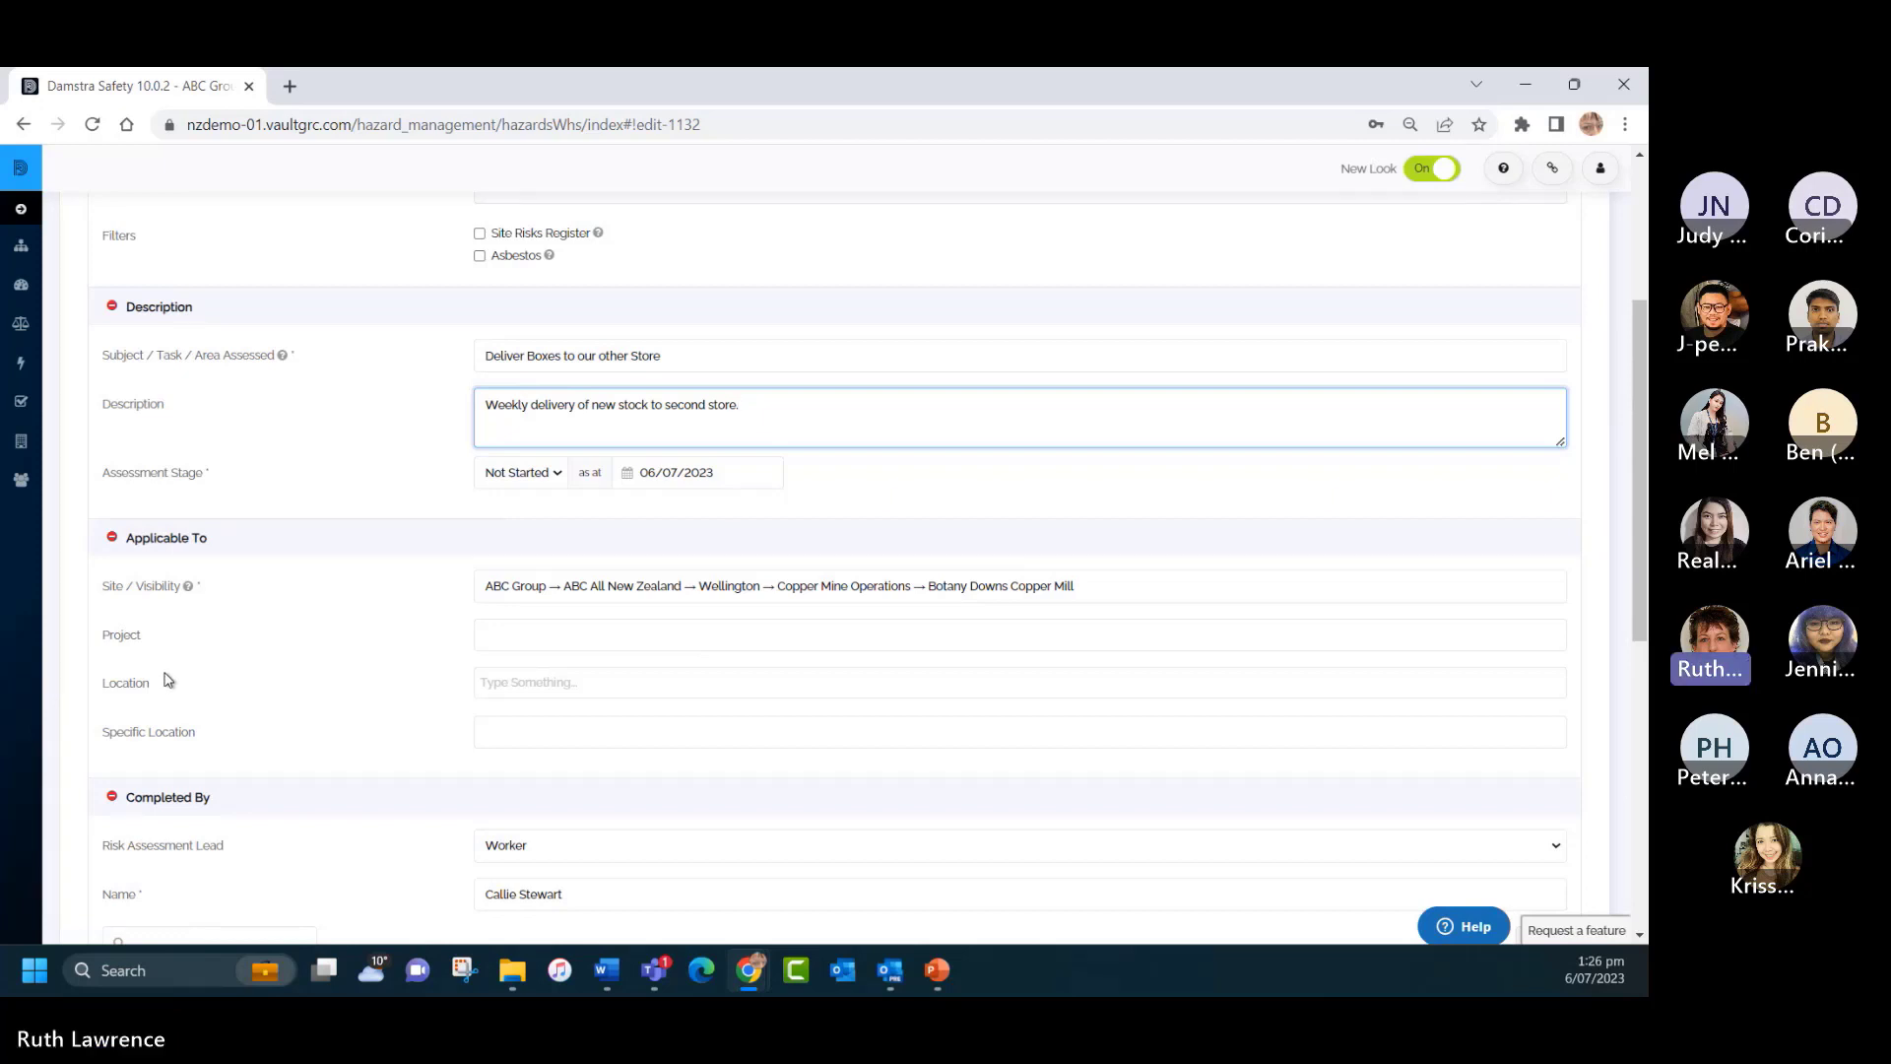
Set the location to Retail Store / Warehouse and enter "First Store" as the specific location.
{"action": "left_click", "coordinate": [530, 681]}
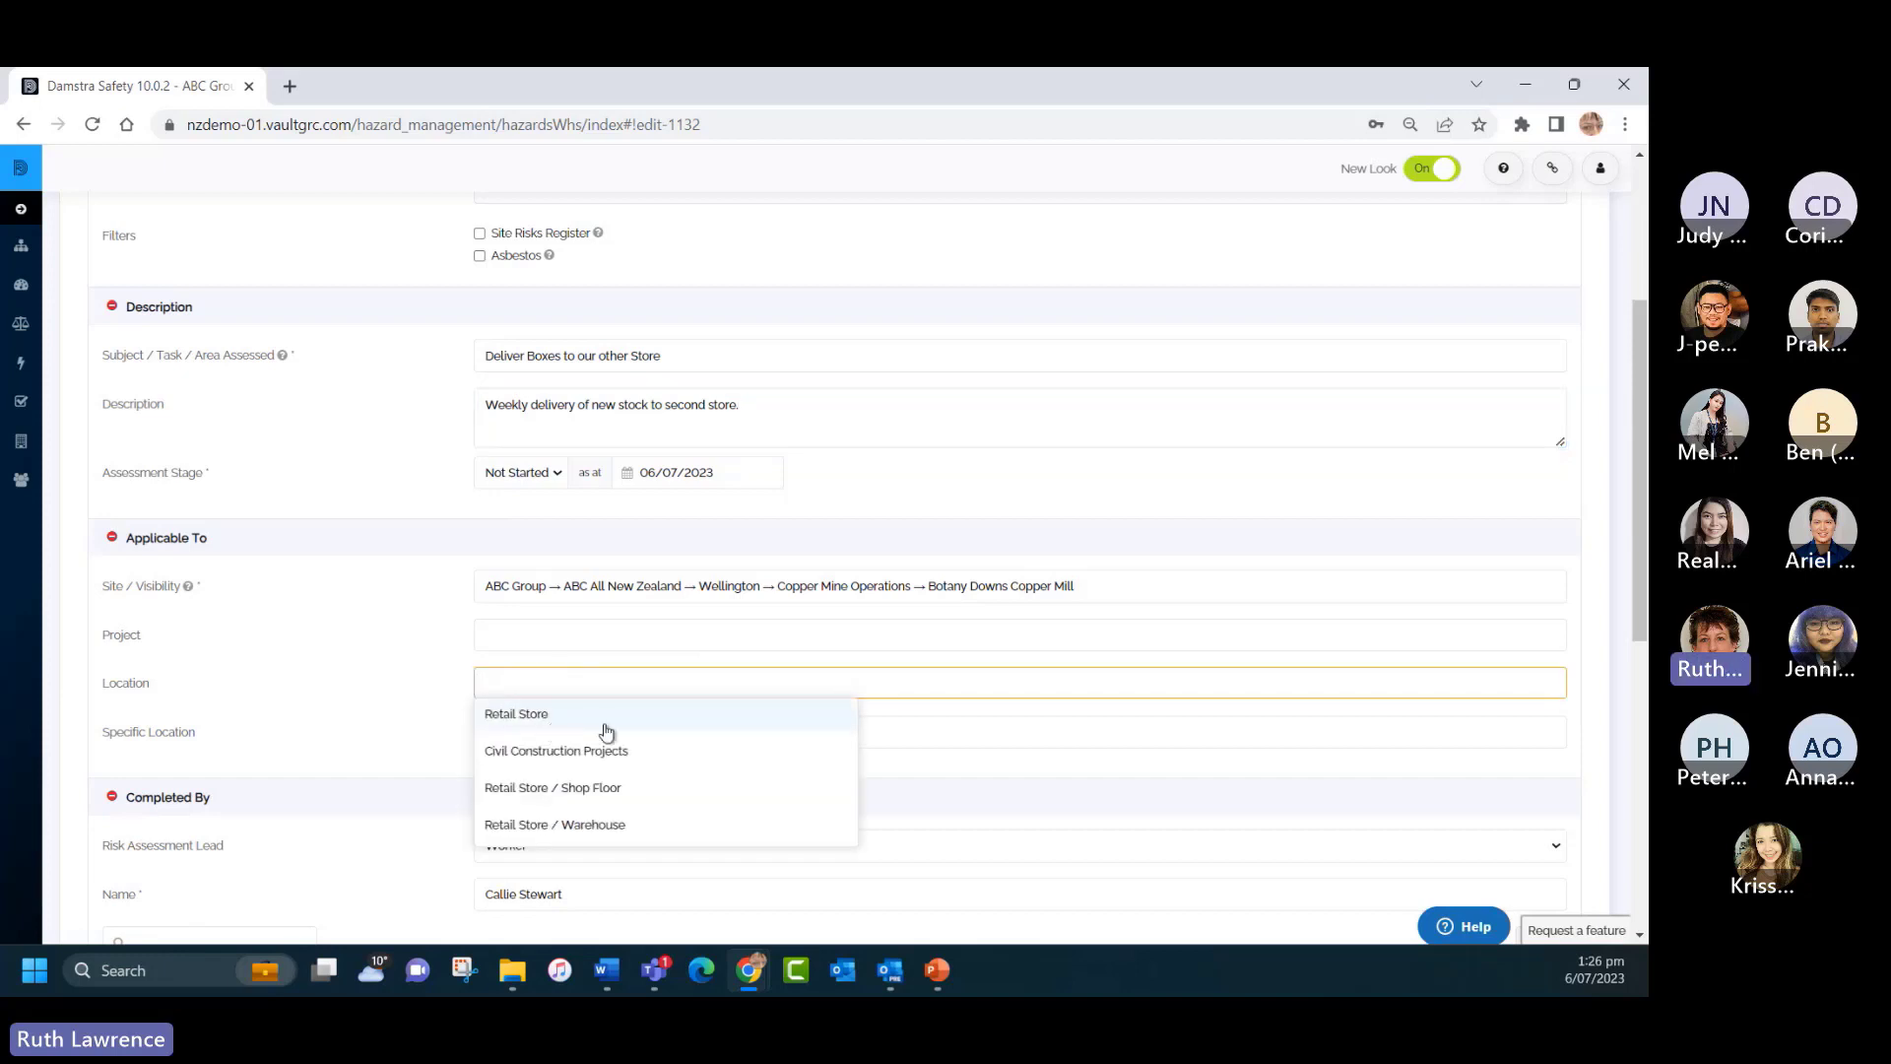
{"action": "left_click", "coordinate": [594, 828]}
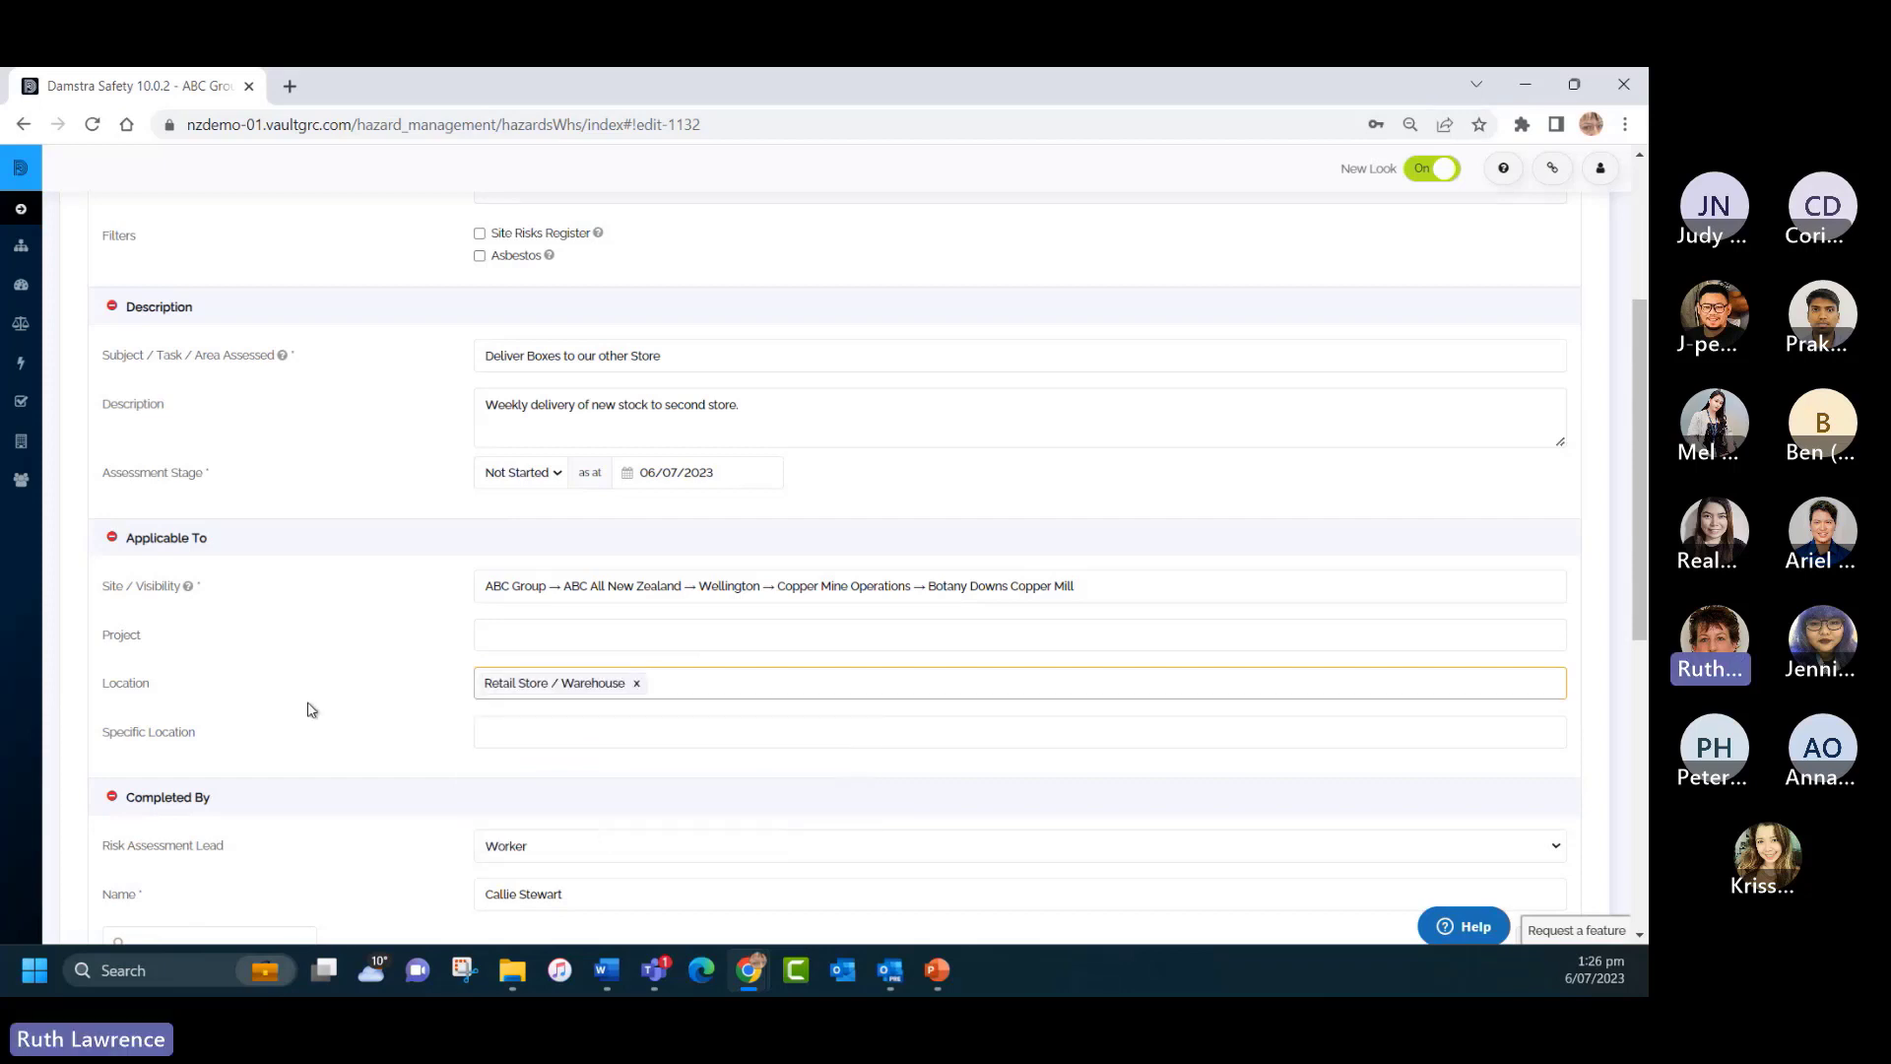
{"action": "left_click", "coordinate": [507, 733]}
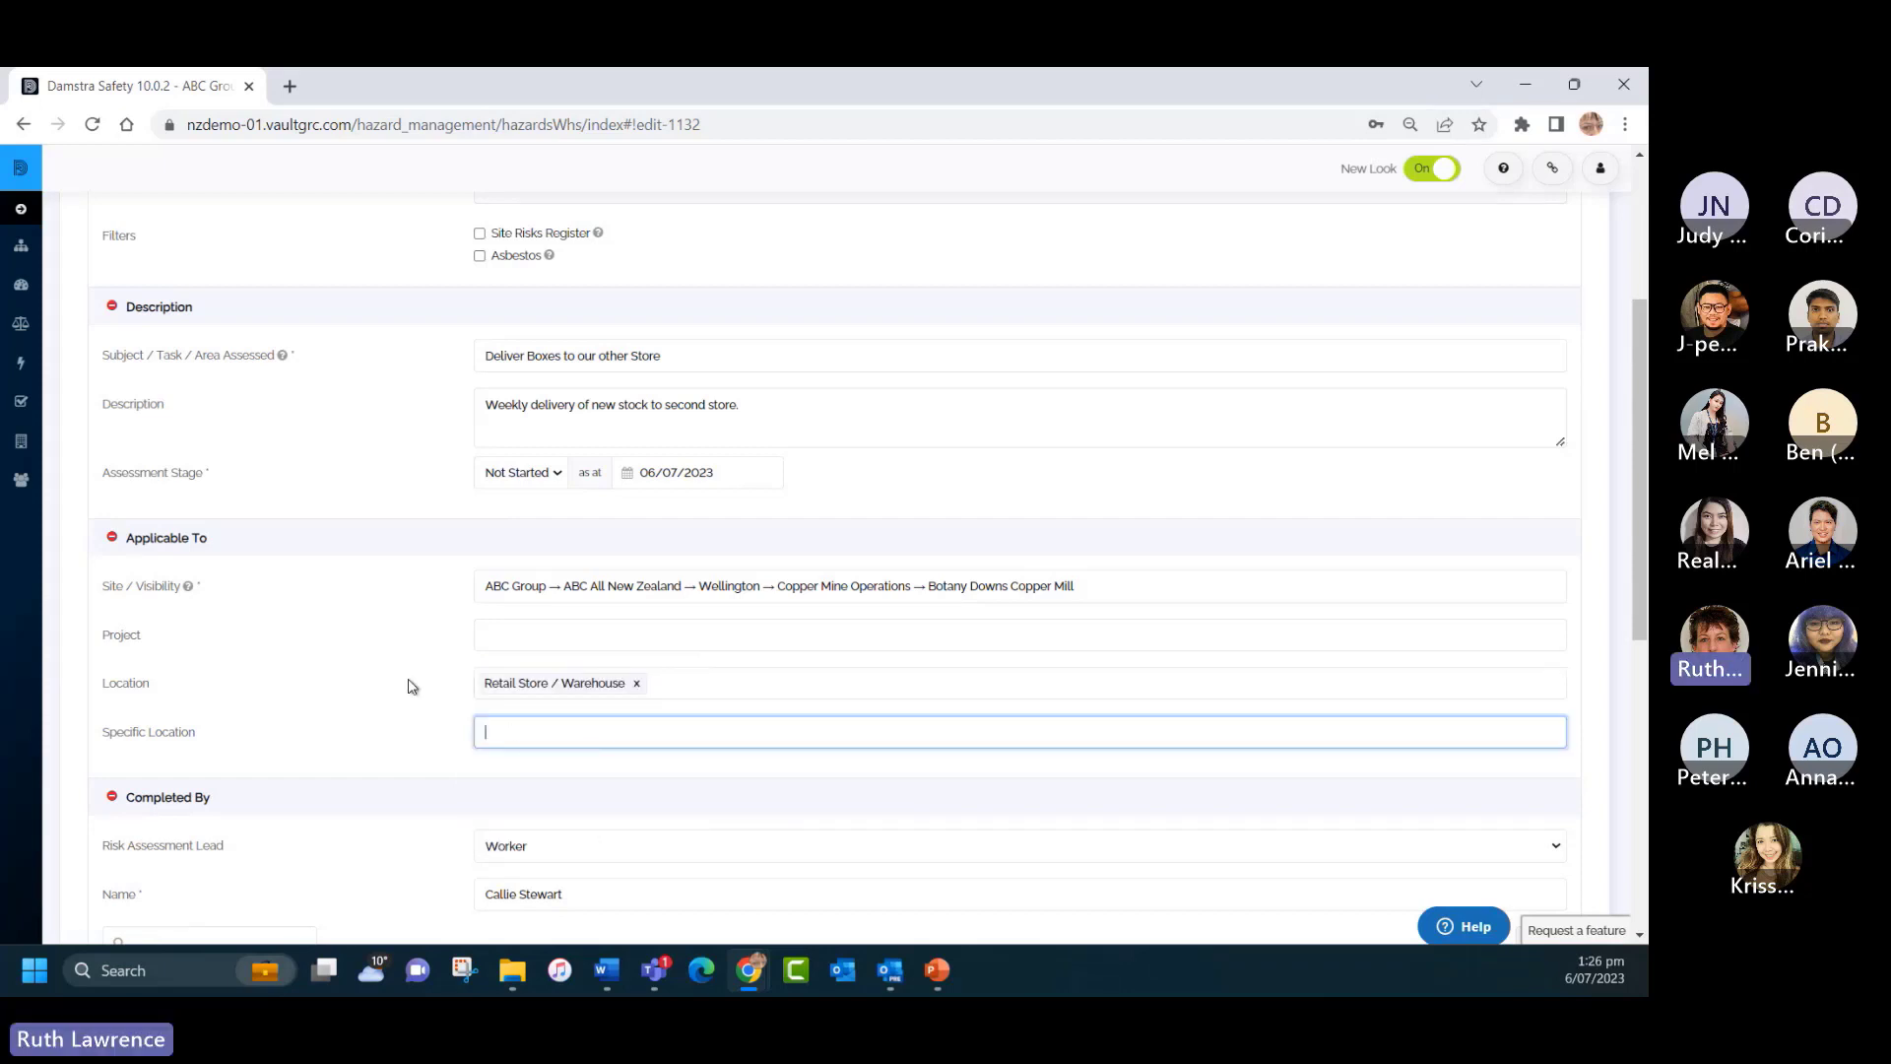
{"action": "type", "text": "Fir"}
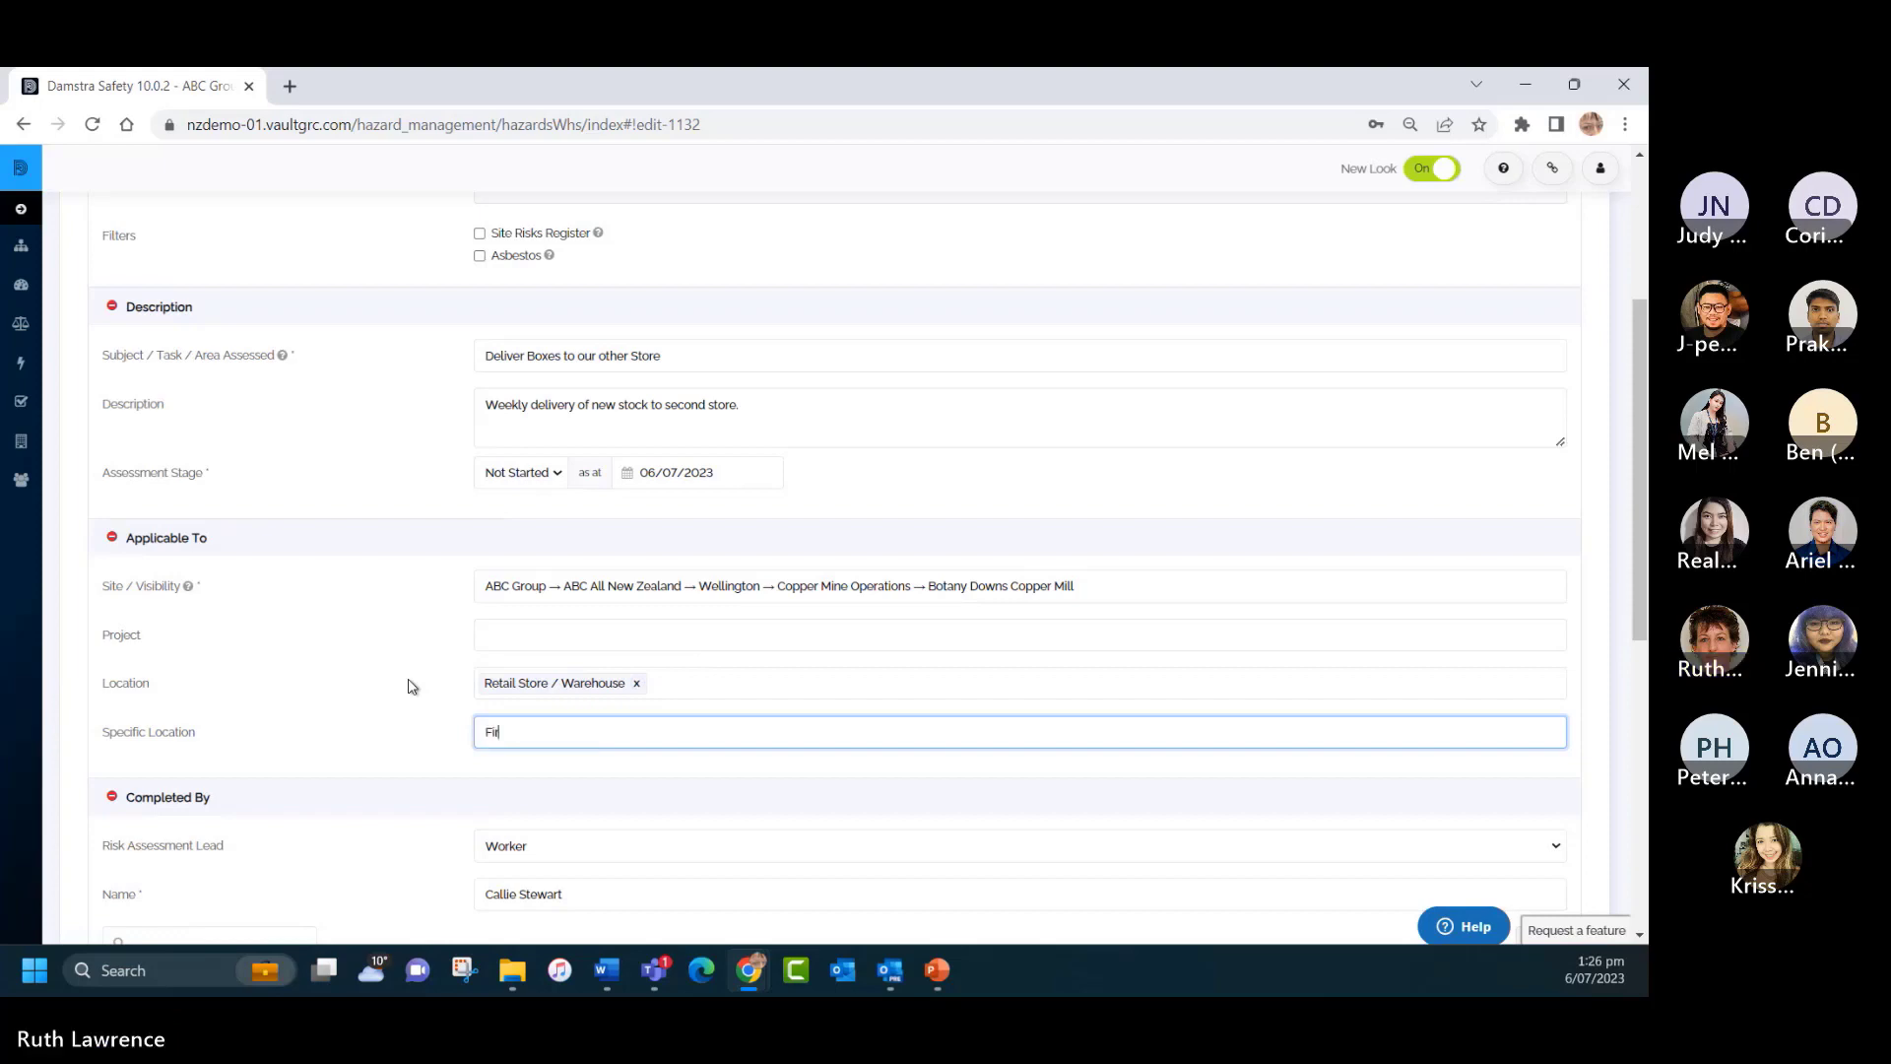
{"action": "type", "text": "st Store"}
Add the Store Risk custom tag to the risk assessment.
{"action": "scroll", "coordinate": [286, 663], "scroll_direction": "down", "scroll_amount": 2}
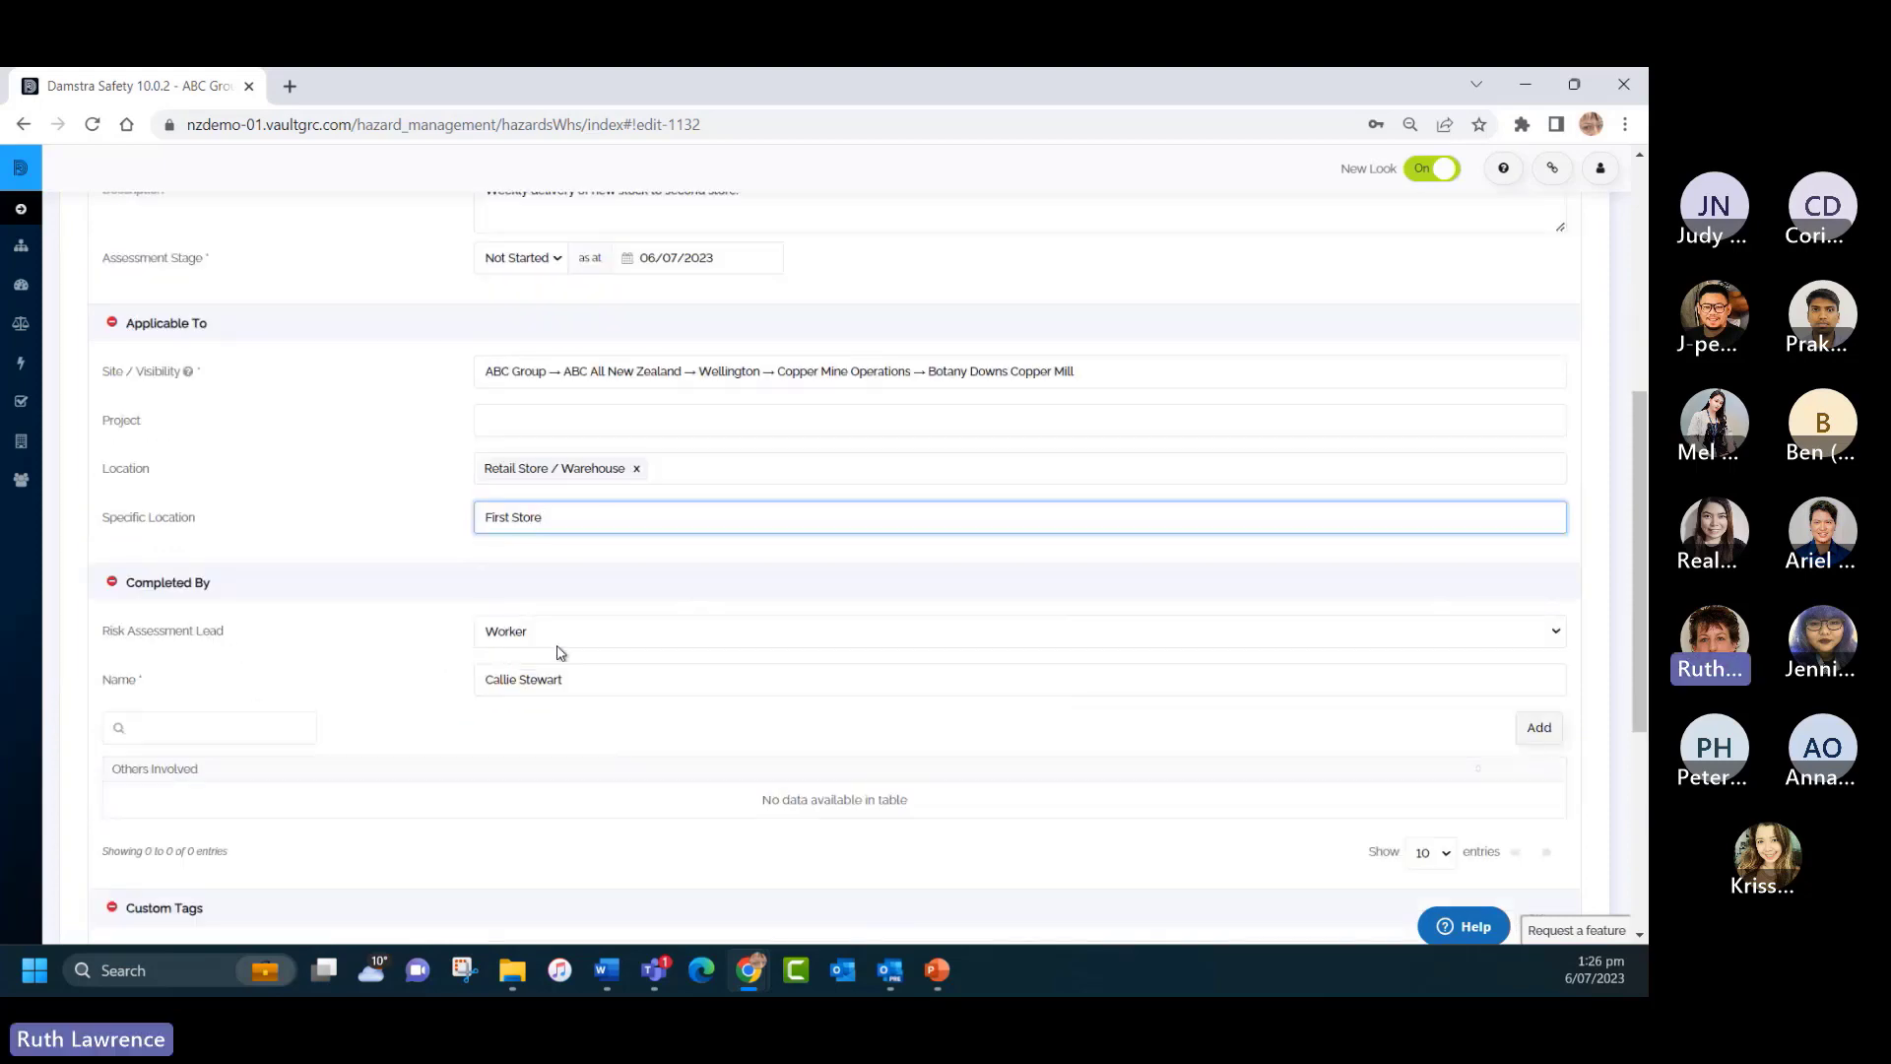
{"action": "scroll", "coordinate": [487, 696], "scroll_direction": "down", "scroll_amount": 2}
{"action": "scroll", "coordinate": [487, 696], "scroll_direction": "down", "scroll_amount": 1}
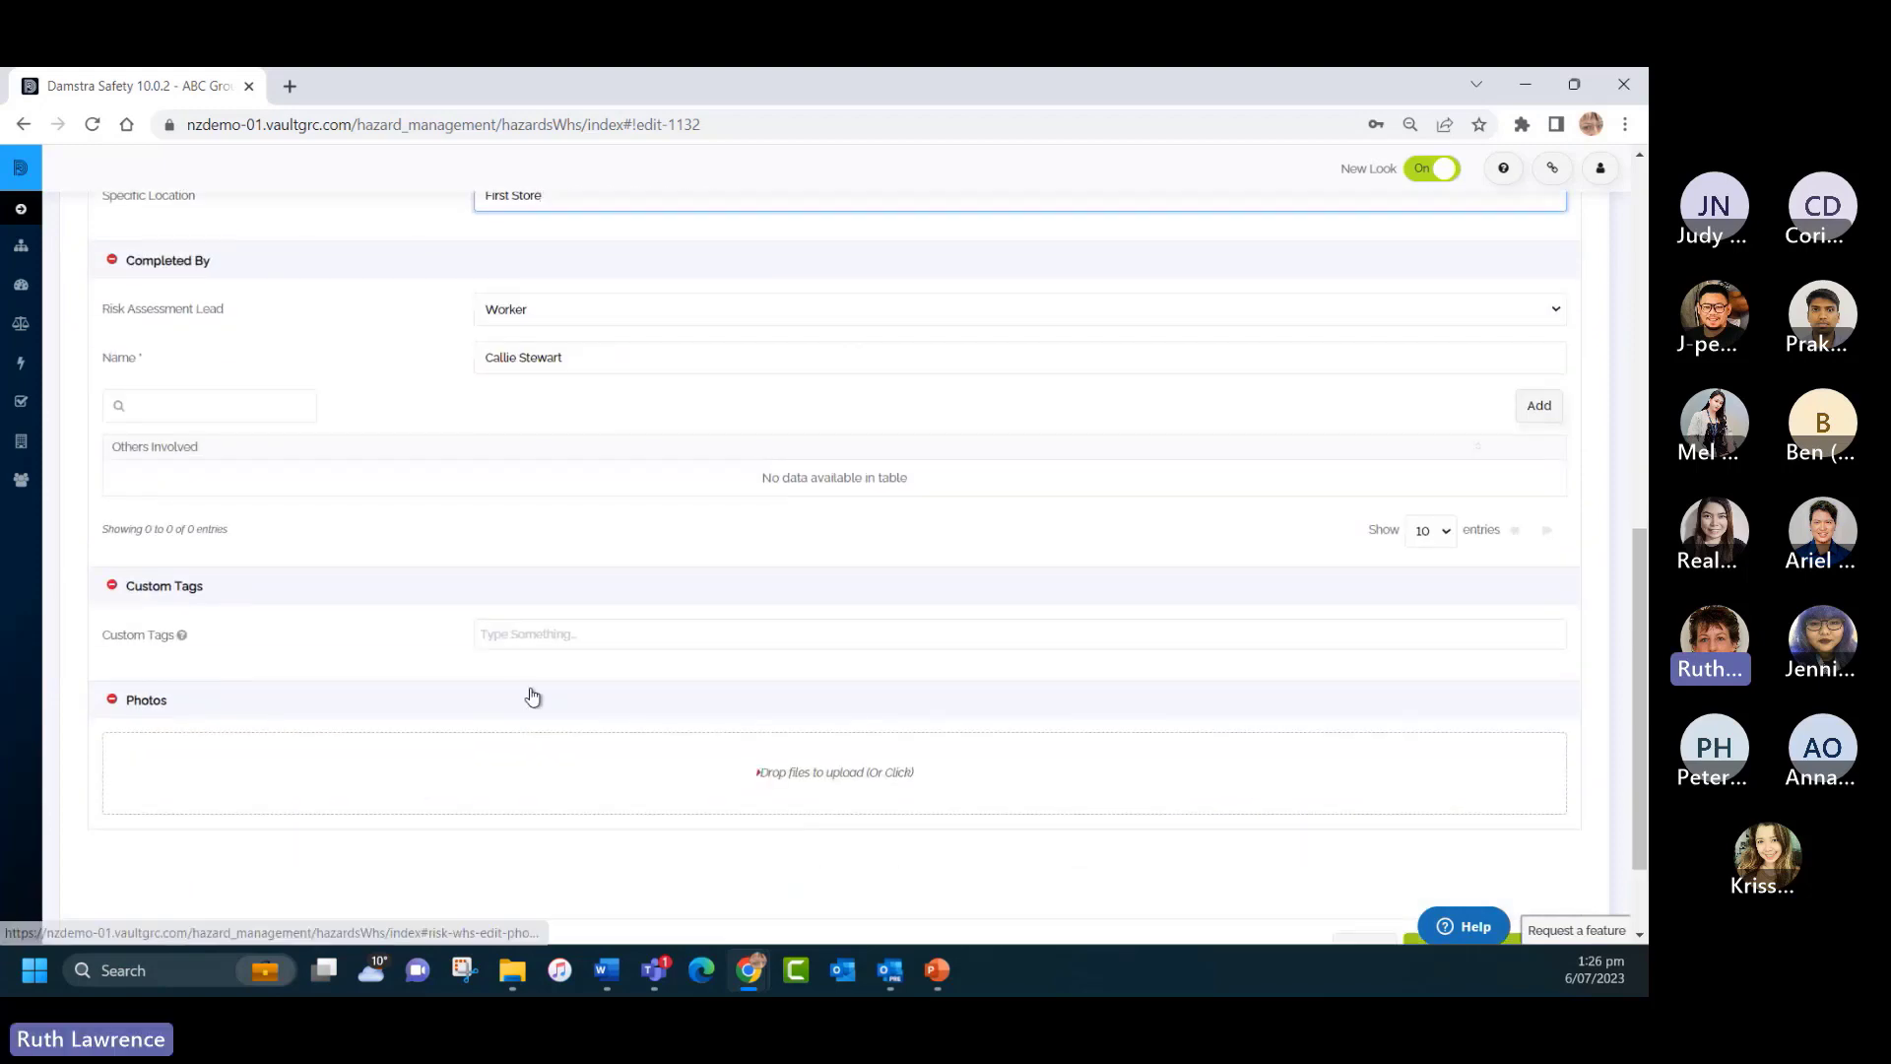
{"action": "left_click", "coordinate": [515, 634]}
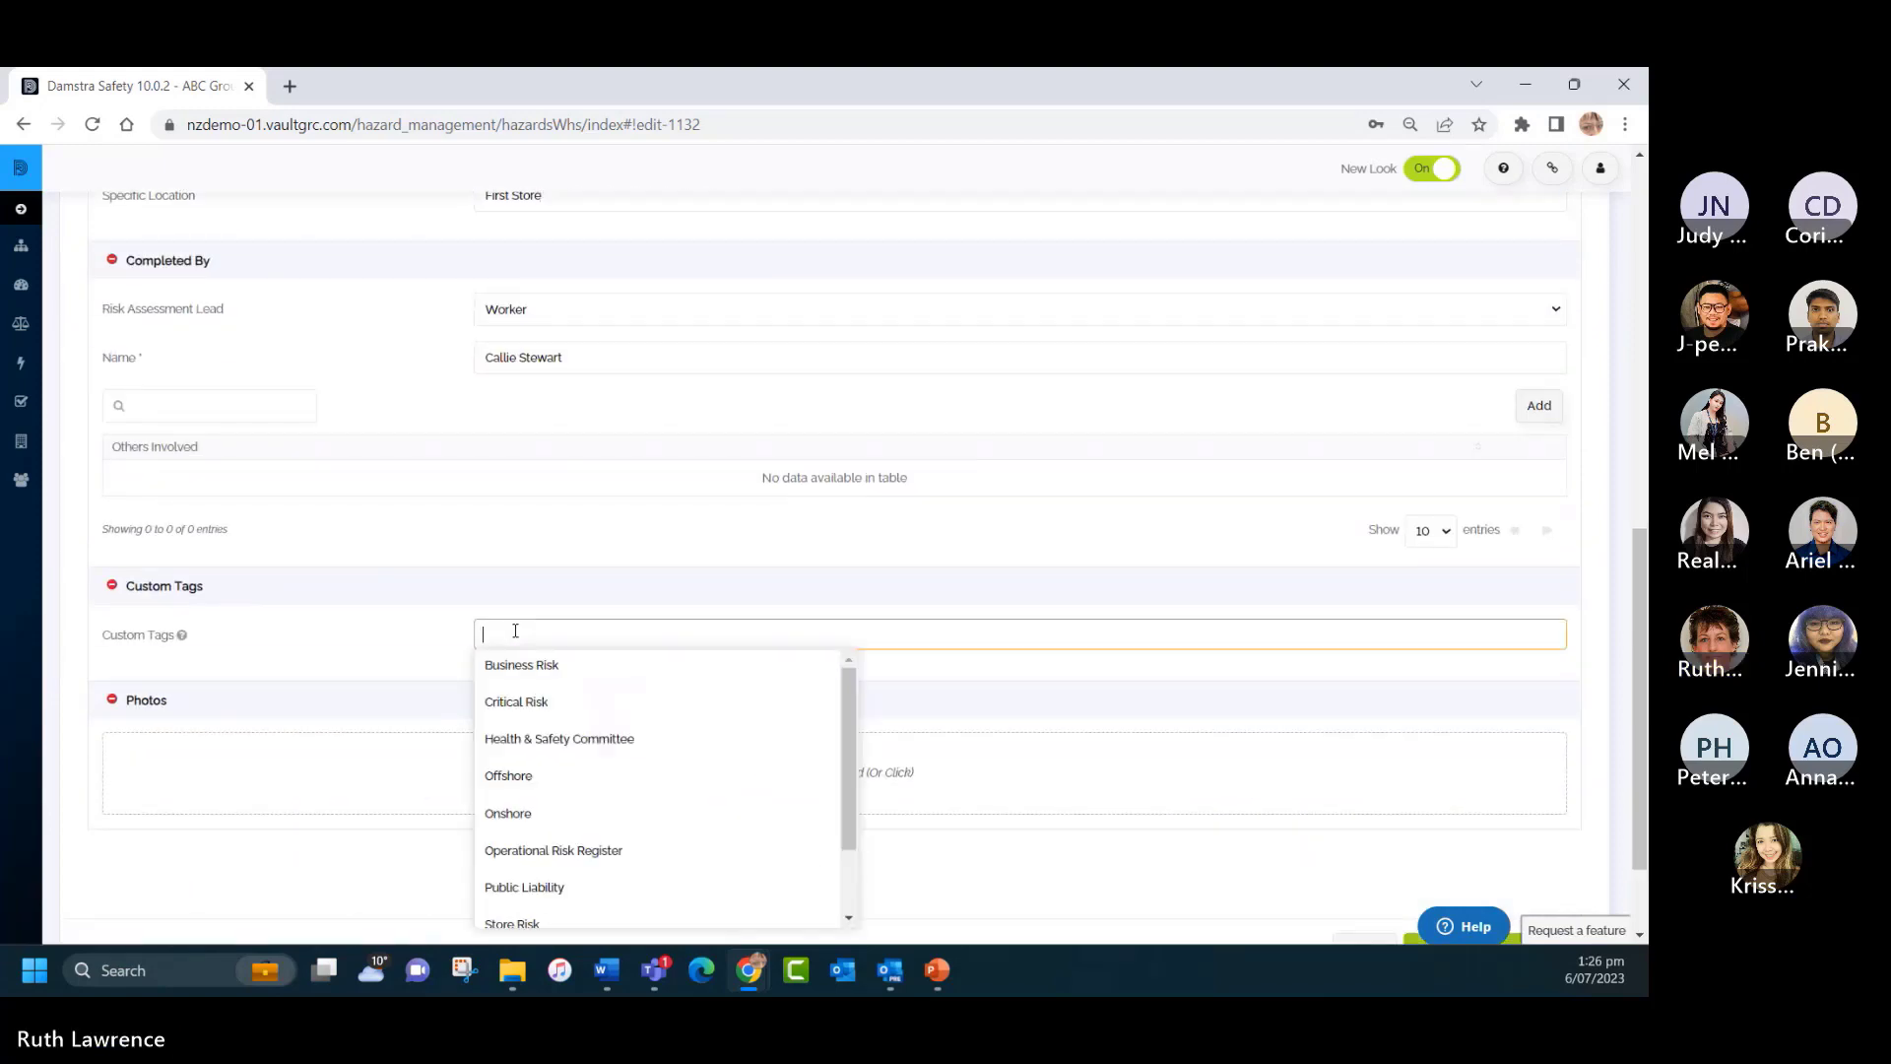
{"action": "scroll", "coordinate": [611, 785], "scroll_direction": "down", "scroll_amount": 1}
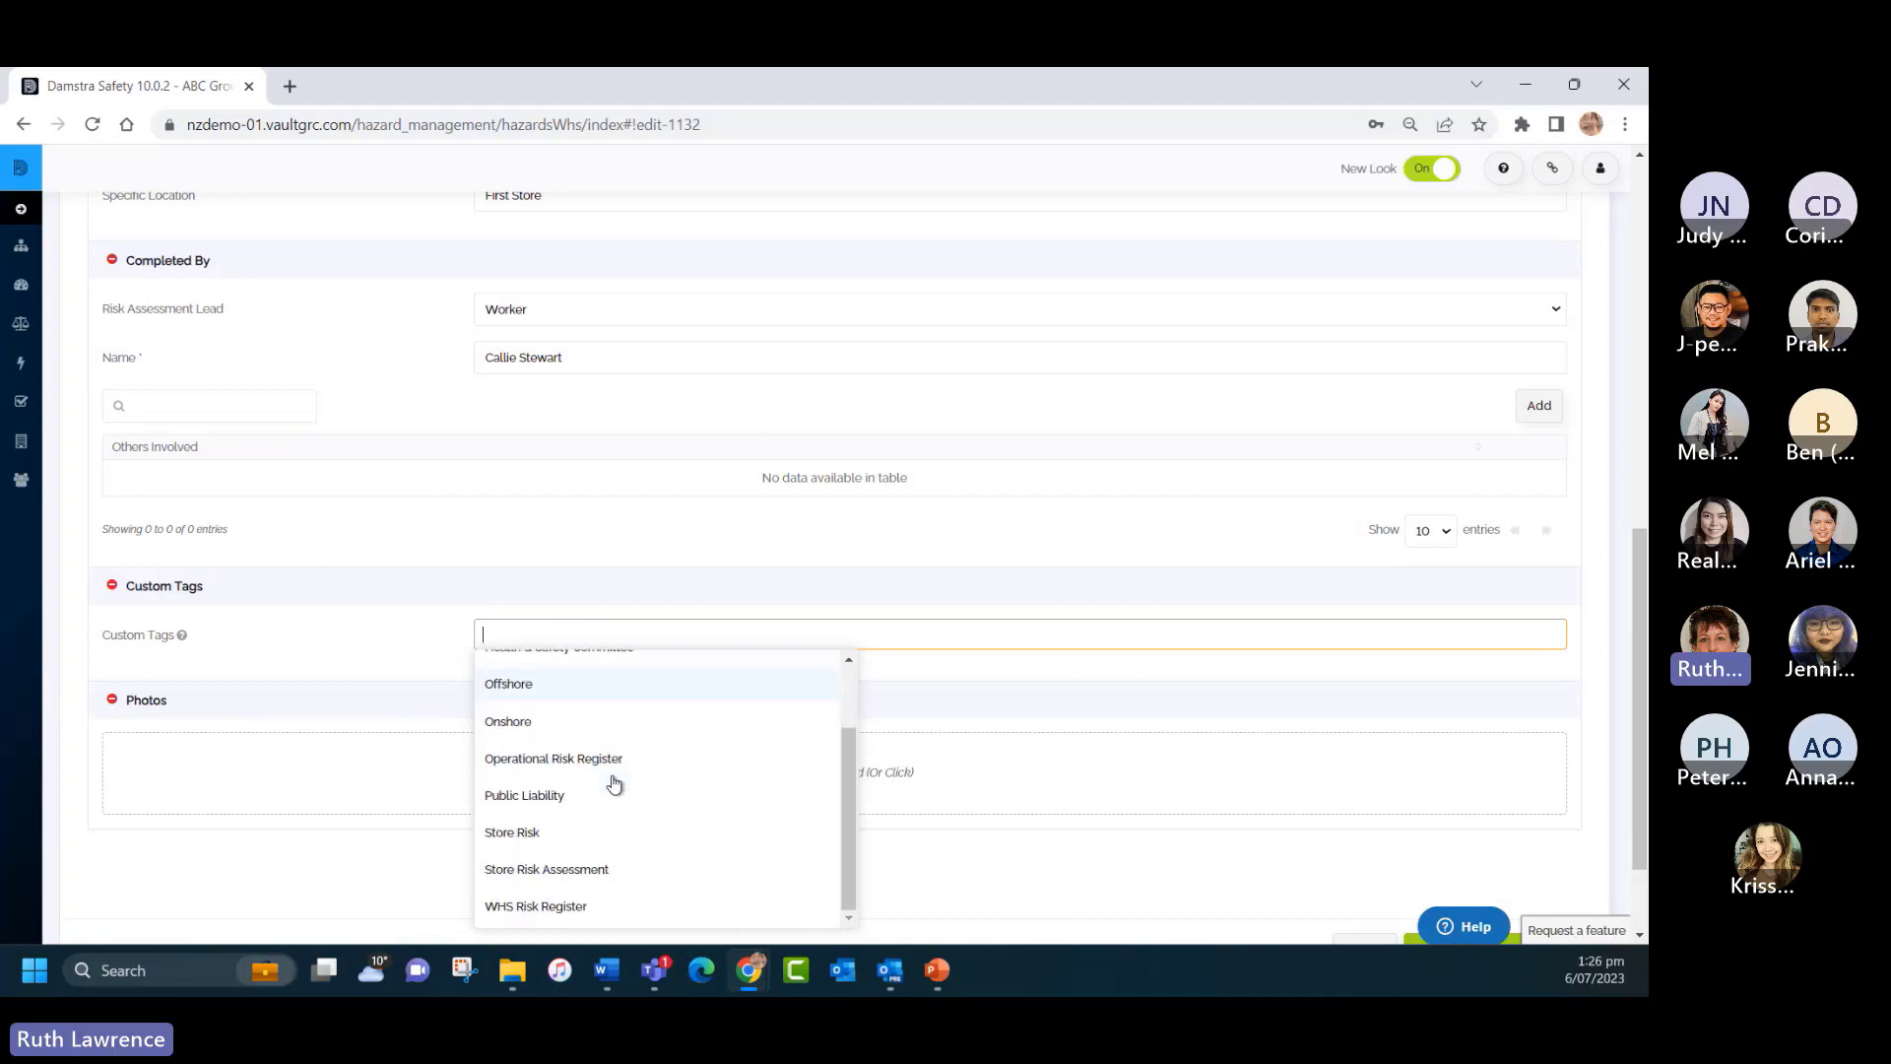
{"action": "left_click", "coordinate": [522, 835]}
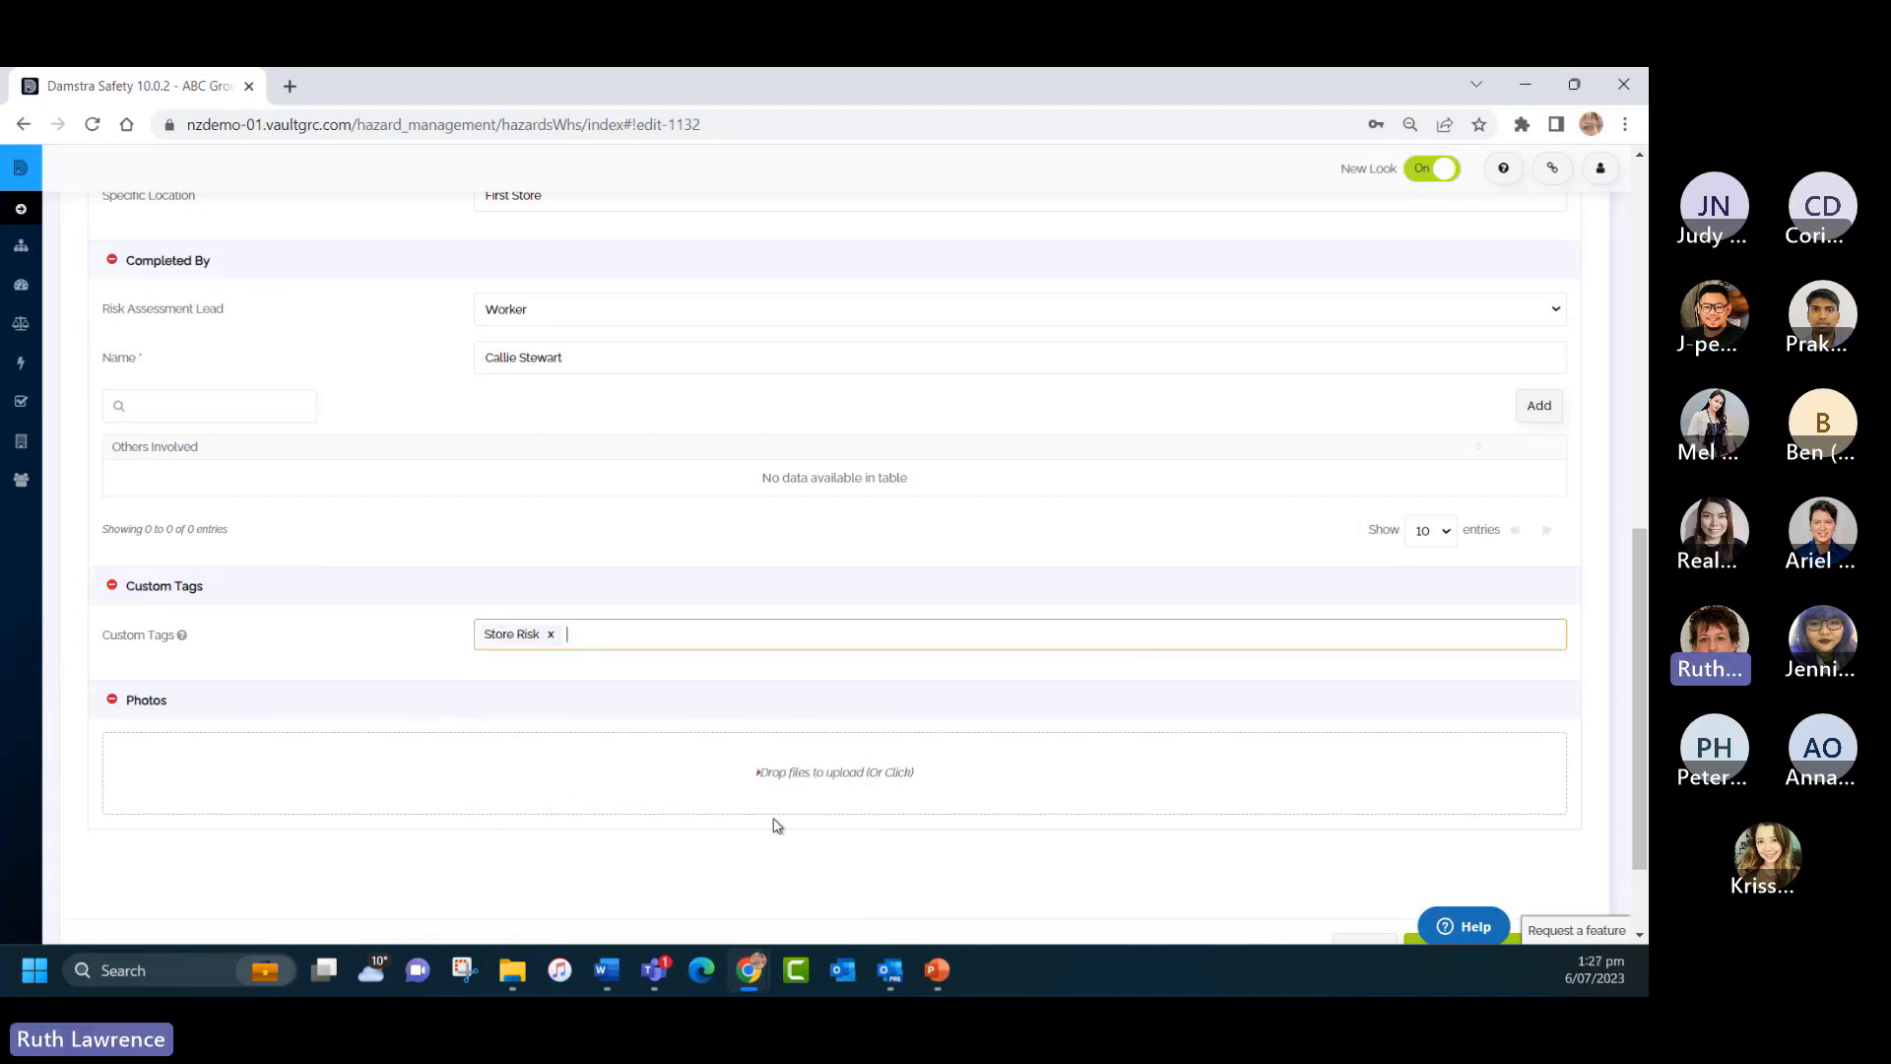
Open a new activity/task entry in the risk assessment's Assessment and Controls section.
{"action": "scroll", "coordinate": [777, 826], "scroll_direction": "down", "scroll_amount": 2}
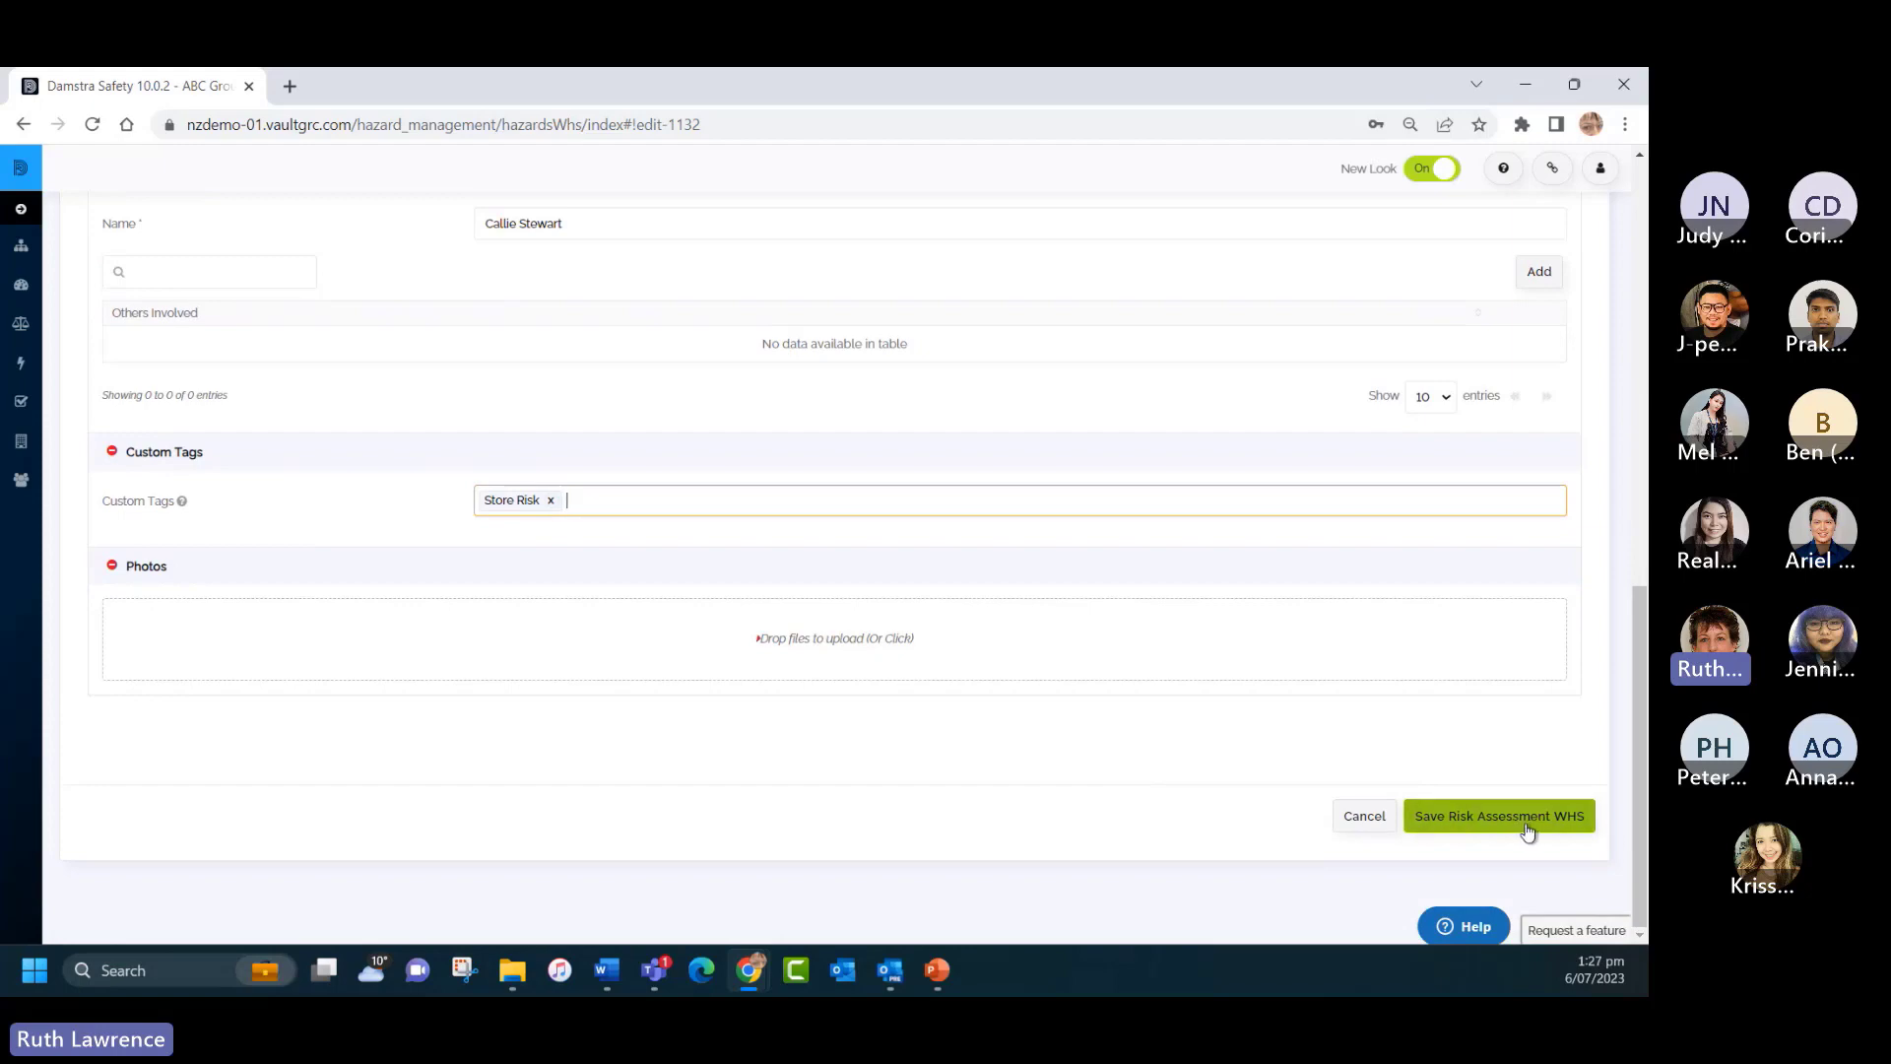
{"action": "scroll", "coordinate": [400, 569], "scroll_direction": "up", "scroll_amount": 5}
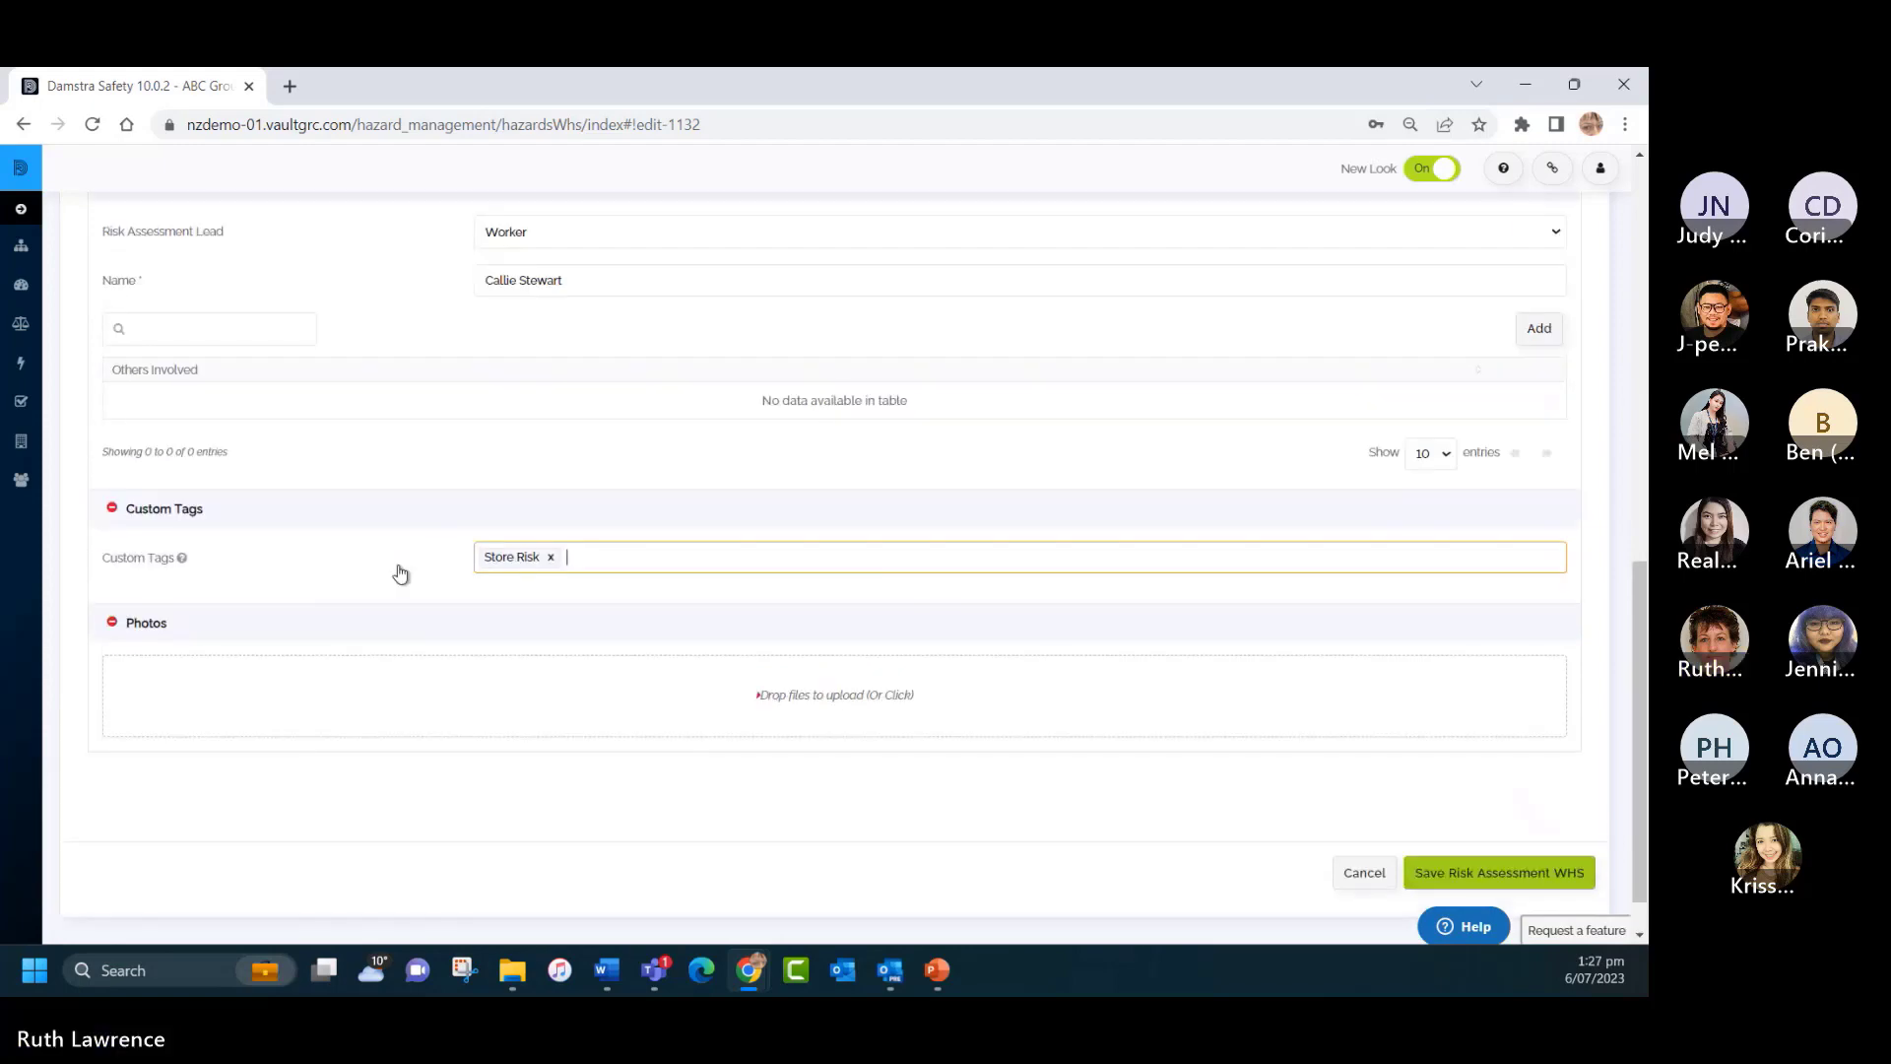
{"action": "scroll", "coordinate": [398, 571], "scroll_direction": "up", "scroll_amount": 4}
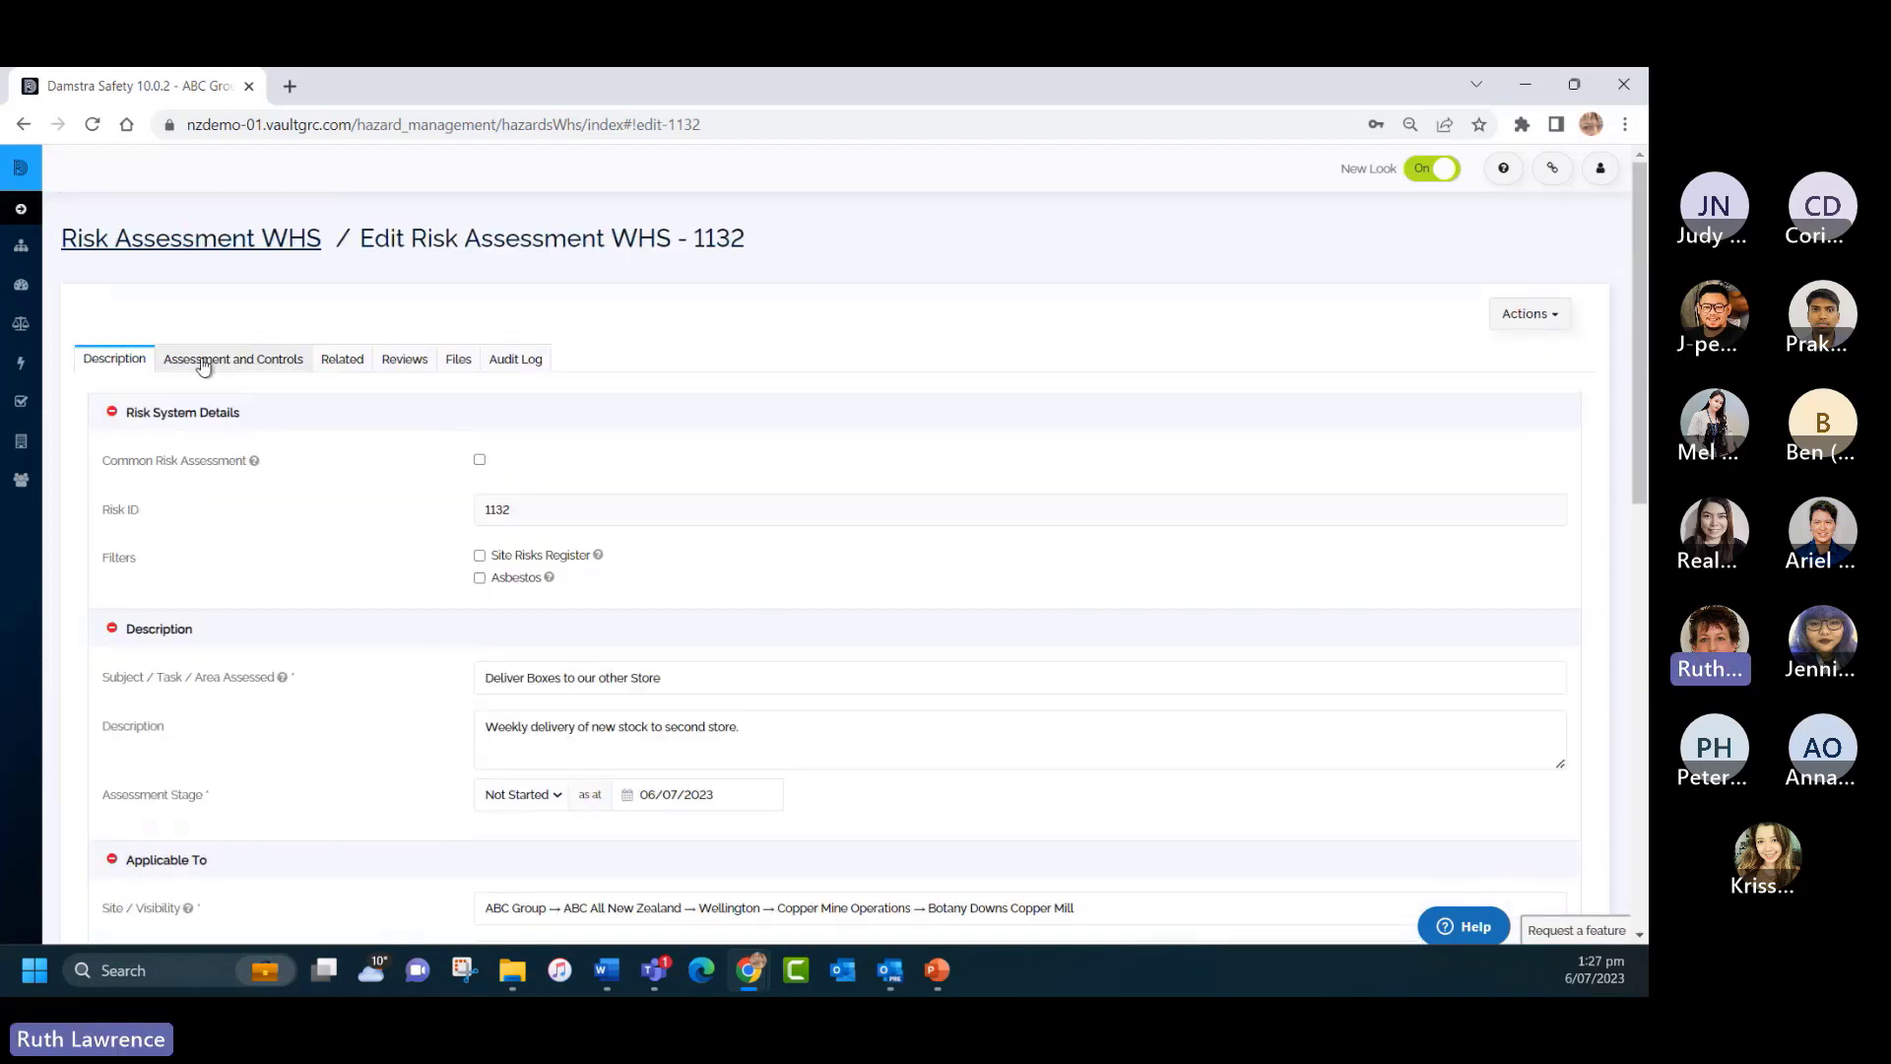
{"action": "left_click", "coordinate": [212, 362]}
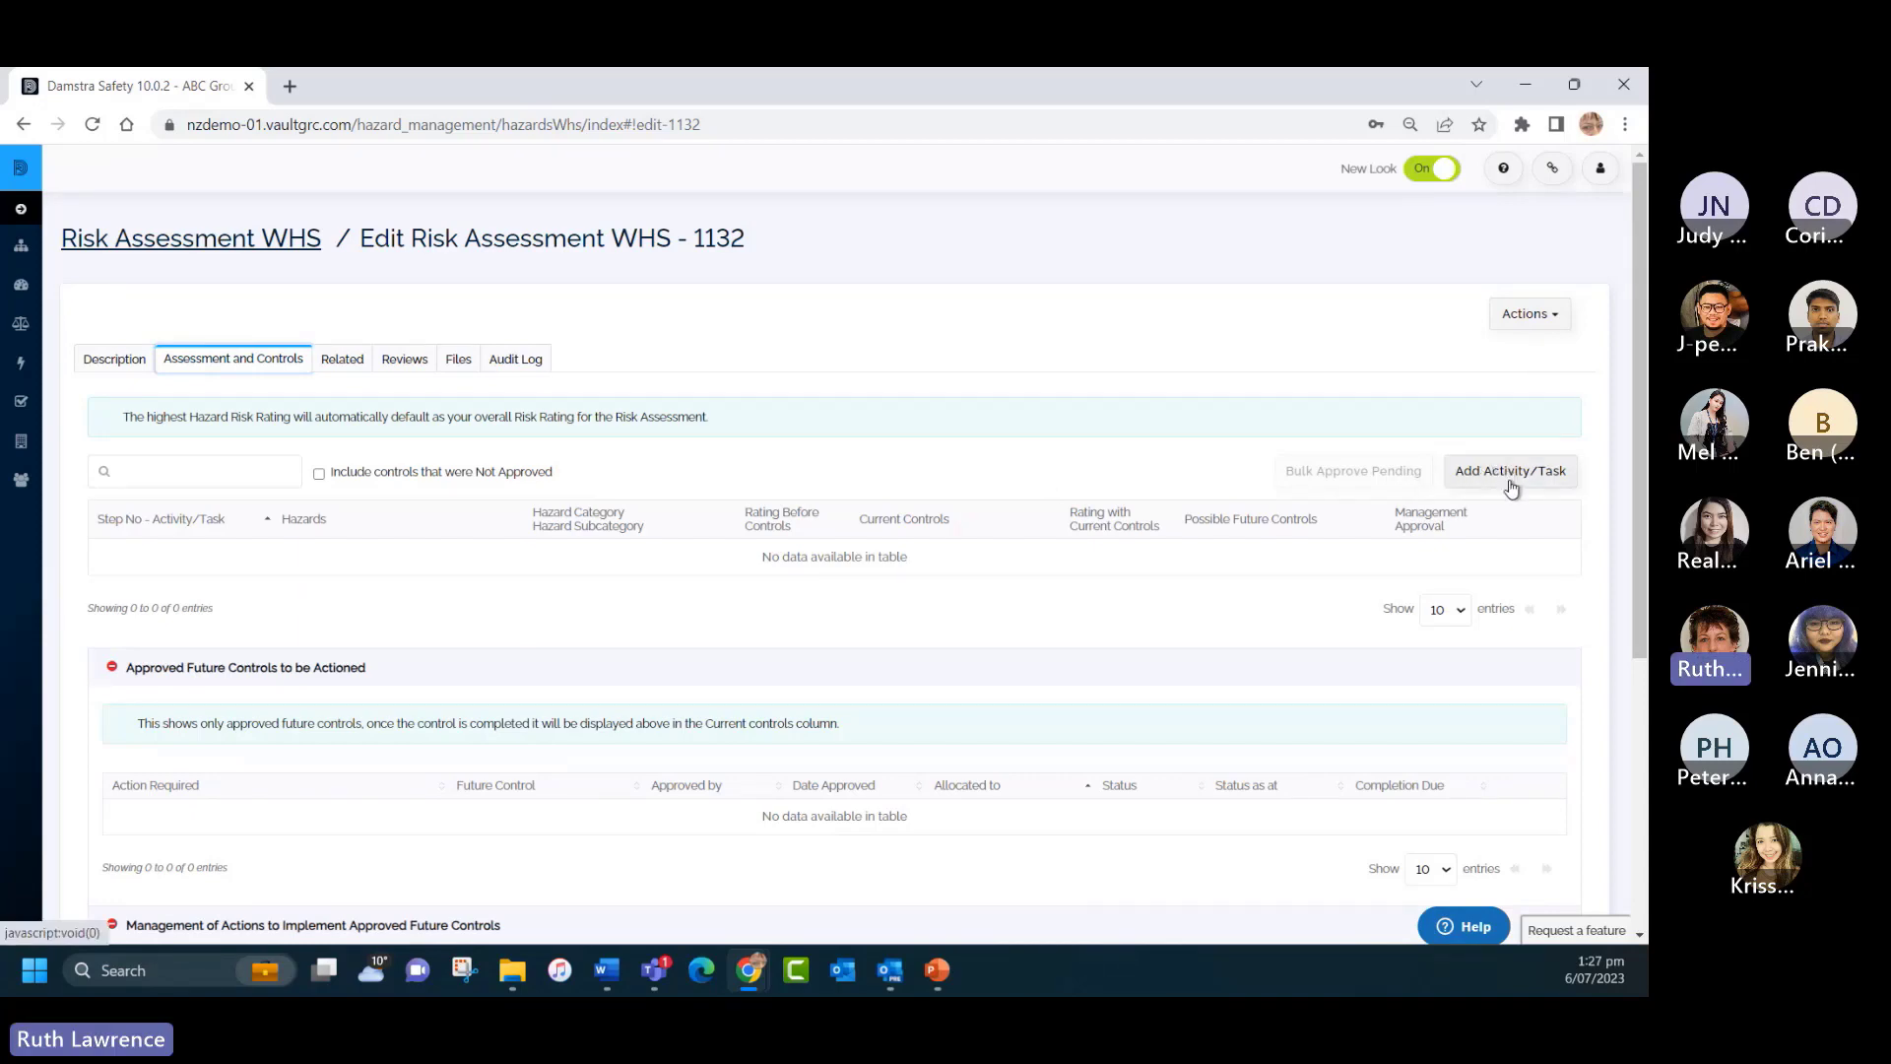
{"action": "left_click", "coordinate": [118, 360]}
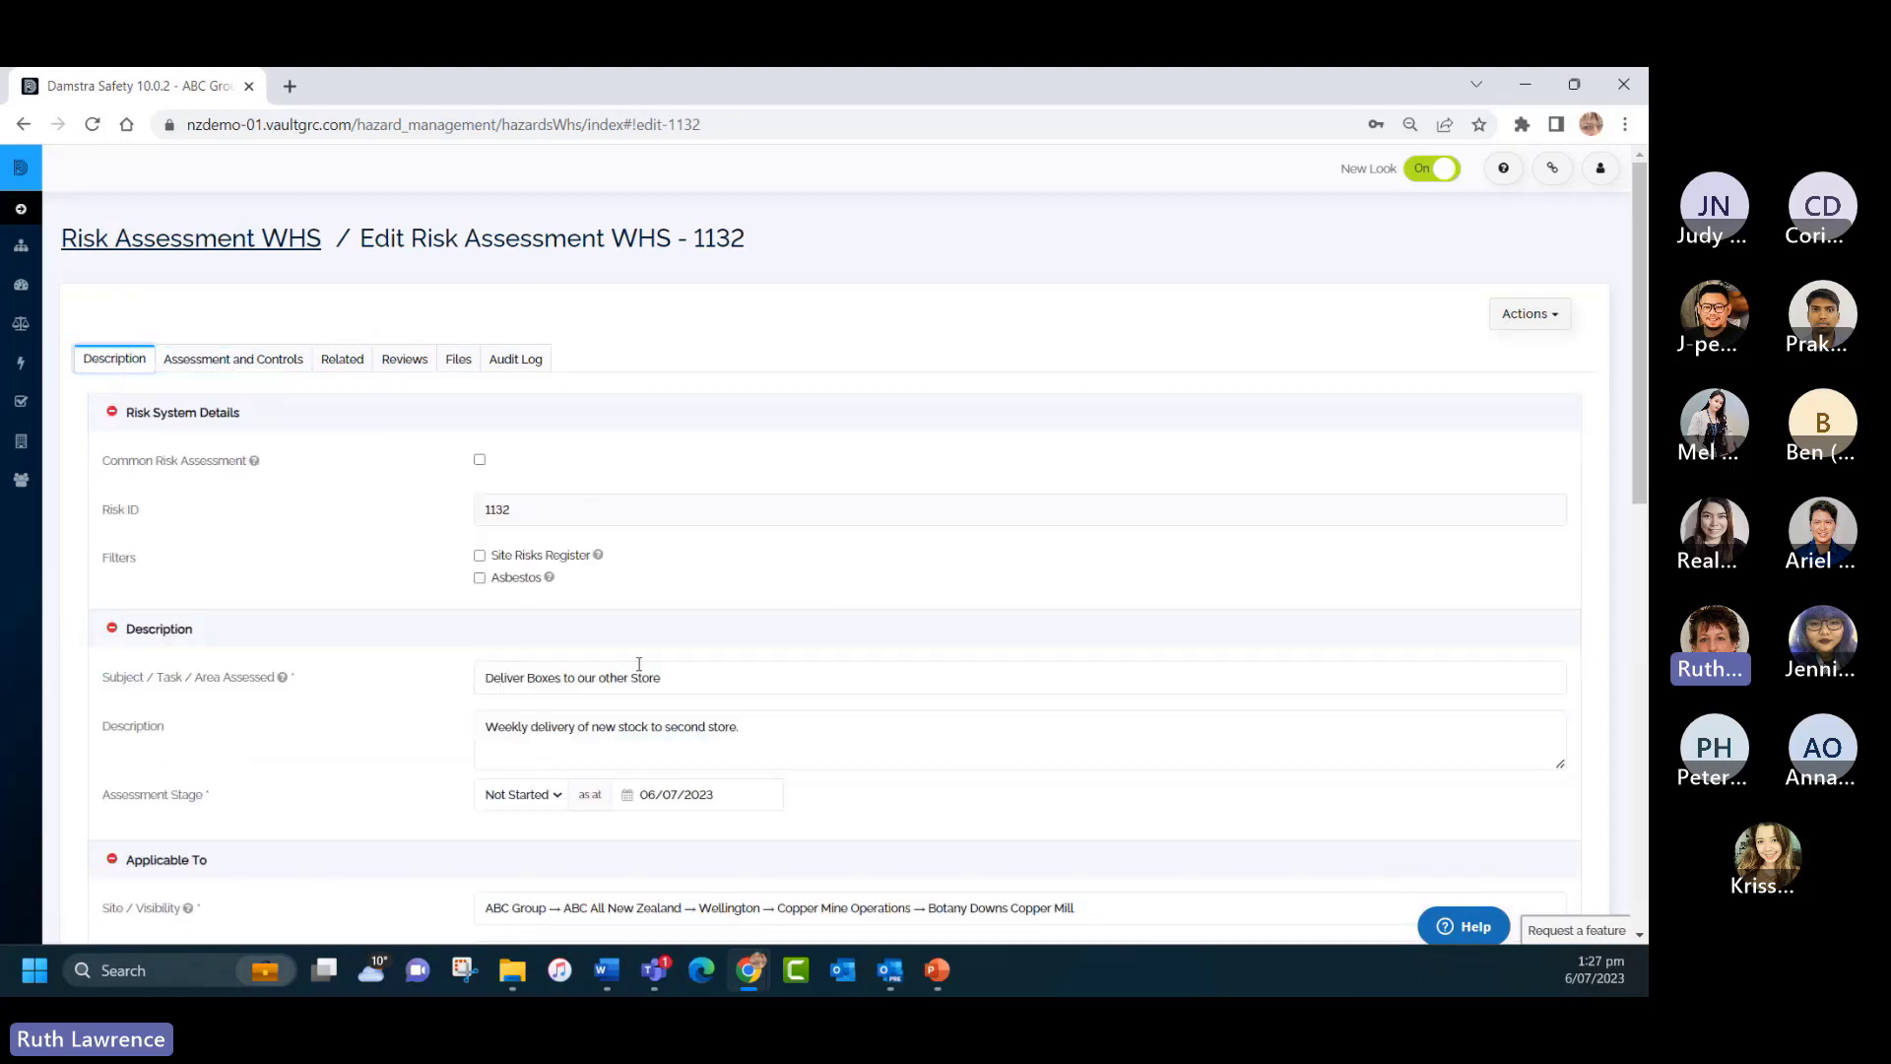
{"action": "left_click", "coordinate": [216, 359]}
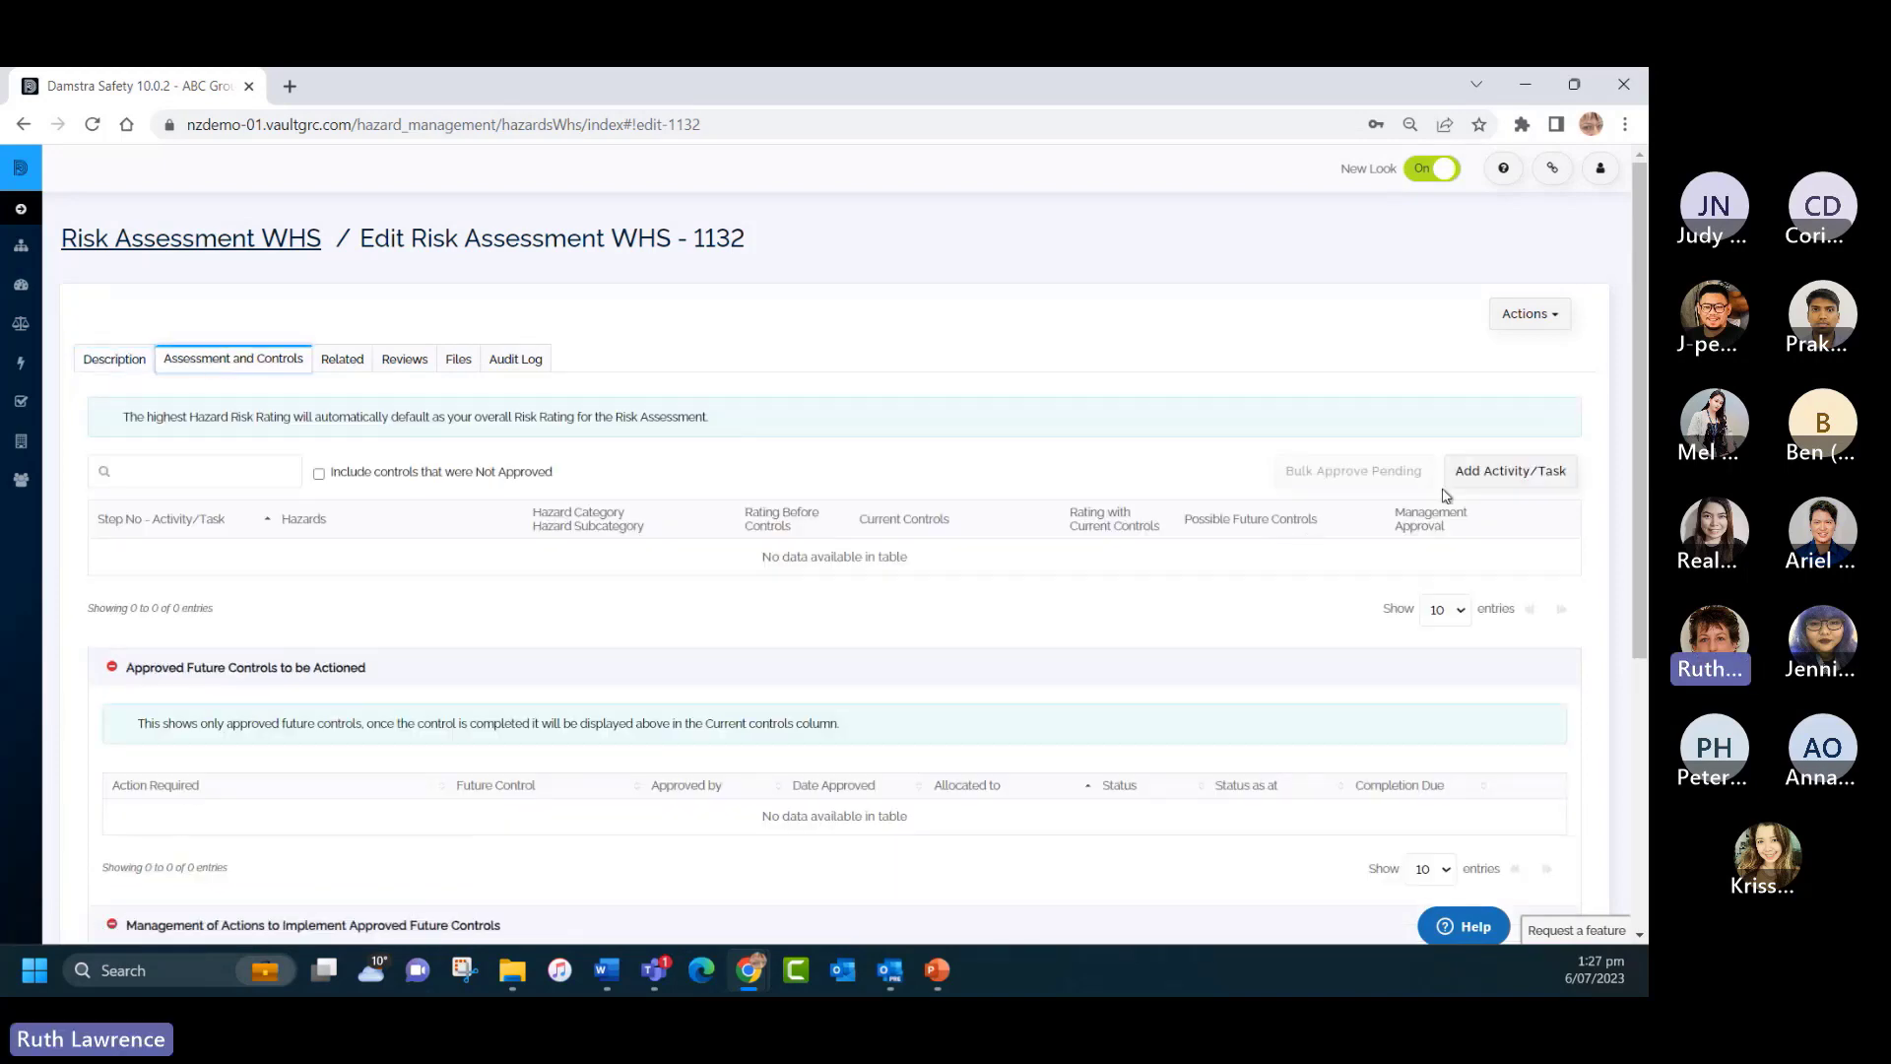
{"action": "left_click", "coordinate": [1491, 465]}
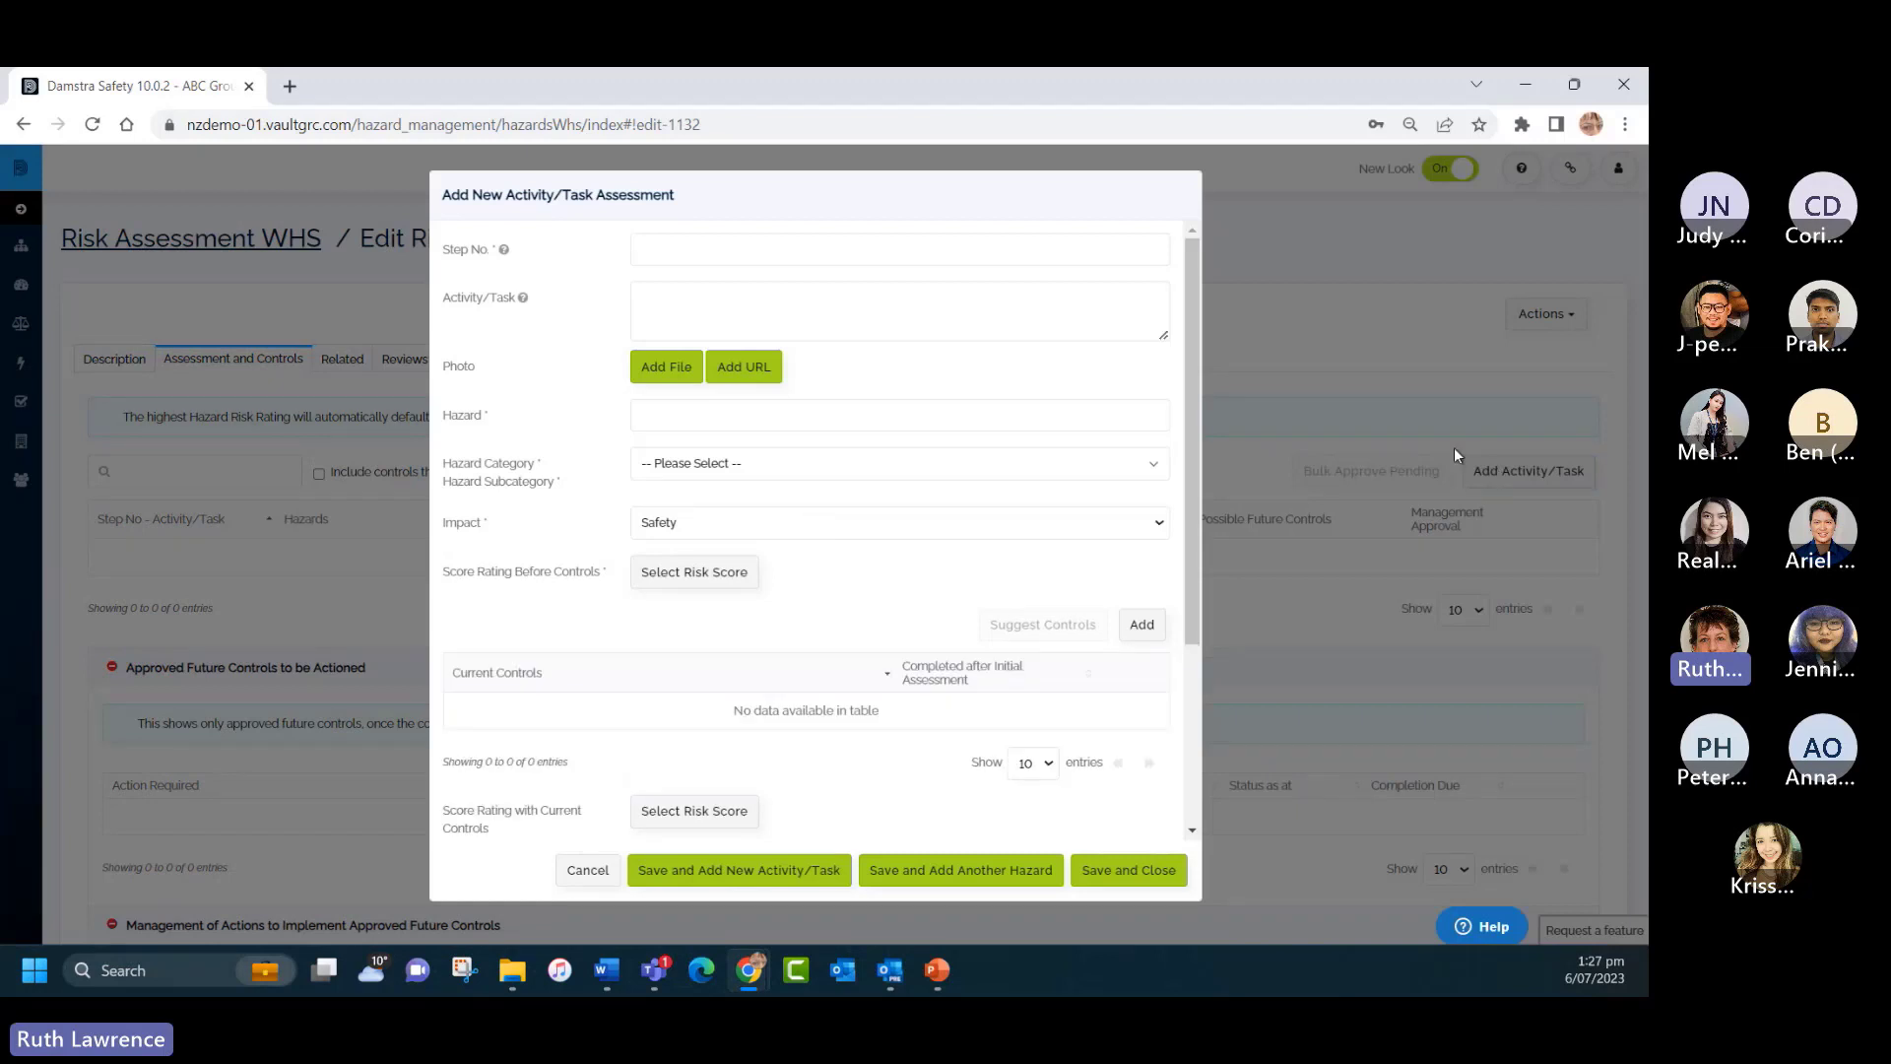
Enter "1 - Load boxes onto Delivery Truck" as the step number of the new activity.
{"action": "mouse_move", "coordinate": [506, 252]}
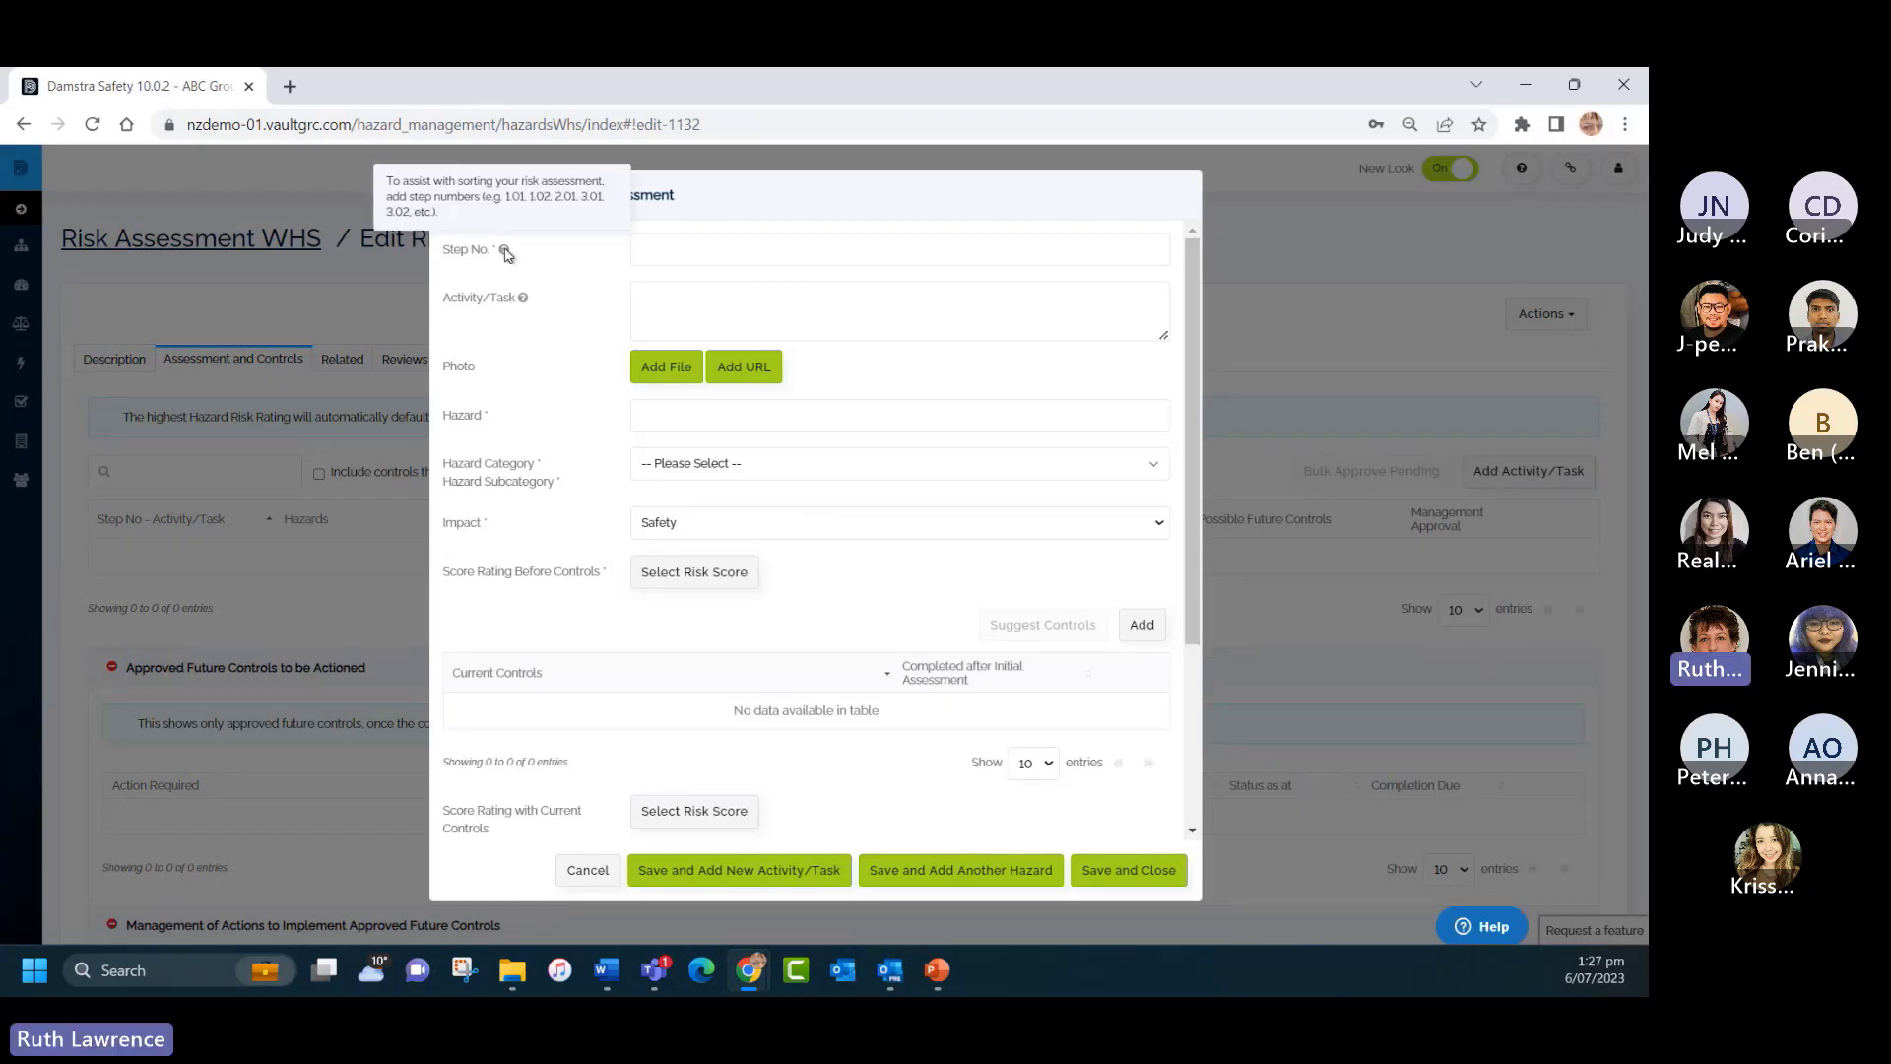
{"action": "left_click", "coordinate": [693, 242]}
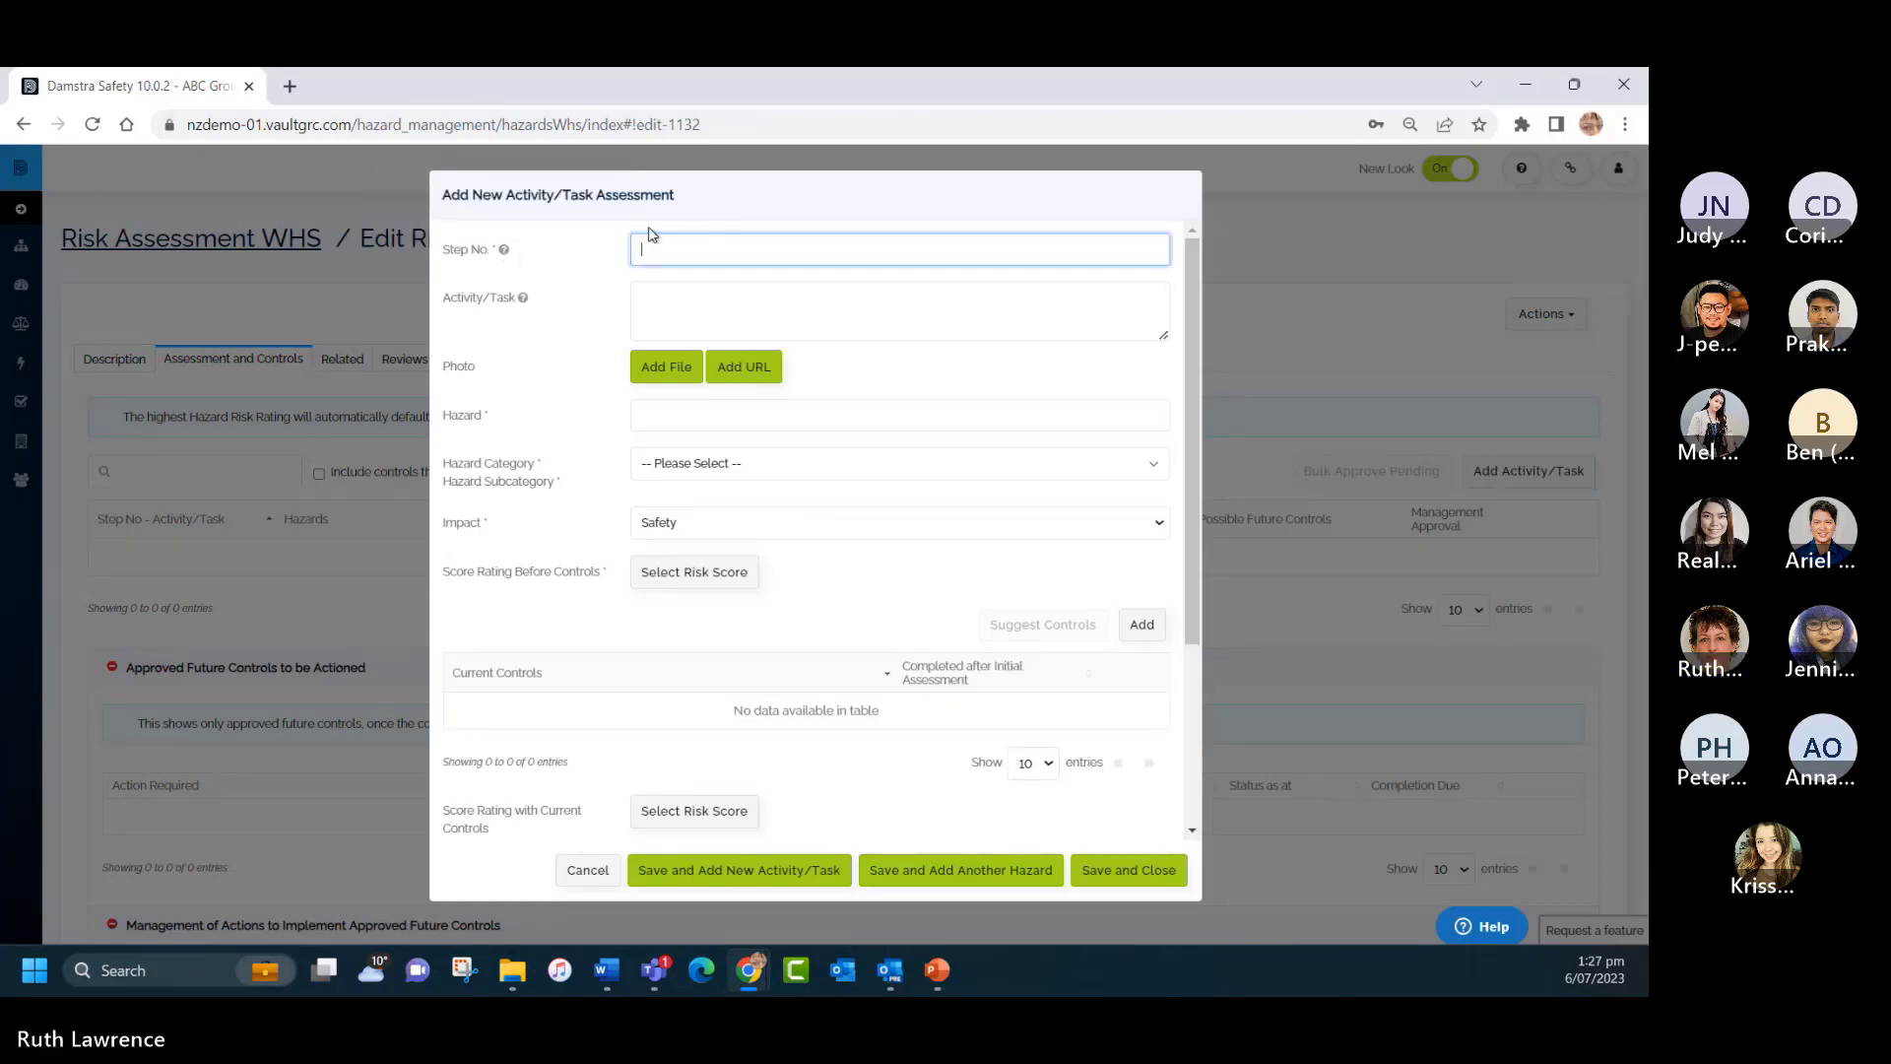
{"action": "type", "text": "1 -"}
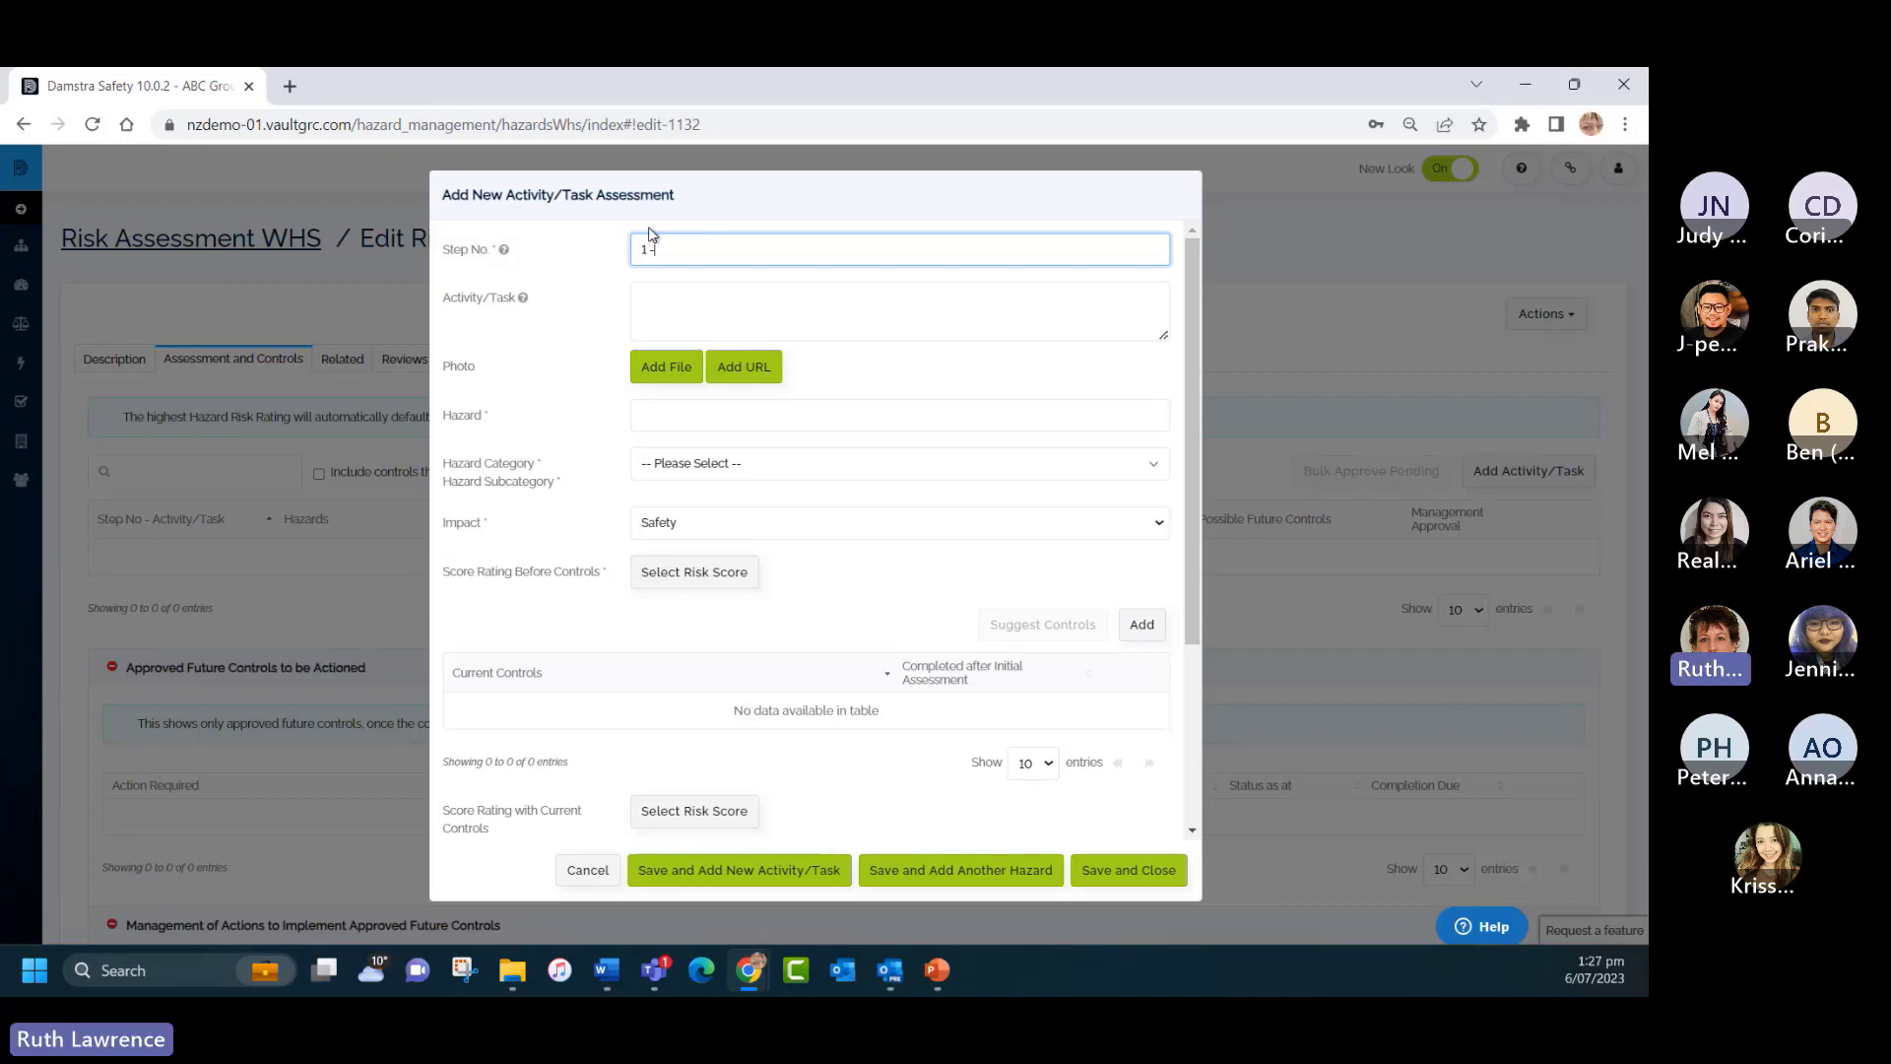
{"action": "type", "text": "Load bo"}
{"action": "type", "text": "xes onto "}
{"action": "type", "text": "Dev"}
{"action": "type", "text": "iv"}
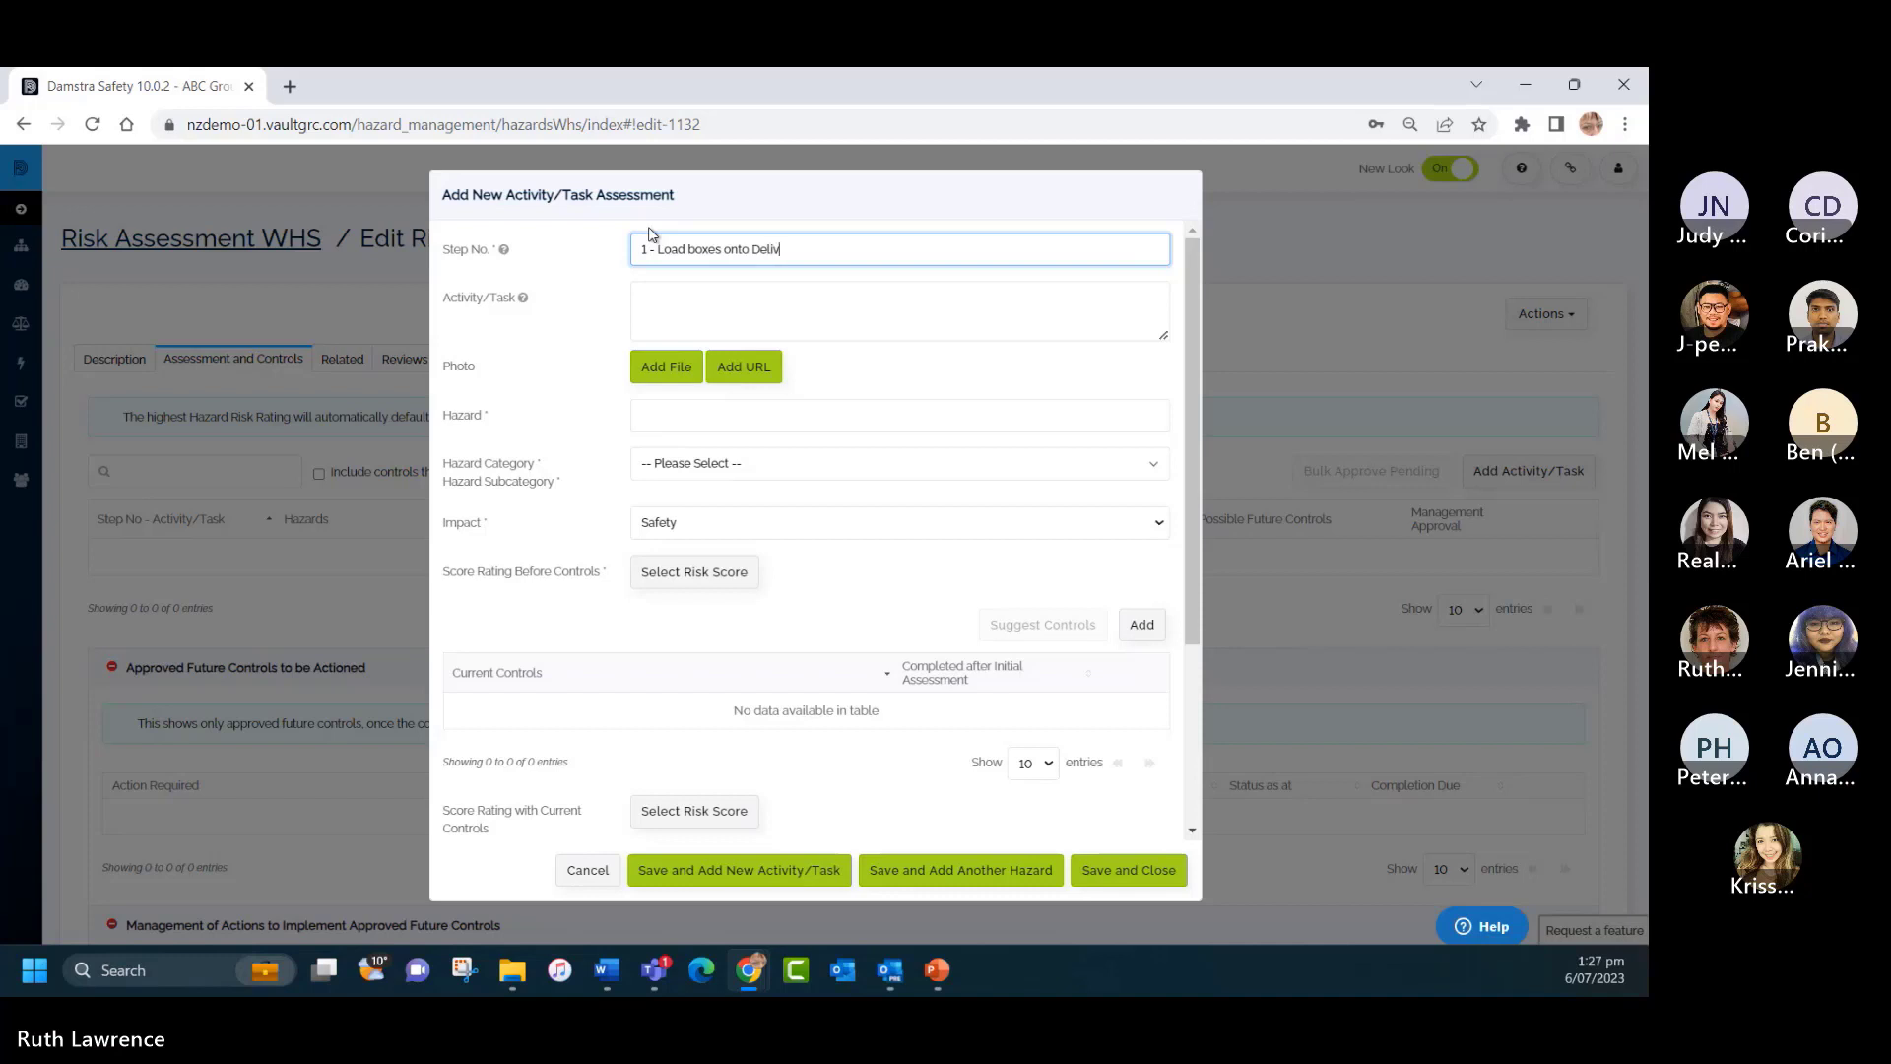
{"action": "type", "text": "ery Truck"}
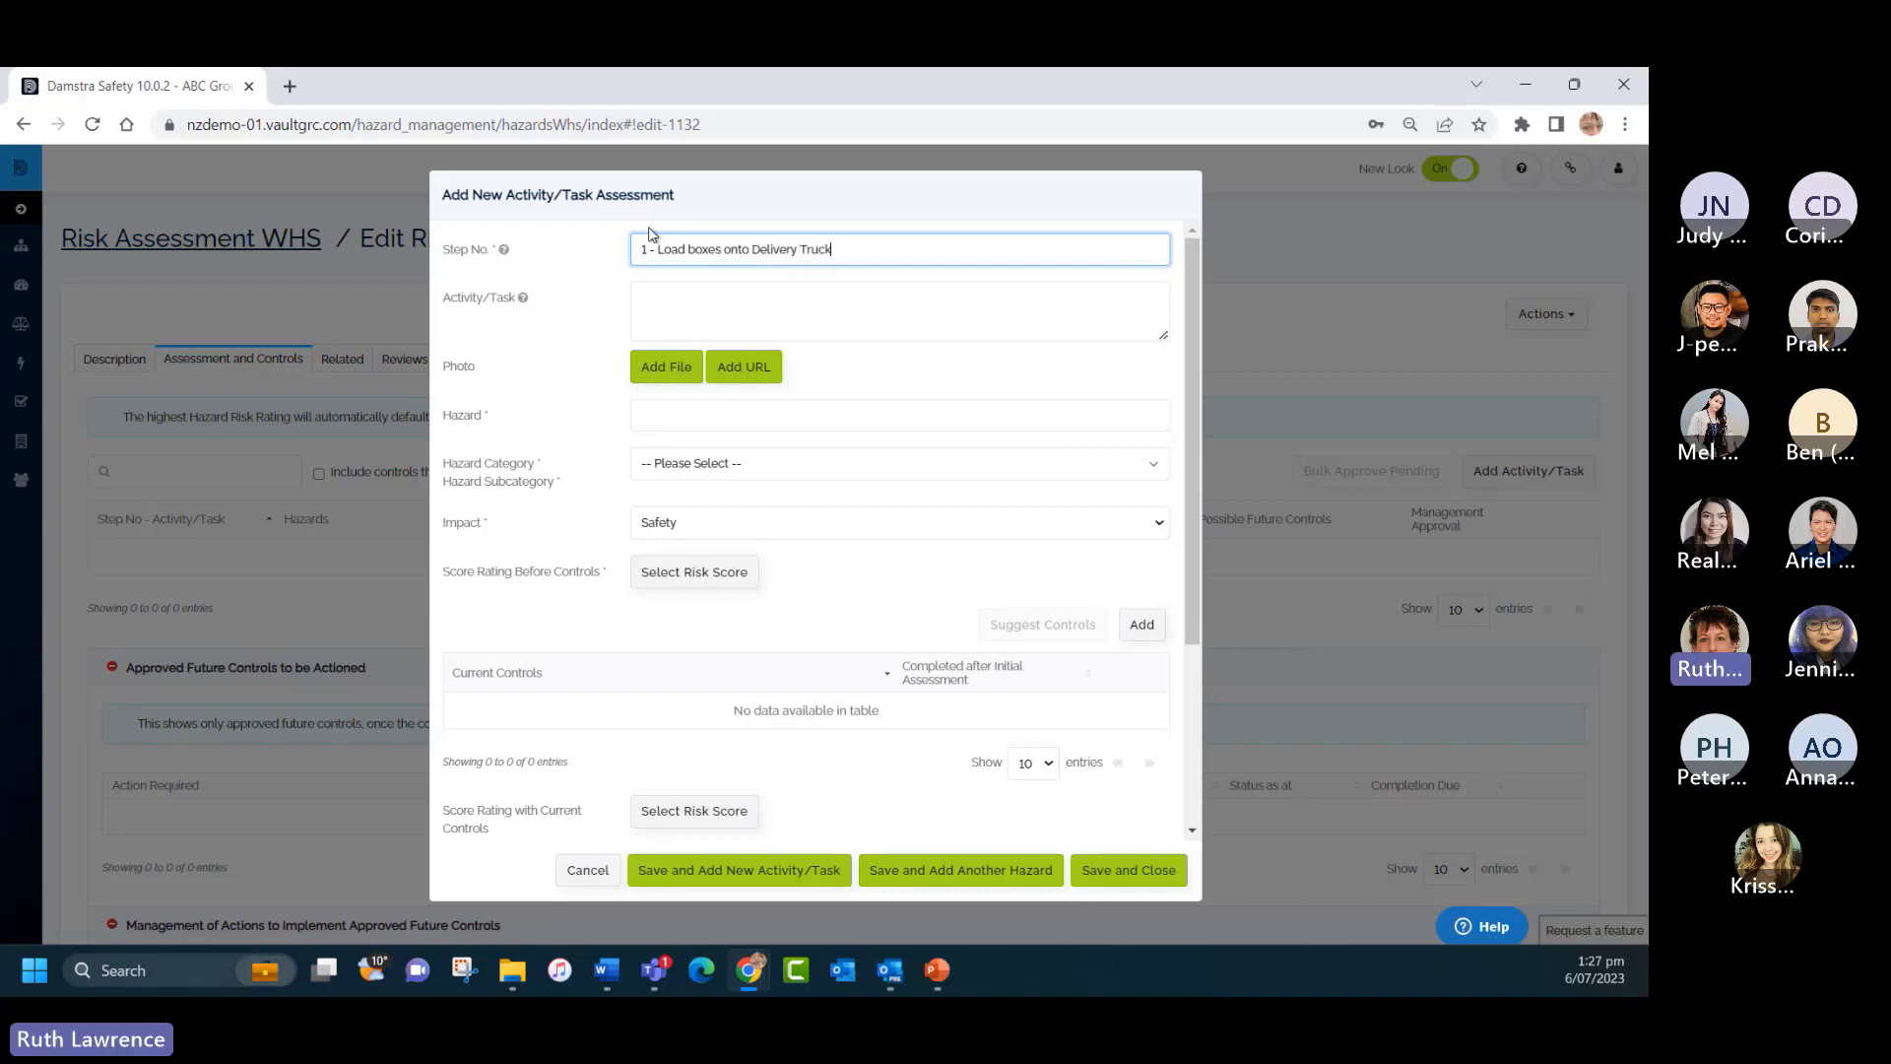
Describe the activity/task as "Take boxes from the Warehouse and load onto truck weekly".
{"action": "mouse_move", "coordinate": [527, 303]}
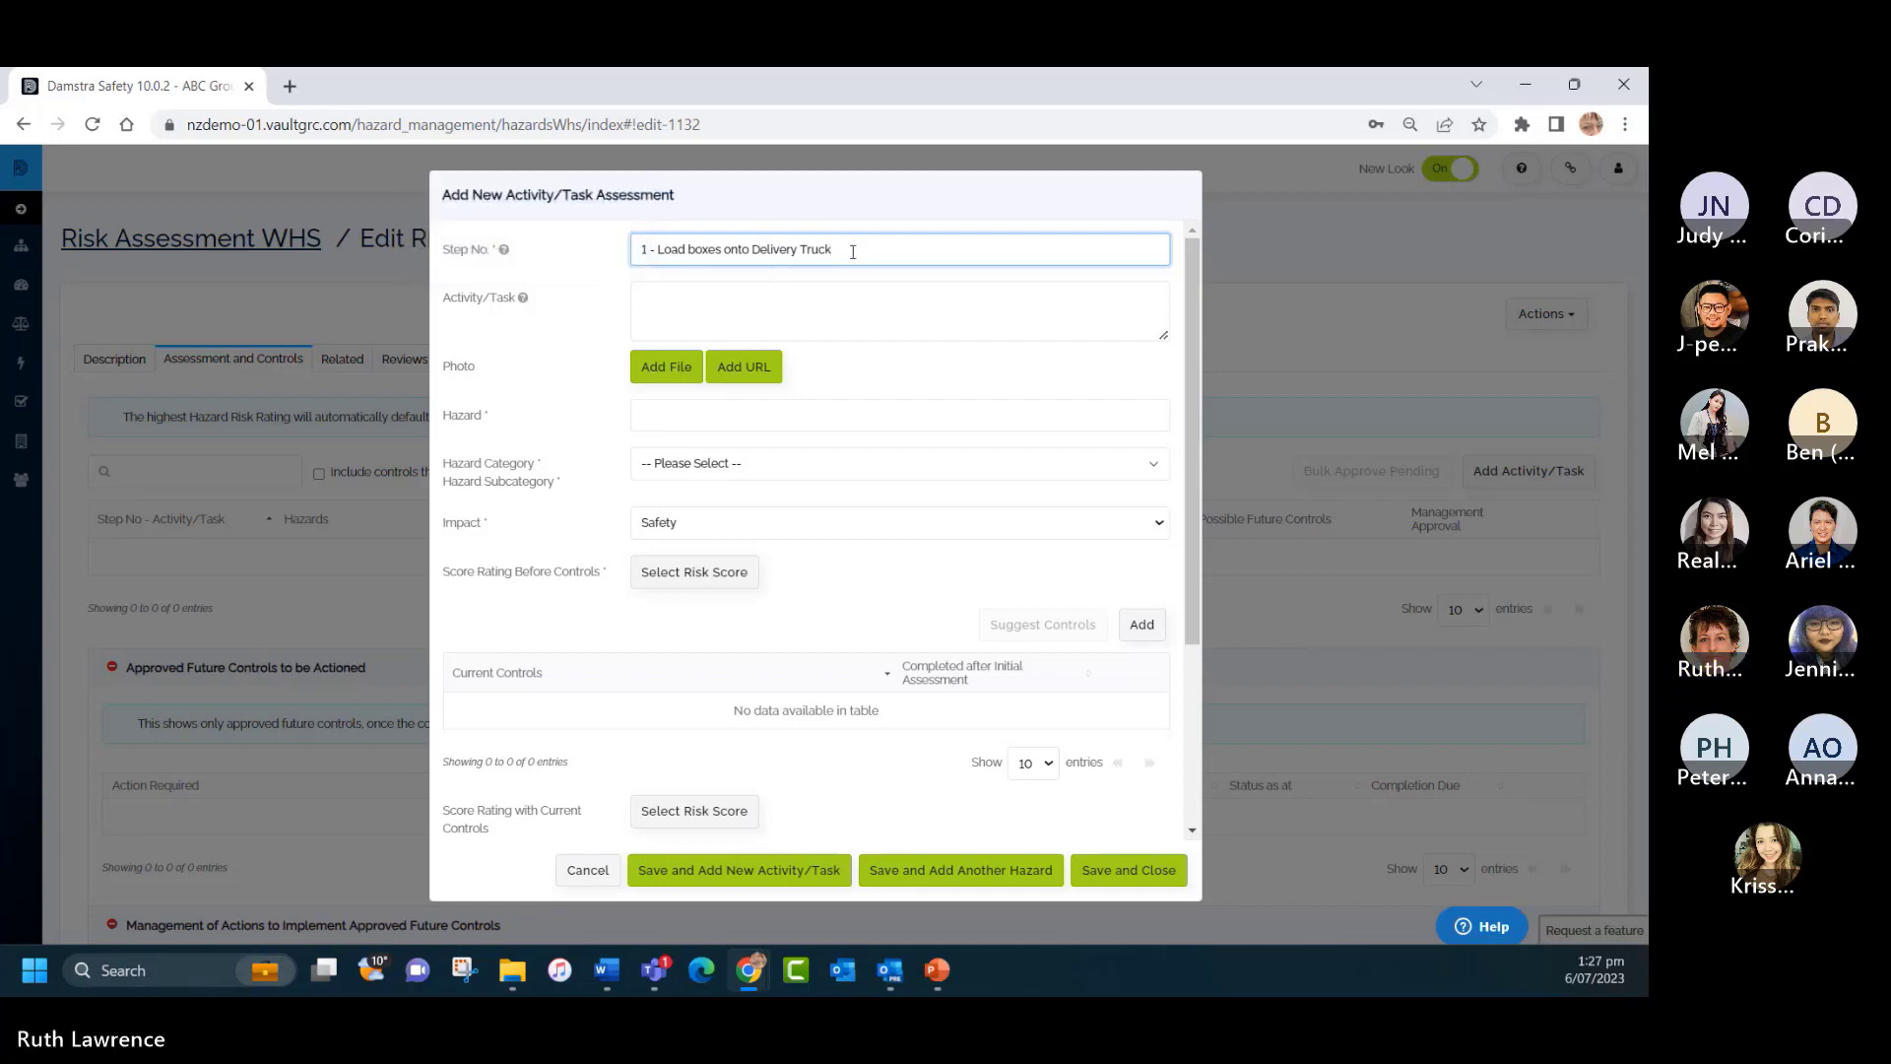
{"action": "left_click", "coordinate": [665, 288]}
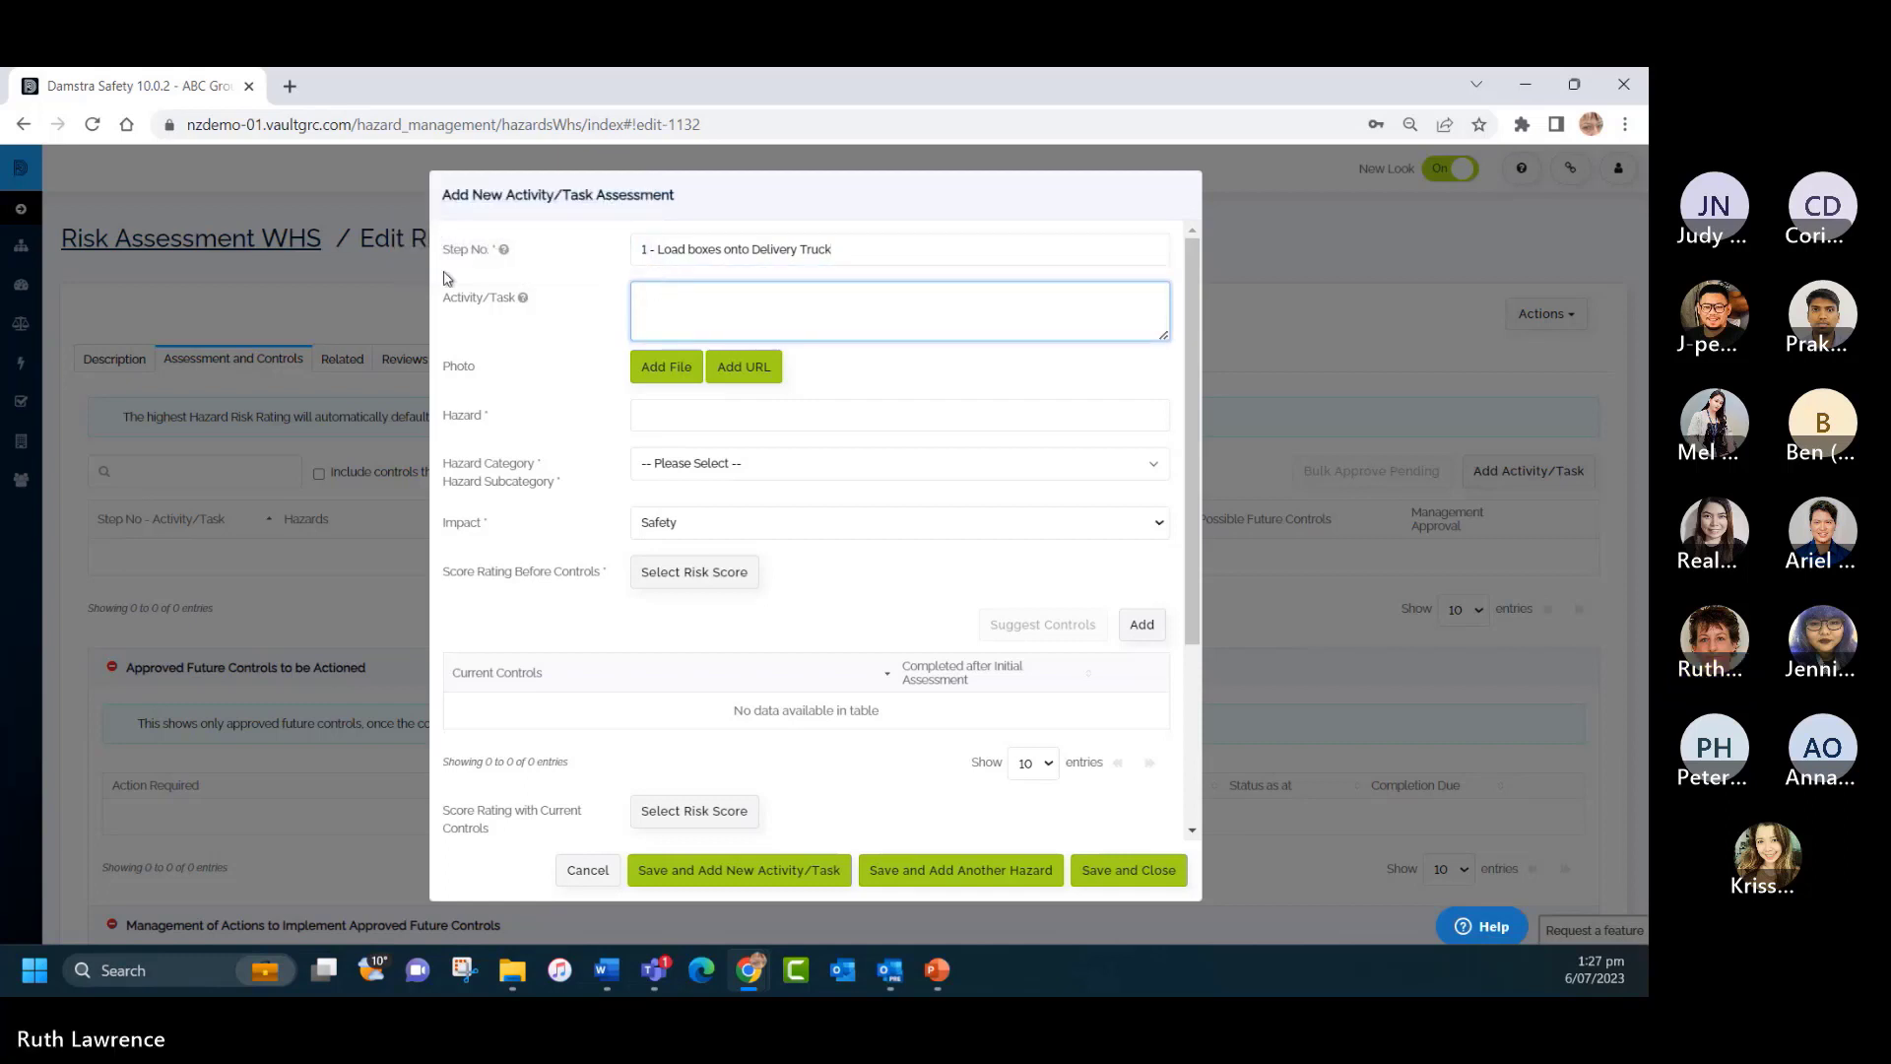
{"action": "type", "text": "Take boxes from the Warehouse and load o"}
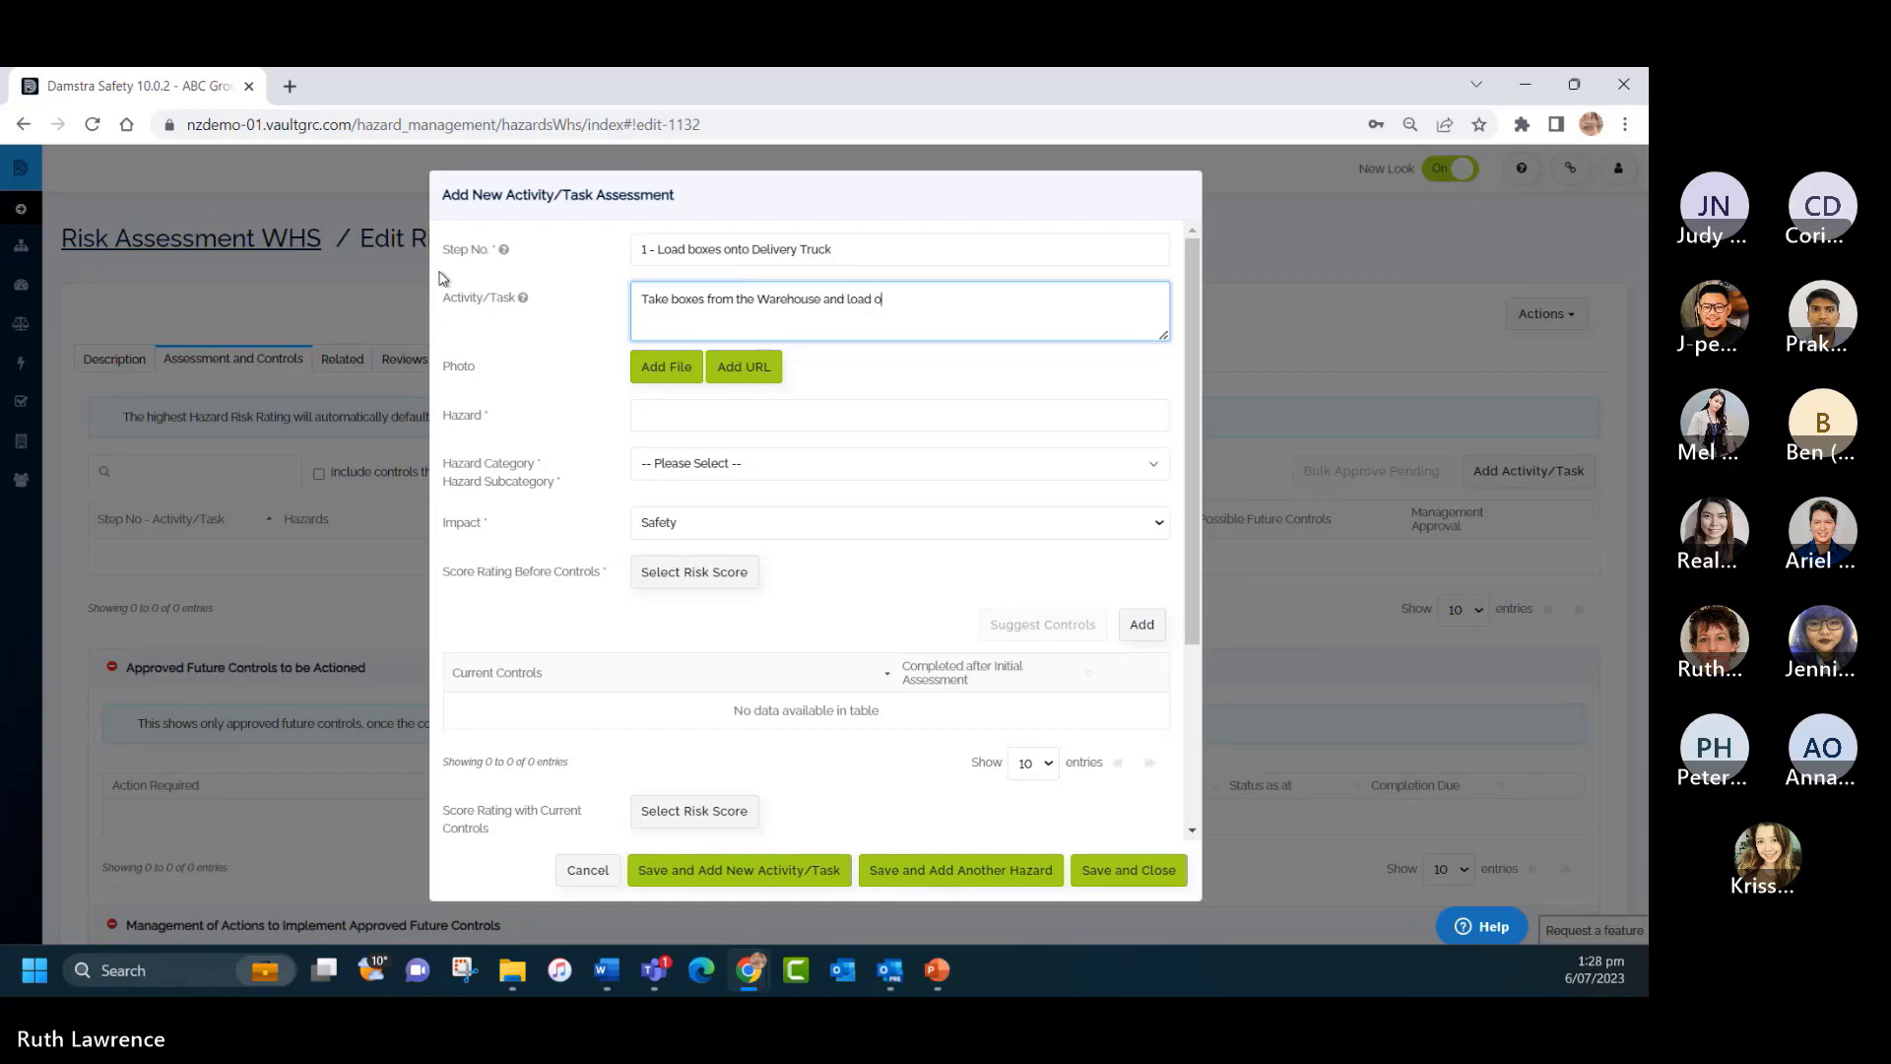
{"action": "type", "text": "nto truck weekly"}
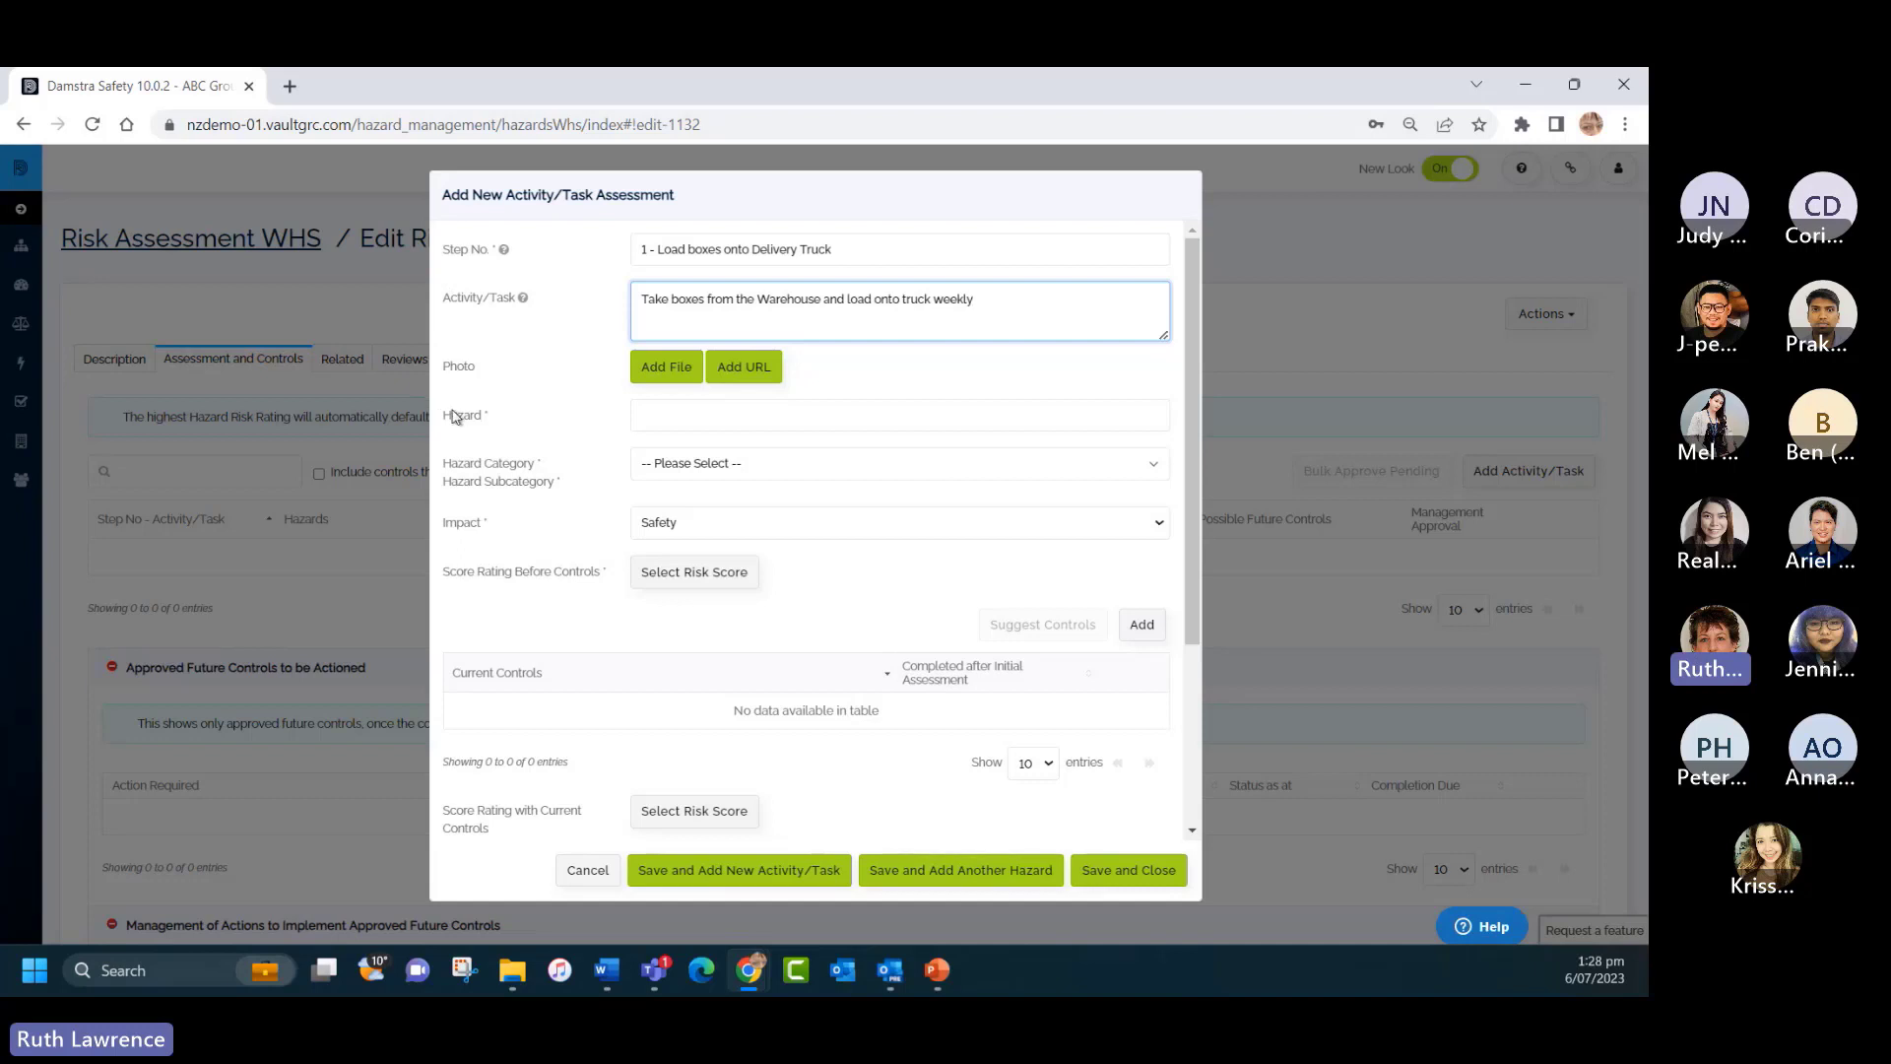
Enter "Risk of Strain / Sprain from Repetitive lifting" as the activity's hazard.
{"action": "left_click", "coordinate": [654, 413]}
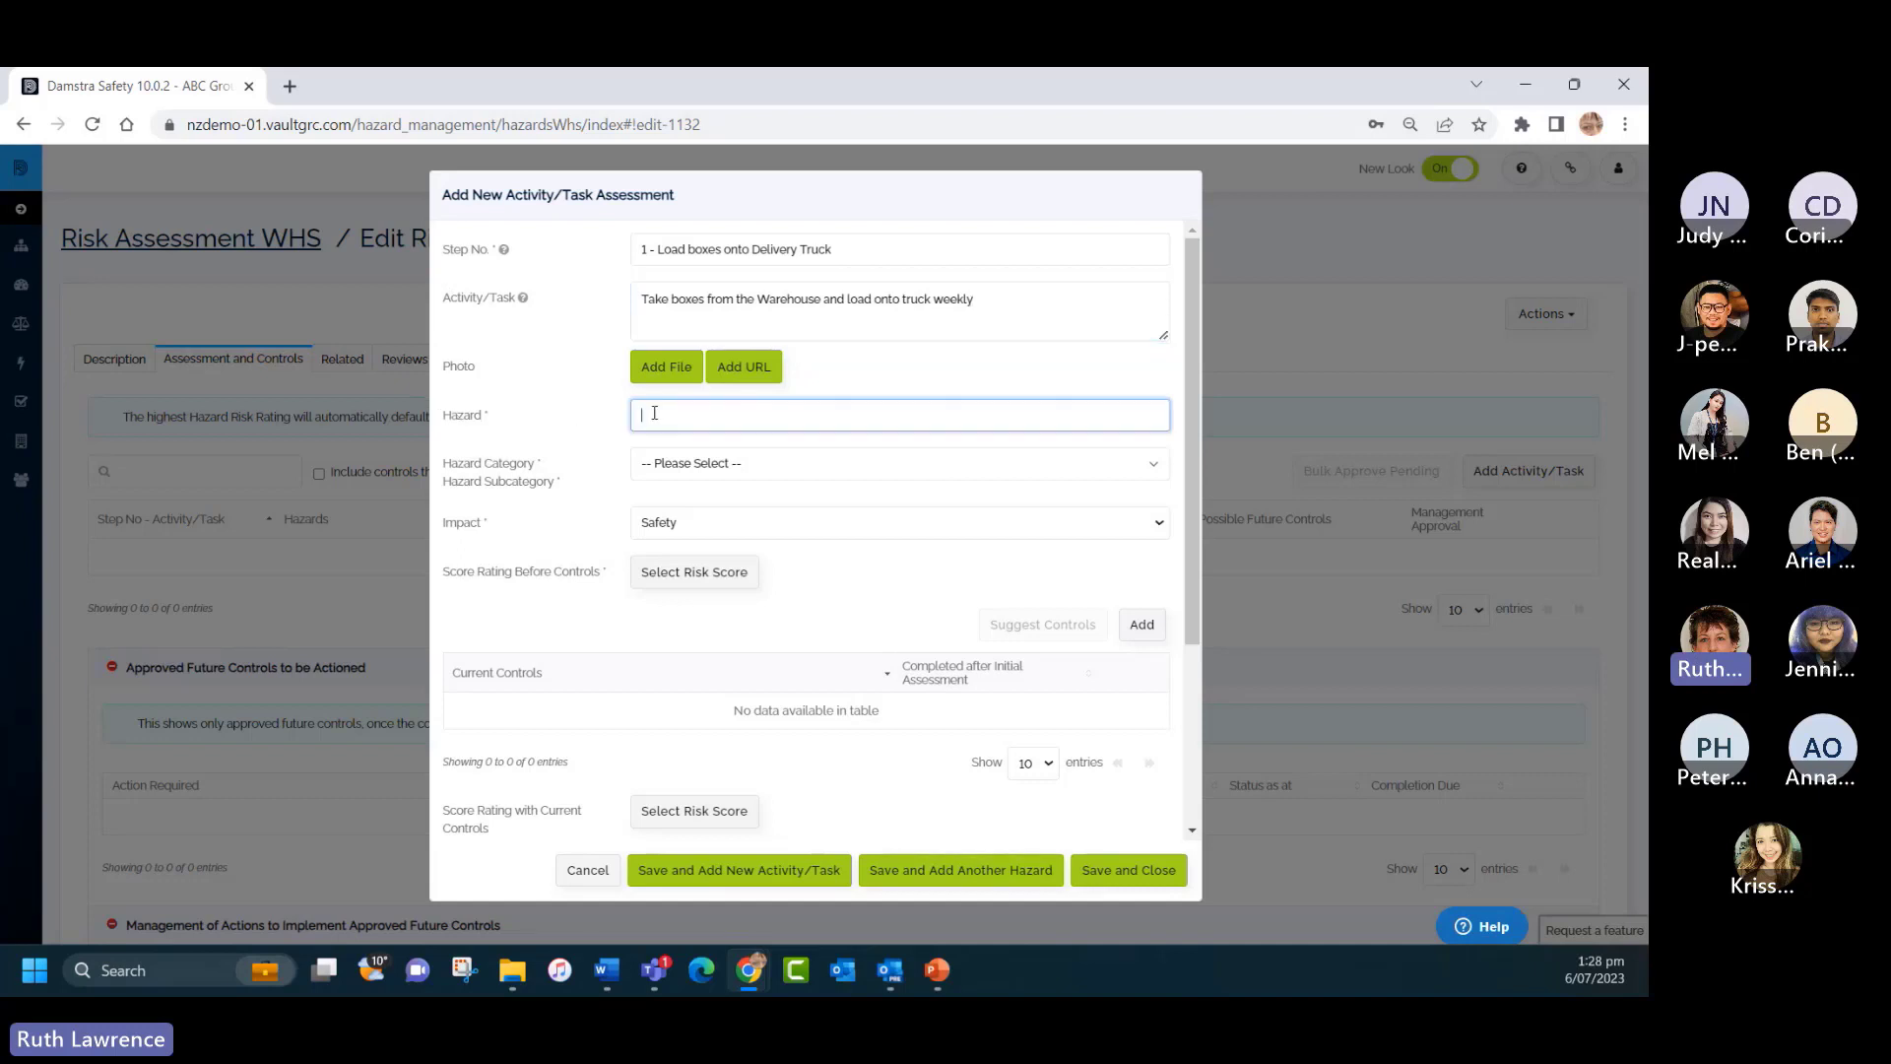
{"action": "type", "text": "Ris"}
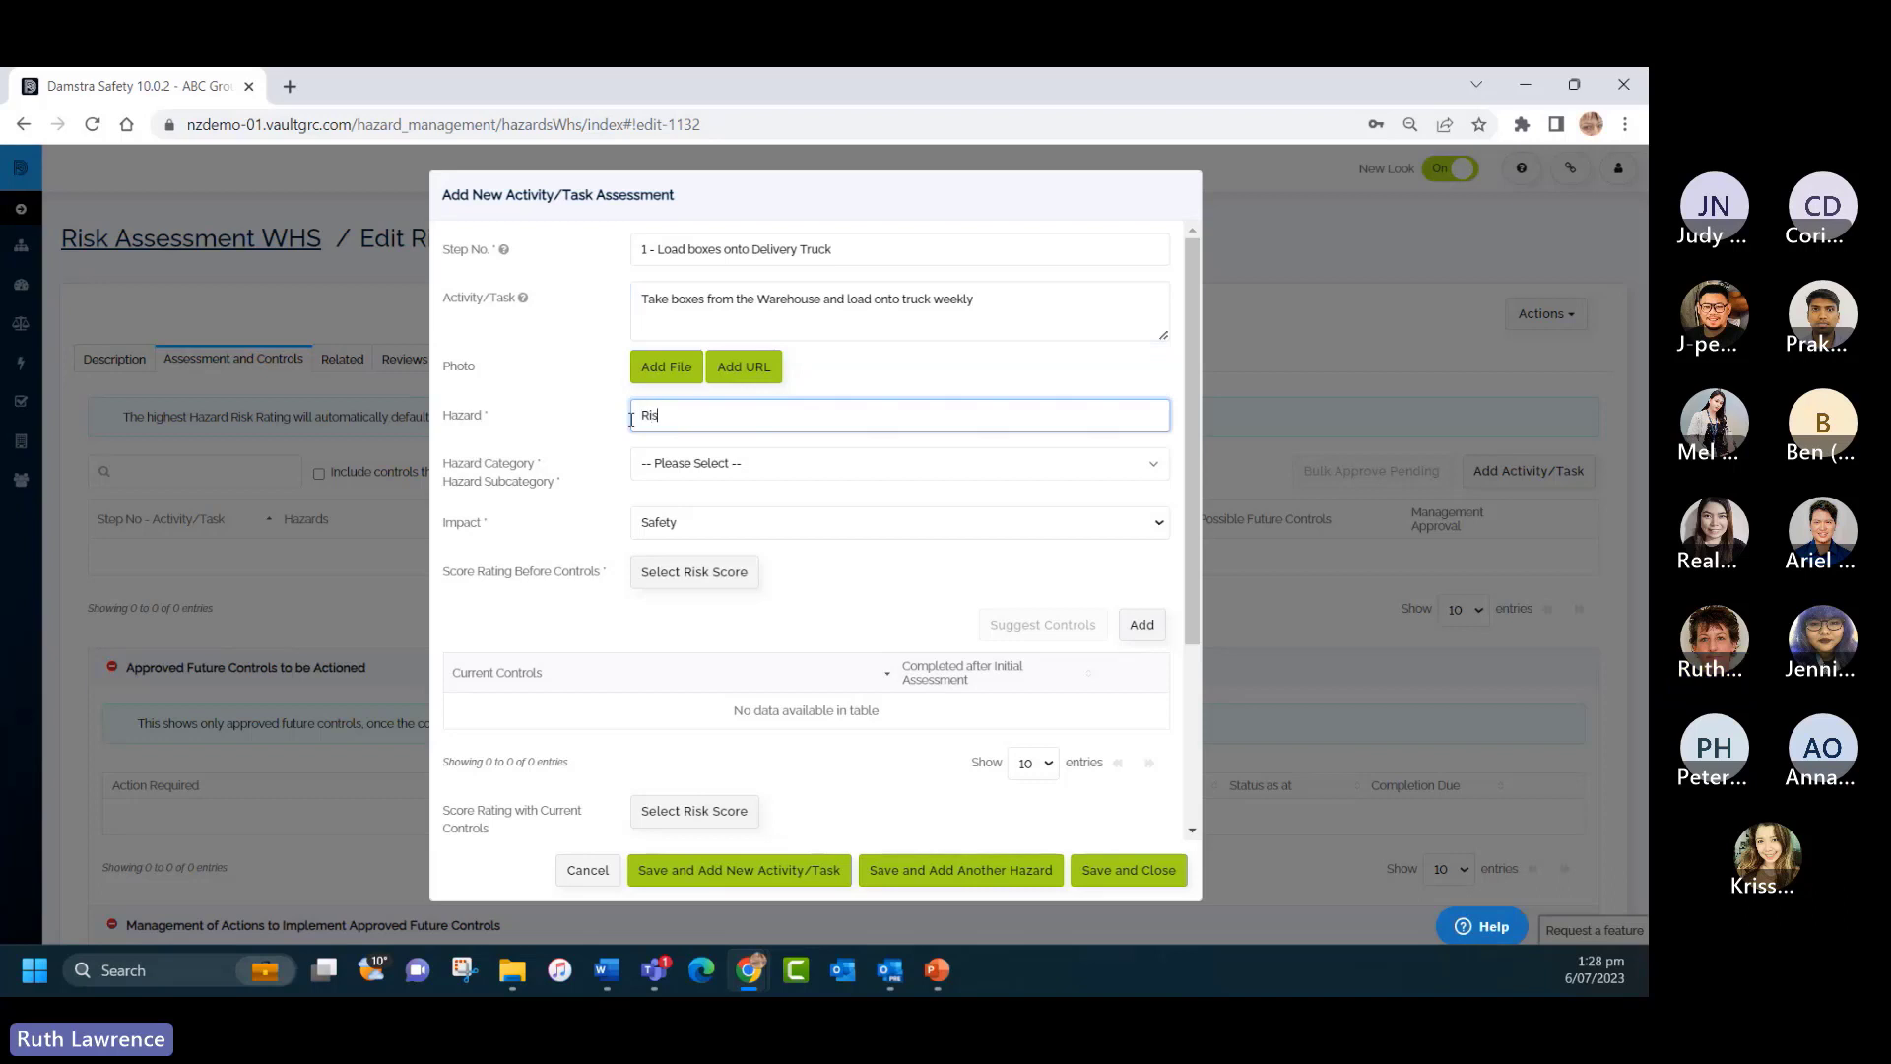
{"action": "type", "text": "k of Strain"}
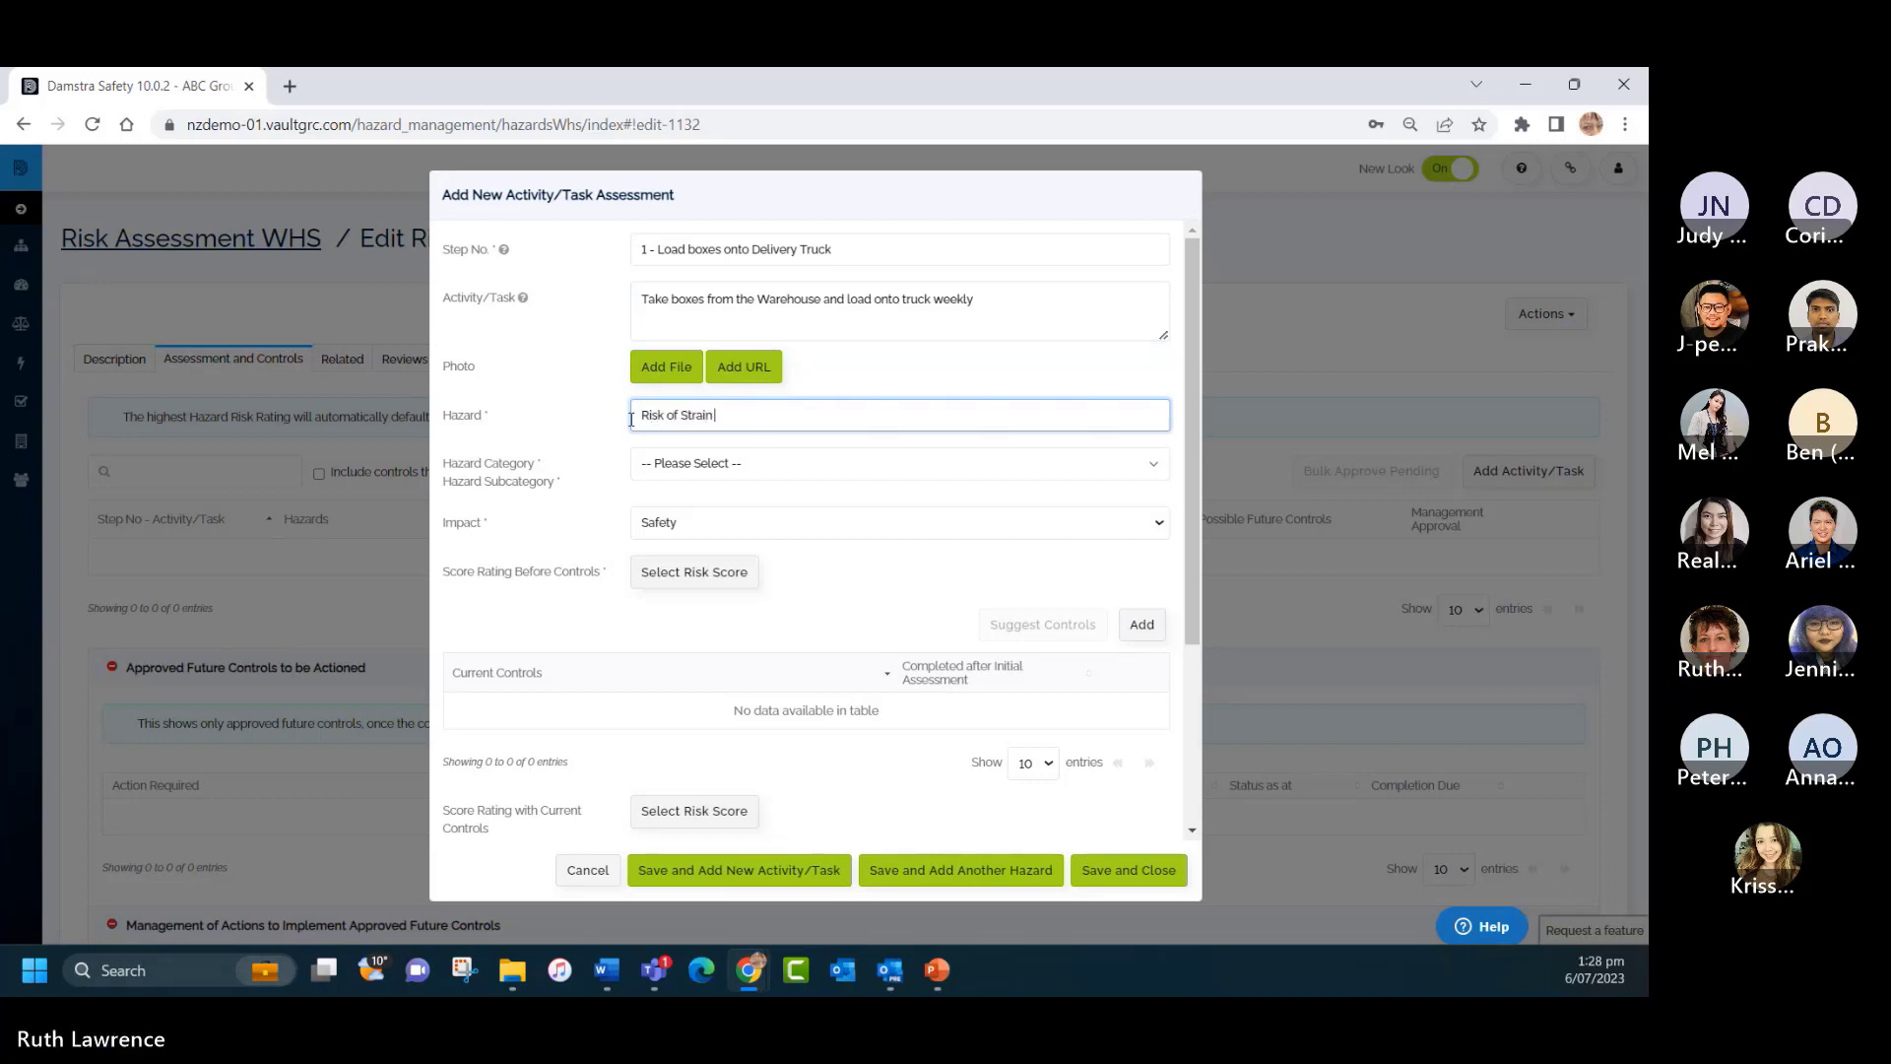
{"action": "type", "text": " / Sprain from Repetitive lifit"}
{"action": "type", "text": "ng"}
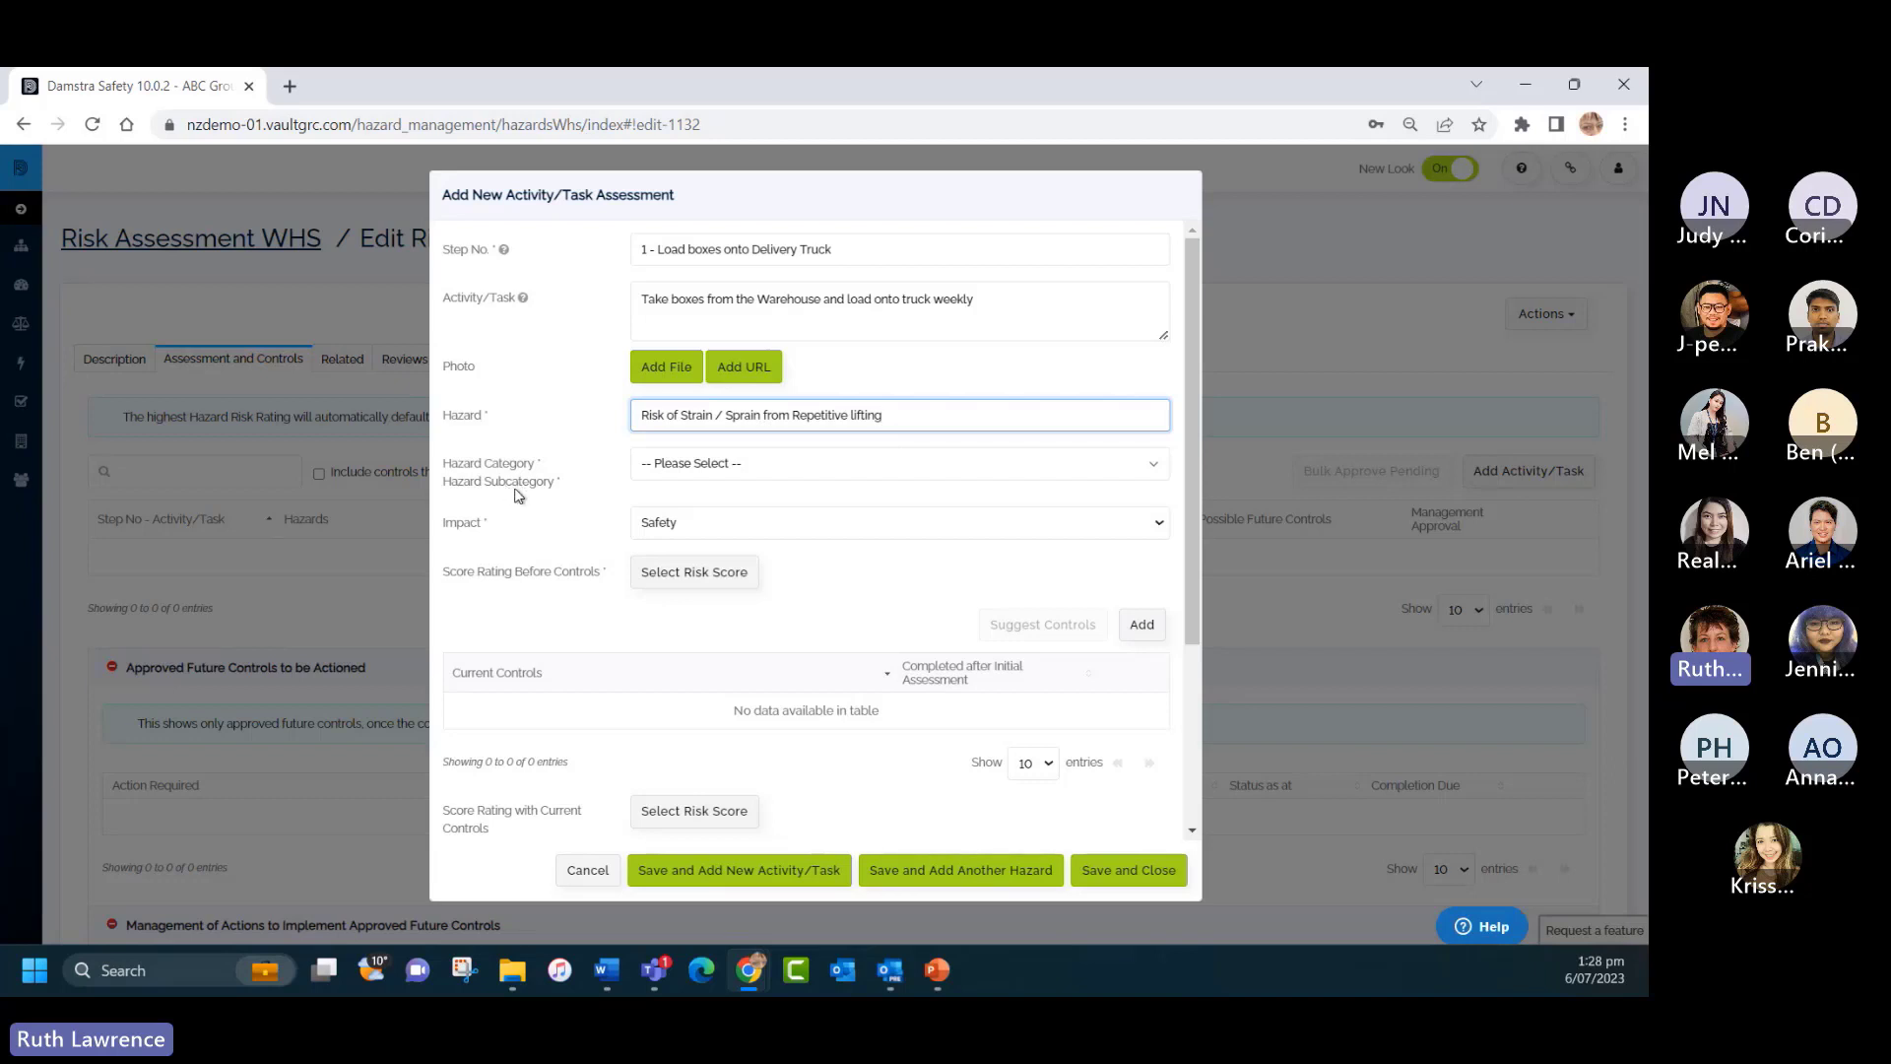
Categorise the hazard as Ergonomic/ manual tasks with subcategory Movement - Repetitive/ twisting, and choose Safety as its impact.
{"action": "left_click", "coordinate": [678, 470]}
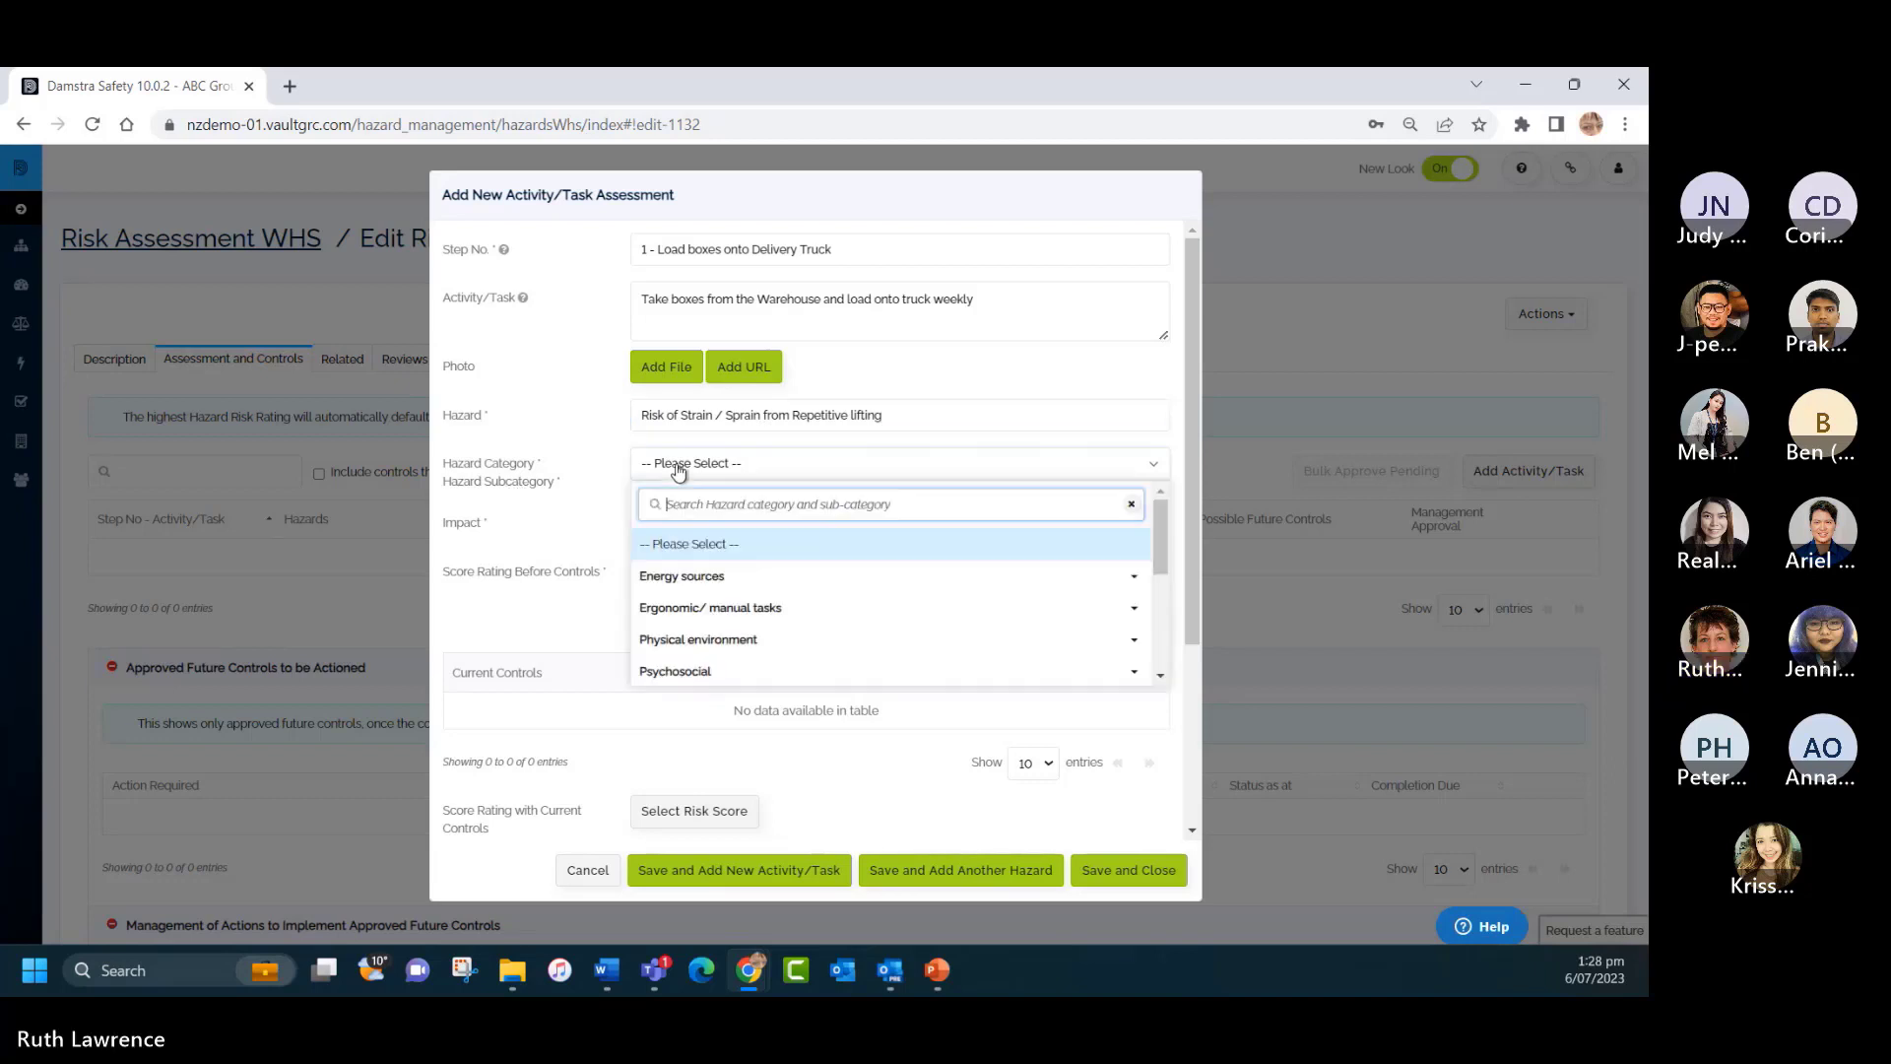
{"action": "left_click", "coordinate": [693, 609]}
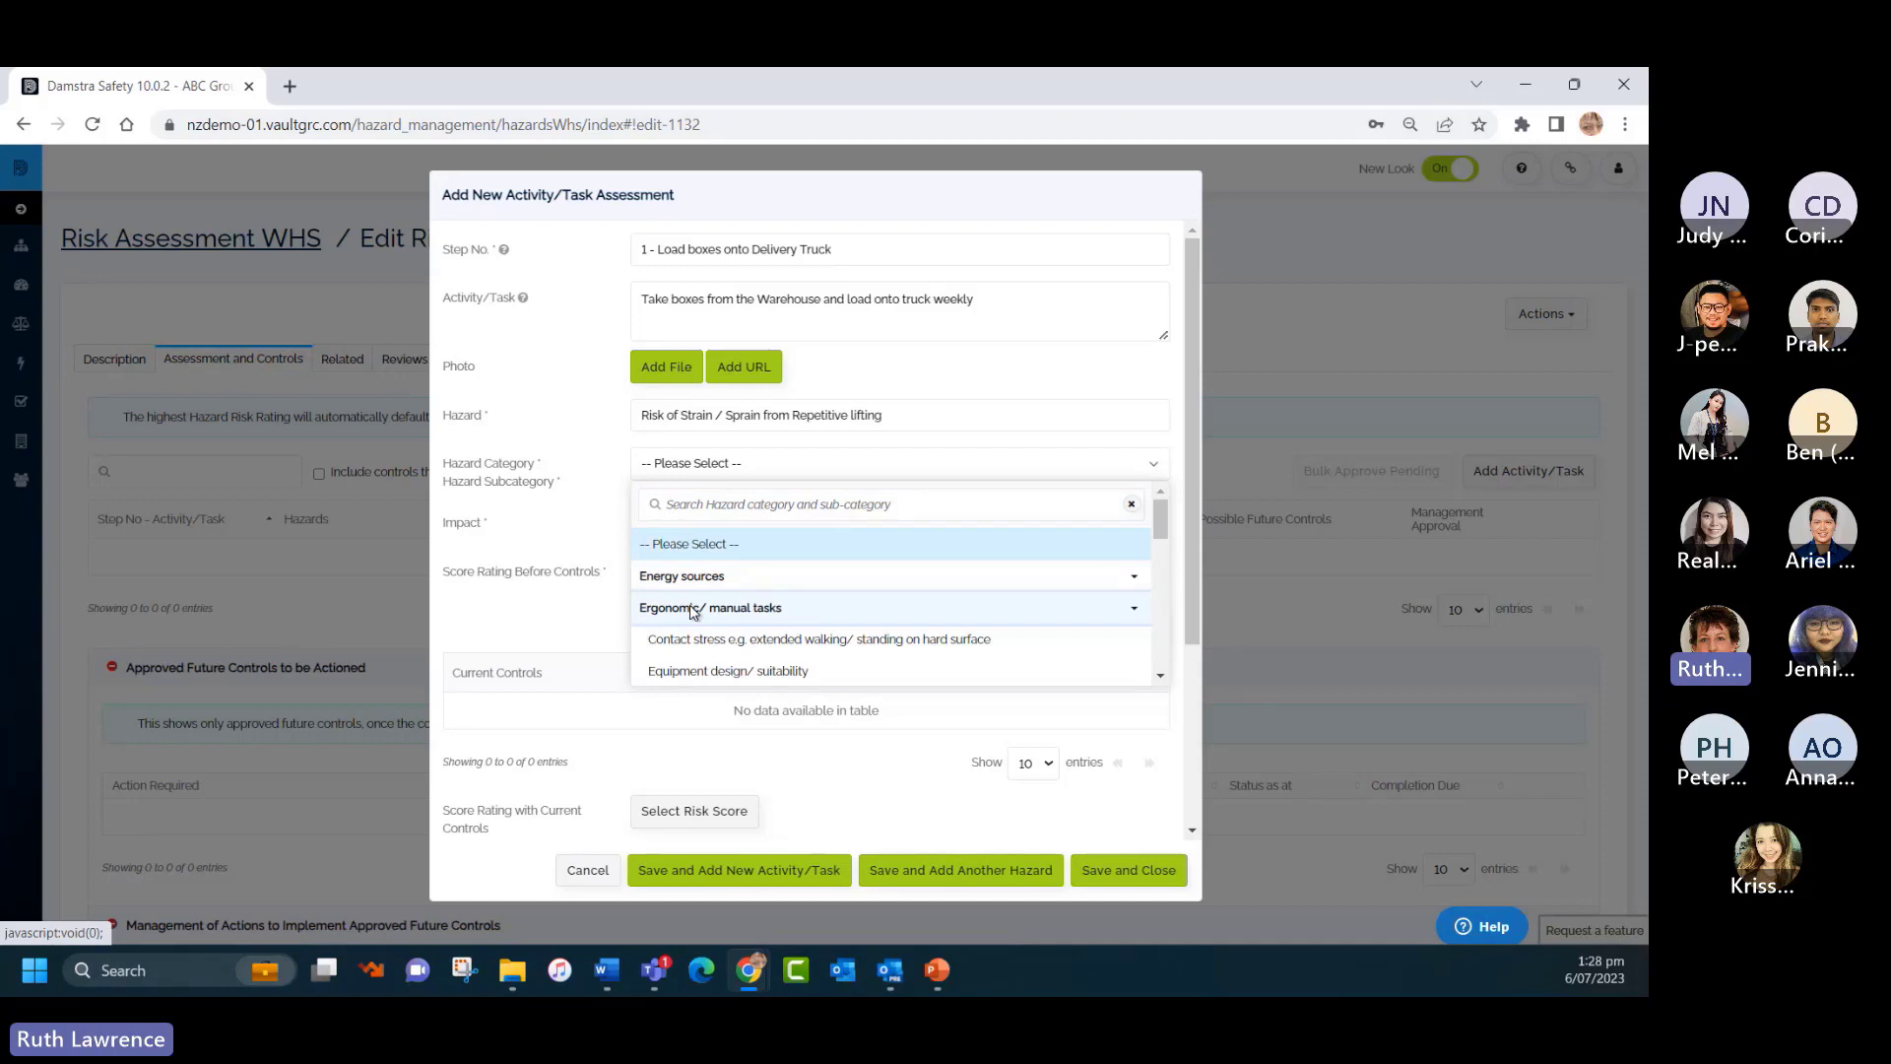
{"action": "scroll", "coordinate": [896, 621], "scroll_direction": "down", "scroll_amount": 1}
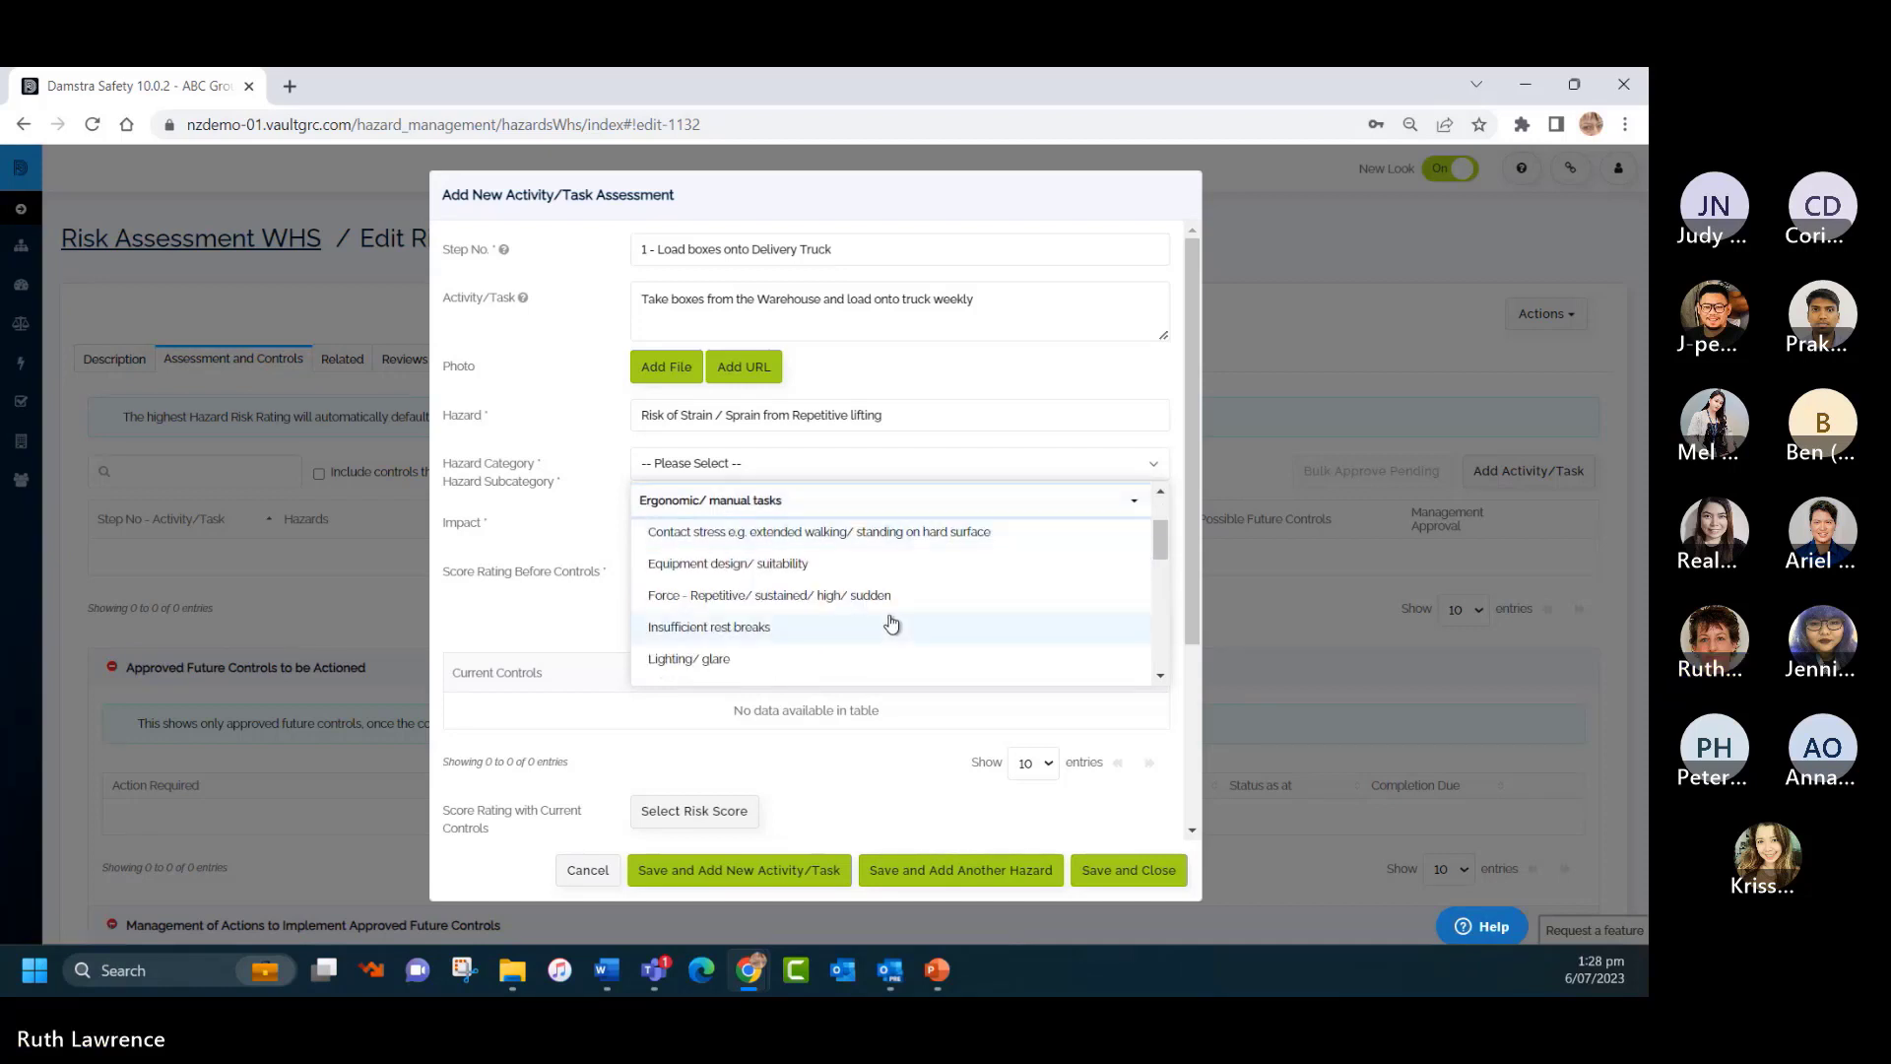
{"action": "scroll", "coordinate": [891, 623], "scroll_direction": "down", "scroll_amount": 1}
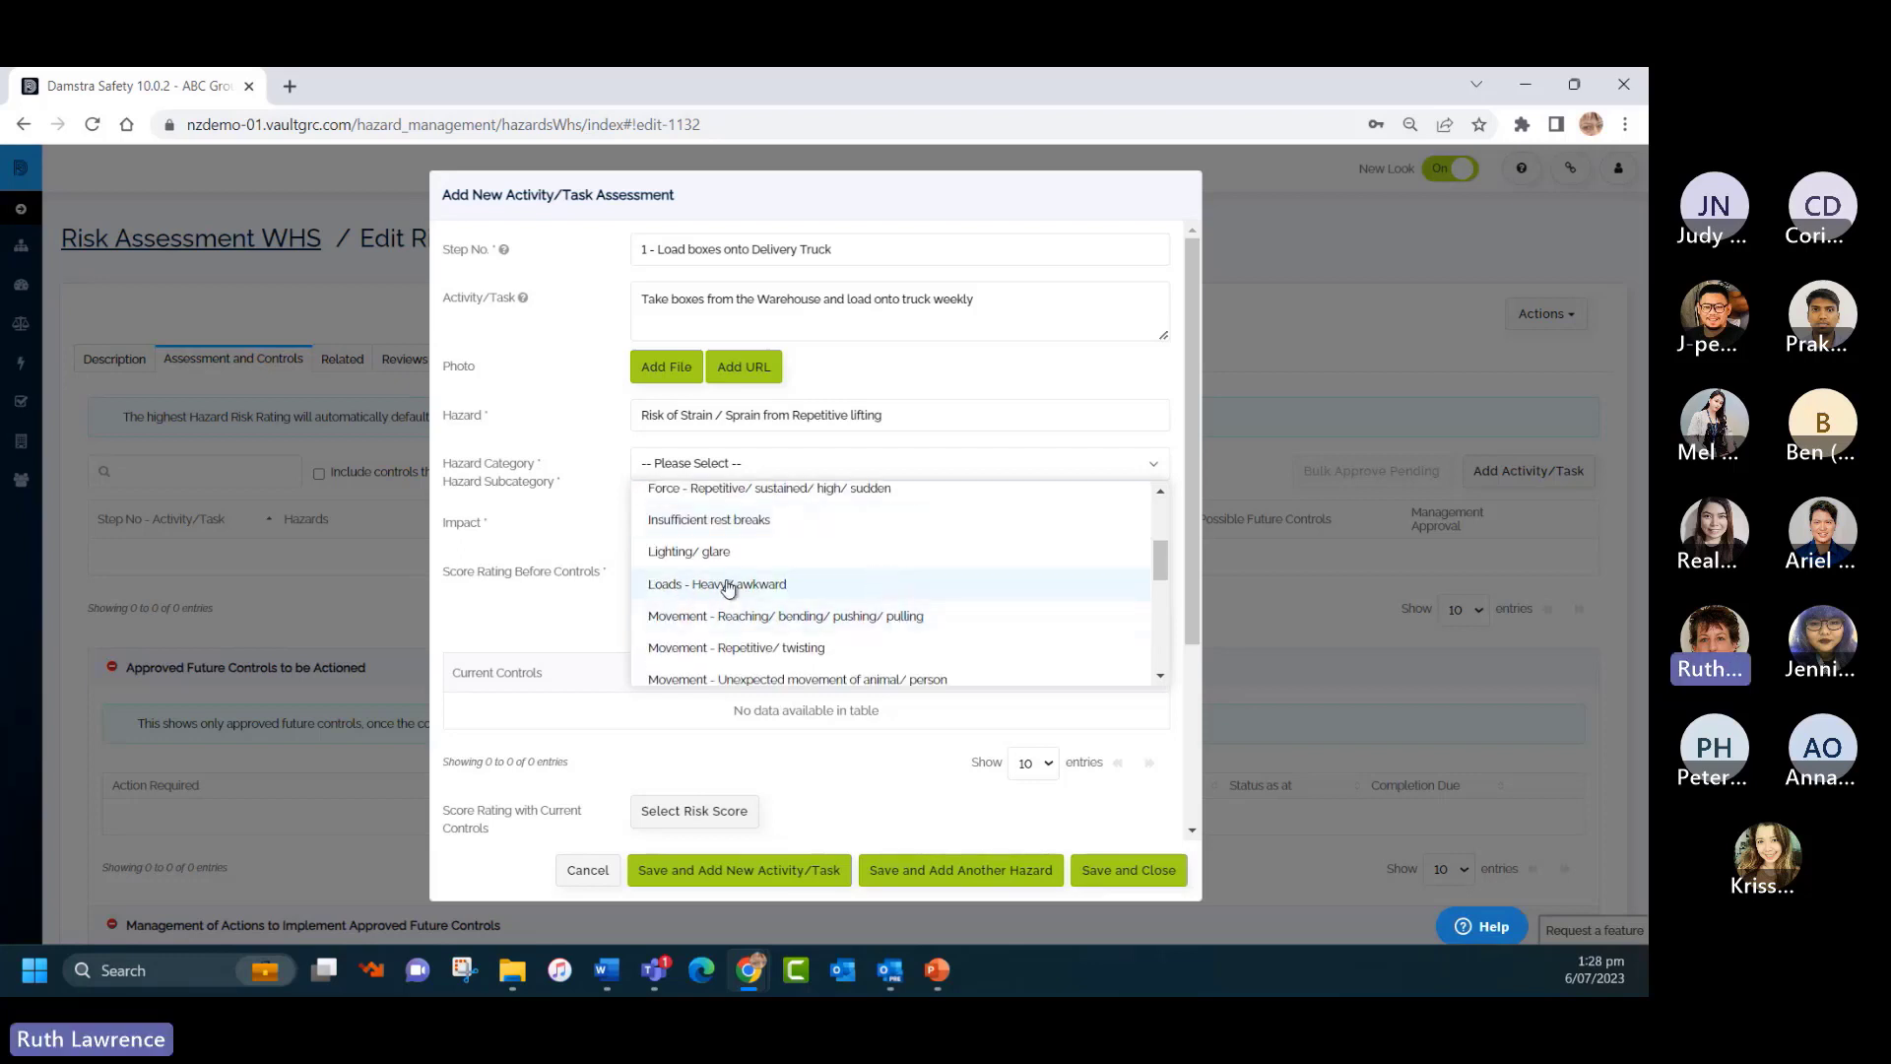
{"action": "left_click", "coordinate": [742, 648]}
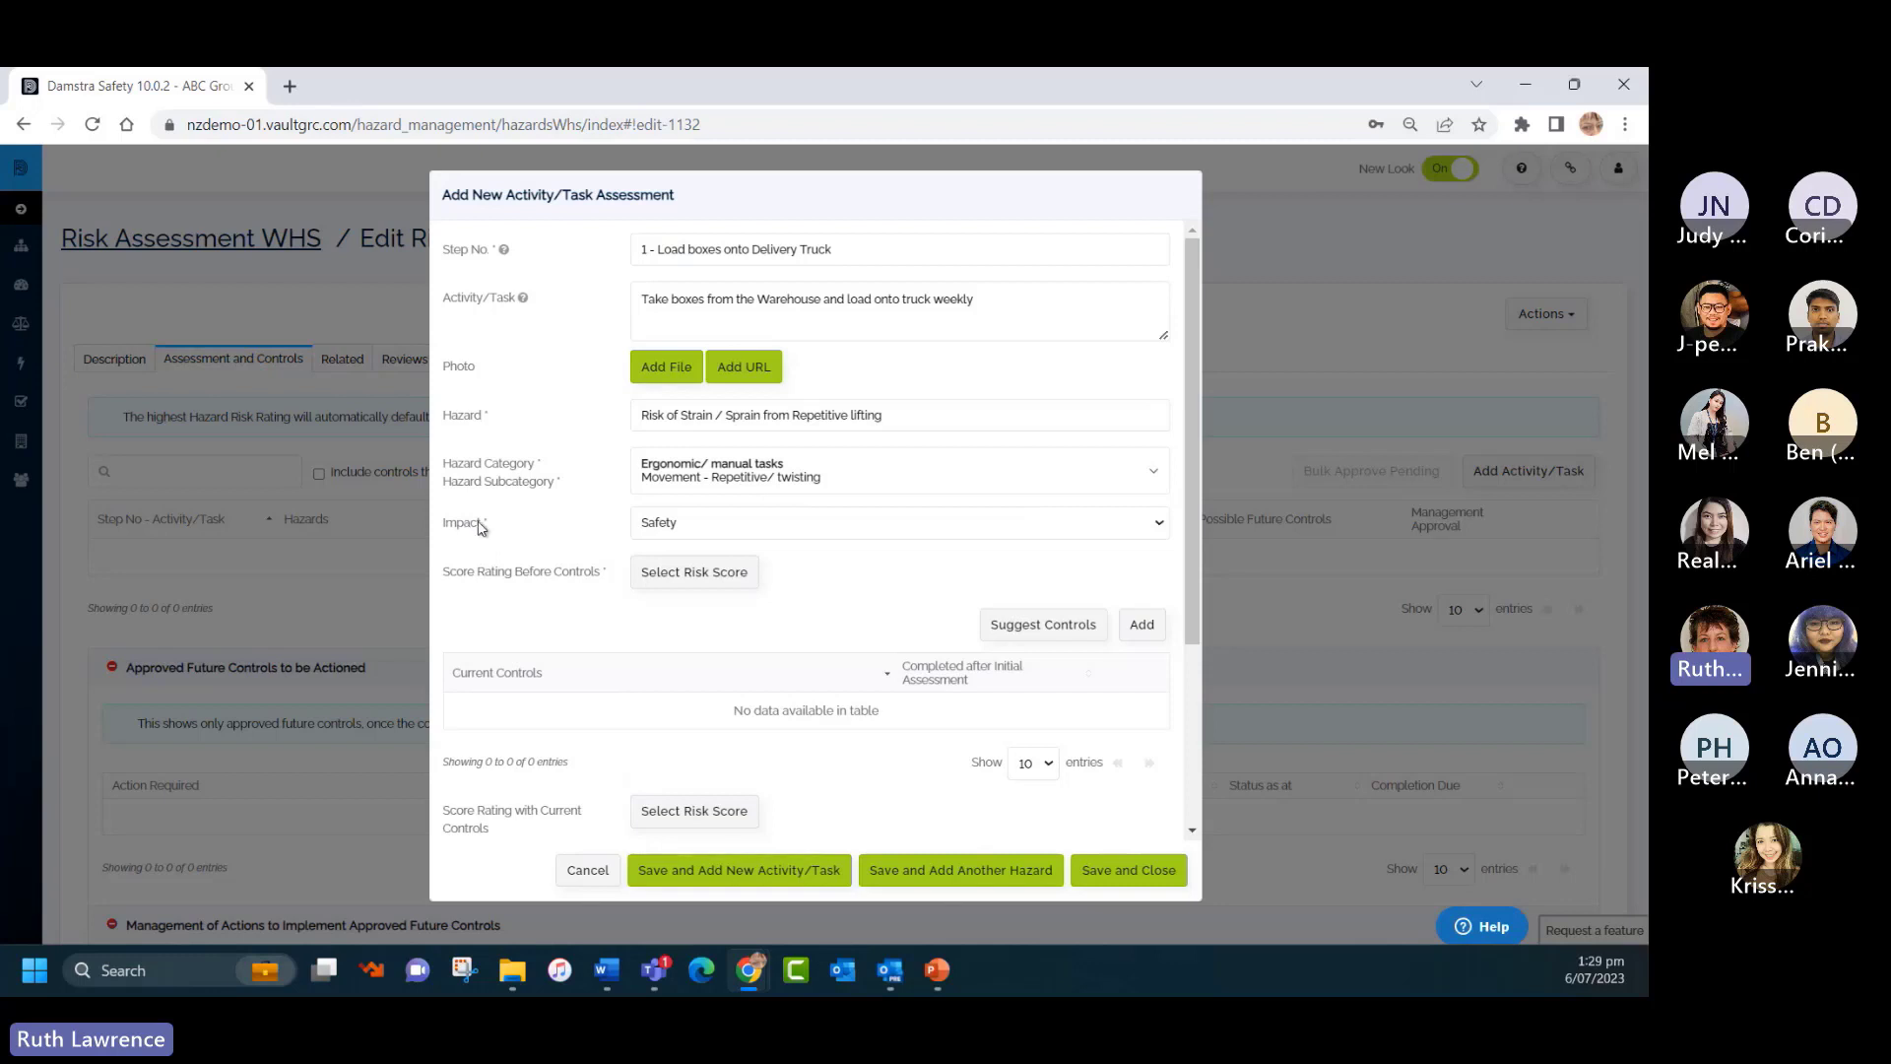
{"action": "left_click", "coordinate": [724, 527]}
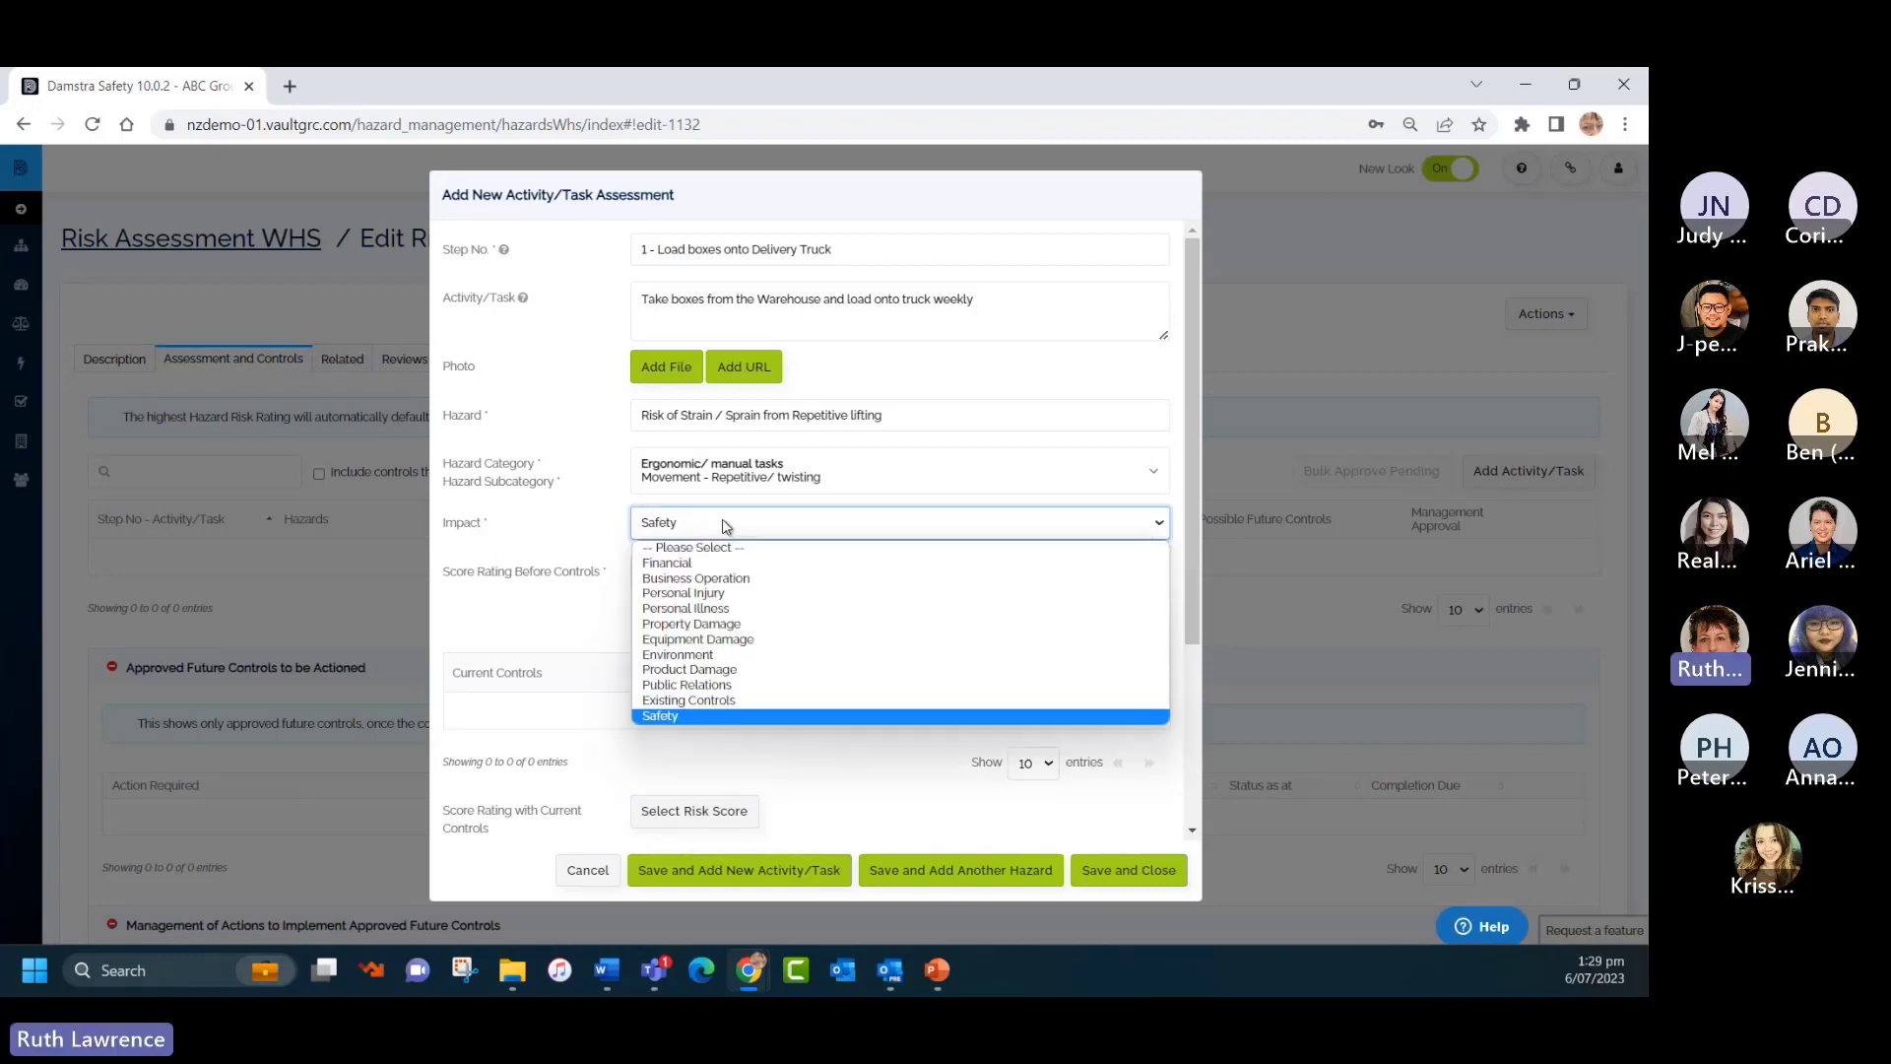
{"action": "left_click", "coordinate": [685, 720]}
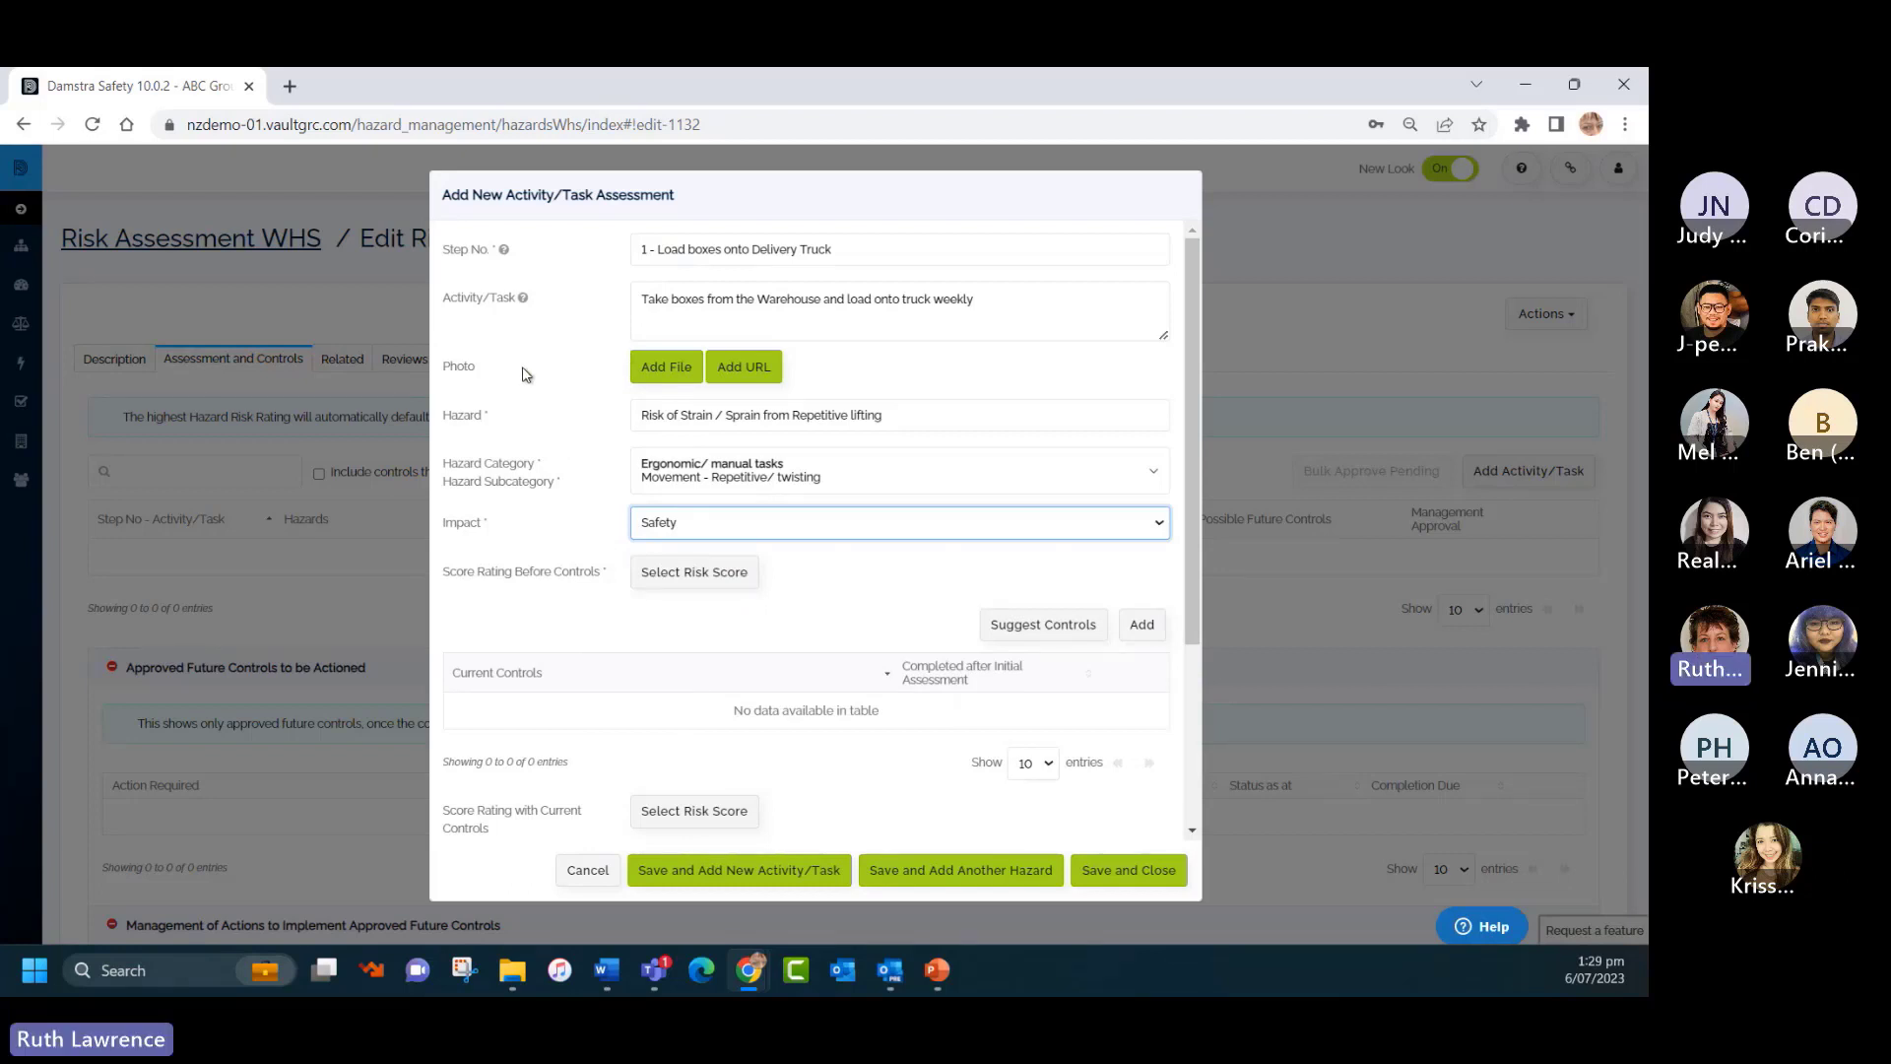
Set the score rating before controls to 12-High, using Likely likelihood and Serious consequence in the risk matrix.
{"action": "left_click", "coordinate": [709, 581]}
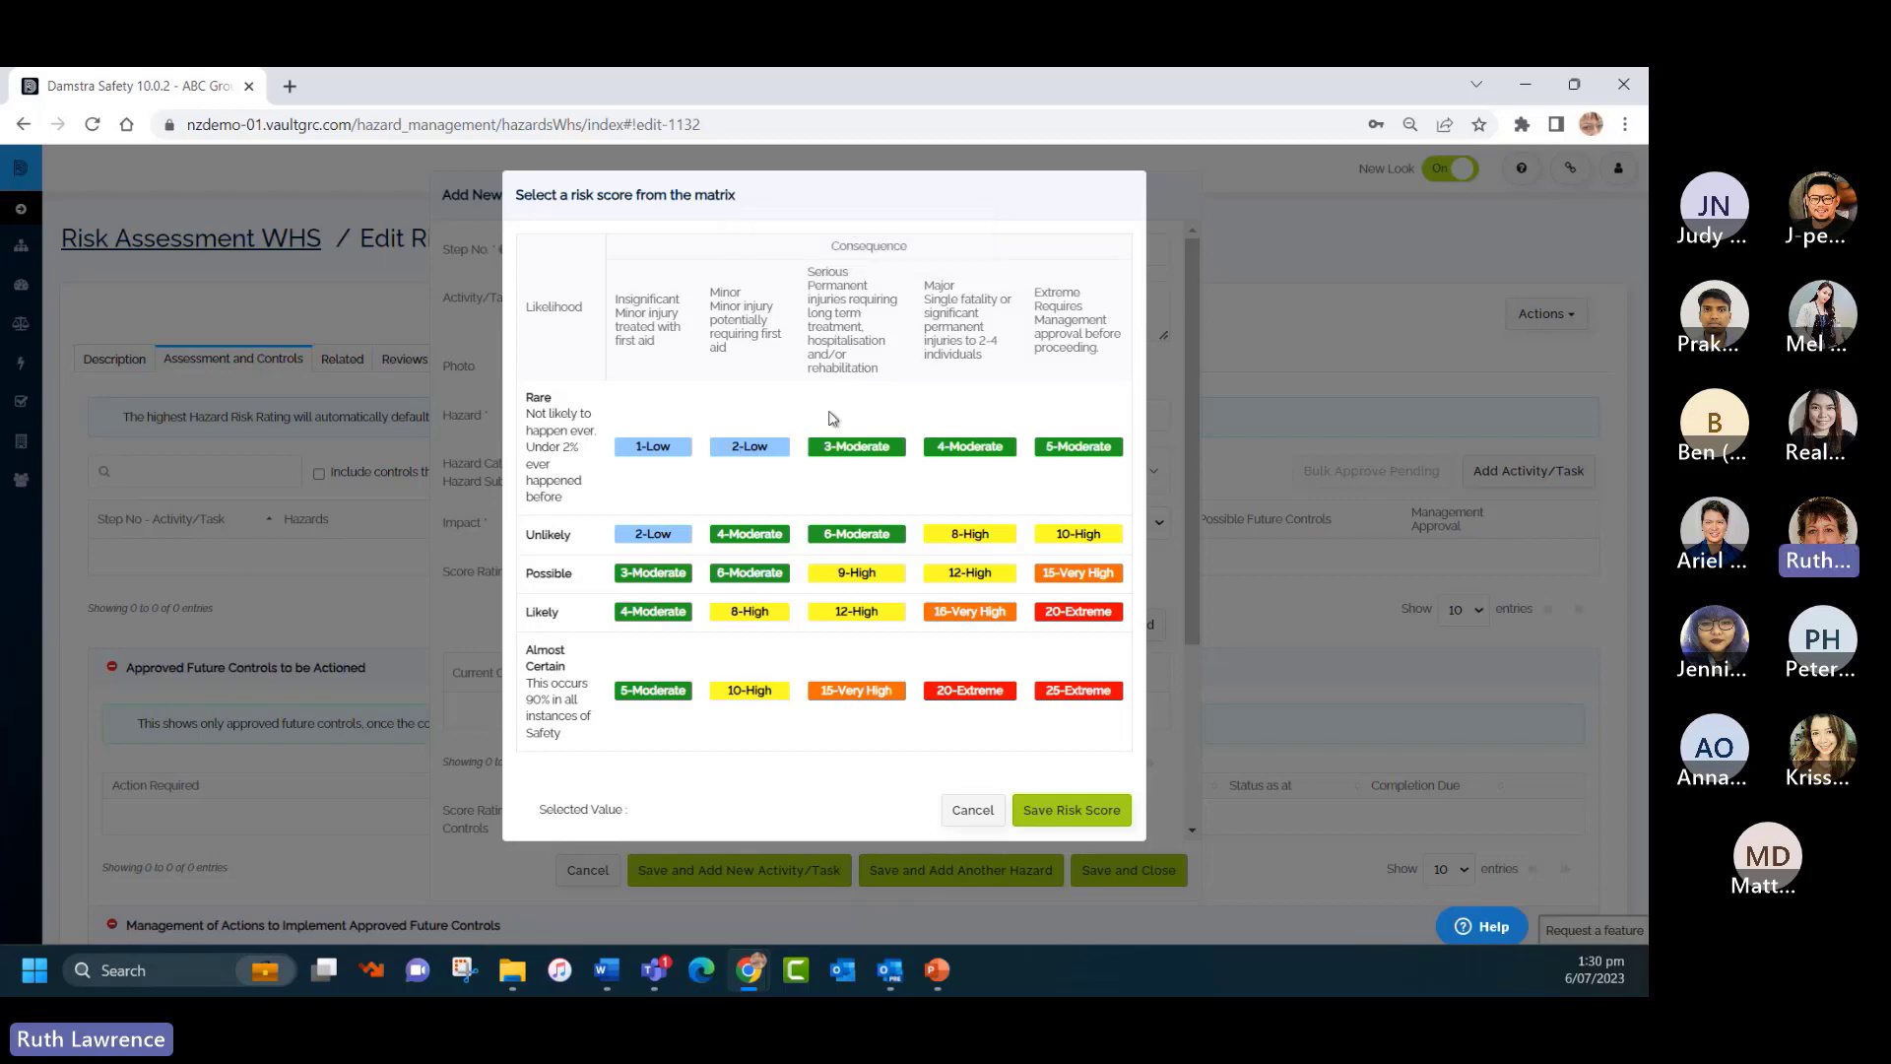
{"action": "left_click", "coordinate": [855, 613]}
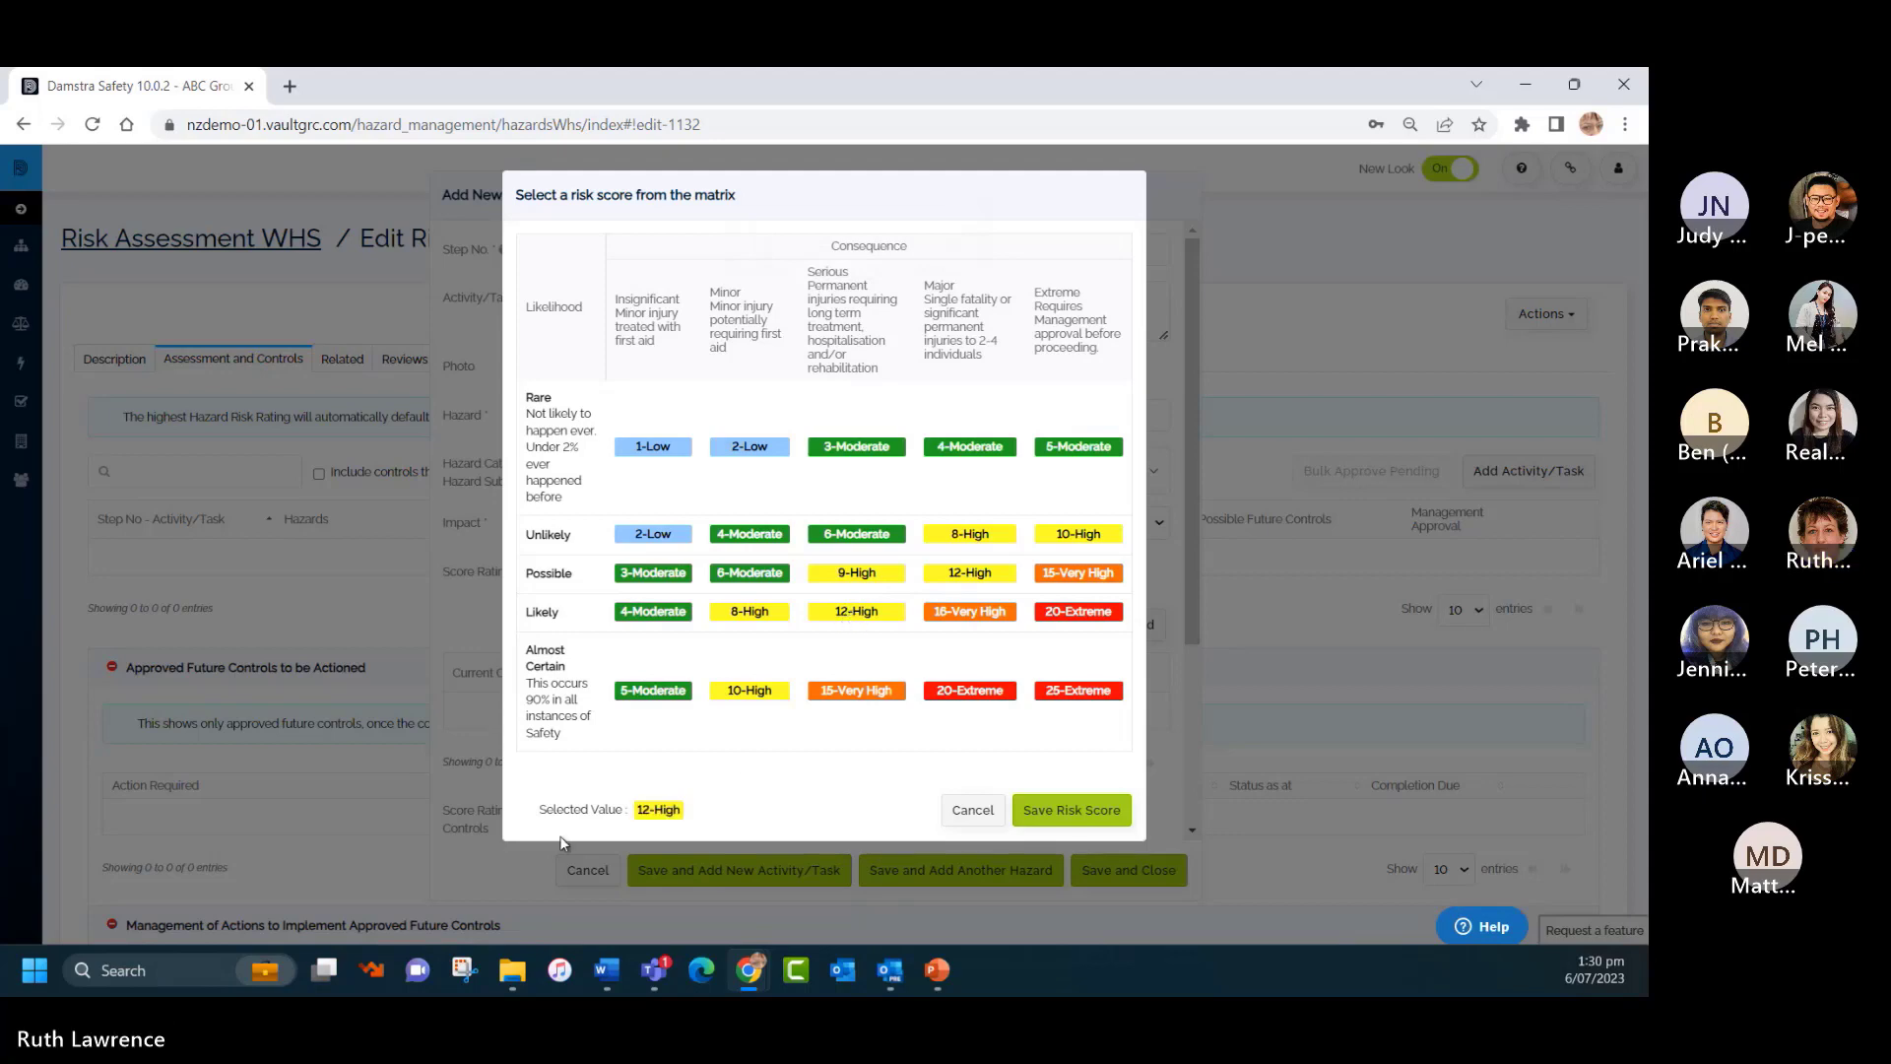
{"action": "left_click", "coordinate": [1065, 811]}
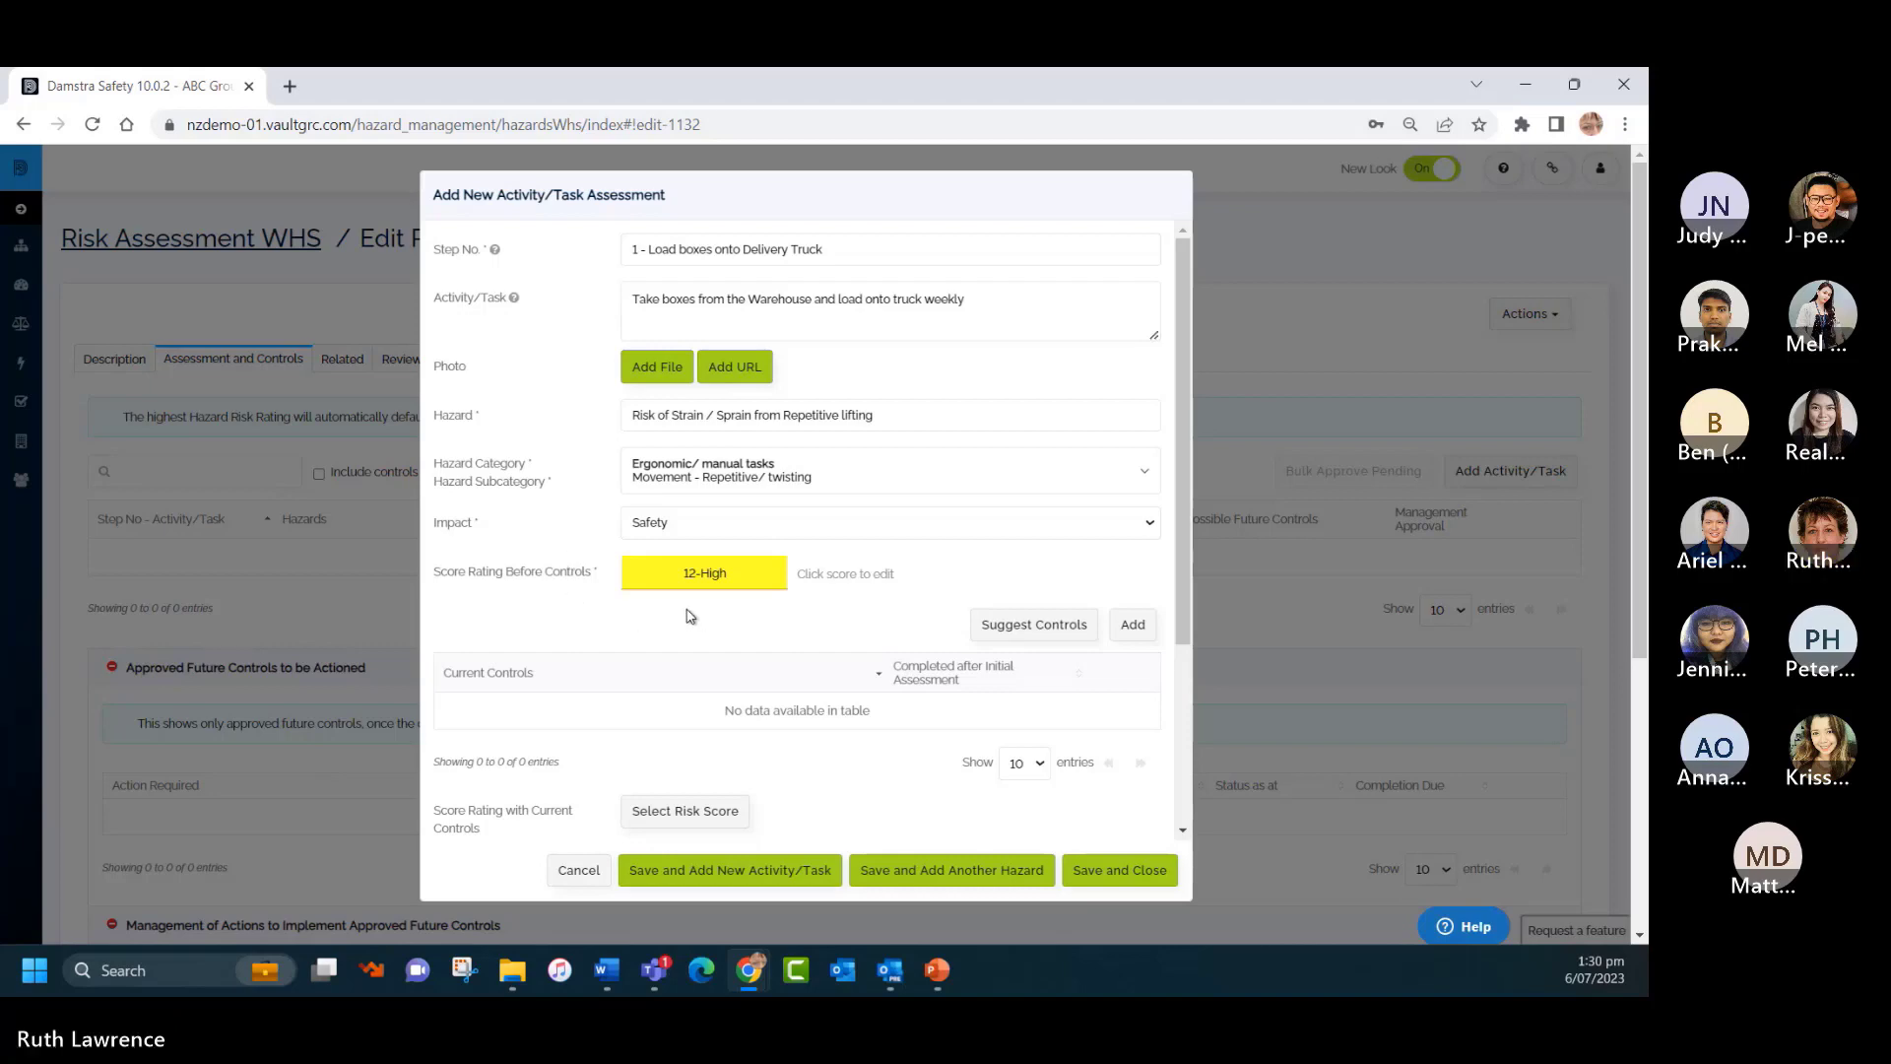
Add the current control "Two person lift for boxes over 20kg" with control type Administrative and save it.
{"action": "scroll", "coordinate": [691, 616], "scroll_direction": "down", "scroll_amount": 1}
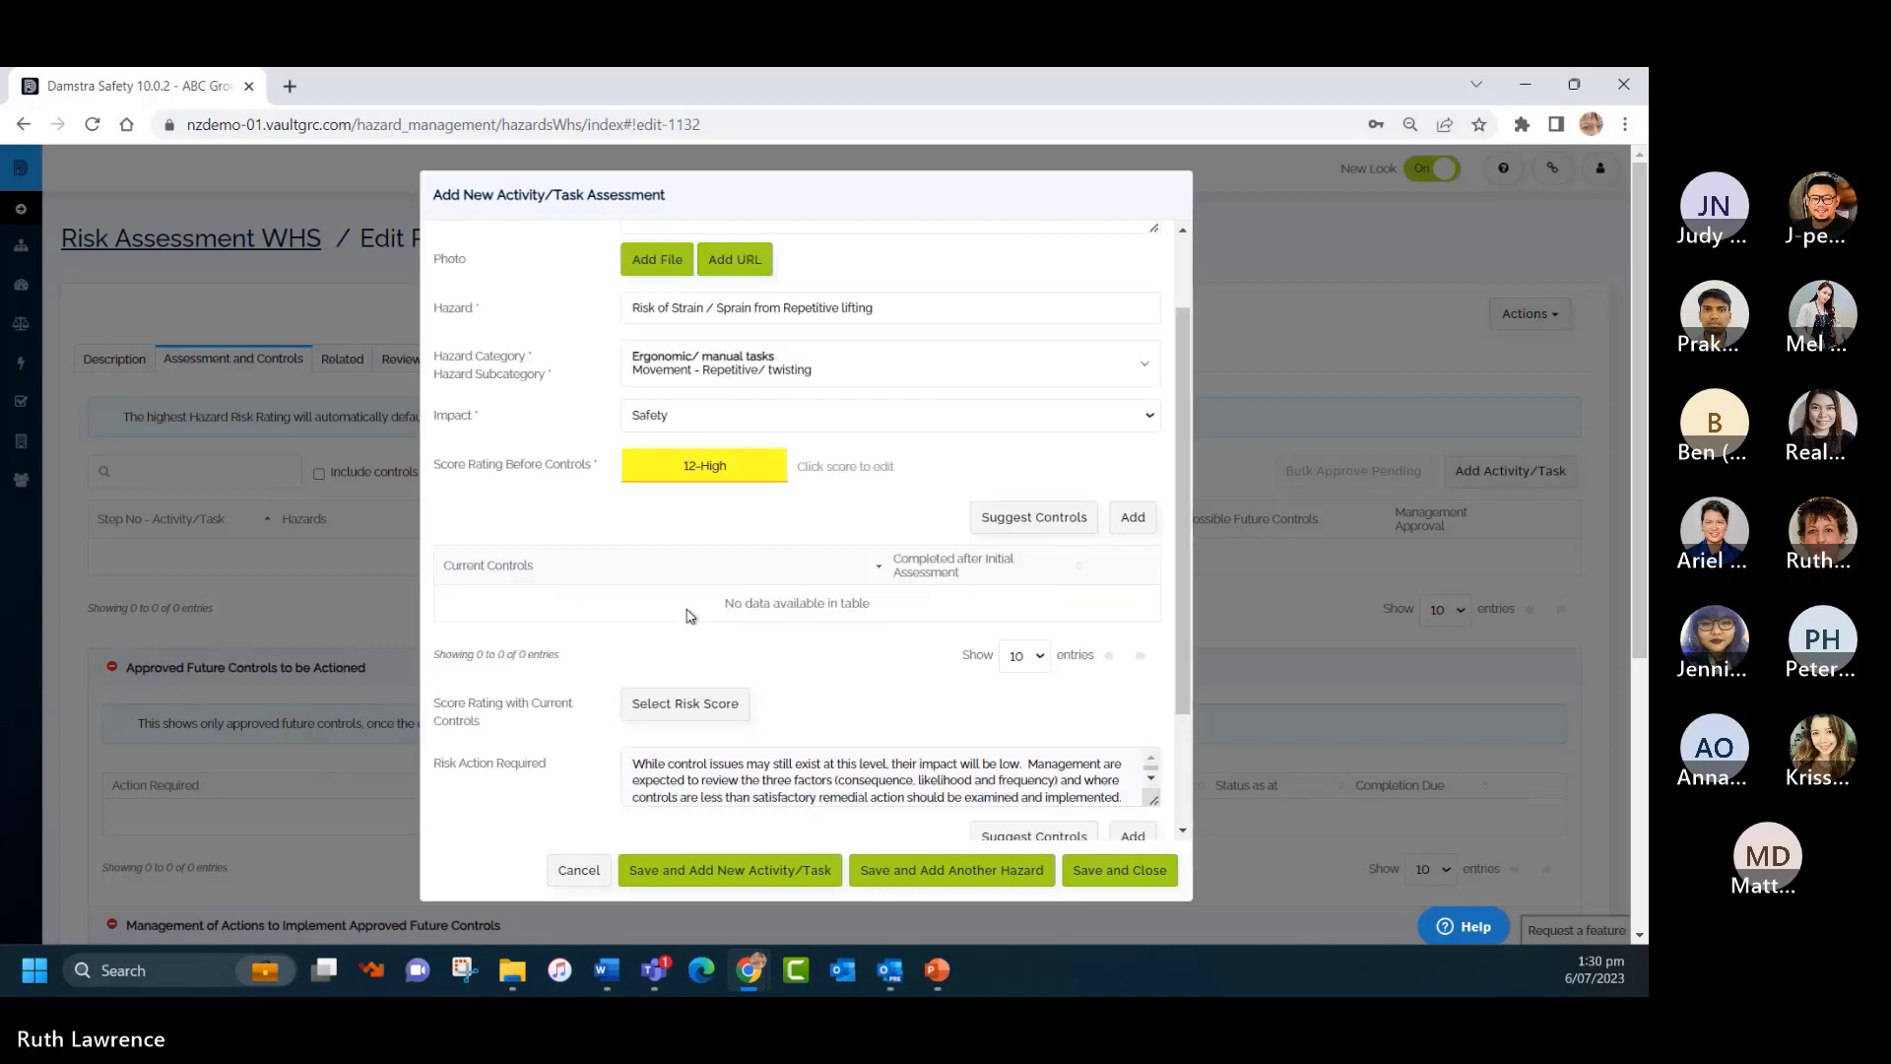
{"action": "left_click", "coordinate": [1134, 517]}
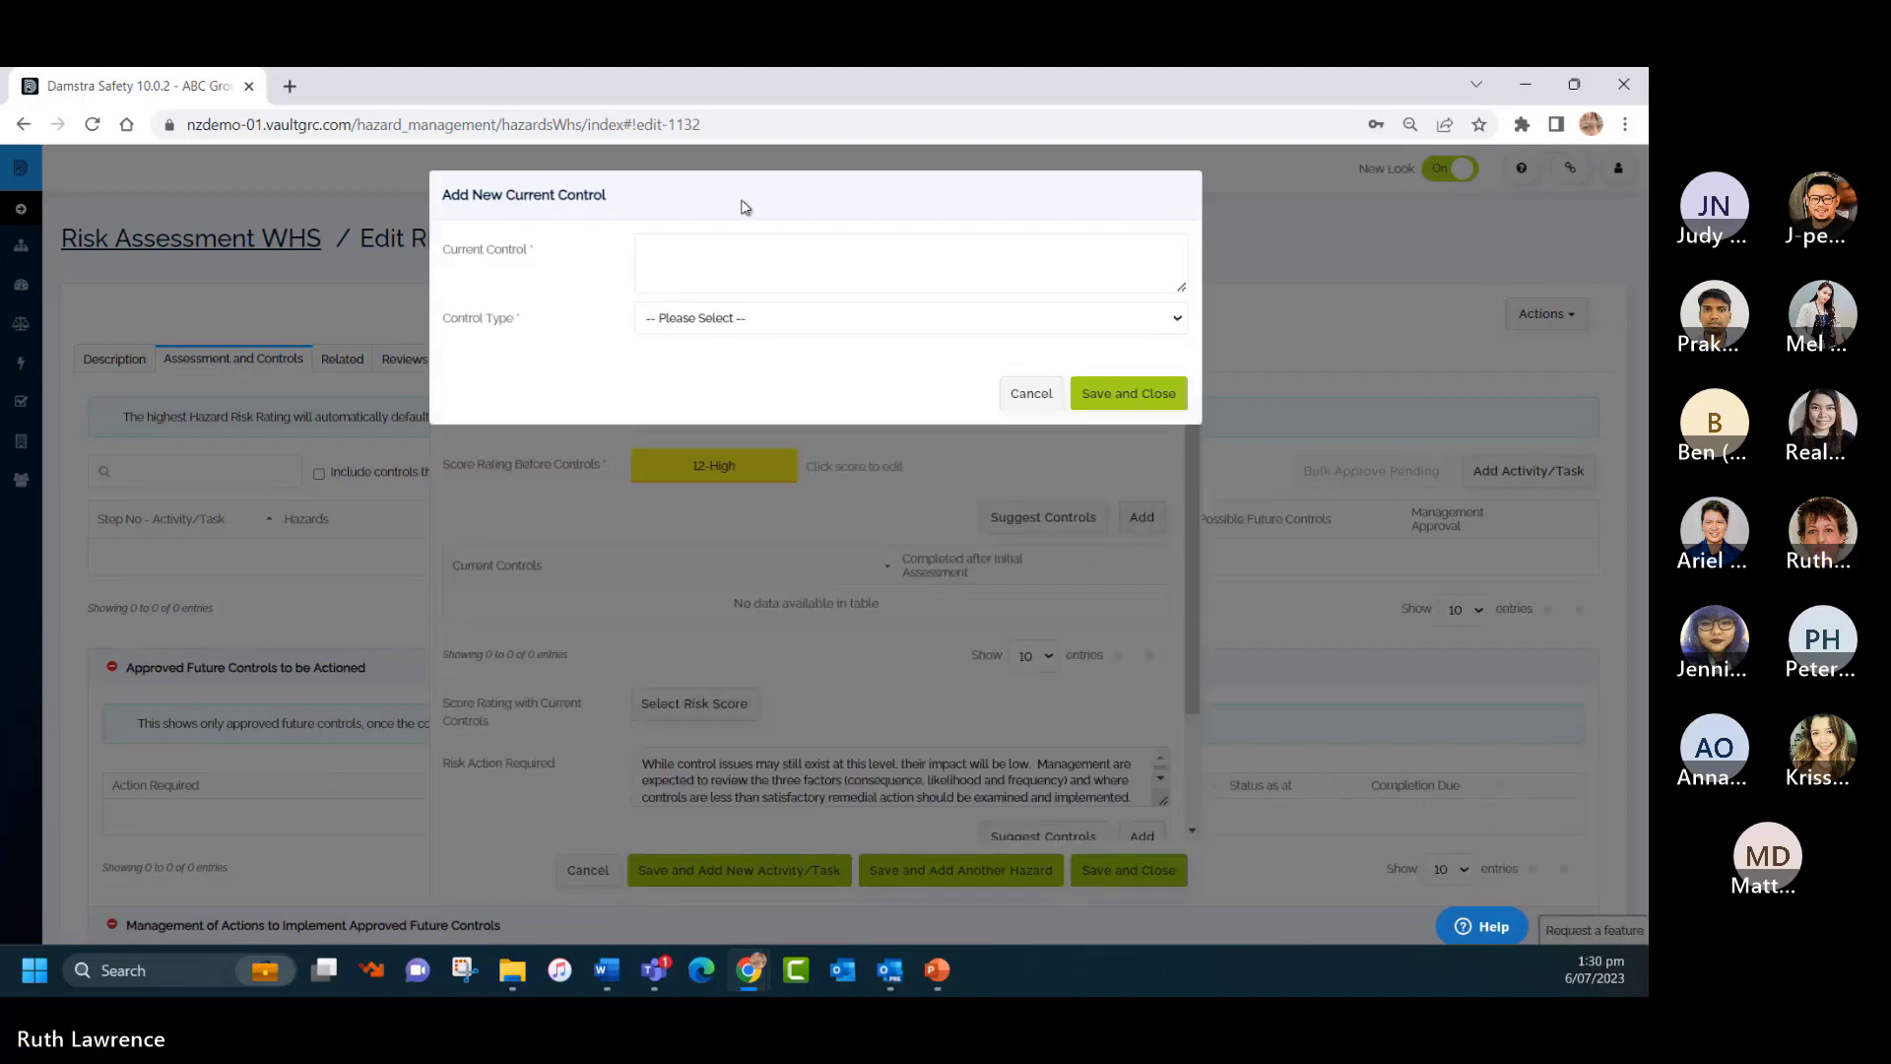
{"action": "left_click", "coordinate": [685, 244]}
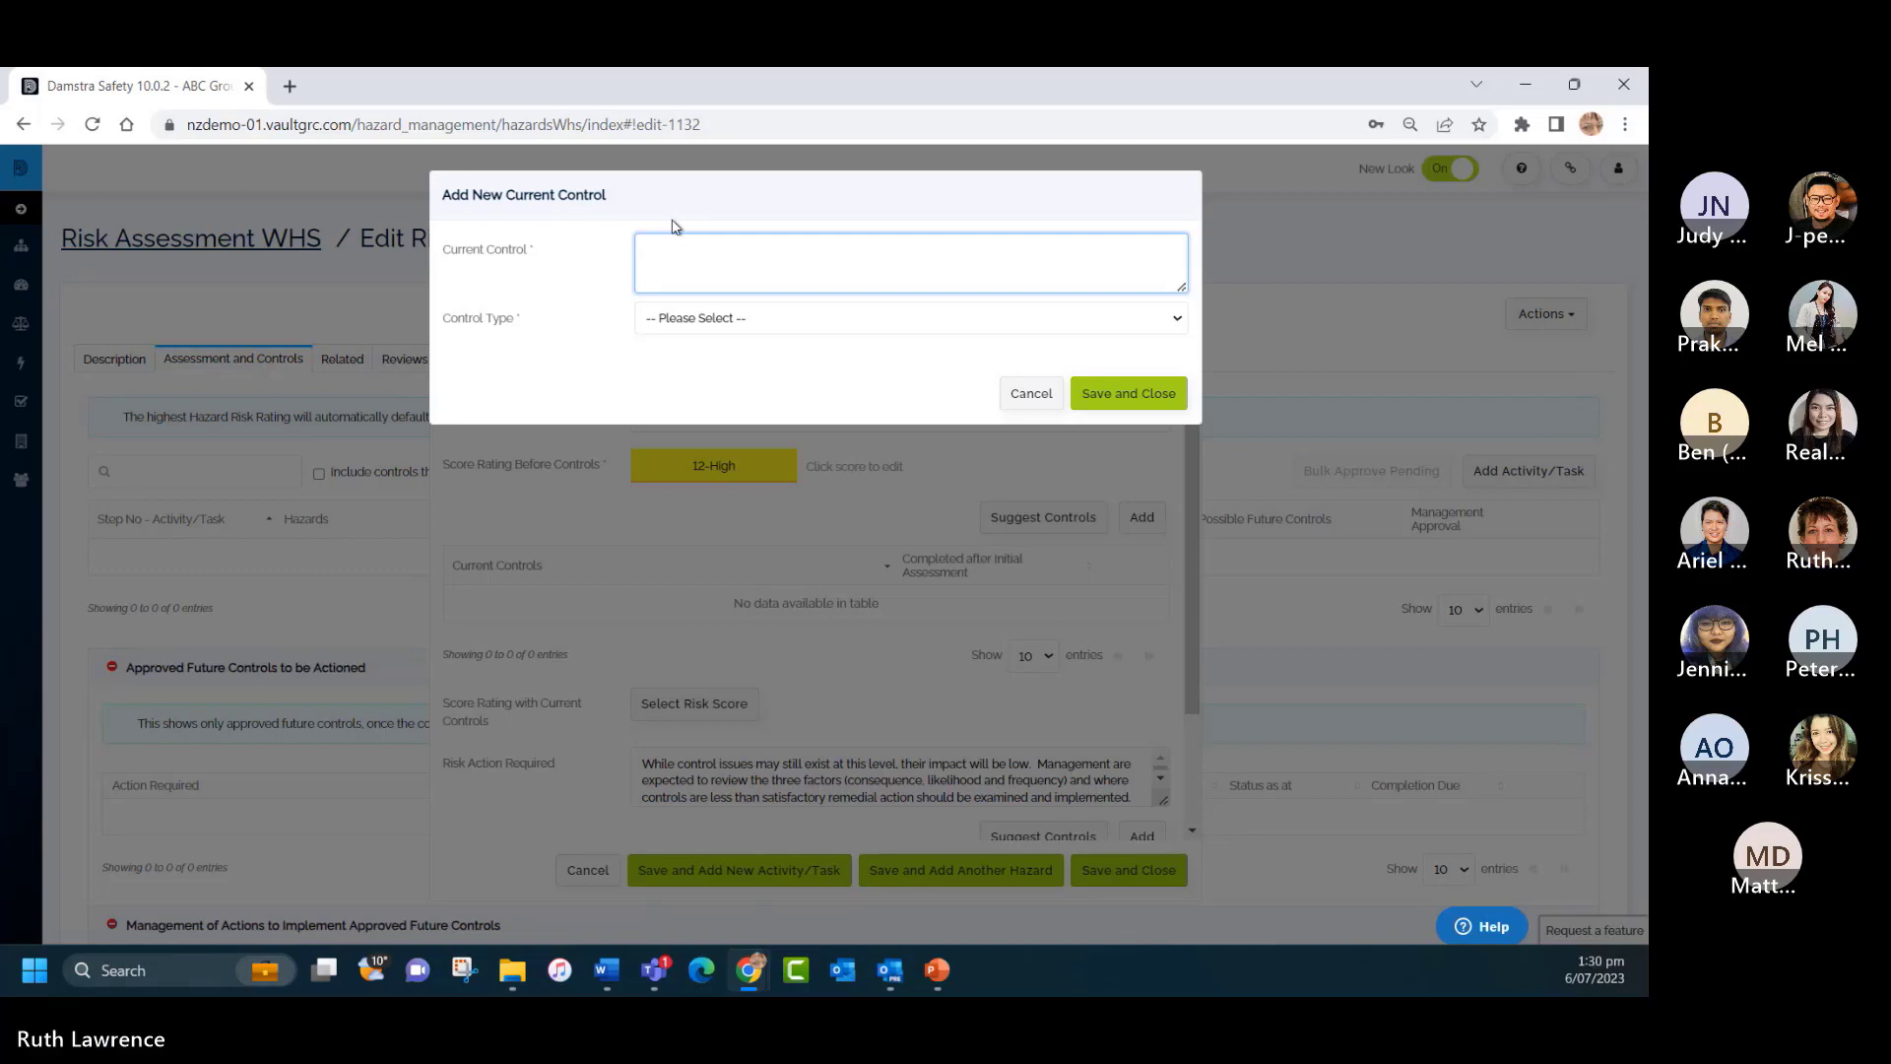
{"action": "type", "text": "Two person "}
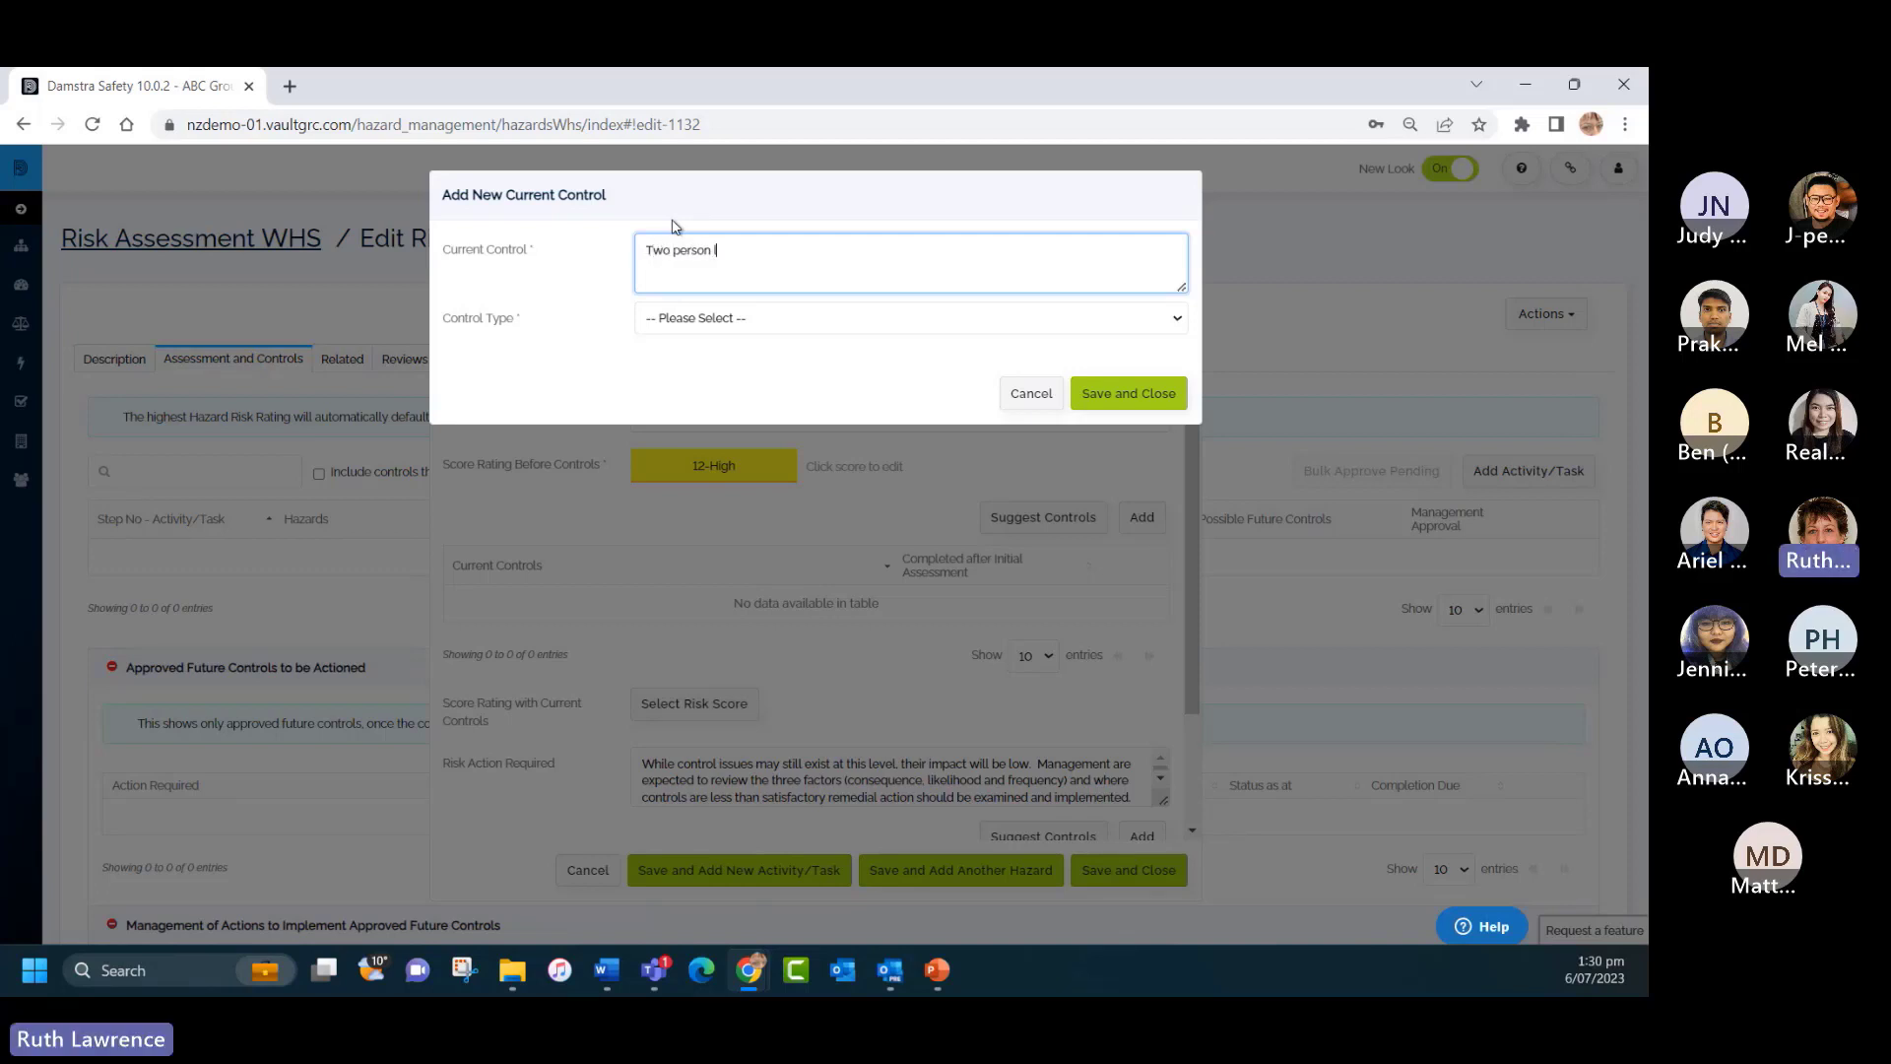
{"action": "type", "text": "lift for boxes over 20k"}
{"action": "type", "text": "g"}
{"action": "left_click", "coordinate": [686, 325]}
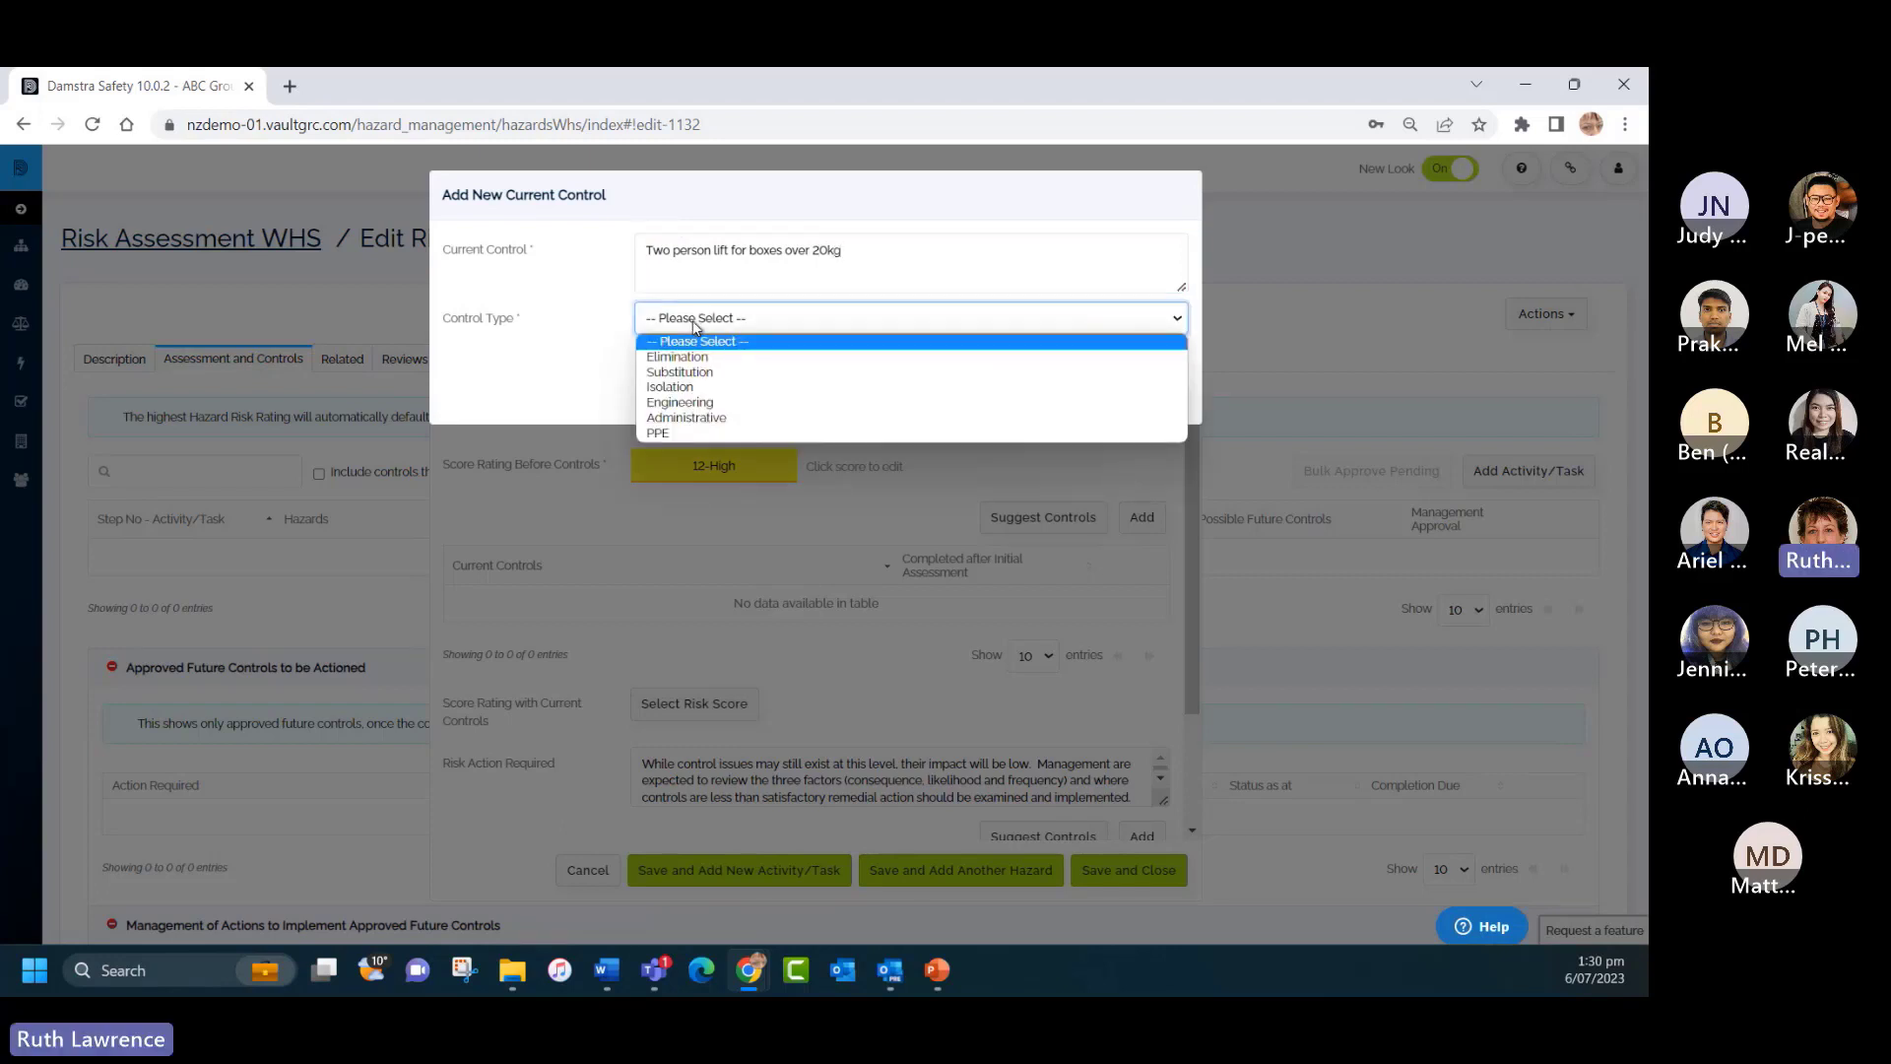
{"action": "left_click", "coordinate": [687, 328]}
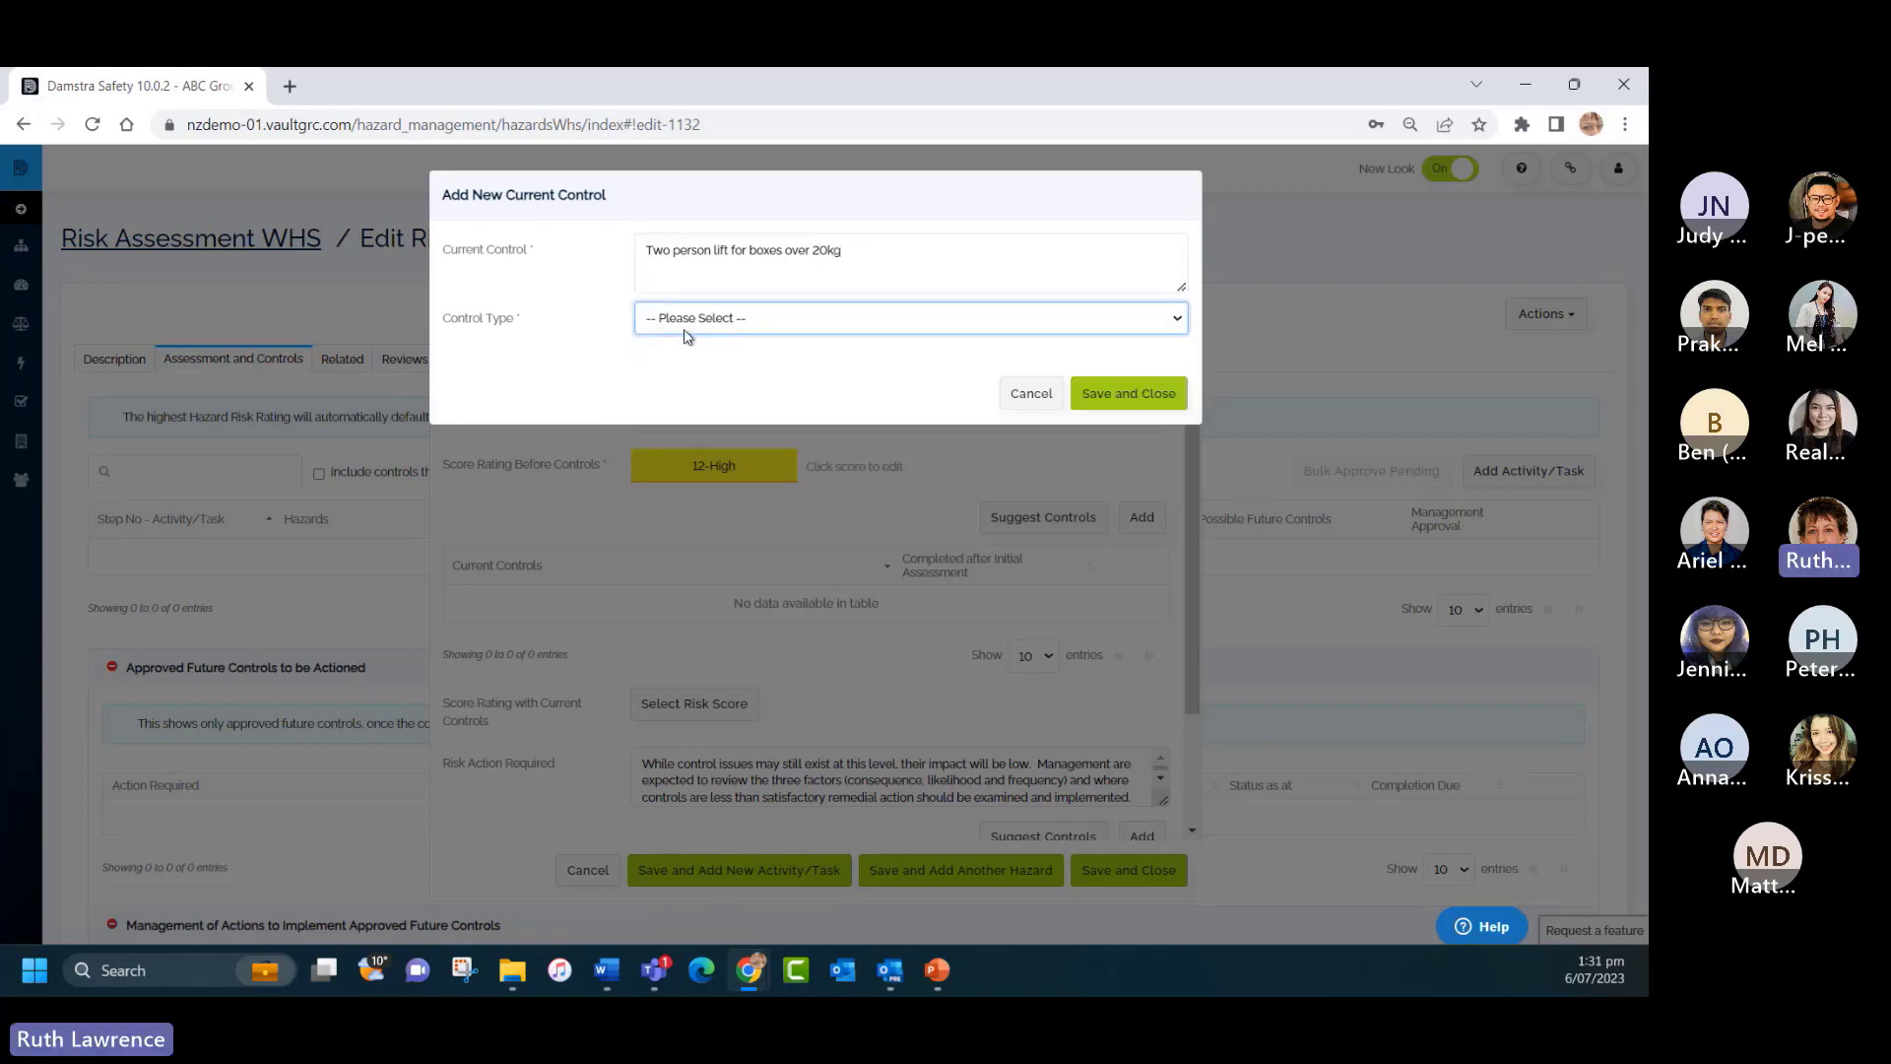
{"action": "left_click", "coordinate": [687, 328]}
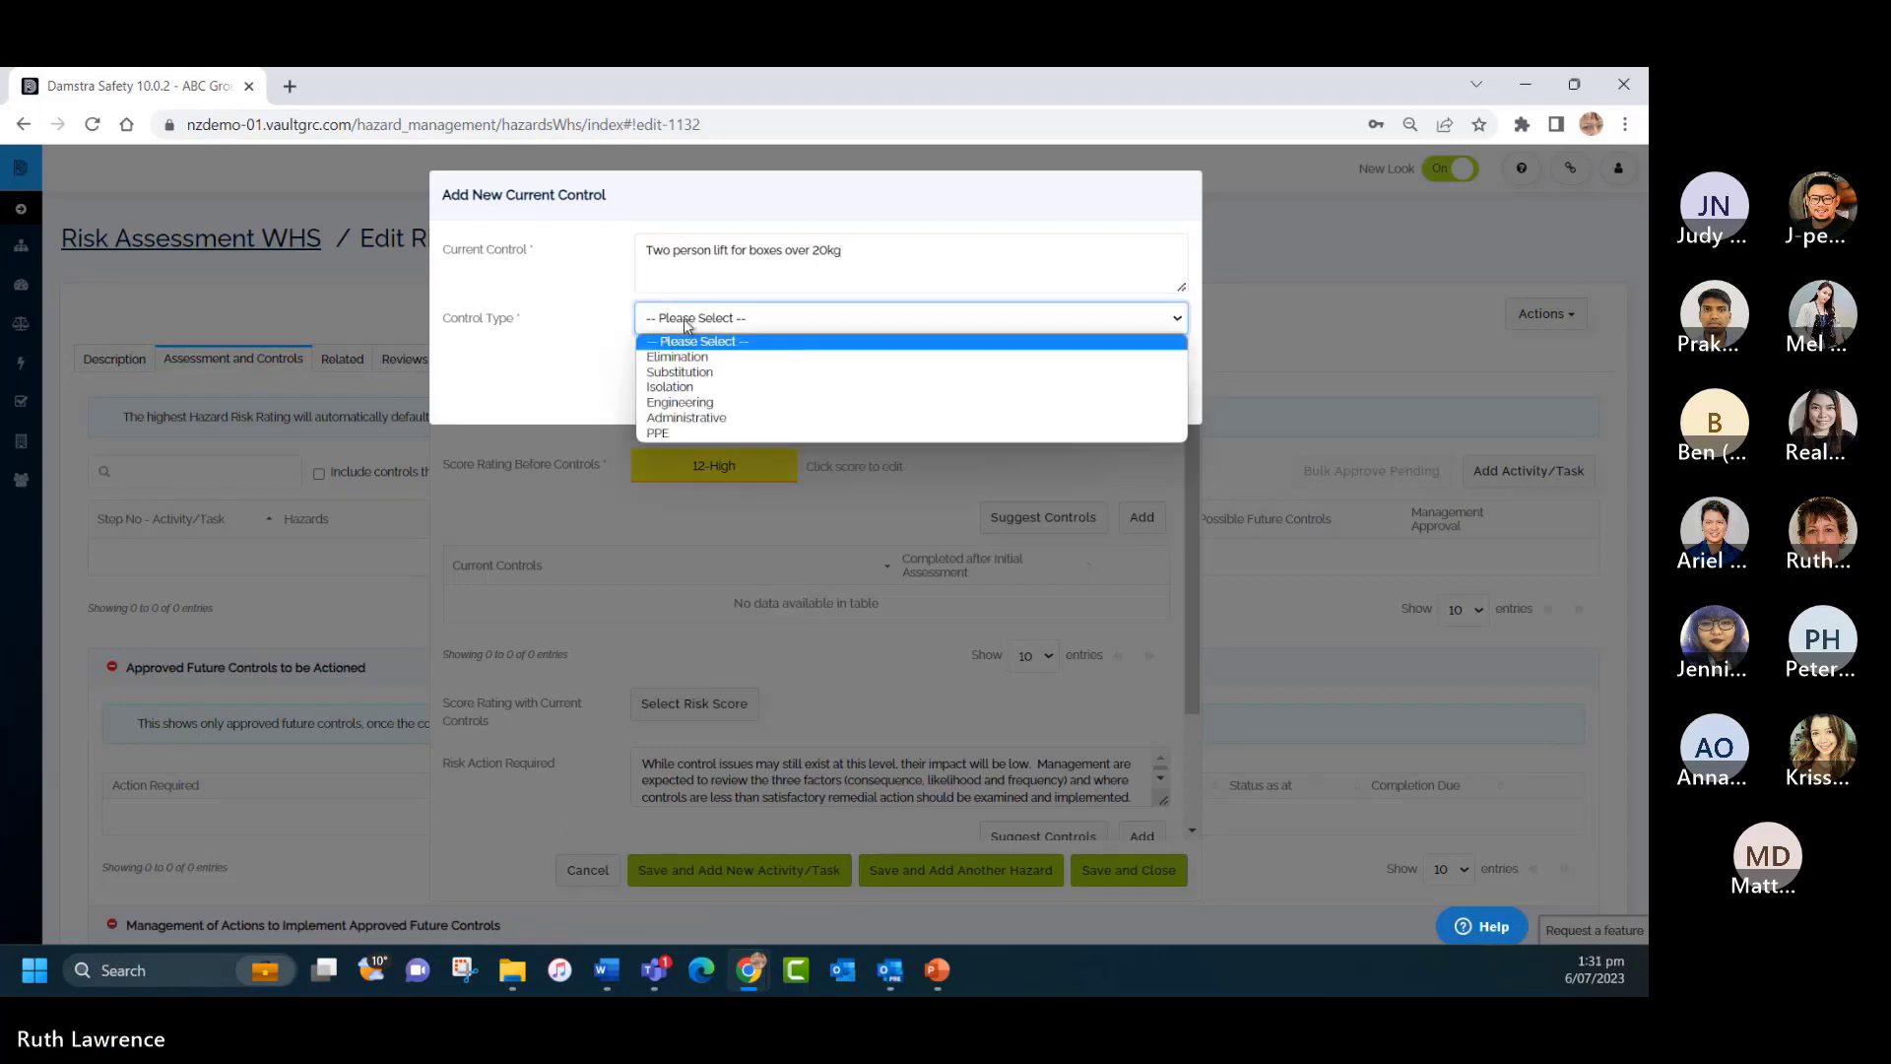
{"action": "left_click", "coordinate": [701, 418]}
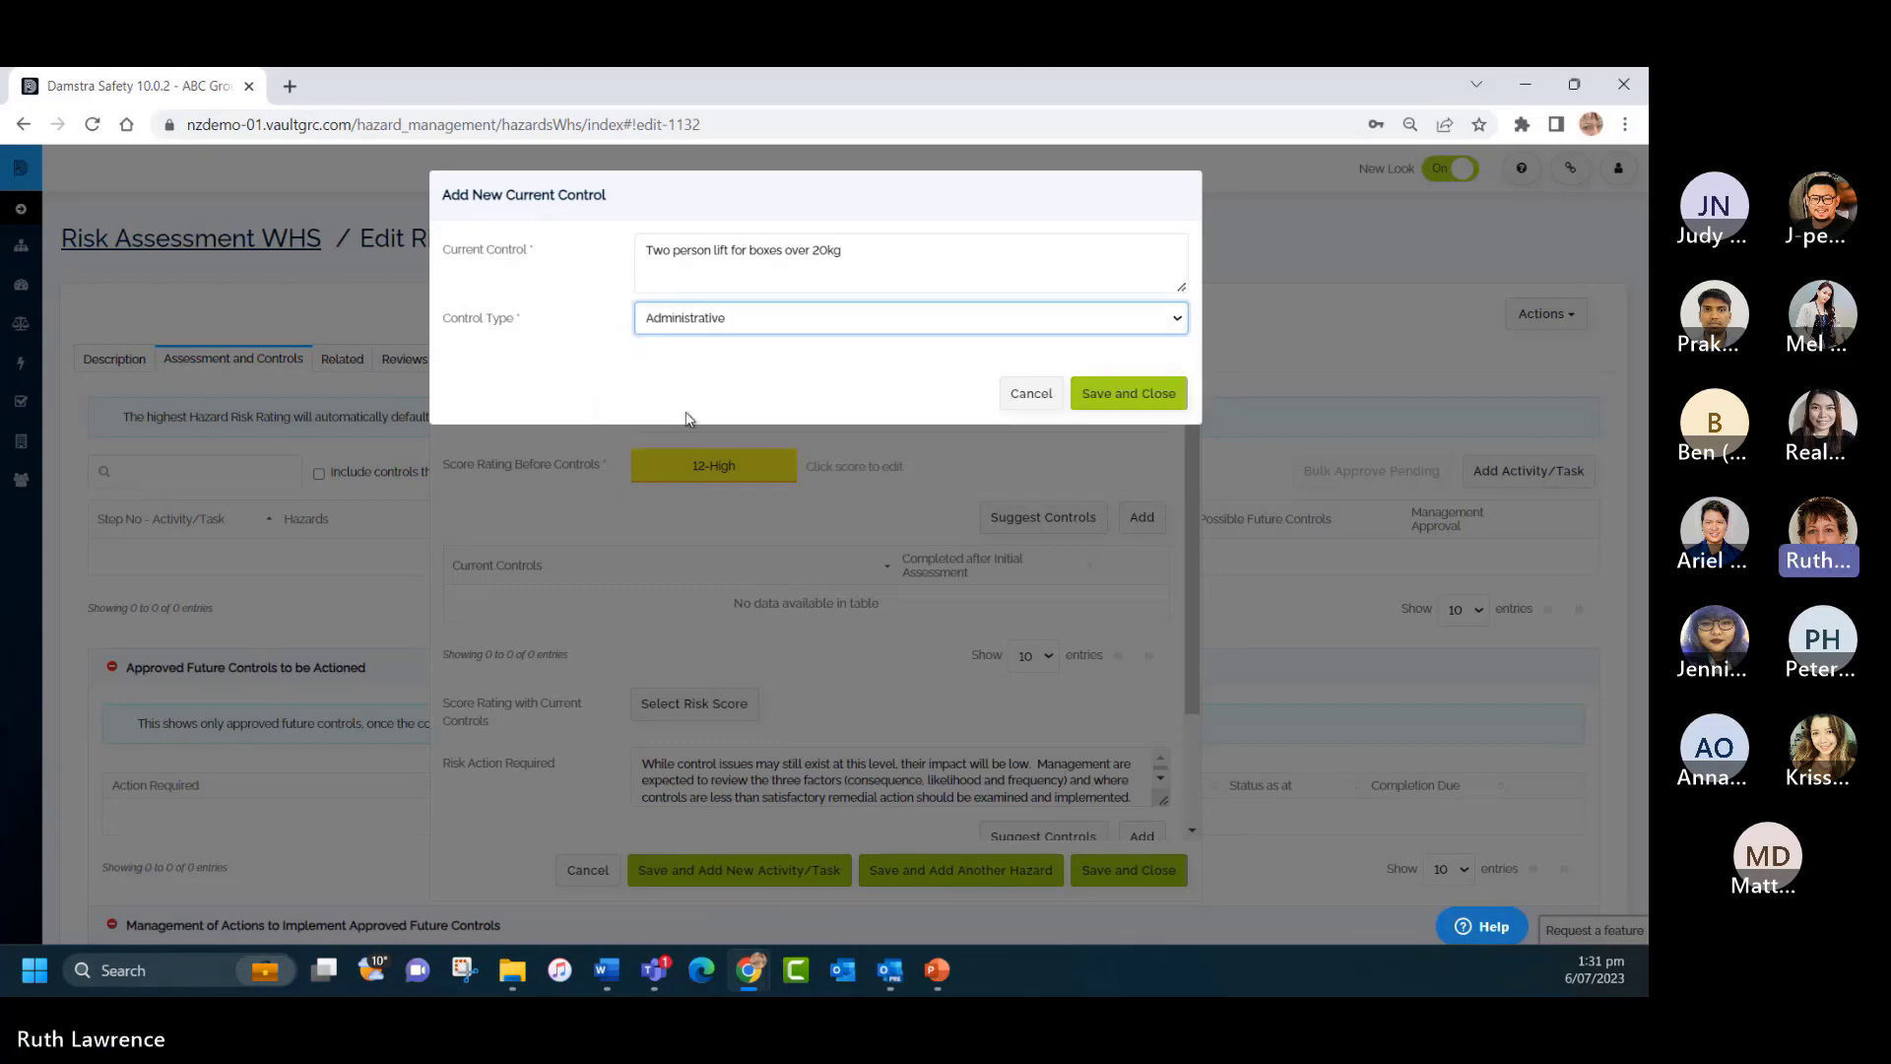
{"action": "left_click", "coordinate": [1133, 395]}
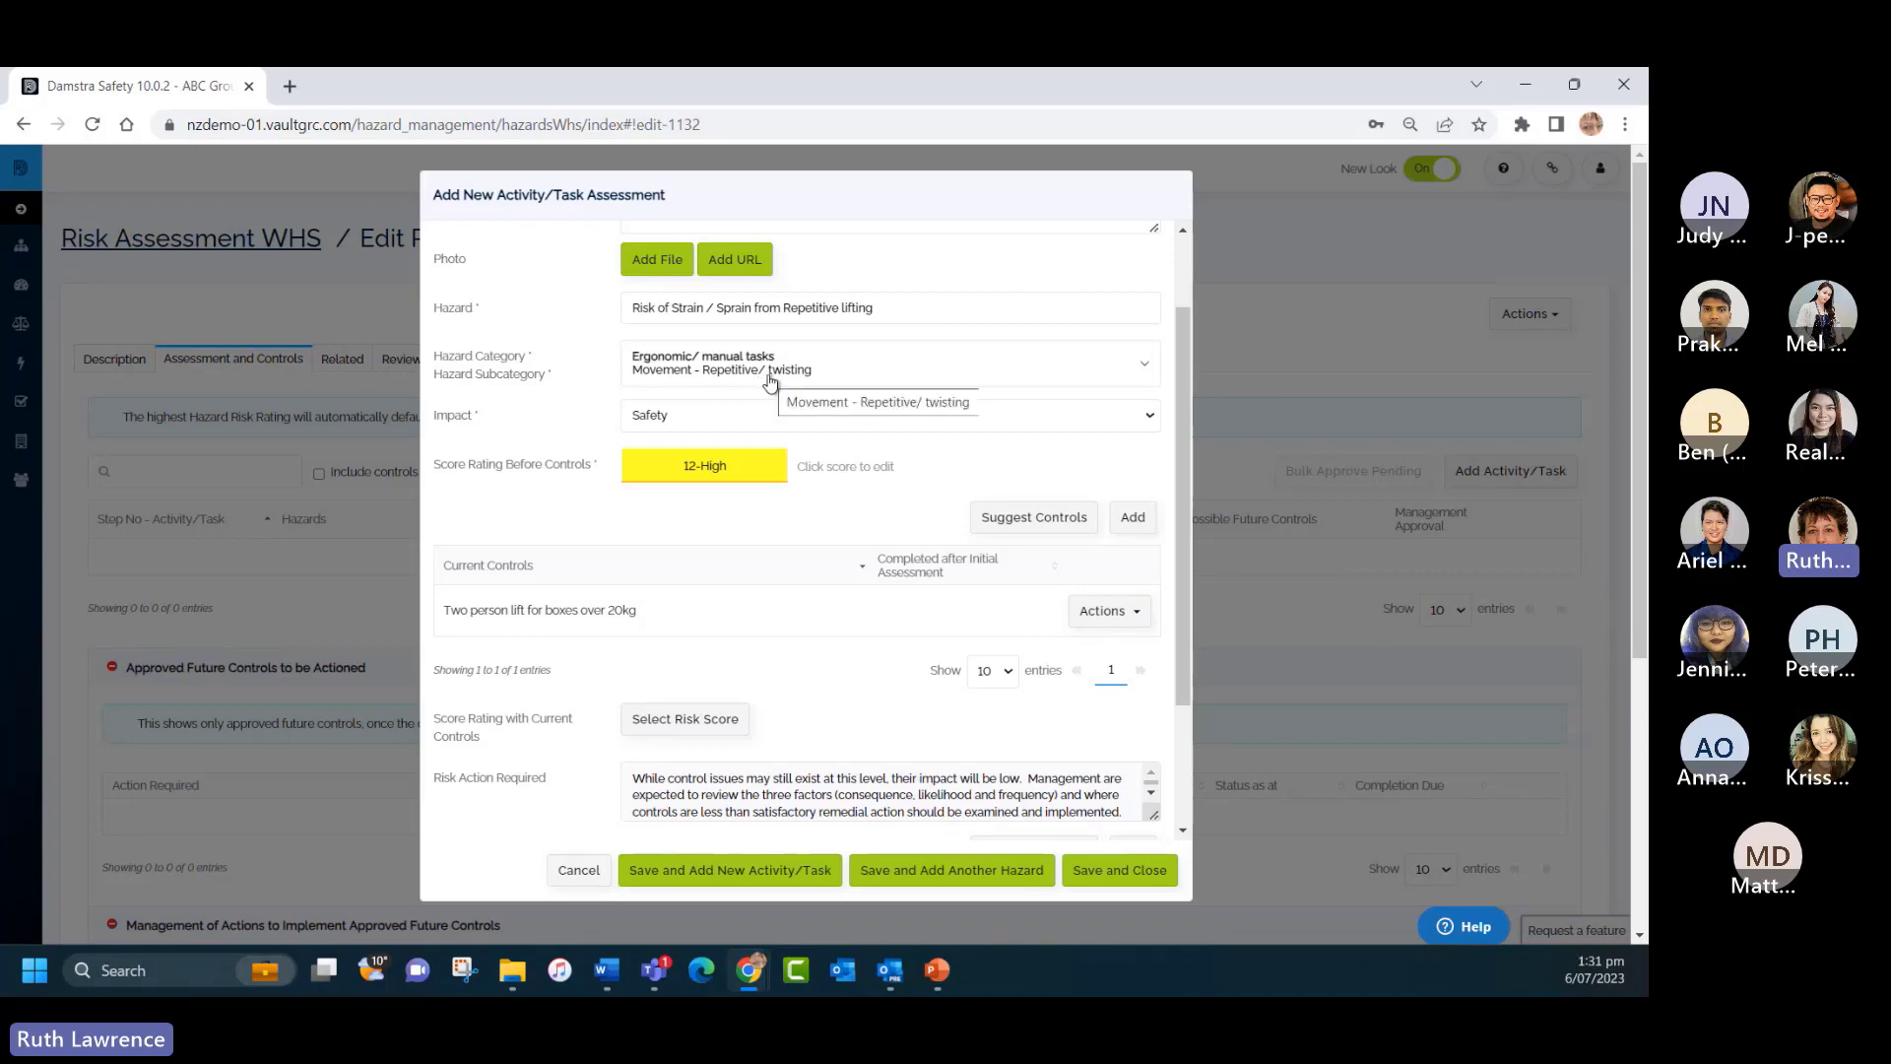
Add the suggested current controls for staff training against repetitive strain injuries and supervisors monitoring compliance with shelf stacking duration procedures.
{"action": "left_click", "coordinate": [1020, 518]}
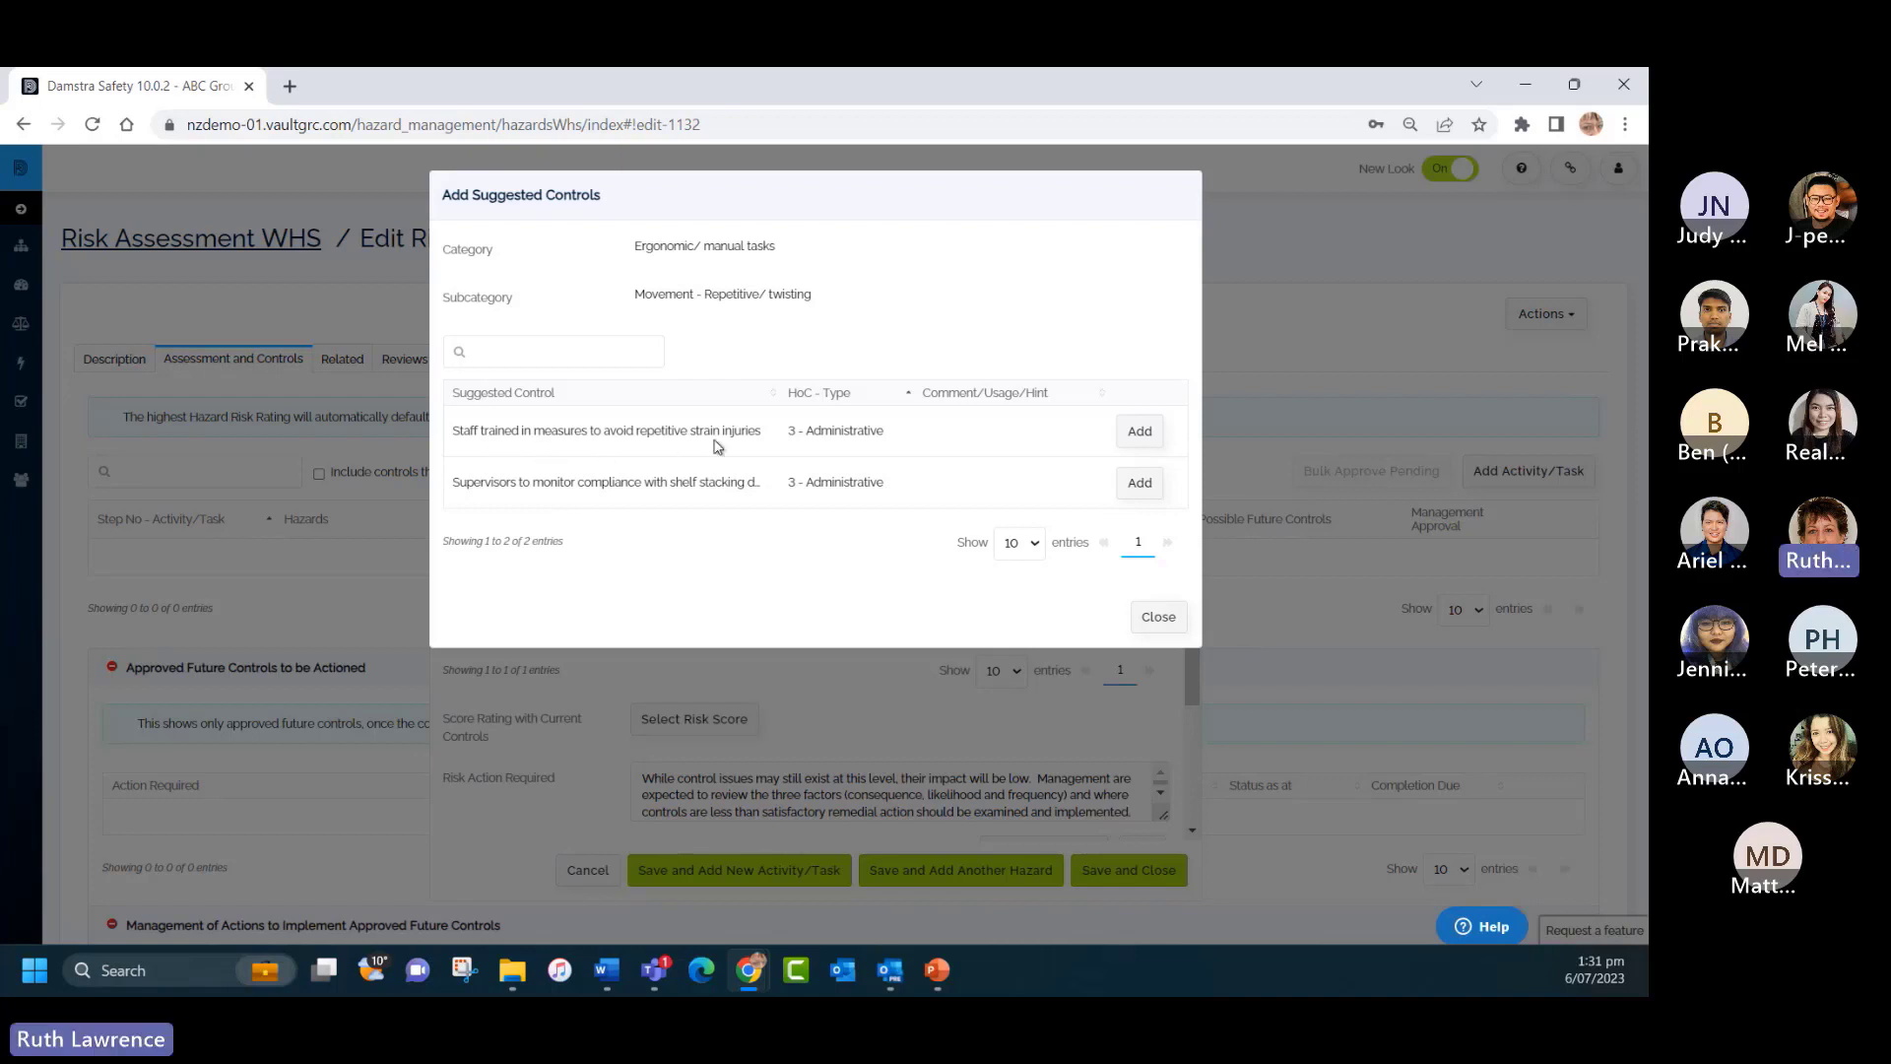
{"action": "left_click", "coordinate": [1133, 436]}
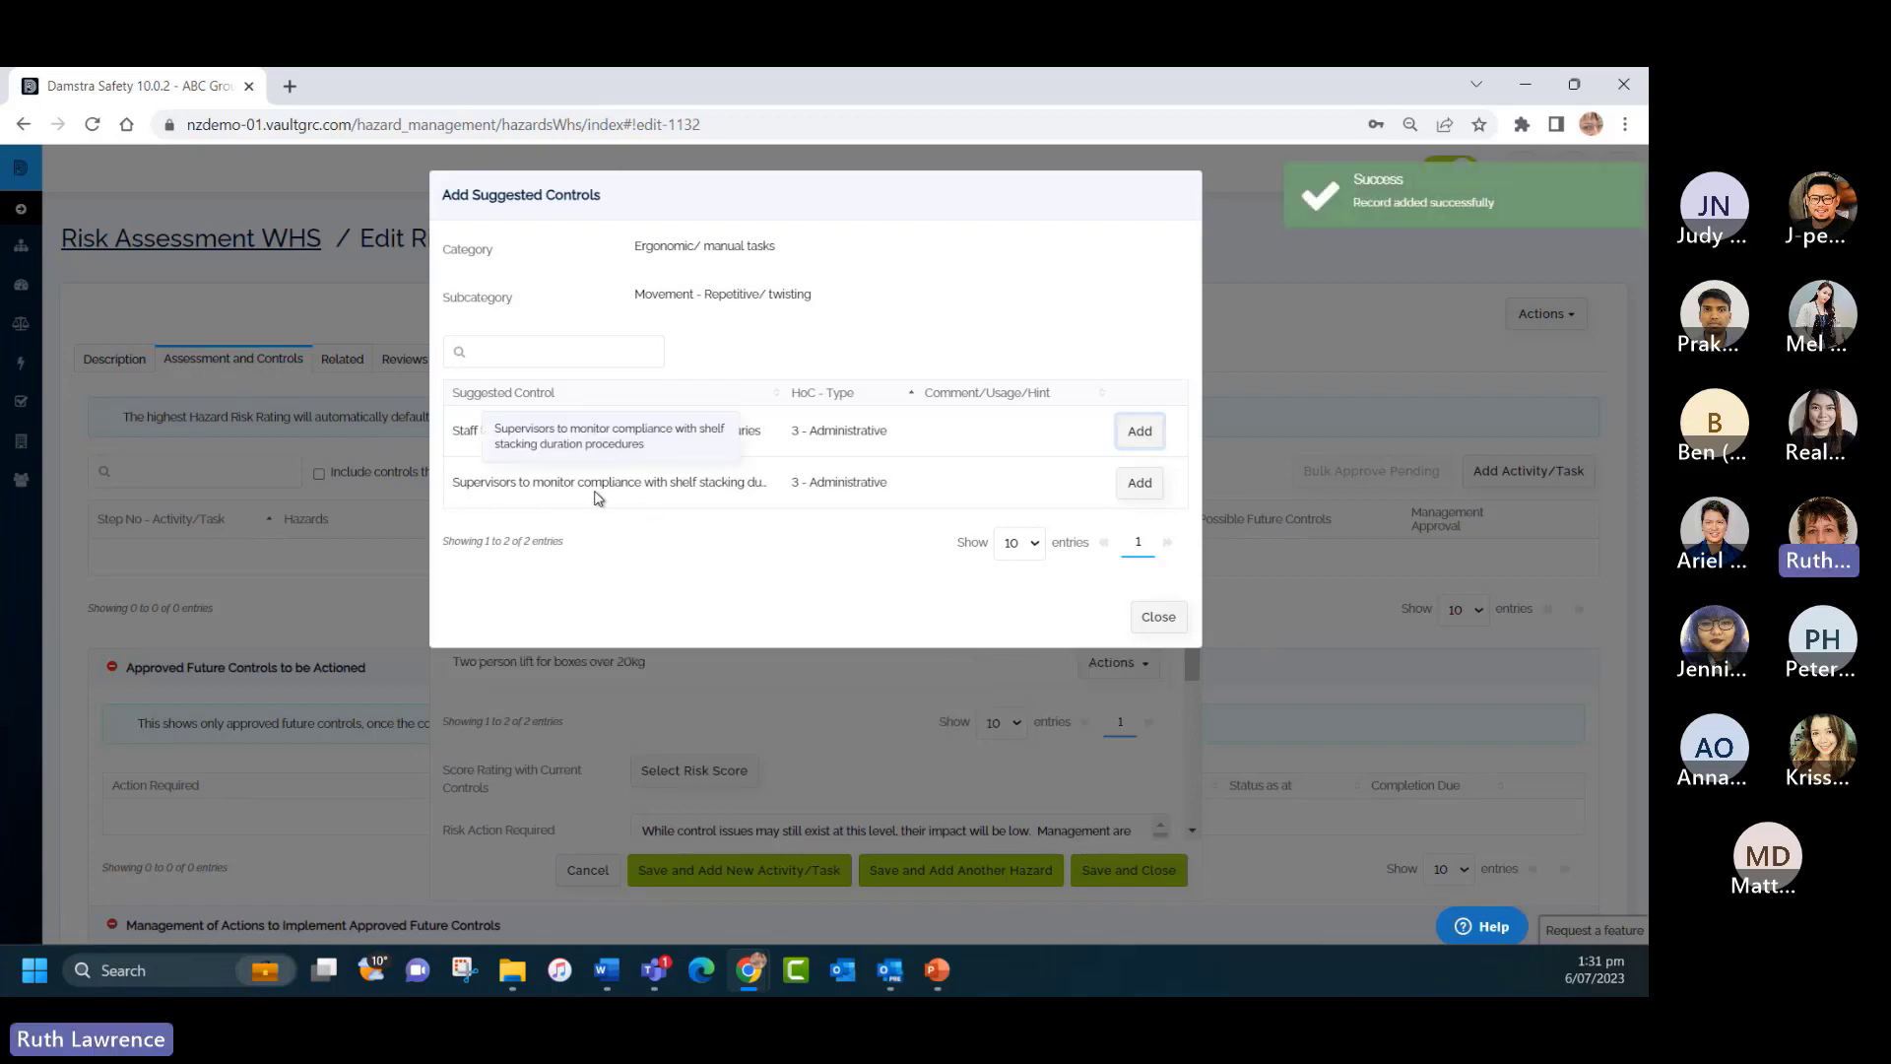
{"action": "left_click", "coordinate": [1140, 484]}
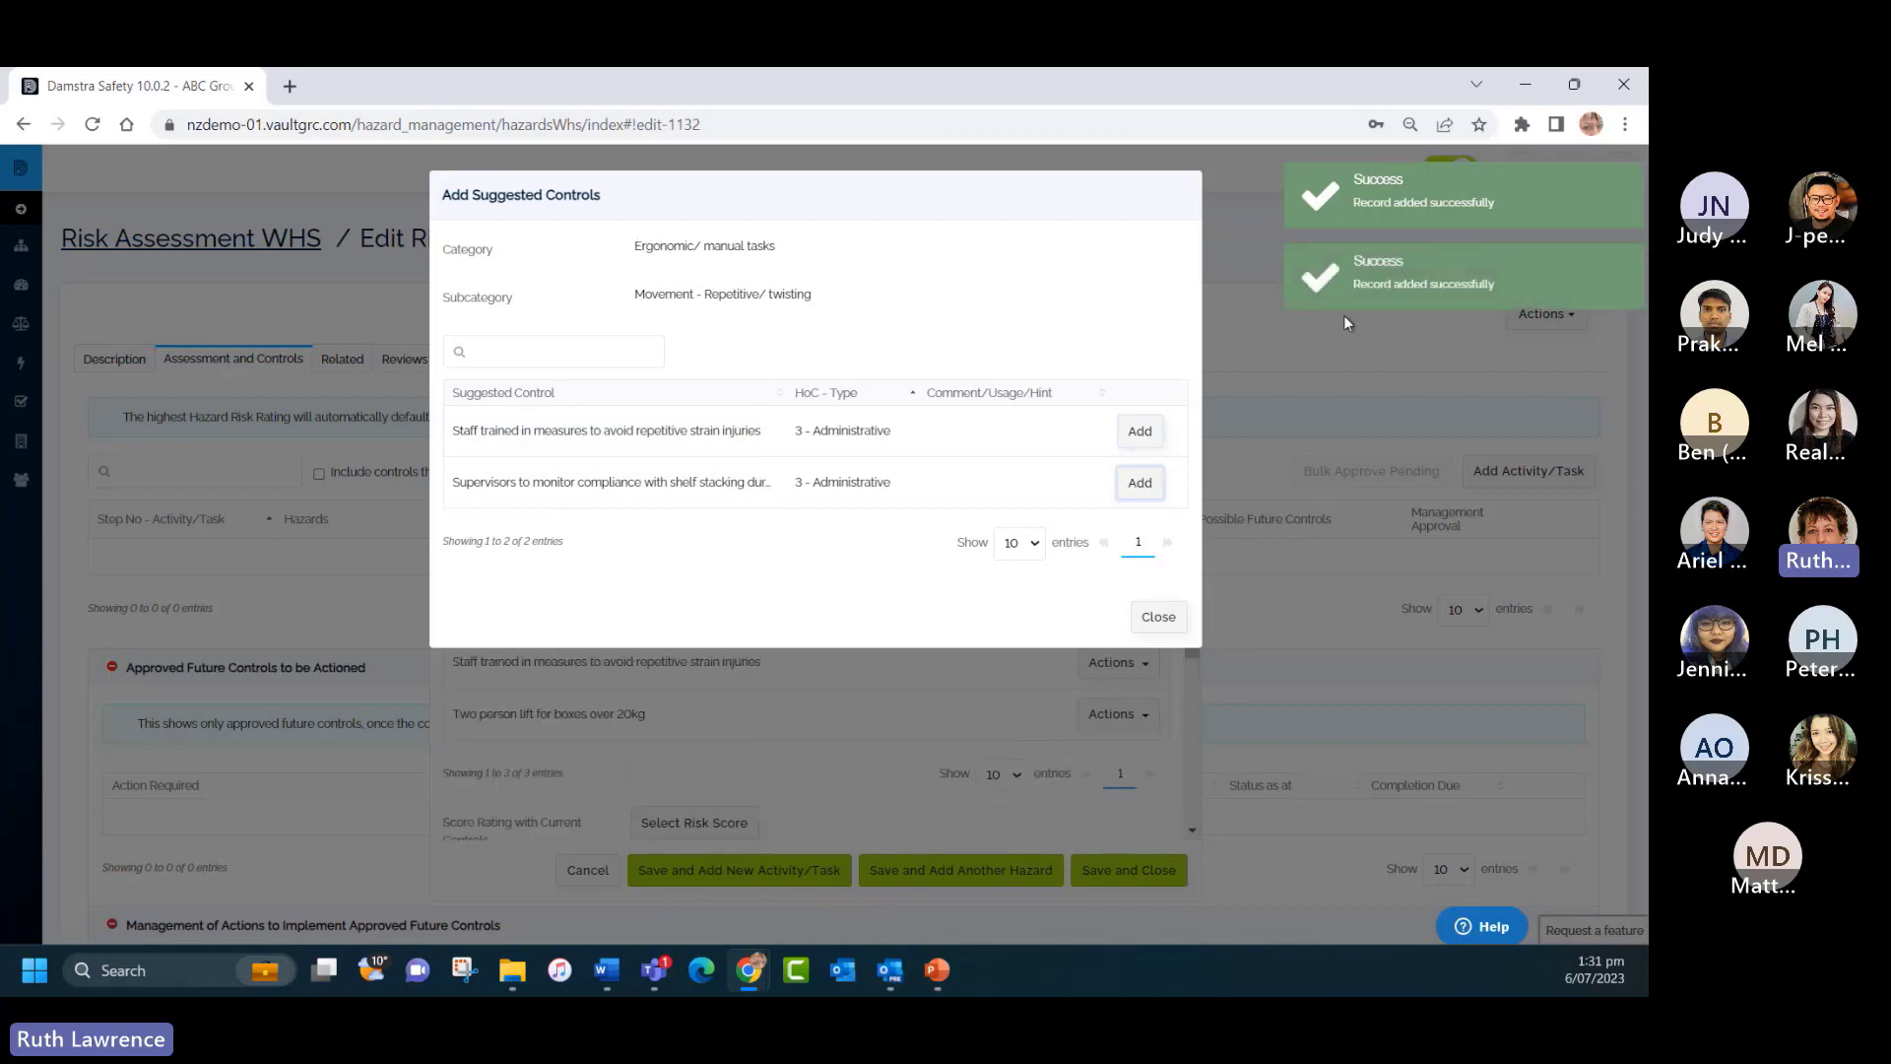
Set the score rating with current controls to 9-High, using Possible likelihood and Serious consequence in the risk matrix.
{"action": "left_click", "coordinate": [1158, 616]}
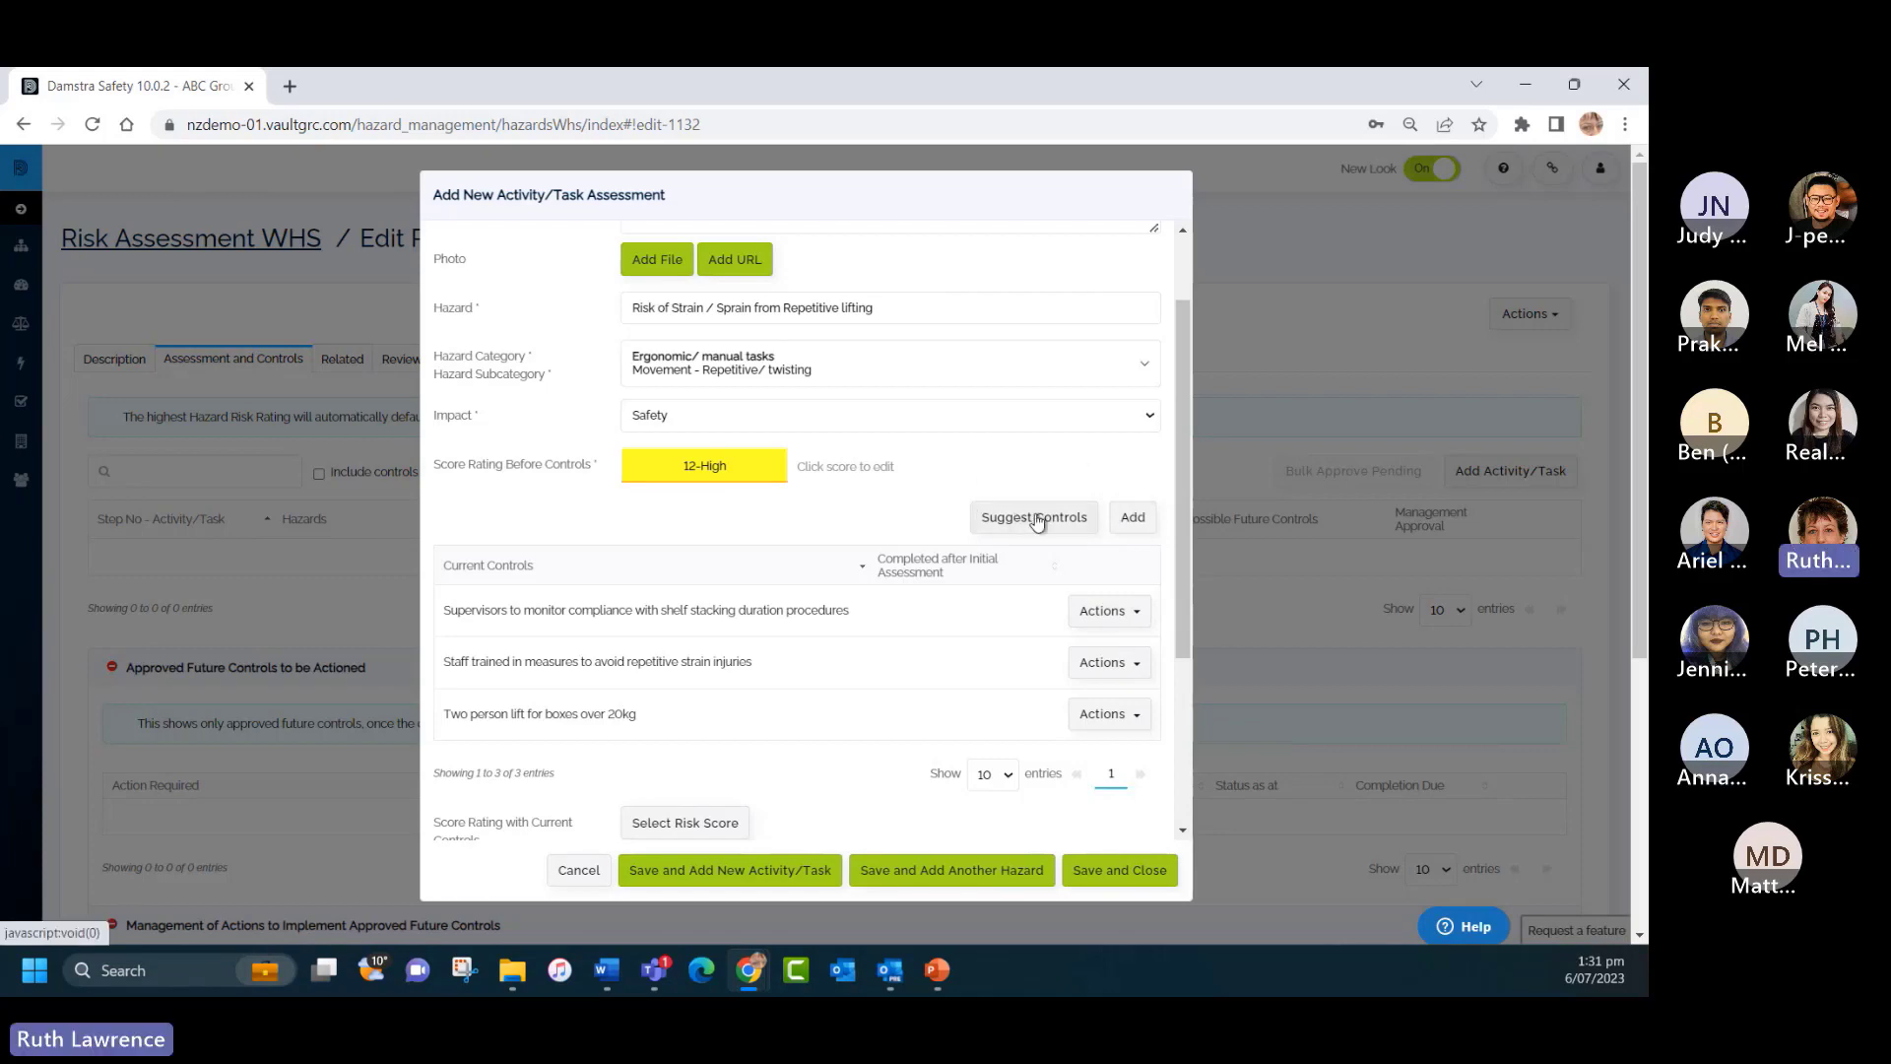
{"action": "scroll", "coordinate": [995, 522], "scroll_direction": "down", "scroll_amount": 3}
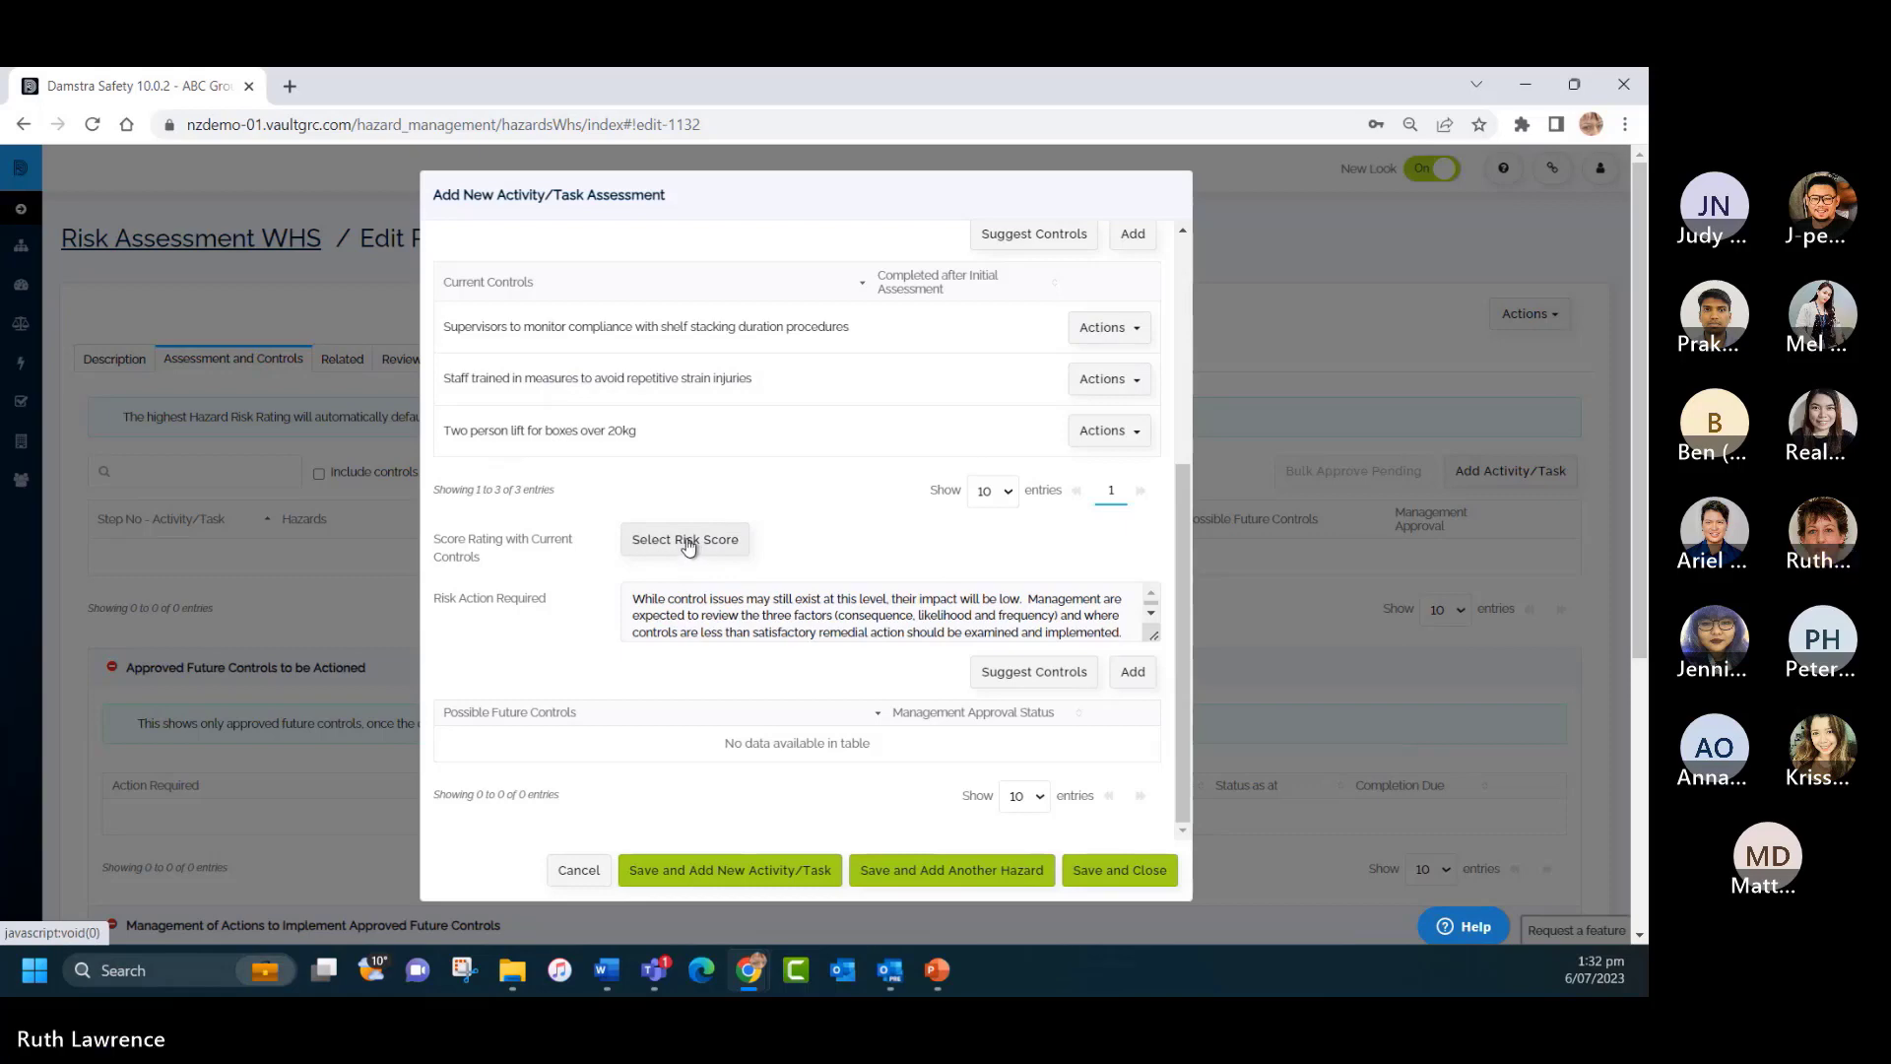
{"action": "left_click", "coordinate": [687, 542]}
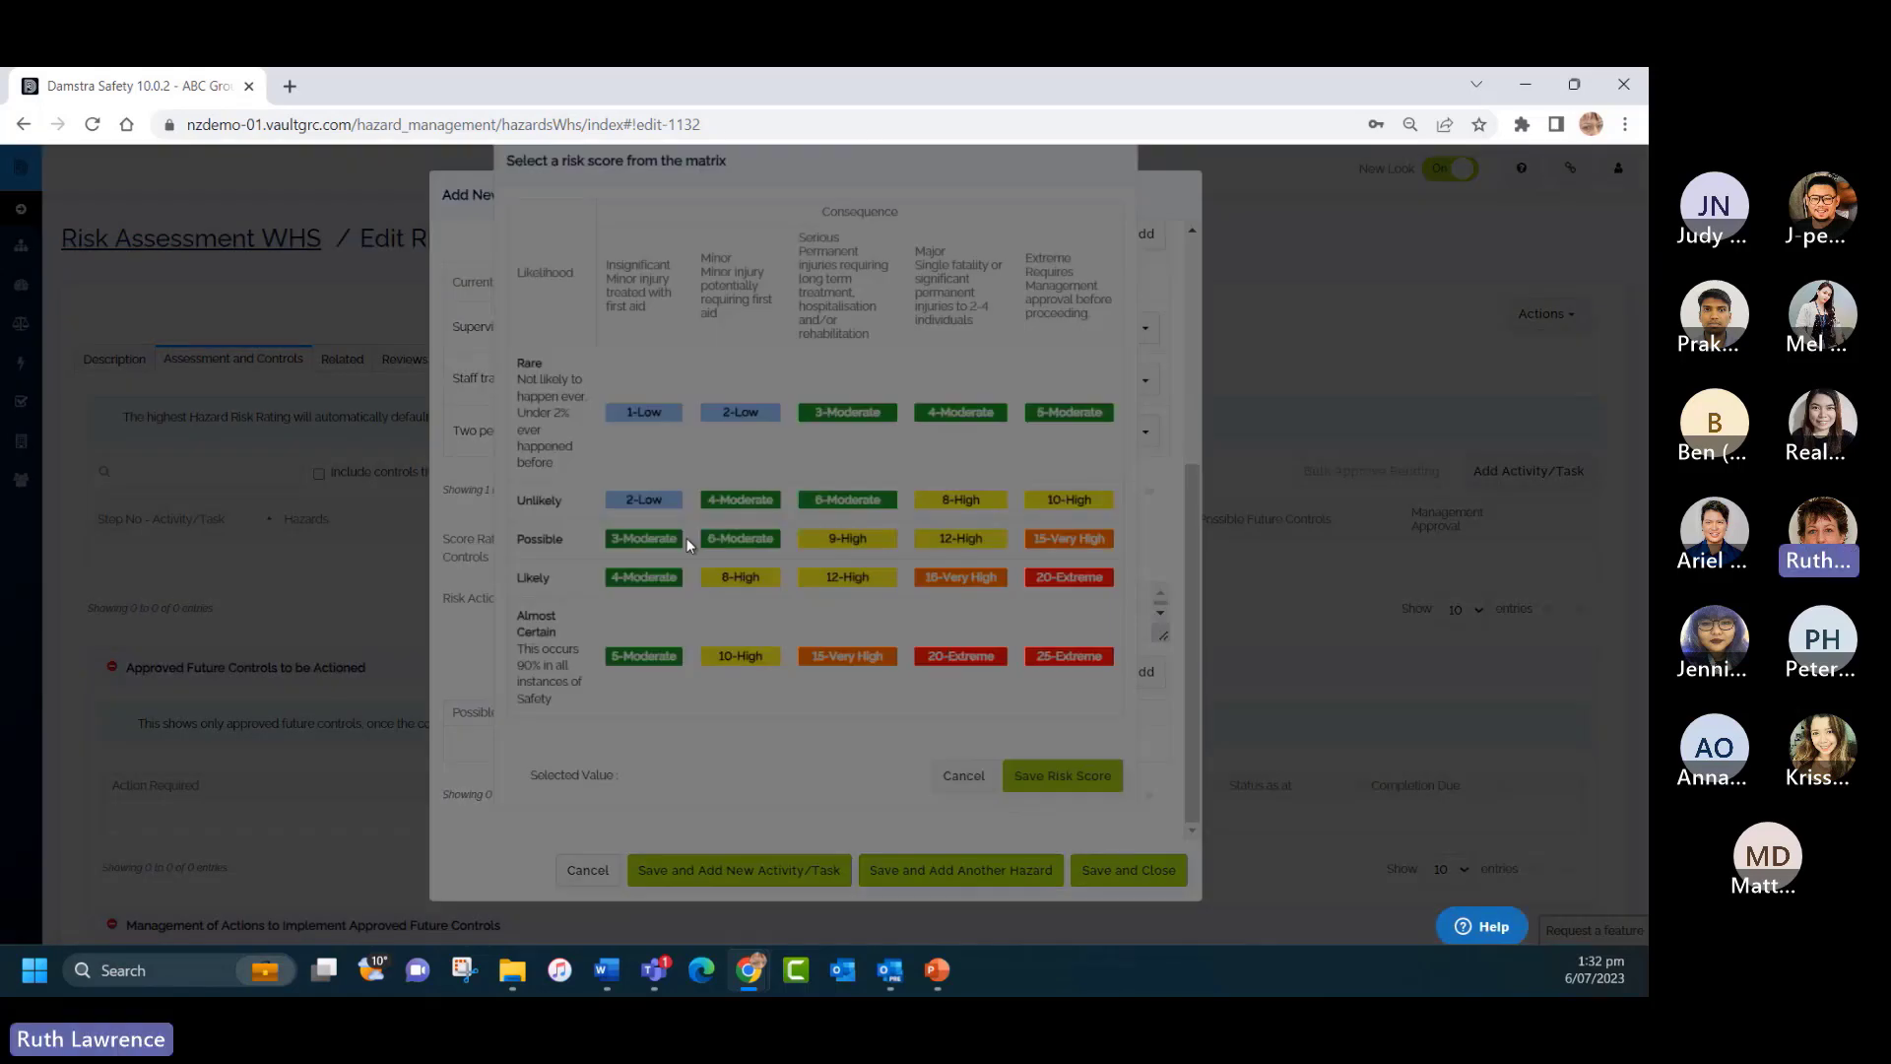
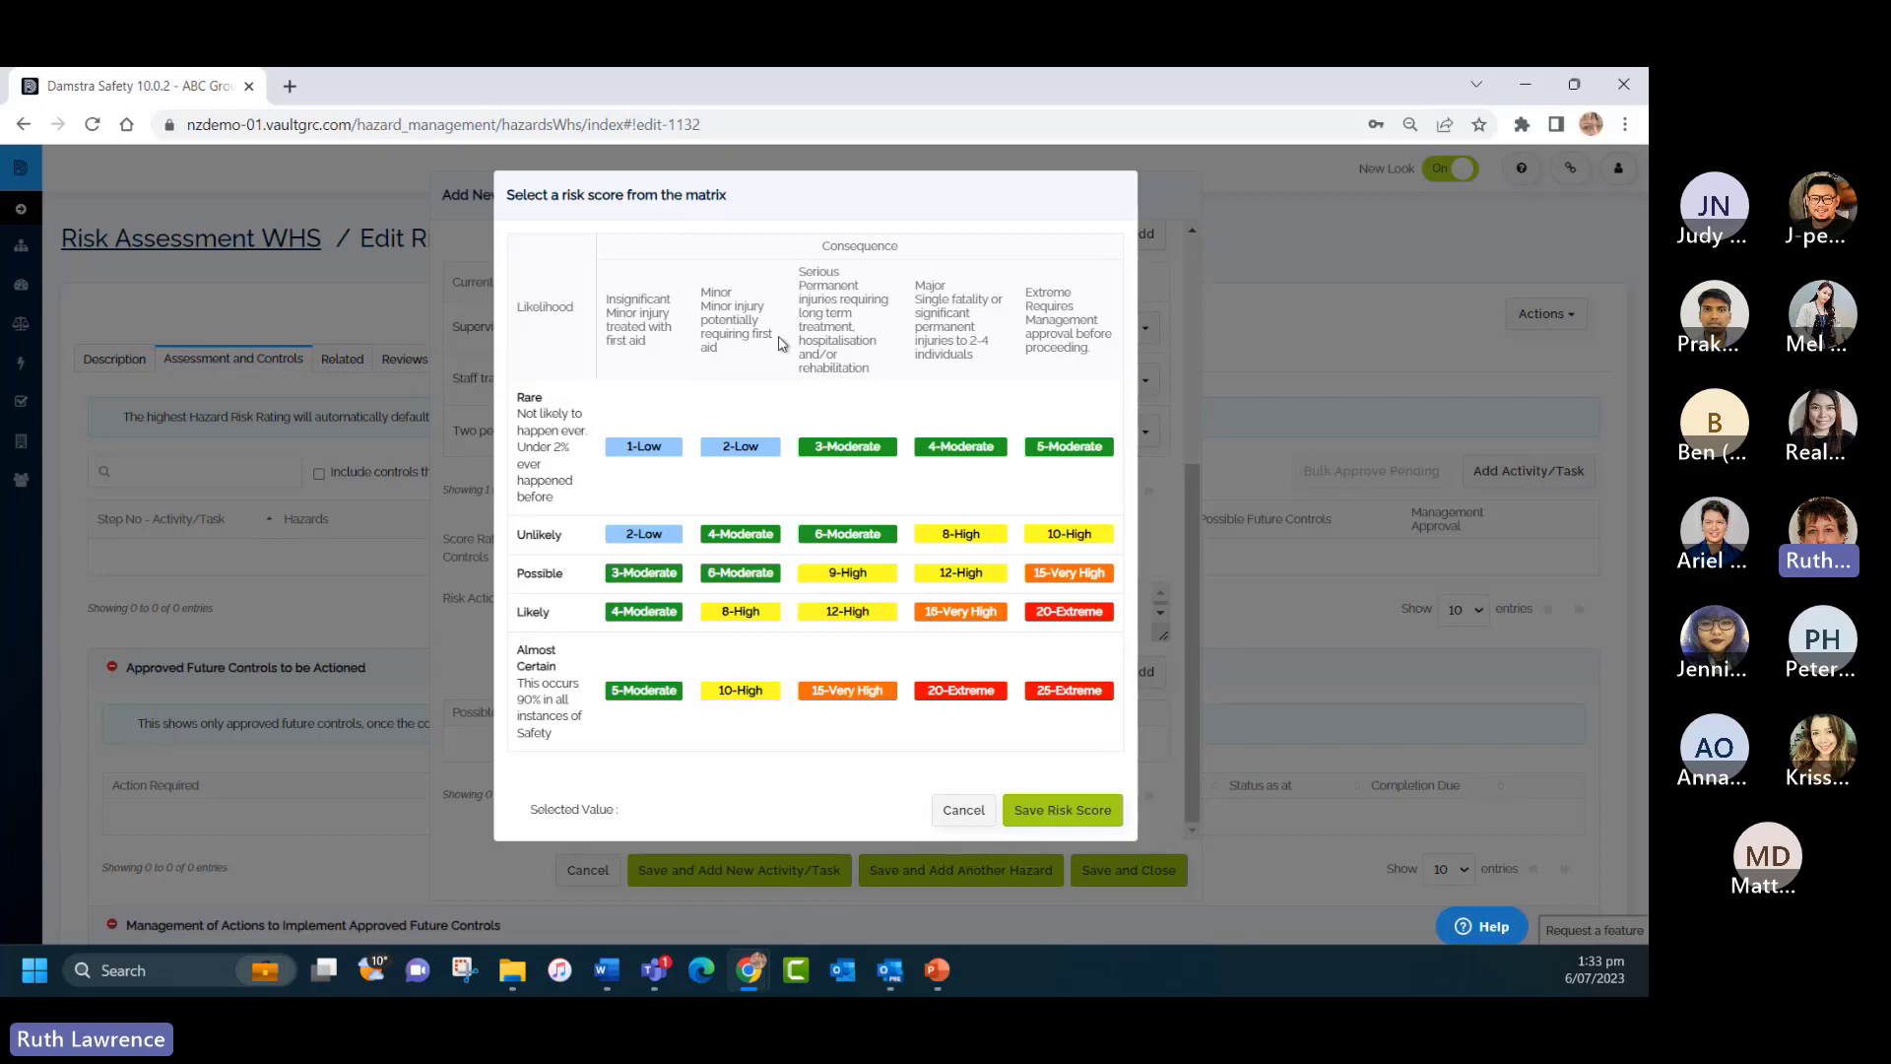
{"action": "left_click", "coordinate": [844, 581]}
{"action": "left_click", "coordinate": [1064, 813]}
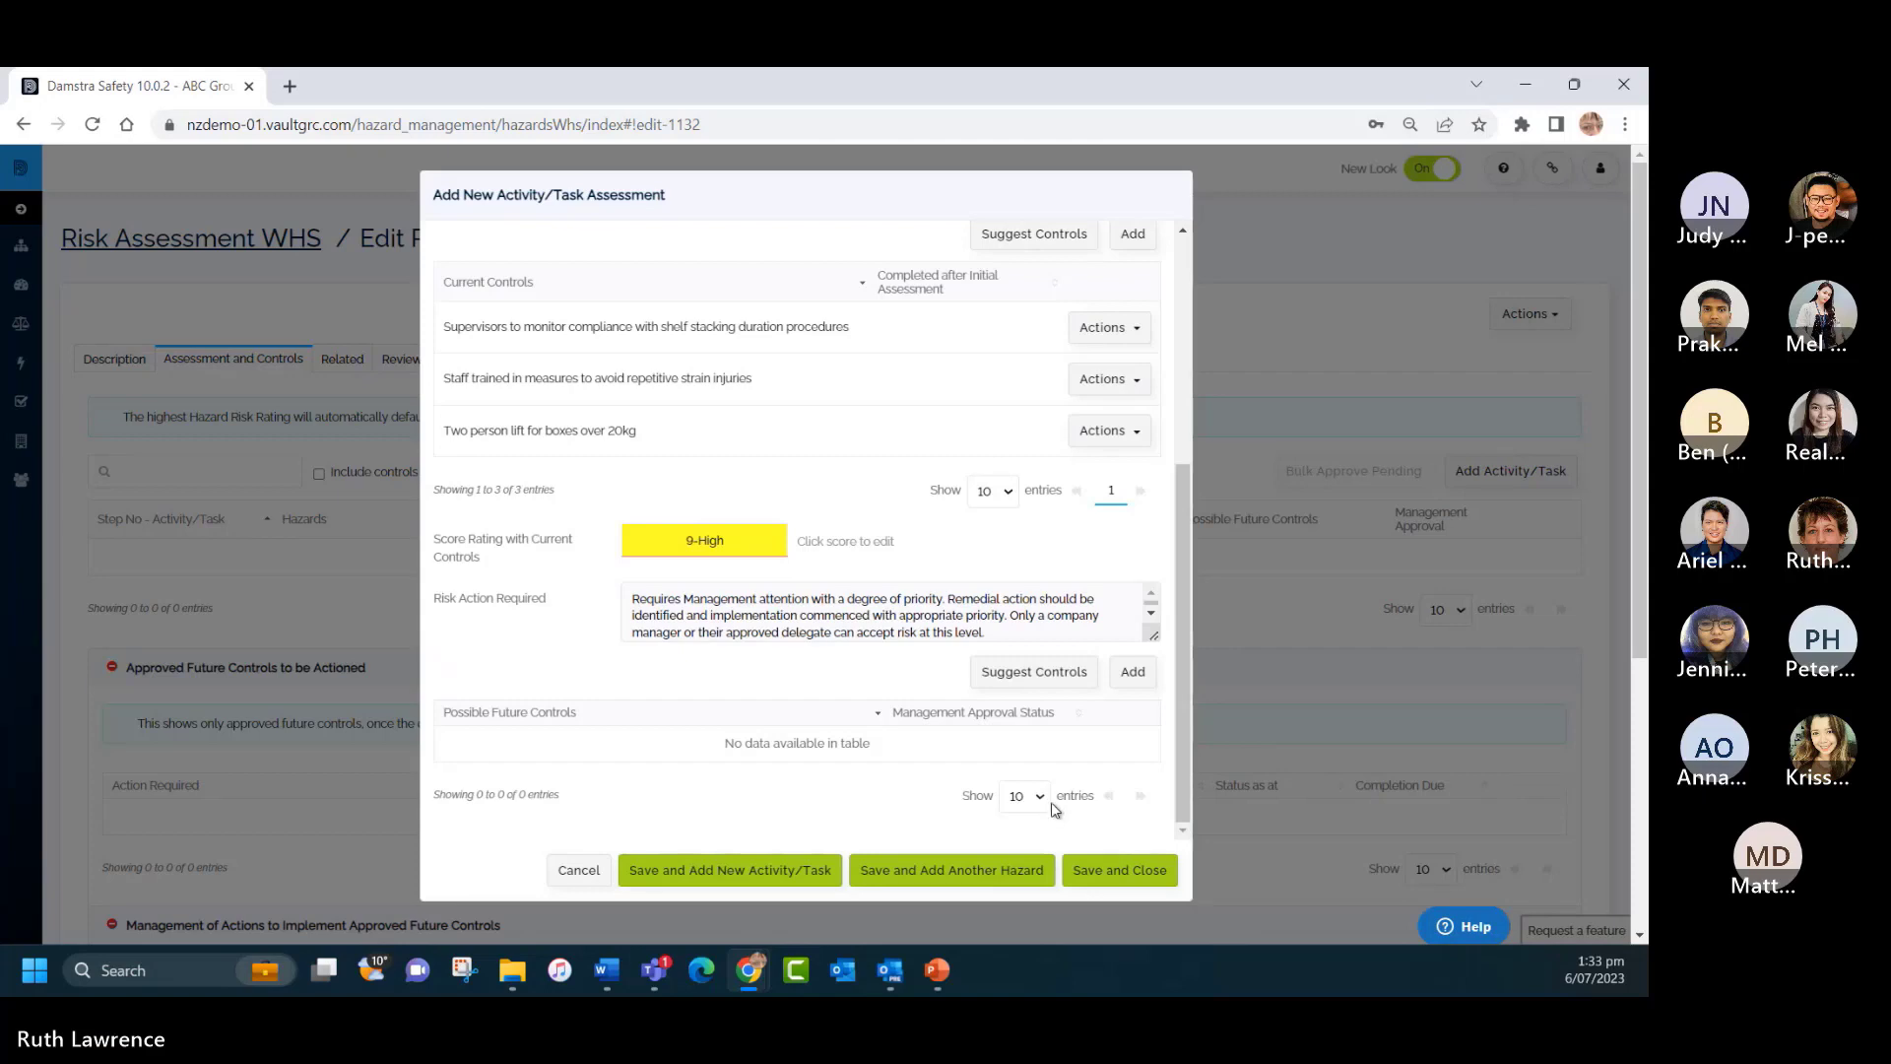
Start a possible future control "Purchase A1 Robots to load trucks" with control type Engineering.
{"action": "scroll", "coordinate": [747, 412], "scroll_direction": "down", "scroll_amount": 2}
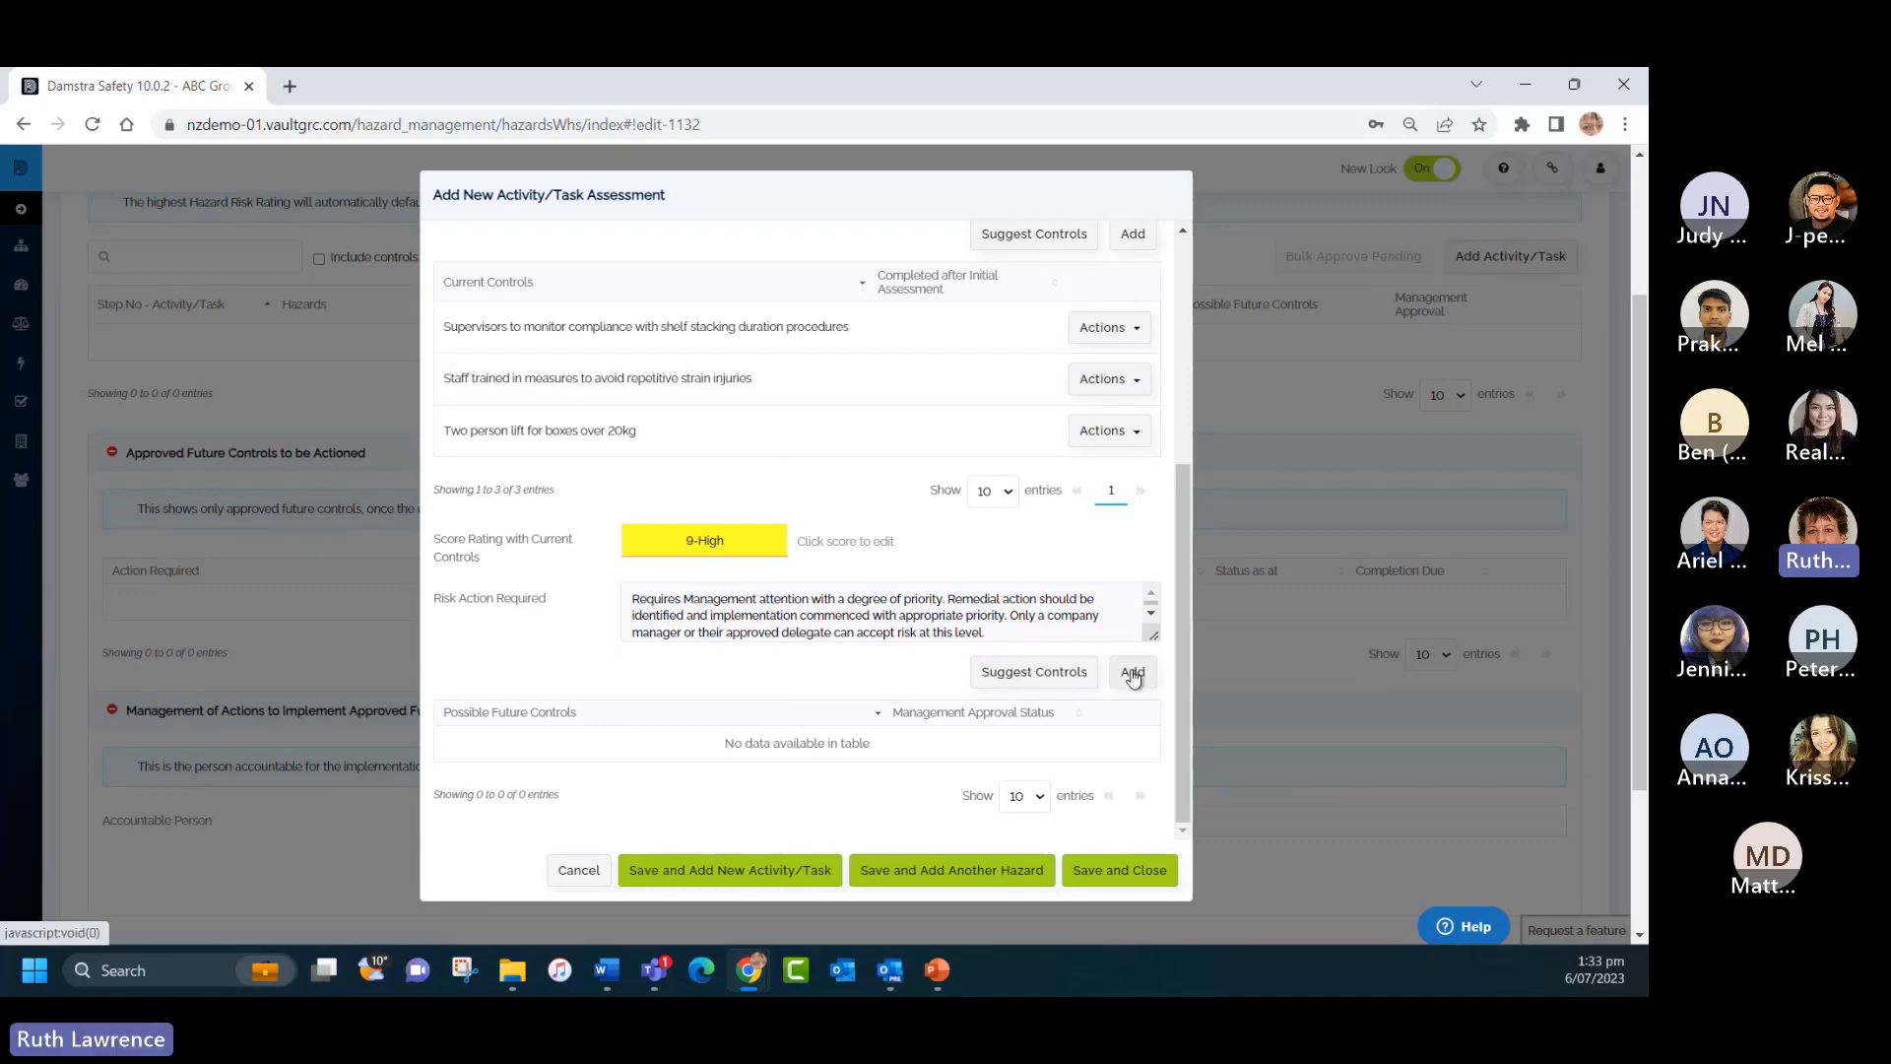
{"action": "left_click", "coordinate": [1133, 674]}
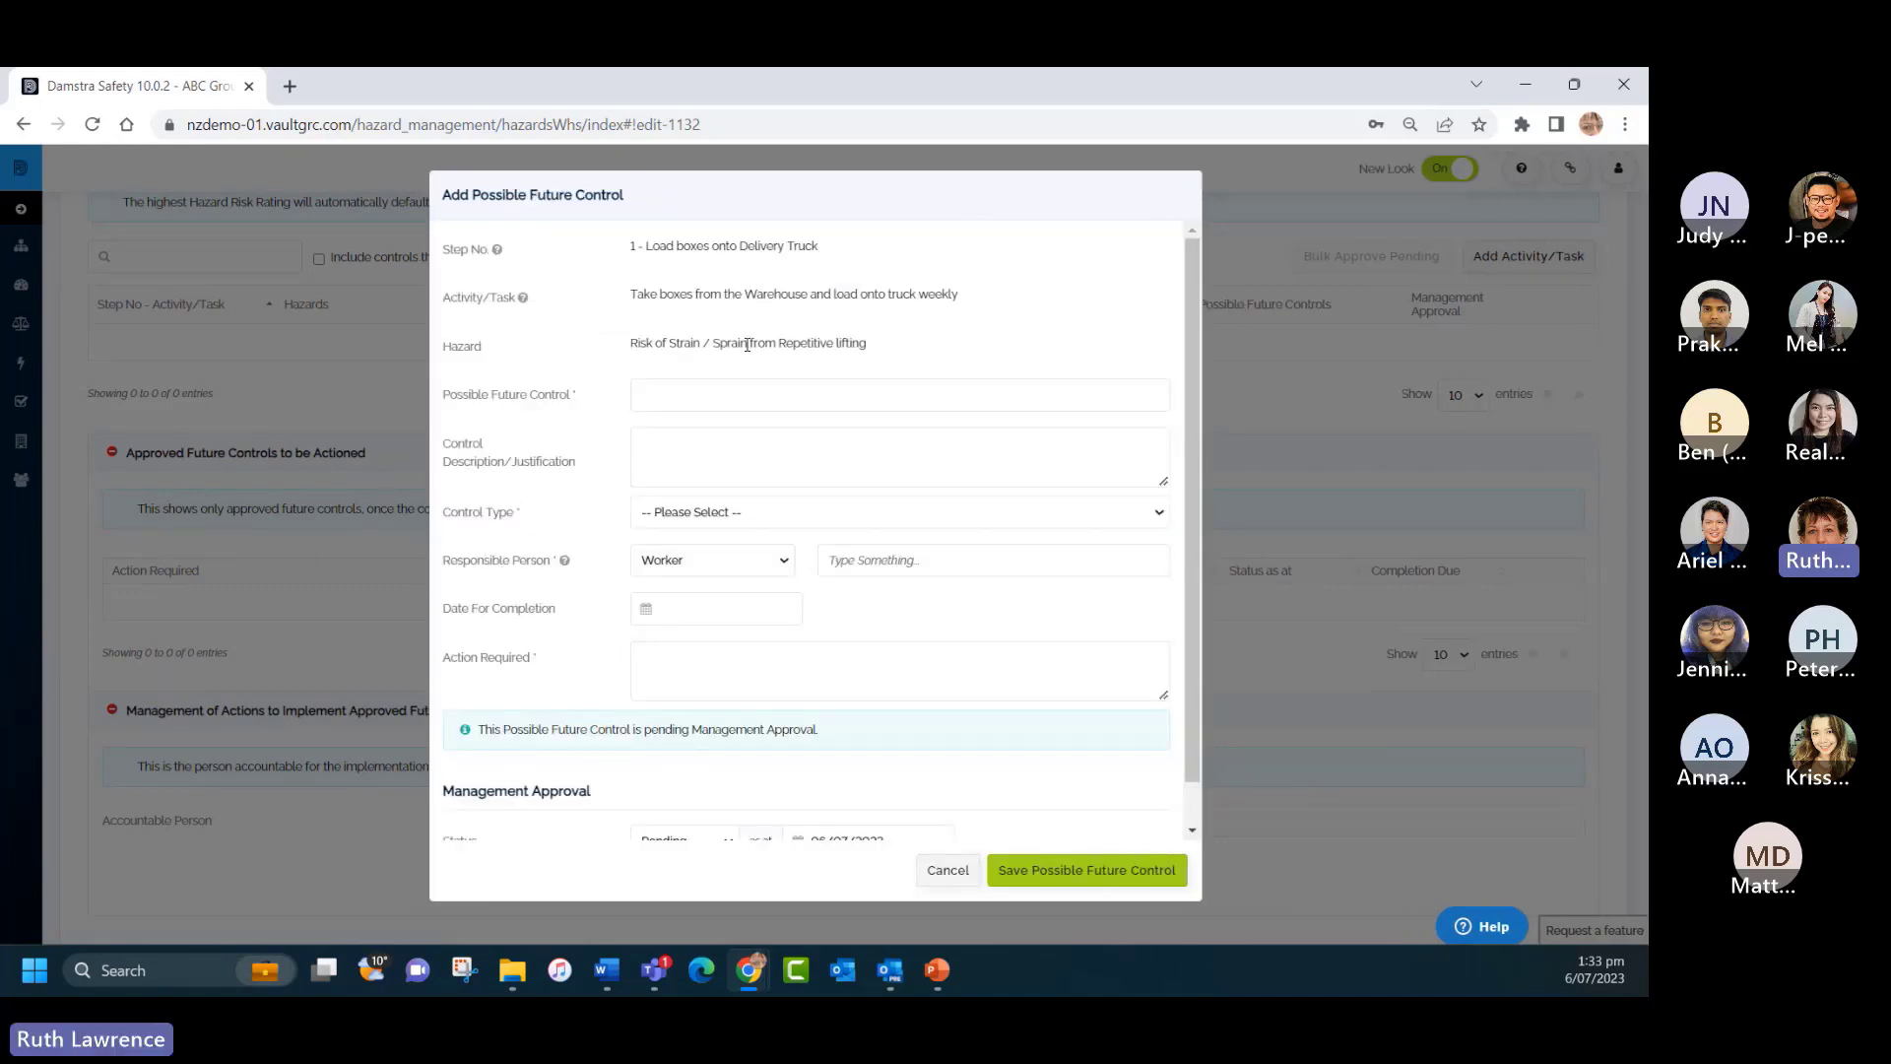
{"action": "left_click", "coordinate": [677, 394]}
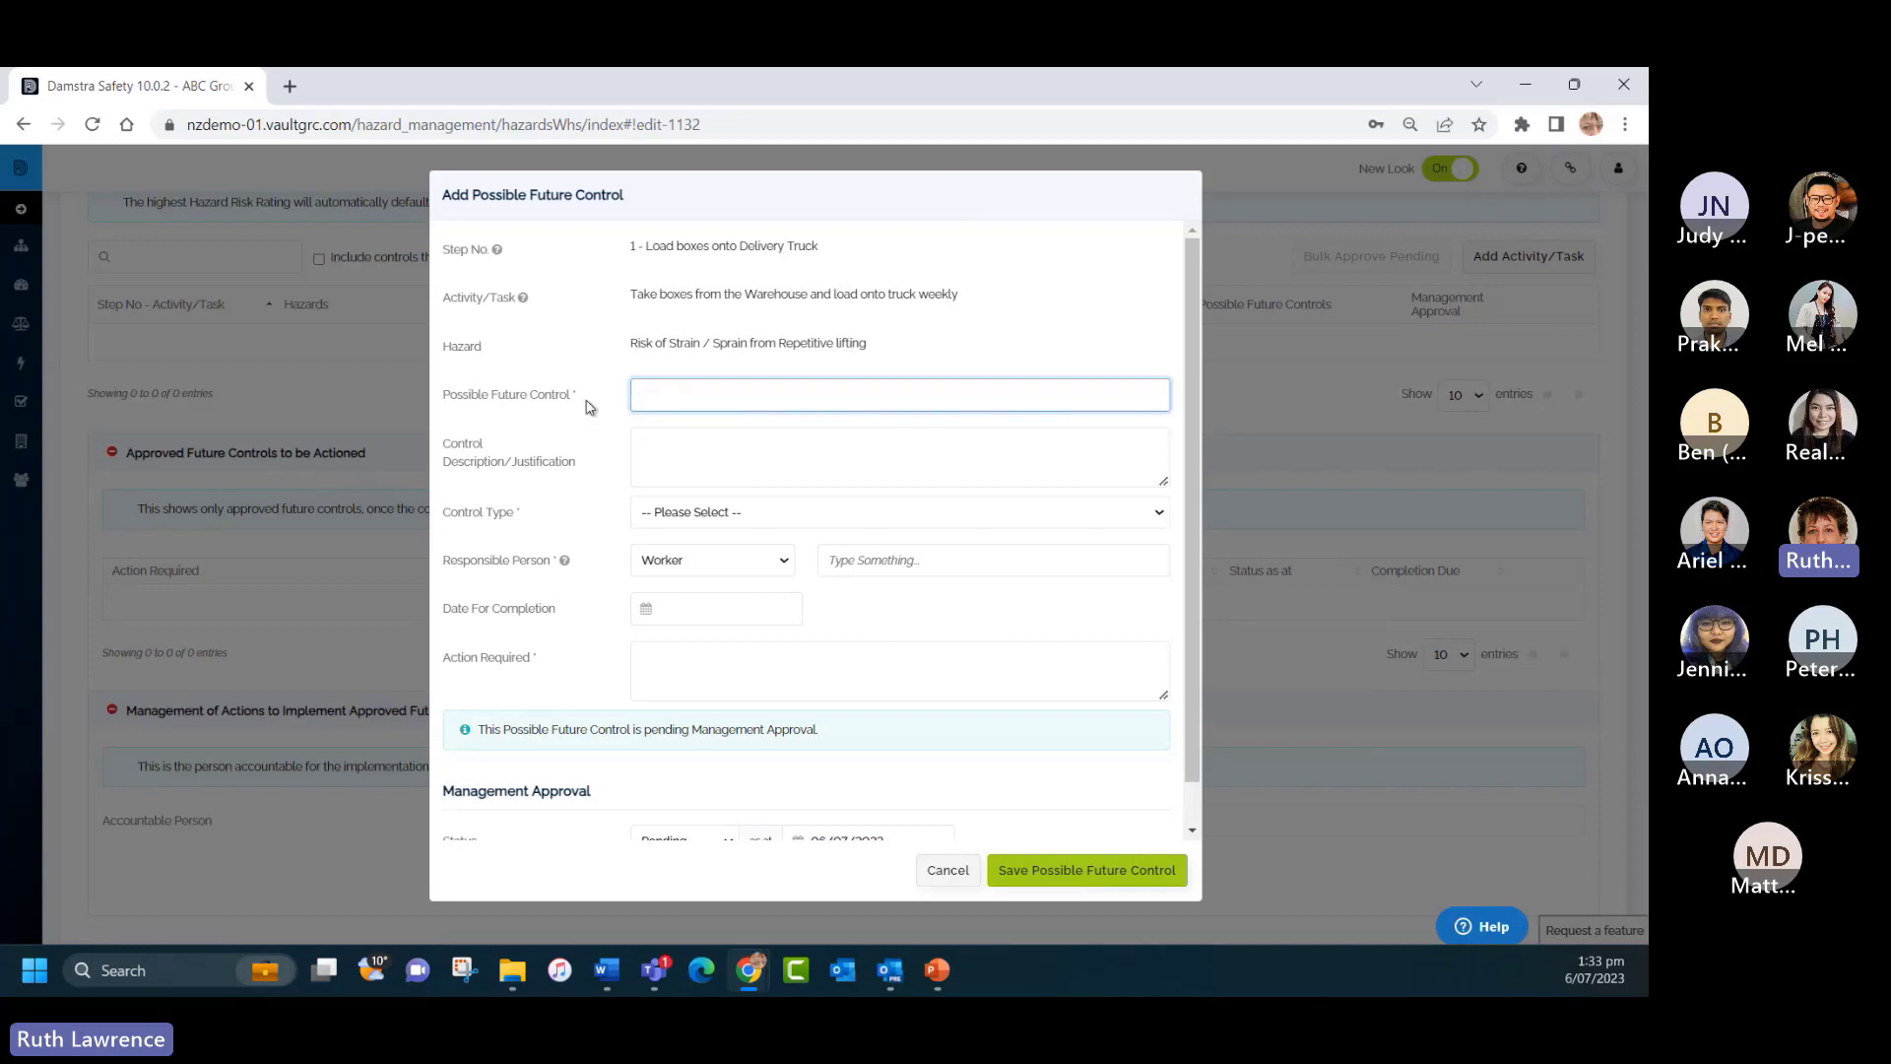
{"action": "type", "text": "P"}
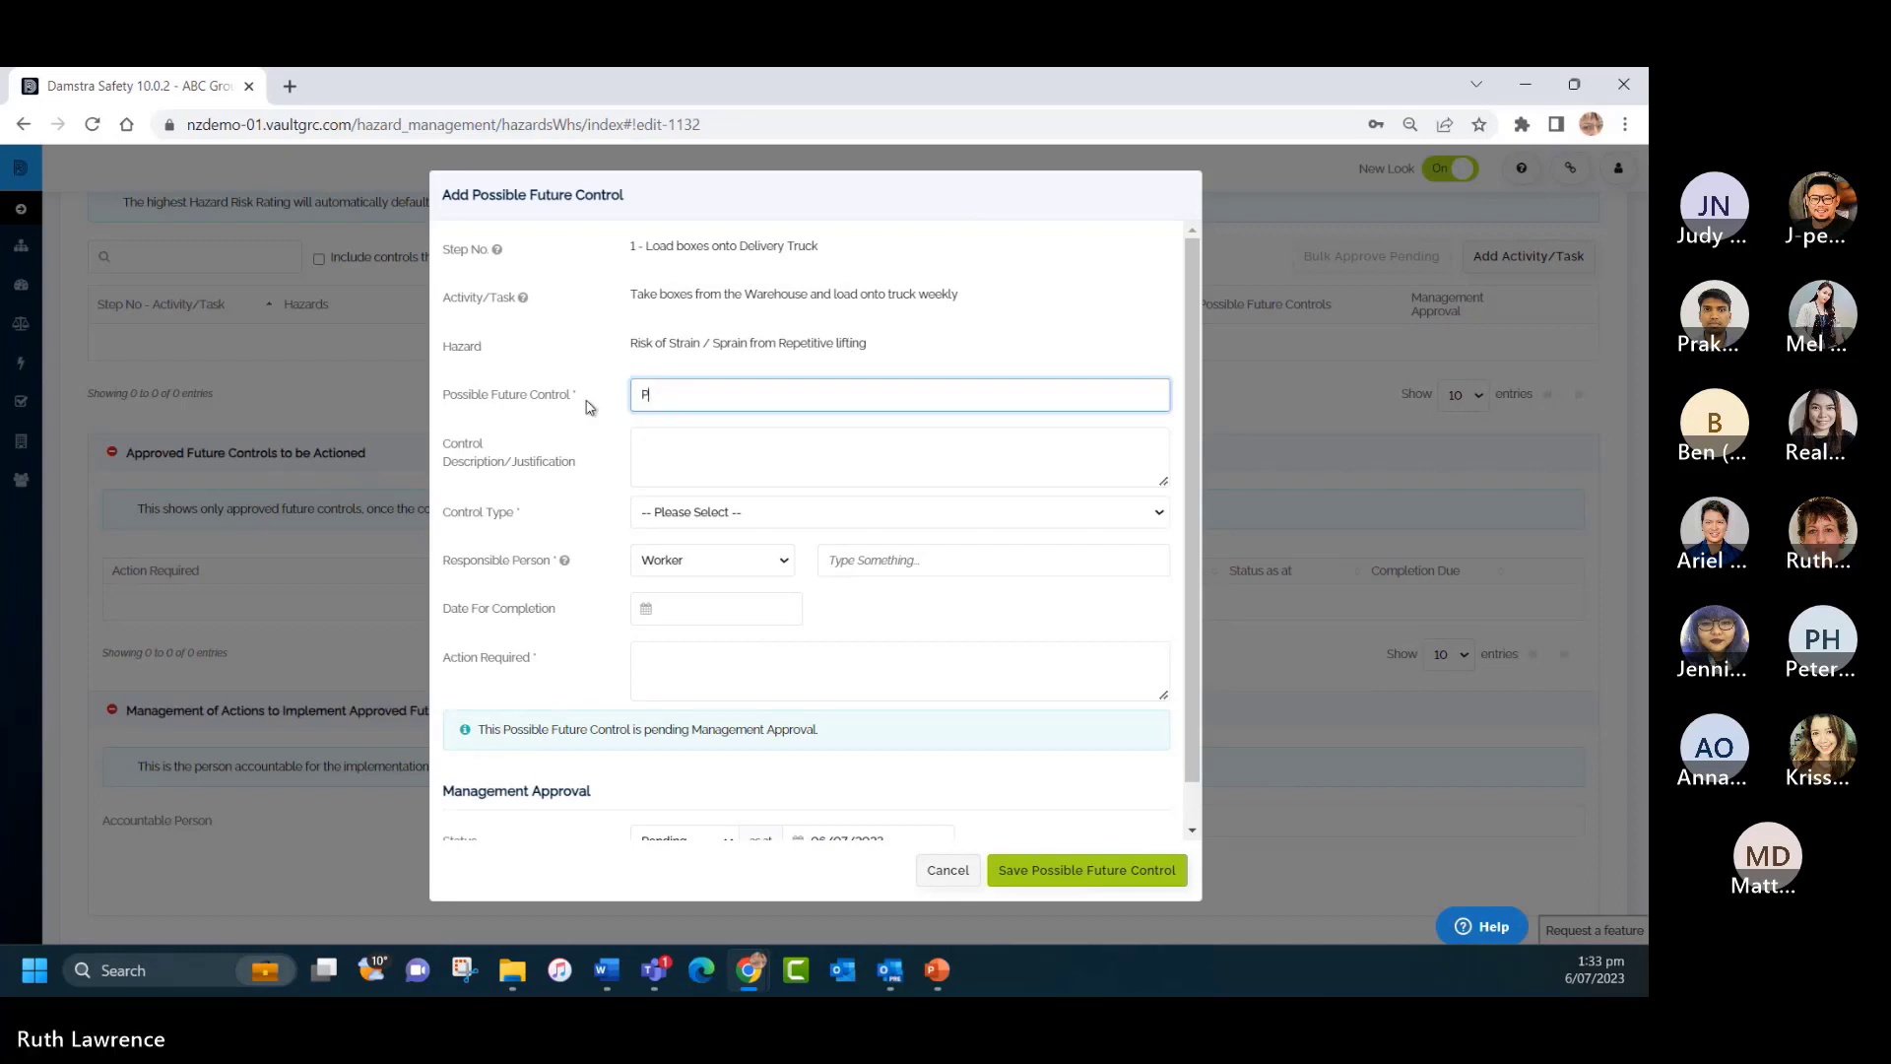
{"action": "type", "text": "urchase A1 Robots to load trucks"}
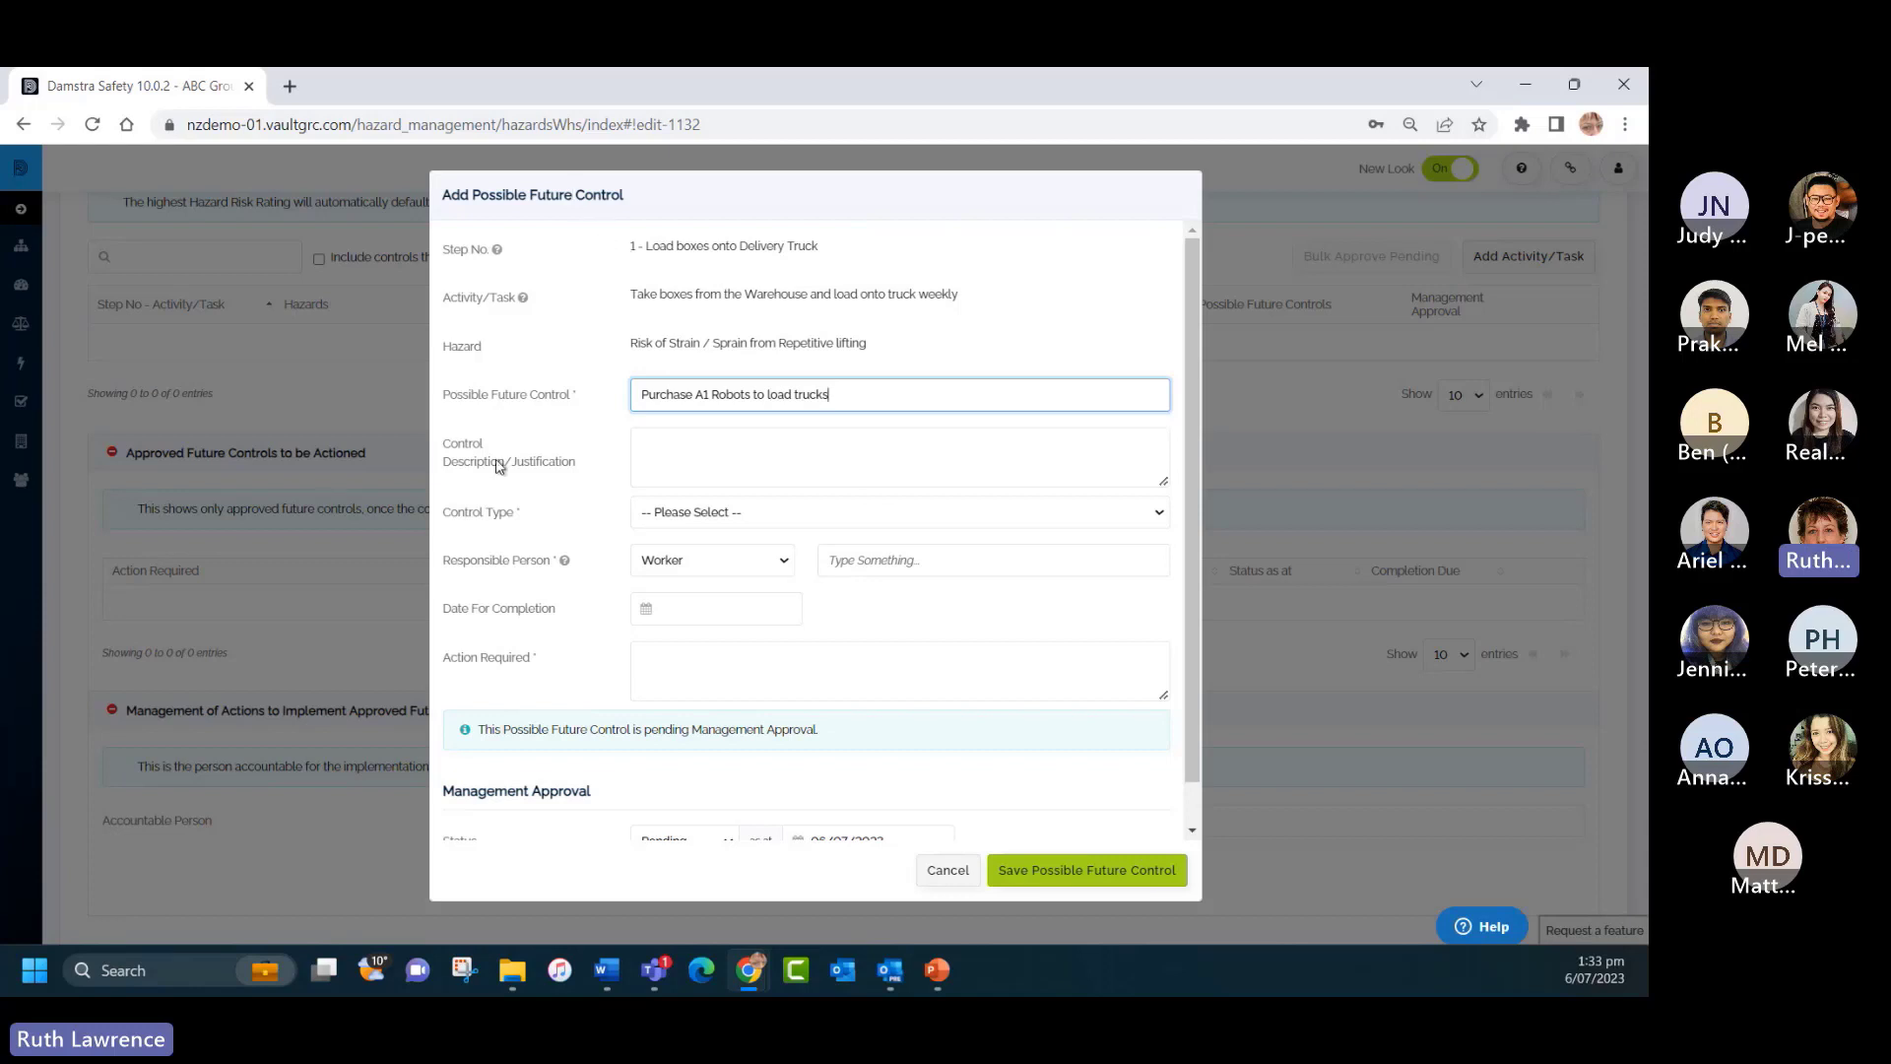
{"action": "left_click", "coordinate": [746, 514]}
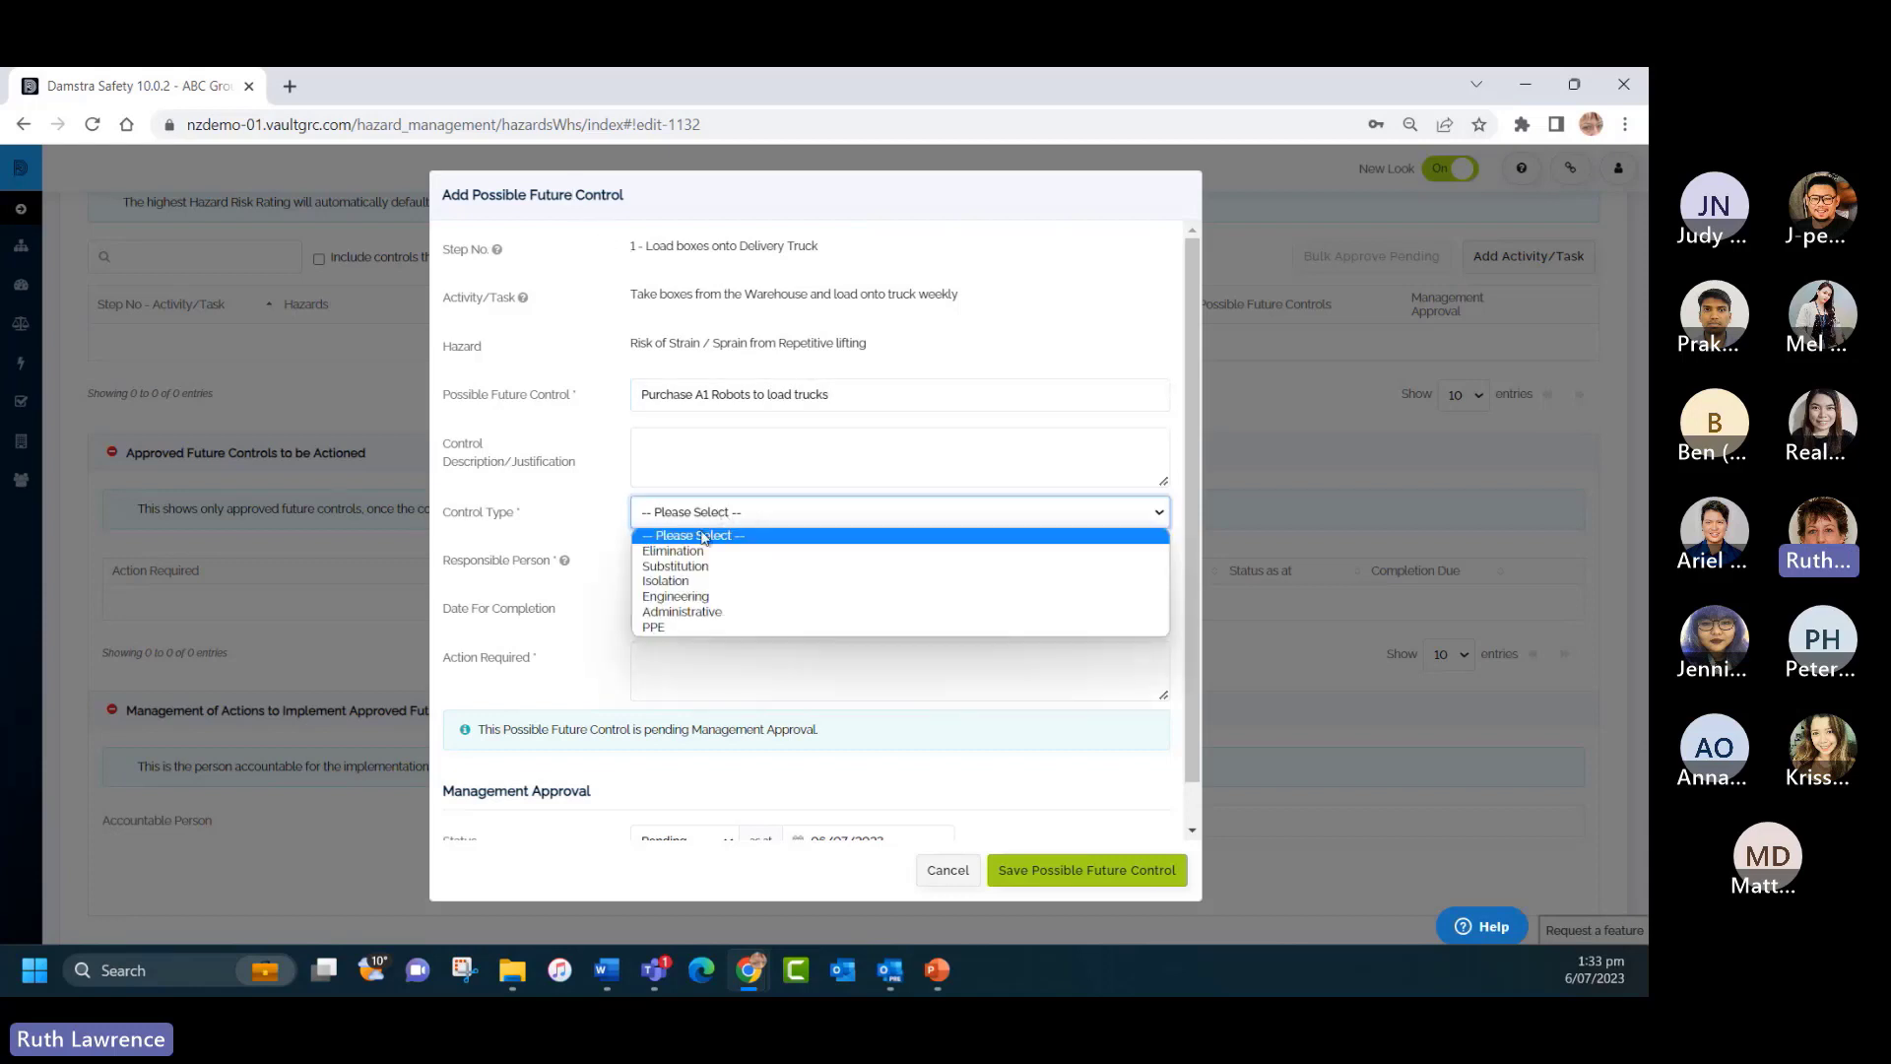
{"action": "left_click", "coordinate": [703, 598]}
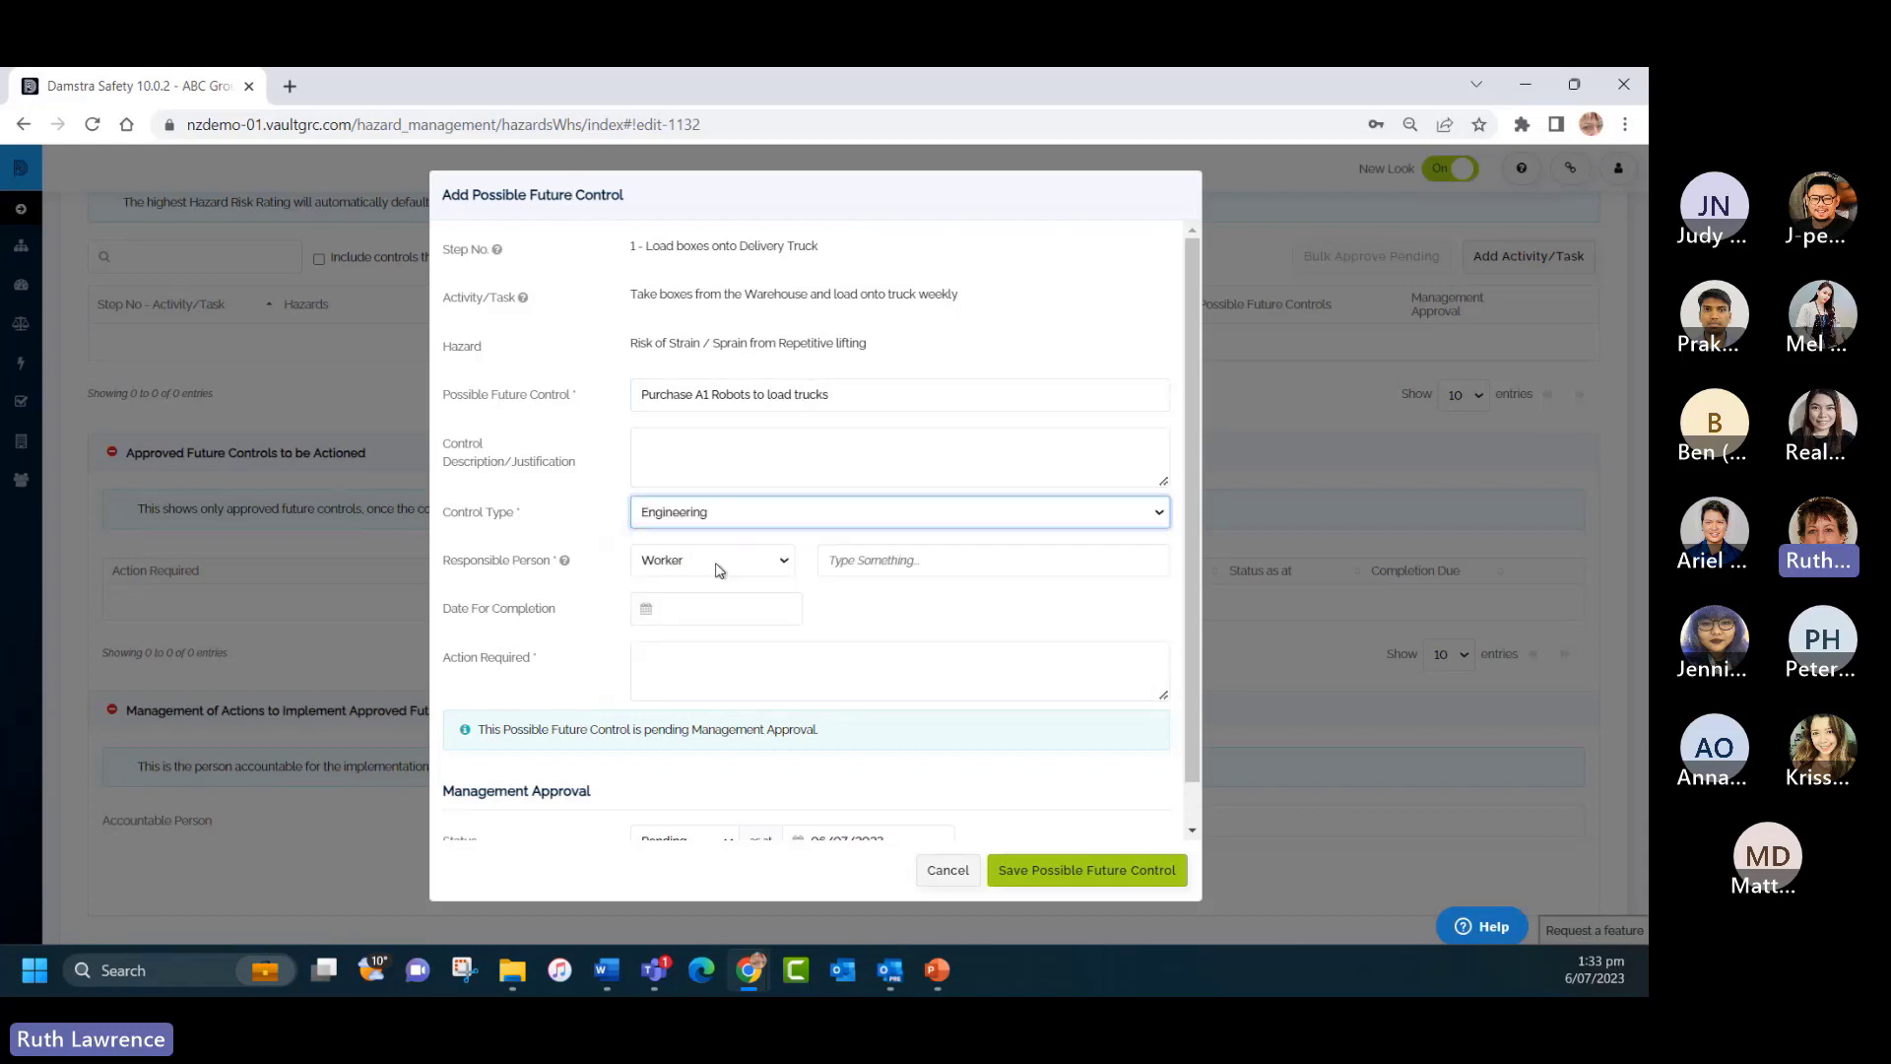
Assign a worker as the future control's responsible person and set the date for completion to 20/07/2023.
{"action": "left_click", "coordinate": [874, 557]}
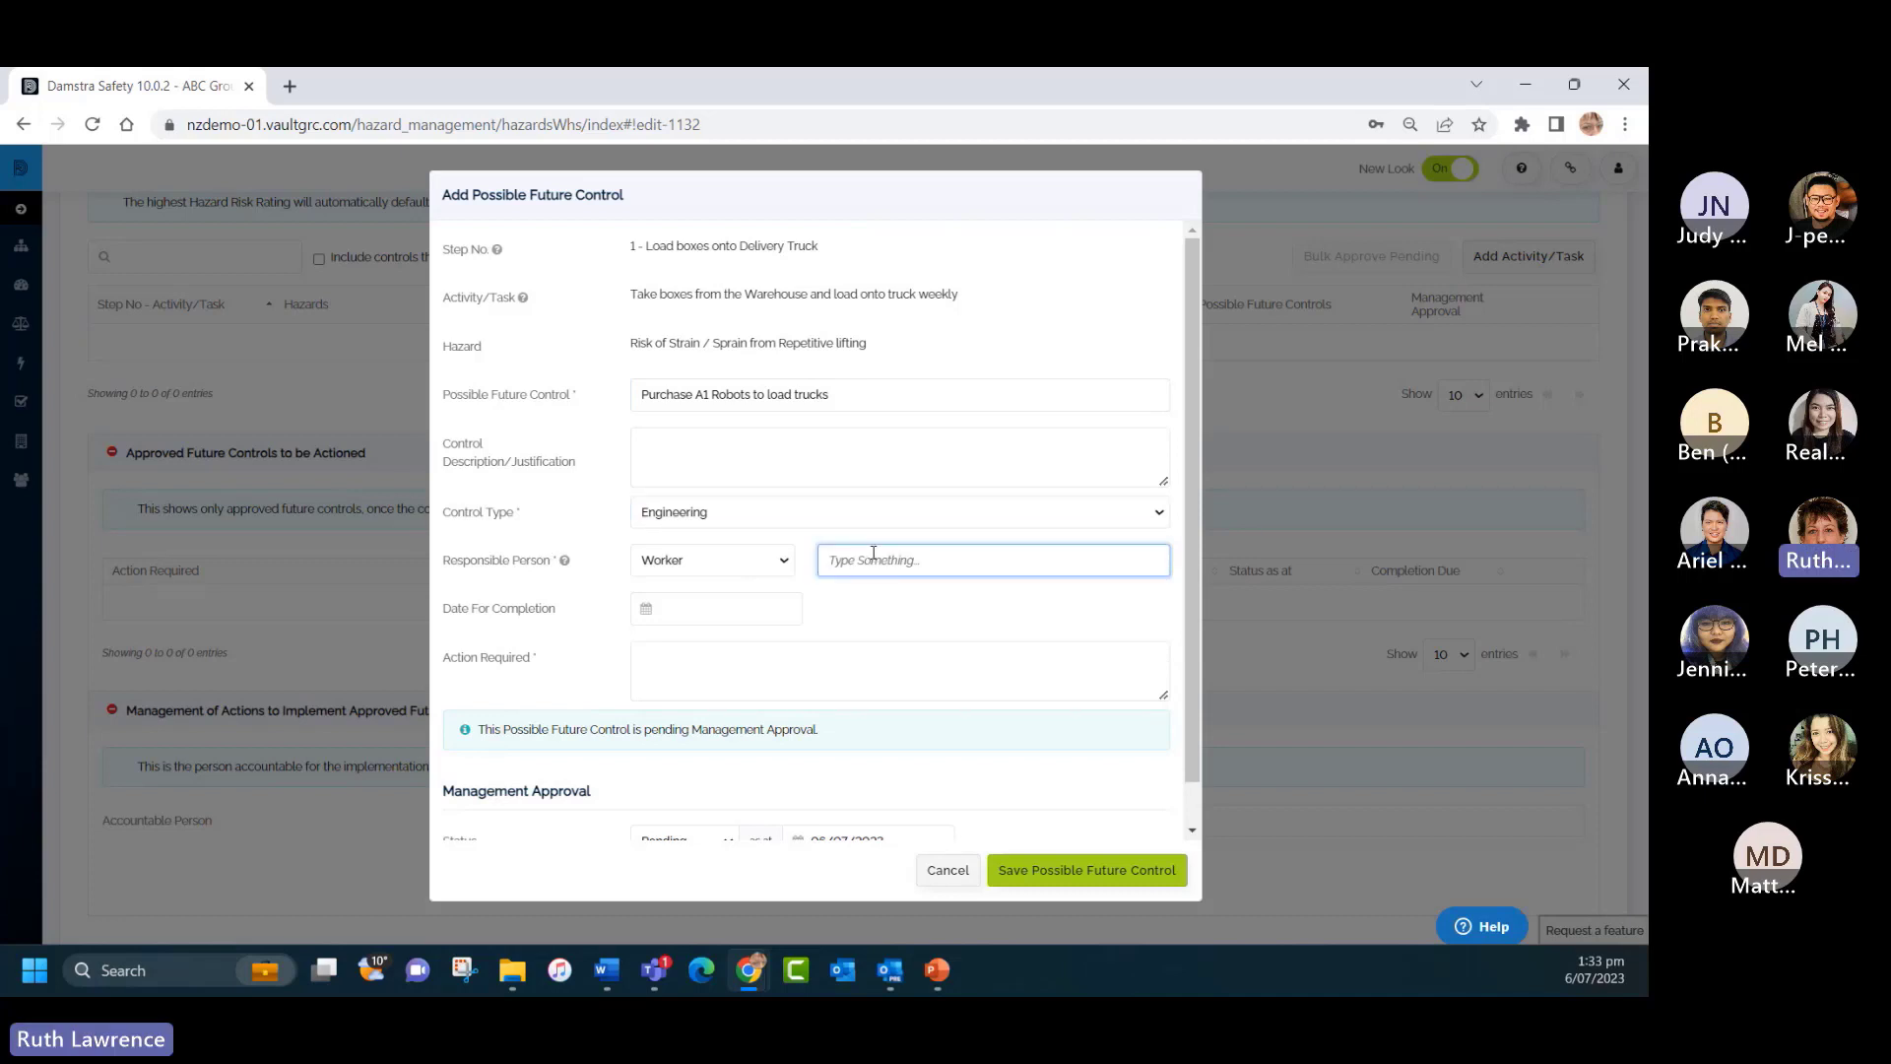
{"action": "type", "text": "tim"}
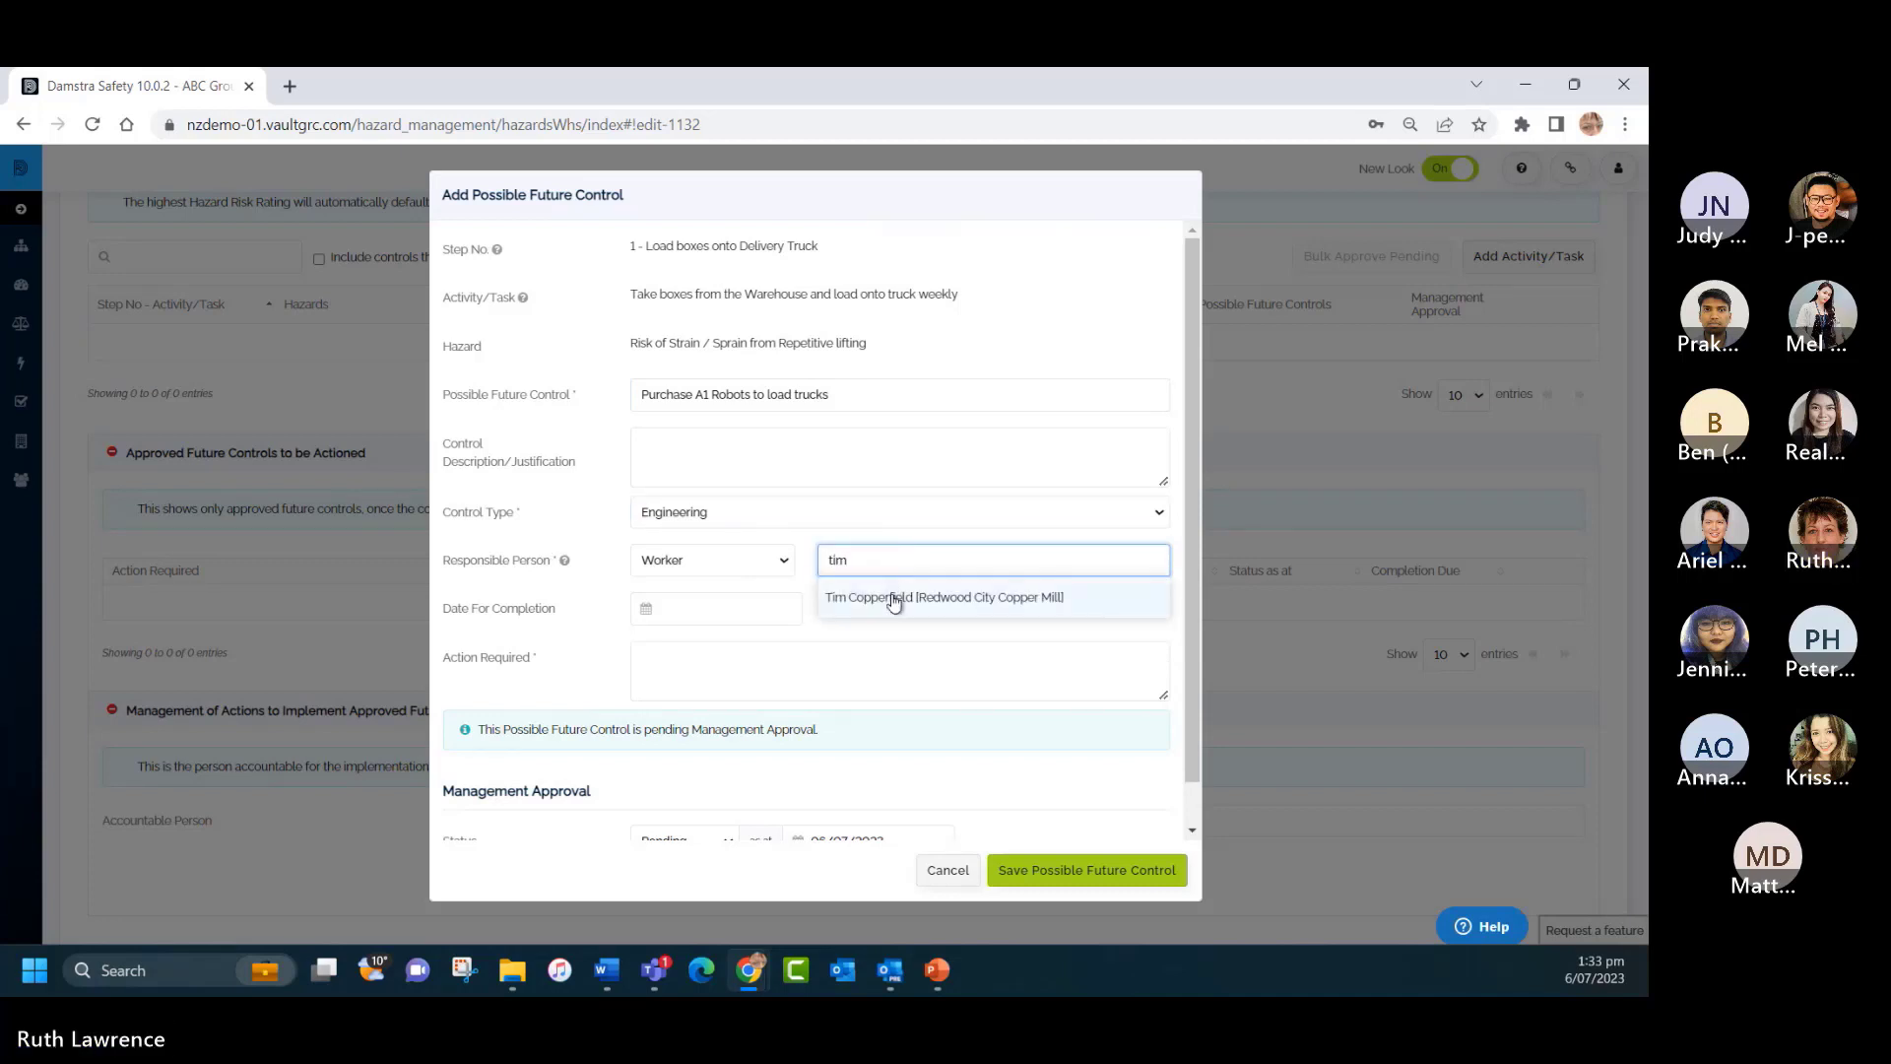
{"action": "left_click", "coordinate": [894, 599]}
{"action": "left_click", "coordinate": [696, 611]}
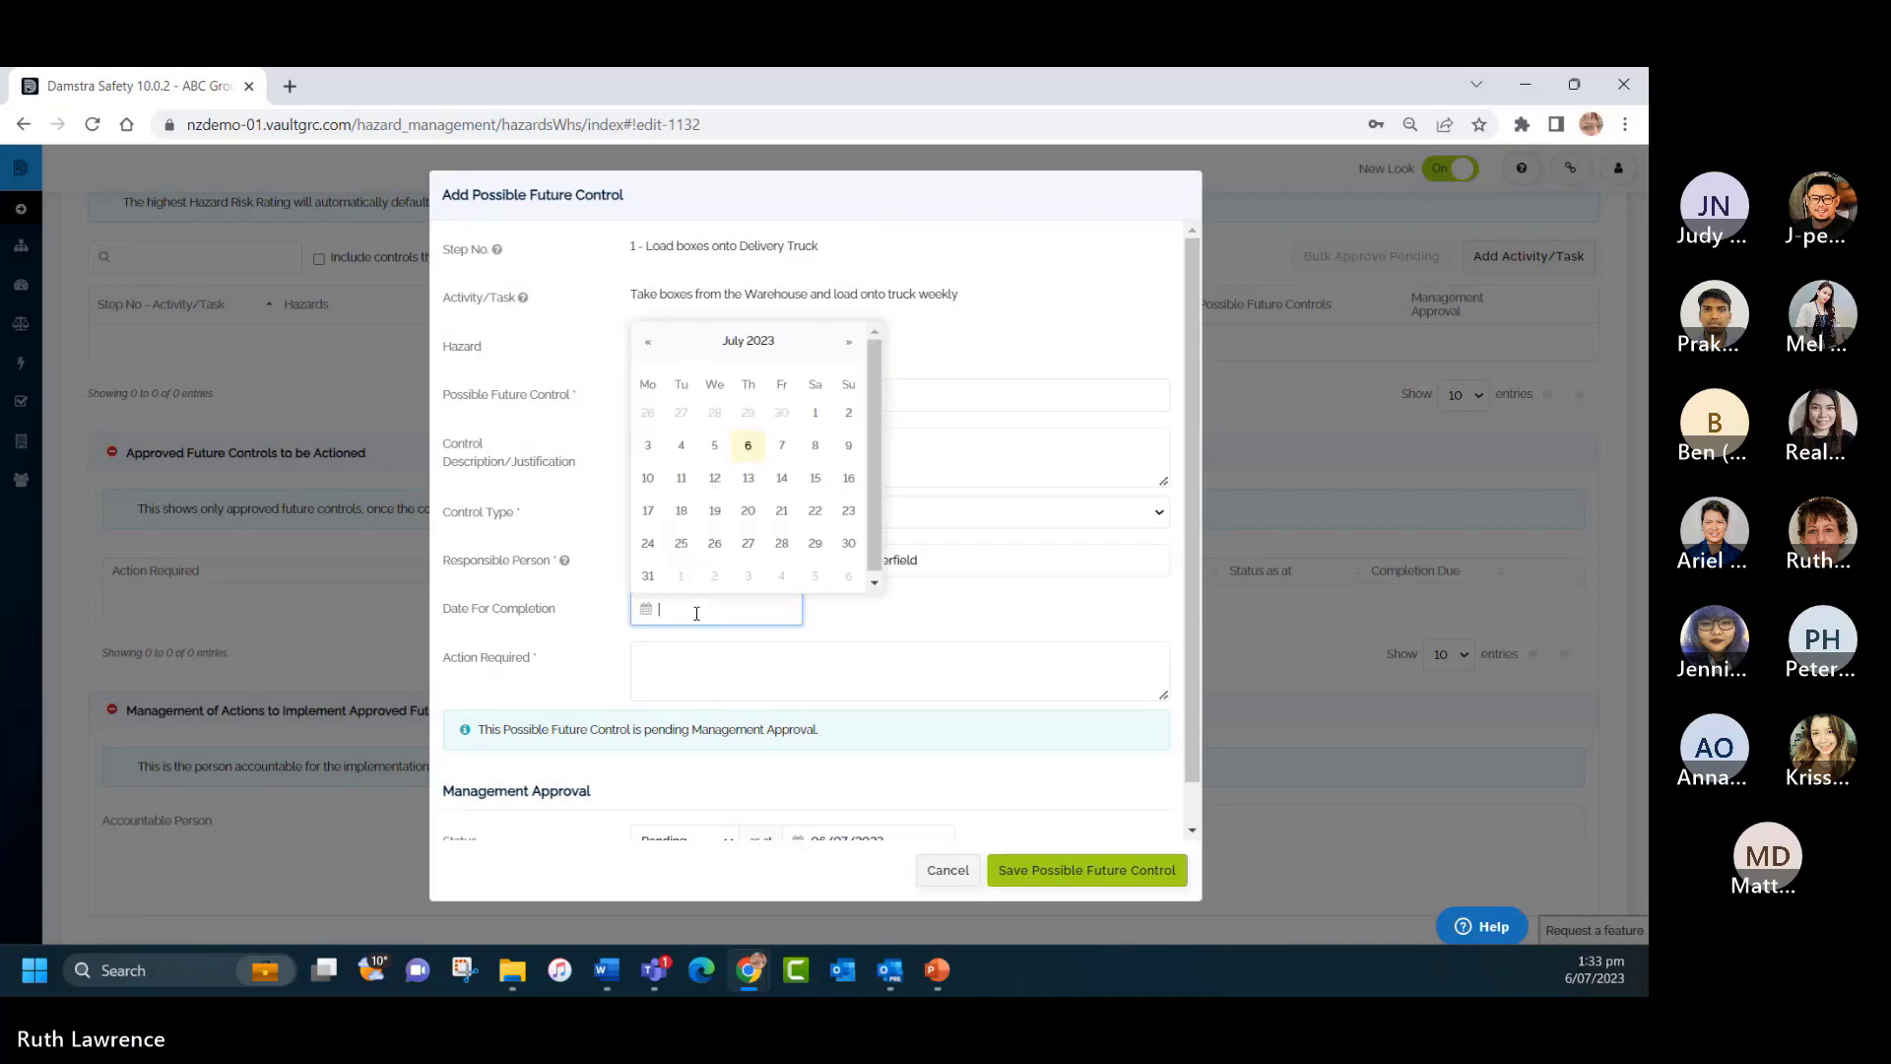
{"action": "left_click", "coordinate": [749, 510]}
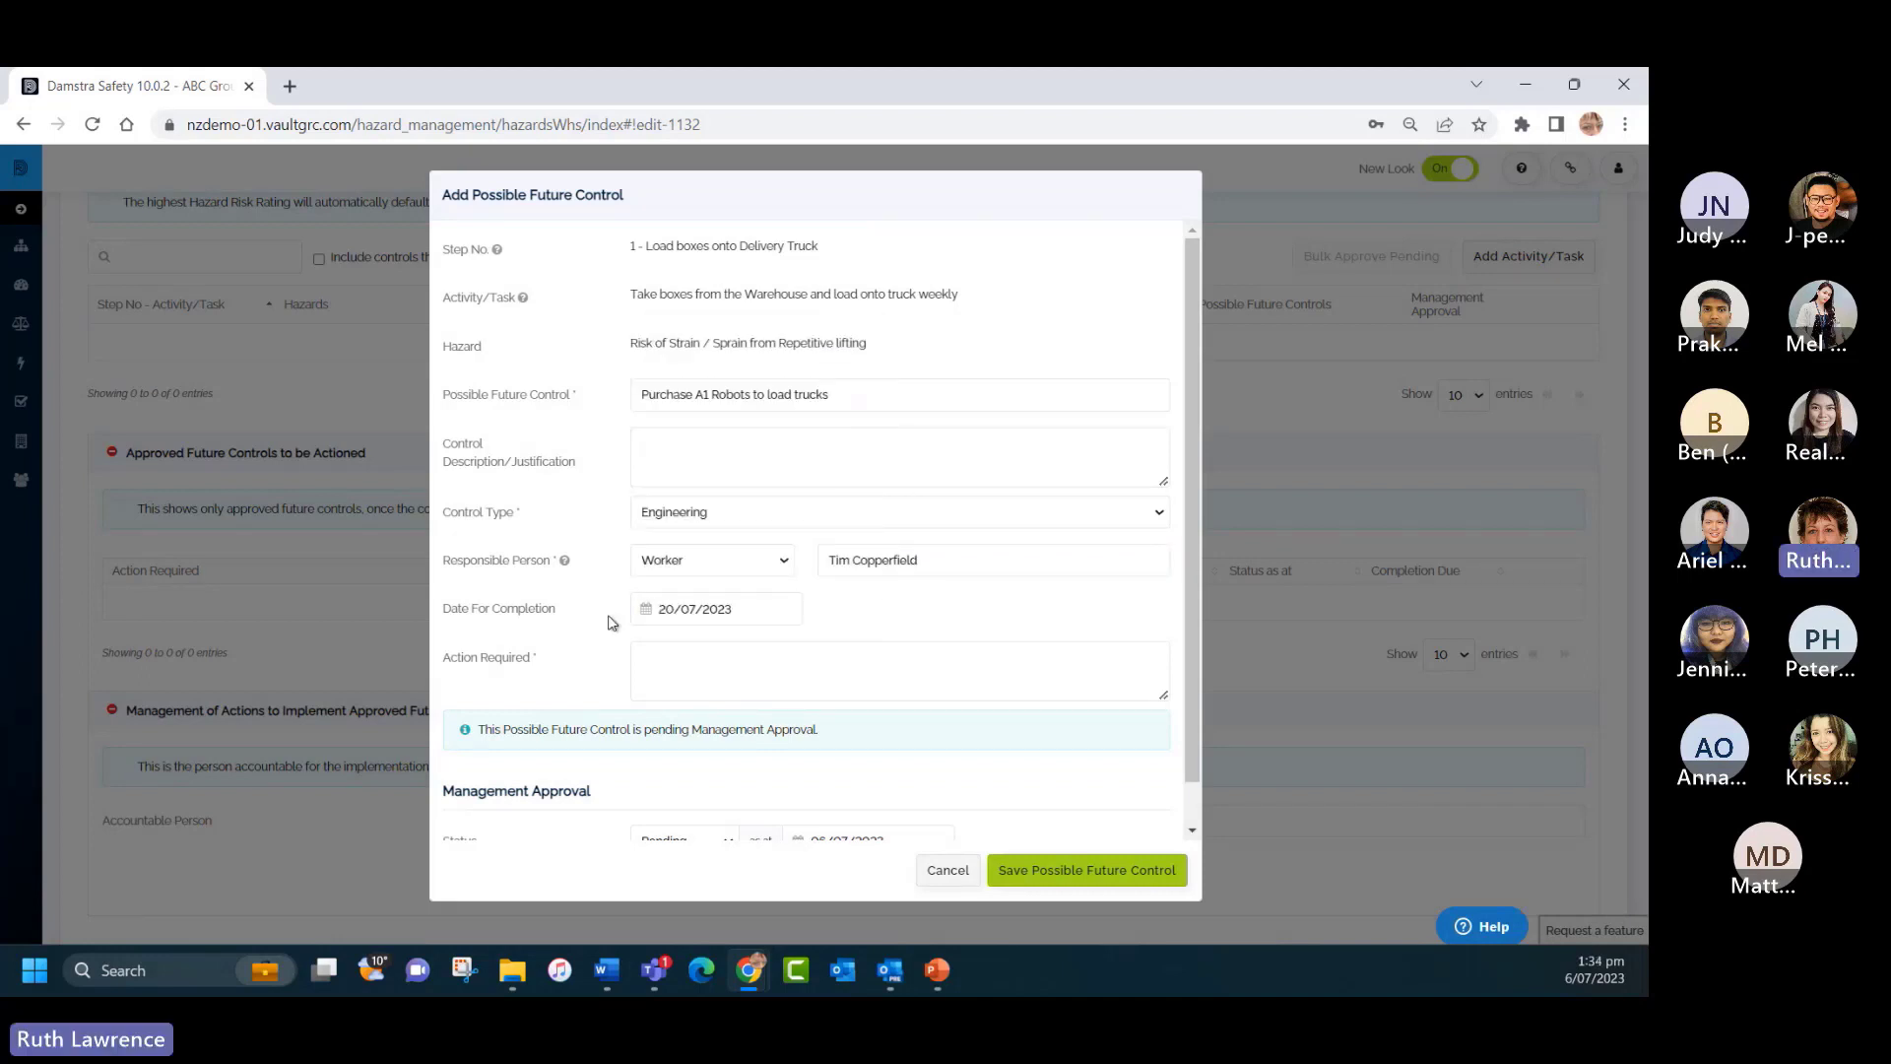
Enter an action required asking the responsible person to obtain a quote for buying robots, and save the possible future control.
{"action": "left_click", "coordinate": [658, 654]}
{"action": "type", "text": "Tim"}
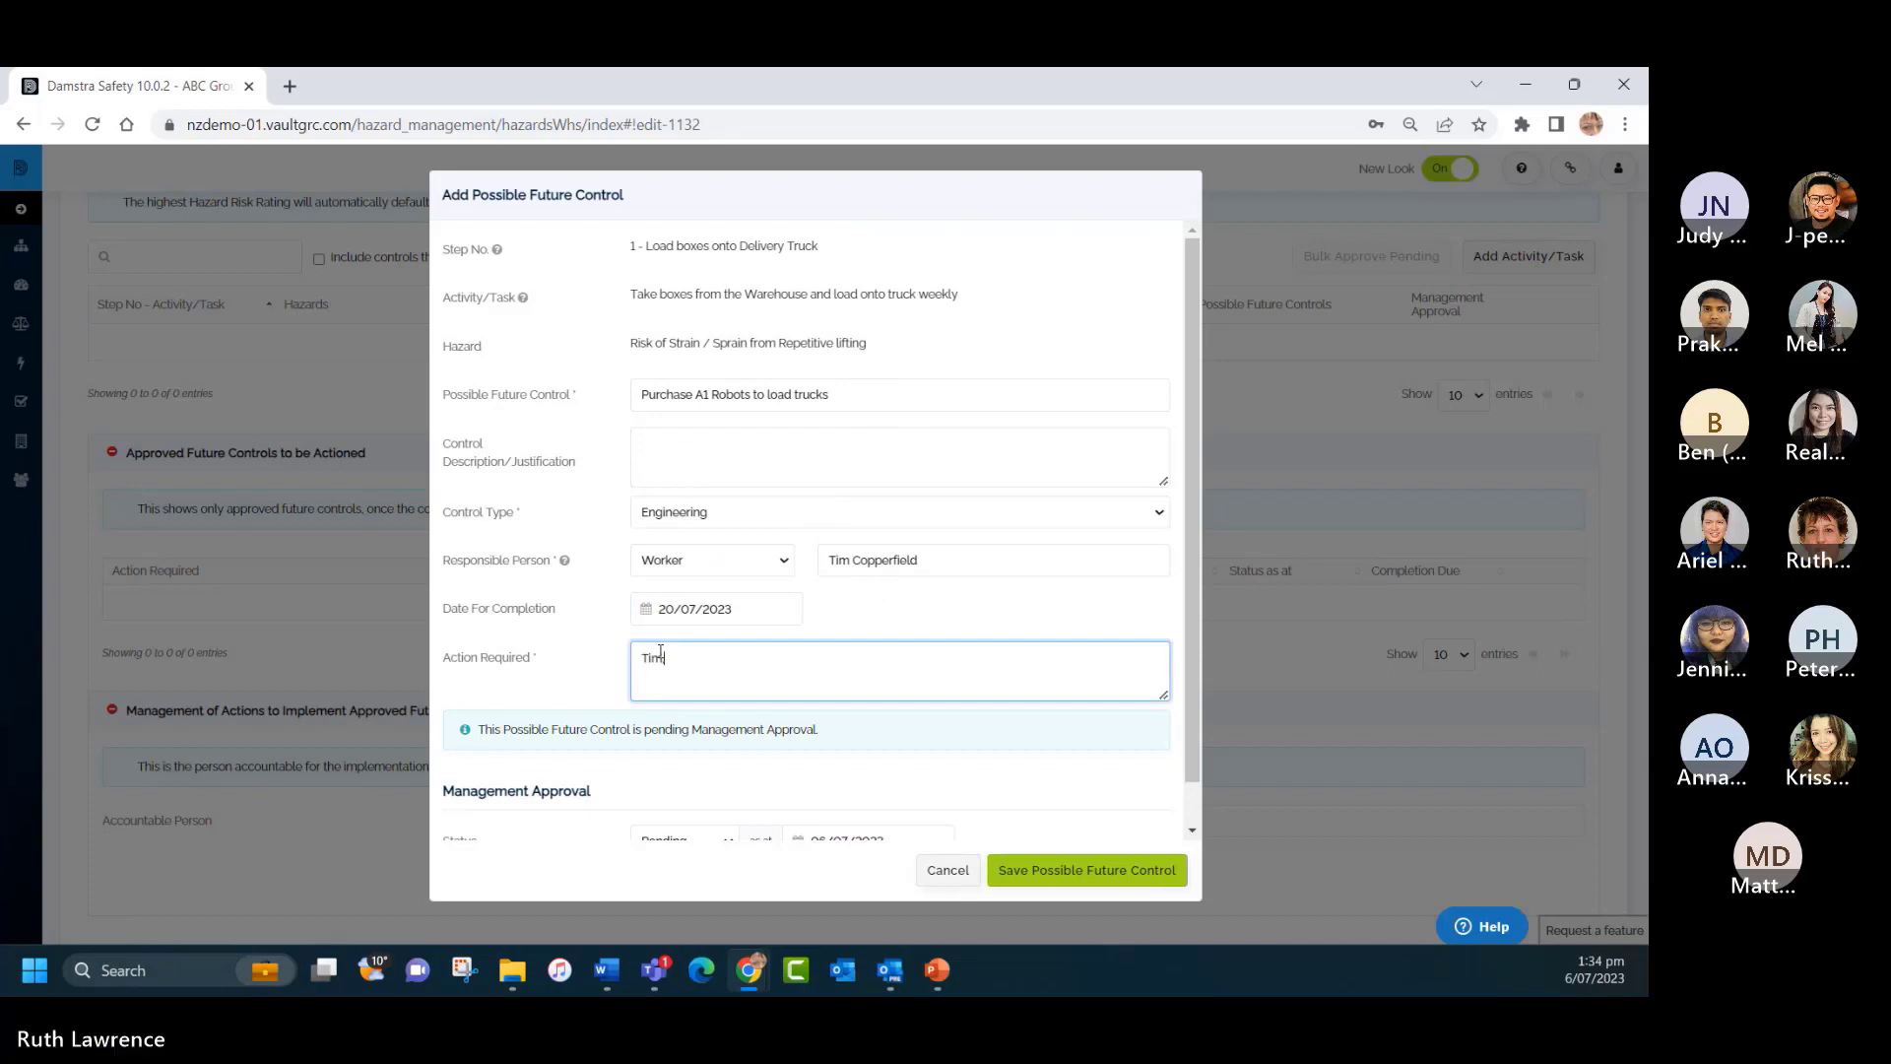
{"action": "type", "text": ", please obtain quote for buying robots"}
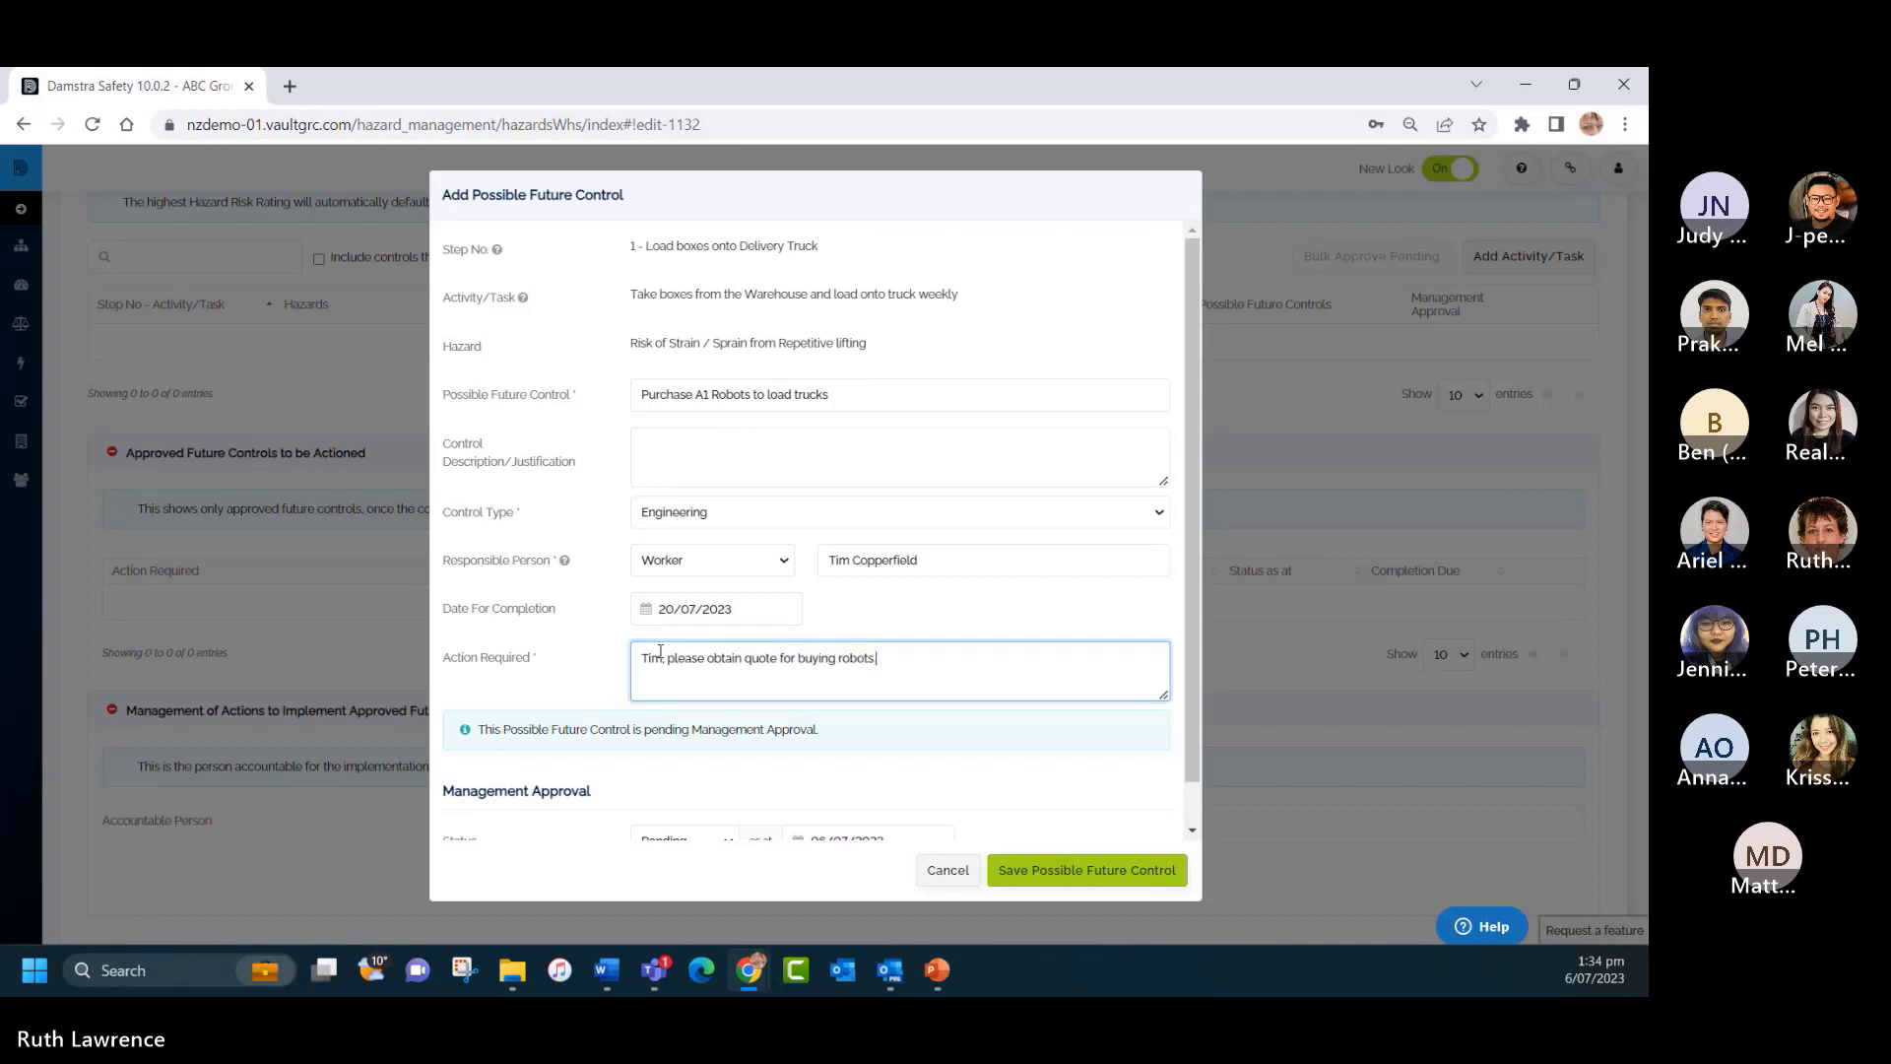
{"action": "scroll", "coordinate": [812, 613], "scroll_direction": "down", "scroll_amount": 1}
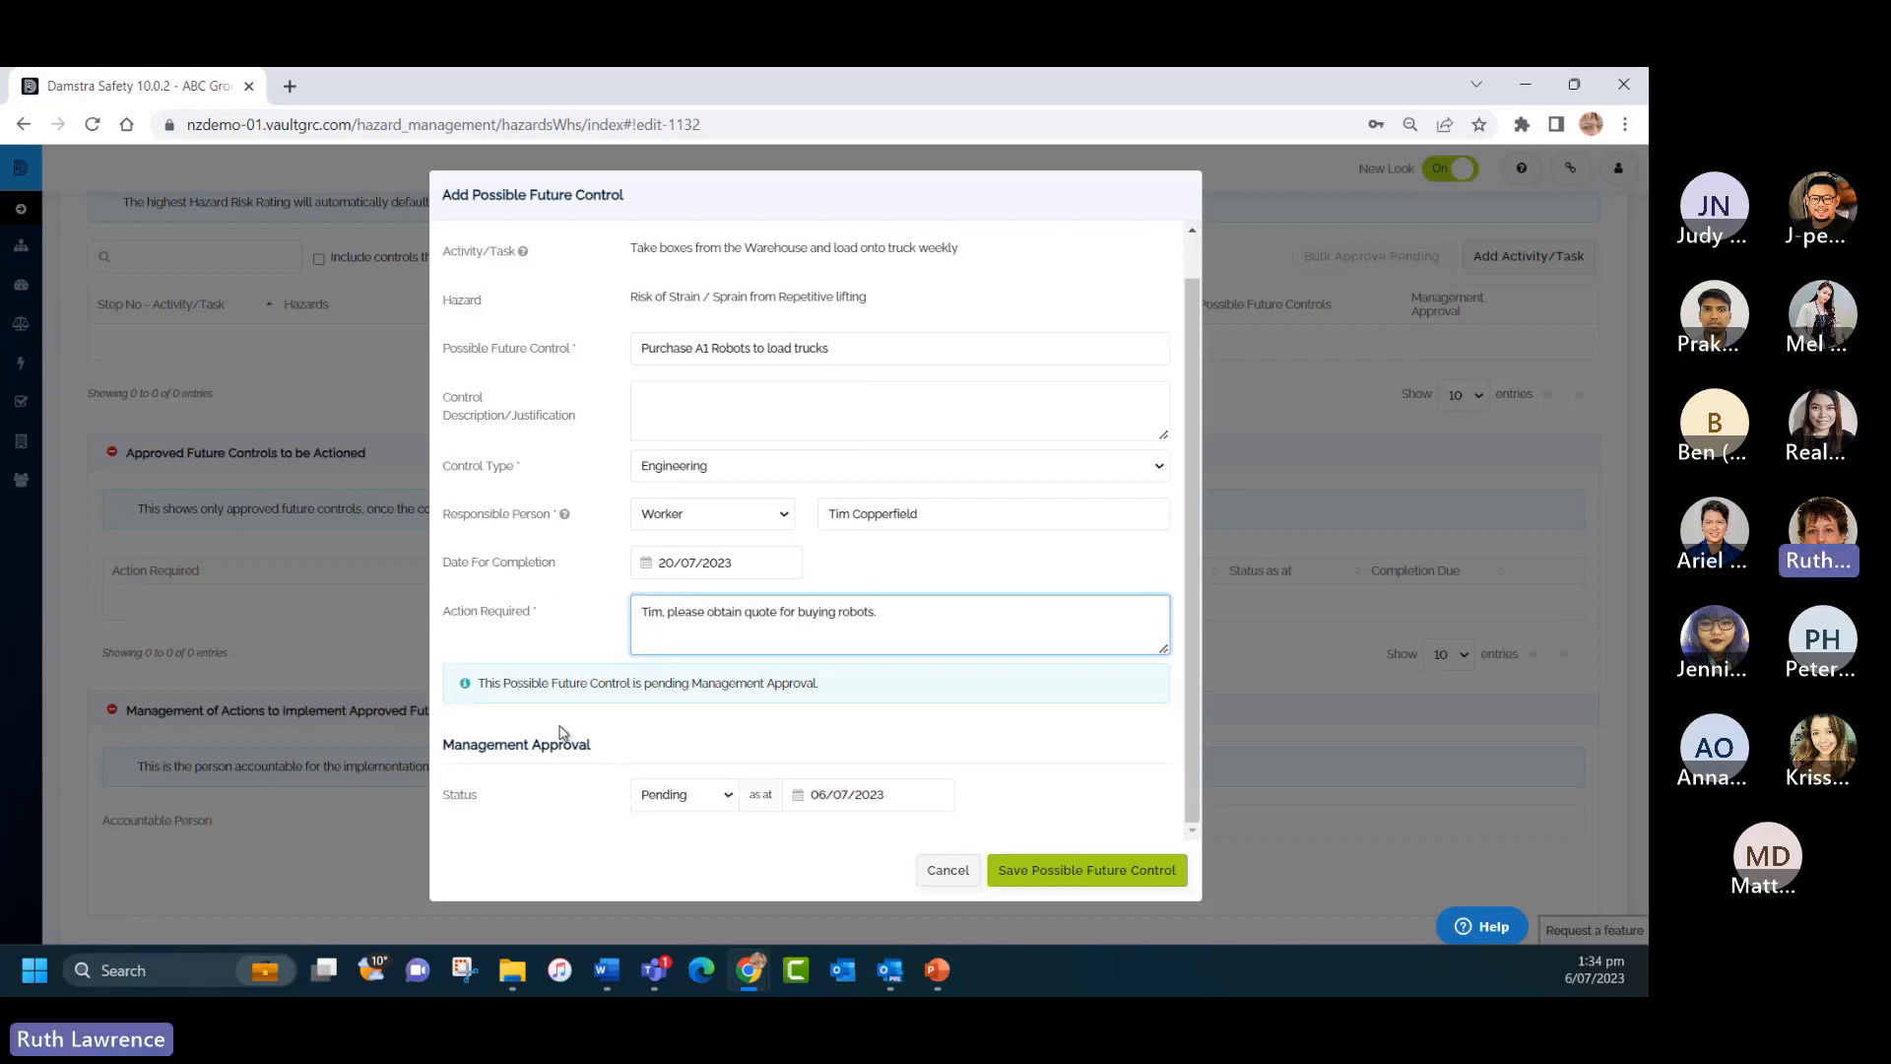
{"action": "left_click", "coordinate": [1070, 875]}
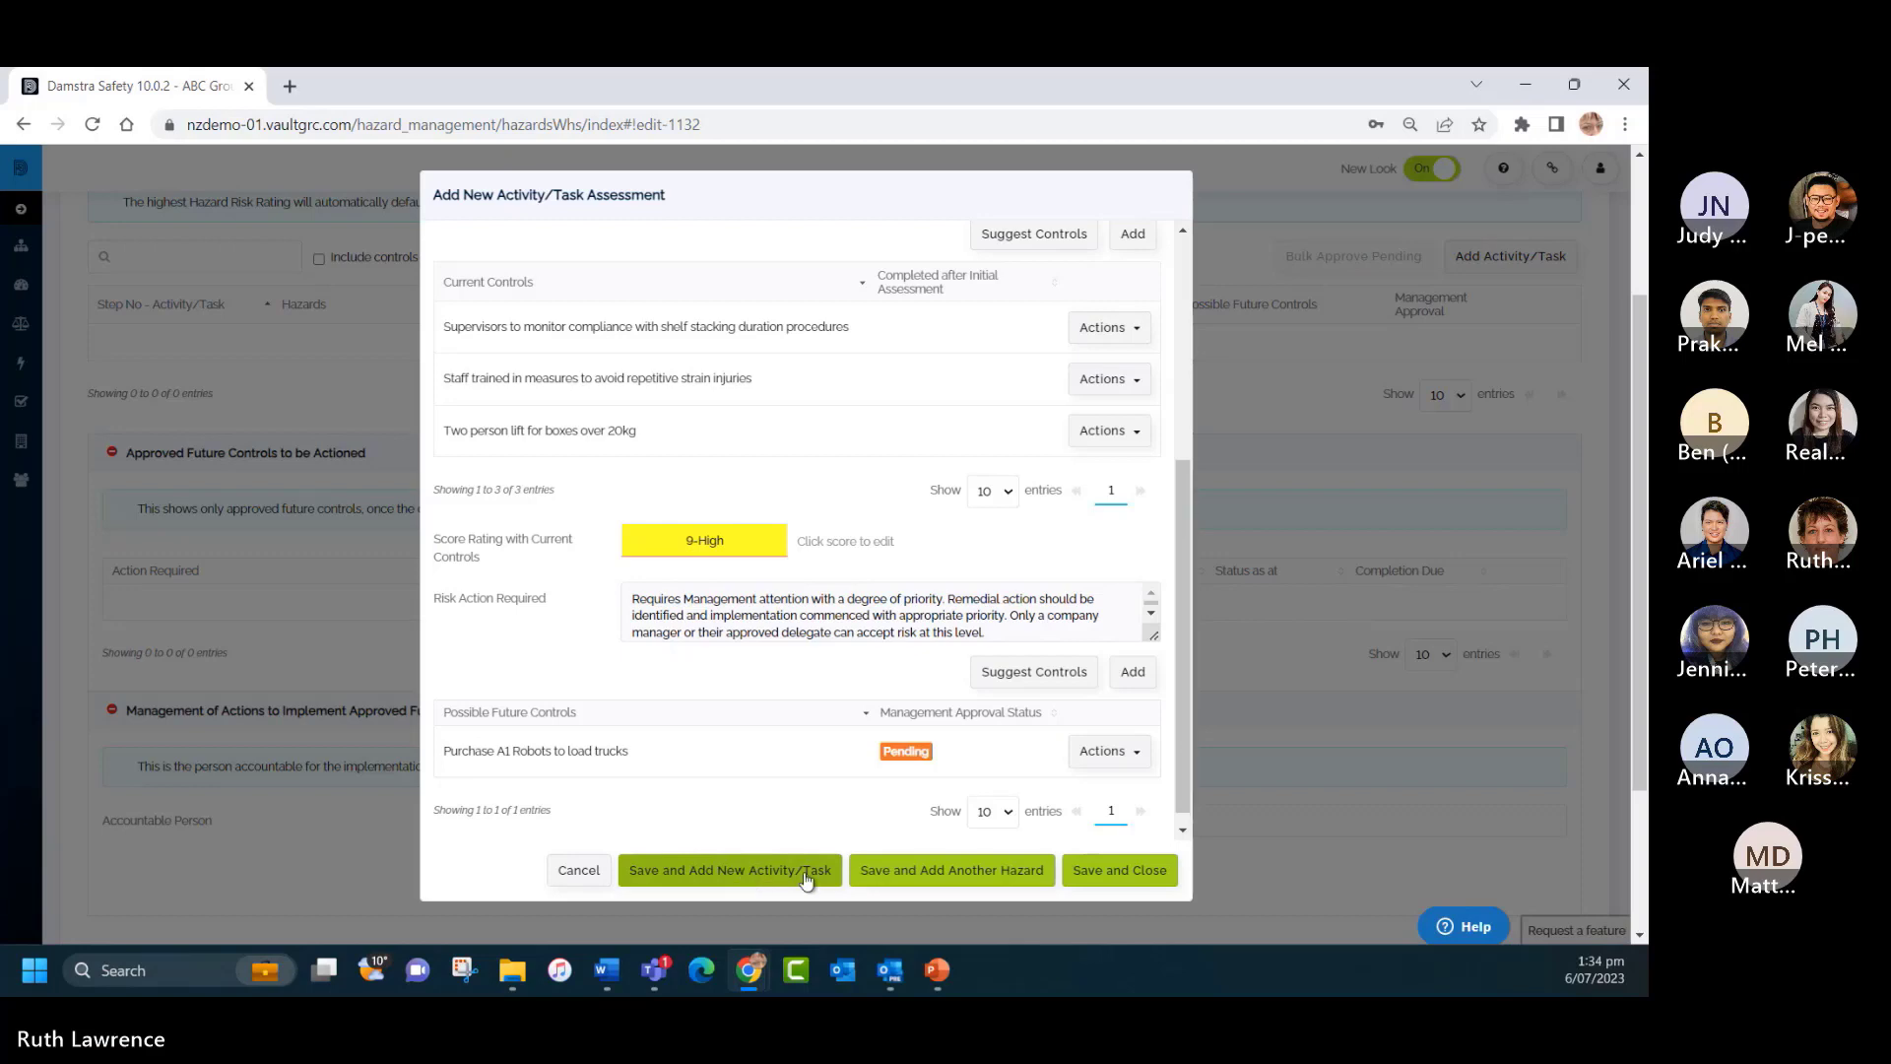
Save the hazard and add another, "Risk of slipping on warehouse floor", under Physical environment with subcategory Uneven/ sloping/ slippery ground.
{"action": "left_click", "coordinate": [942, 866]}
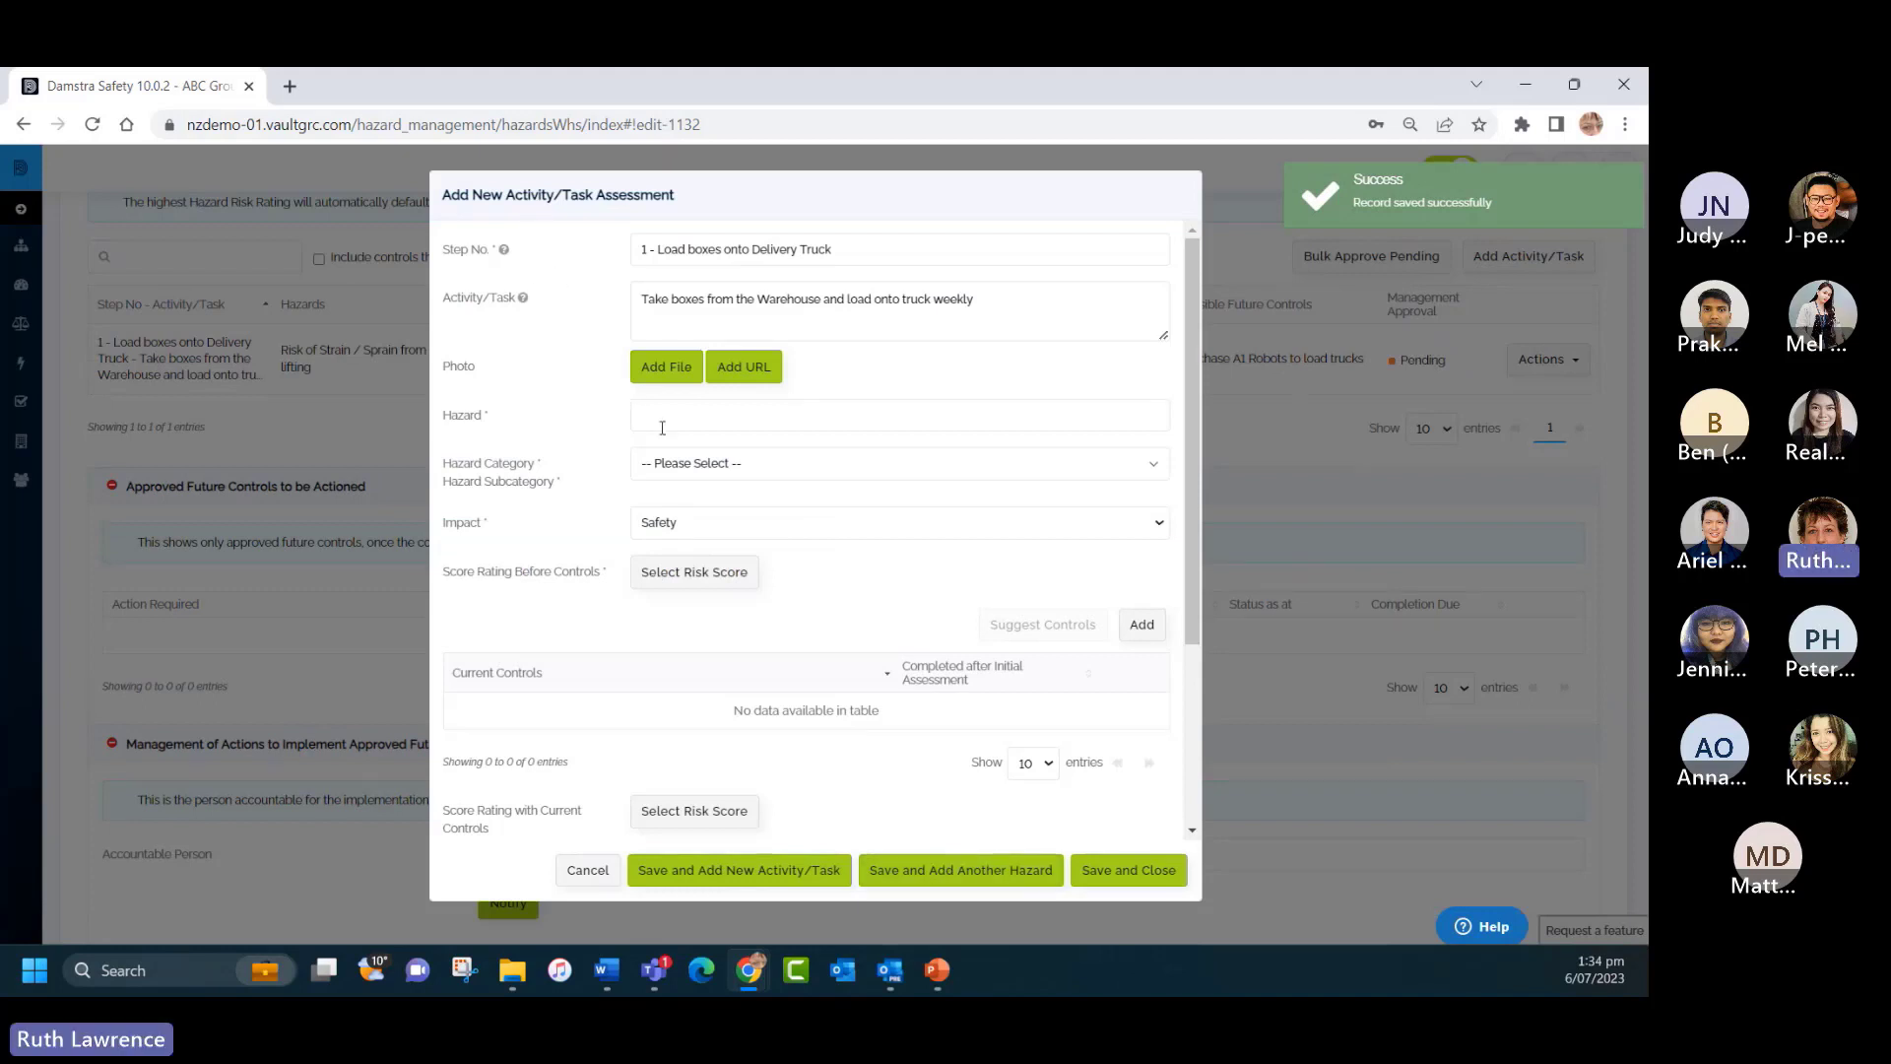
{"action": "left_click", "coordinate": [661, 413]}
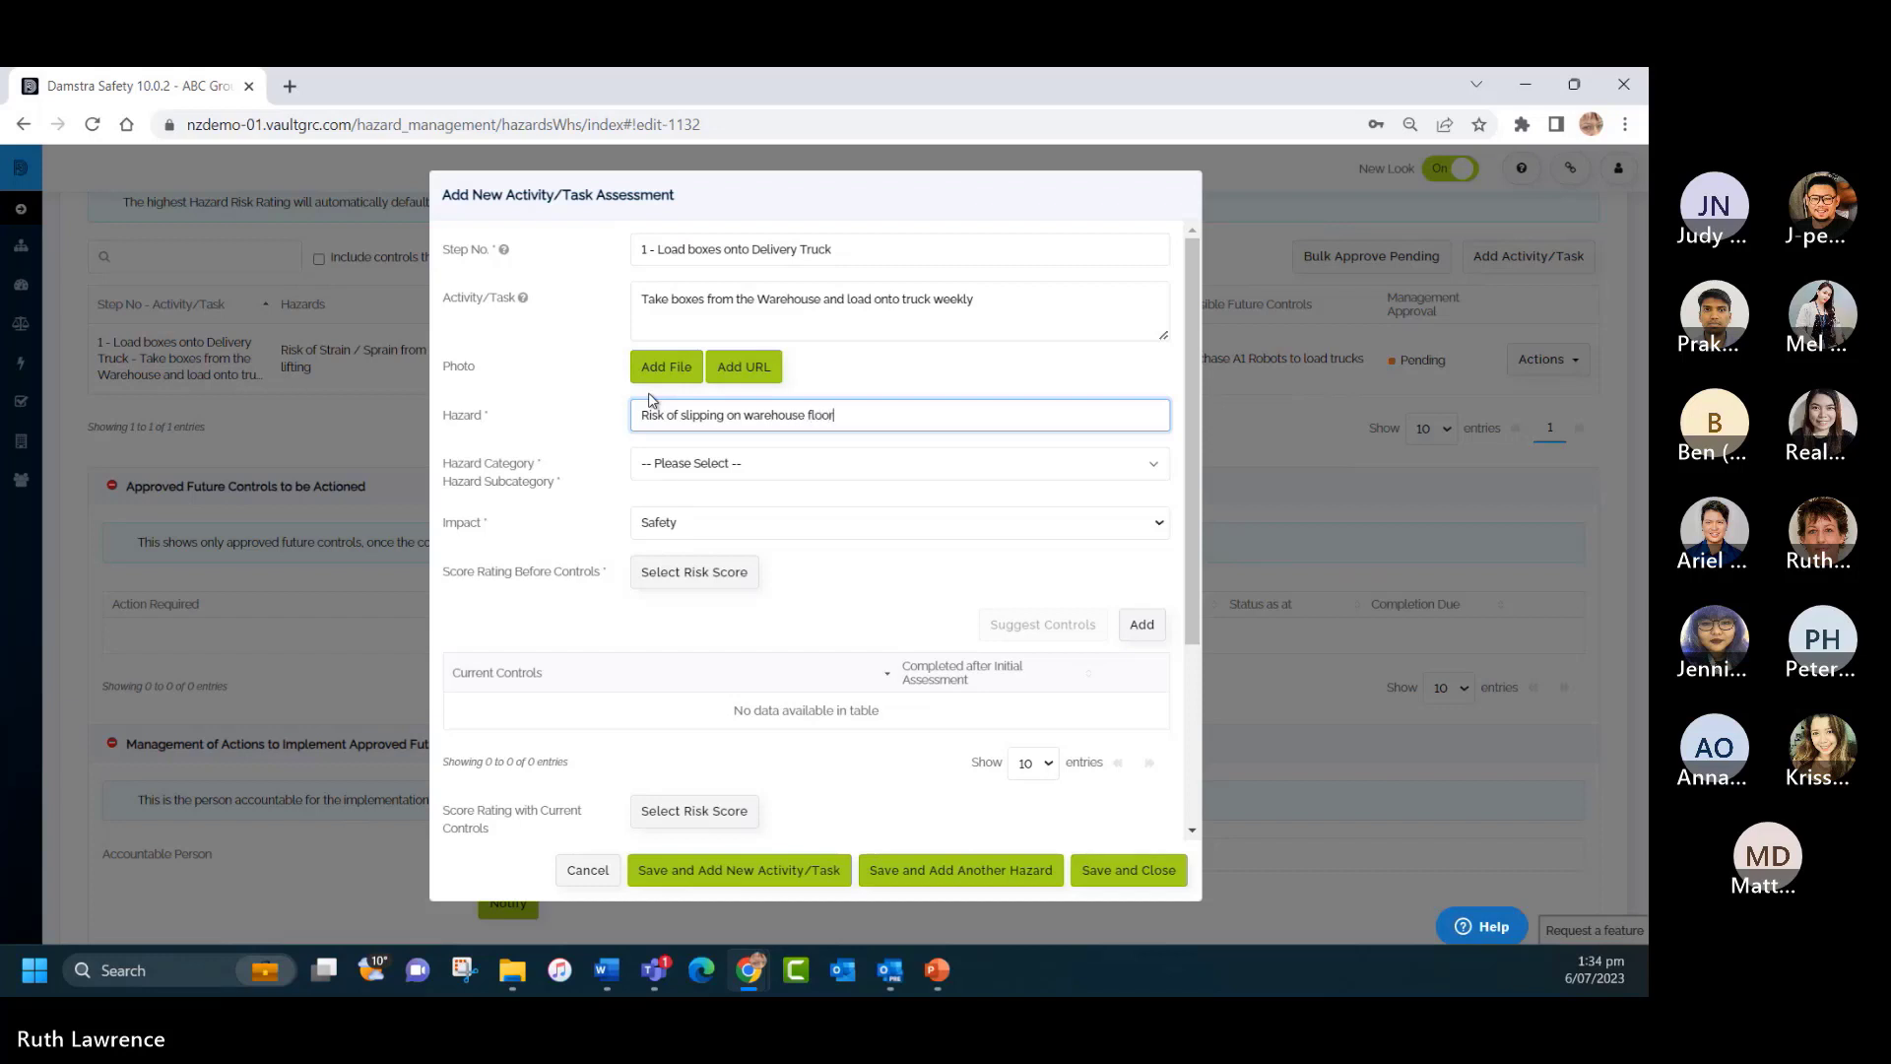
{"action": "left_click", "coordinate": [683, 464]}
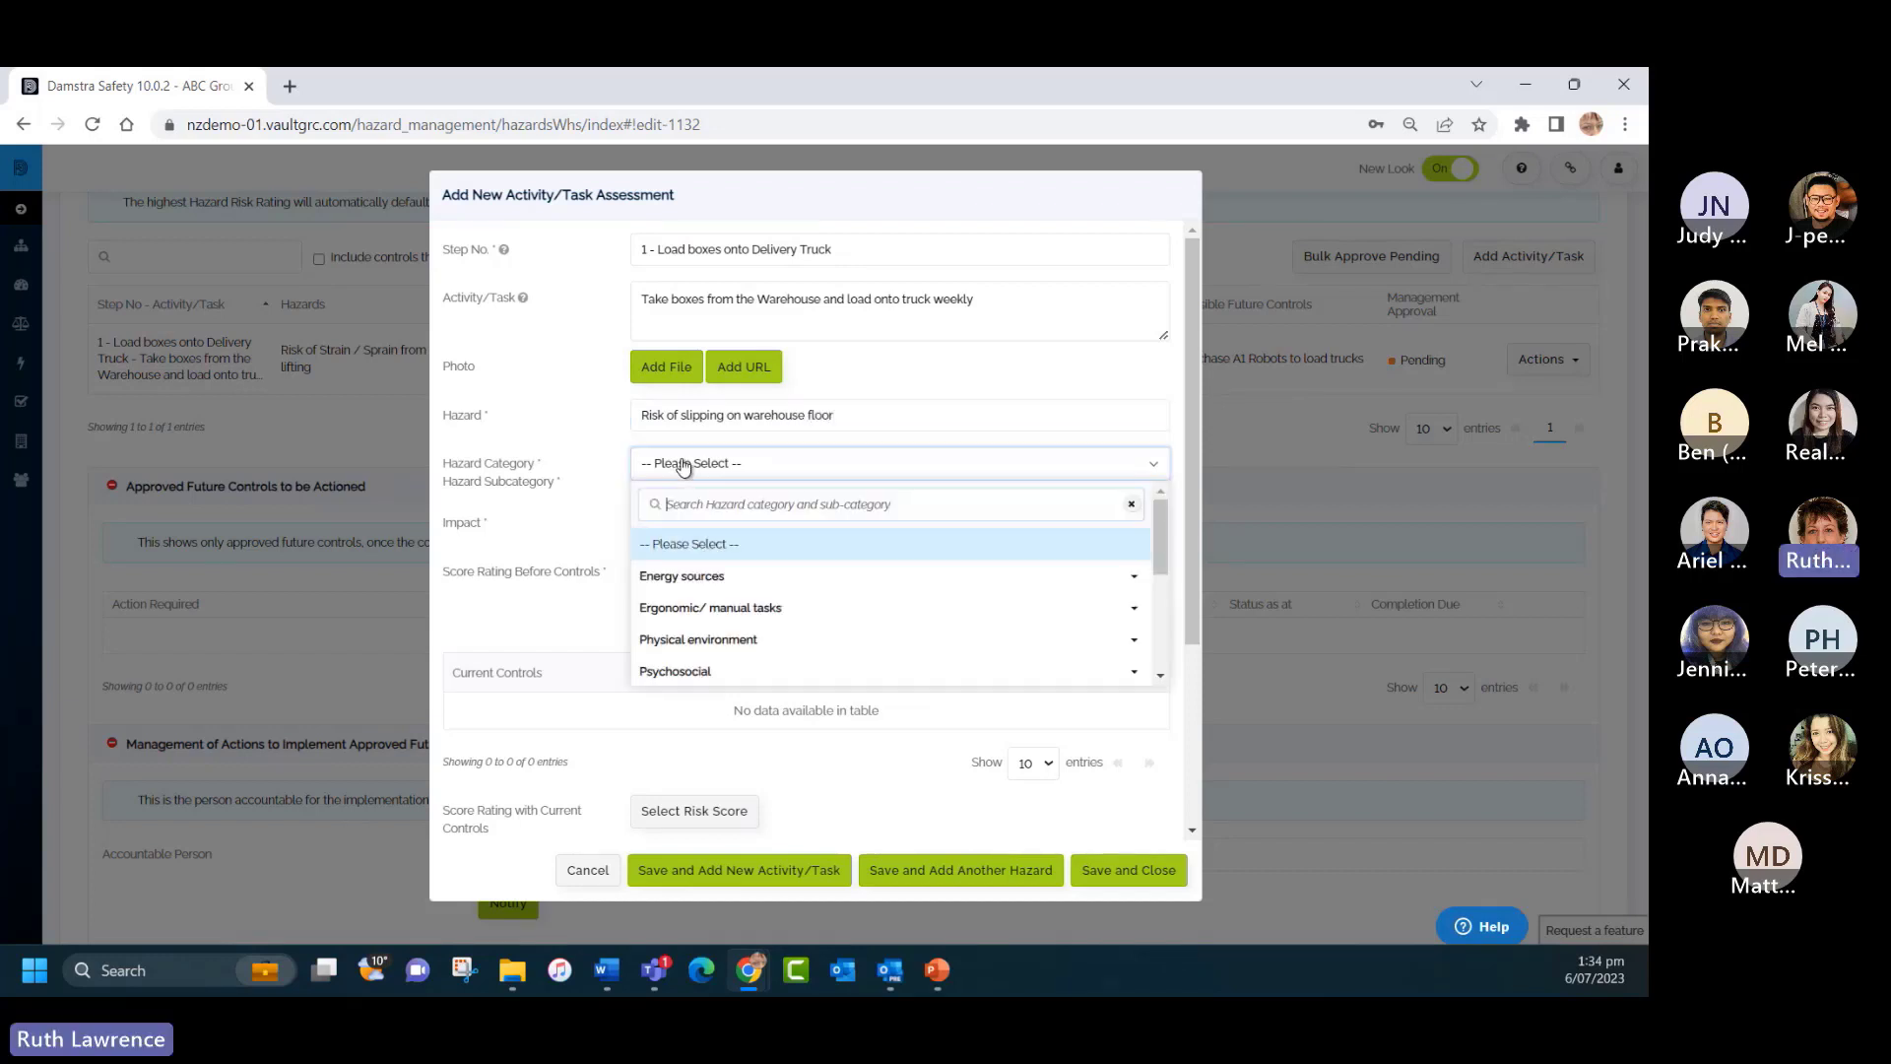
{"action": "type", "text": "slip"}
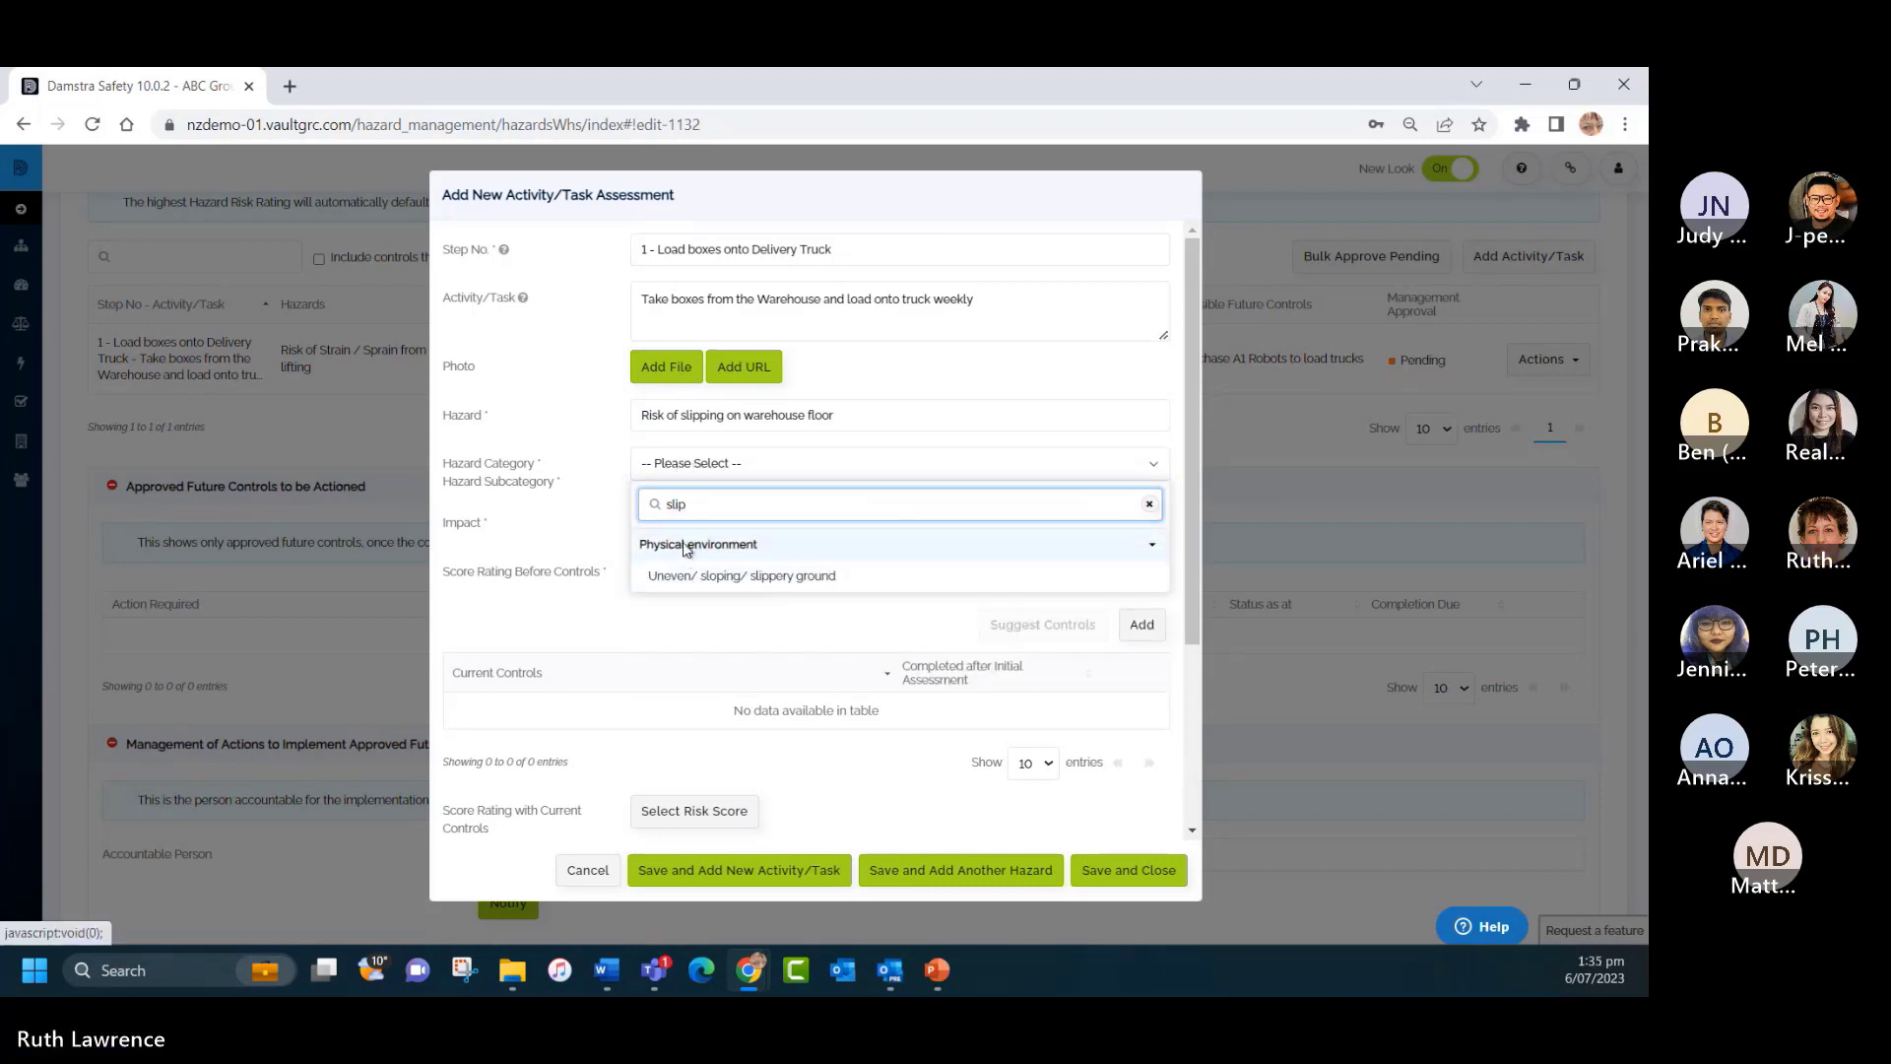
{"action": "left_click", "coordinate": [688, 576]}
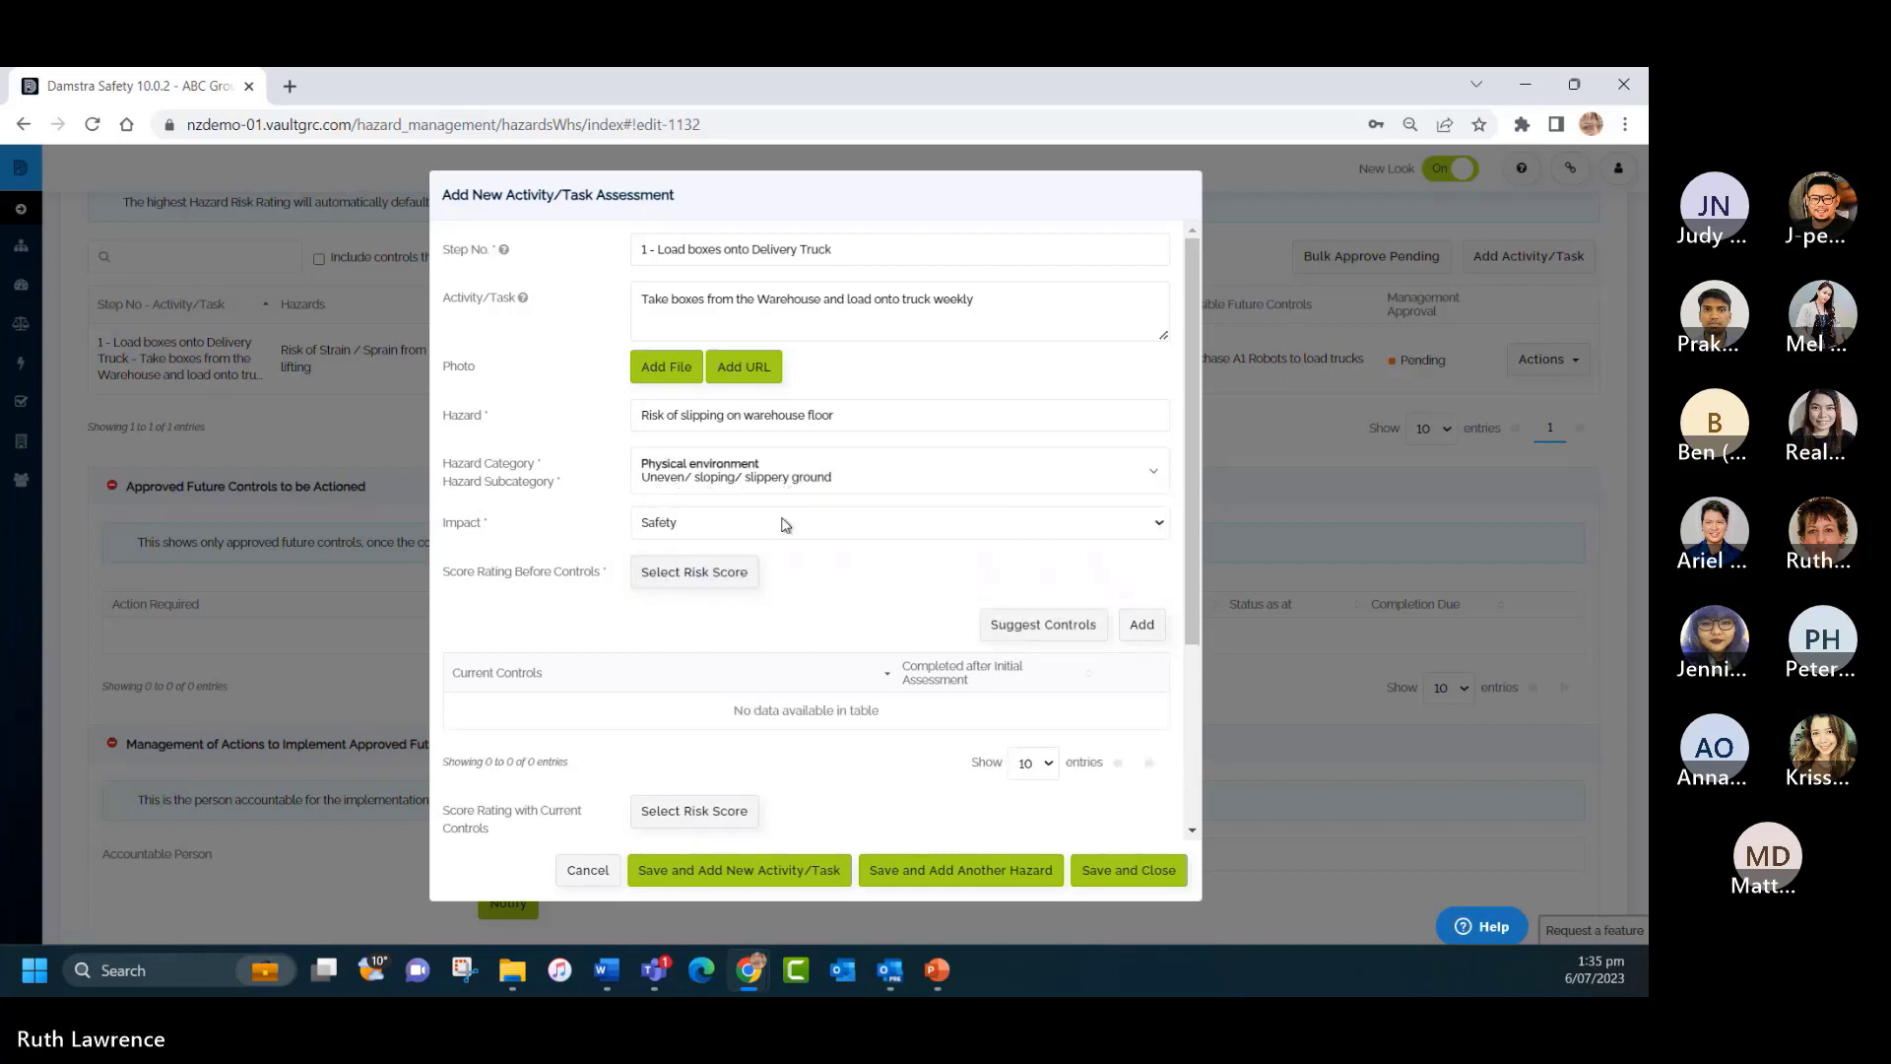
Set the slipping hazard's score rating before controls to 8-High, using Likely likelihood and Minor consequence.
{"action": "left_click", "coordinate": [703, 577]}
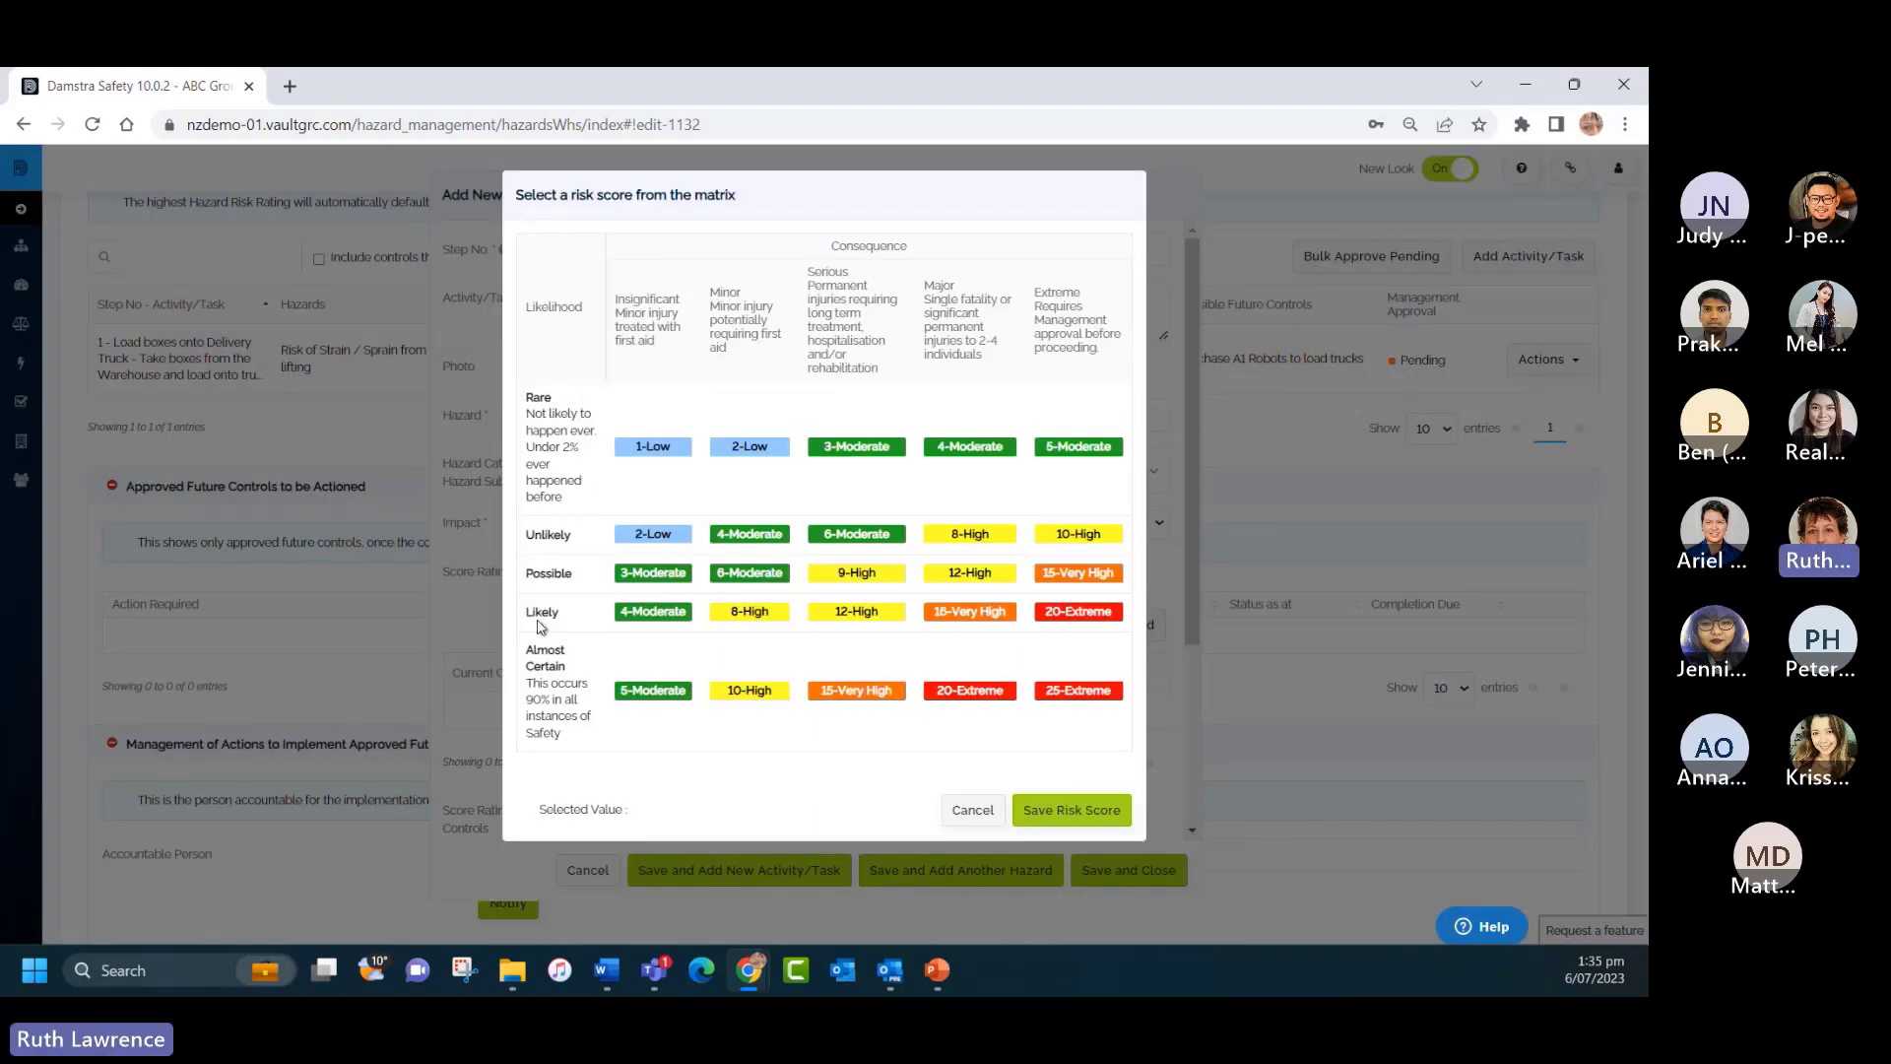
{"action": "left_click", "coordinate": [751, 612]}
{"action": "left_click", "coordinate": [1093, 816]}
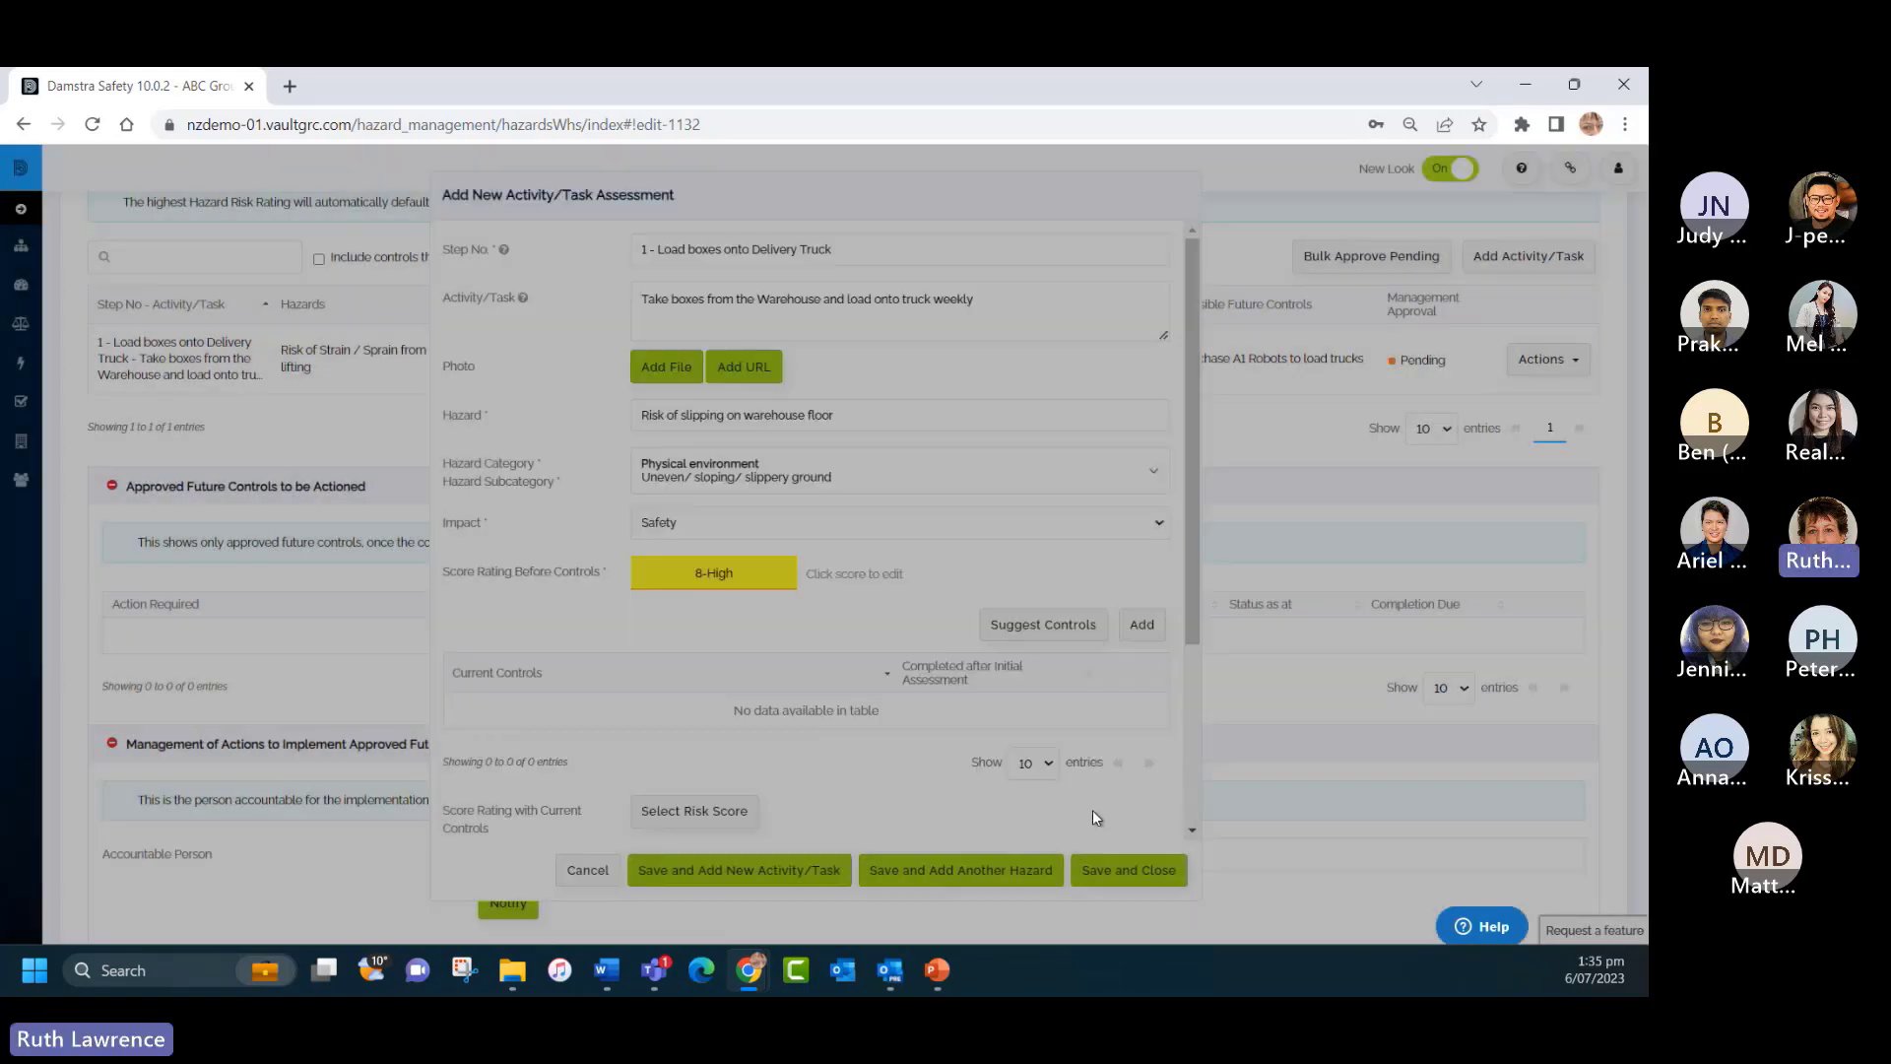
Add the suggested current controls for sensible shoes, firm grip, good lighting, entrance door mats, wet floor warning signs and floor in good condition.
{"action": "left_click", "coordinate": [1042, 625]}
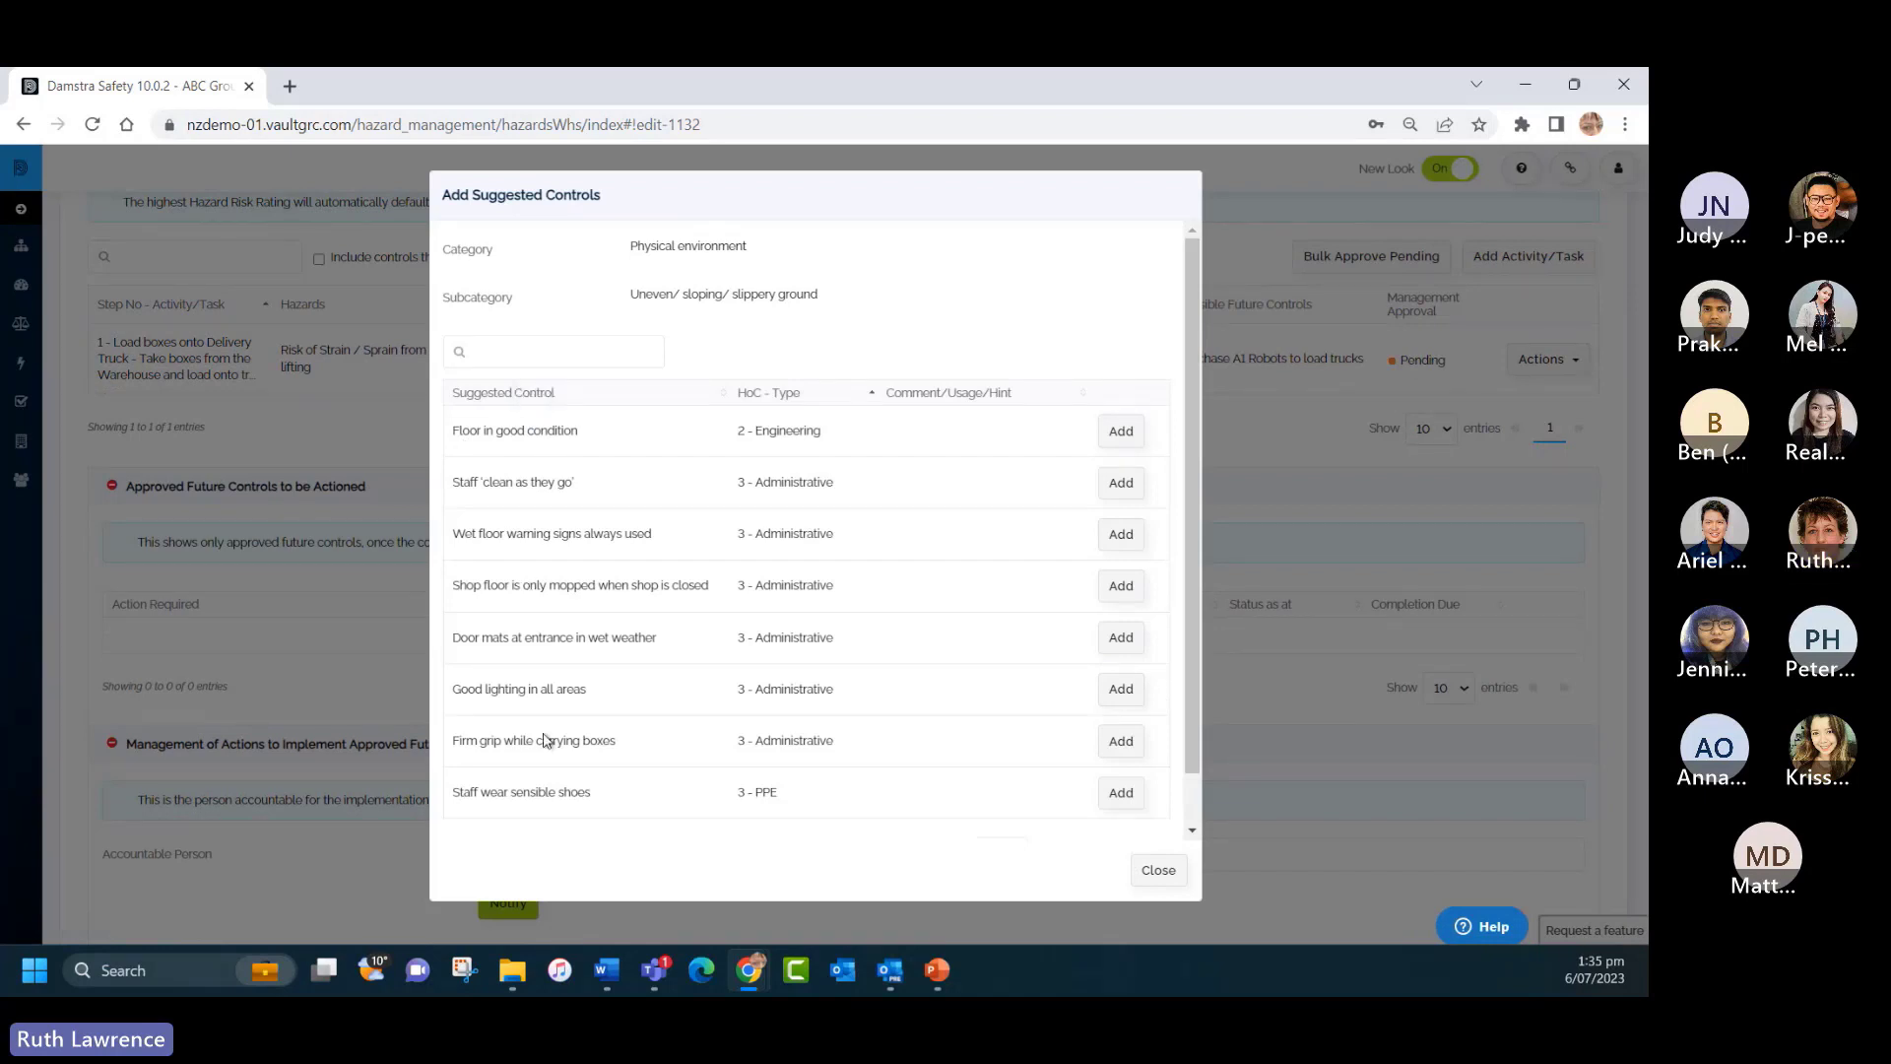
{"action": "left_click", "coordinate": [1120, 794]}
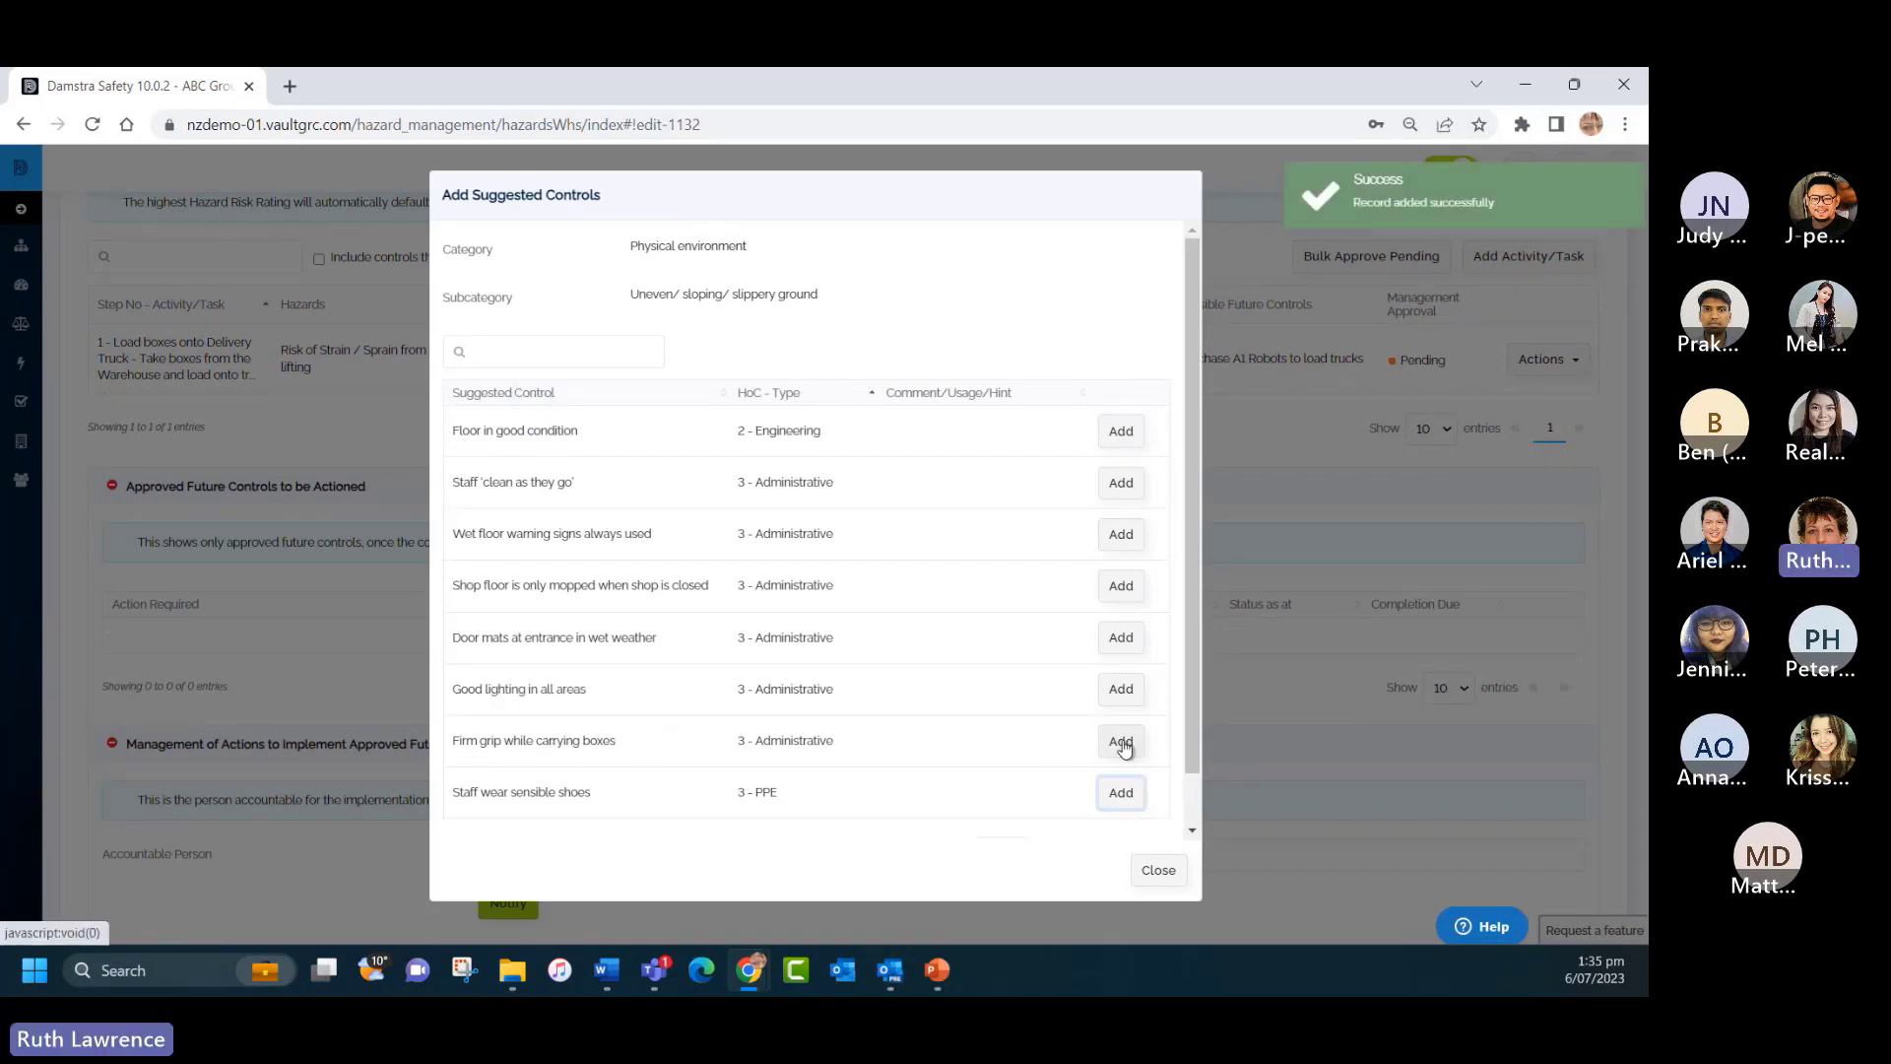
{"action": "left_click", "coordinate": [1122, 743]}
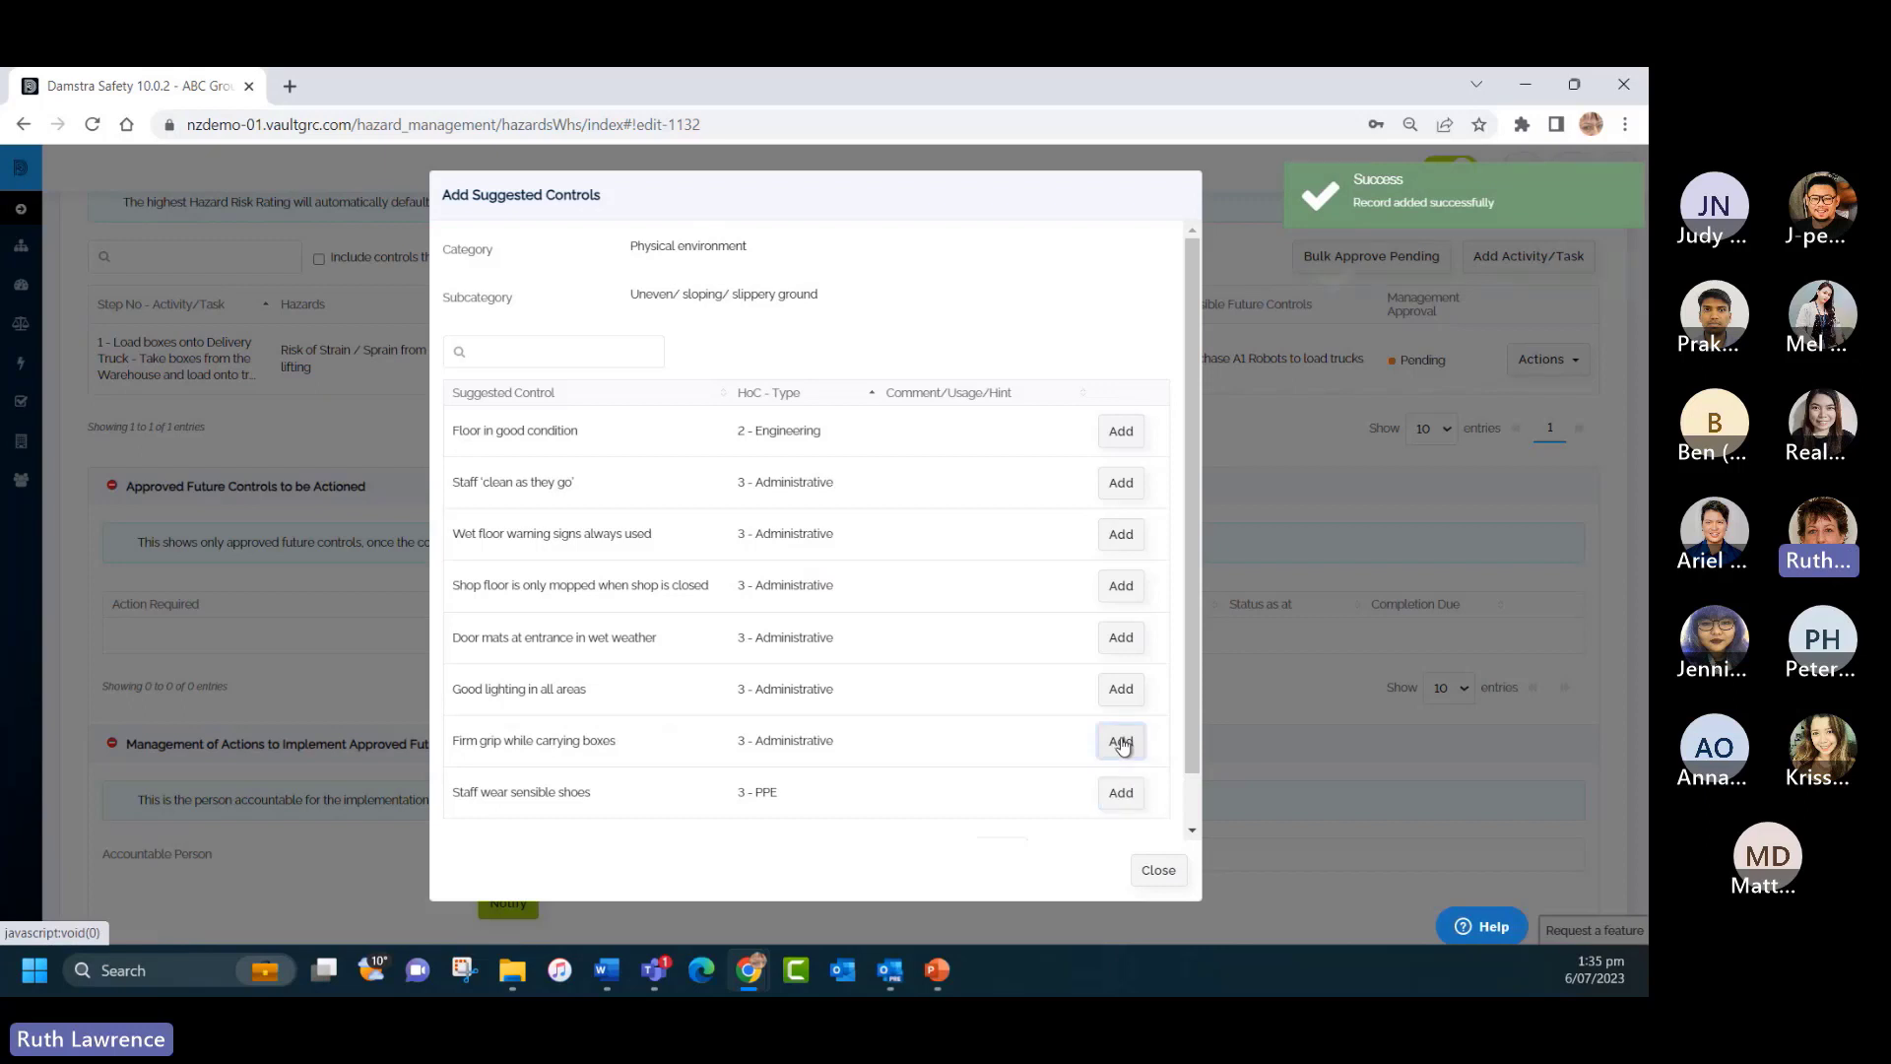
{"action": "left_click", "coordinate": [1101, 687]}
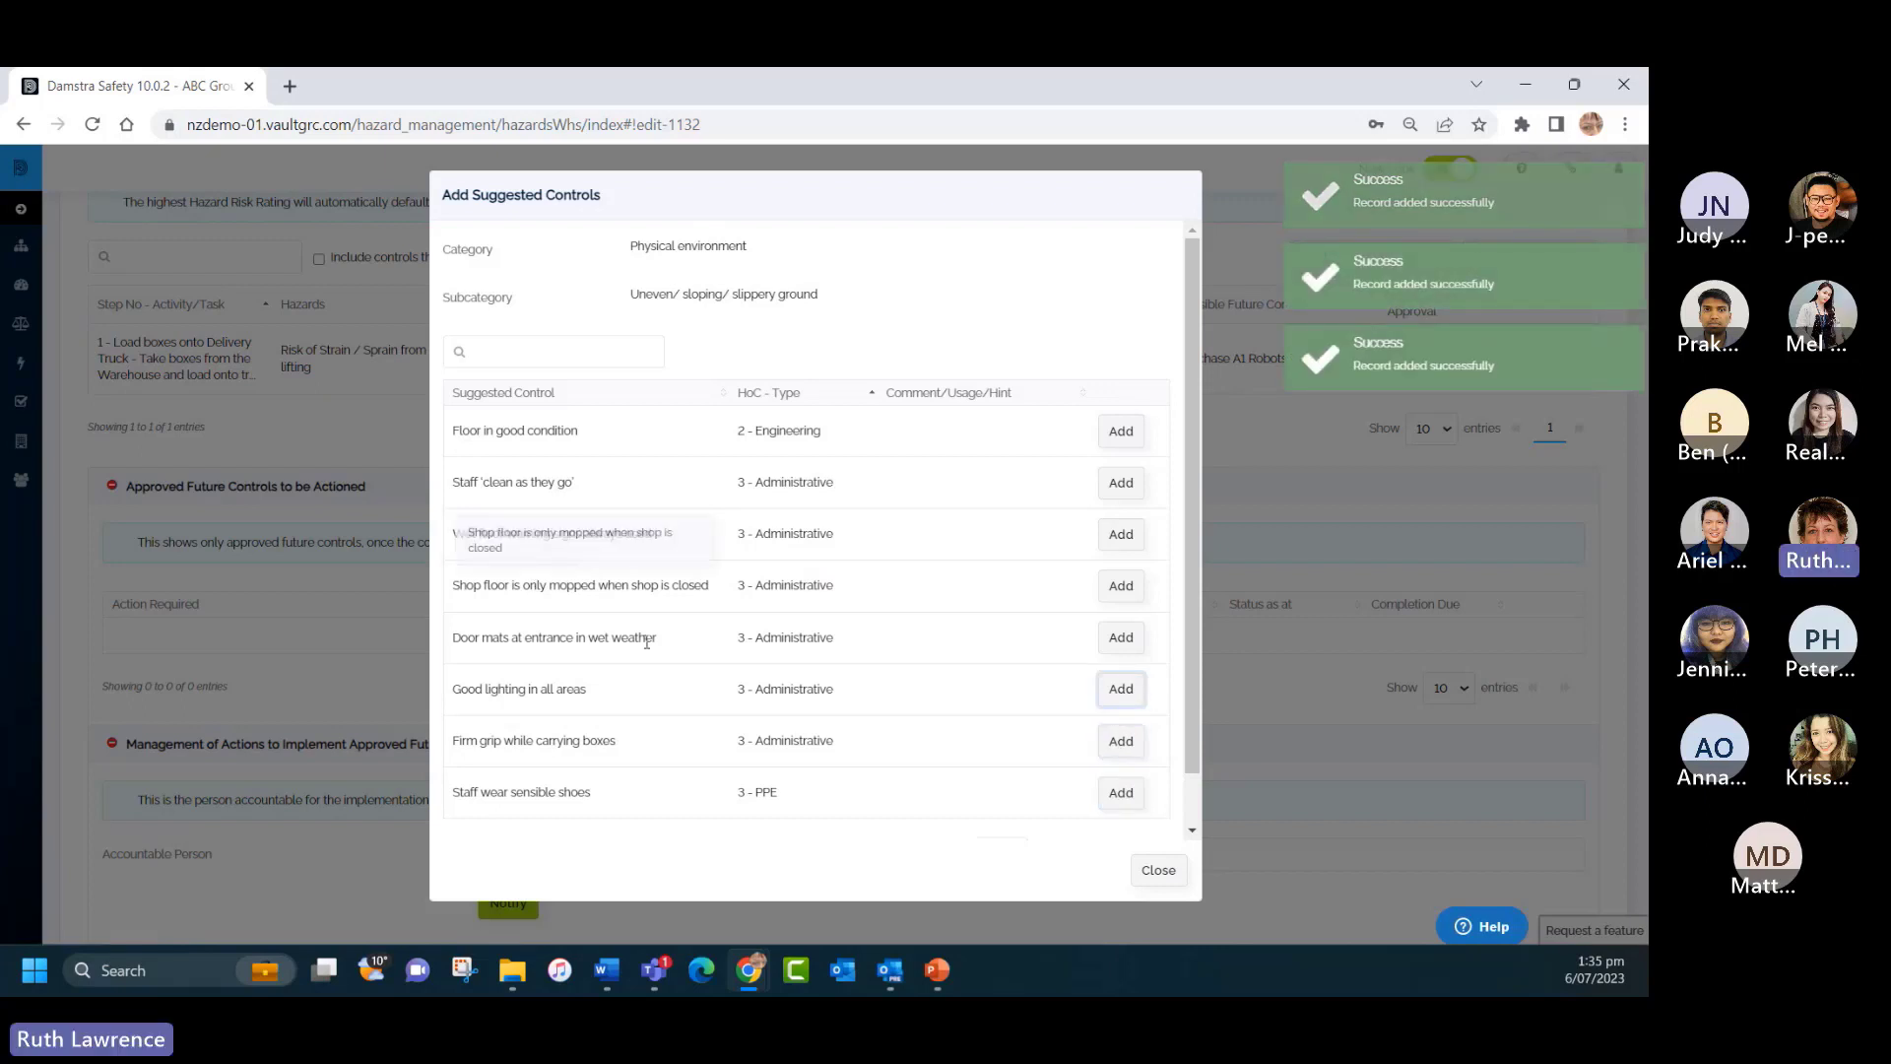
{"action": "left_click", "coordinate": [1133, 643]}
{"action": "left_click", "coordinate": [1123, 536]}
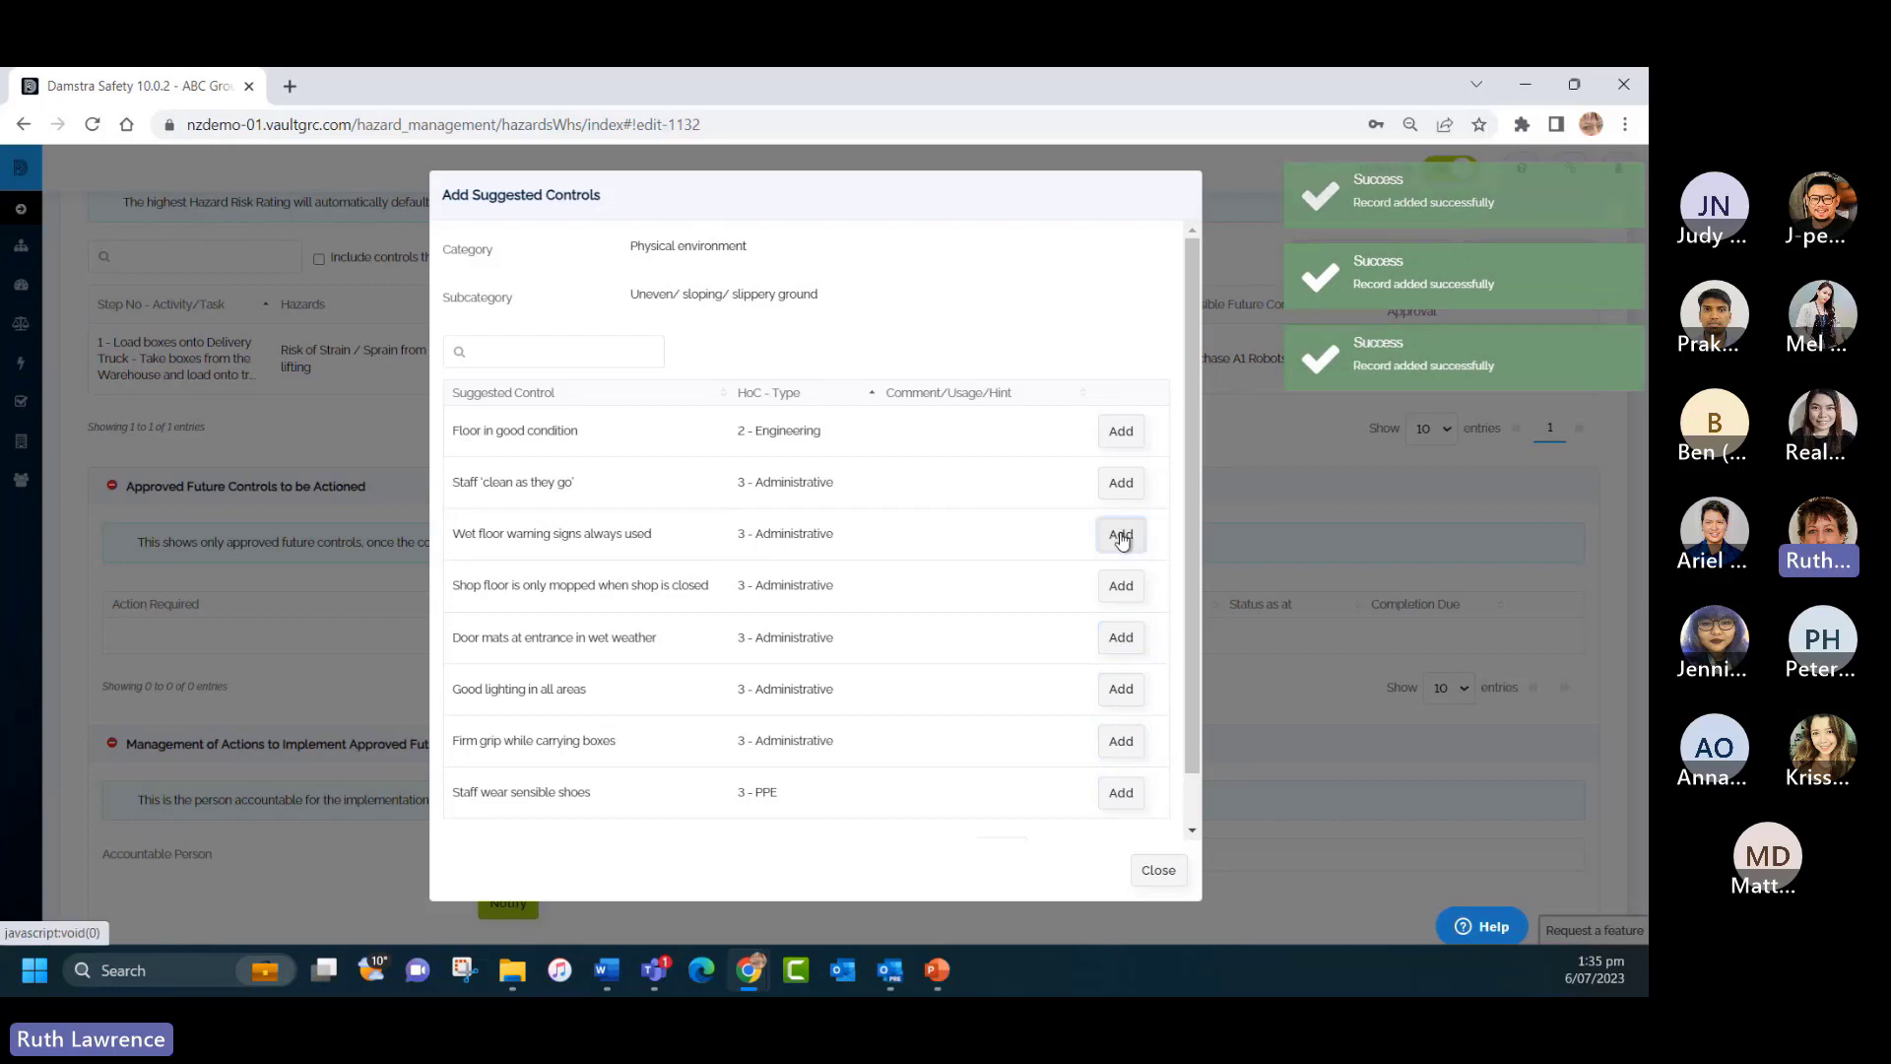
{"action": "left_click", "coordinate": [1120, 430]}
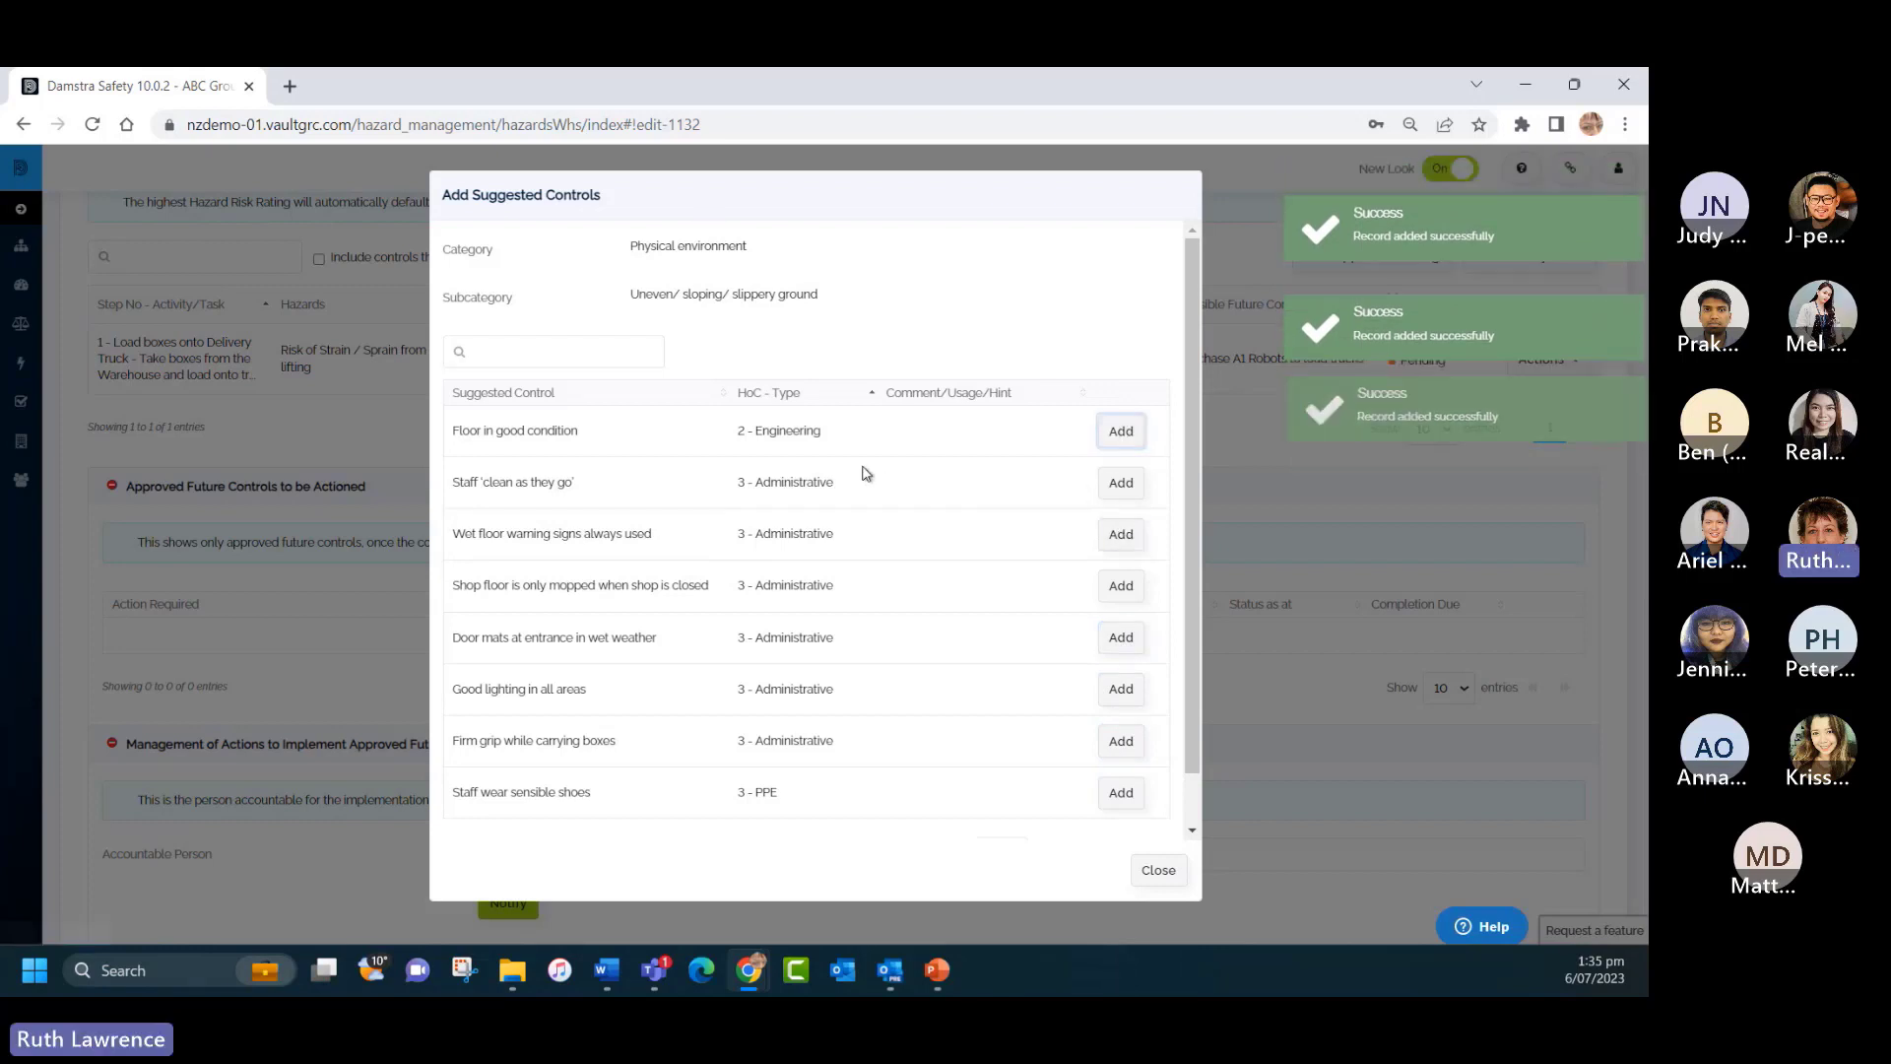
{"action": "left_click", "coordinate": [1158, 871]}
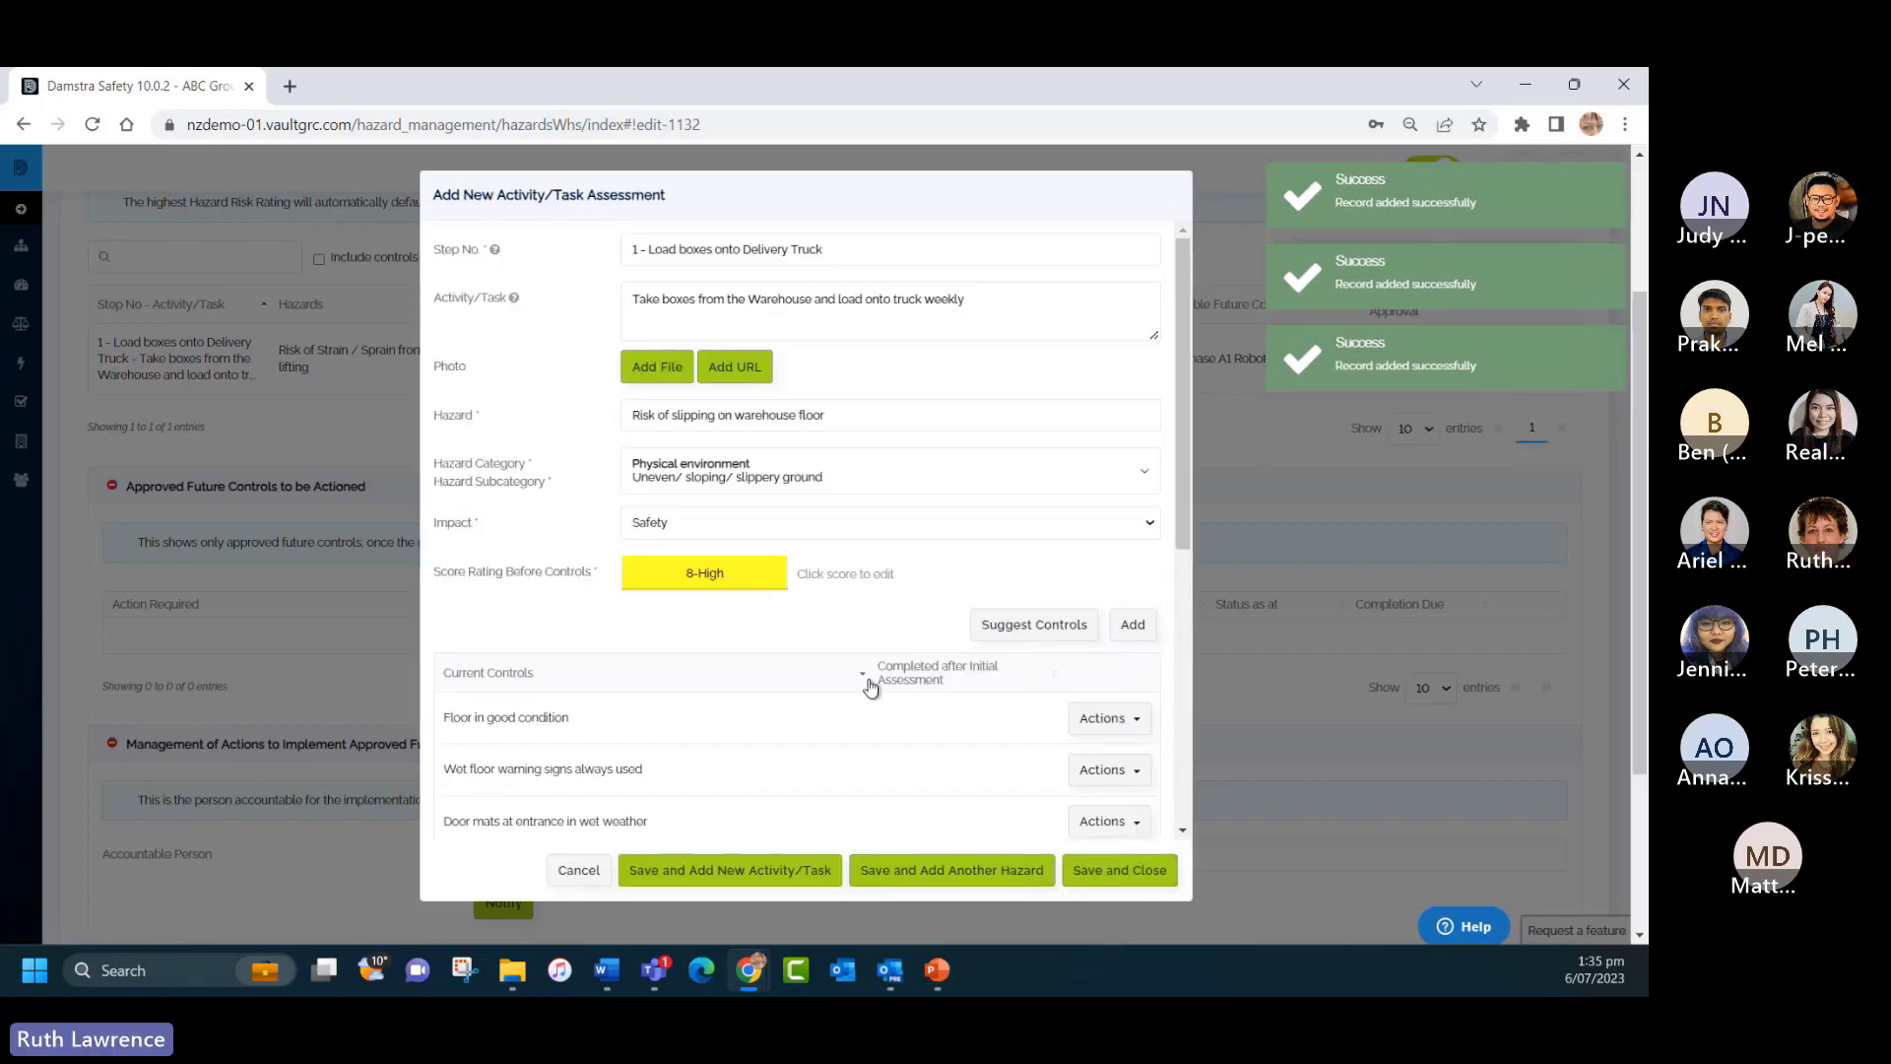
{"action": "scroll", "coordinate": [774, 634], "scroll_direction": "down", "scroll_amount": 2}
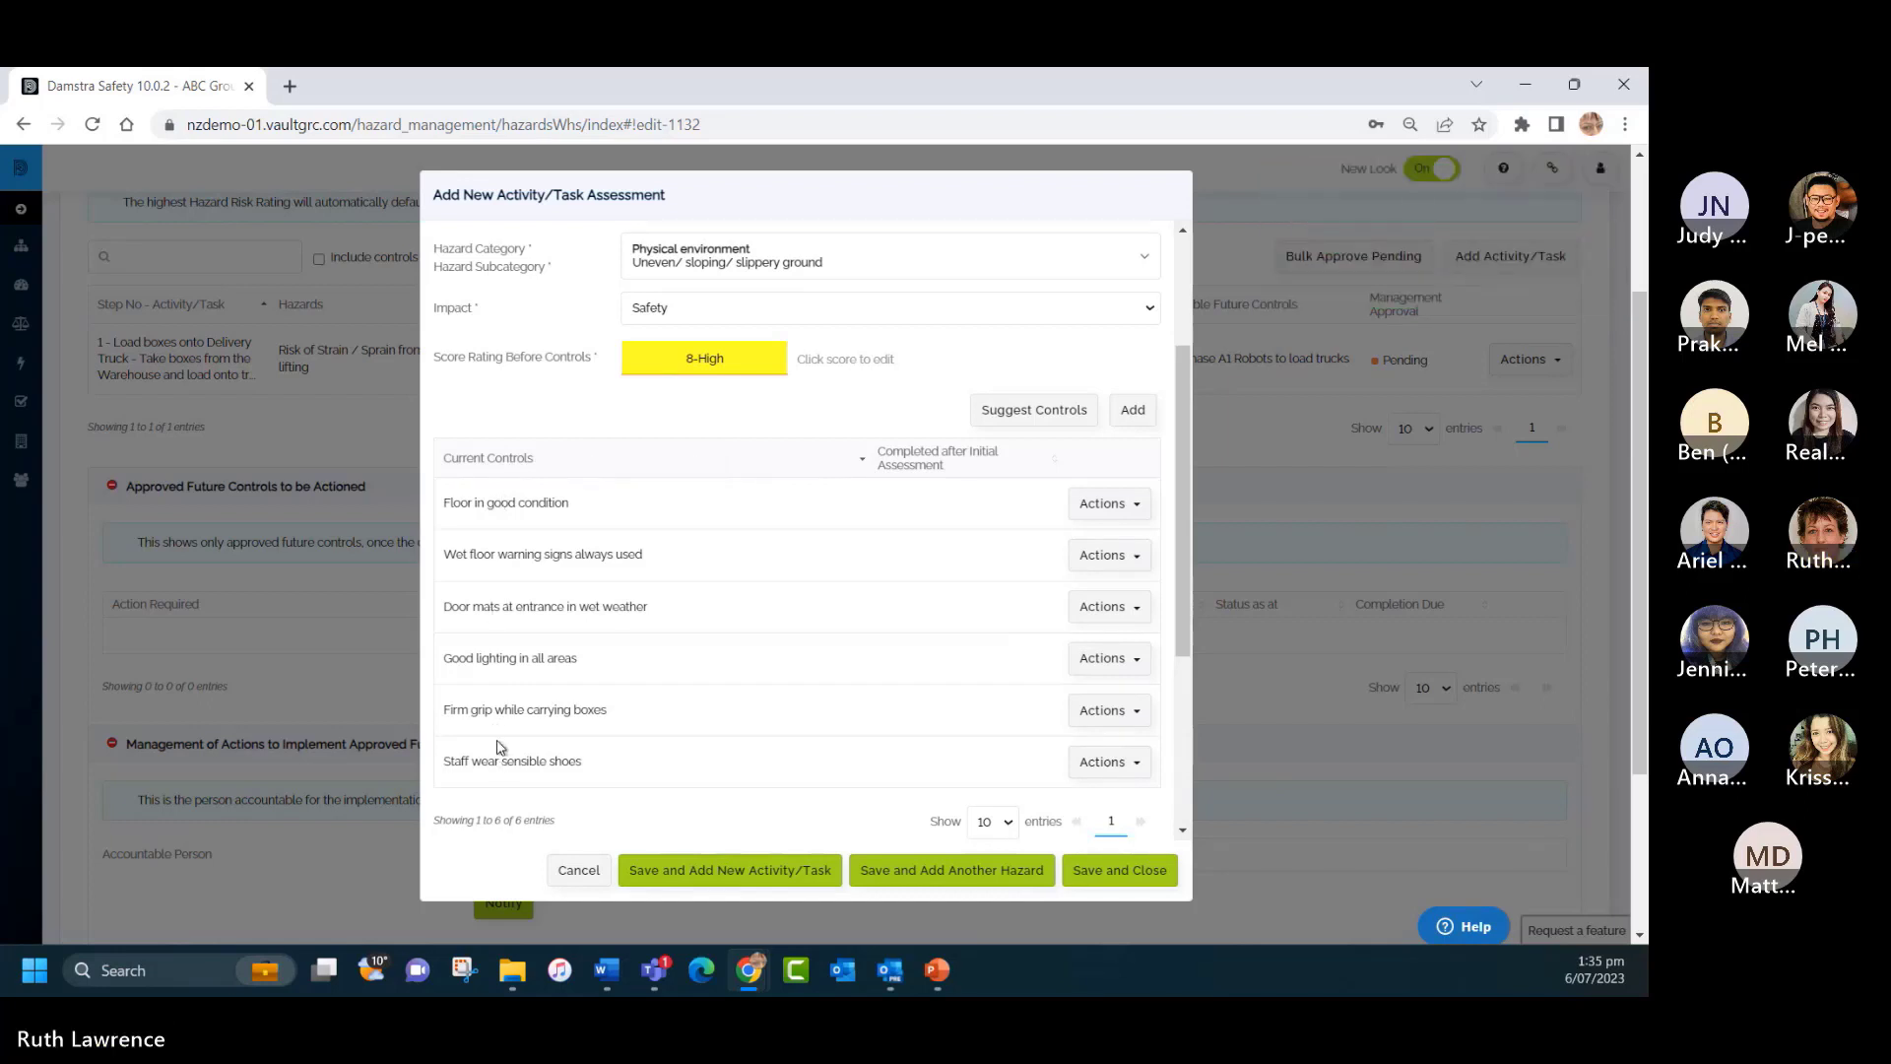
Set the slipping hazard's score rating with current controls to 4-Moderate, using Unlikely likelihood and Minor consequence, and save and close the assessment.
{"action": "scroll", "coordinate": [788, 660], "scroll_direction": "down", "scroll_amount": 3}
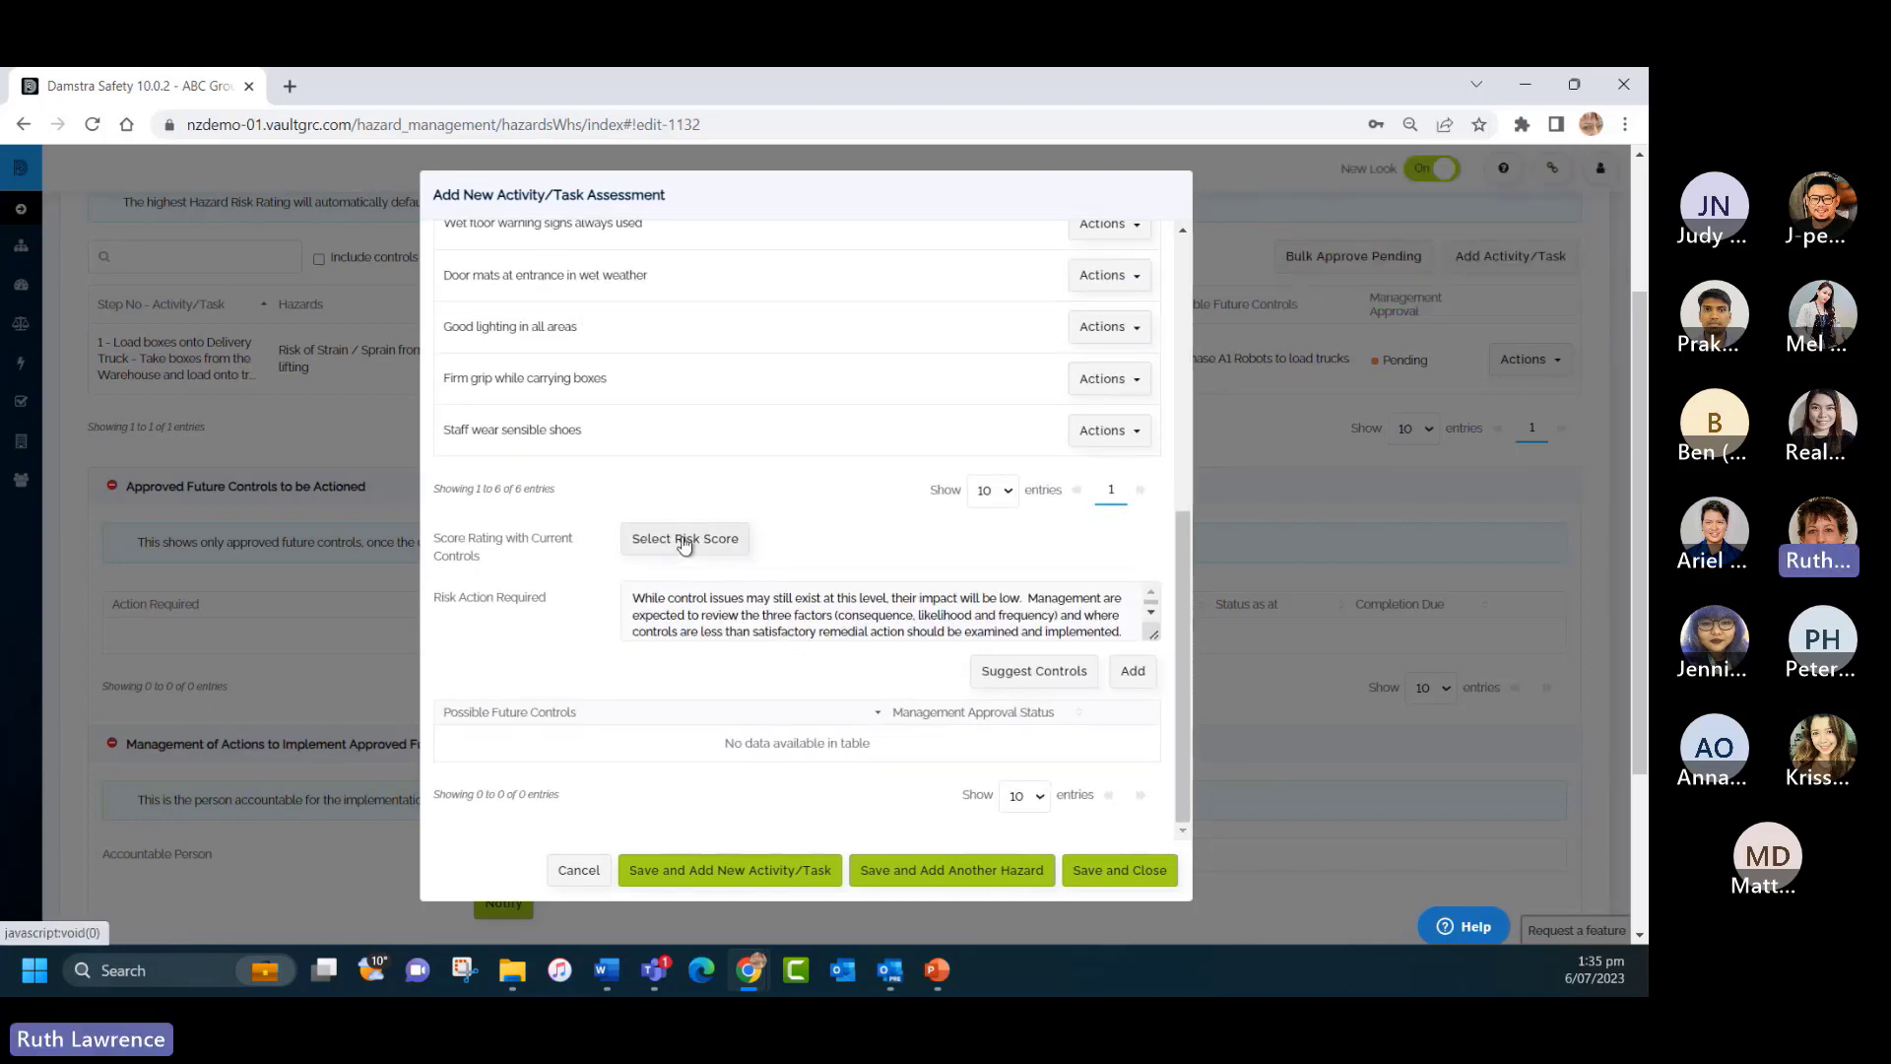
{"action": "left_click", "coordinate": [685, 538]}
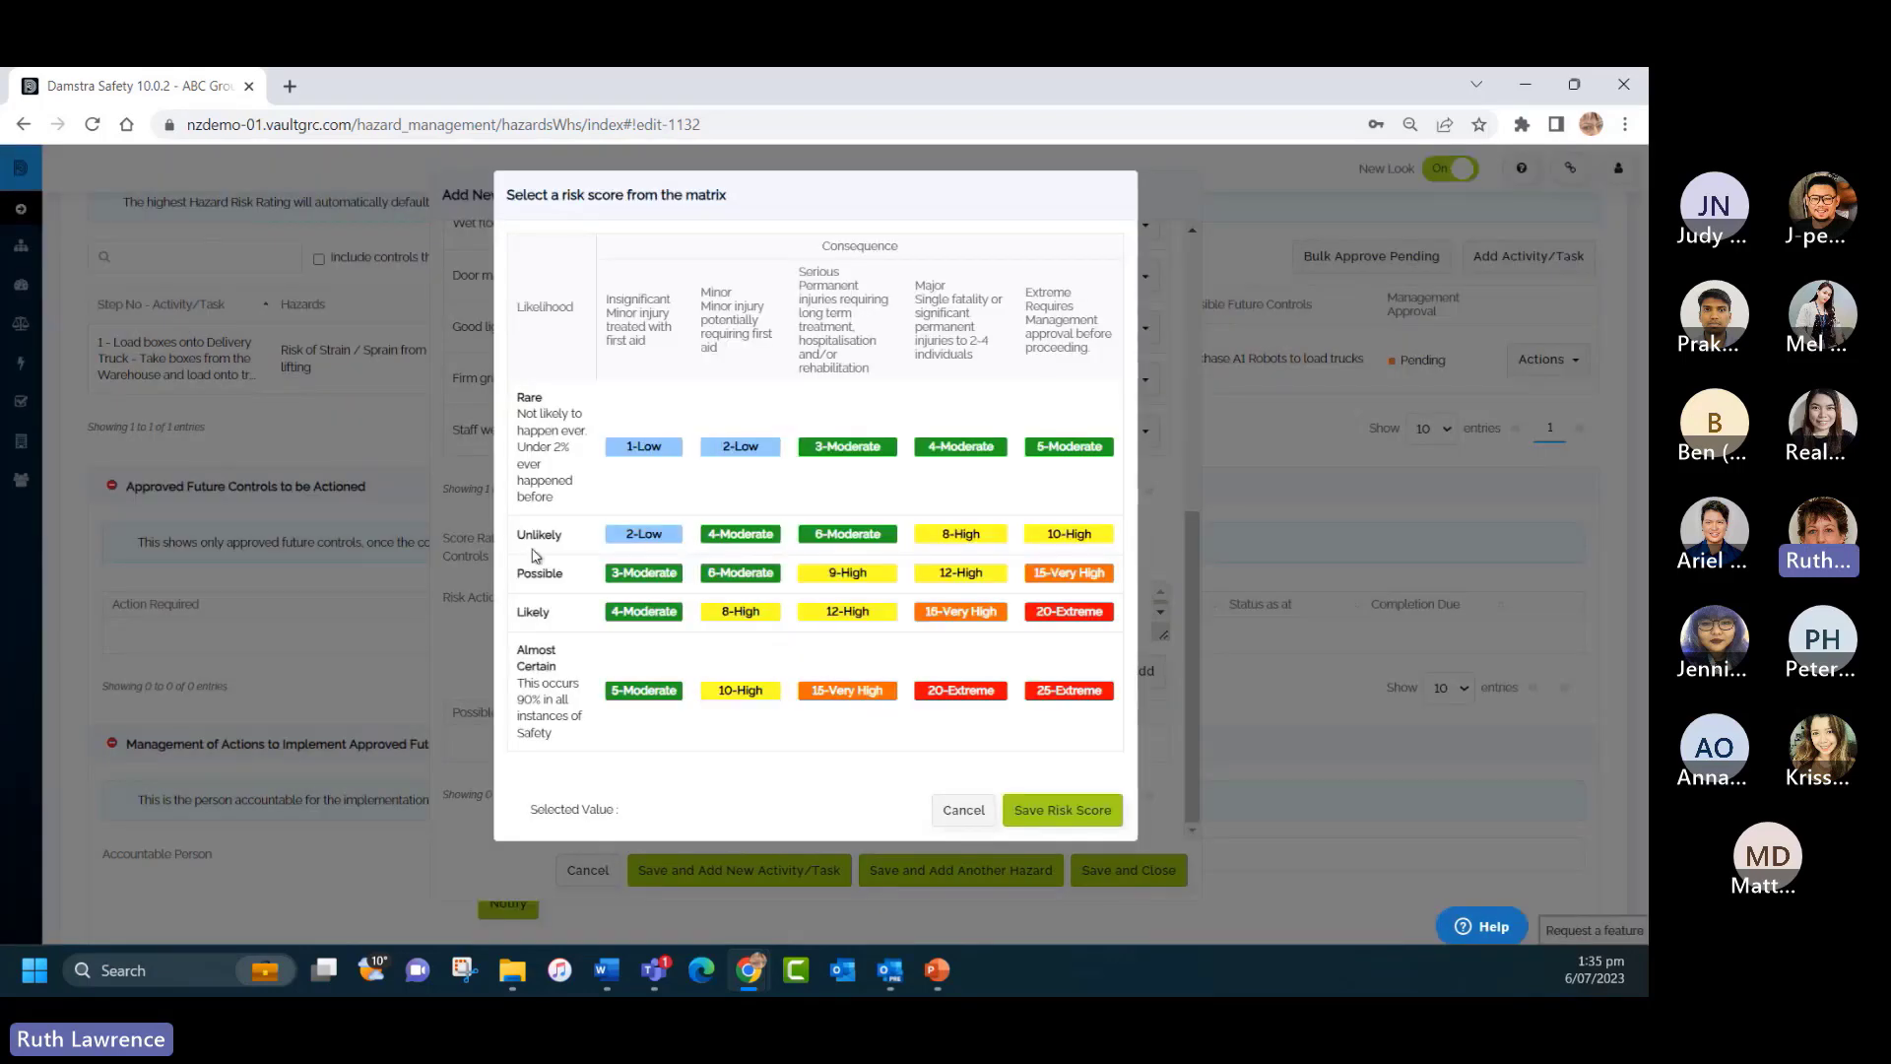
{"action": "left_click", "coordinate": [741, 534]}
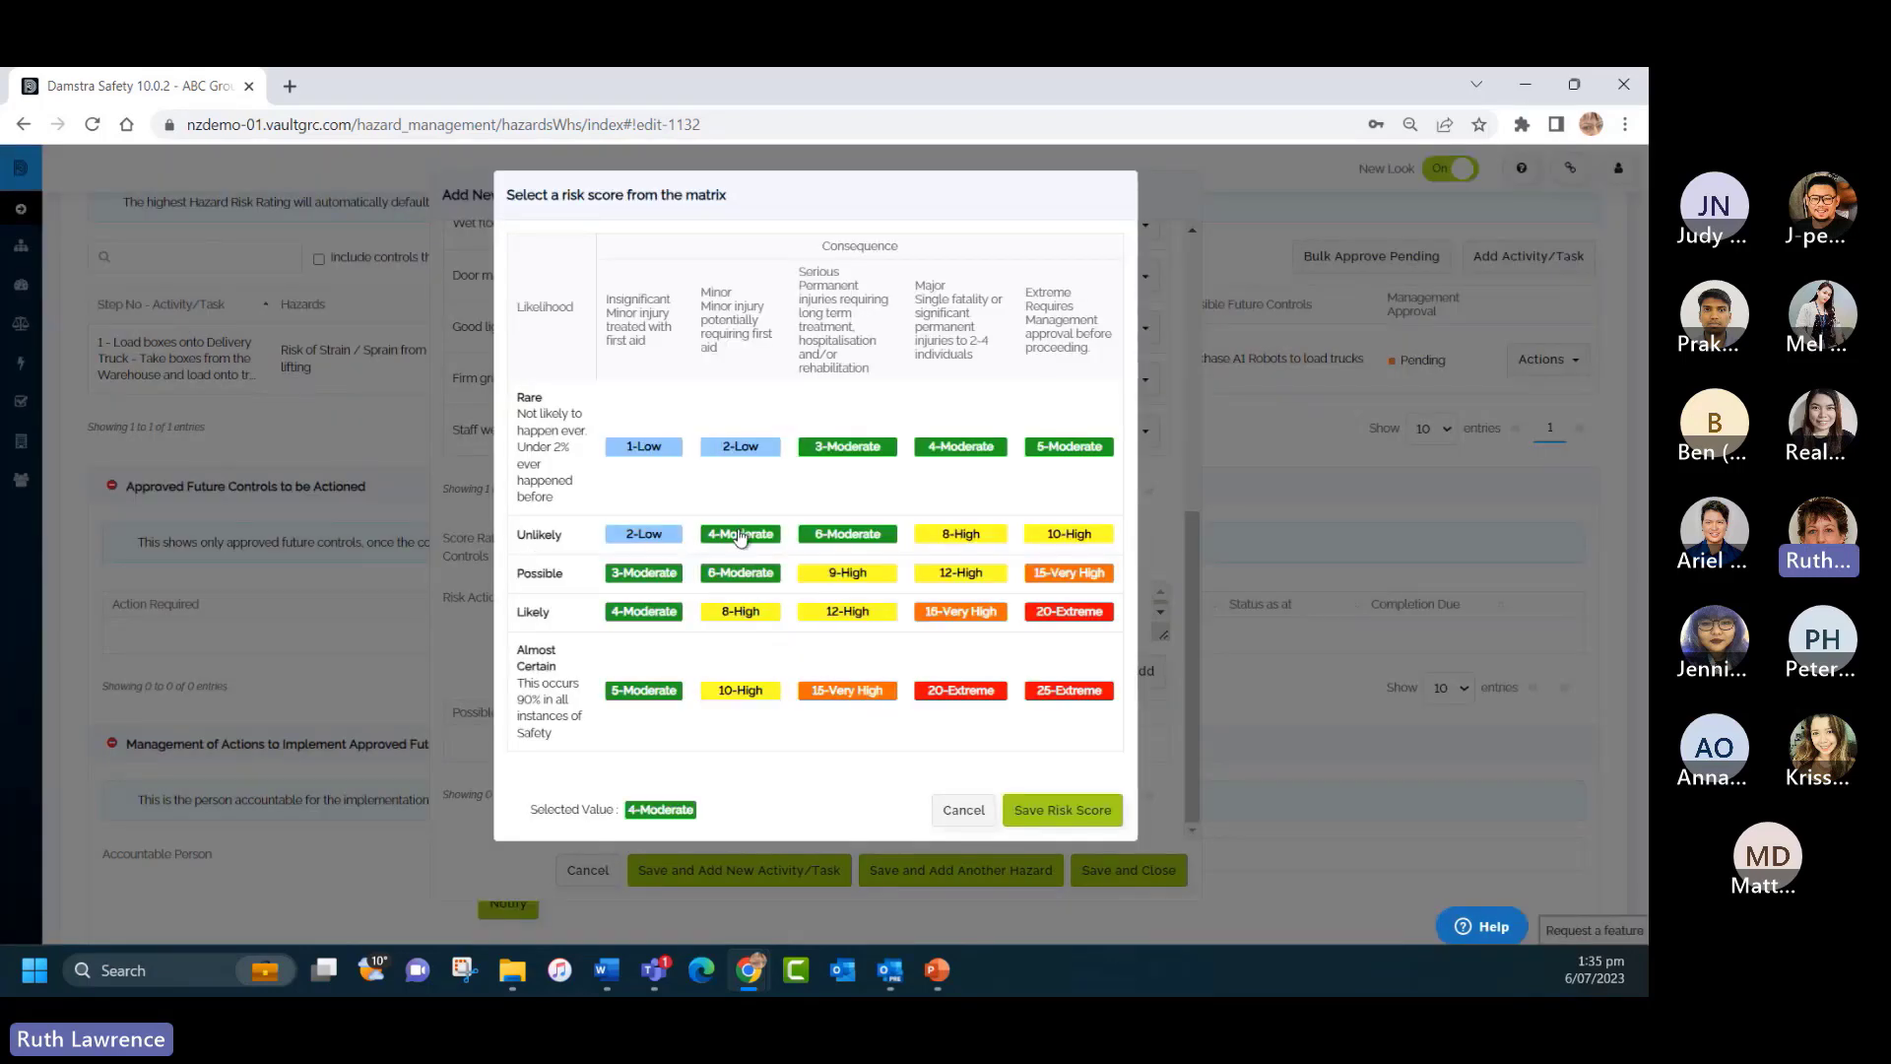
{"action": "left_click", "coordinate": [1078, 809]}
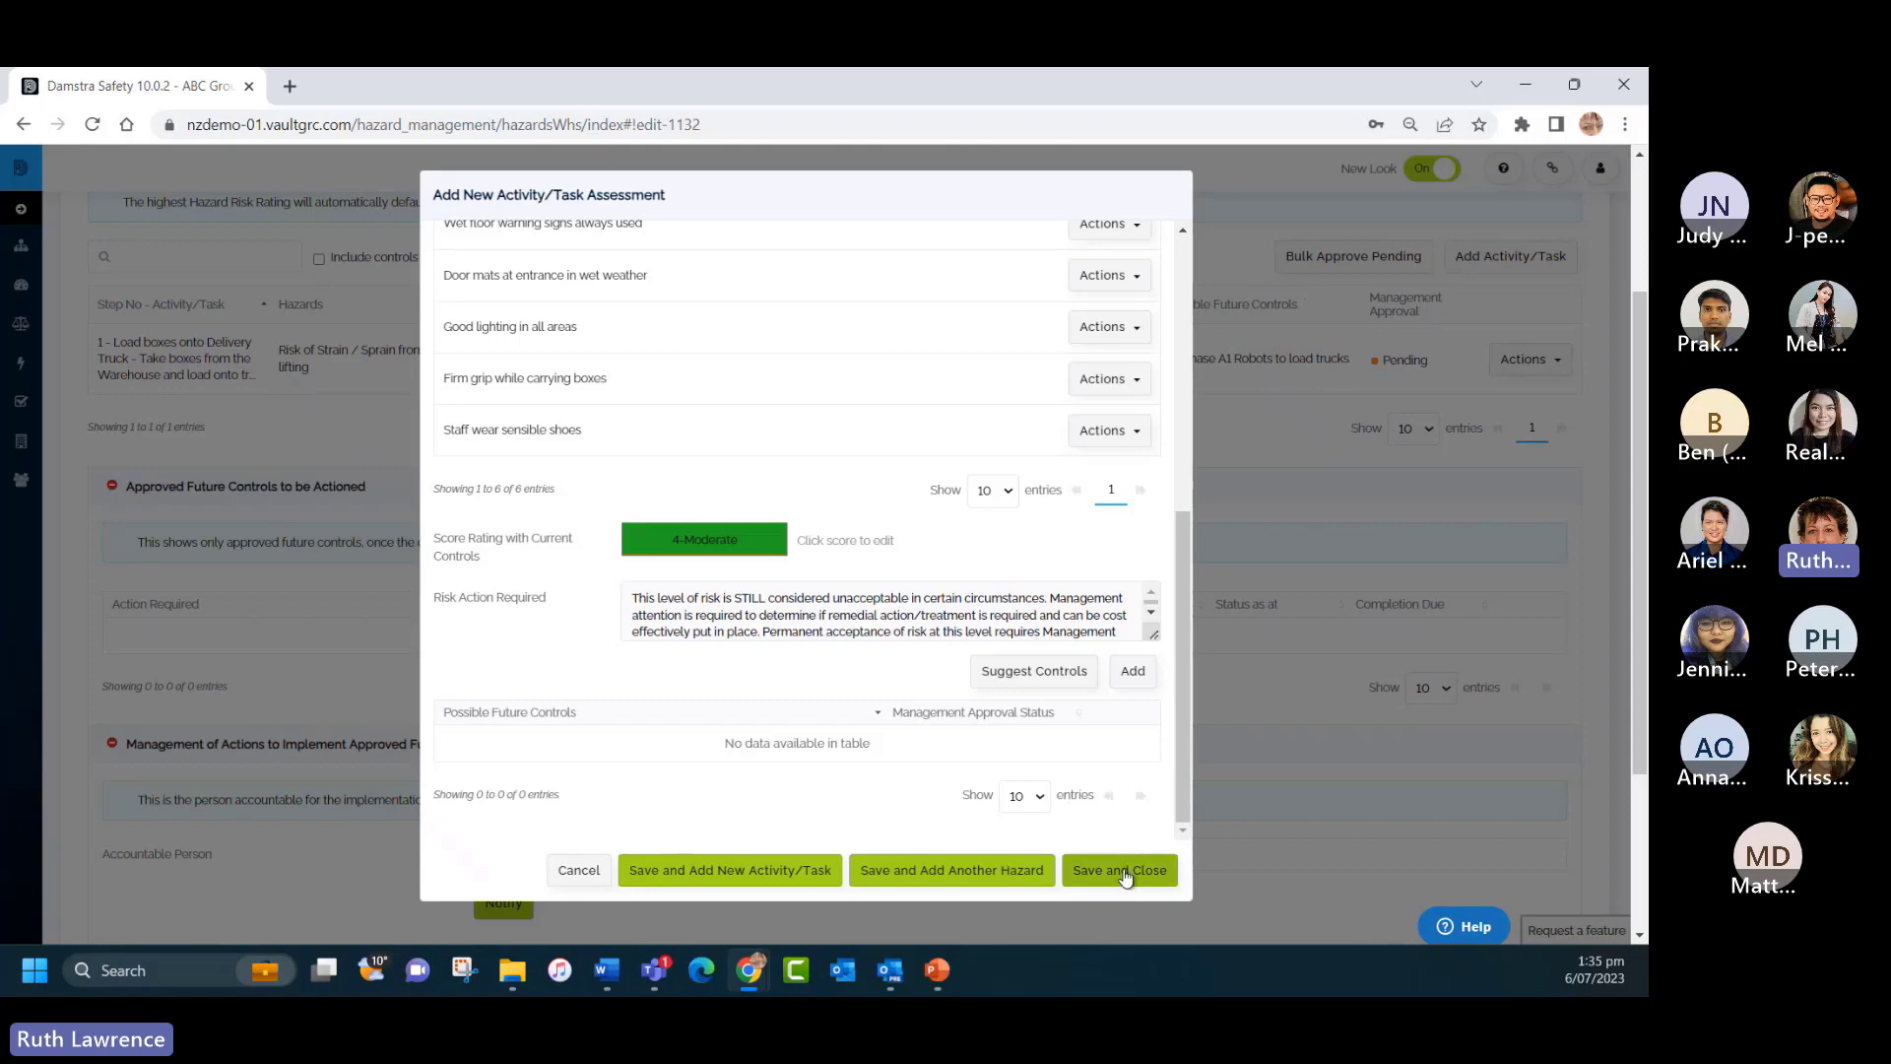
{"action": "left_click", "coordinate": [1124, 872]}
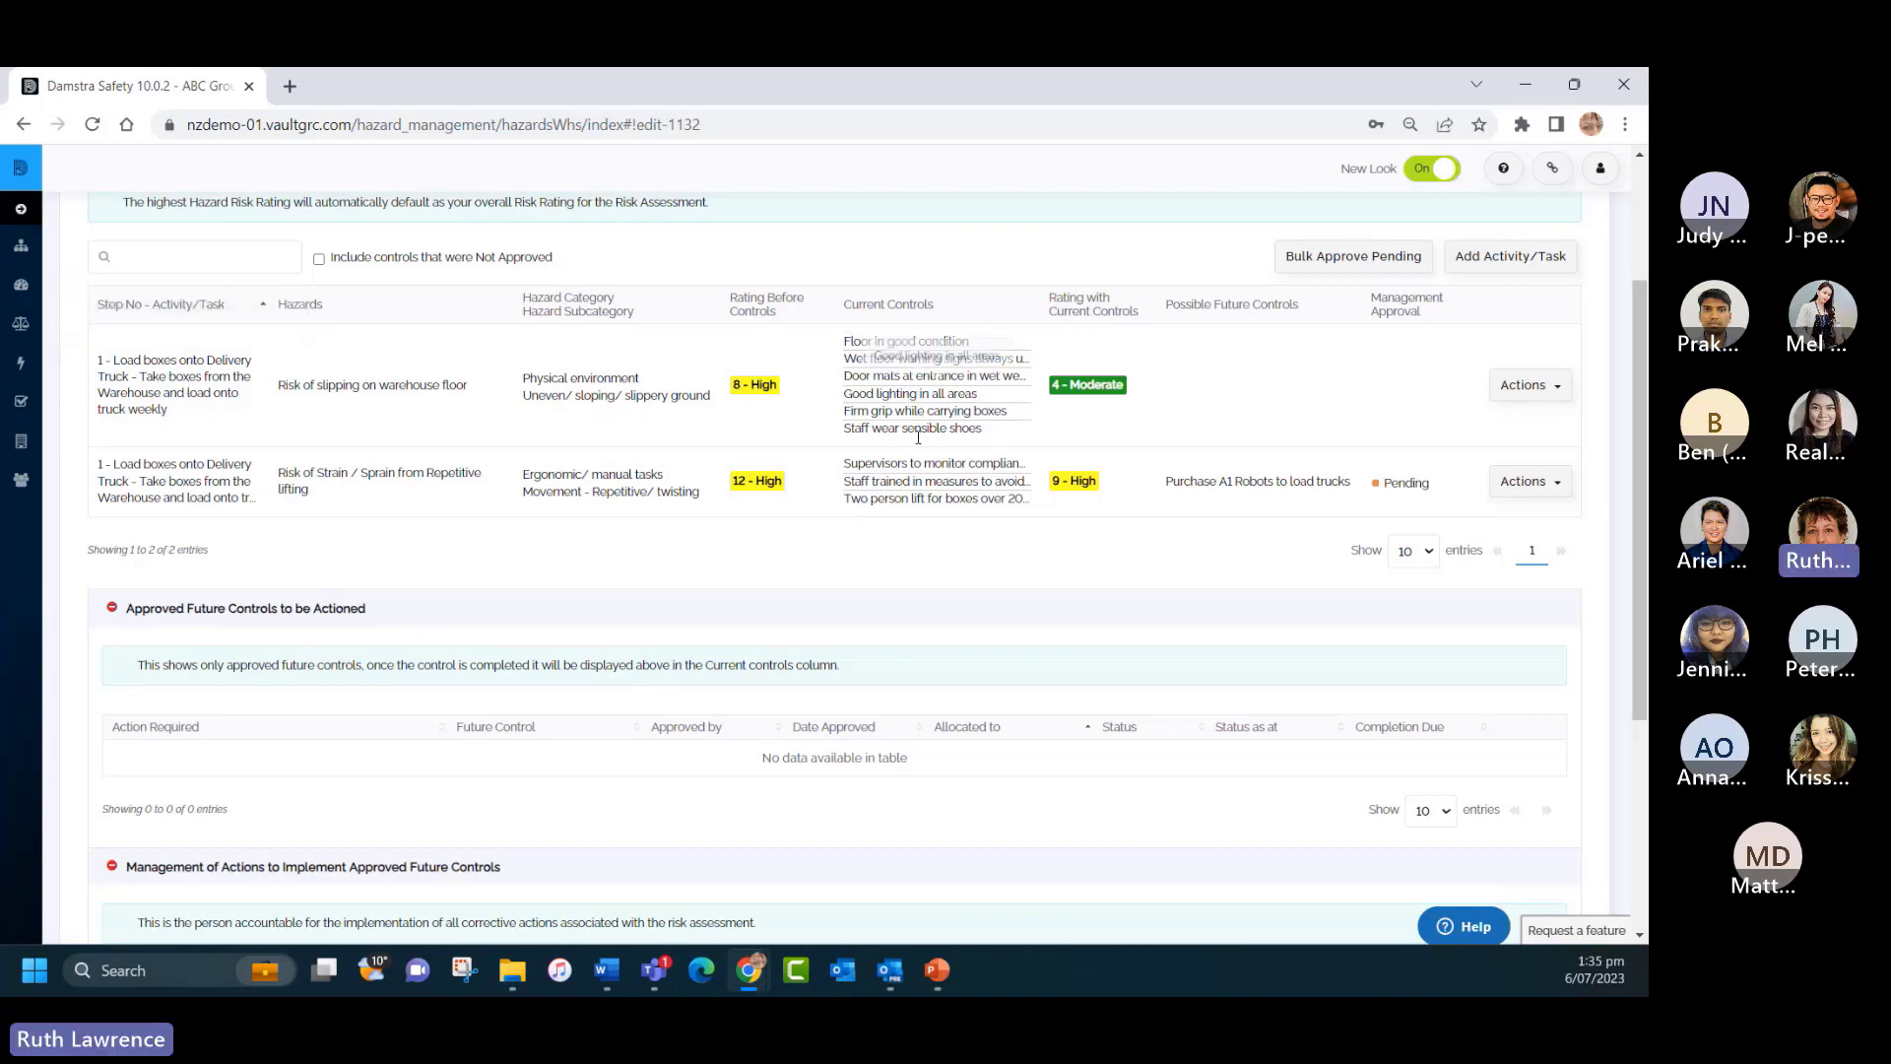
Assign the Processing - Administration worker as the accountable person for implementing the approved future controls.
{"action": "scroll", "coordinate": [863, 552], "scroll_direction": "down", "scroll_amount": 1}
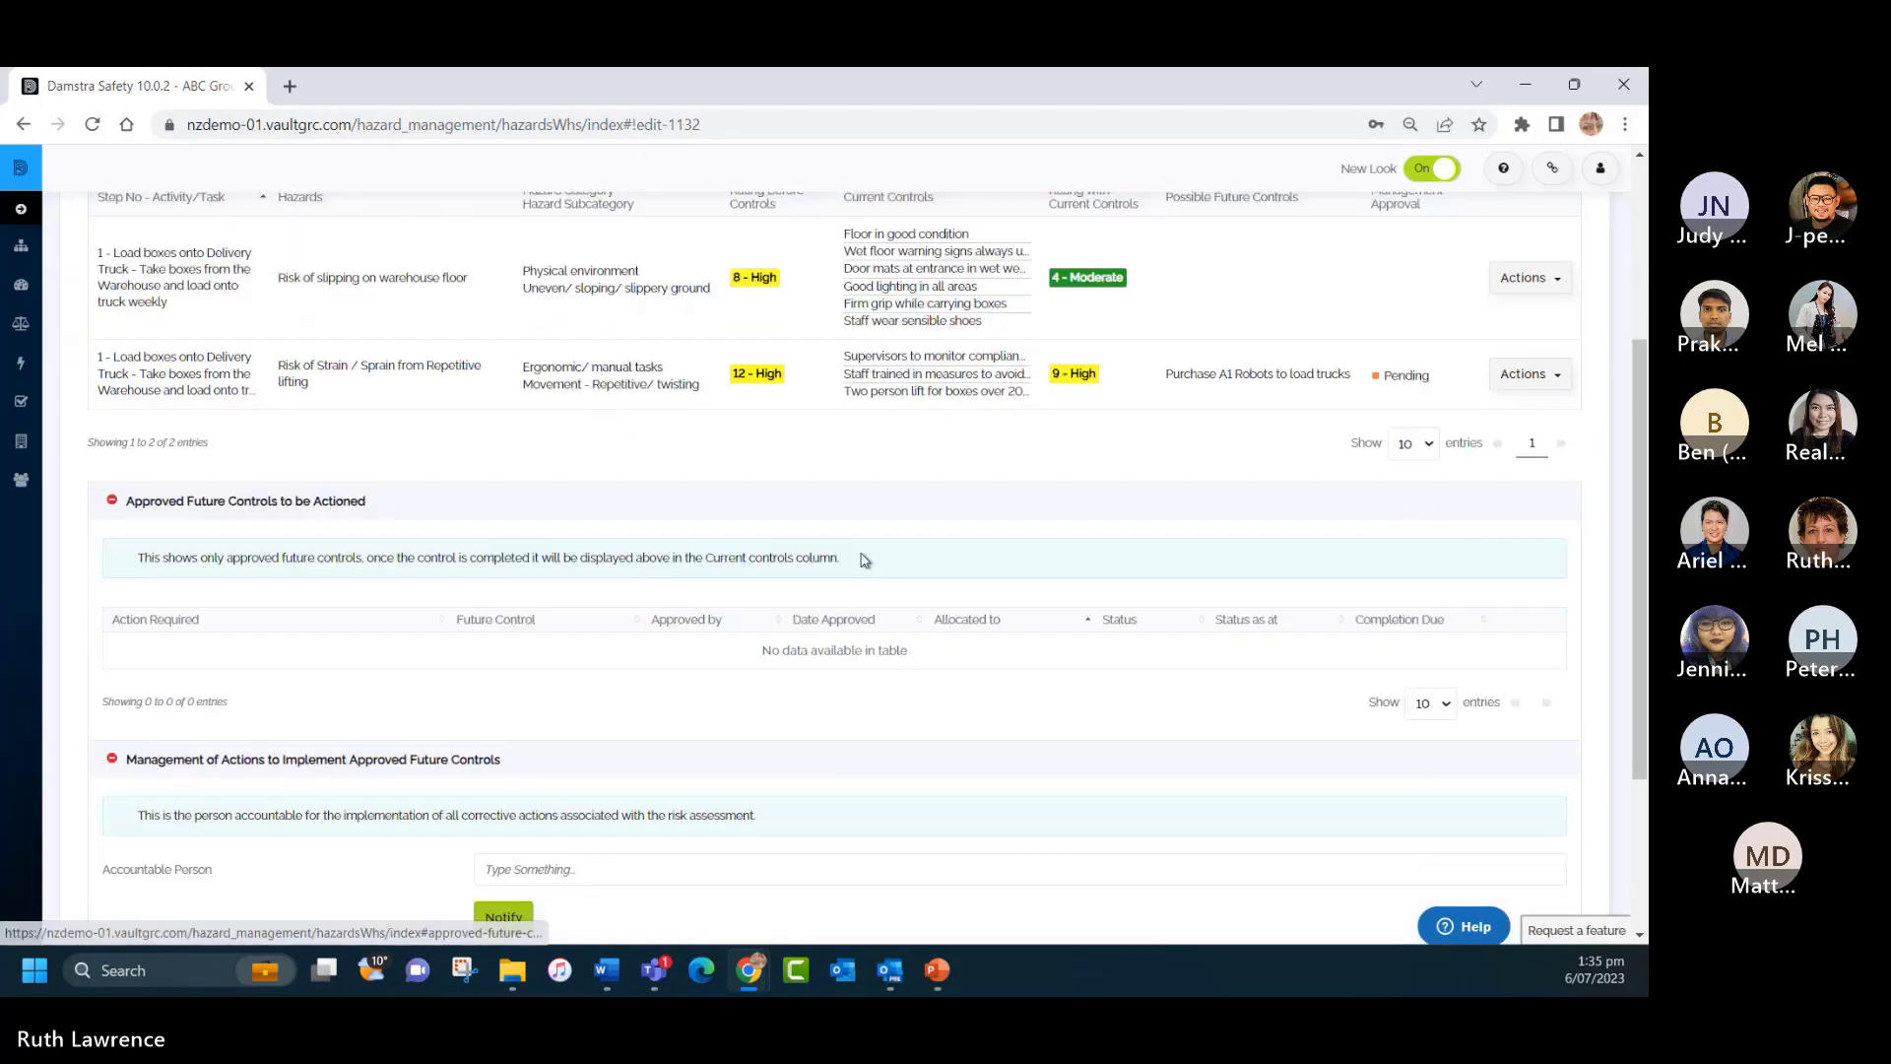
{"action": "scroll", "coordinate": [916, 630], "scroll_direction": "down", "scroll_amount": 2}
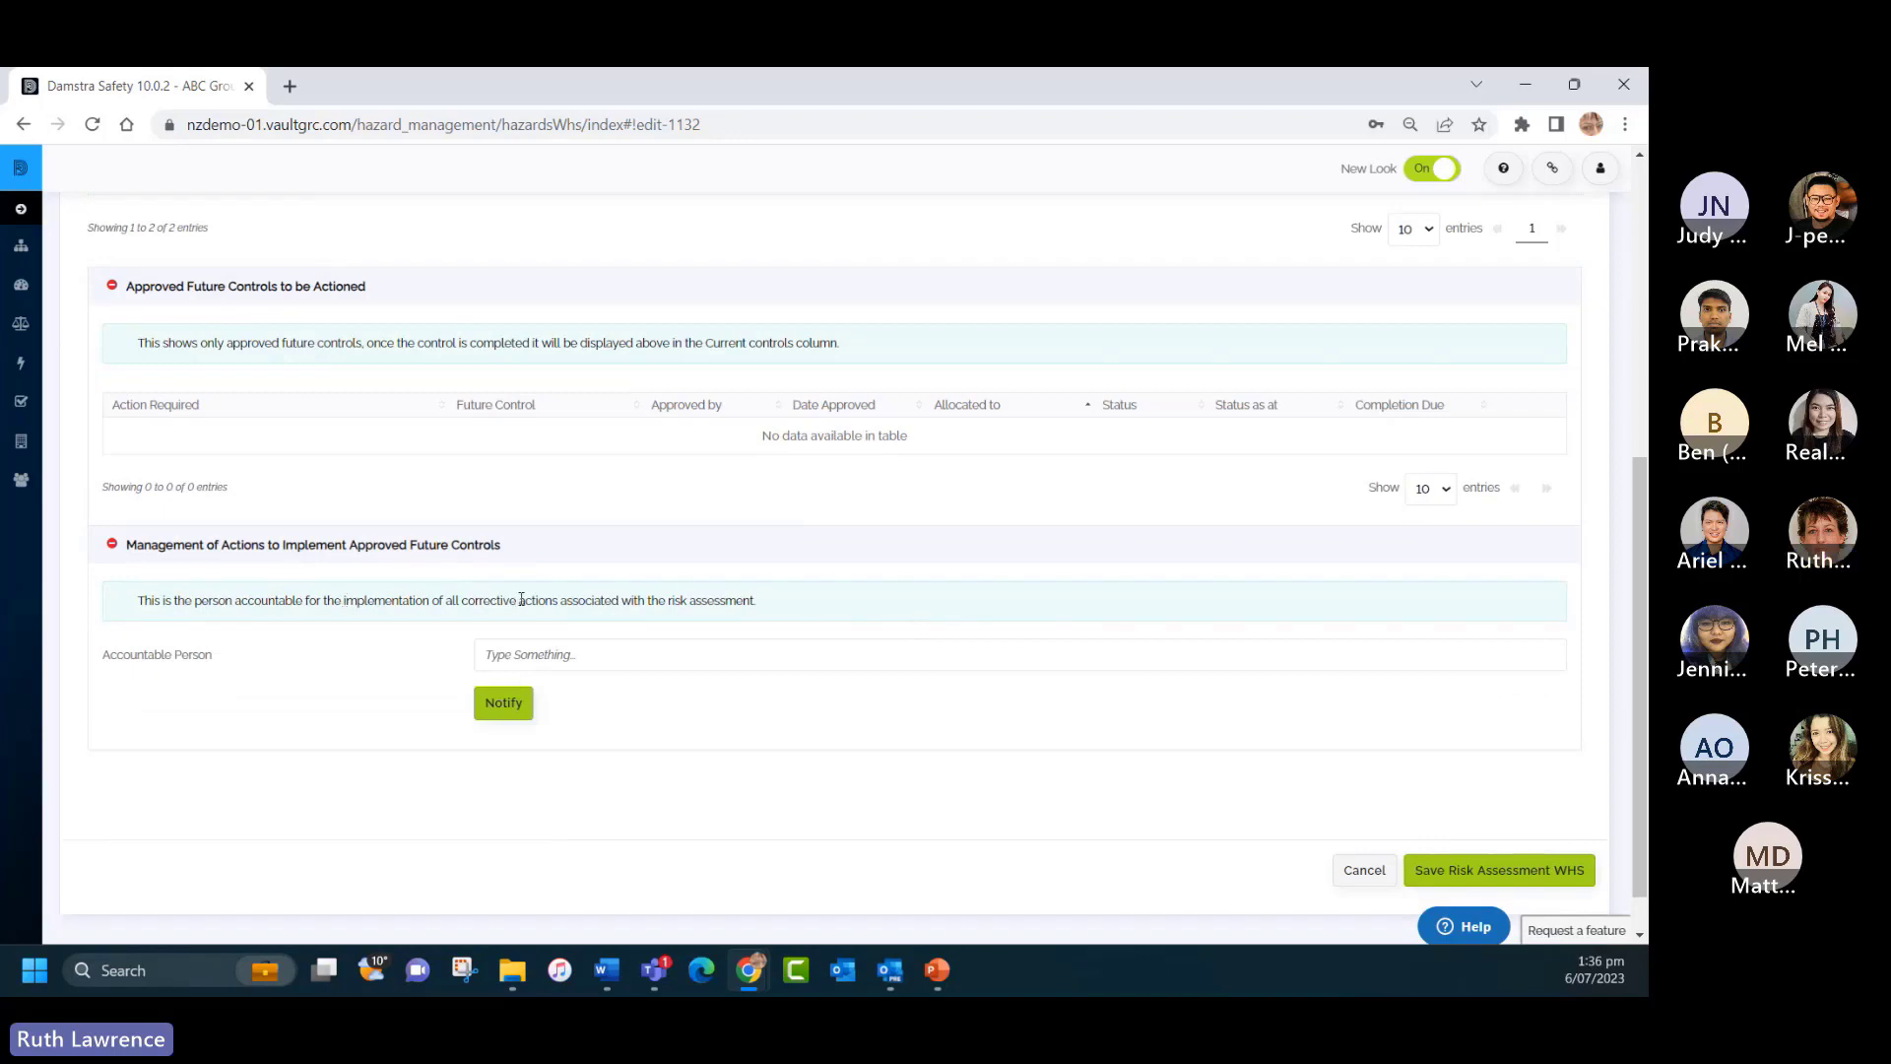
{"action": "left_click", "coordinate": [560, 652]}
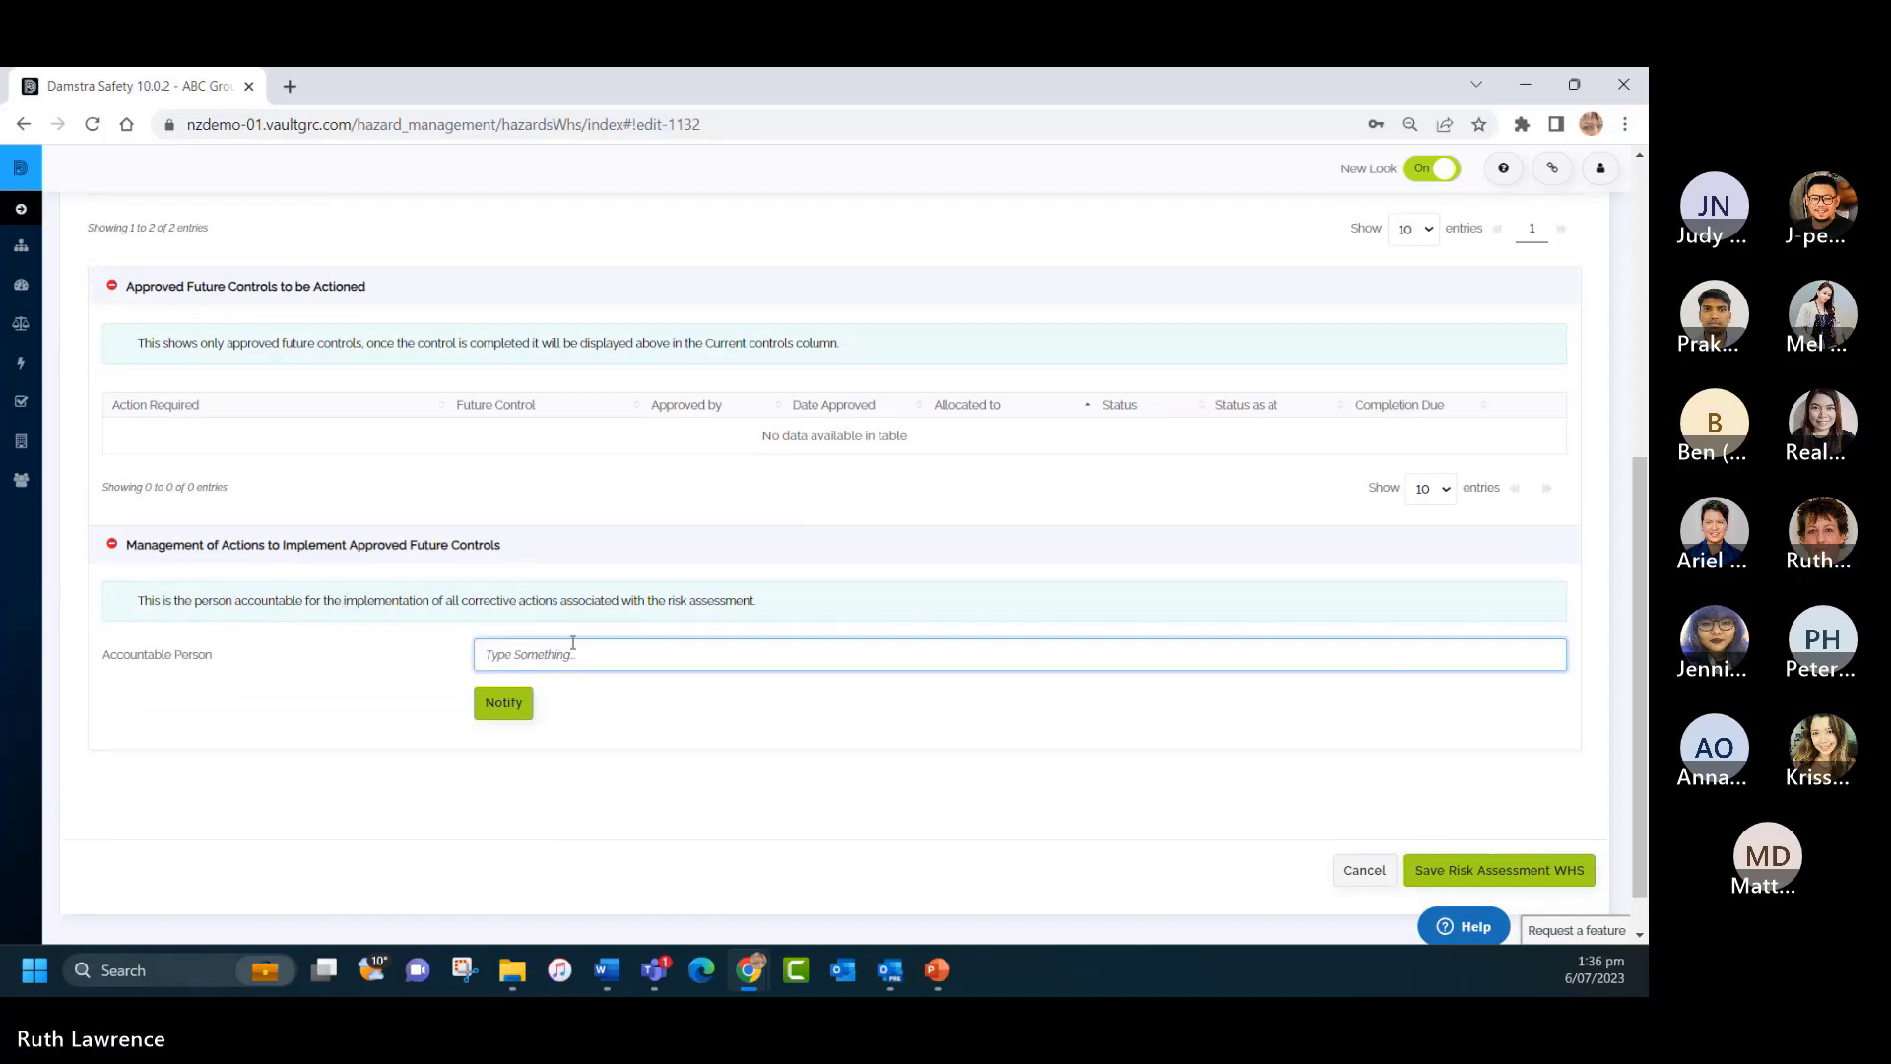
{"action": "type", "text": "d"}
{"action": "type", "text": "all"}
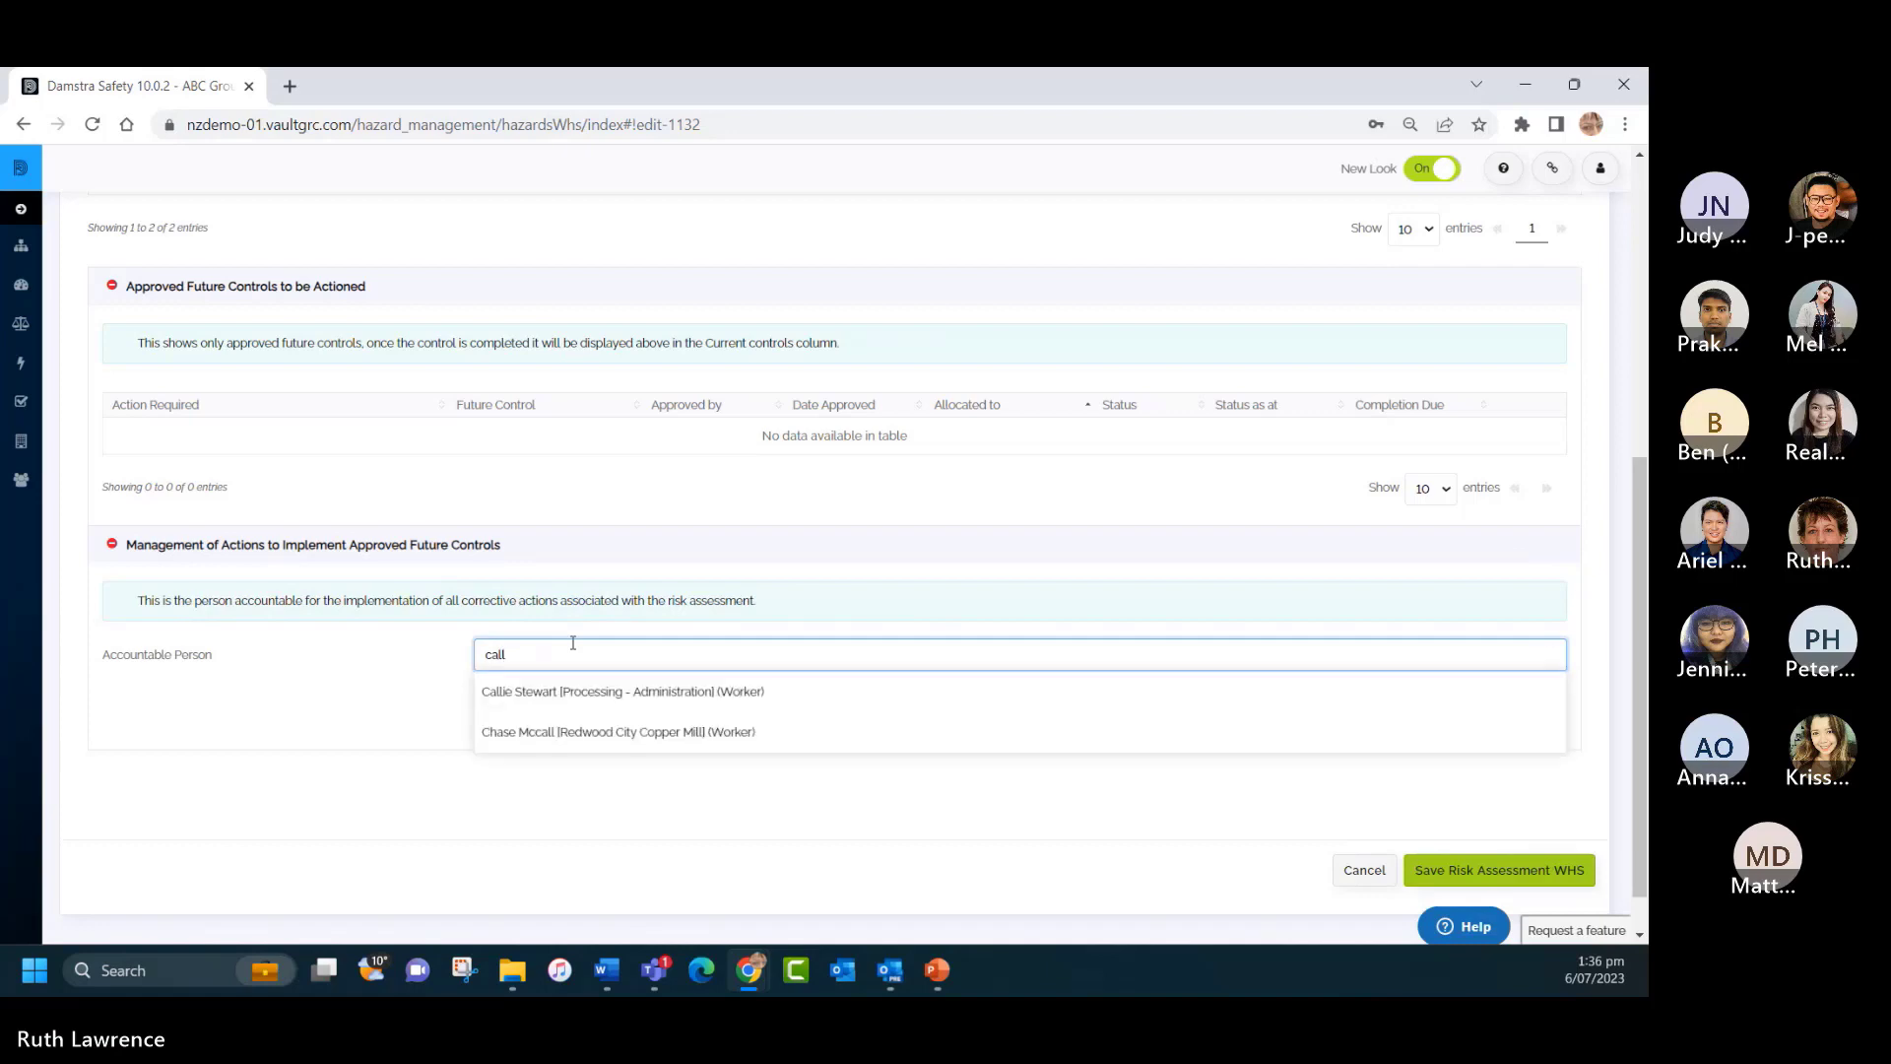
{"action": "left_click", "coordinate": [574, 696]}
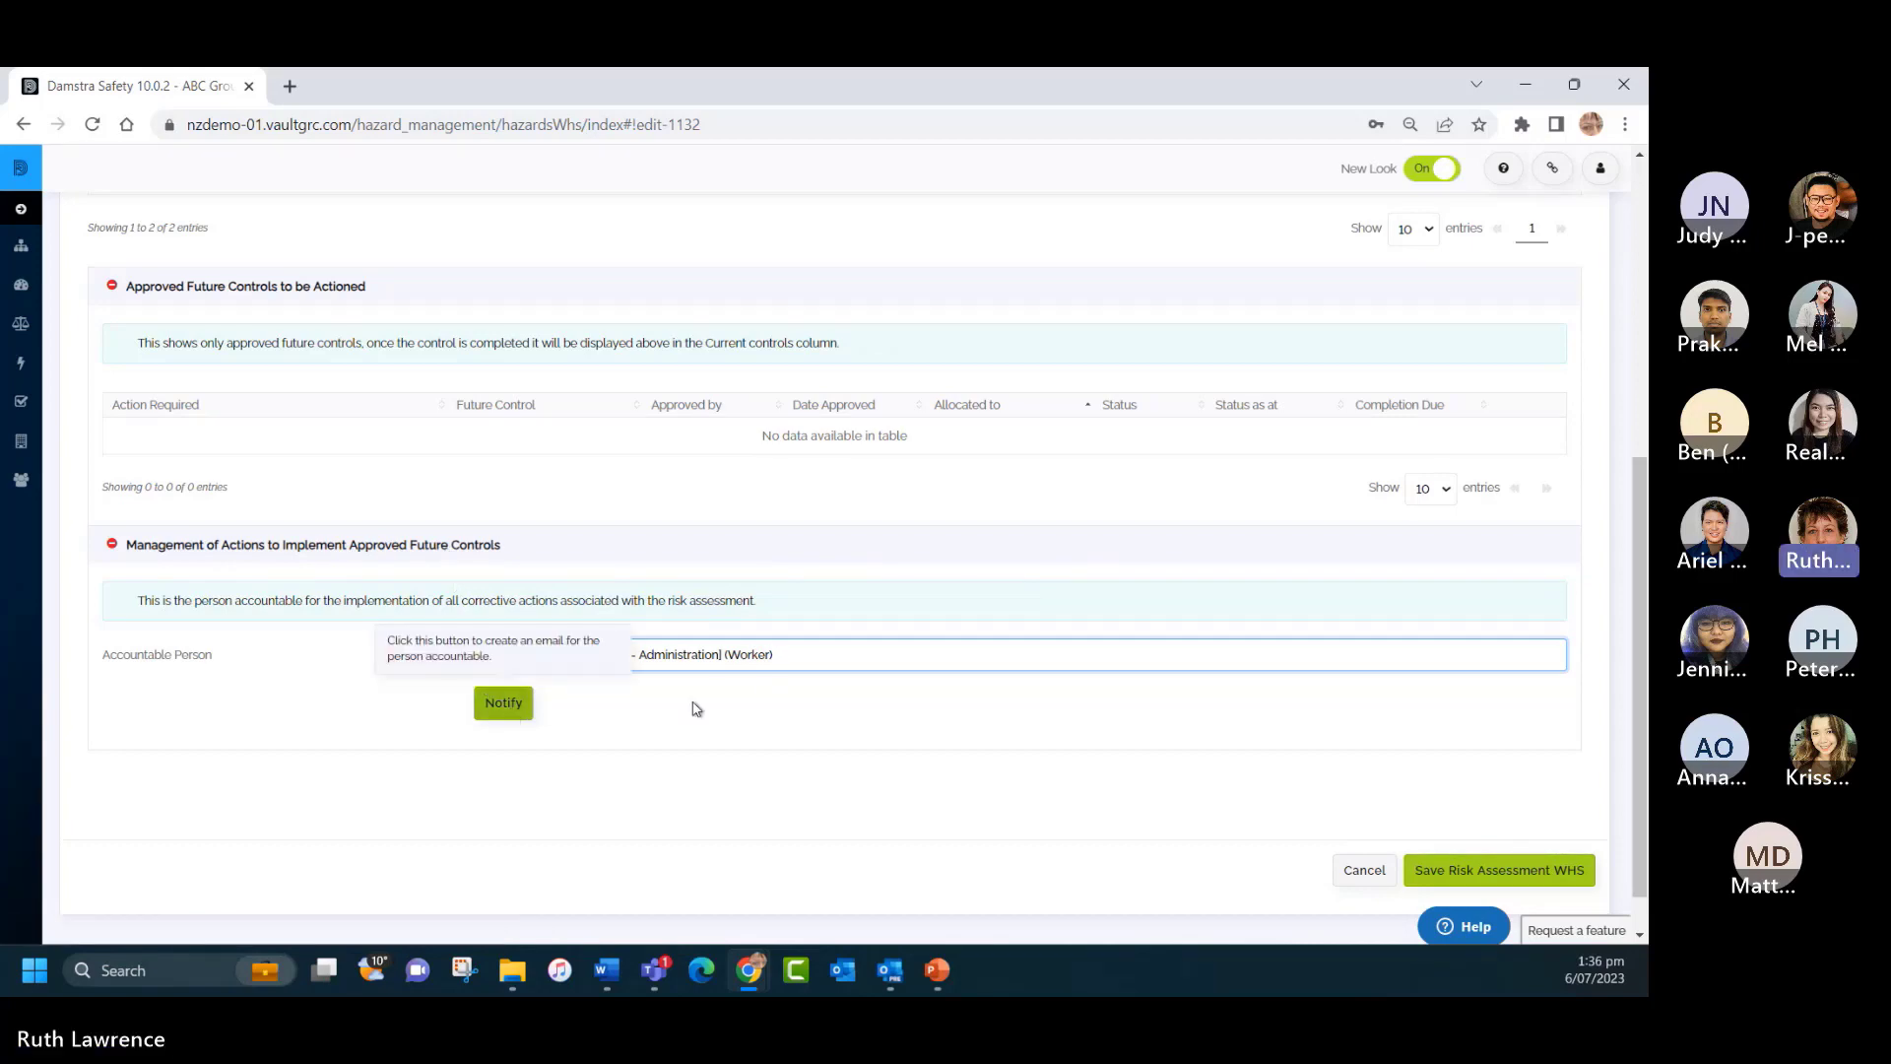
Add a related record of type JSA SWMS with the subject Forklift Operation(15) to the risk assessment, and save it.
{"action": "scroll", "coordinate": [746, 671], "scroll_direction": "up", "scroll_amount": 3}
{"action": "scroll", "coordinate": [746, 671], "scroll_direction": "up", "scroll_amount": 4}
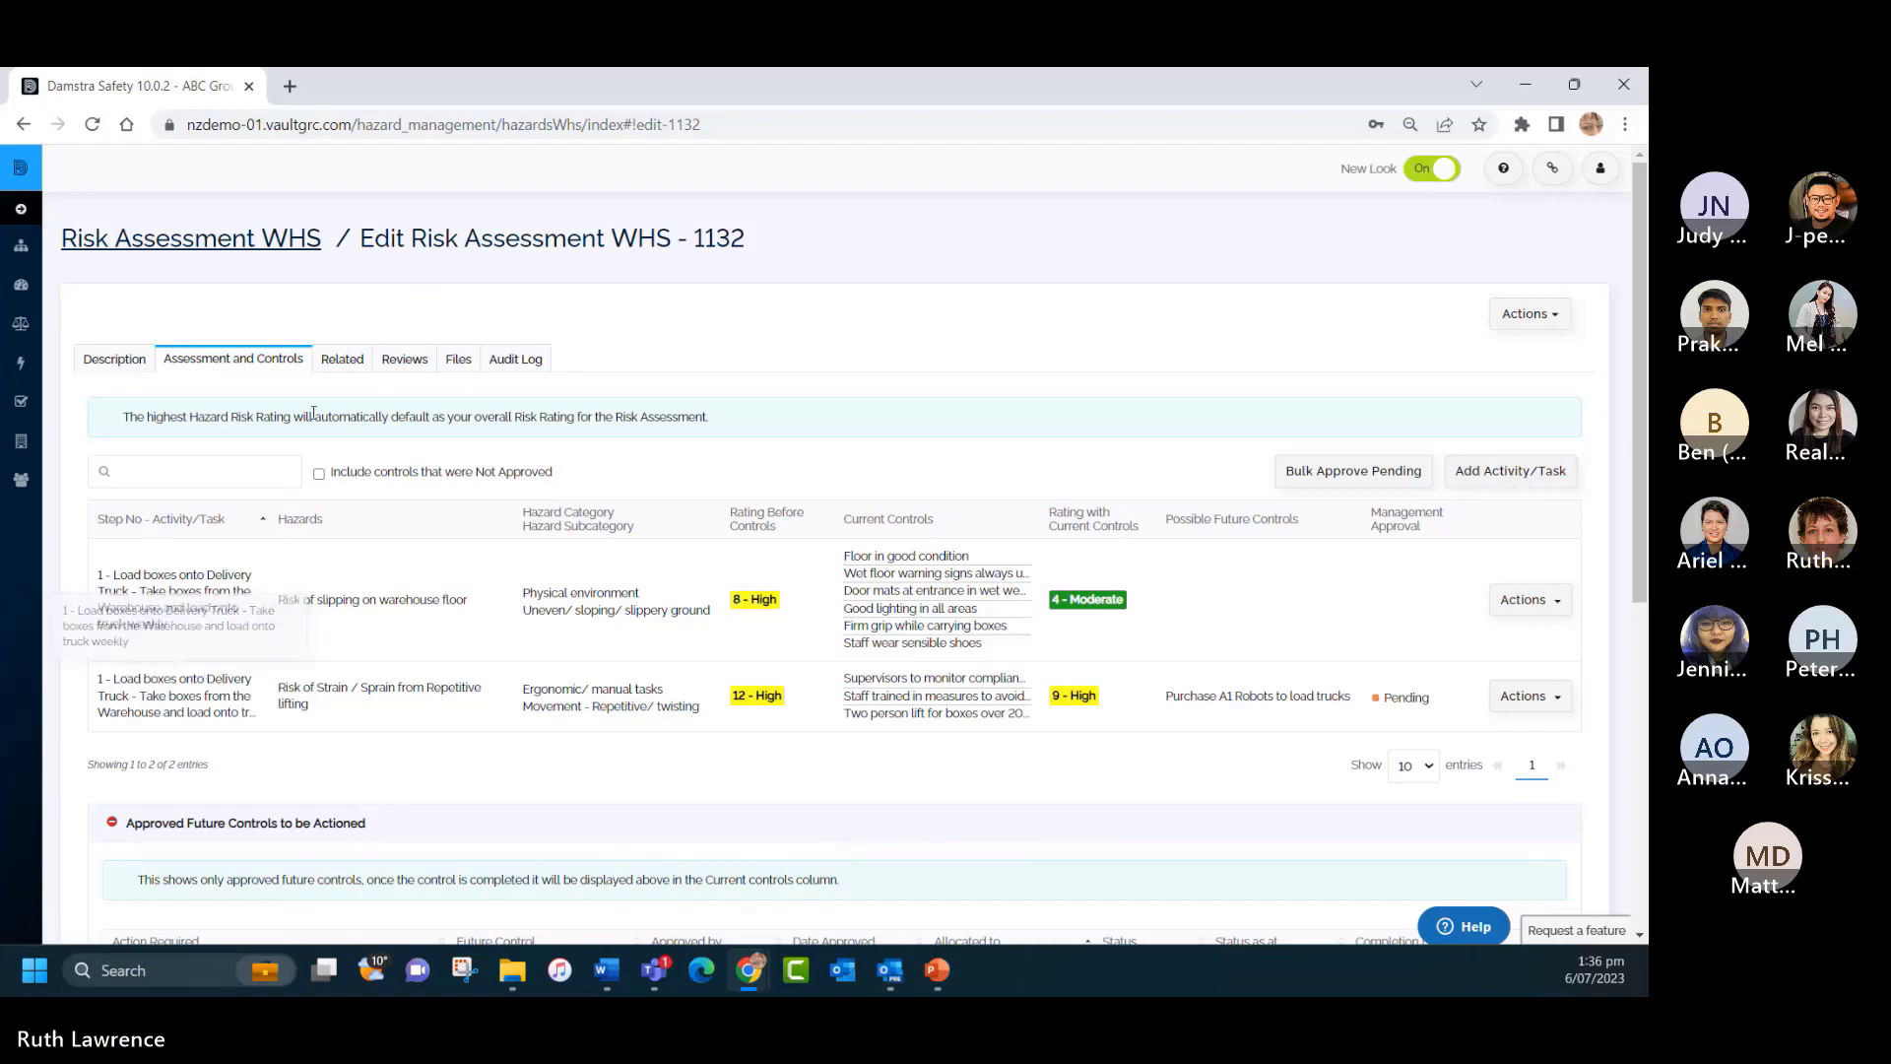
{"action": "left_click", "coordinate": [342, 360]}
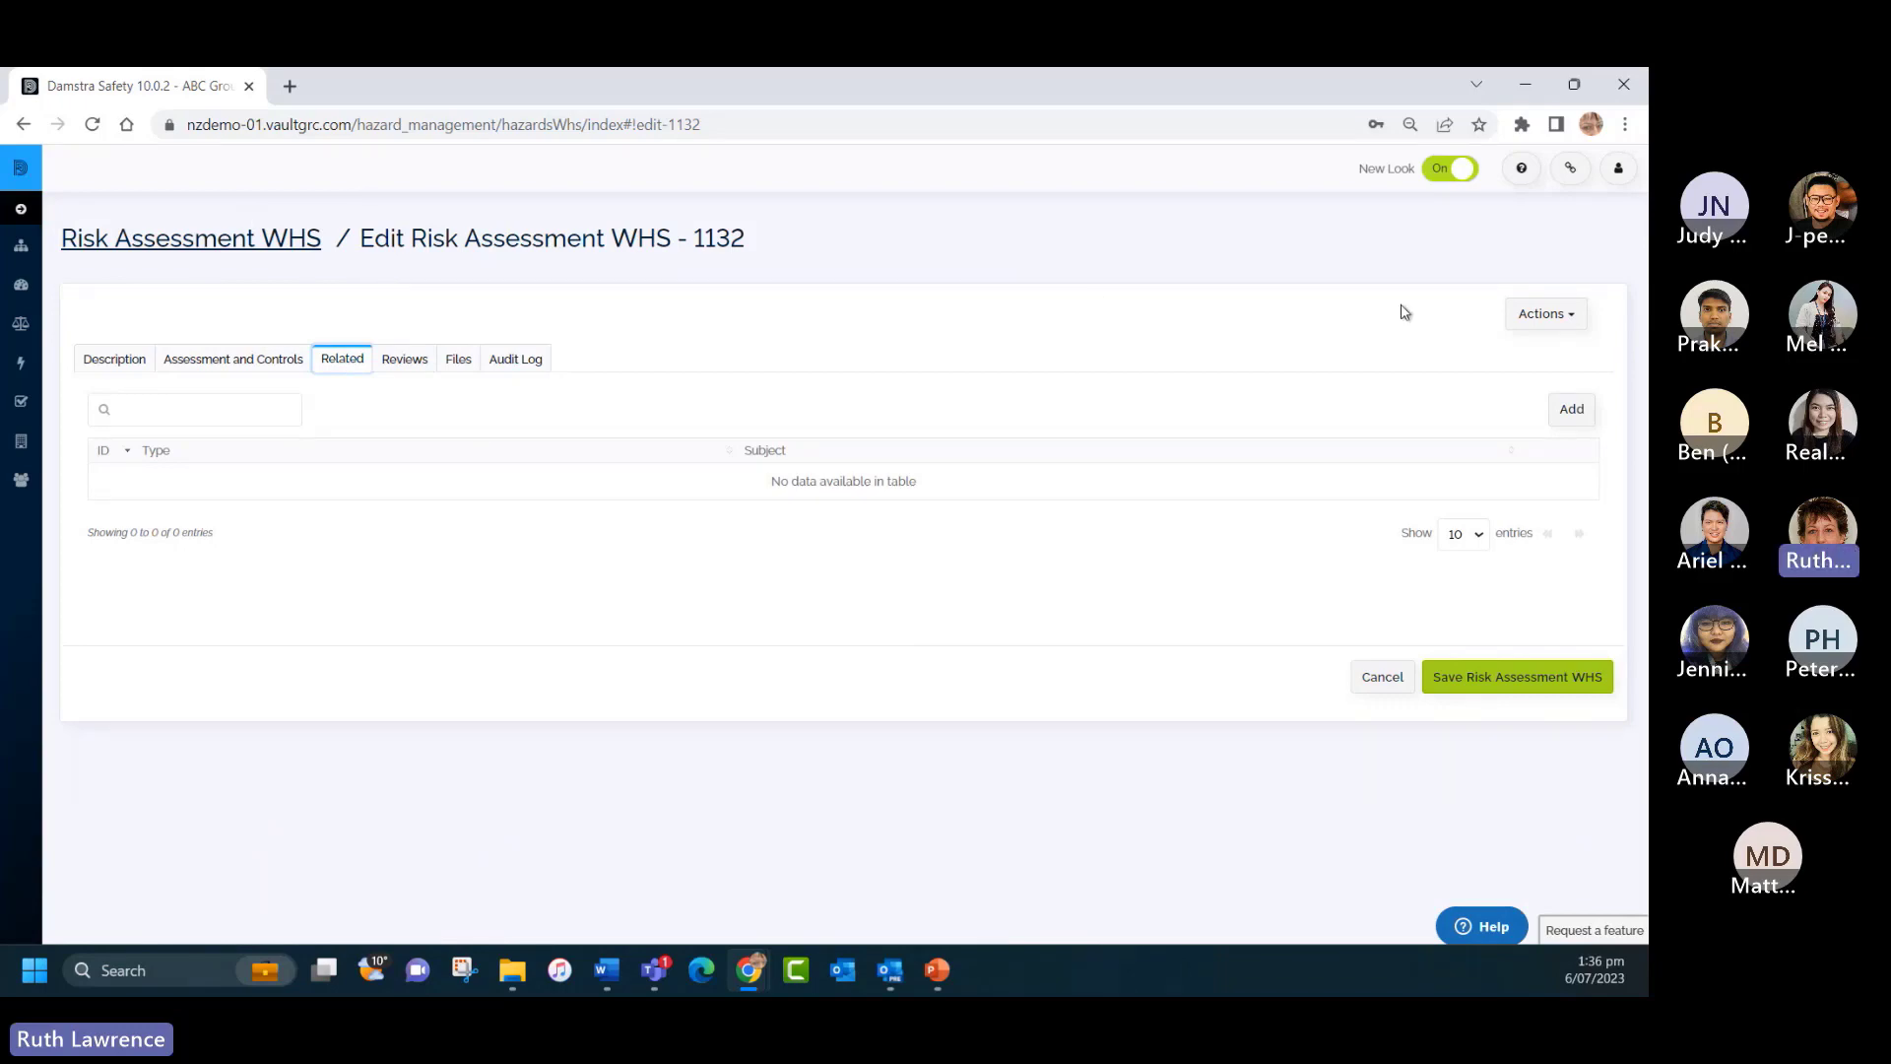
{"action": "left_click", "coordinate": [1568, 409]}
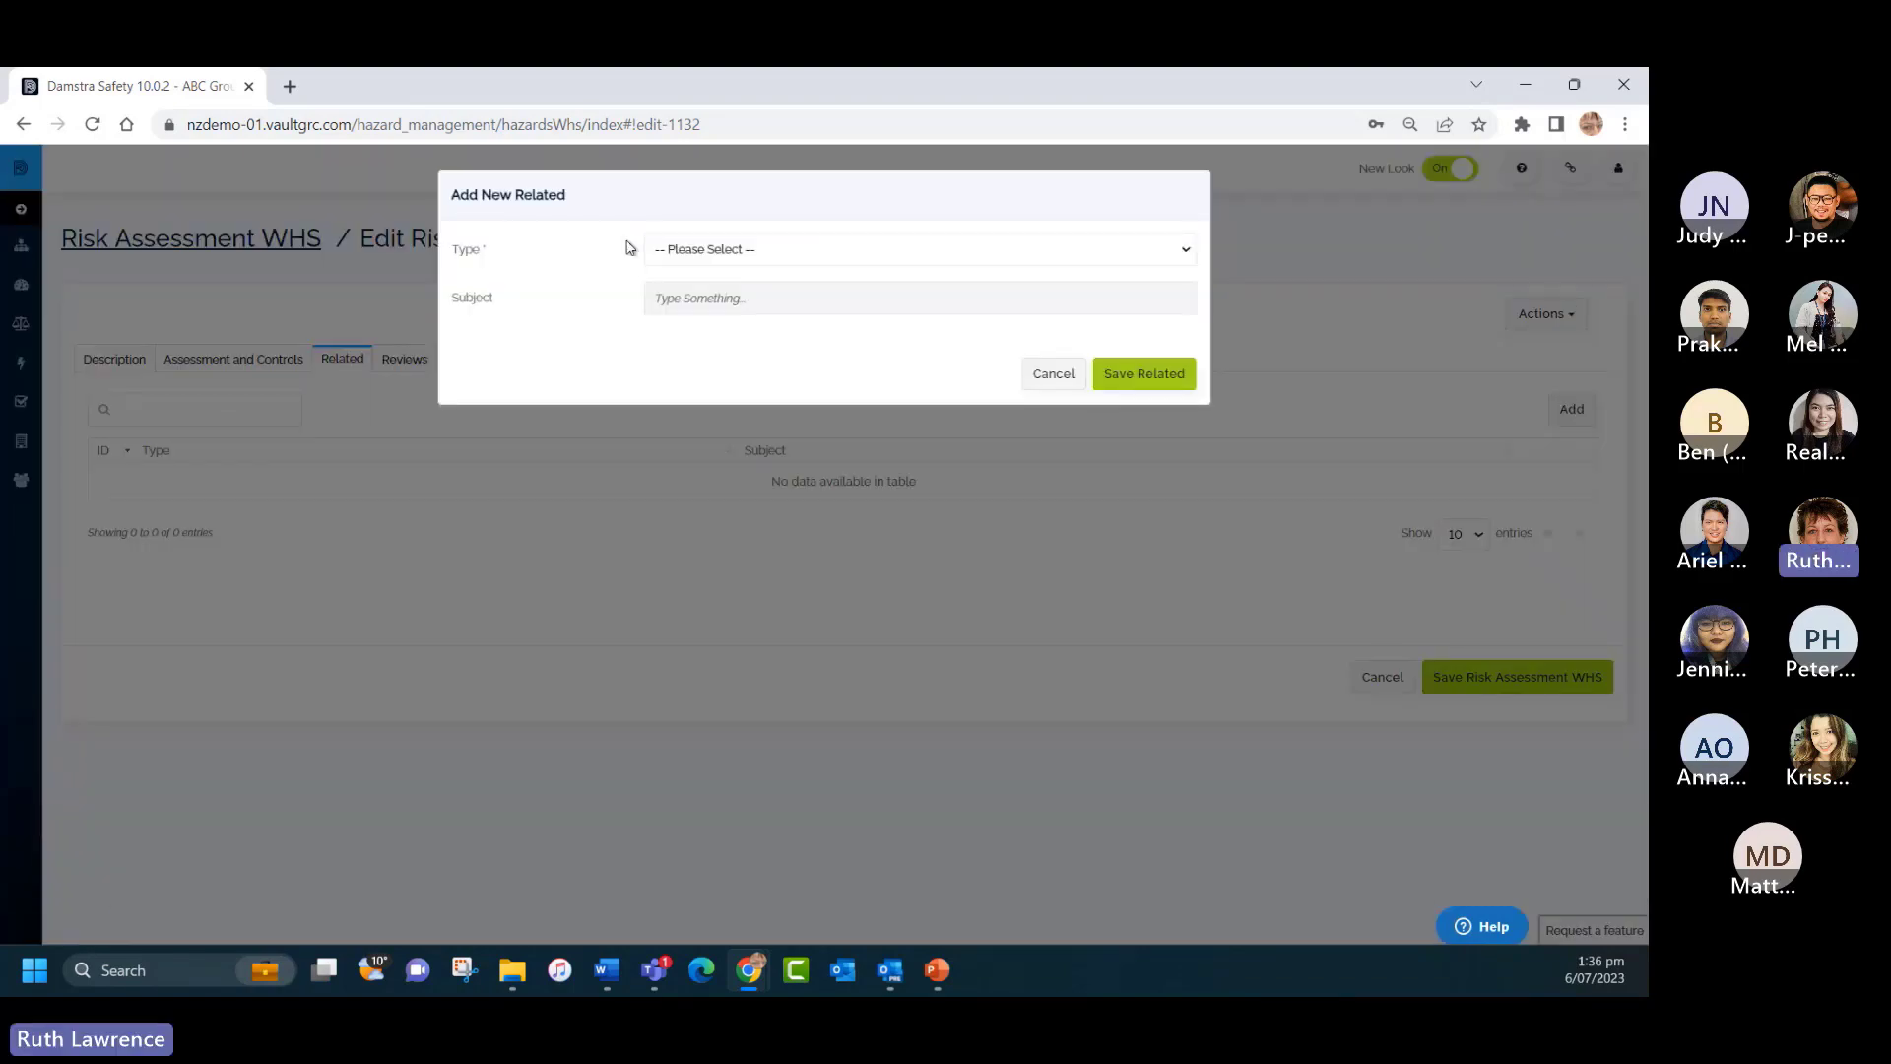
{"action": "left_click", "coordinate": [684, 254]}
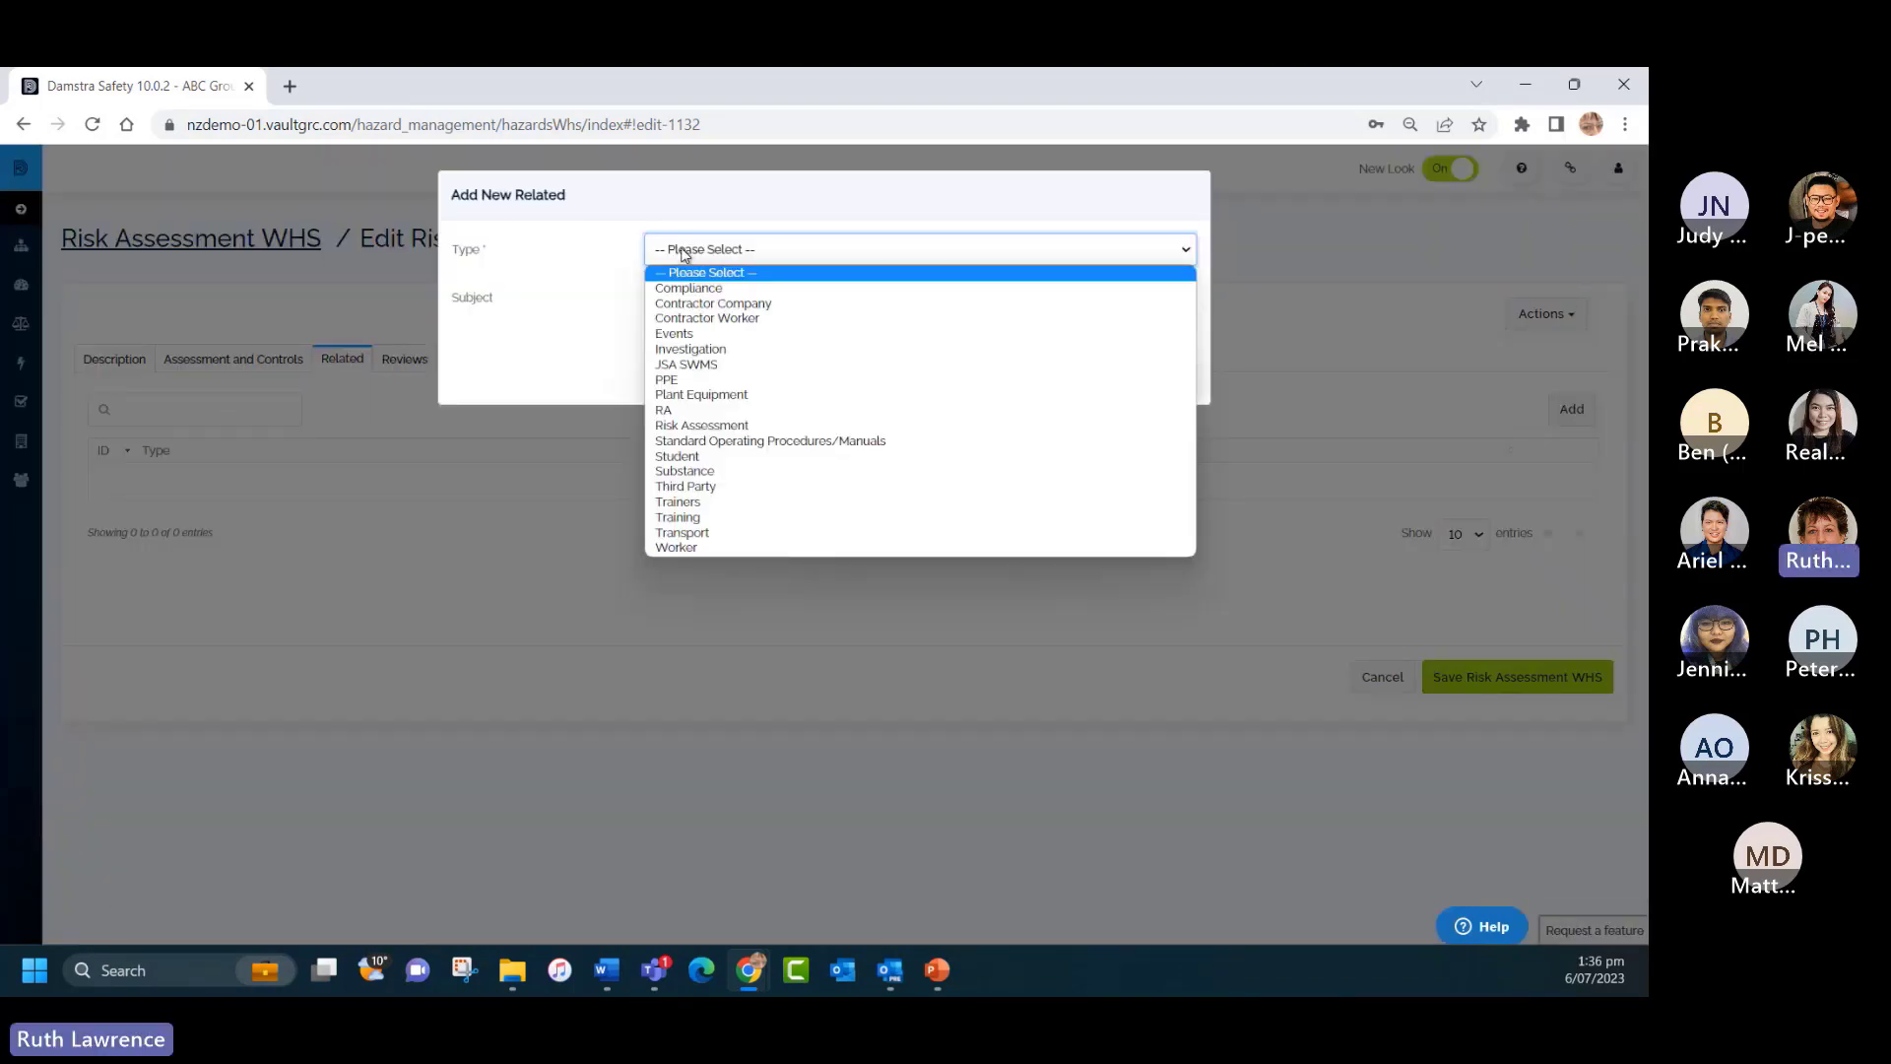
{"action": "left_click", "coordinate": [682, 252]}
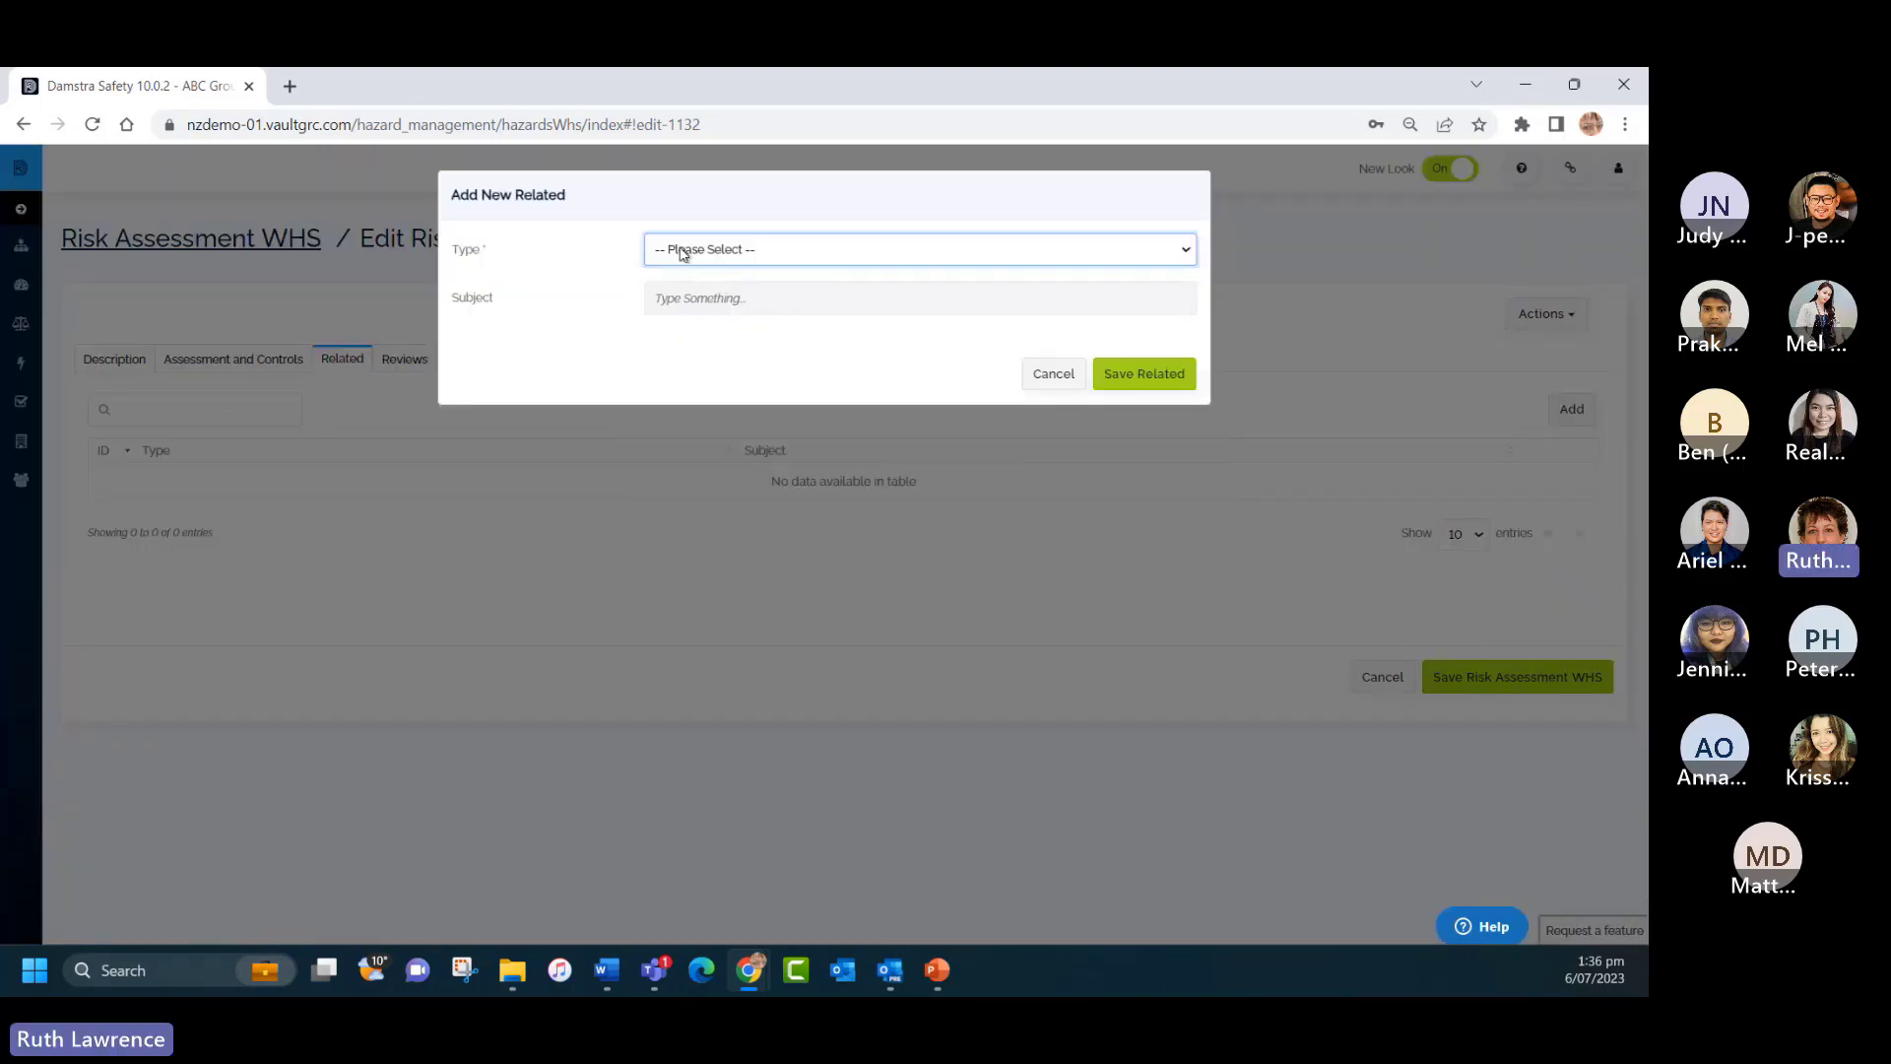
{"action": "left_click", "coordinate": [682, 252]}
{"action": "left_click", "coordinate": [690, 366]}
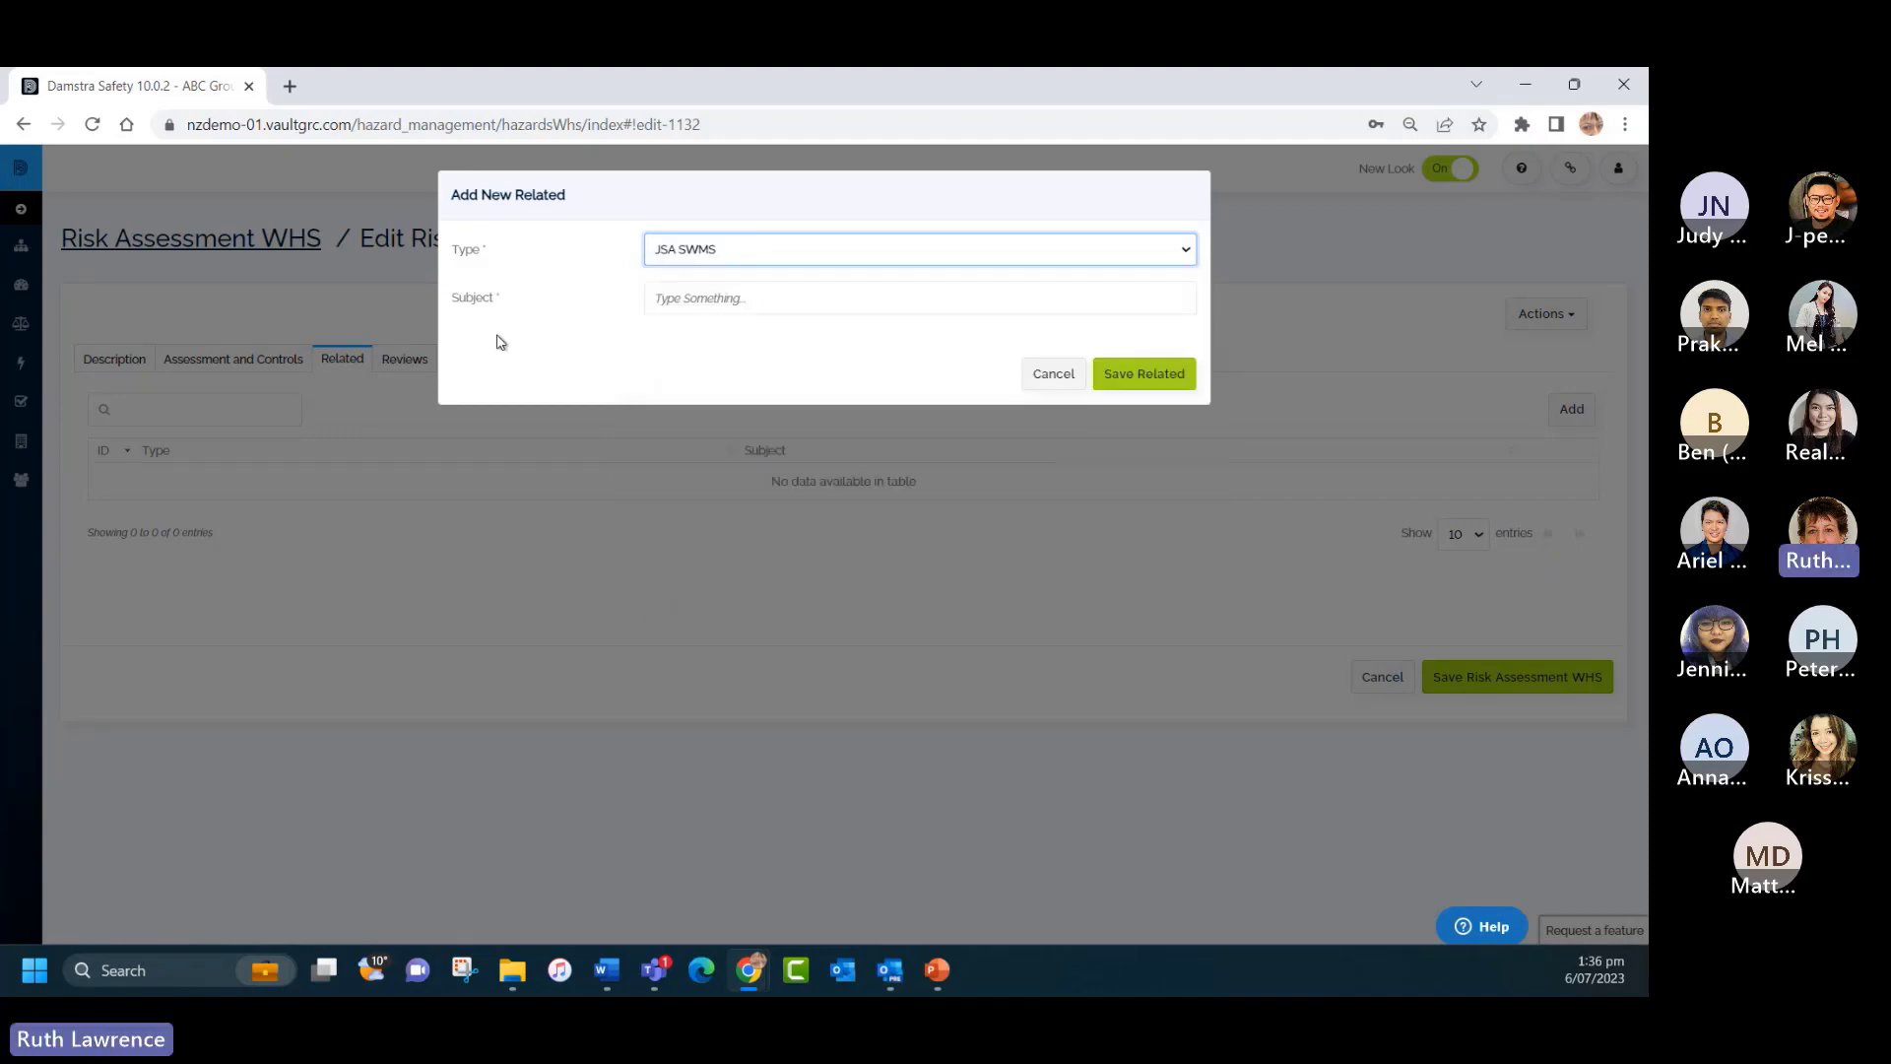
{"action": "left_click", "coordinate": [676, 297]}
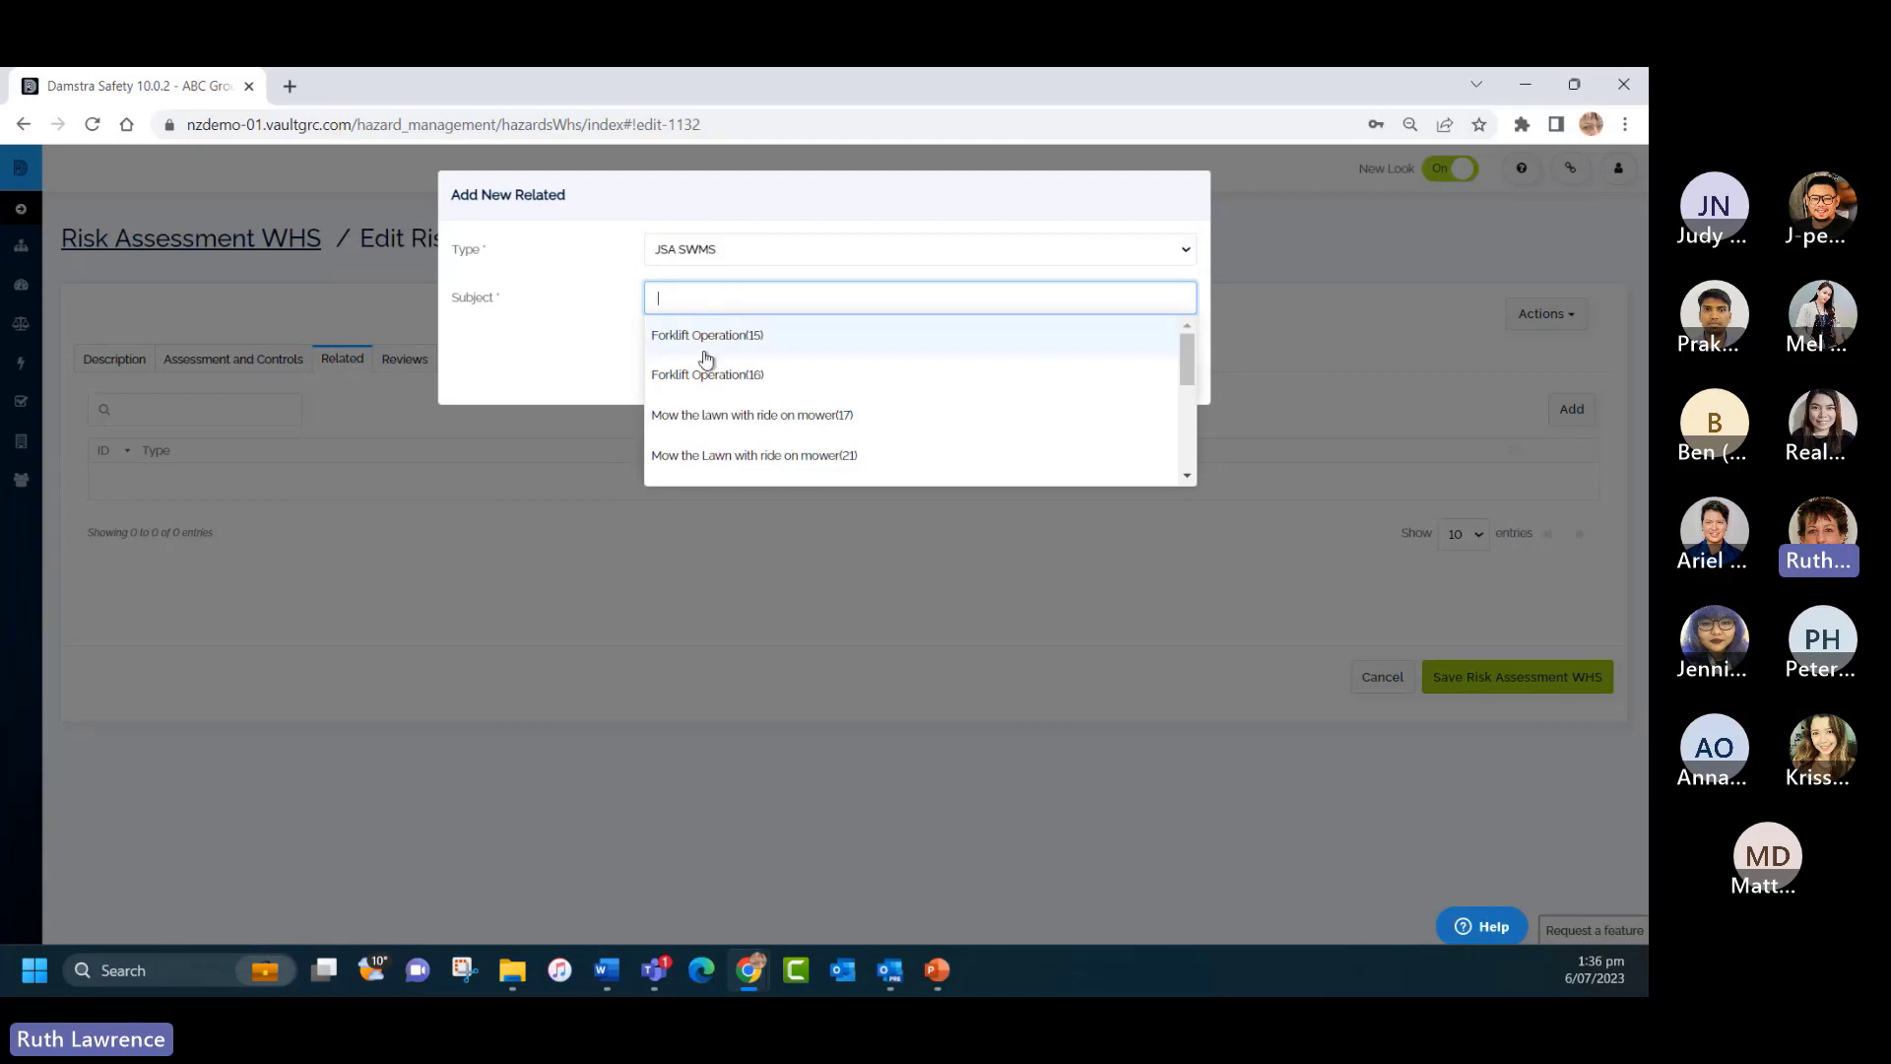
{"action": "scroll", "coordinate": [843, 384], "scroll_direction": "down", "scroll_amount": 3}
{"action": "scroll", "coordinate": [843, 384], "scroll_direction": "down", "scroll_amount": 2}
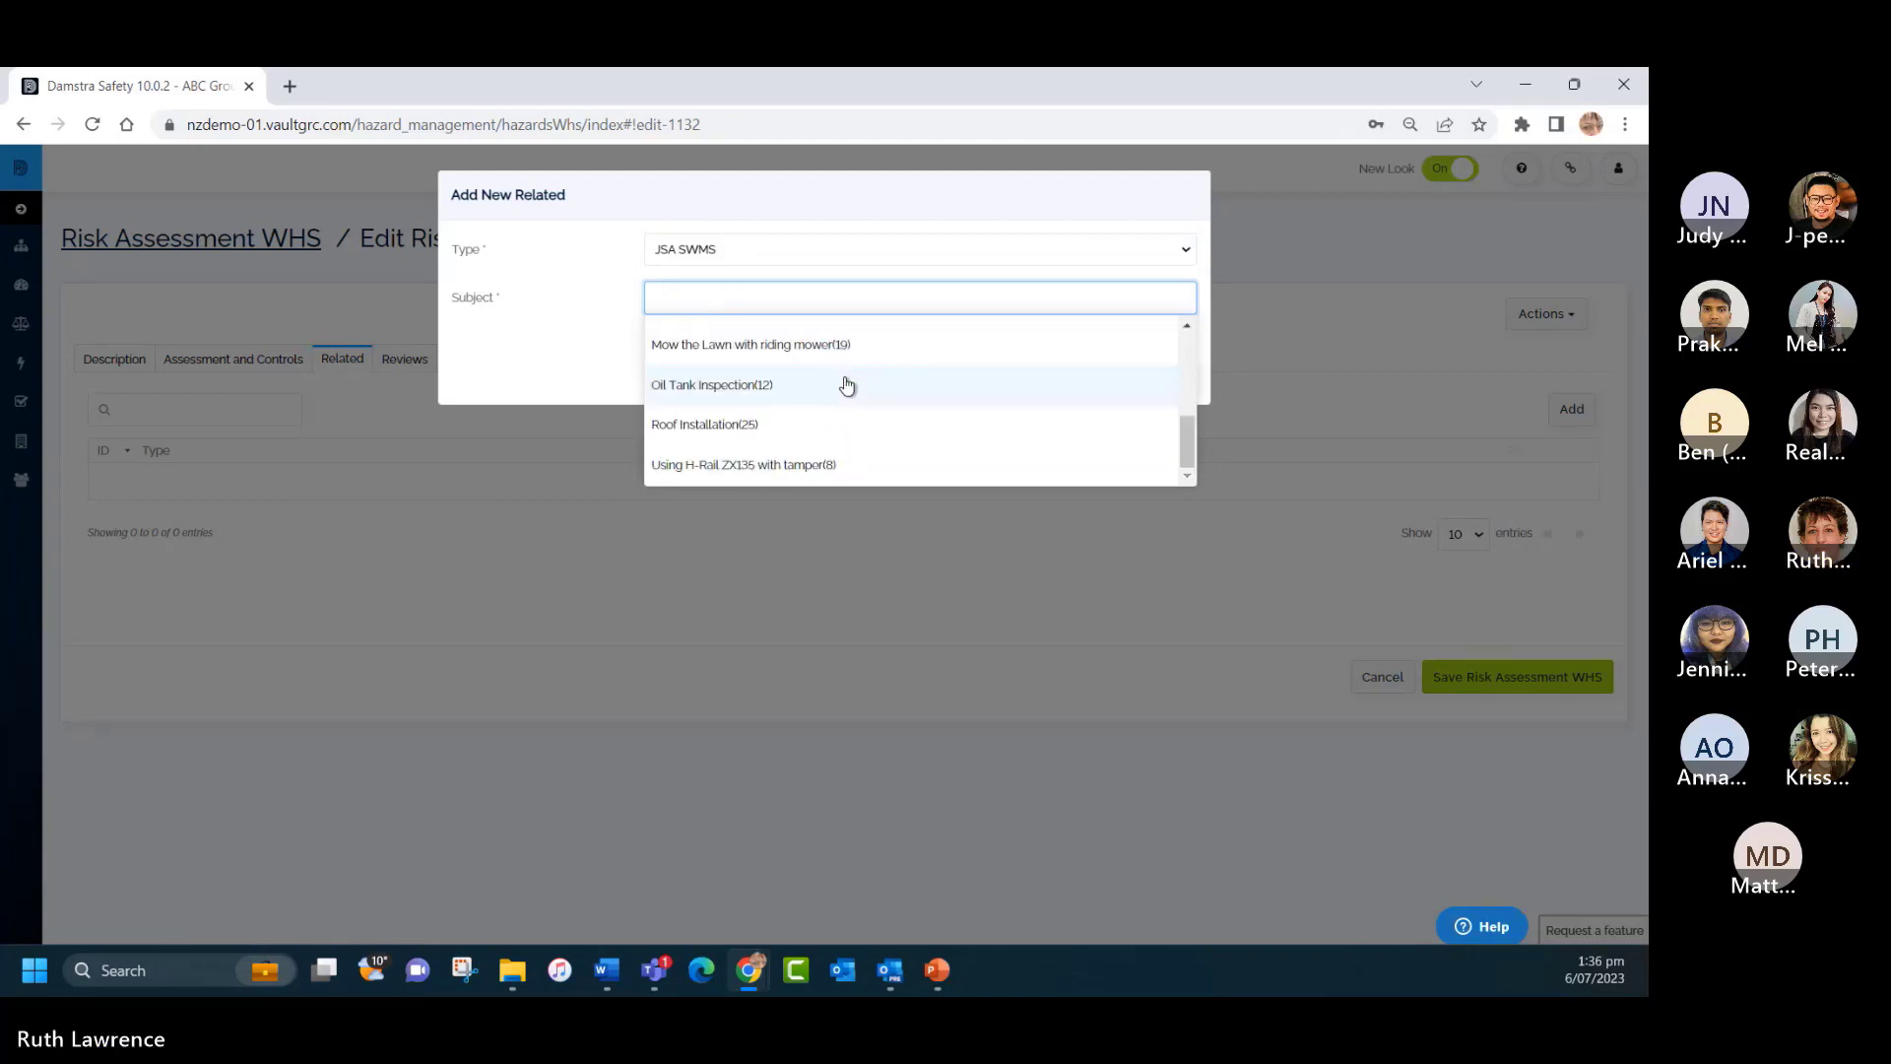
{"action": "scroll", "coordinate": [875, 388], "scroll_direction": "up", "scroll_amount": 5}
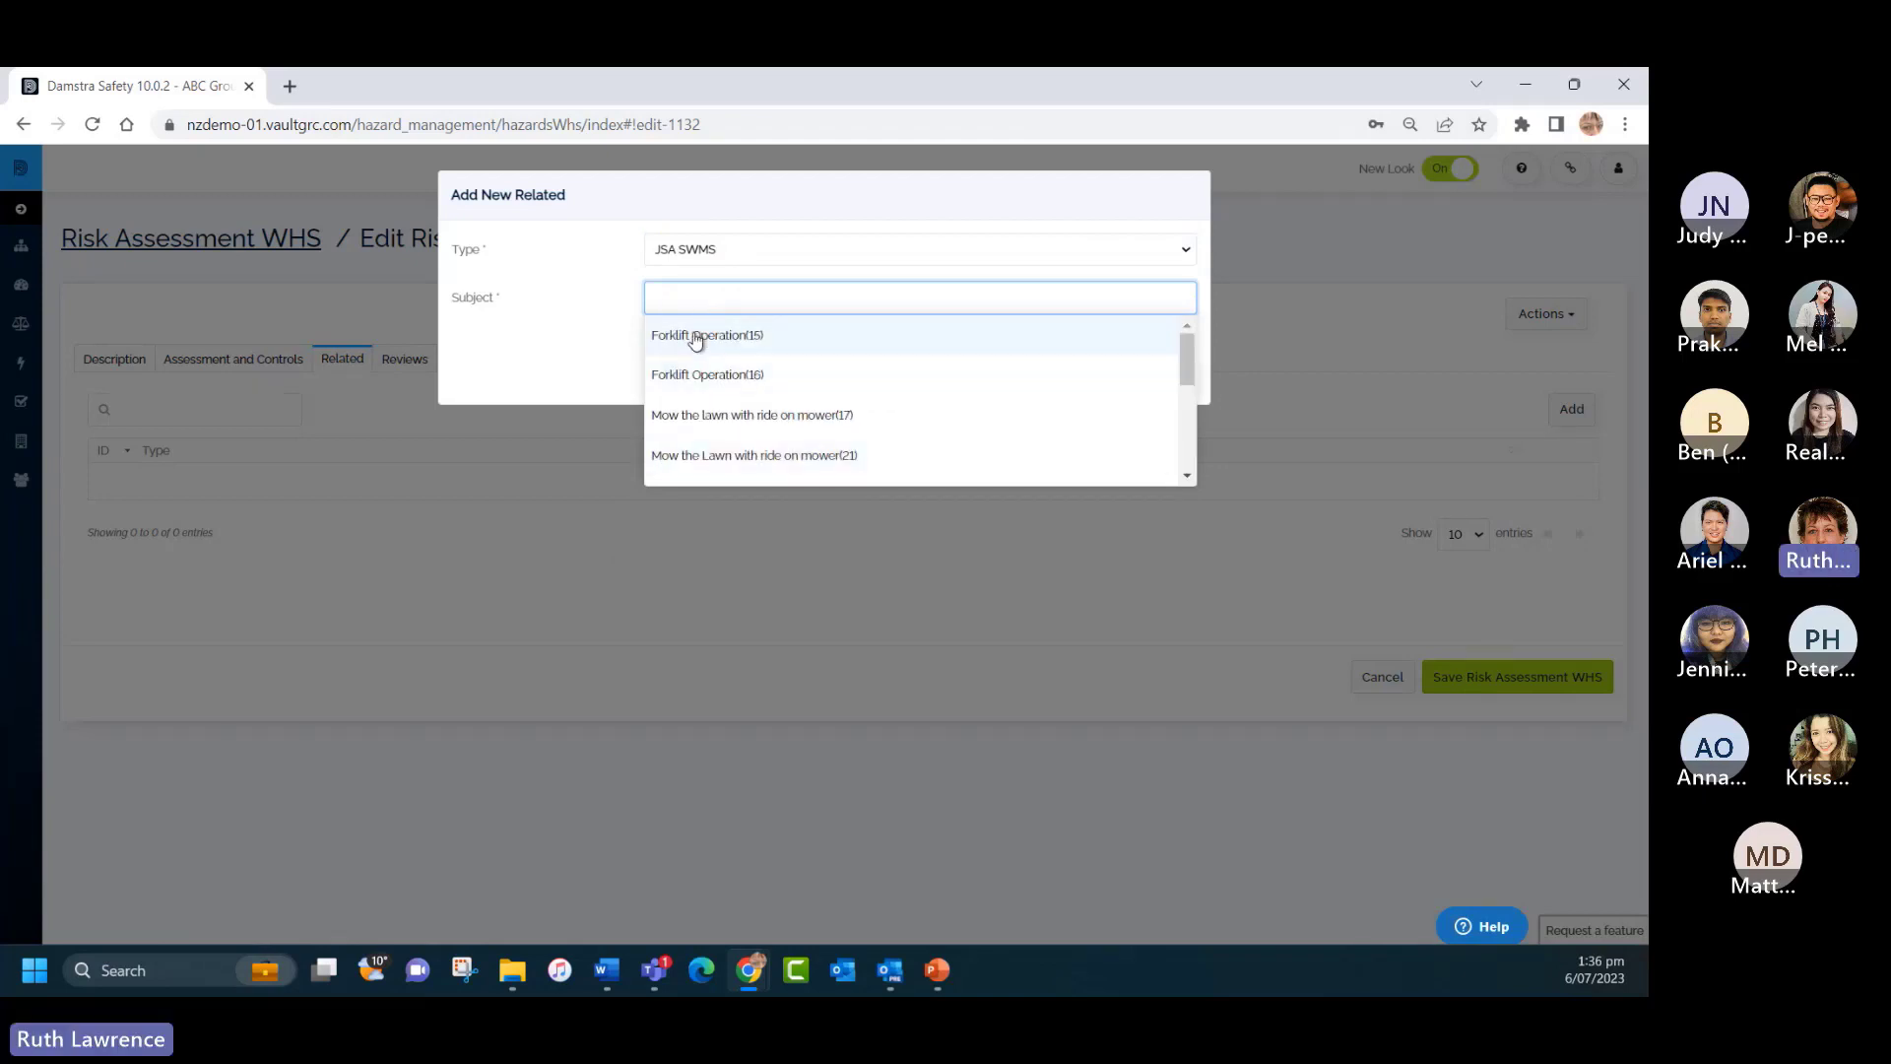
{"action": "left_click", "coordinate": [695, 335]}
{"action": "left_click", "coordinate": [1162, 372]}
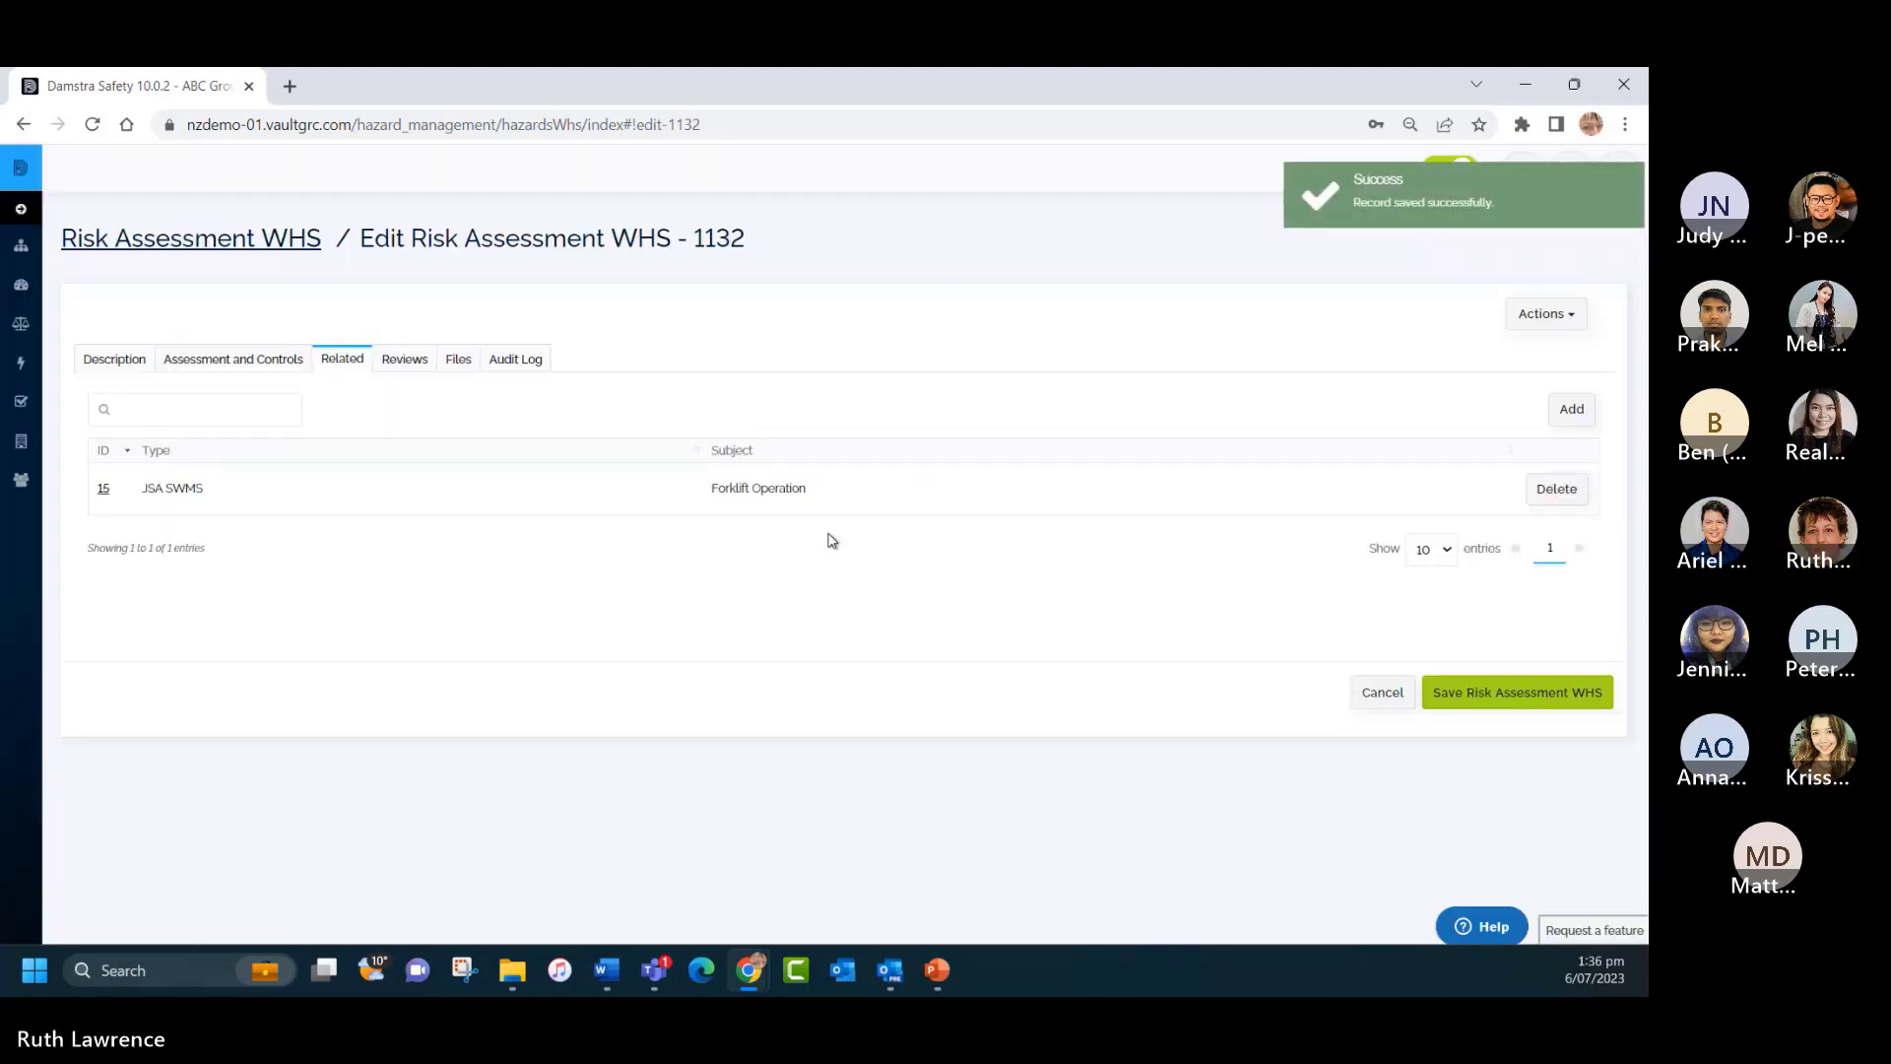
Add and save a review with a worker as reviewer, status Completed and the findings "Added control measures".
{"action": "left_click", "coordinate": [400, 363]}
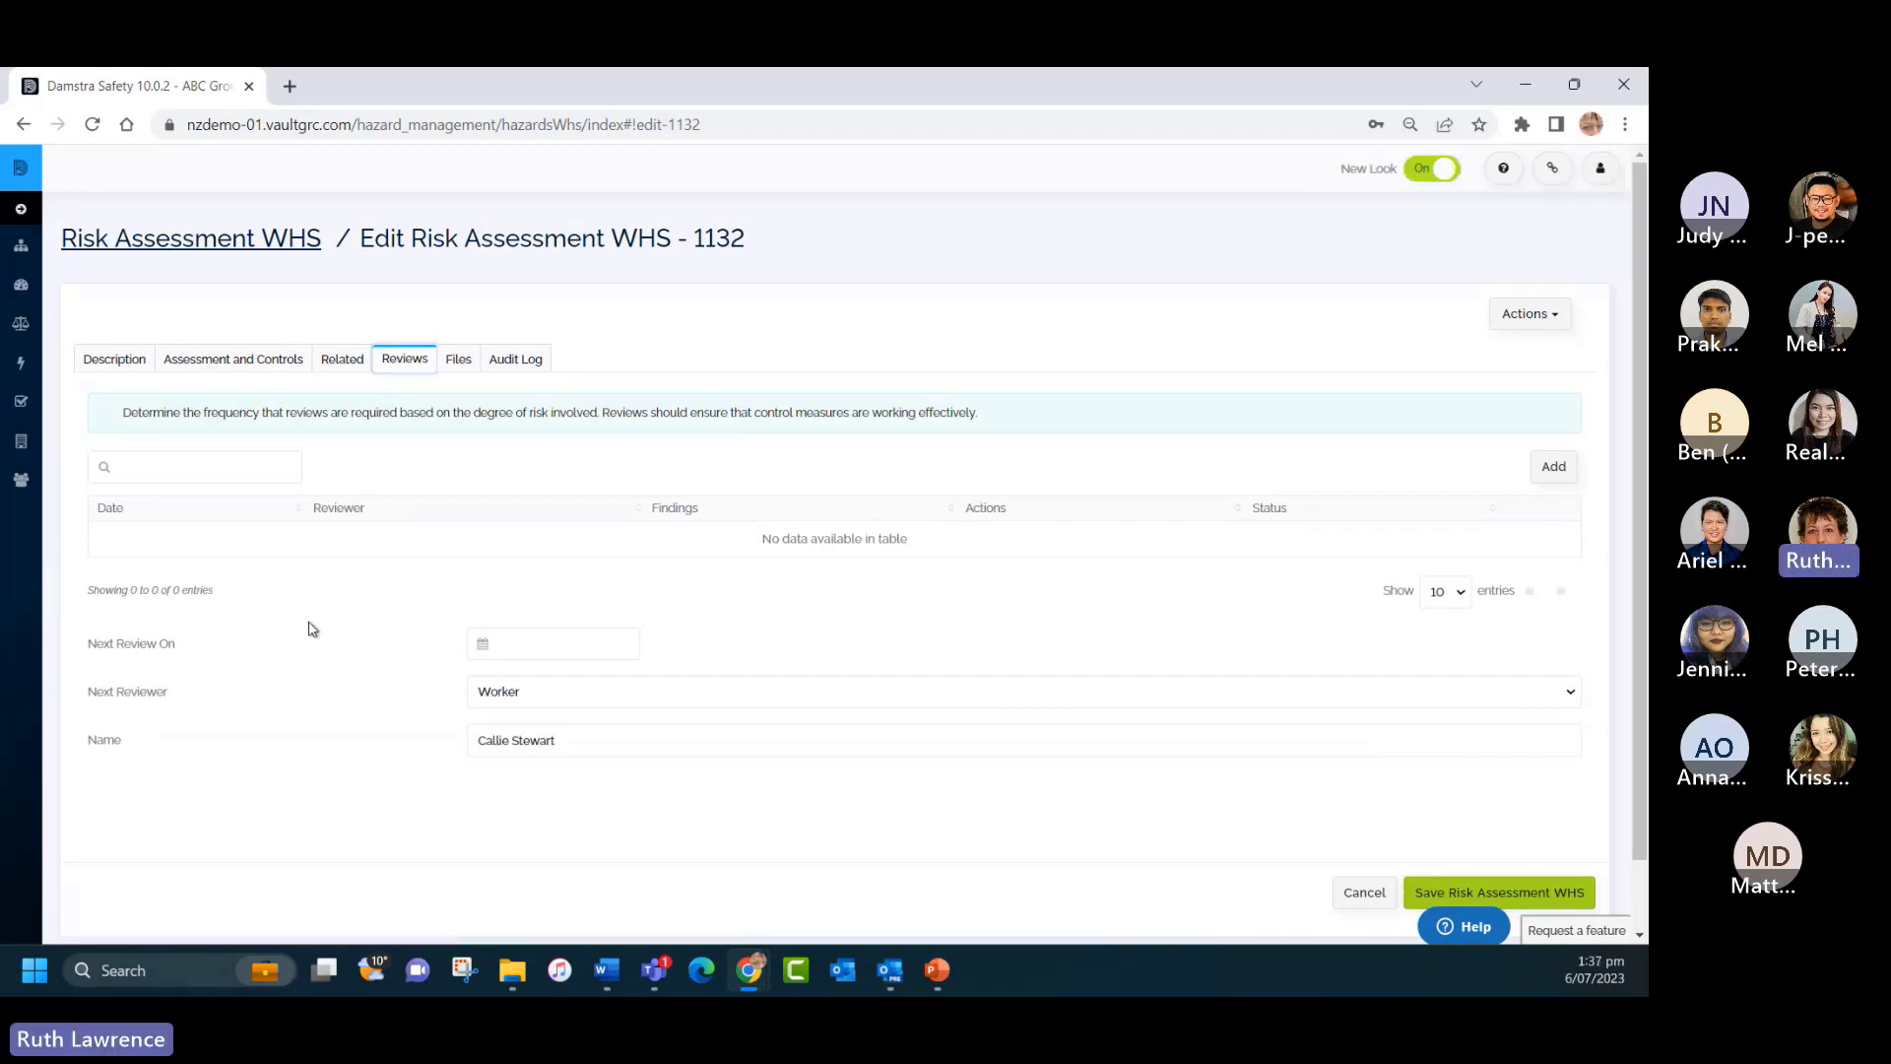
{"action": "left_click", "coordinate": [1553, 469]}
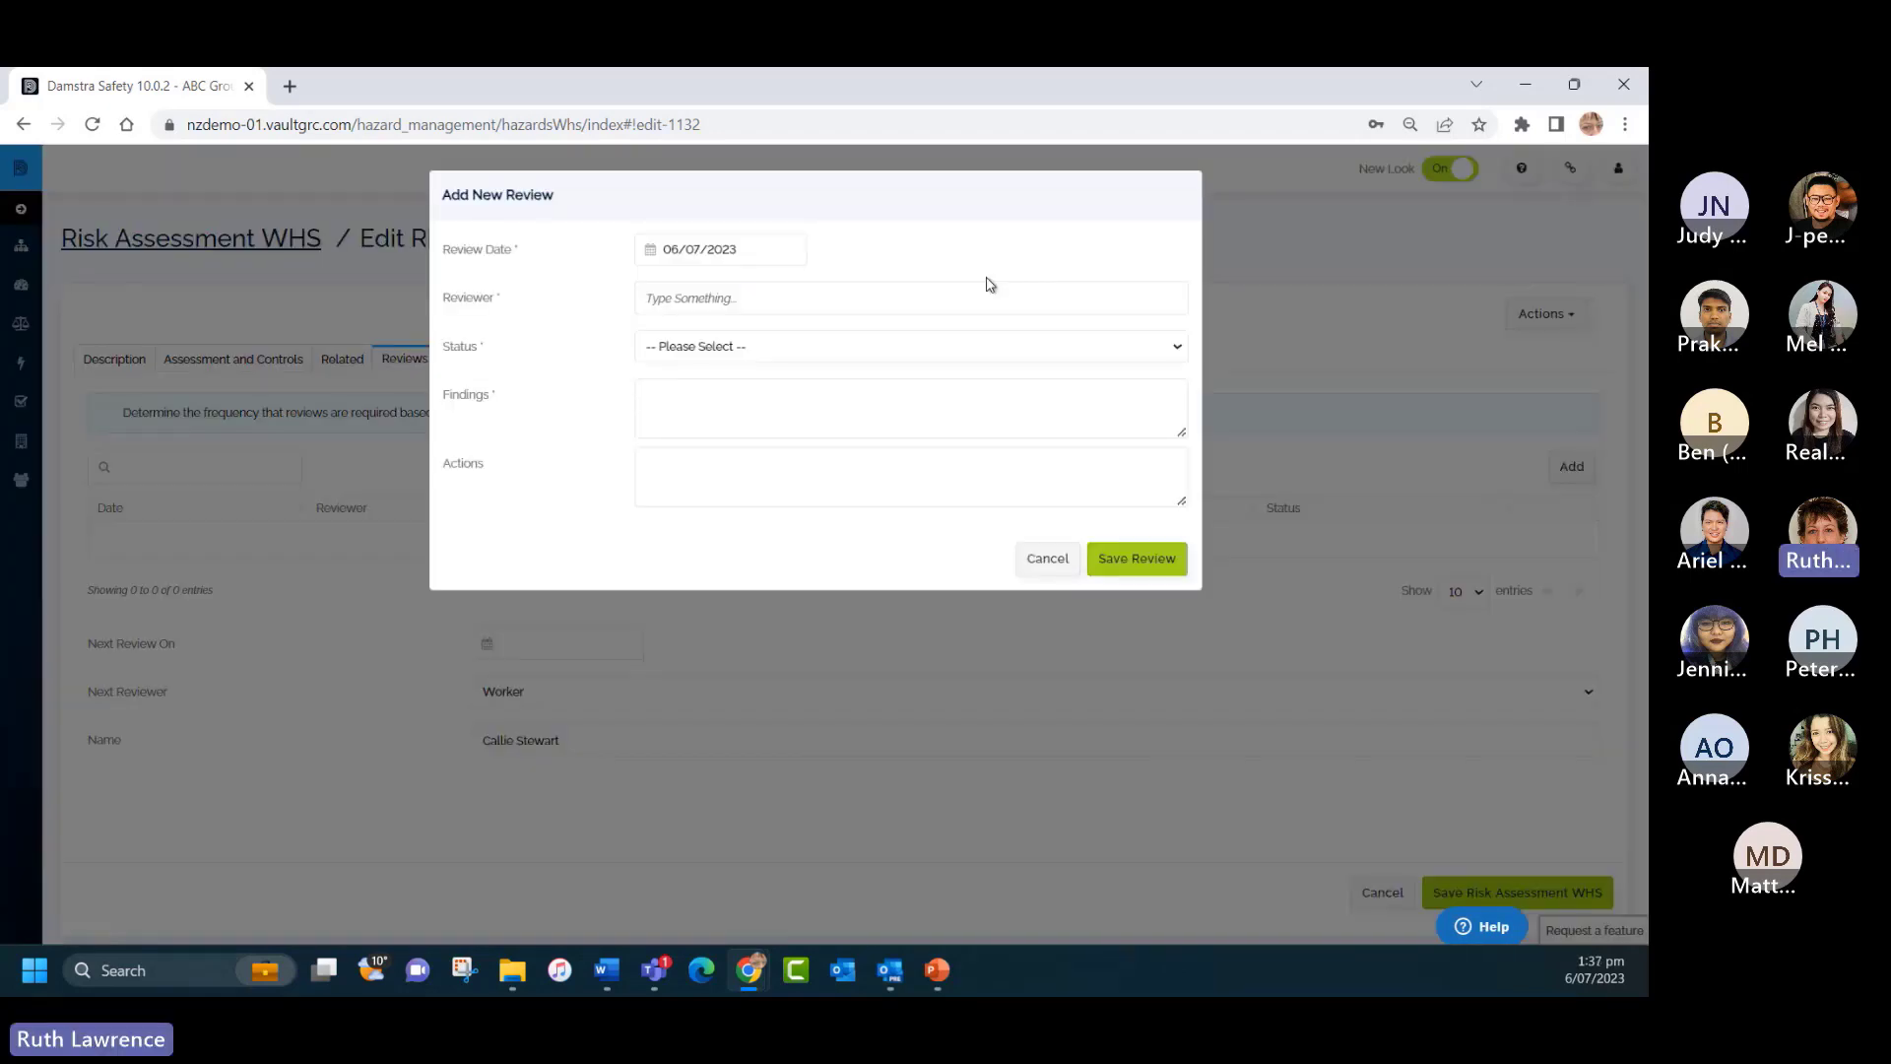
{"action": "left_click", "coordinate": [664, 301]}
{"action": "type", "text": "call"}
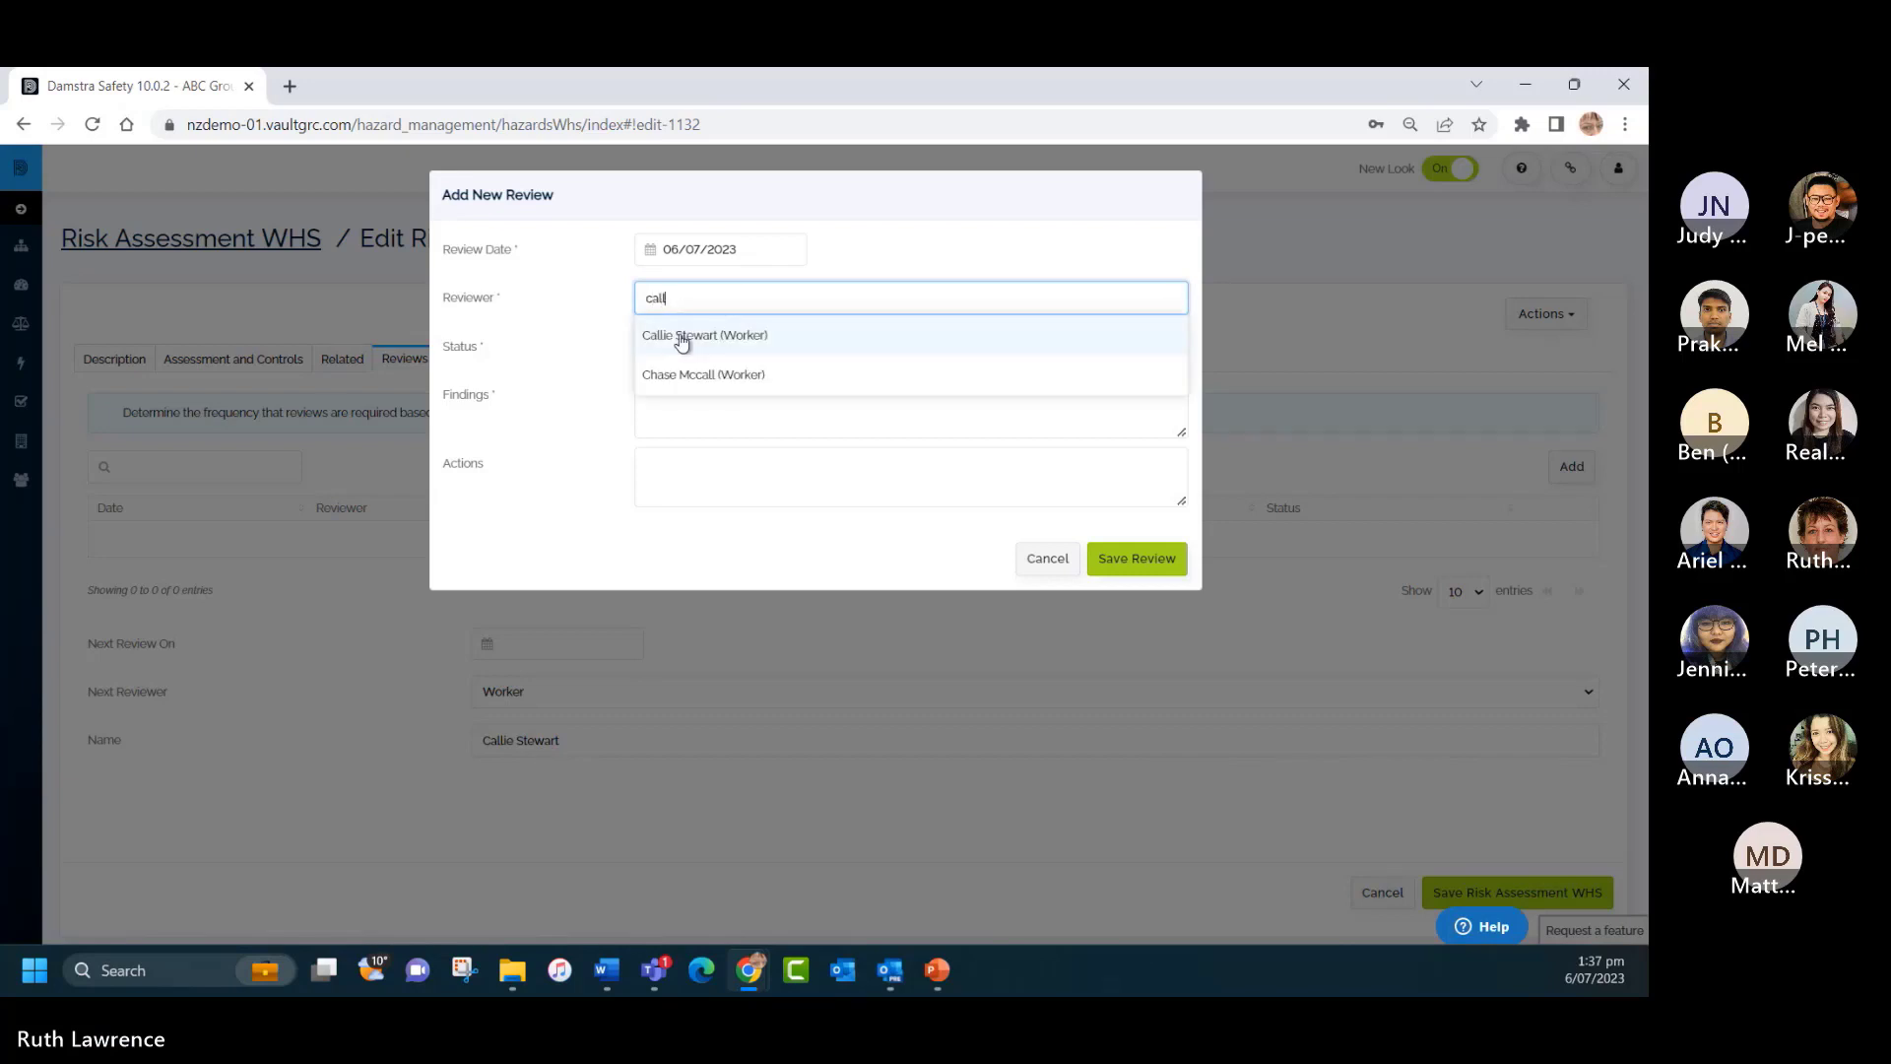
{"action": "left_click", "coordinate": [680, 336]}
{"action": "left_click", "coordinate": [701, 350]}
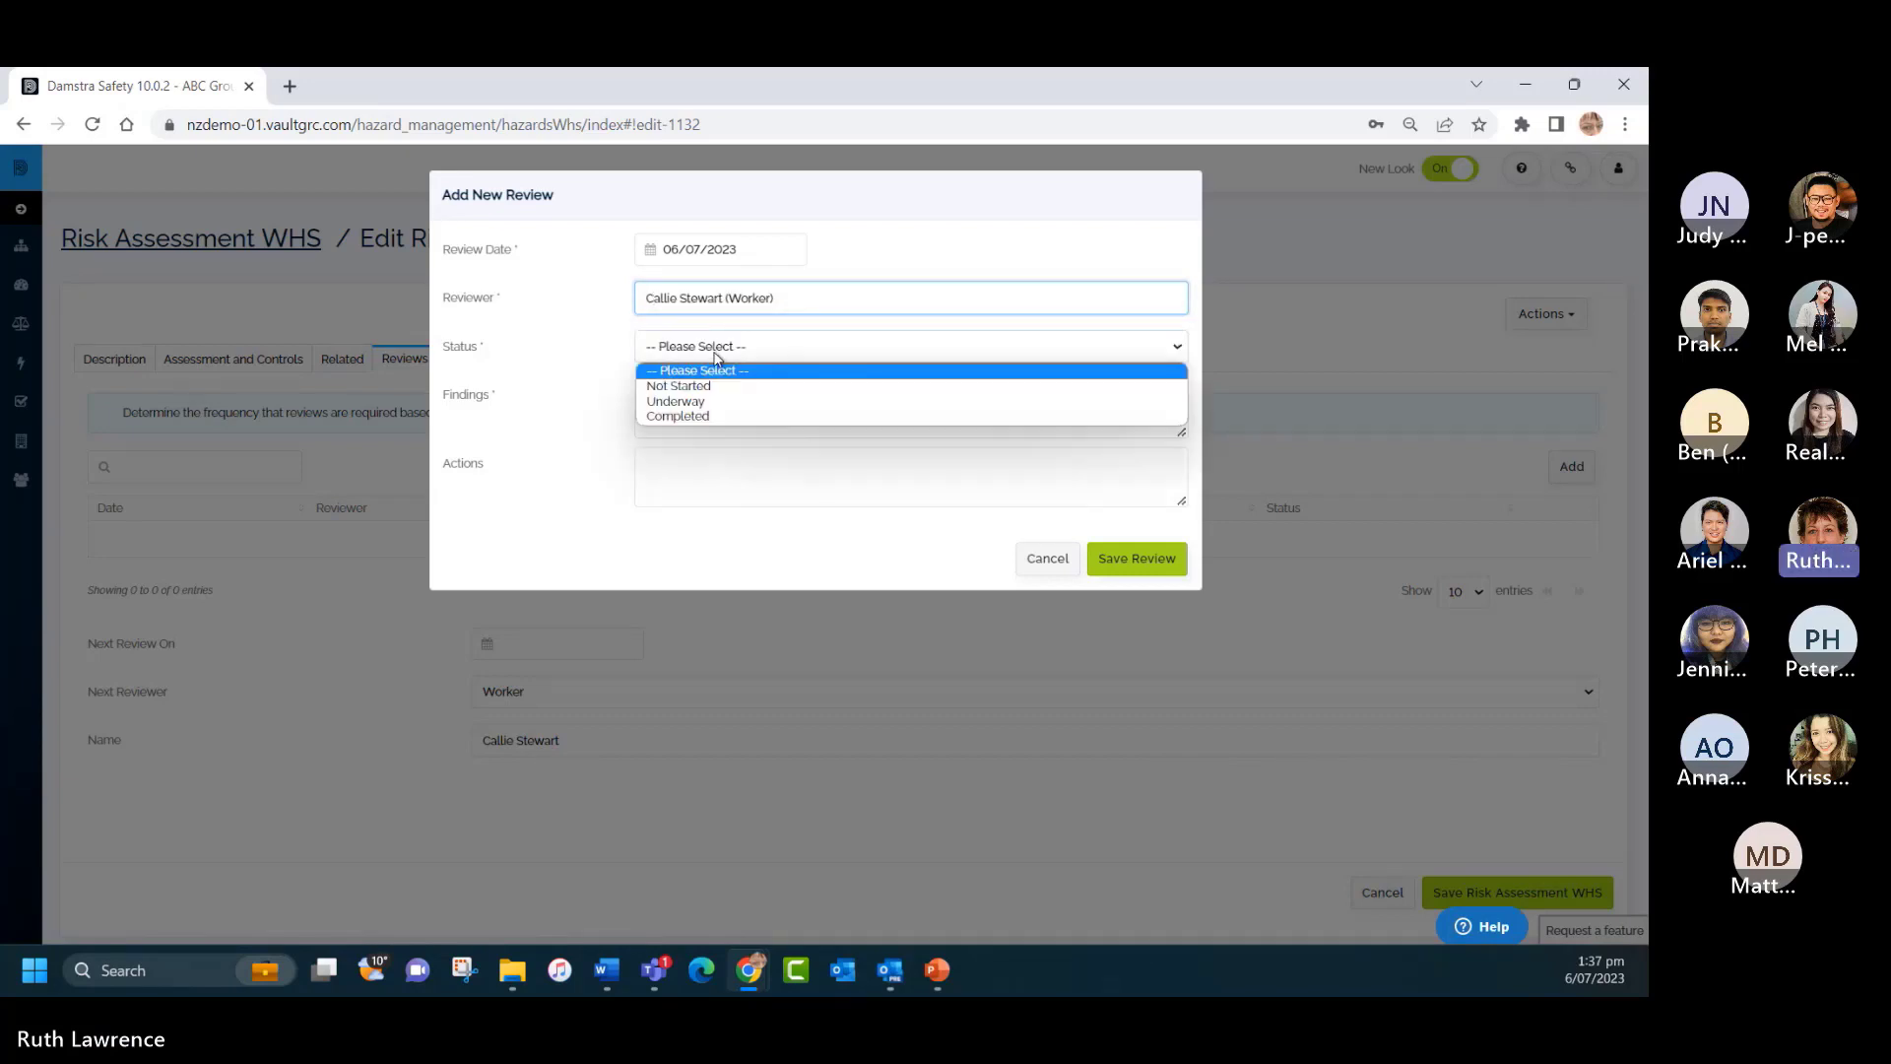
{"action": "left_click", "coordinate": [680, 415]}
{"action": "left_click", "coordinate": [670, 386]}
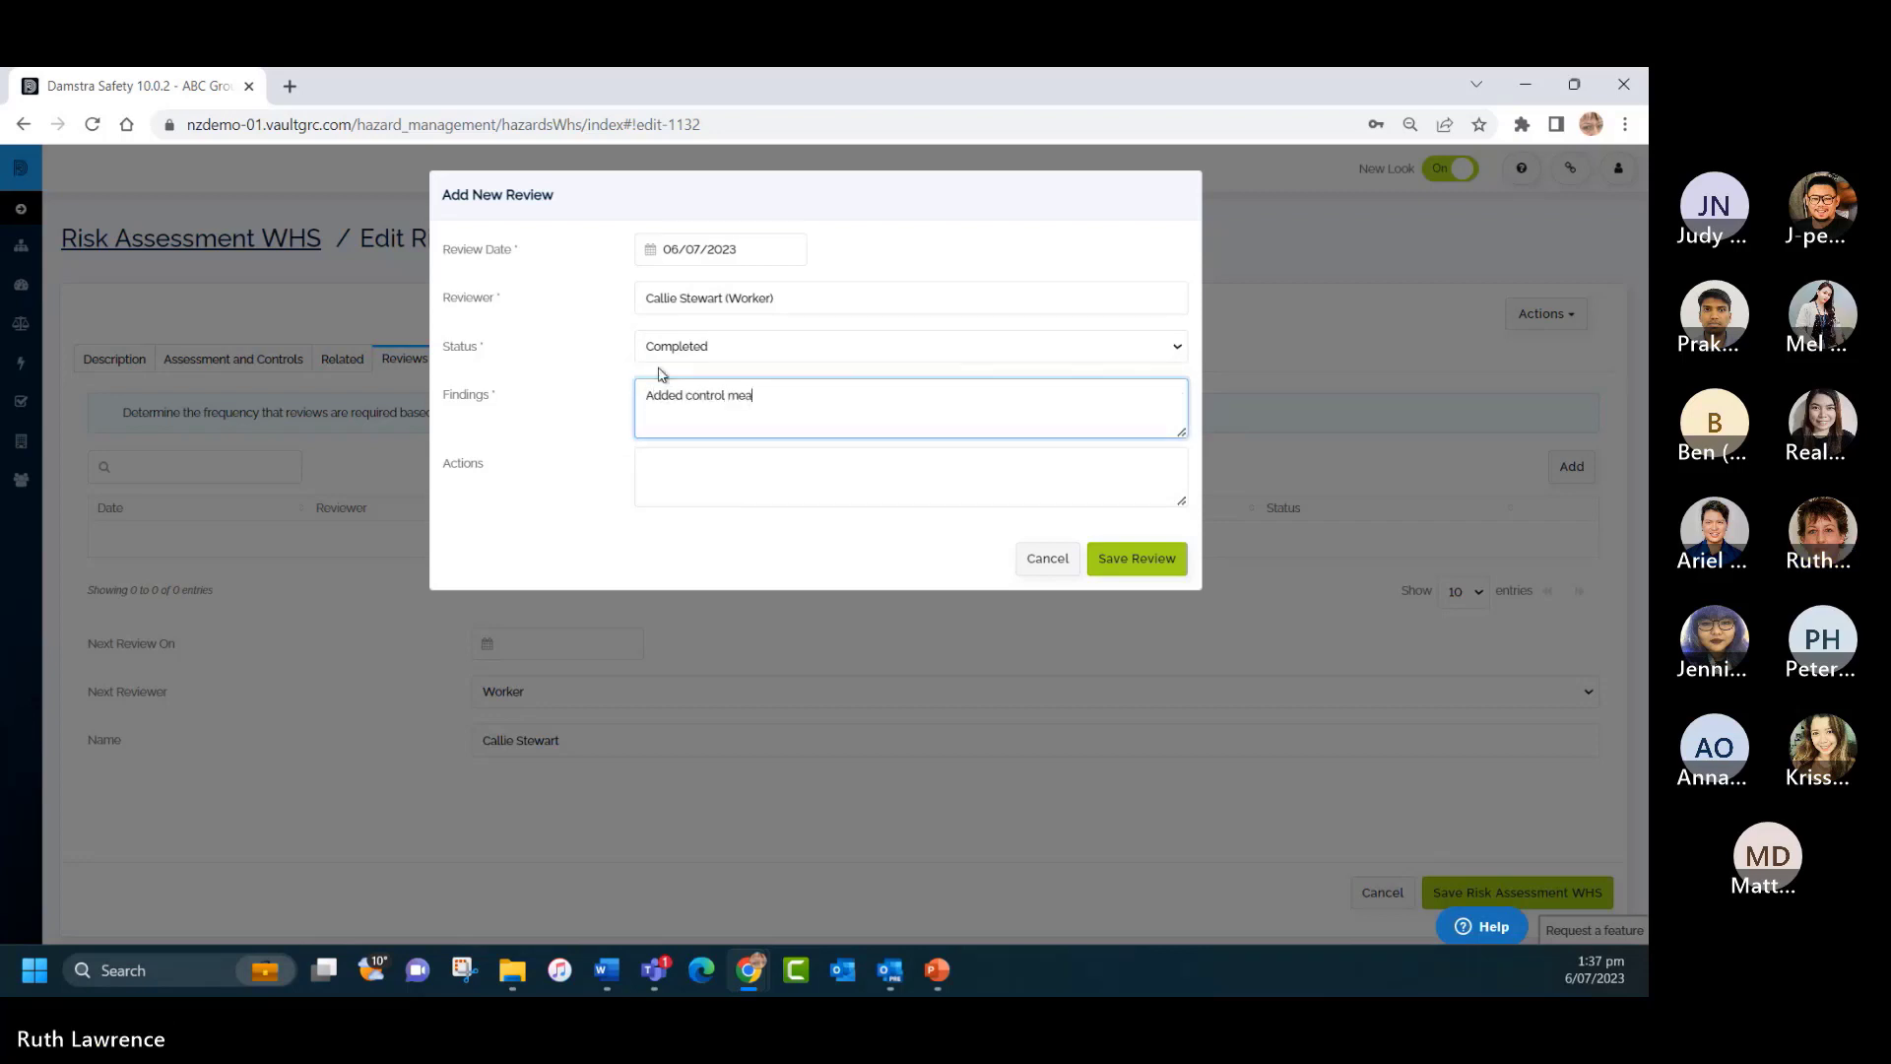
{"action": "left_click", "coordinate": [1137, 558]}
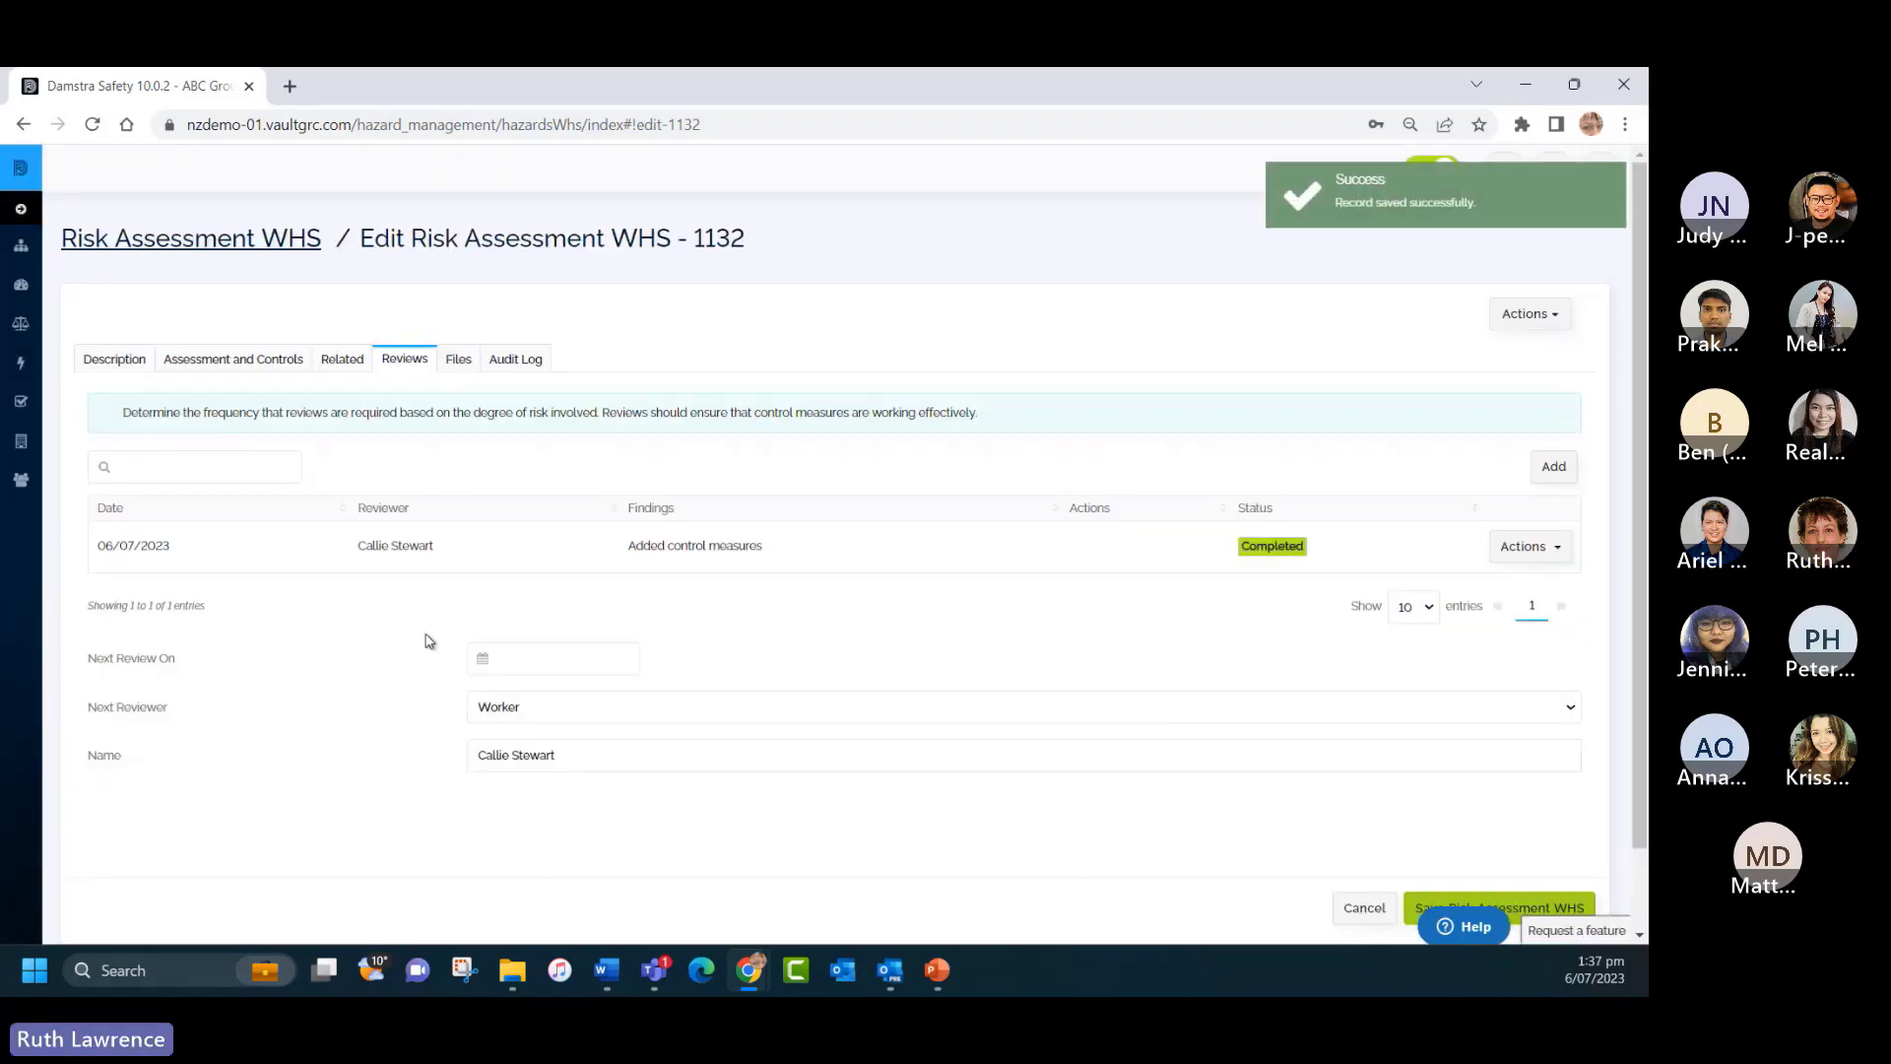
Set the next review date to 18/01/2024 and save the WHS risk assessment.
{"action": "left_click", "coordinate": [595, 657]}
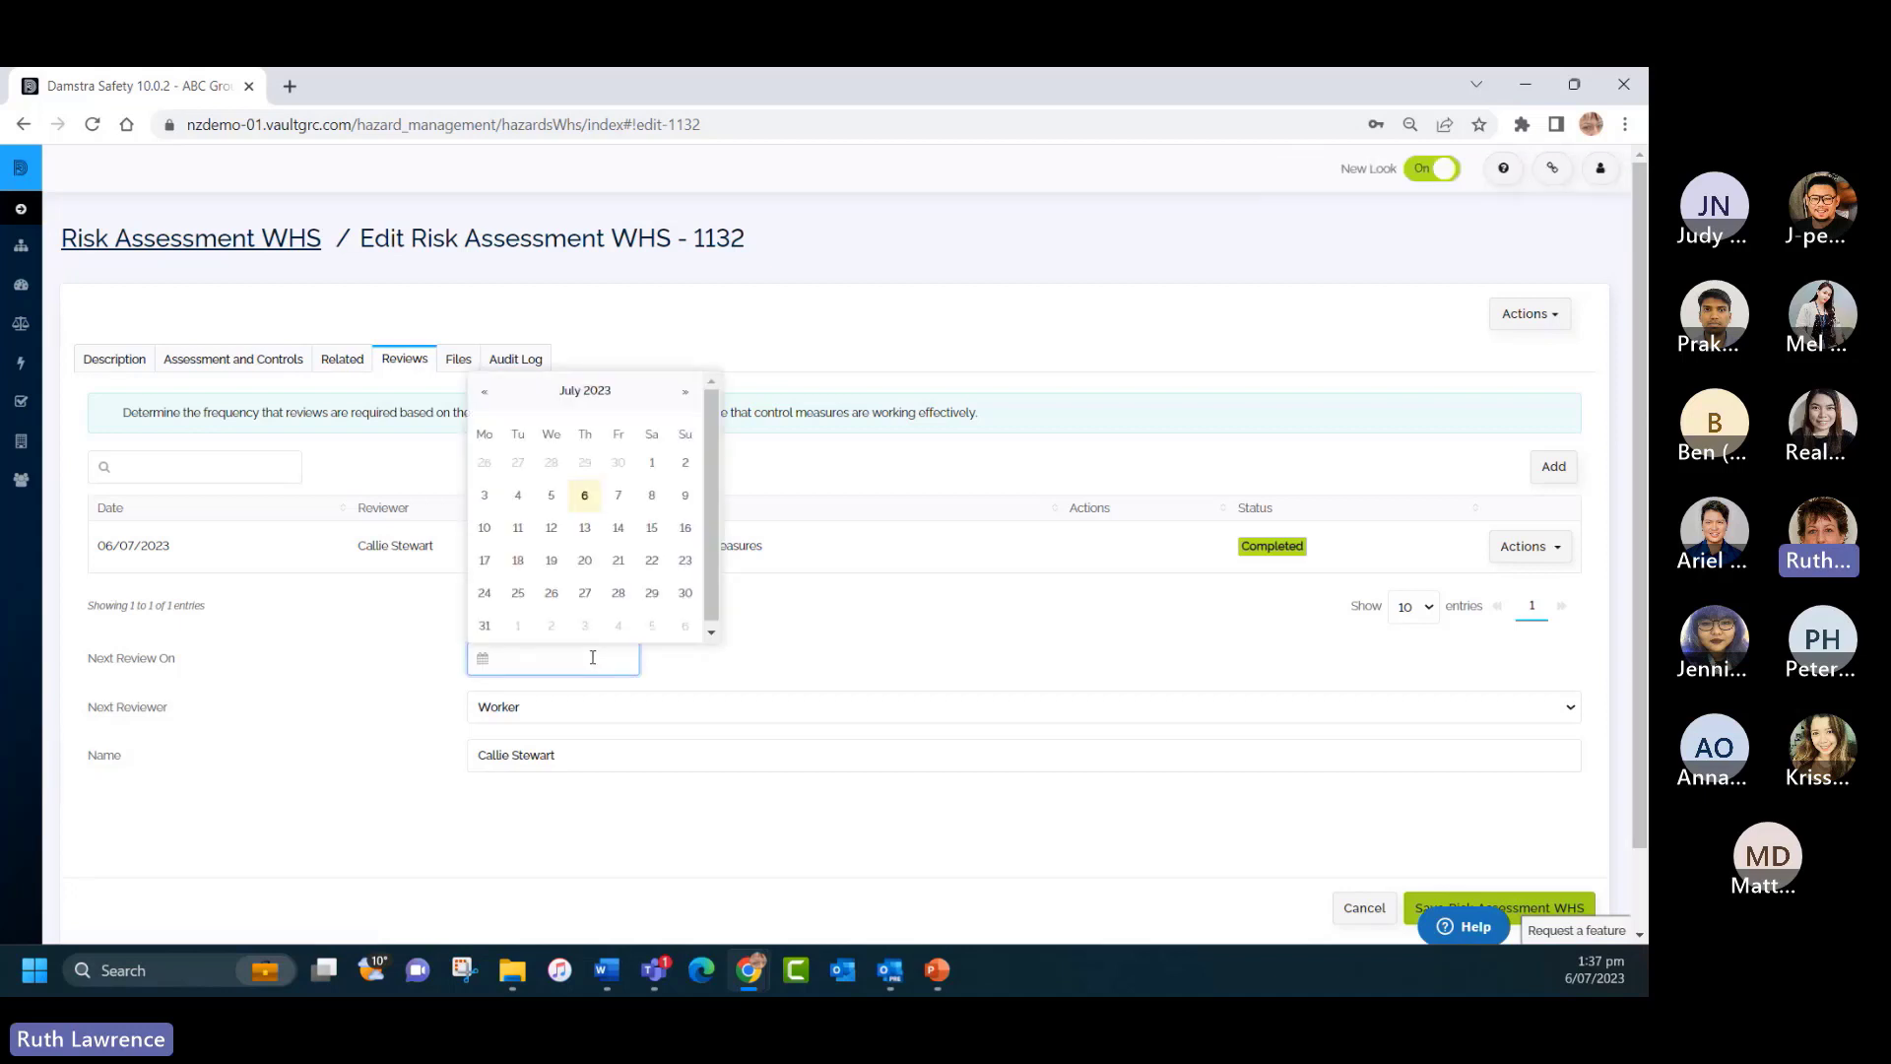
{"action": "left_click", "coordinate": [581, 394]}
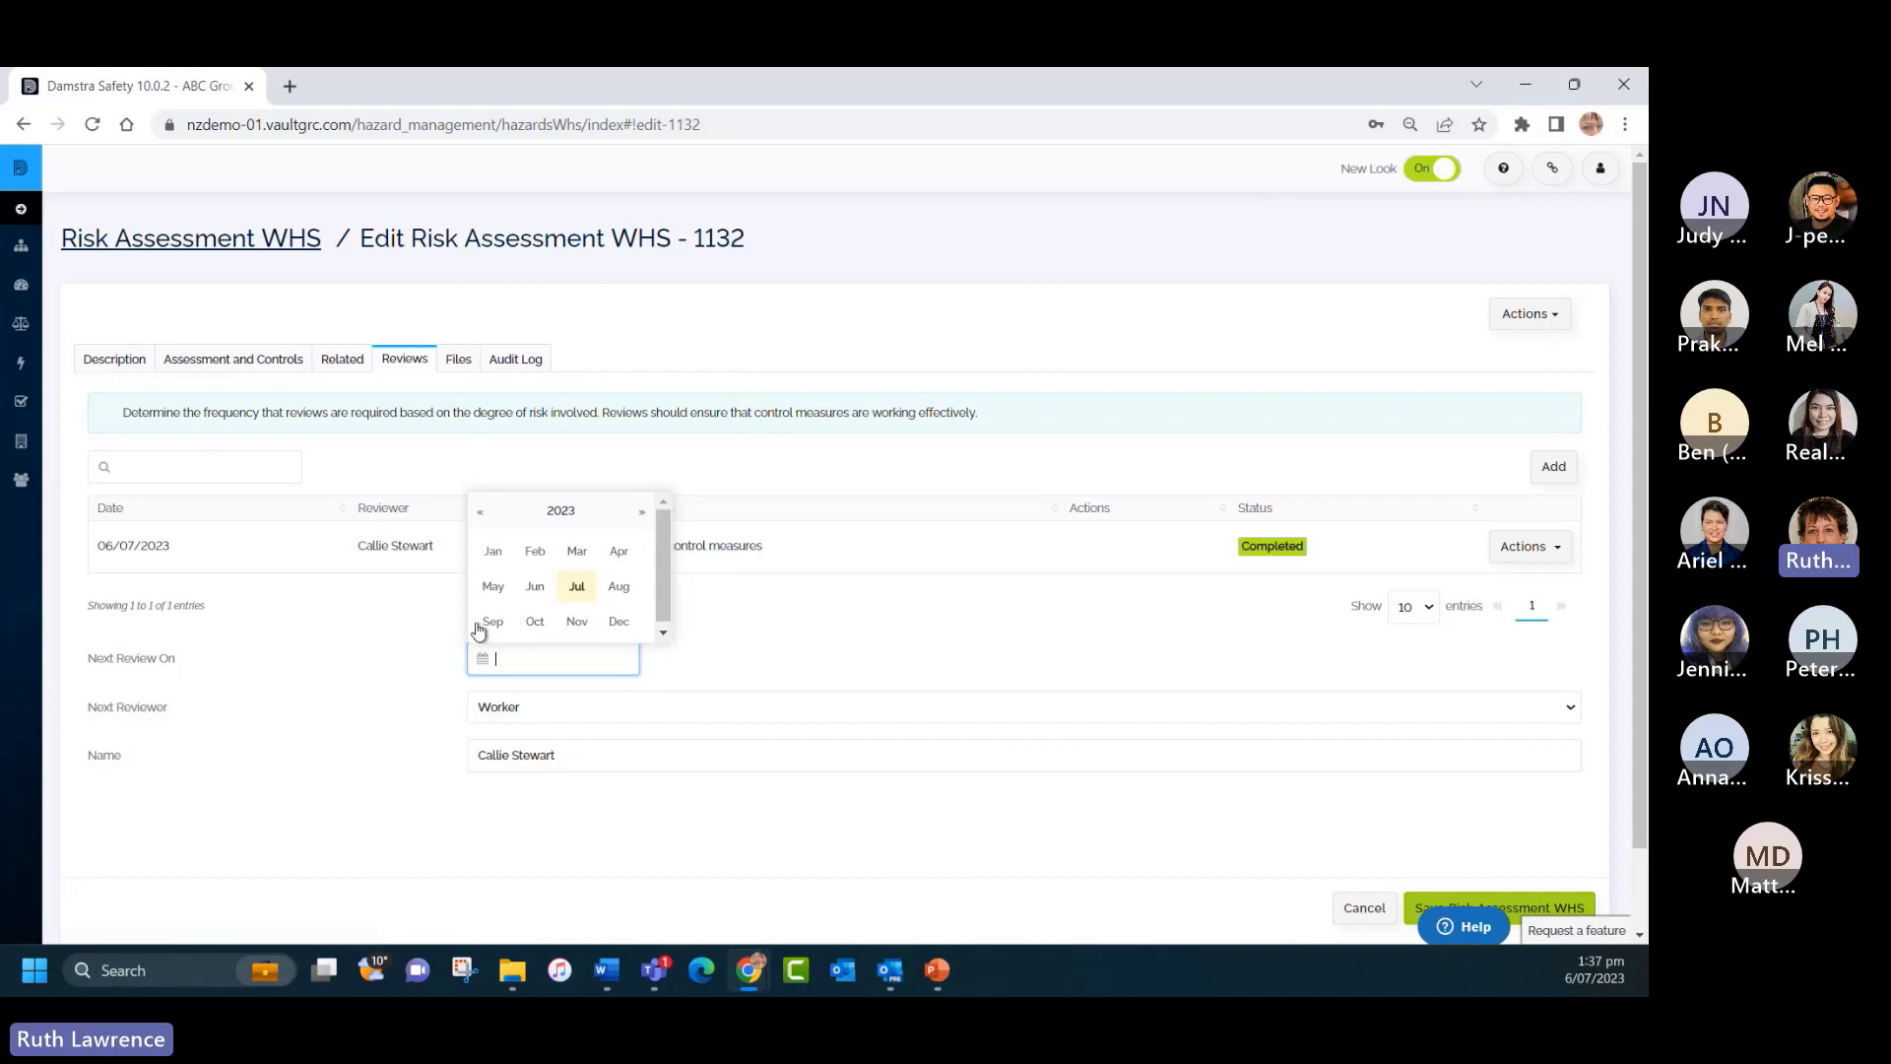
{"action": "left_click", "coordinate": [666, 634]}
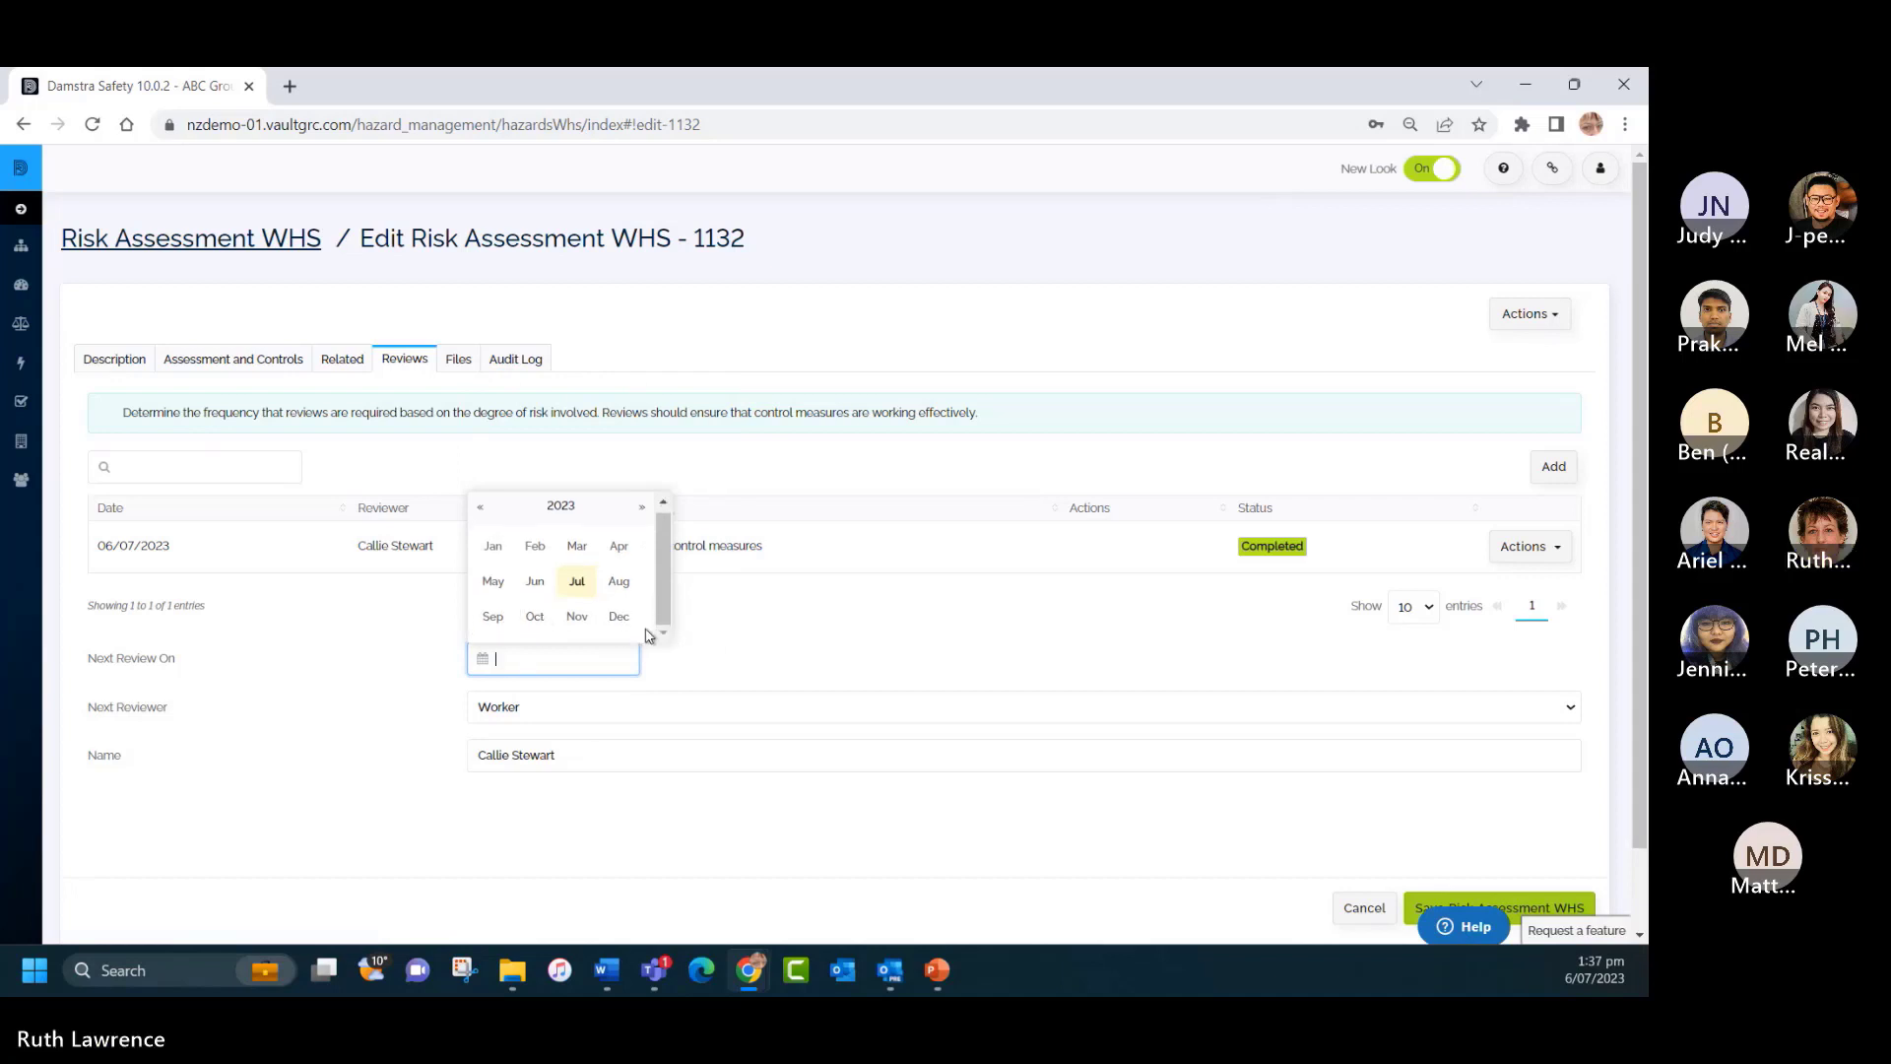
{"action": "left_click", "coordinate": [641, 508]}
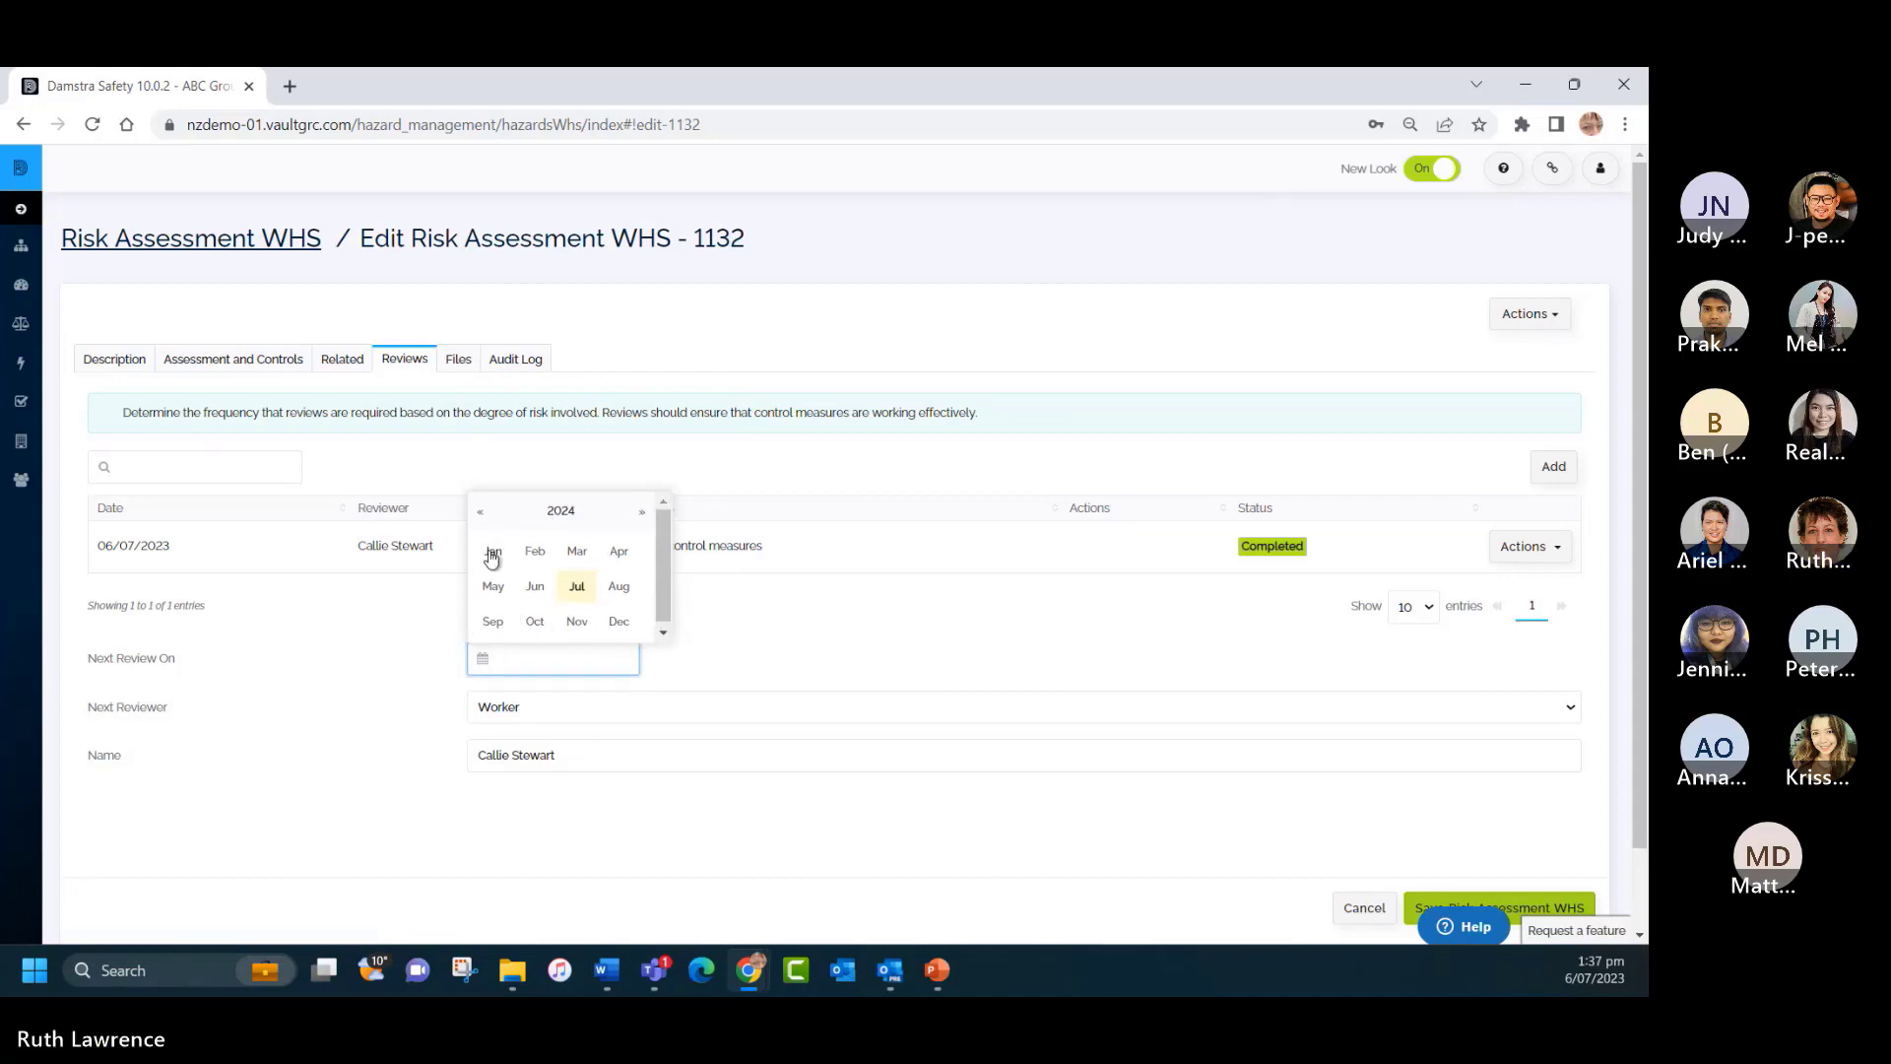
{"action": "left_click", "coordinate": [493, 558]}
{"action": "left_click", "coordinate": [584, 559]}
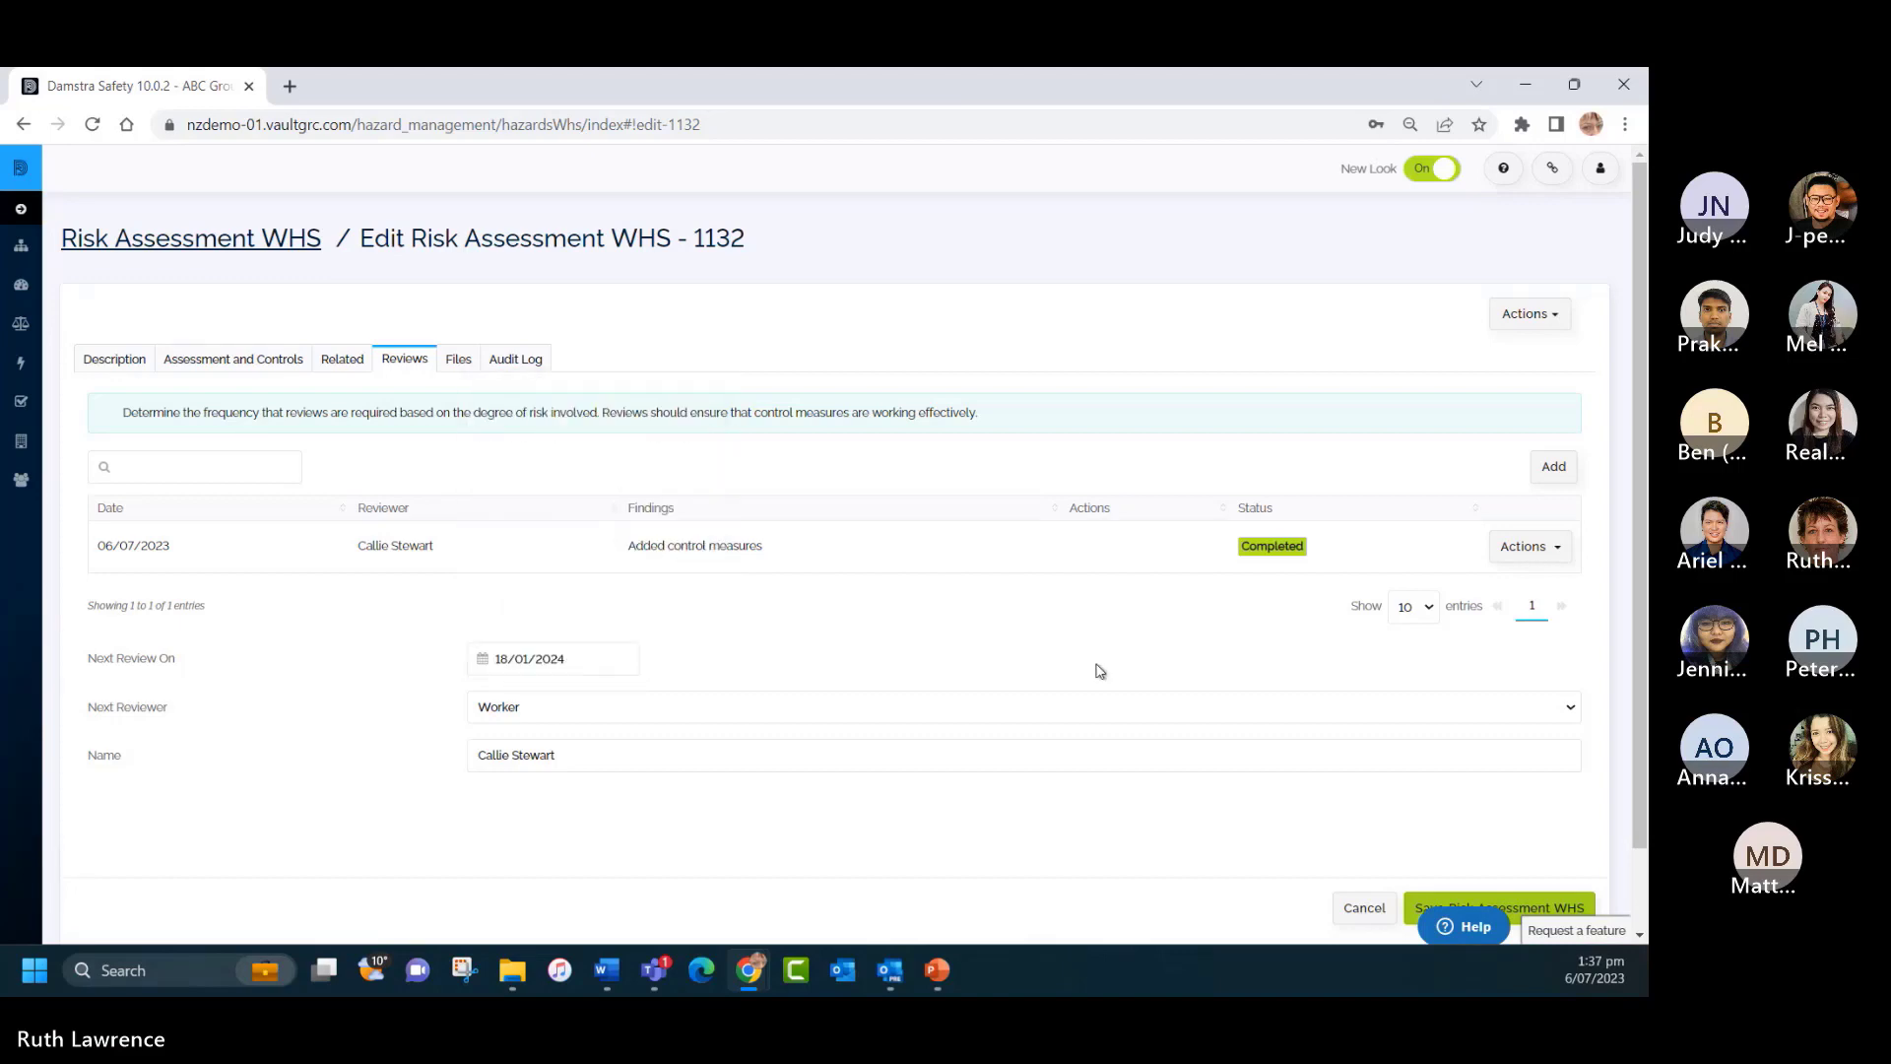
{"action": "scroll", "coordinate": [1100, 670], "scroll_direction": "down", "scroll_amount": 1}
{"action": "left_click", "coordinate": [1517, 817]}
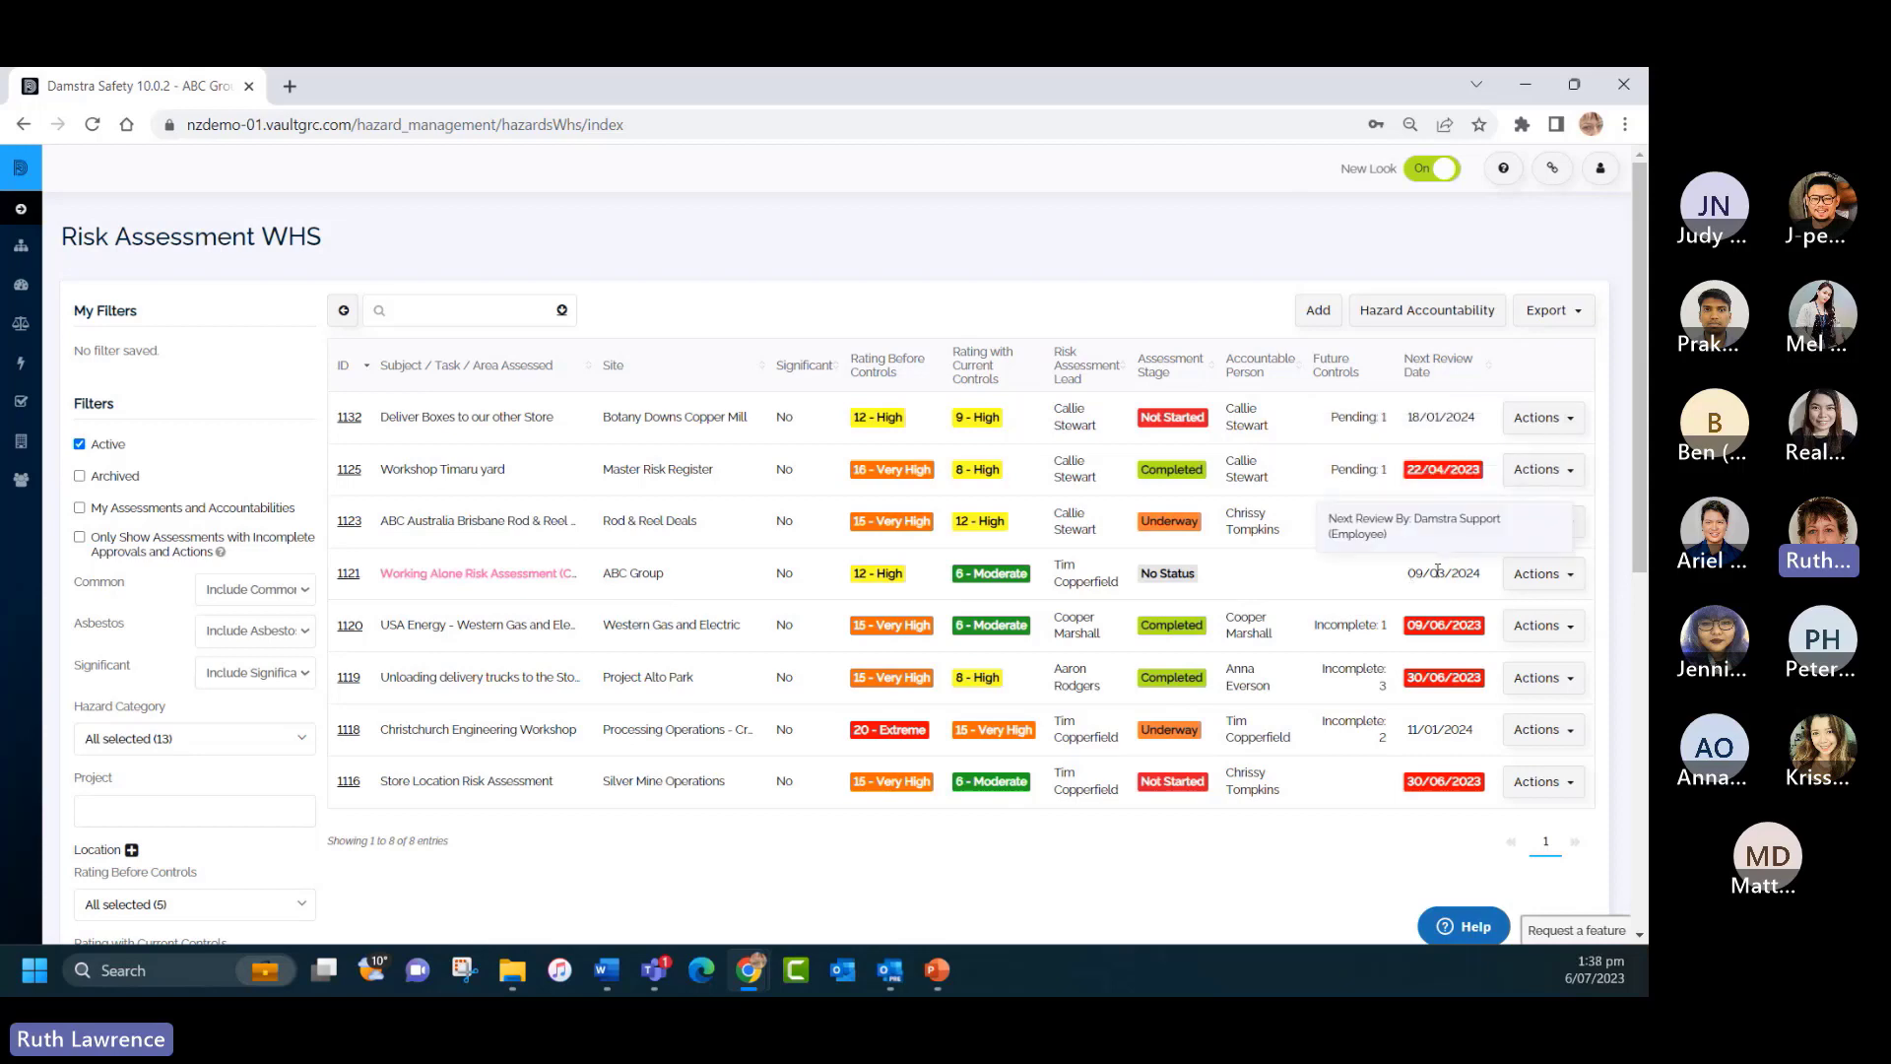
Export the Risk Assessment WHS Register and open the downloaded spreadsheet in Excel.
{"action": "left_click", "coordinate": [1544, 309]}
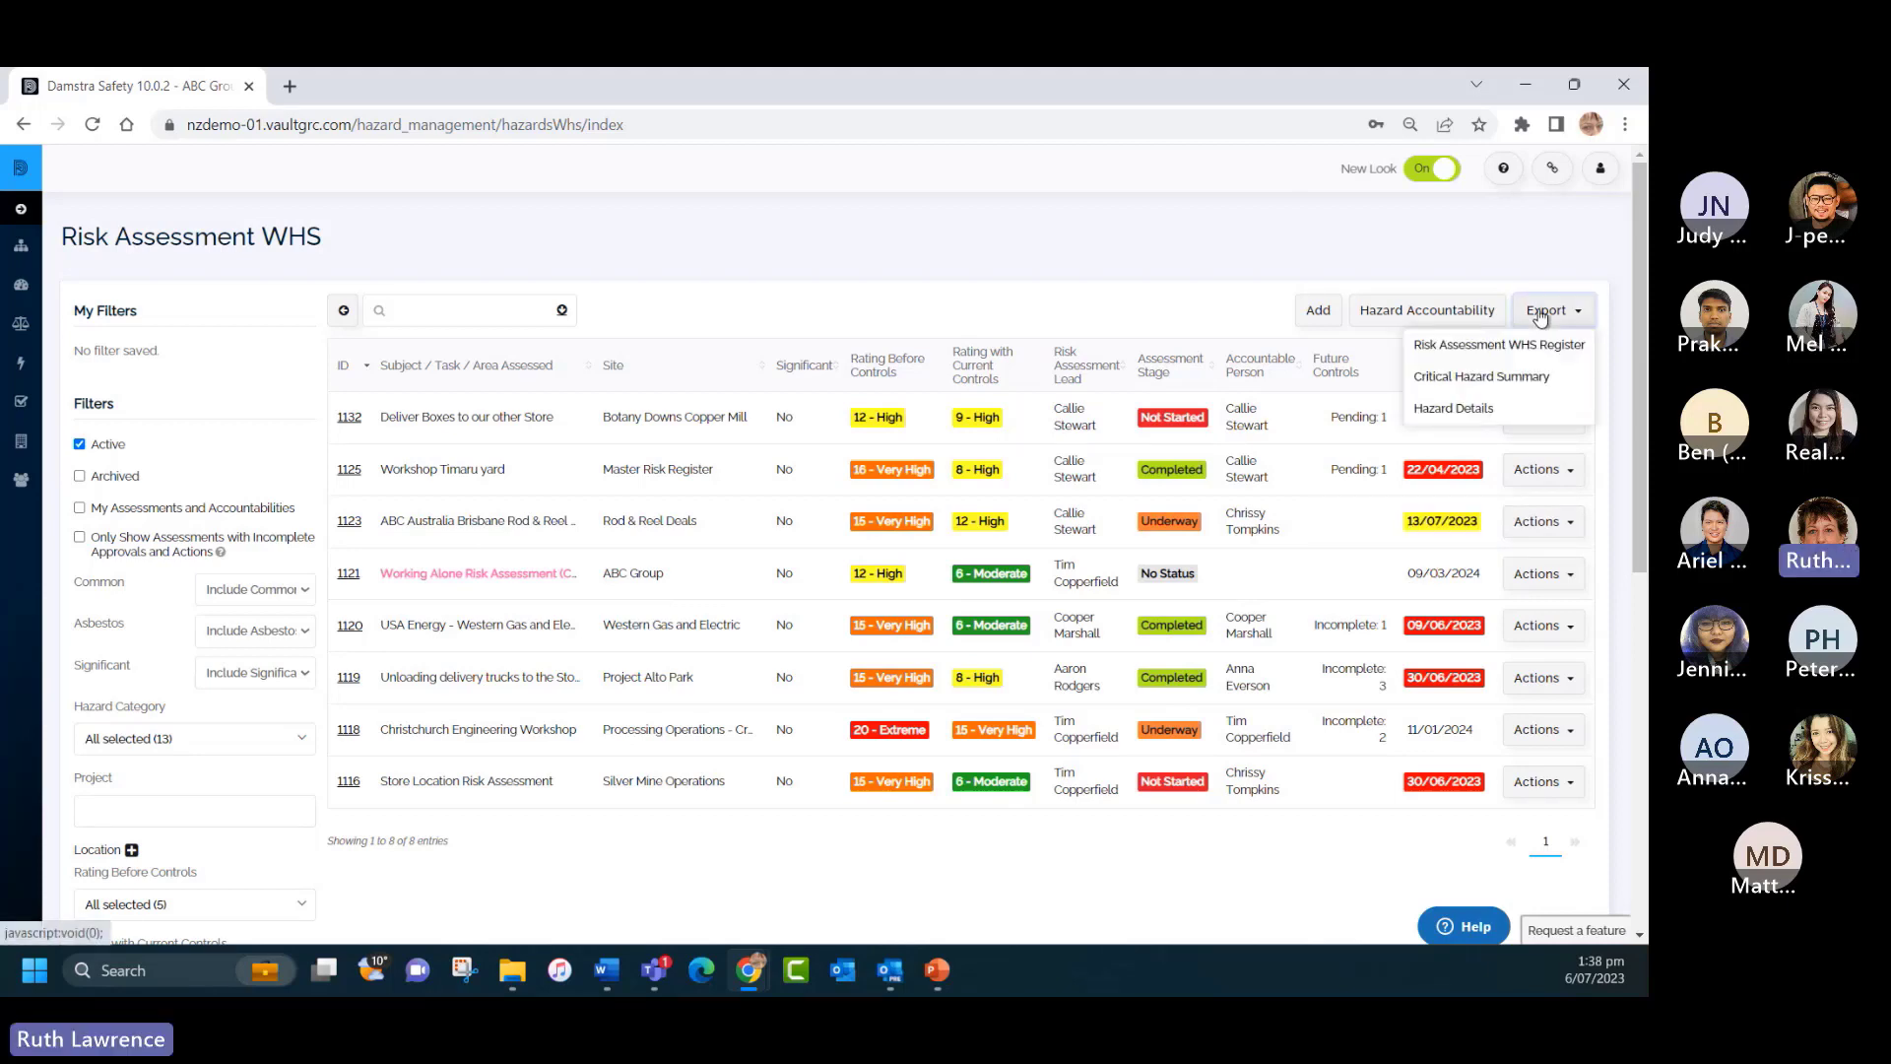
{"action": "left_click", "coordinate": [1464, 352]}
{"action": "left_click", "coordinate": [230, 914]}
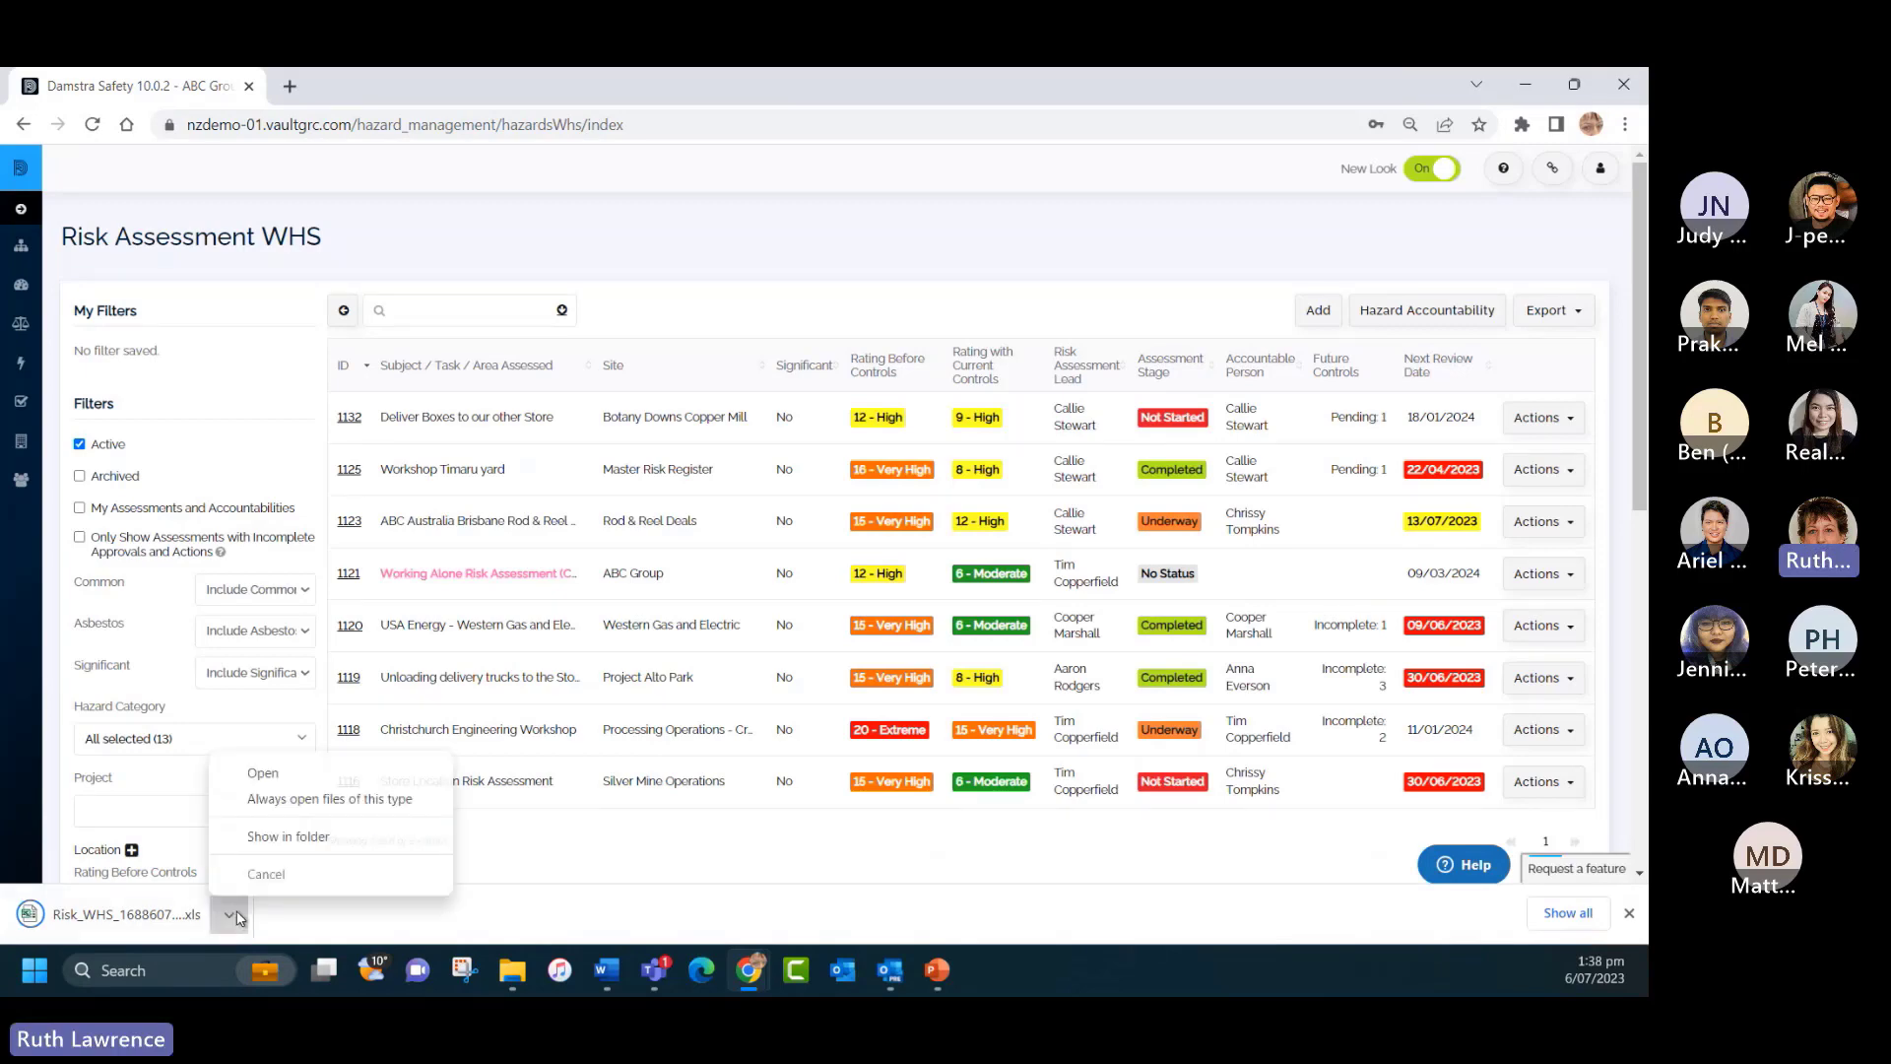
{"action": "left_click", "coordinate": [262, 773]}
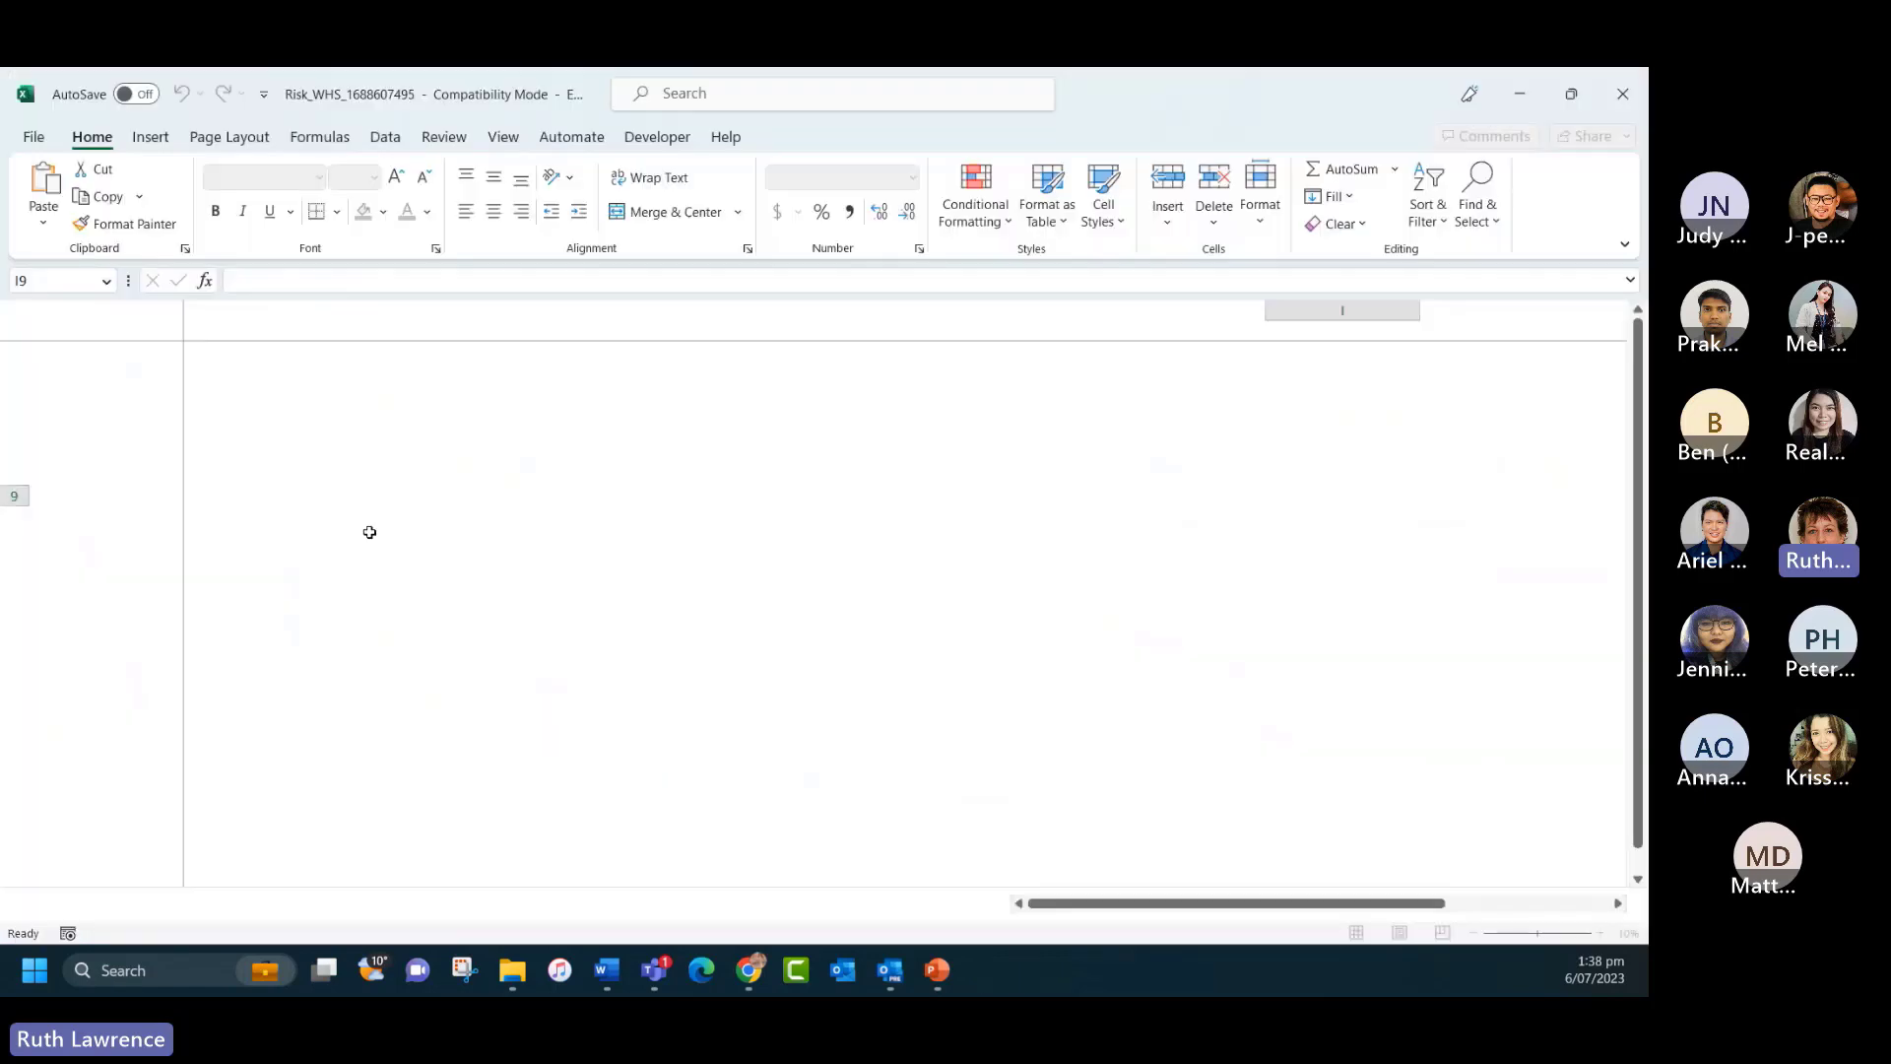
Examine the exported register across to Next Review Date with the Subject / Task / Area Assessed column widened, and close the workbook without saving.
{"action": "mouse_move", "coordinate": [1063, 908]}
{"action": "left_mouse_down"}
{"action": "mouse_move", "coordinate": [1379, 906]}
{"action": "mouse_move", "coordinate": [1069, 906]}
{"action": "left_mouse_up"}
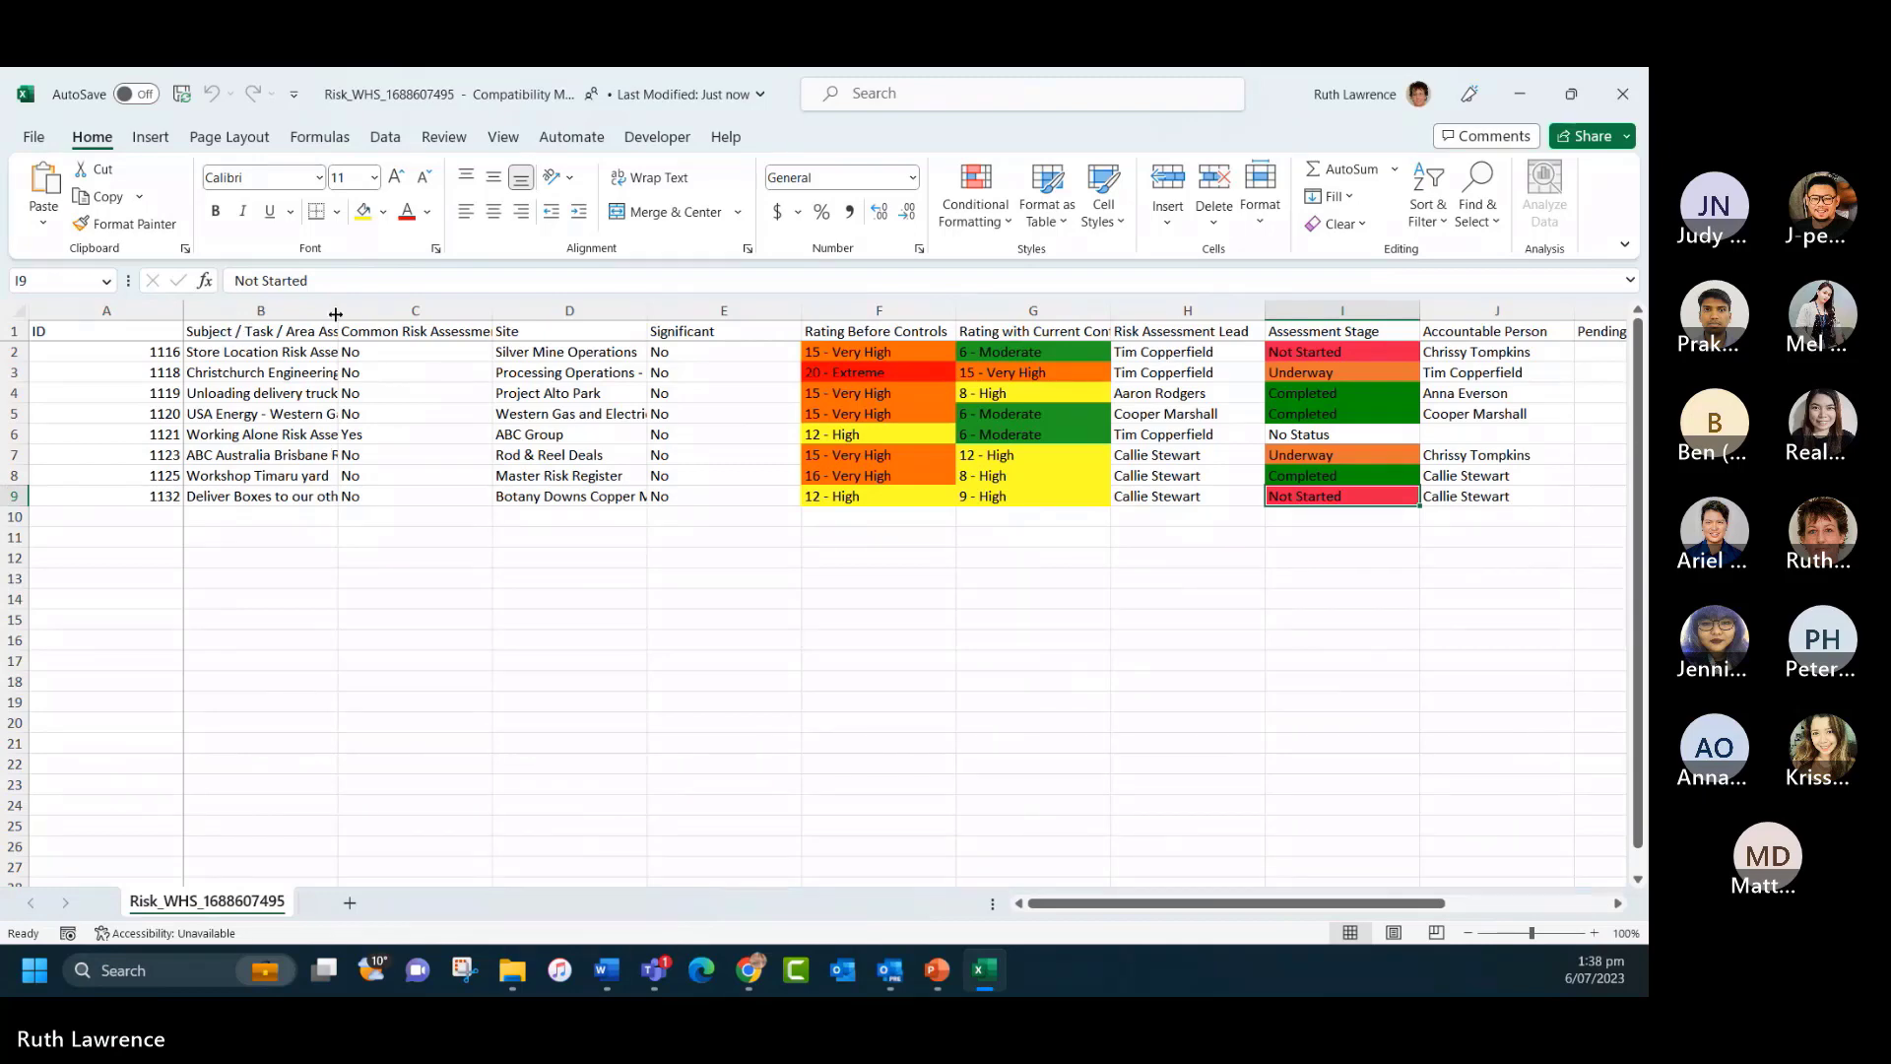
{"action": "left_click_drag", "start_coordinate": [336, 313], "coordinate": [478, 319]}
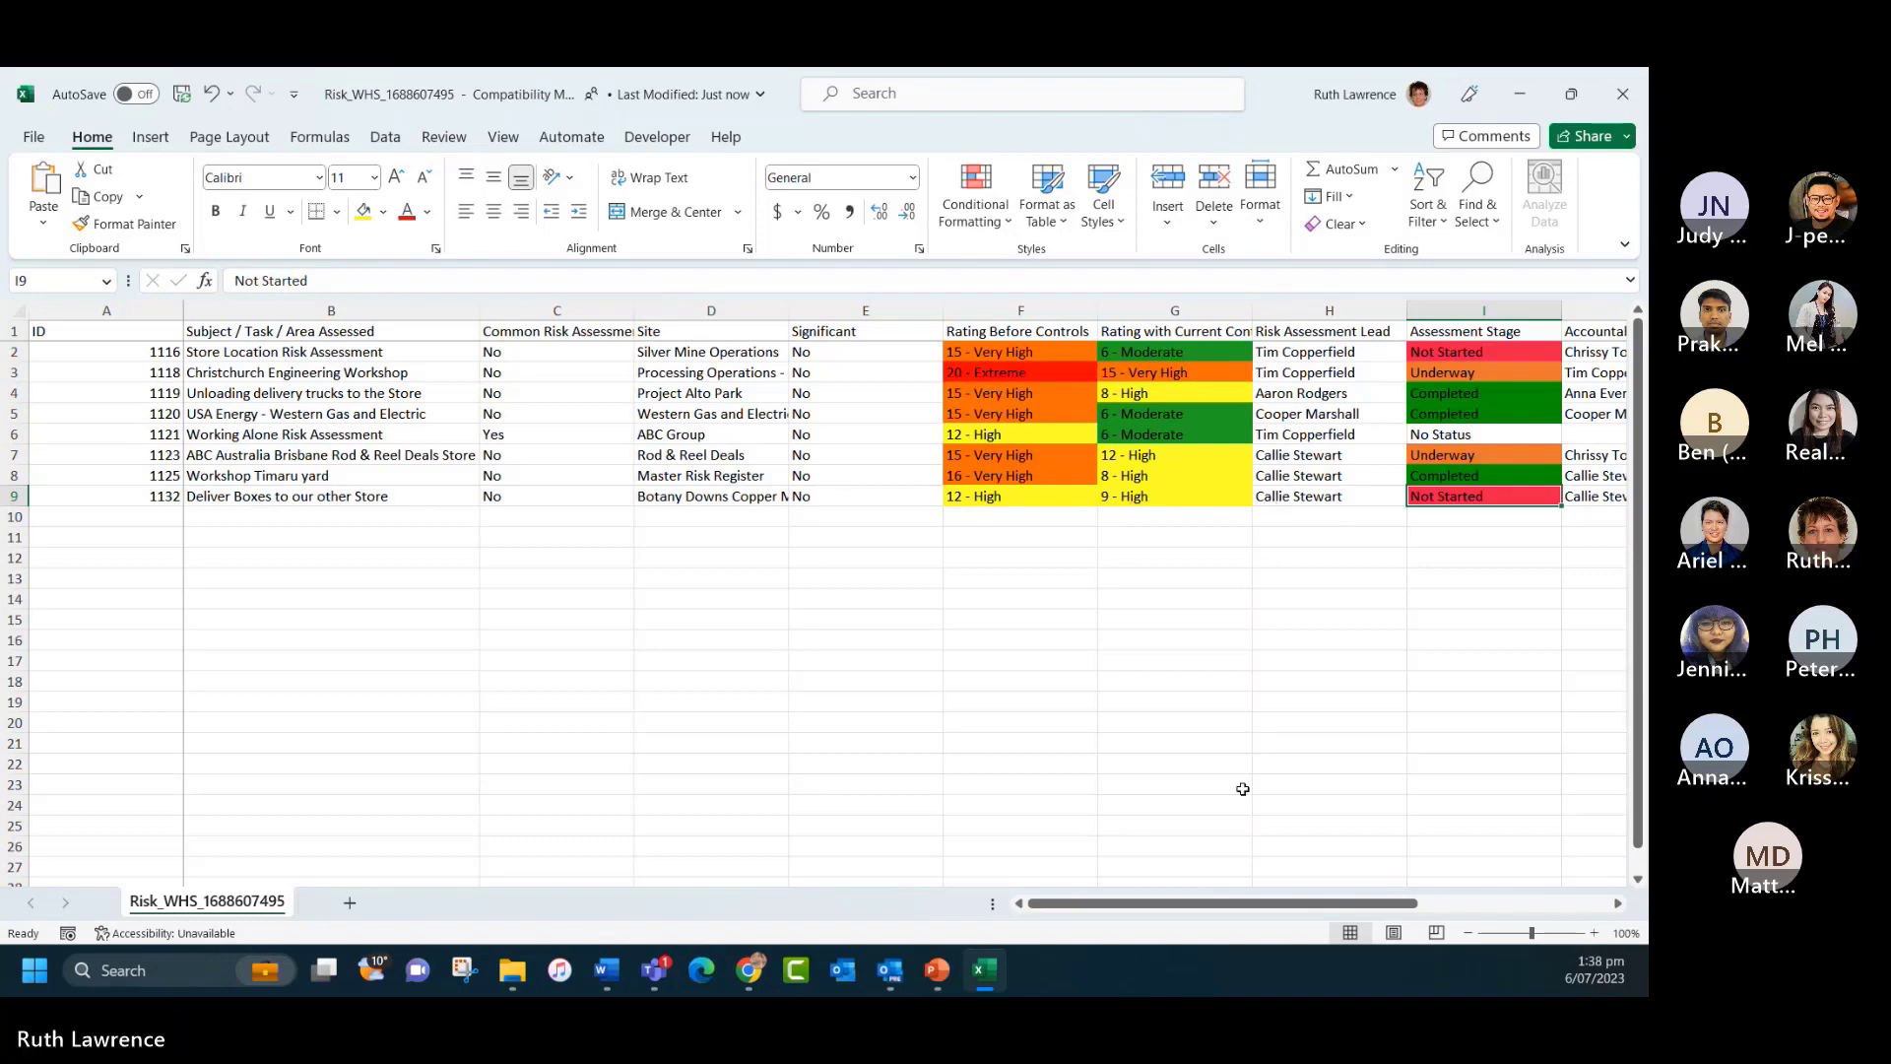
{"action": "scroll", "coordinate": [1249, 887], "scroll_direction": "right", "scroll_amount": 5}
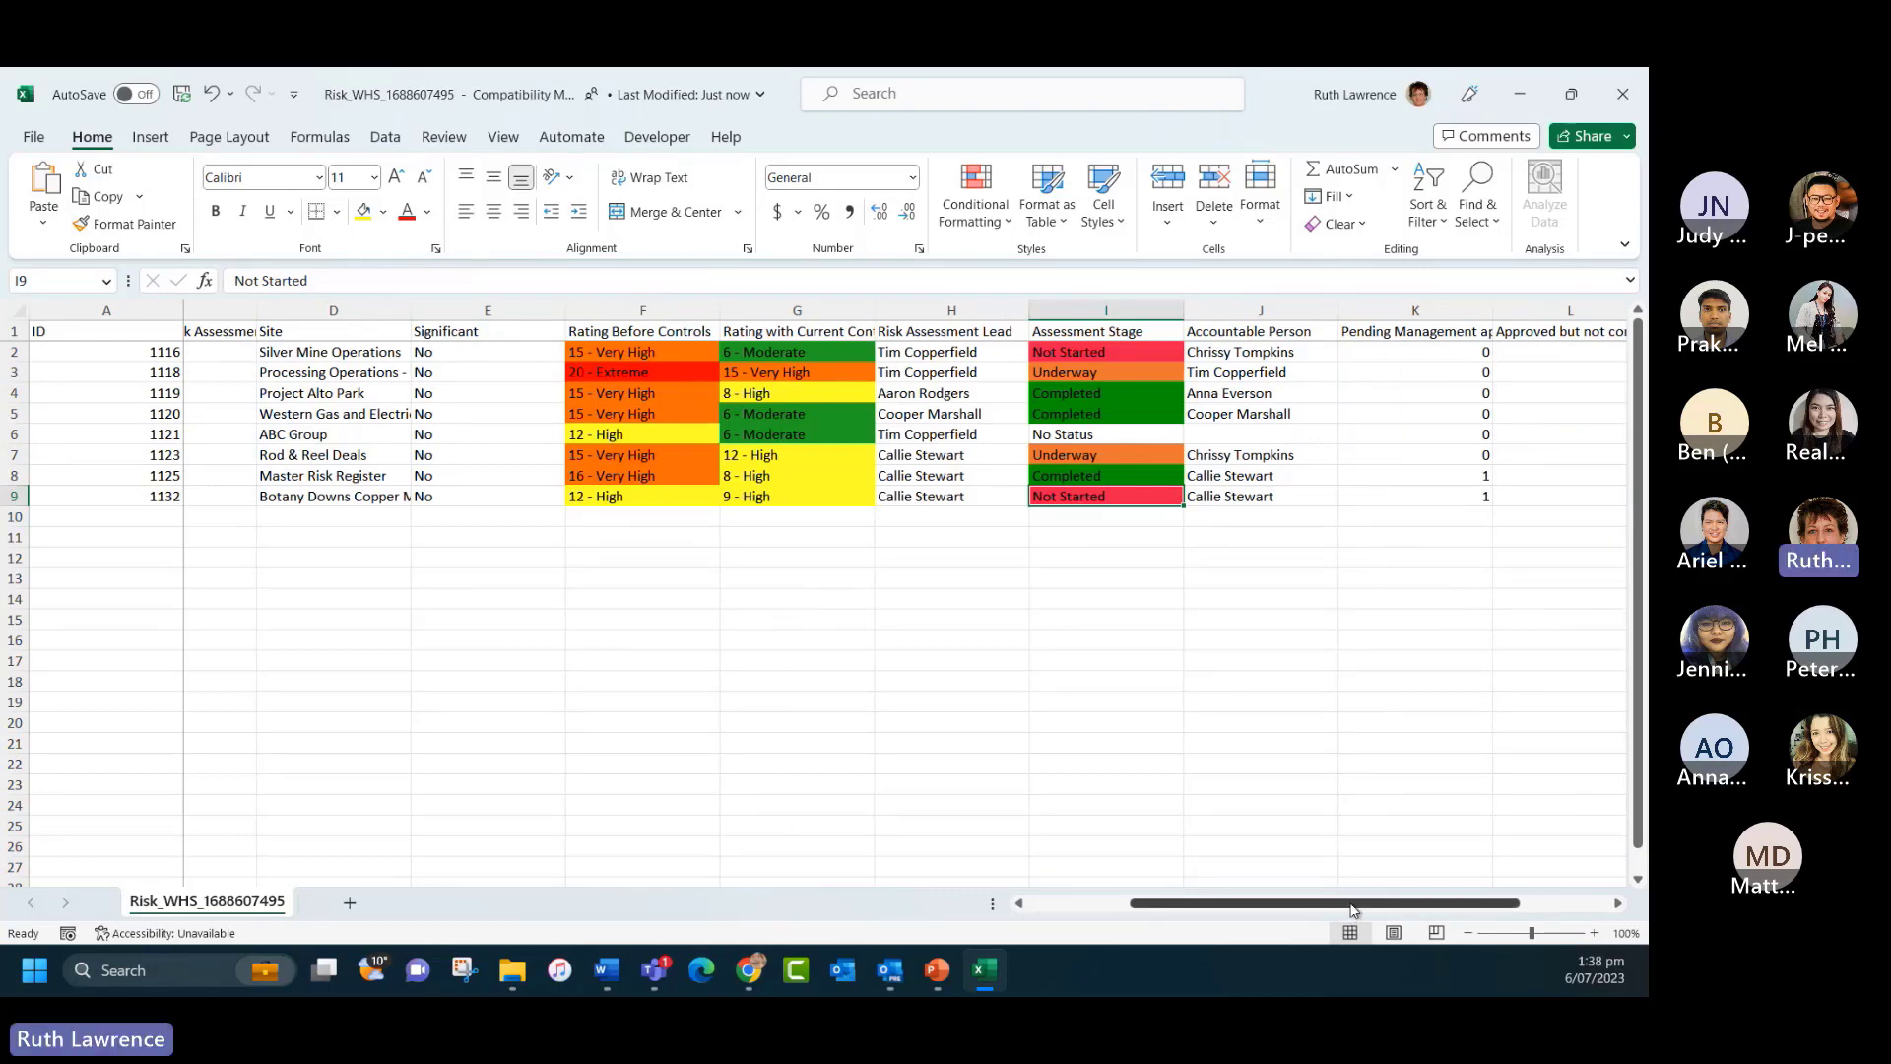
{"action": "left_click_drag", "start_coordinate": [1355, 903], "coordinate": [1462, 901]}
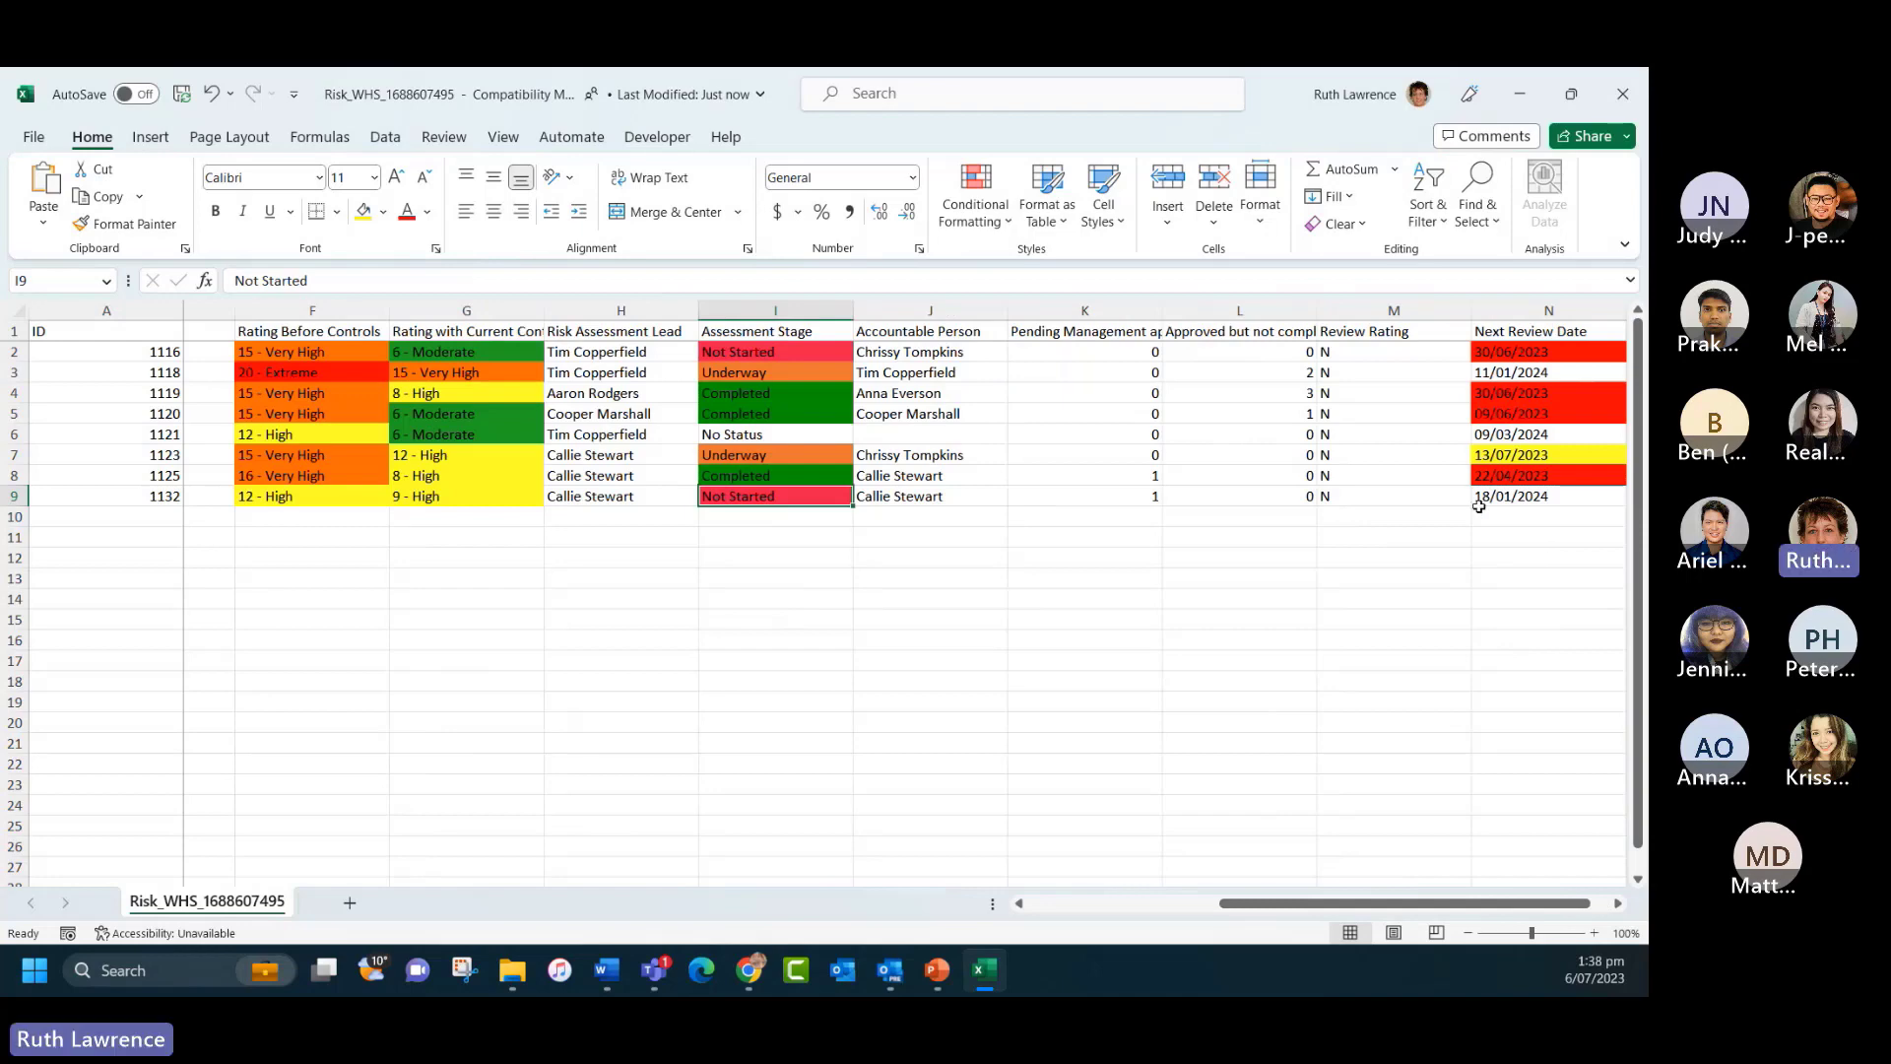
{"action": "left_click", "coordinate": [1621, 94]}
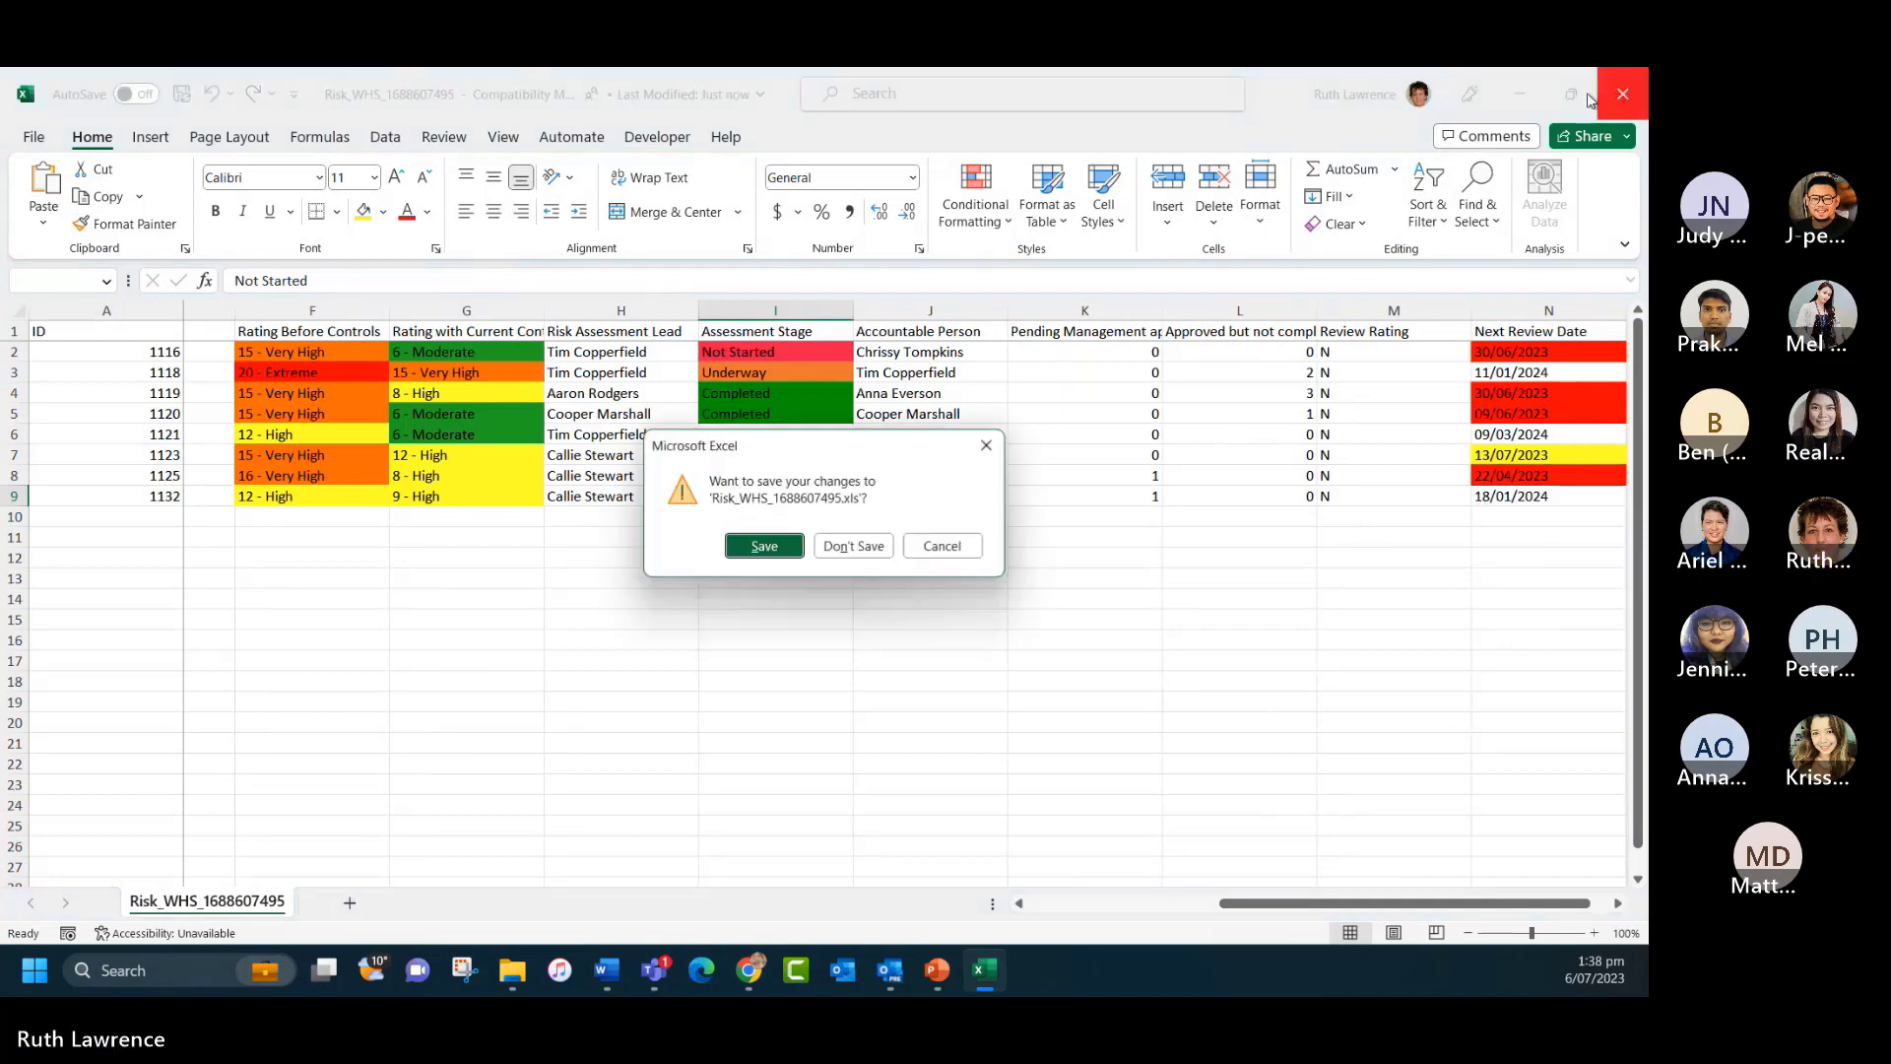
{"action": "left_click", "coordinate": [849, 546]}
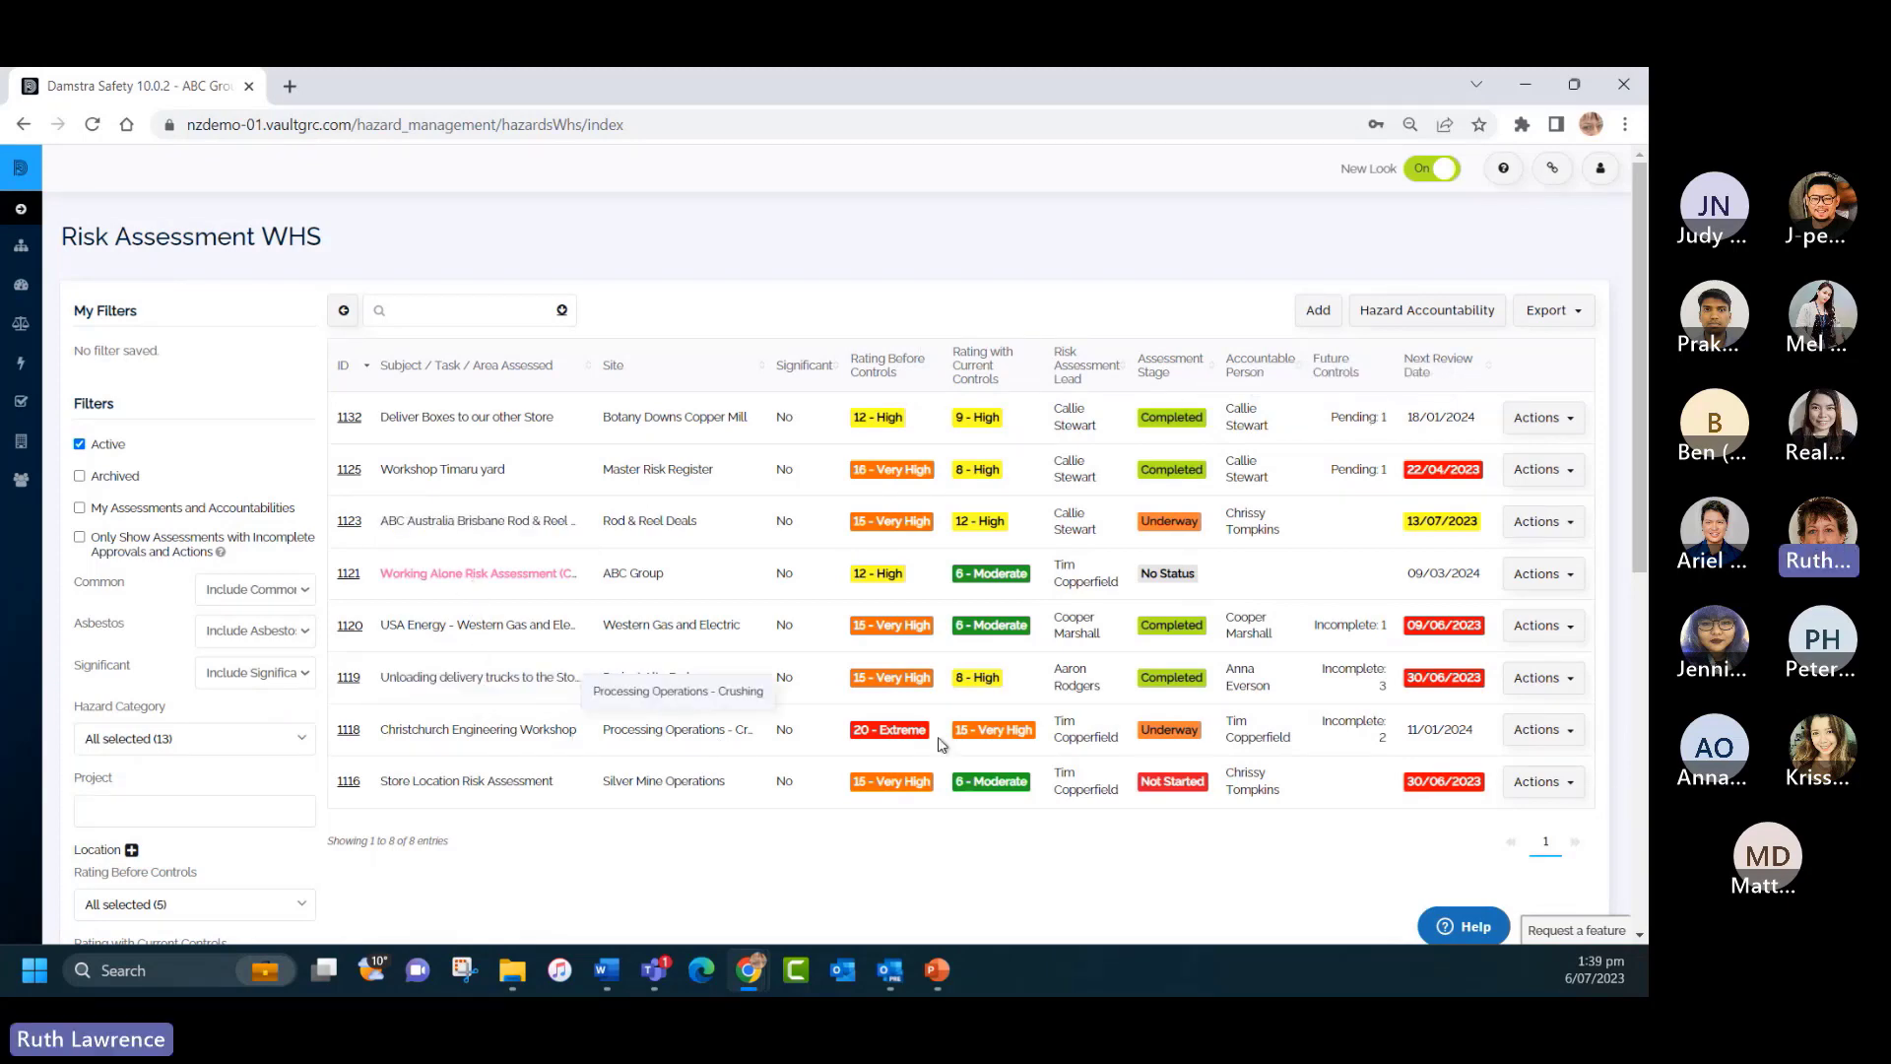
Print the Christchurch Engineering Workshop risk assessment to PDF, save it under the suggested file name, and open the downloaded file.
{"action": "left_click", "coordinate": [1539, 729]}
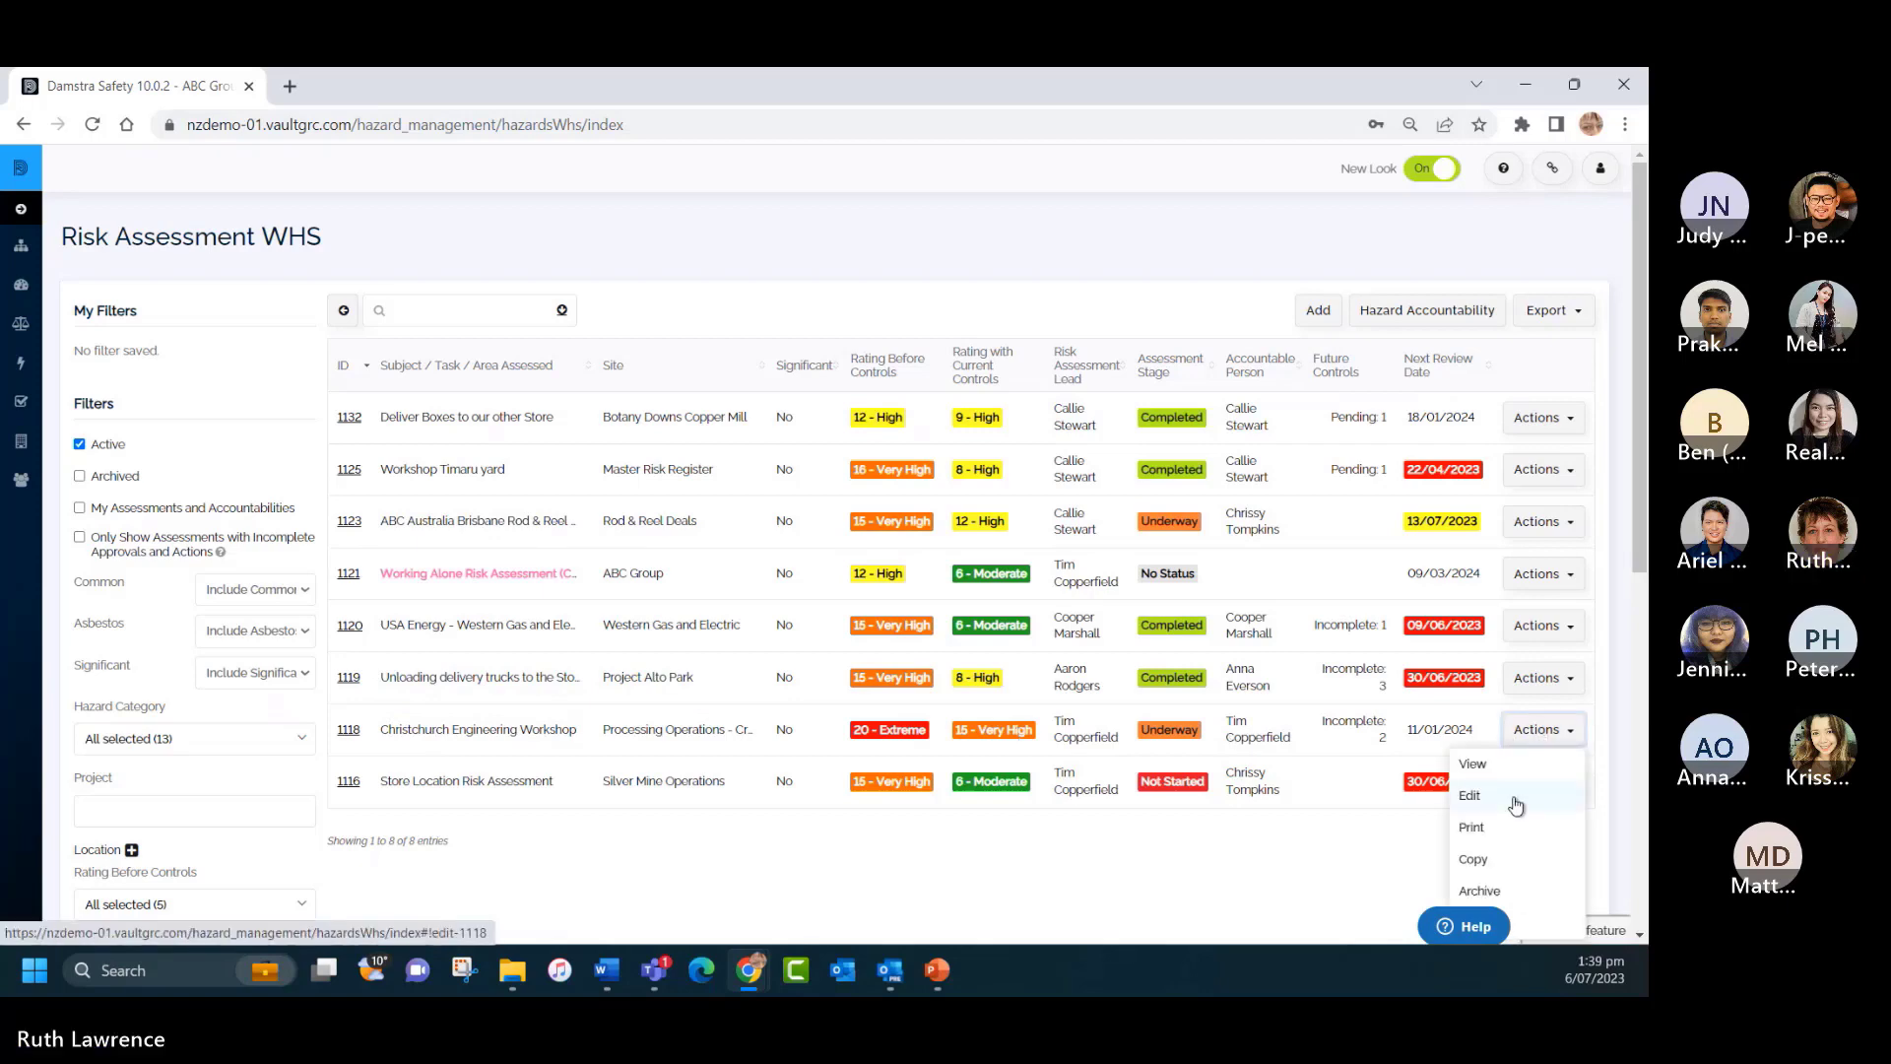
{"action": "left_click", "coordinate": [1501, 830]}
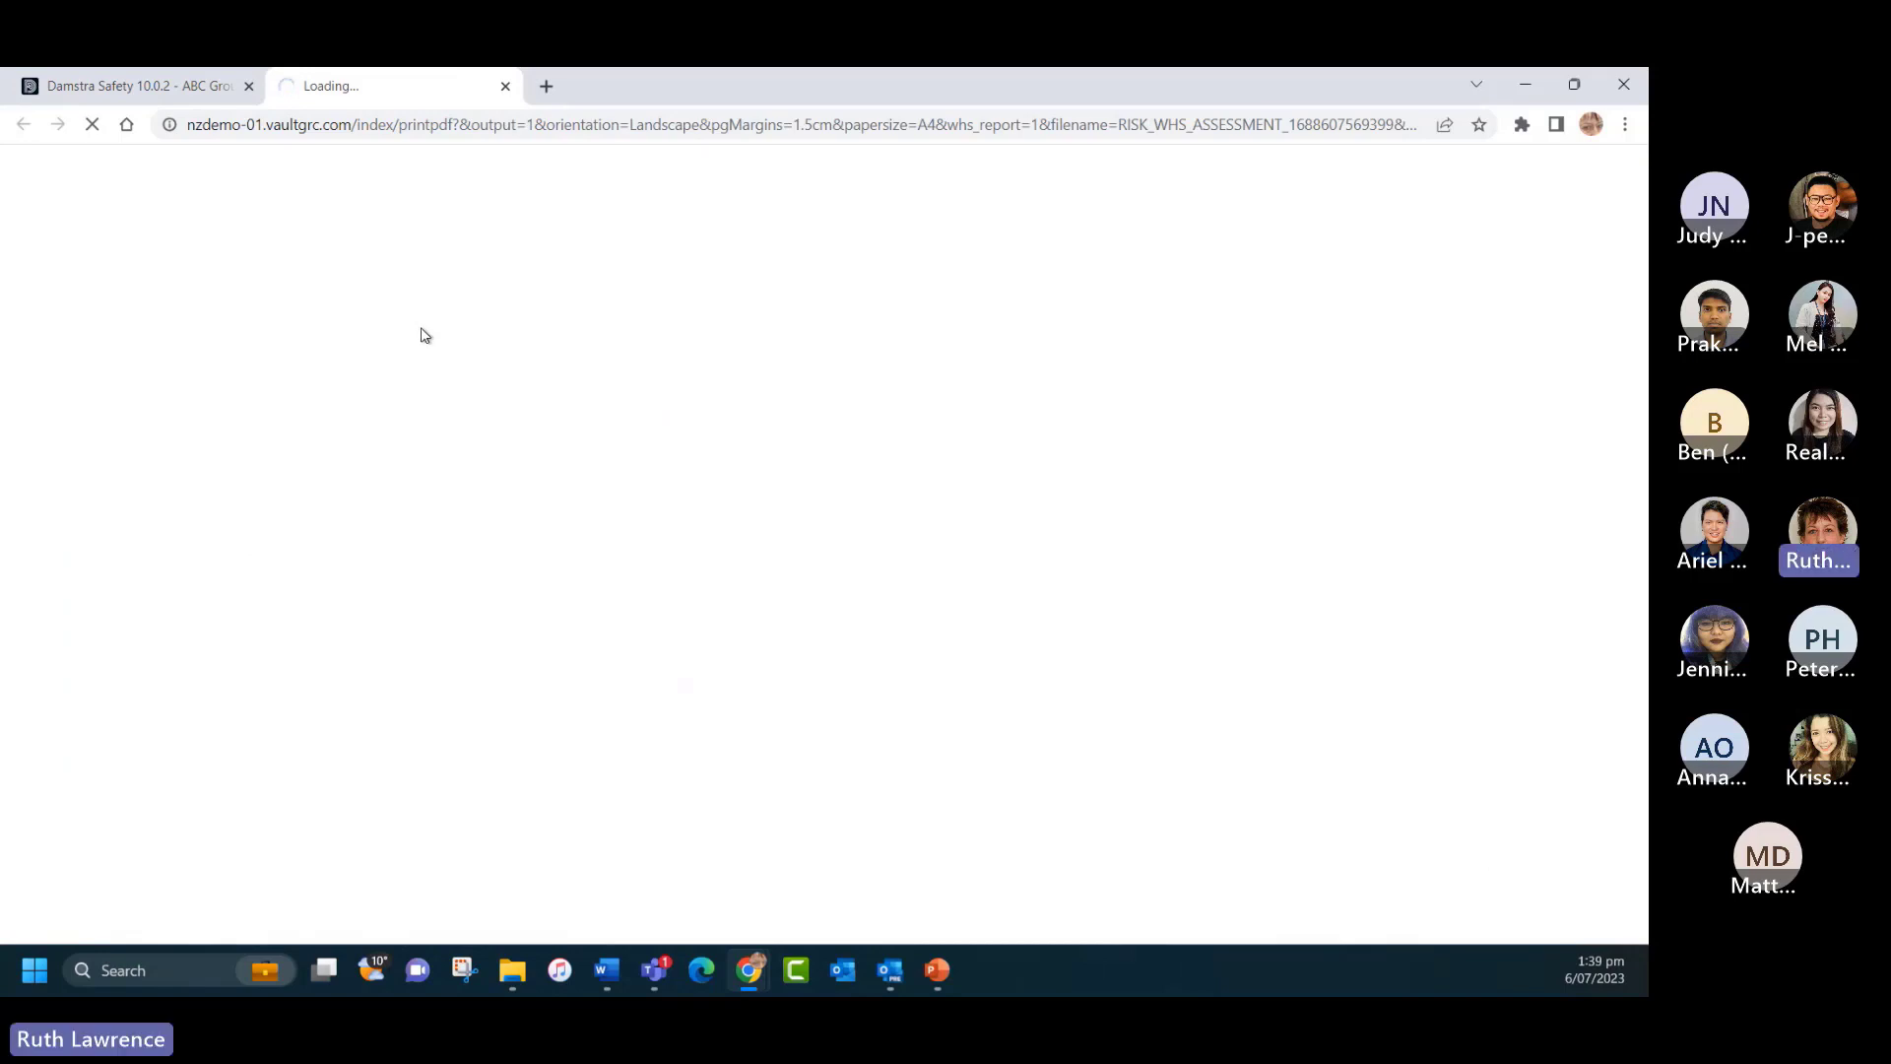
{"action": "left_click", "coordinate": [145, 89]}
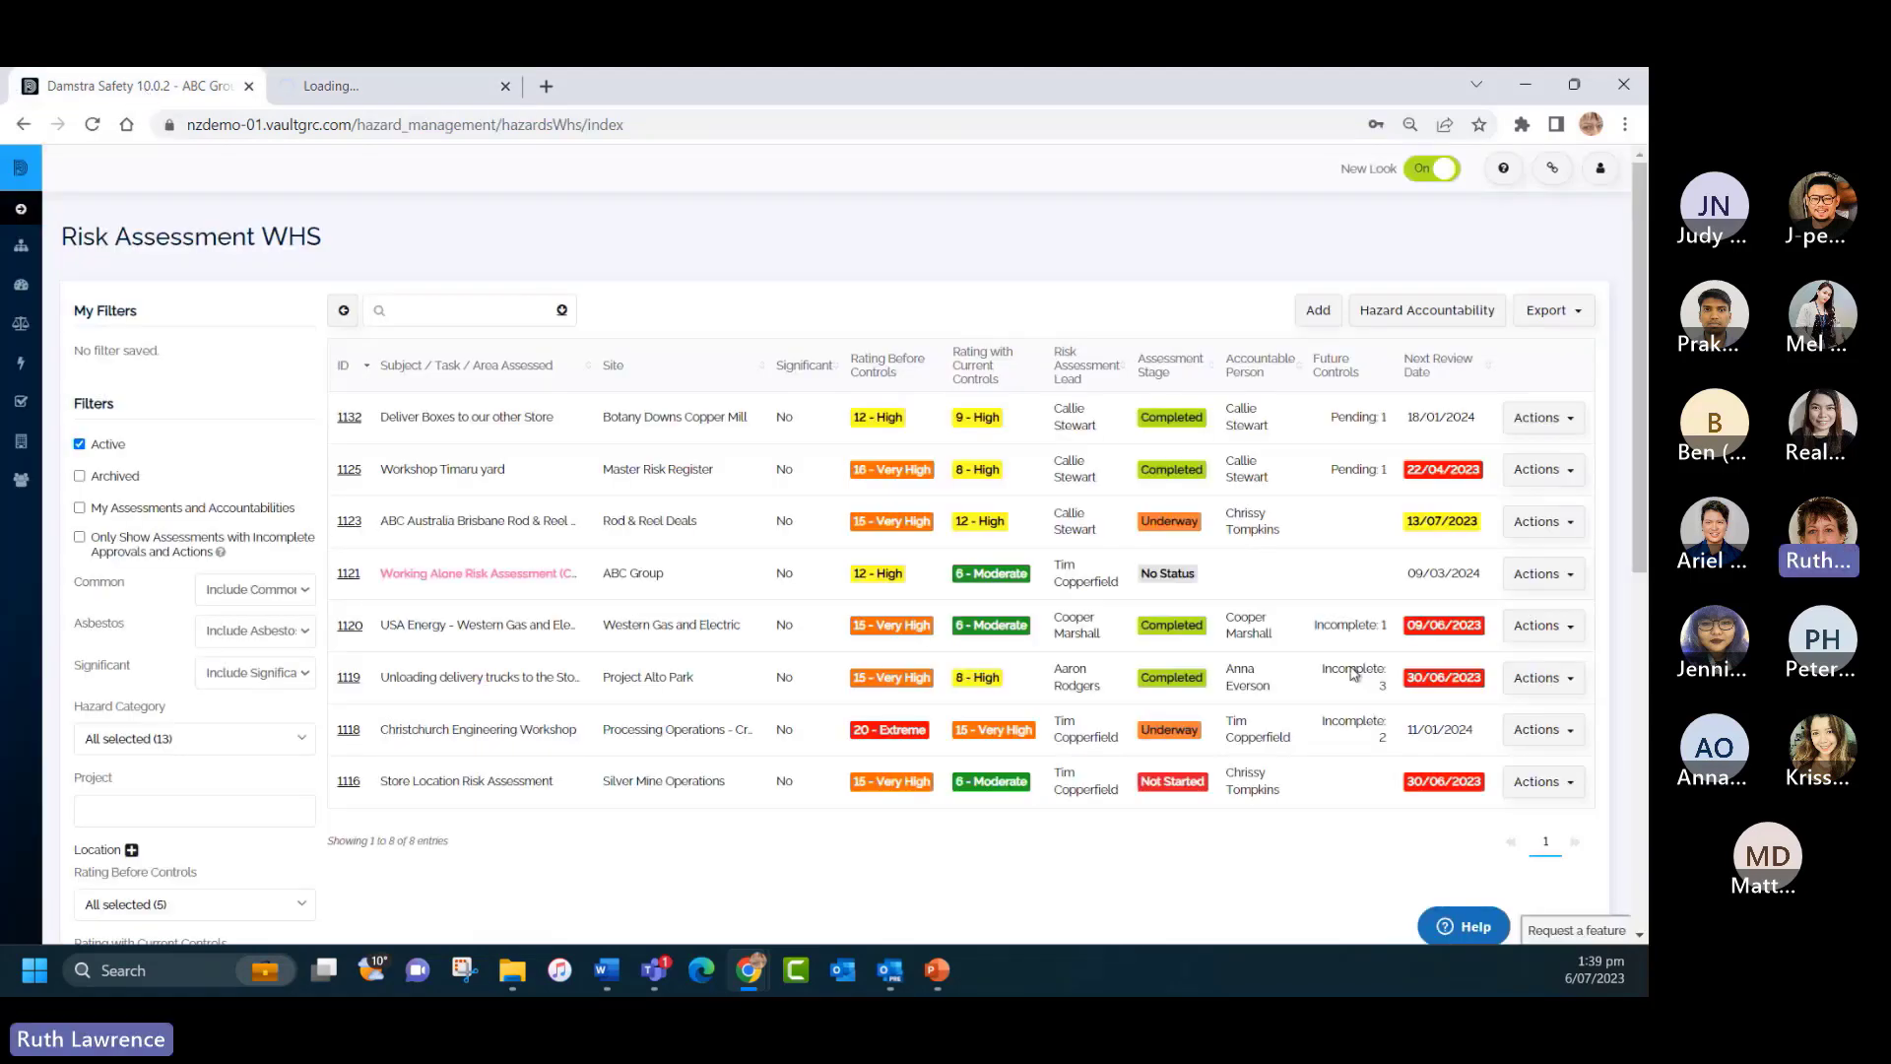
{"action": "left_click", "coordinate": [1538, 731]}
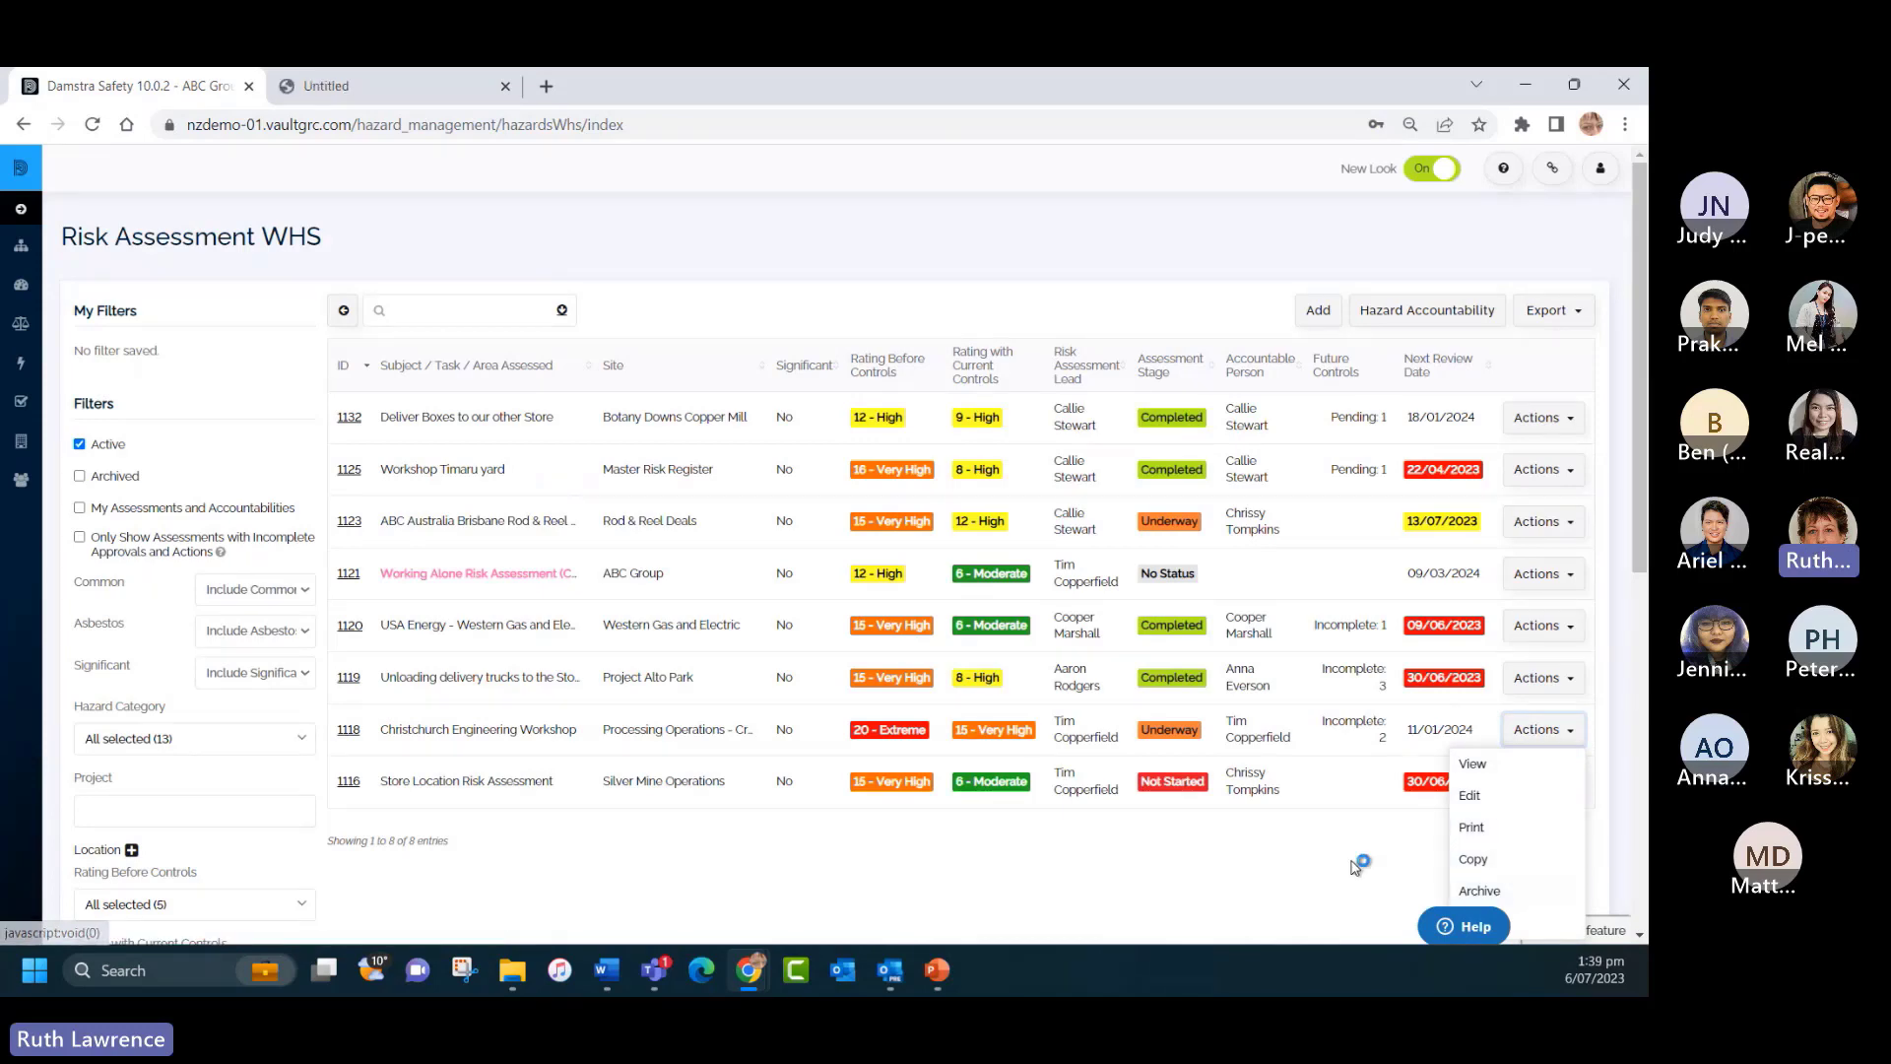
{"action": "scroll", "coordinate": [1344, 862], "scroll_direction": "down", "scroll_amount": 1}
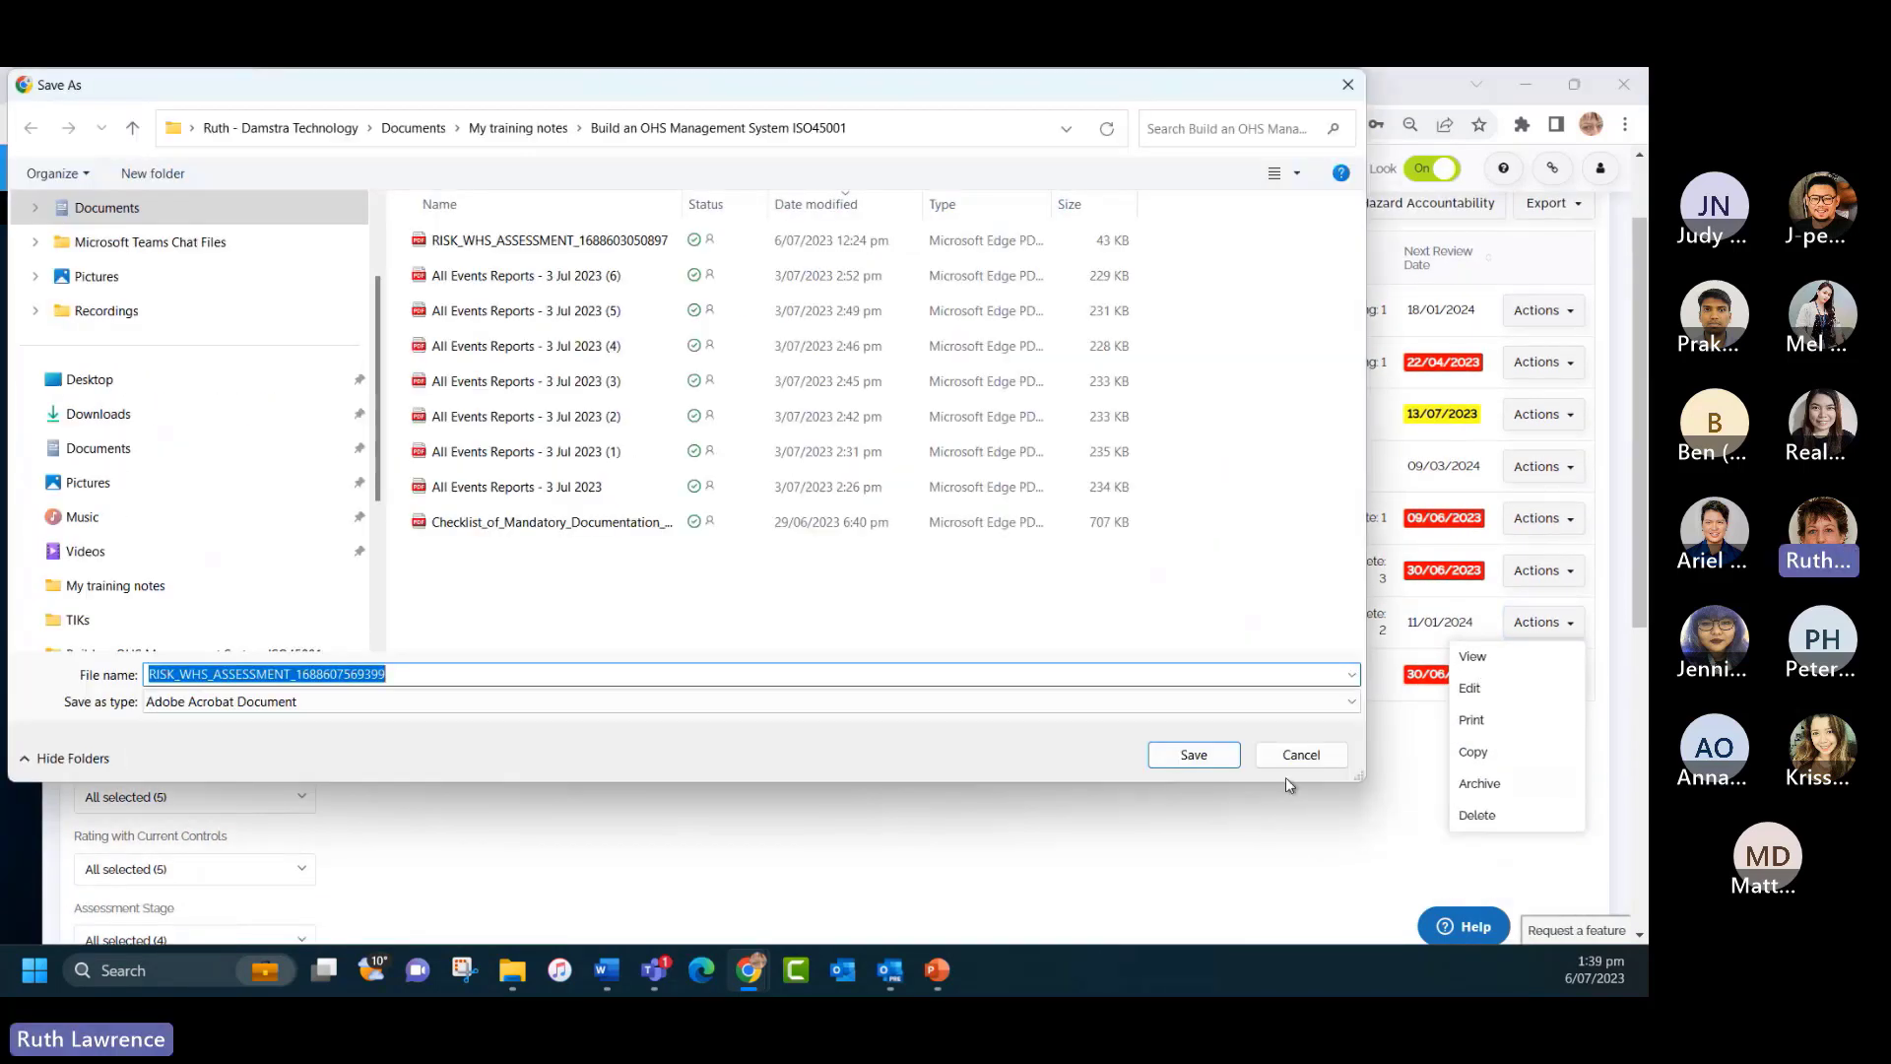
{"action": "left_click", "coordinate": [1203, 764]}
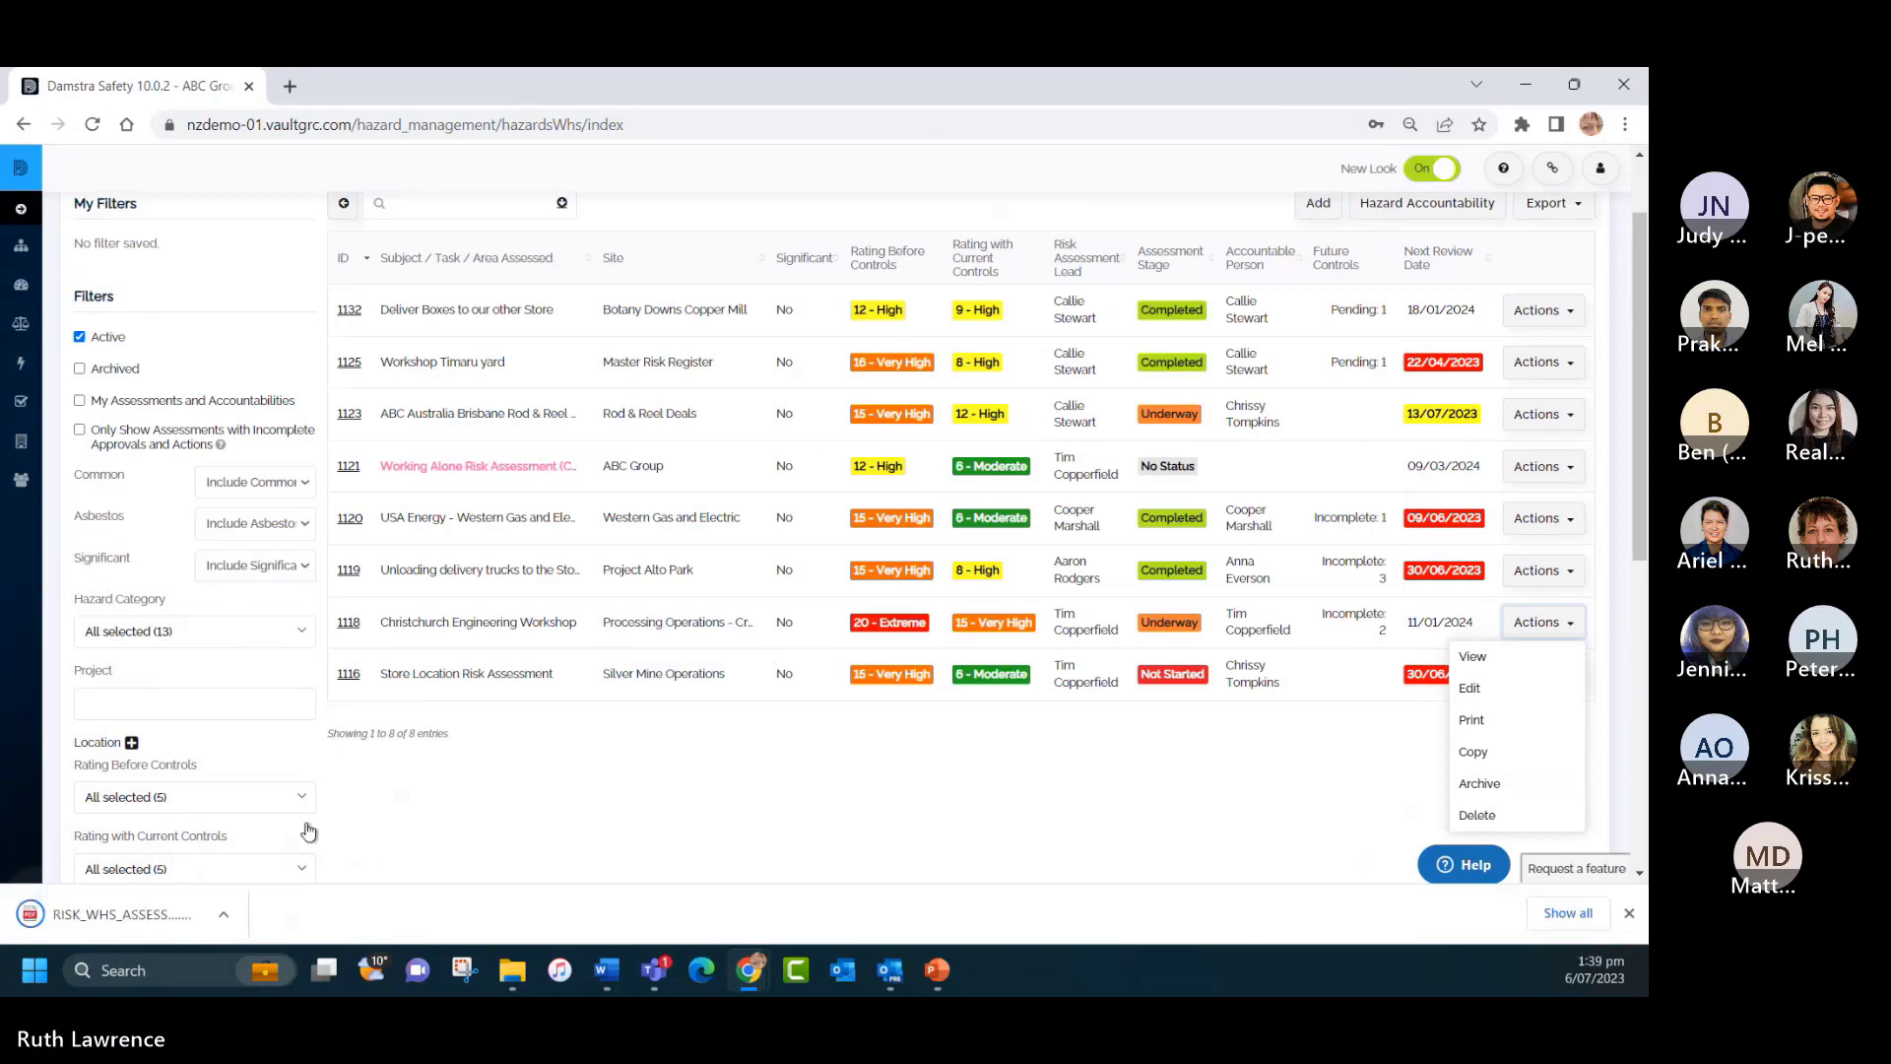
{"action": "left_click", "coordinate": [232, 918]}
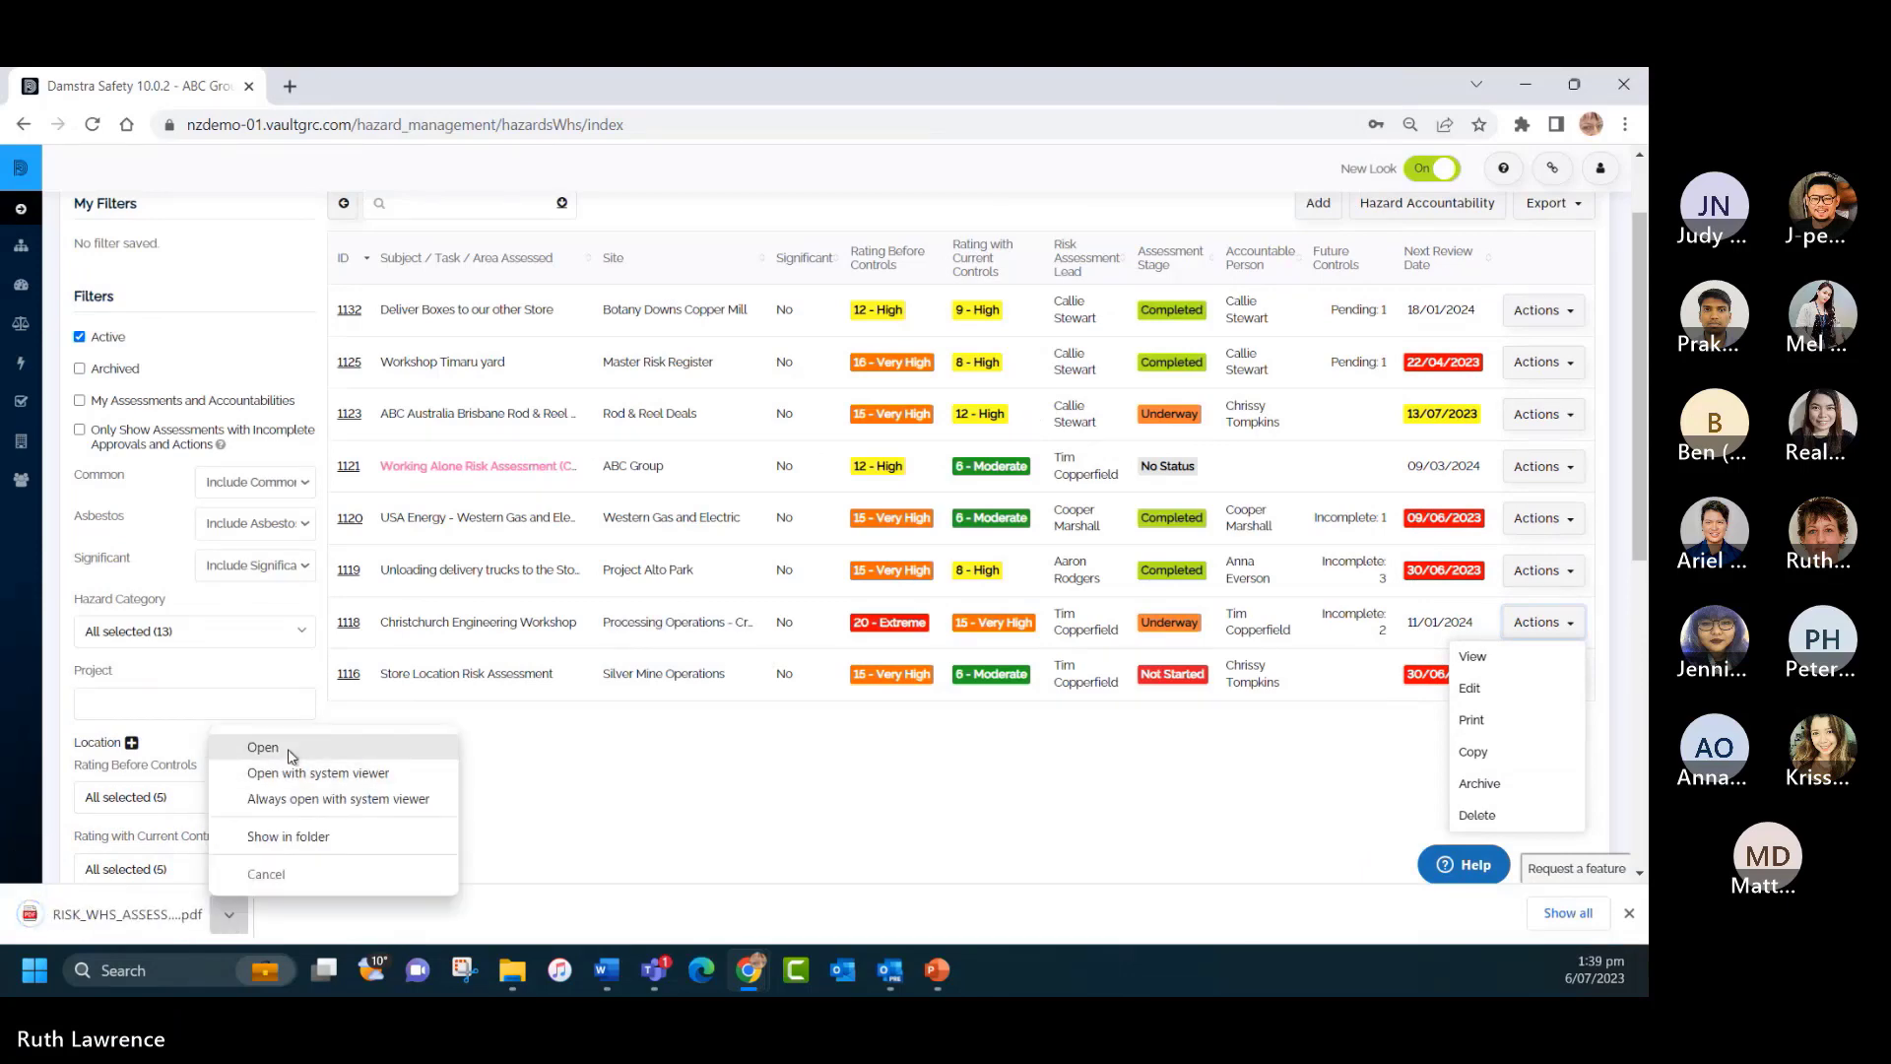
{"action": "left_click", "coordinate": [289, 746]}
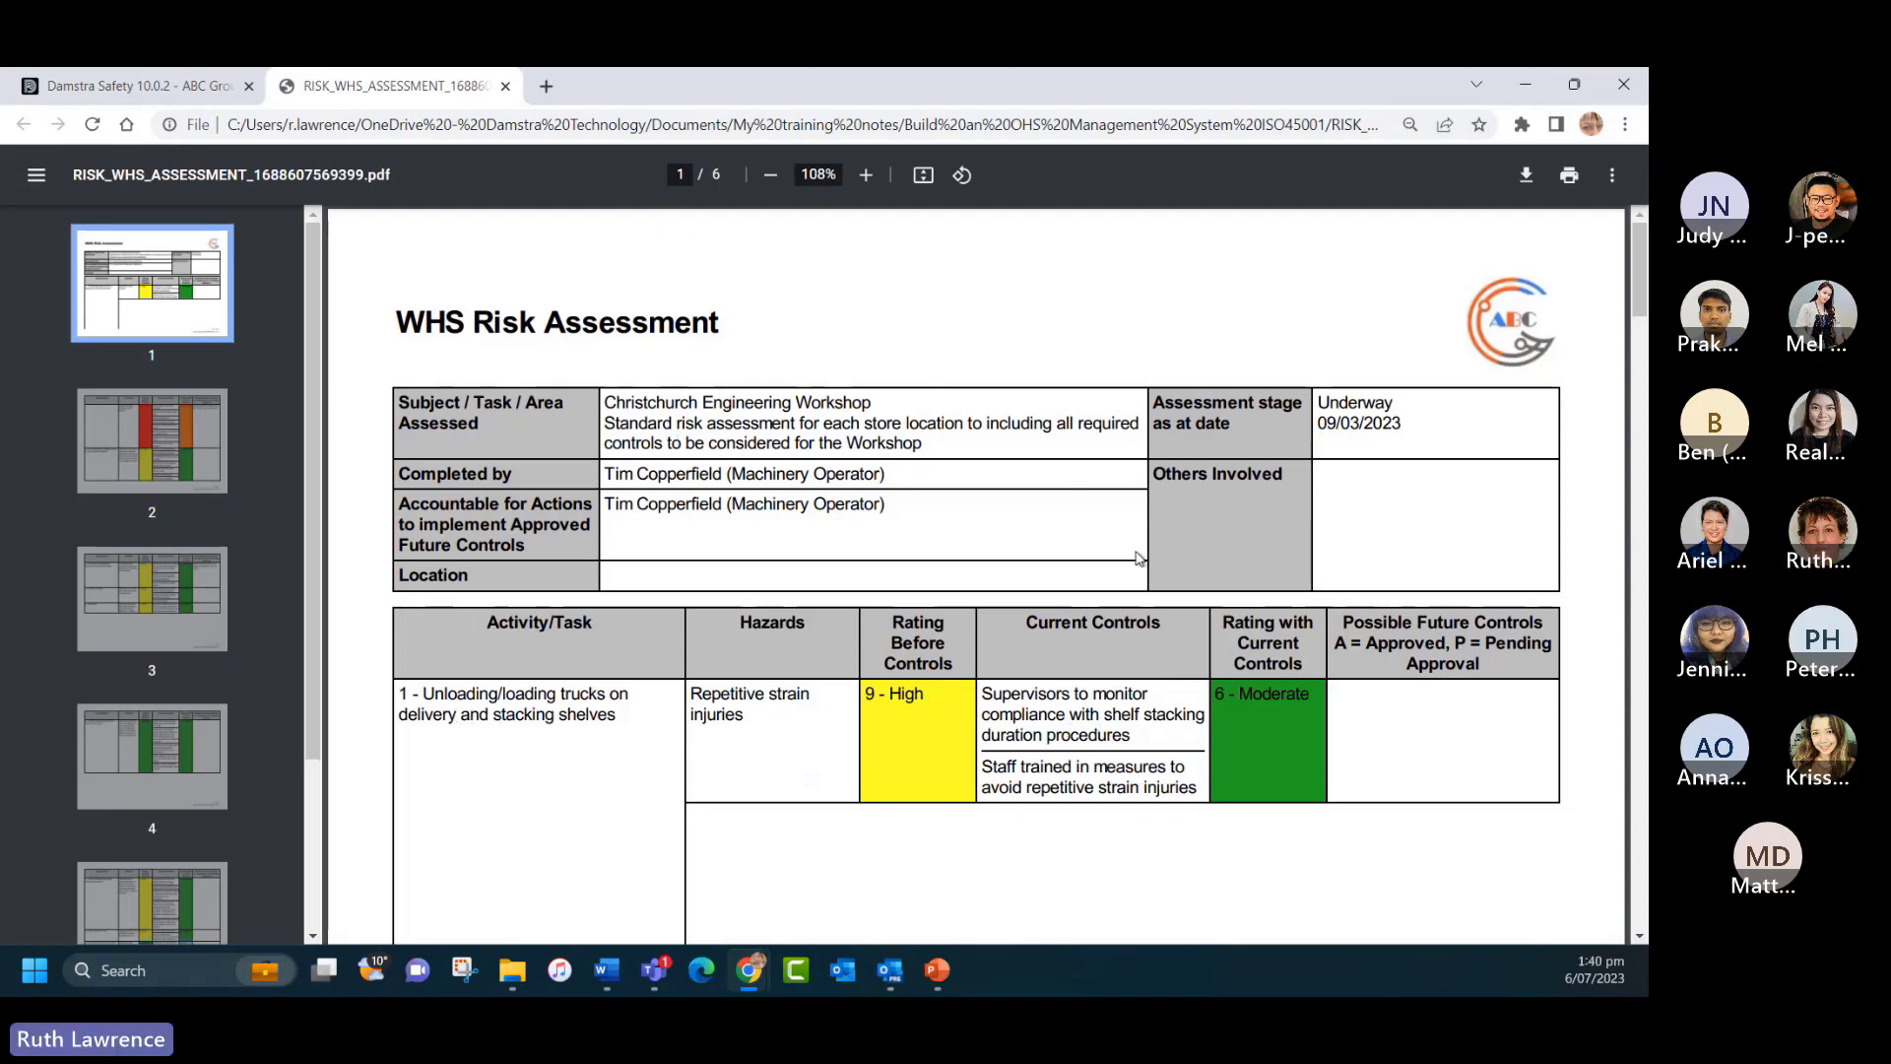
Examine the printed WHS Risk Assessment's activities, hazards, ratings and controls, and the subject and description on its first page.
{"action": "scroll", "coordinate": [1143, 741], "scroll_direction": "down", "scroll_amount": 8}
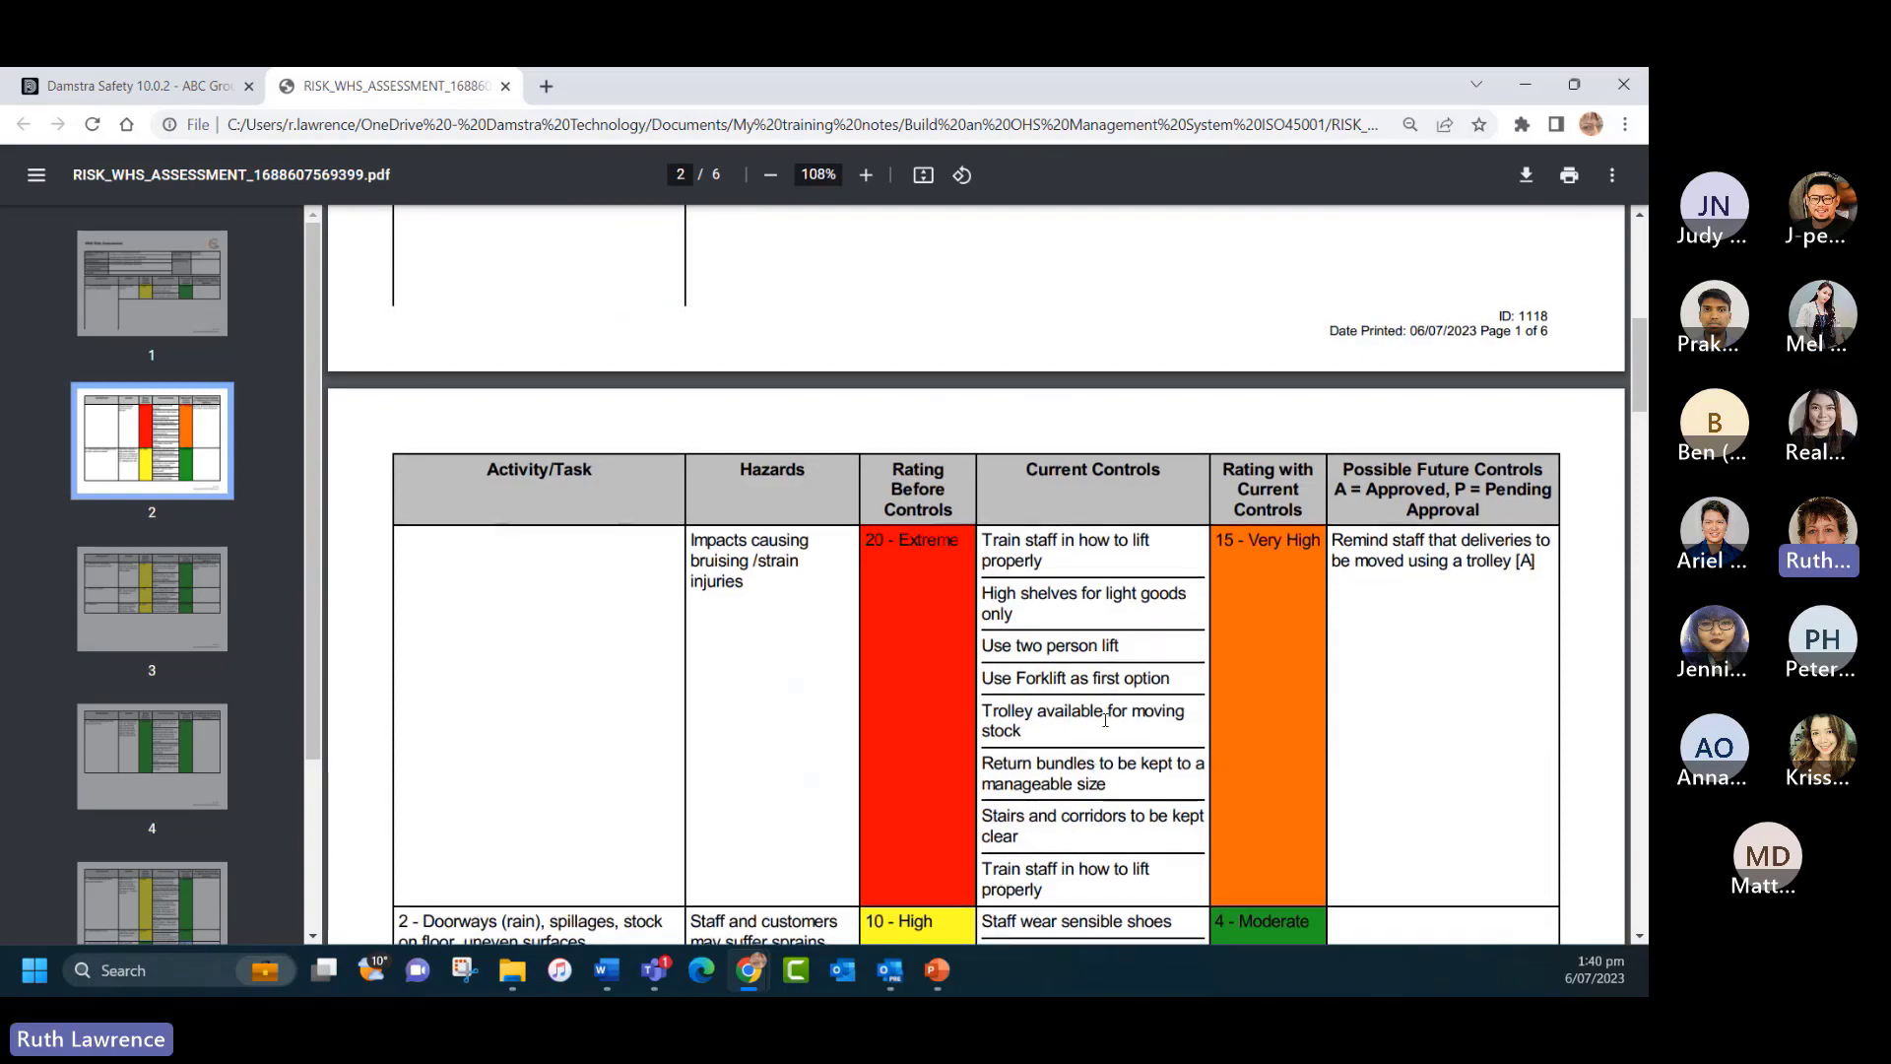
{"action": "scroll", "coordinate": [1063, 650], "scroll_direction": "down", "scroll_amount": 4}
{"action": "scroll", "coordinate": [1101, 721], "scroll_direction": "down", "scroll_amount": 4}
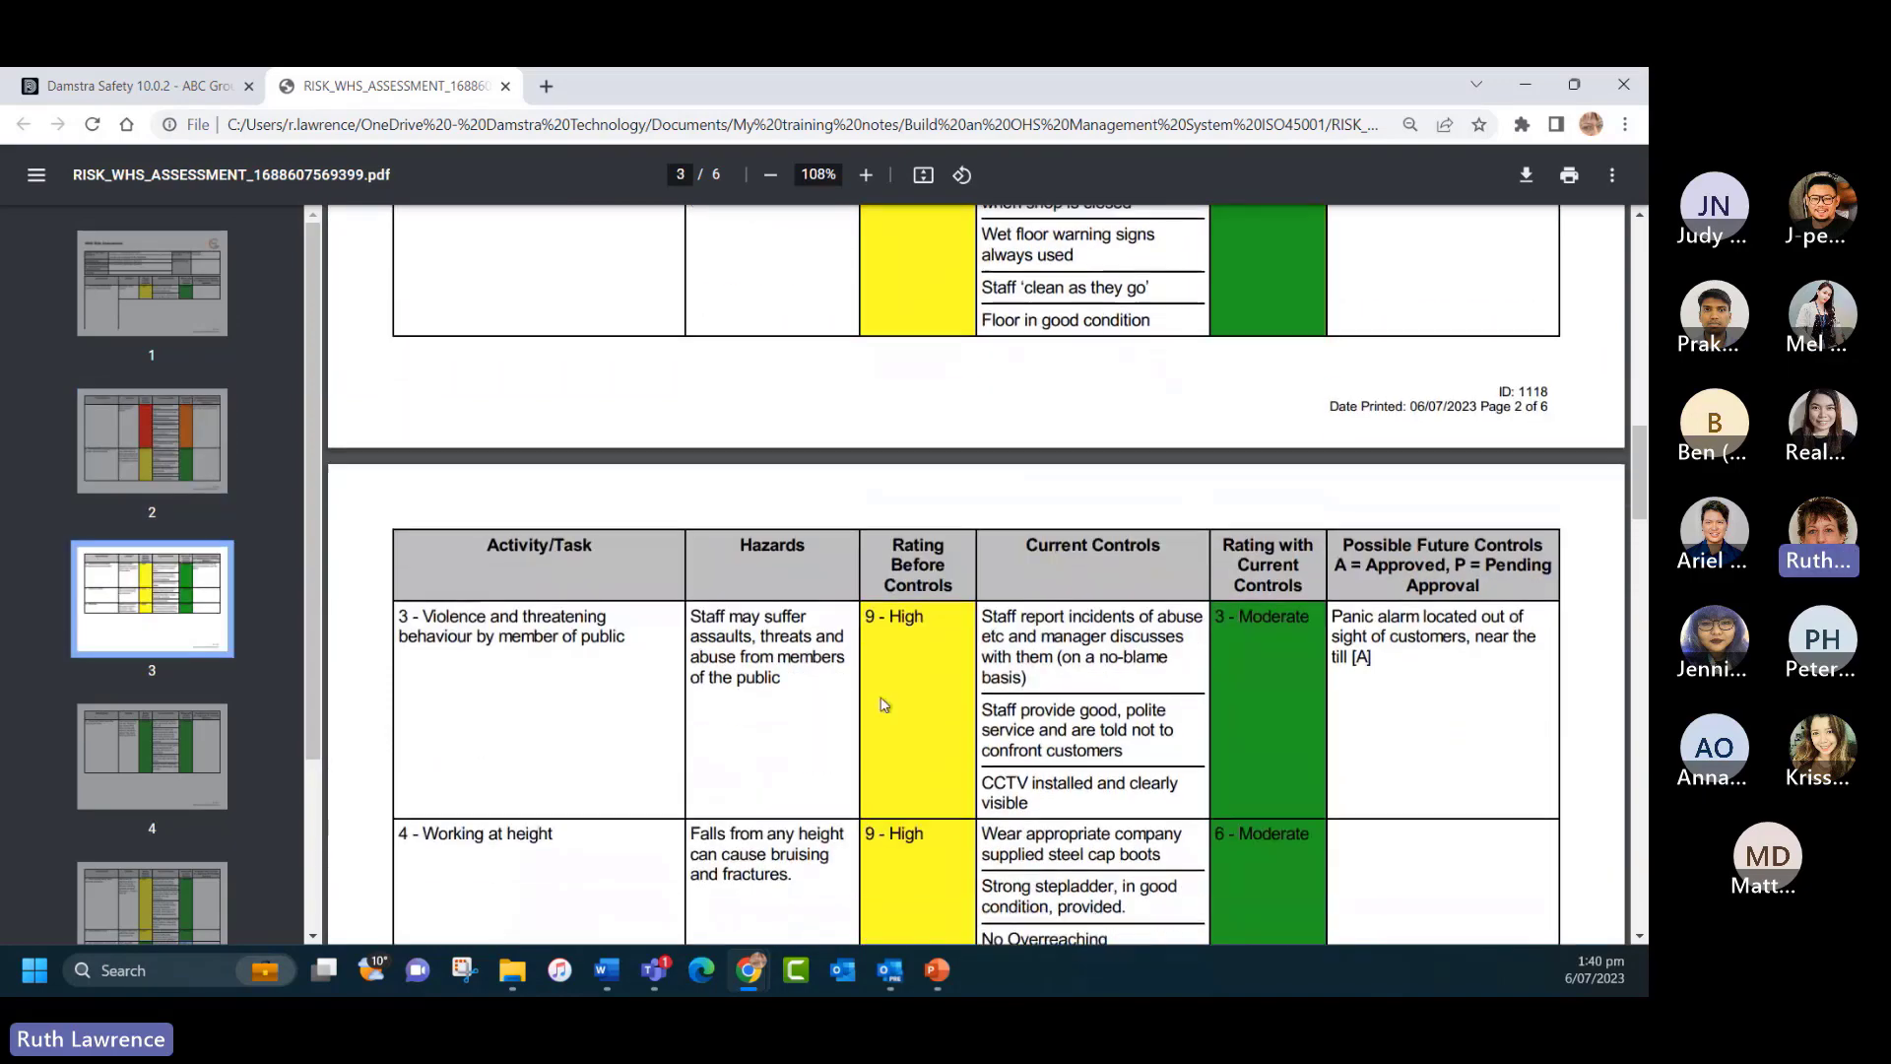
{"action": "scroll", "coordinate": [798, 665], "scroll_direction": "down", "scroll_amount": 3}
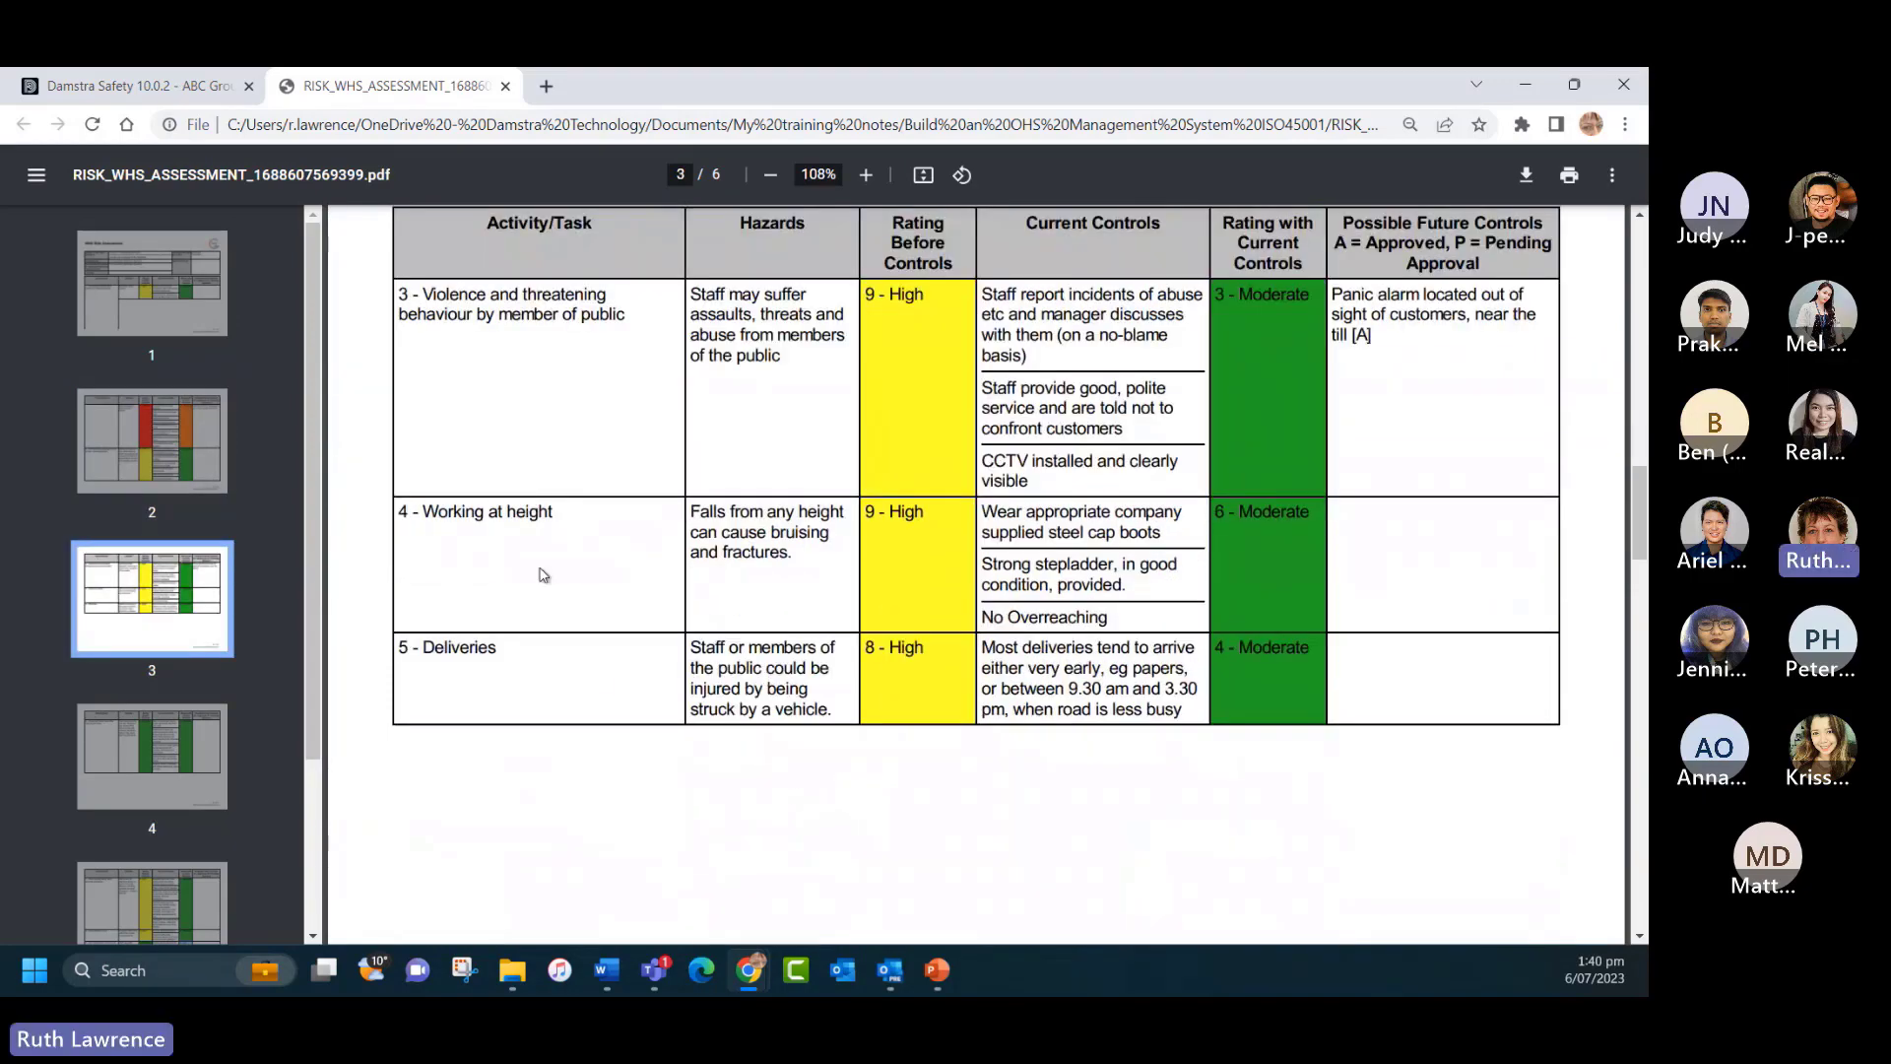
{"action": "scroll", "coordinate": [788, 670], "scroll_direction": "down", "scroll_amount": 7}
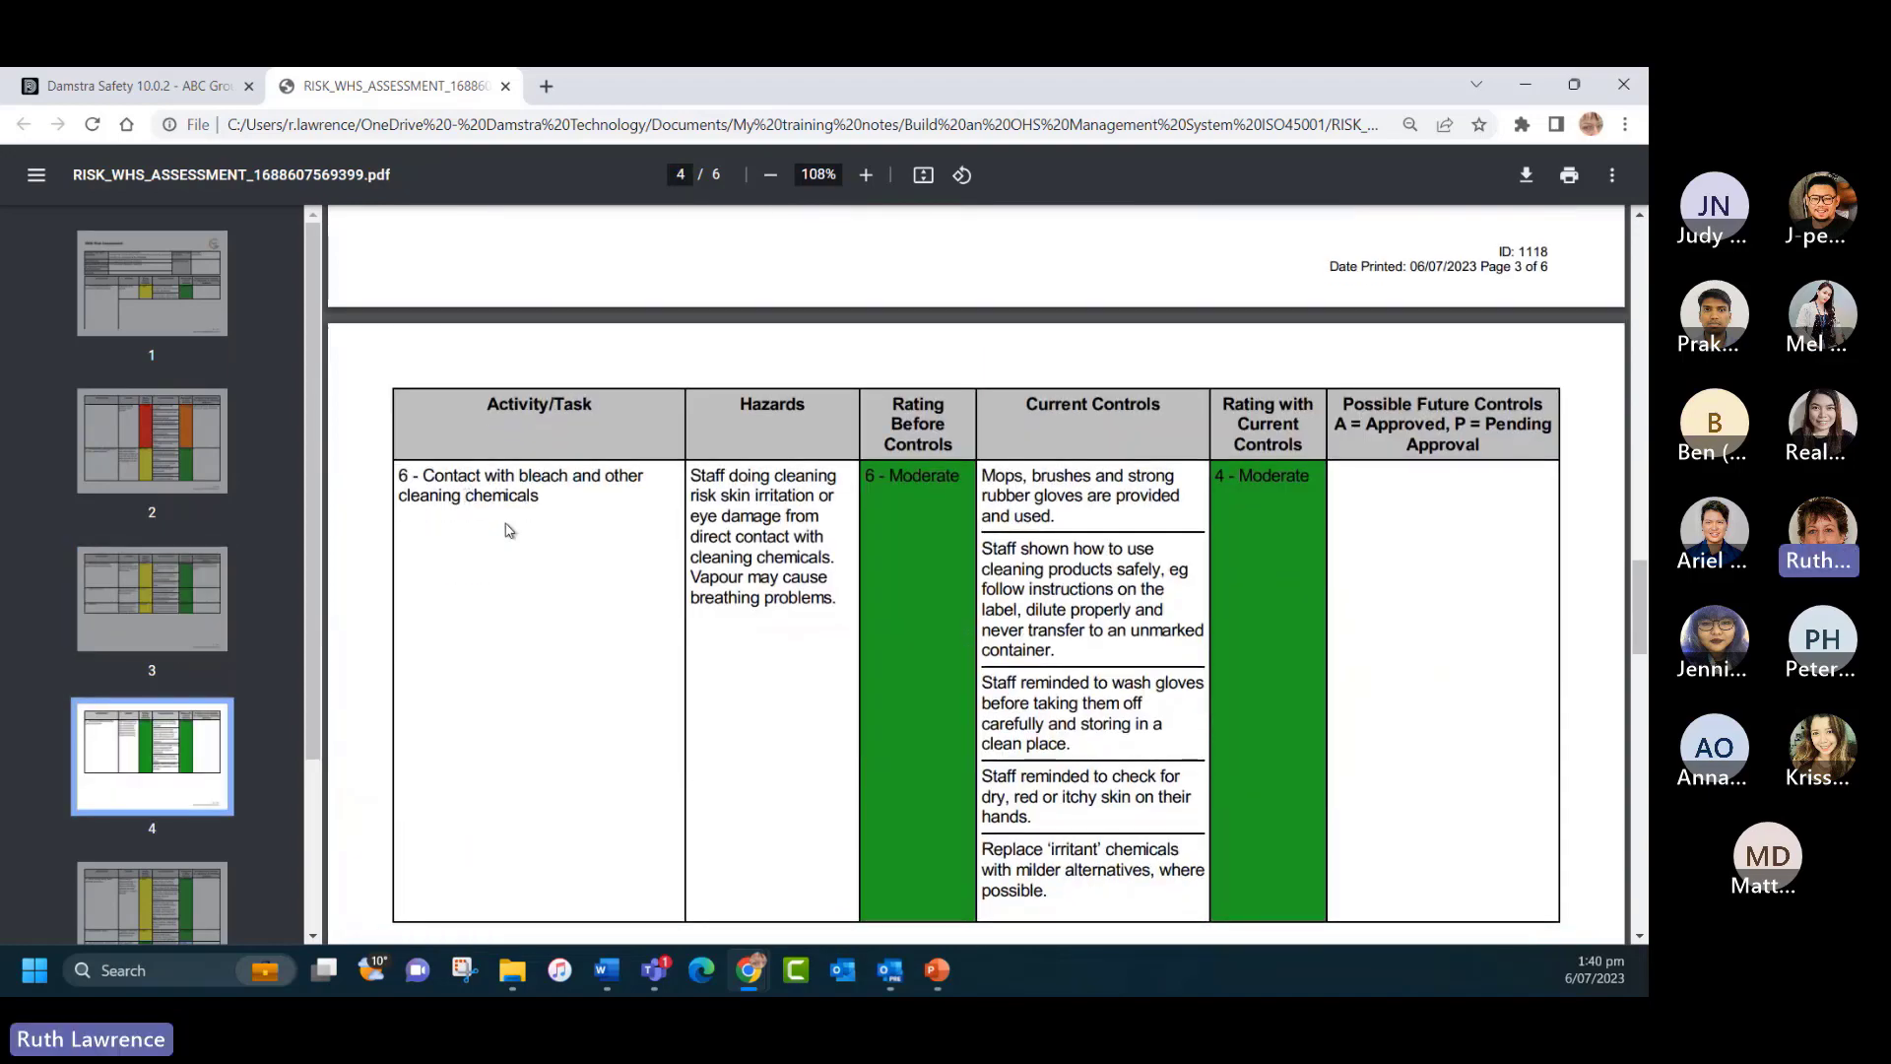
{"action": "scroll", "coordinate": [901, 547], "scroll_direction": "down", "scroll_amount": 9}
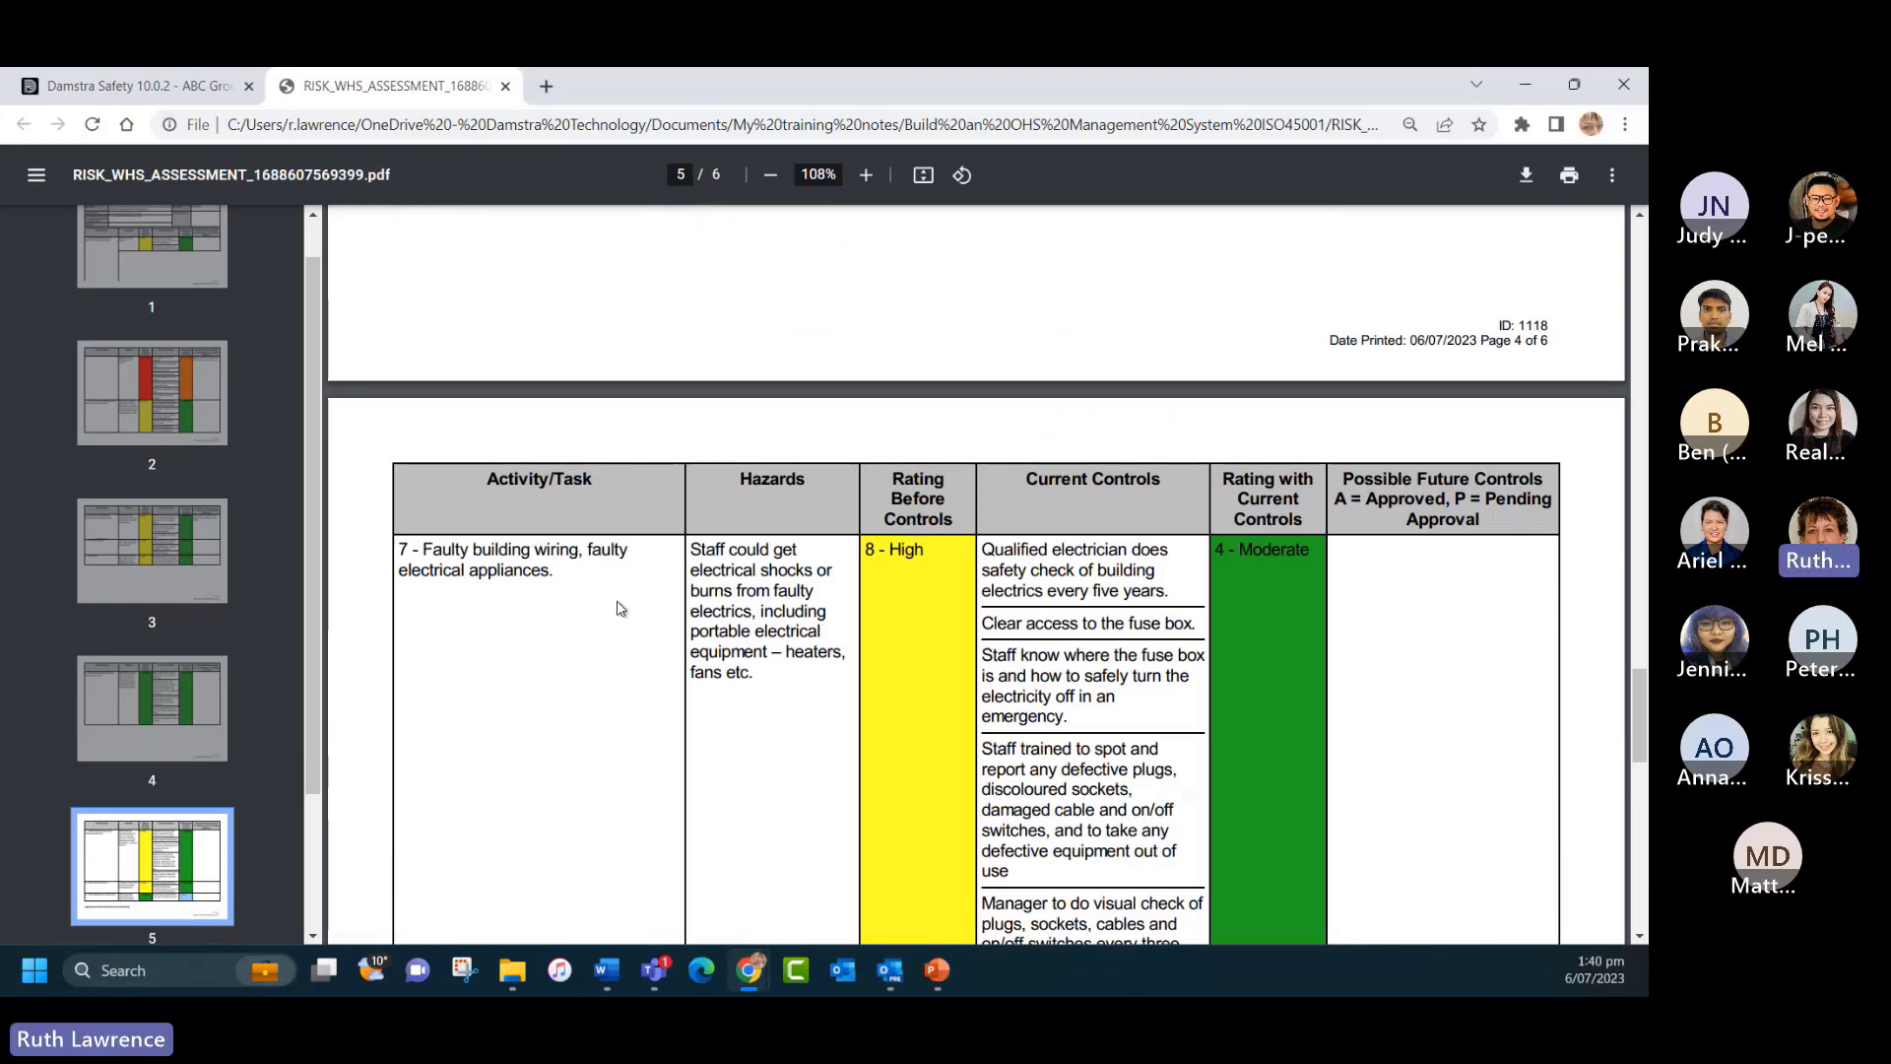
{"action": "scroll", "coordinate": [562, 547], "scroll_direction": "up", "scroll_amount": 20}
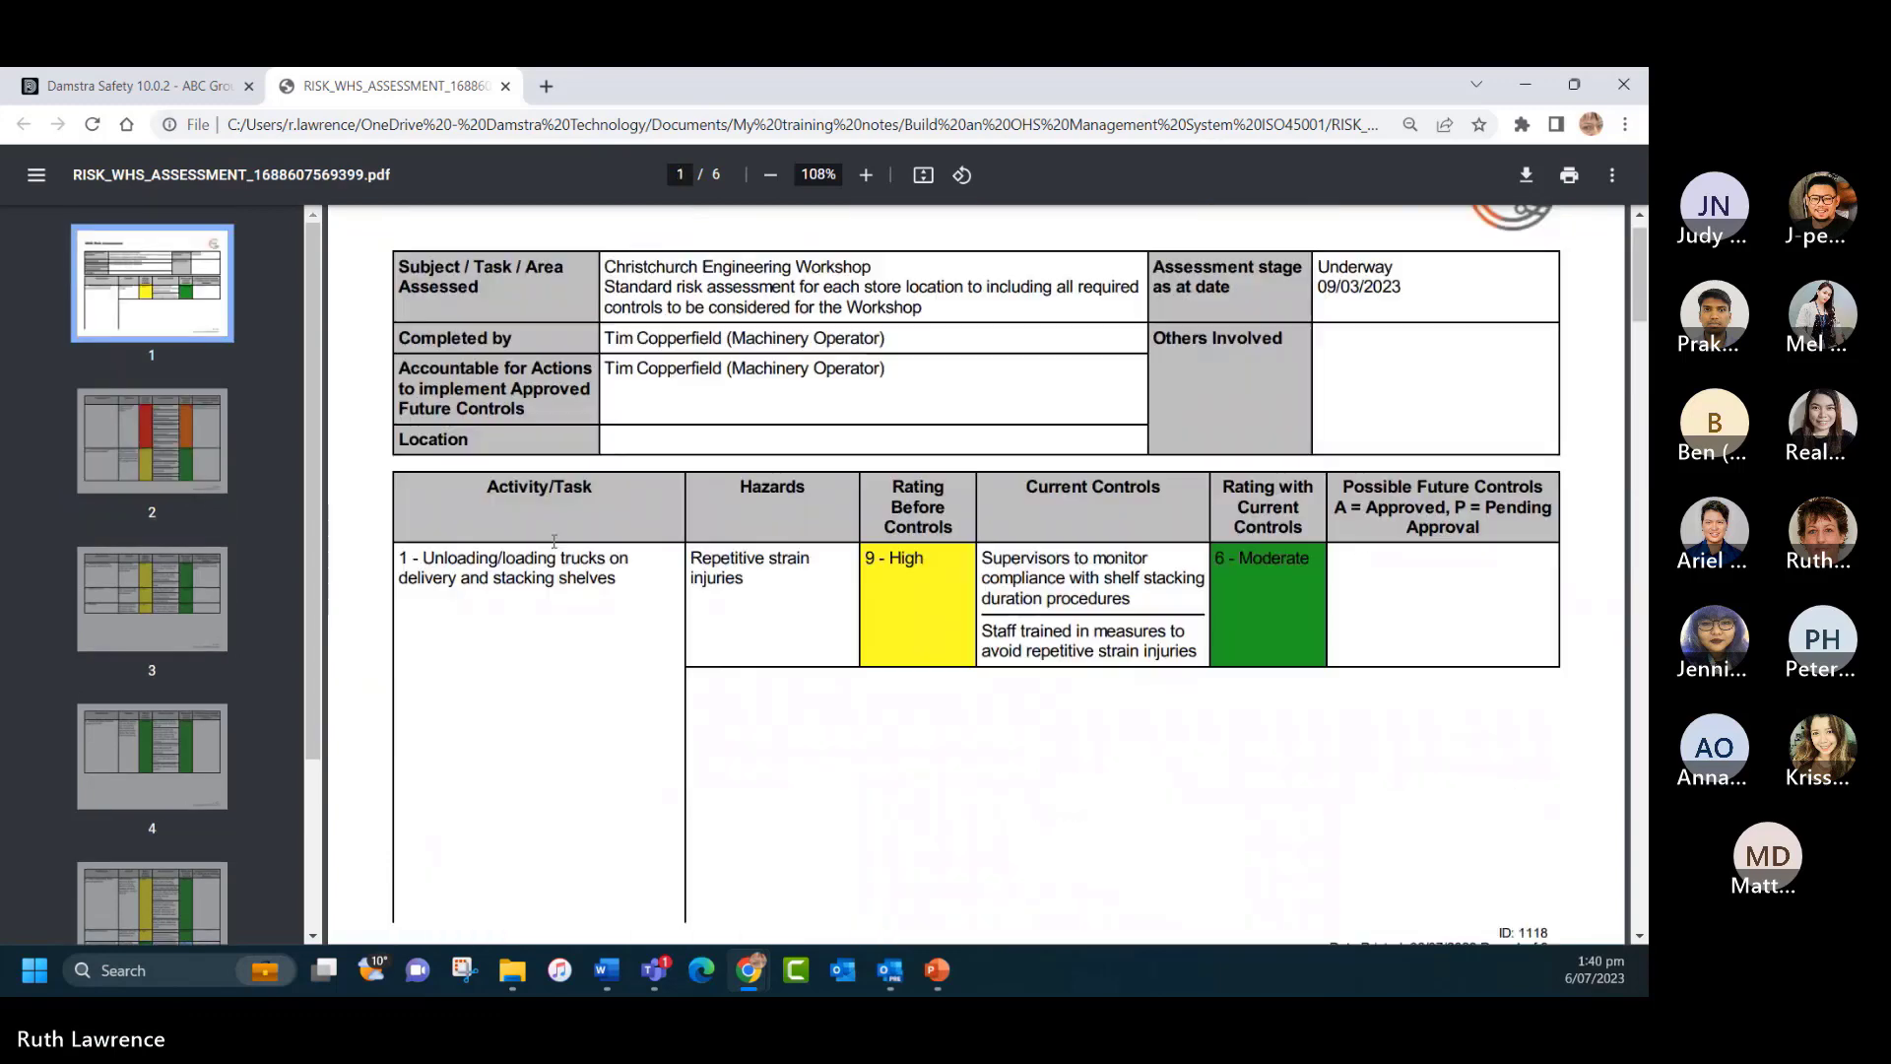
{"action": "scroll", "coordinate": [555, 540], "scroll_direction": "up", "scroll_amount": 2}
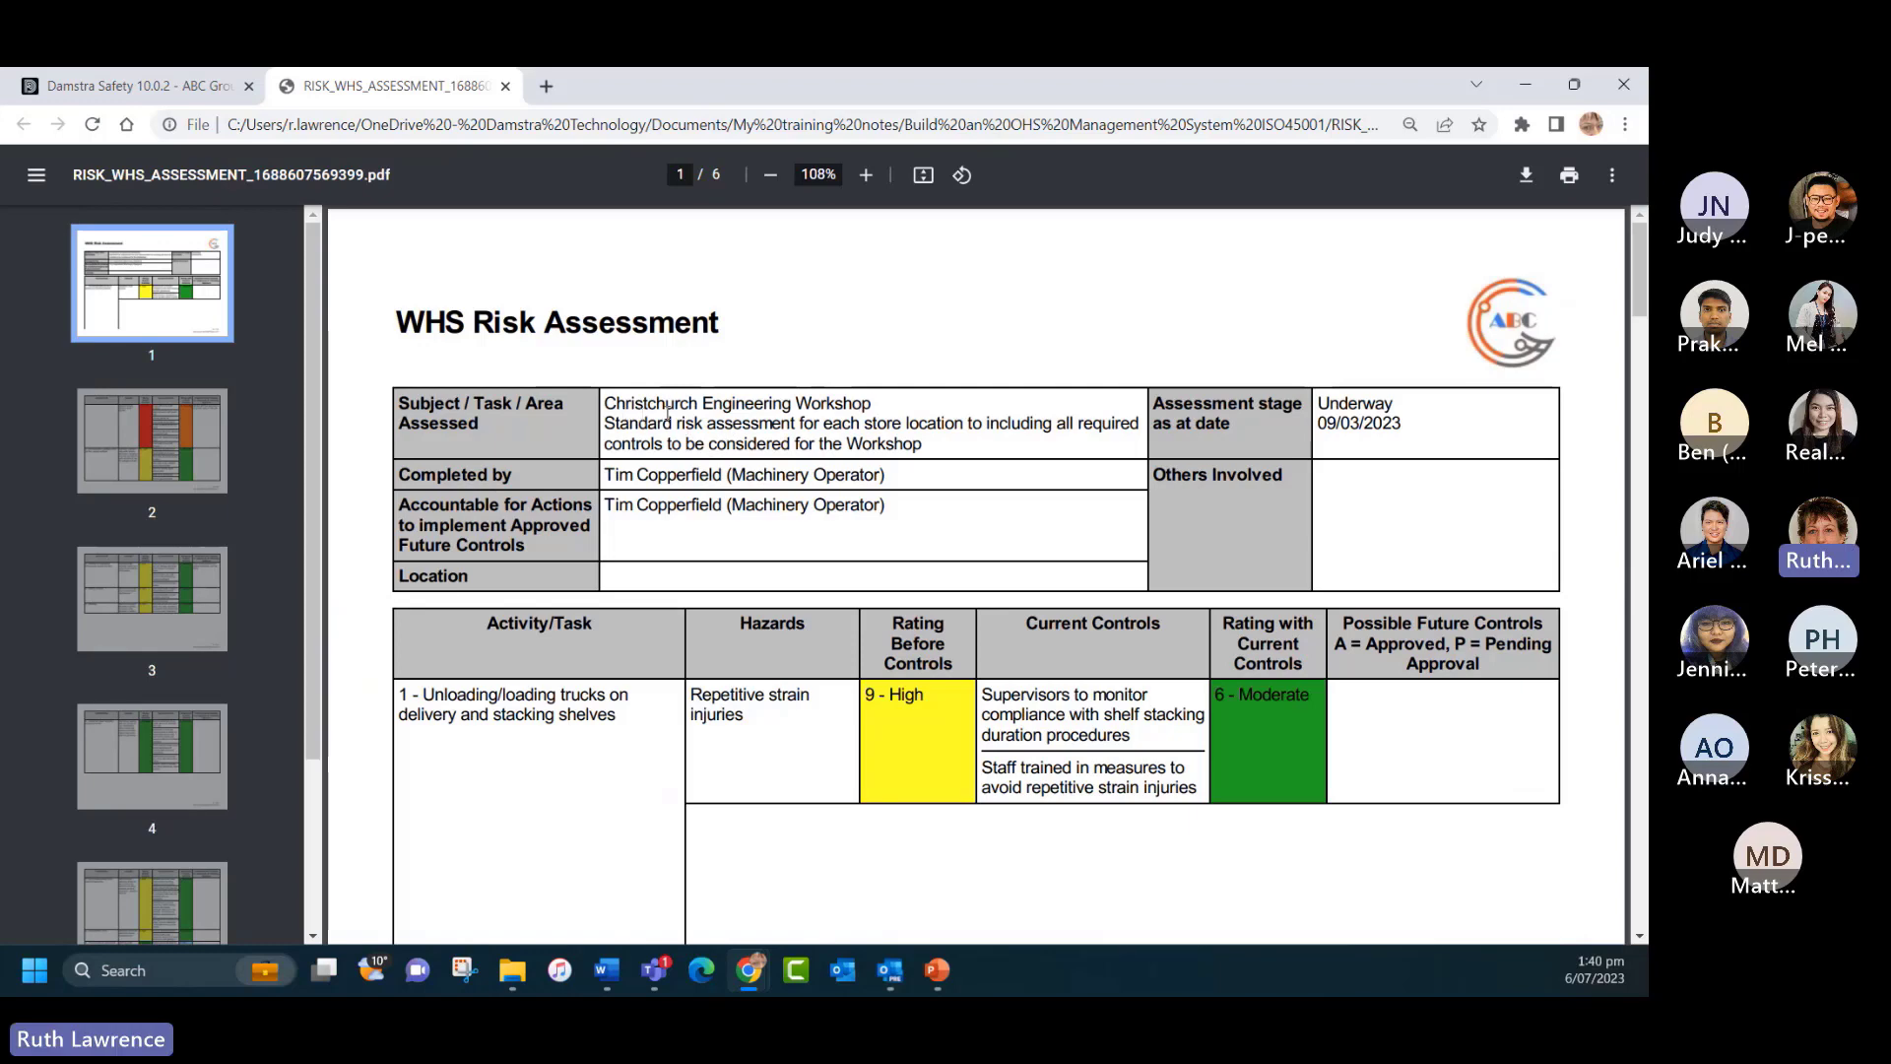
{"action": "left_click_drag", "start_coordinate": [879, 394], "coordinate": [603, 402]}
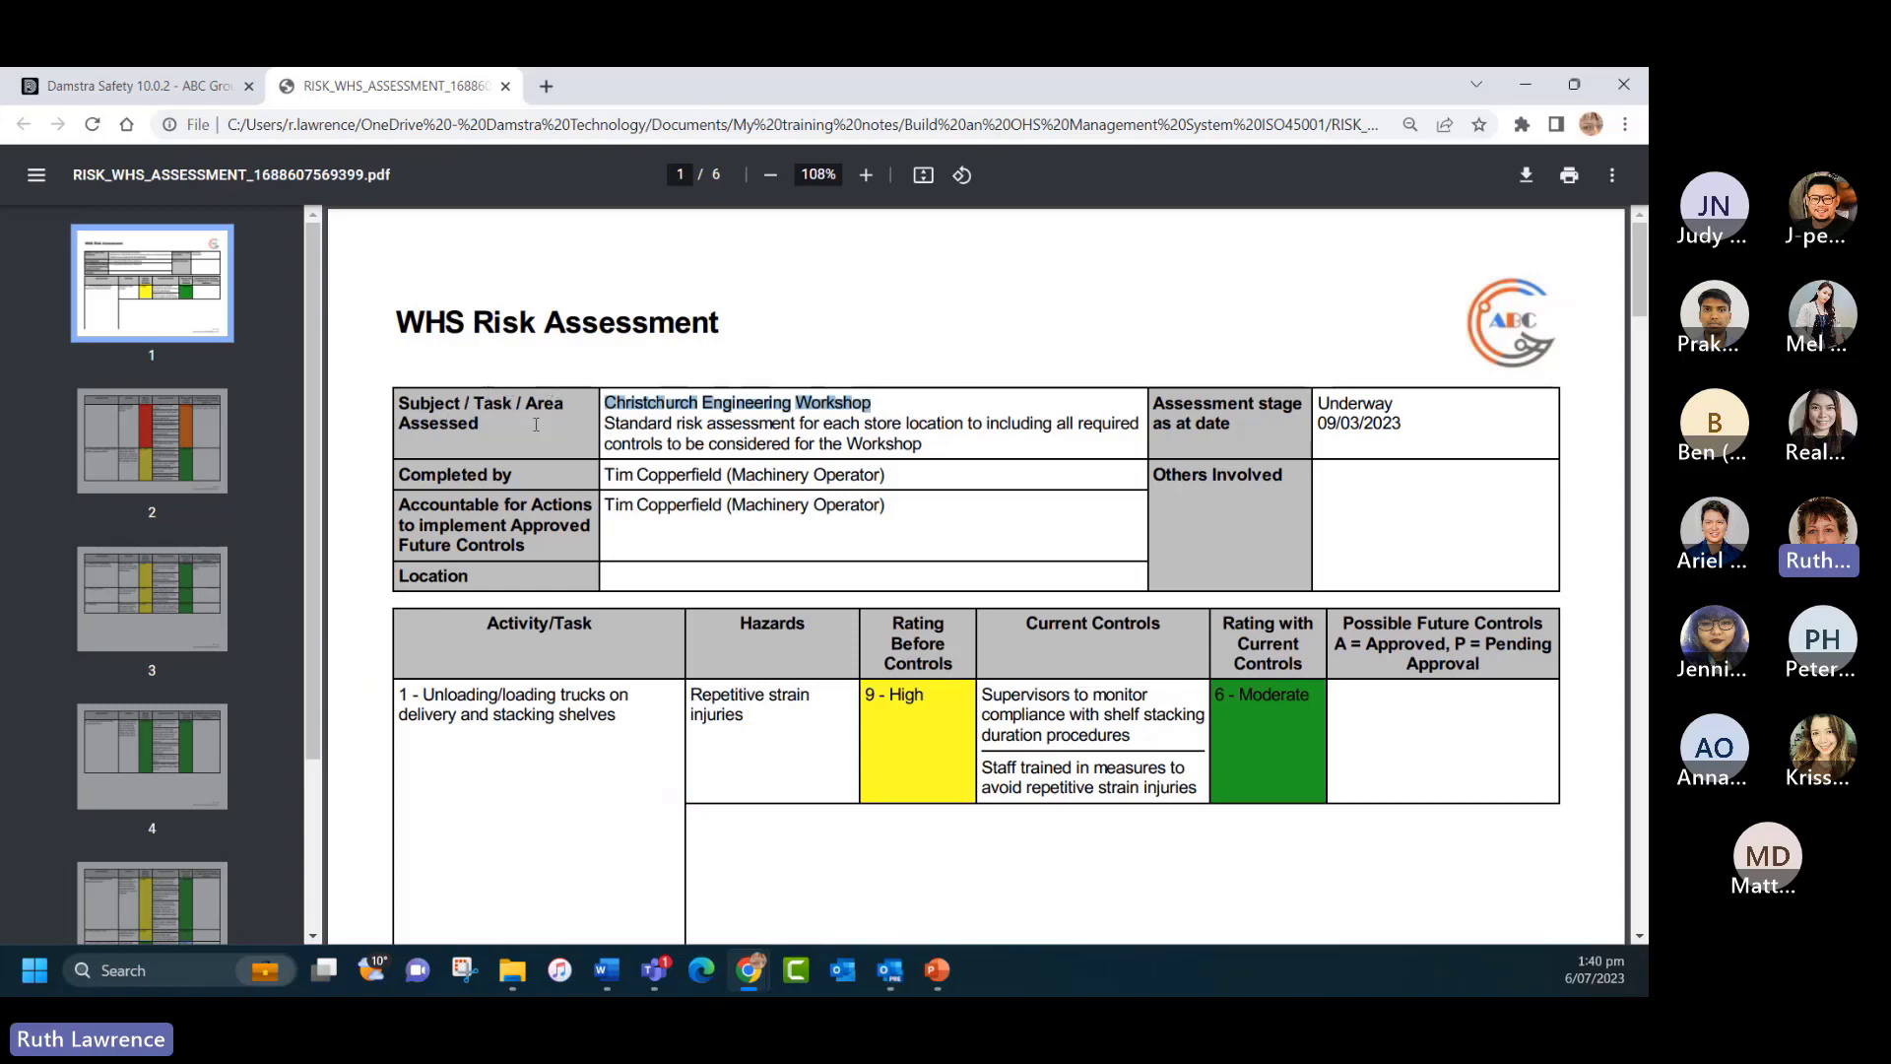
{"action": "left_click", "coordinate": [661, 427]}
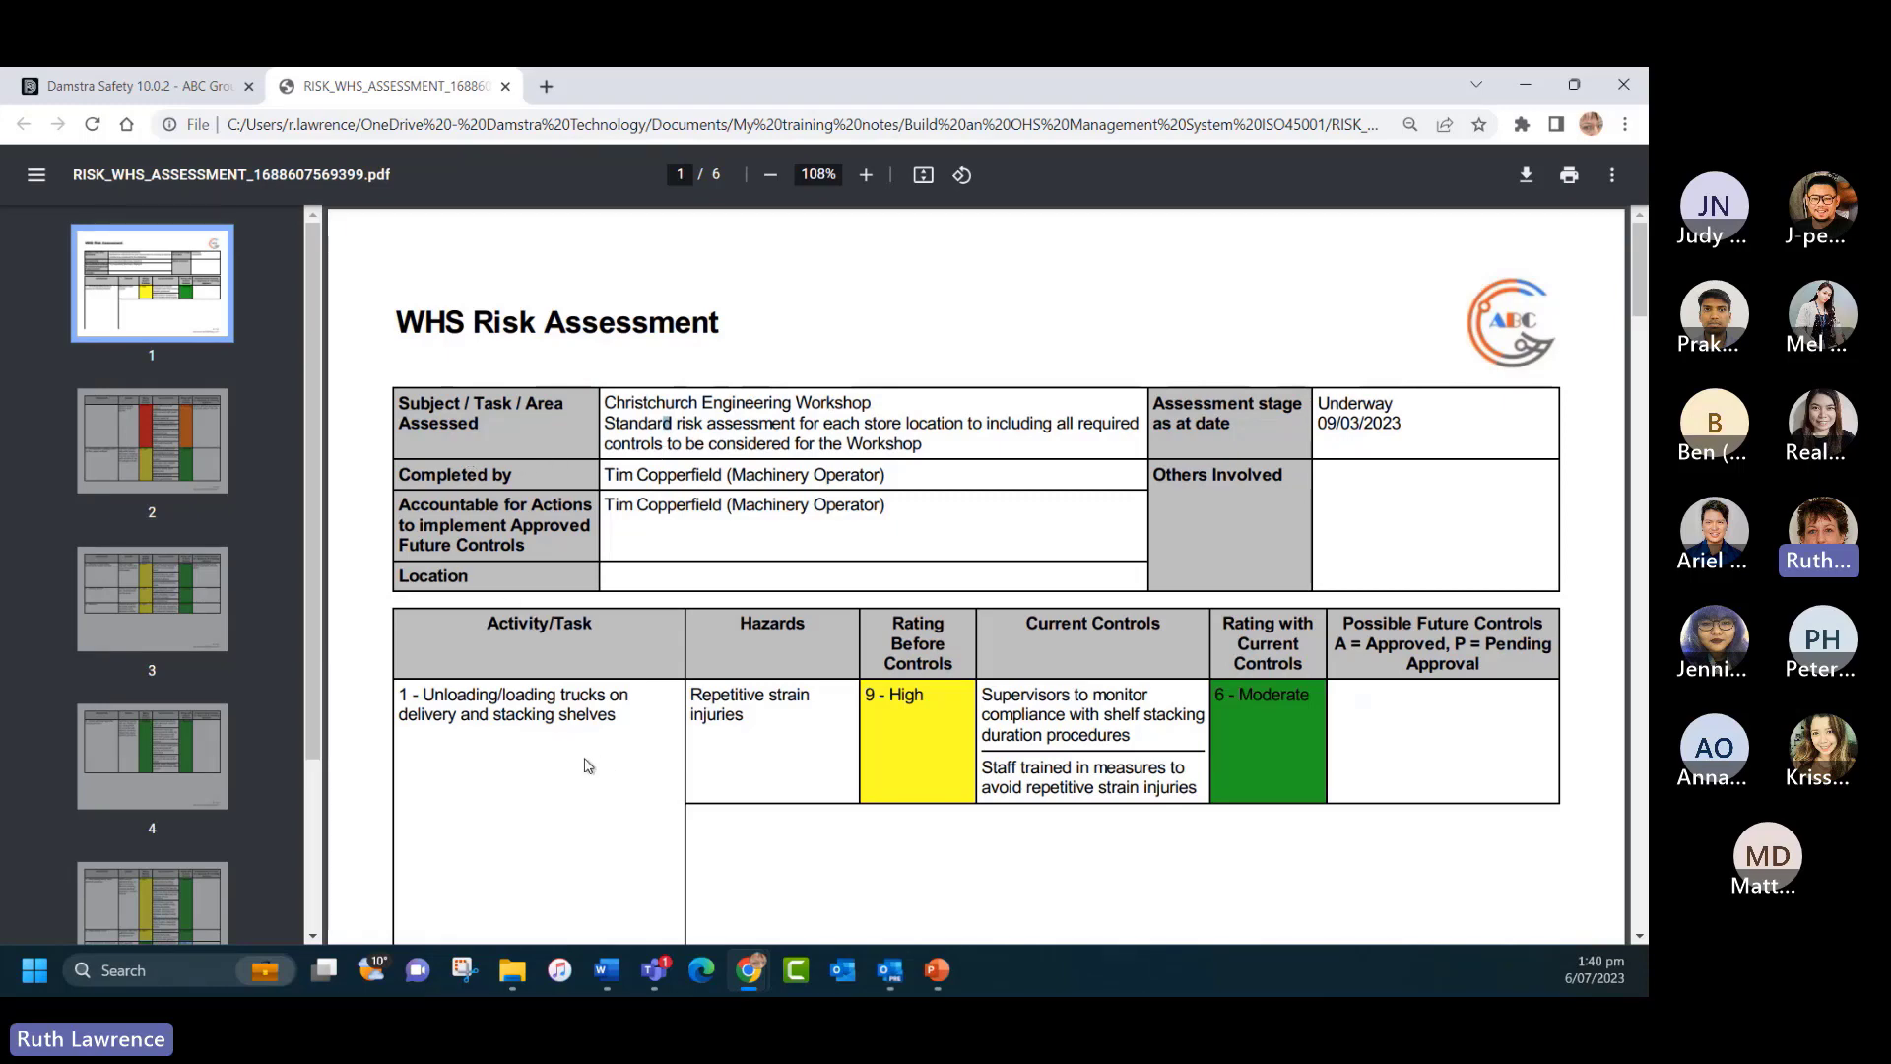
Open the Risk Assessment Standard register in Damstra Safety and compare it with the printed WHS Risk Assessment.
{"action": "left_click", "coordinate": [137, 85]}
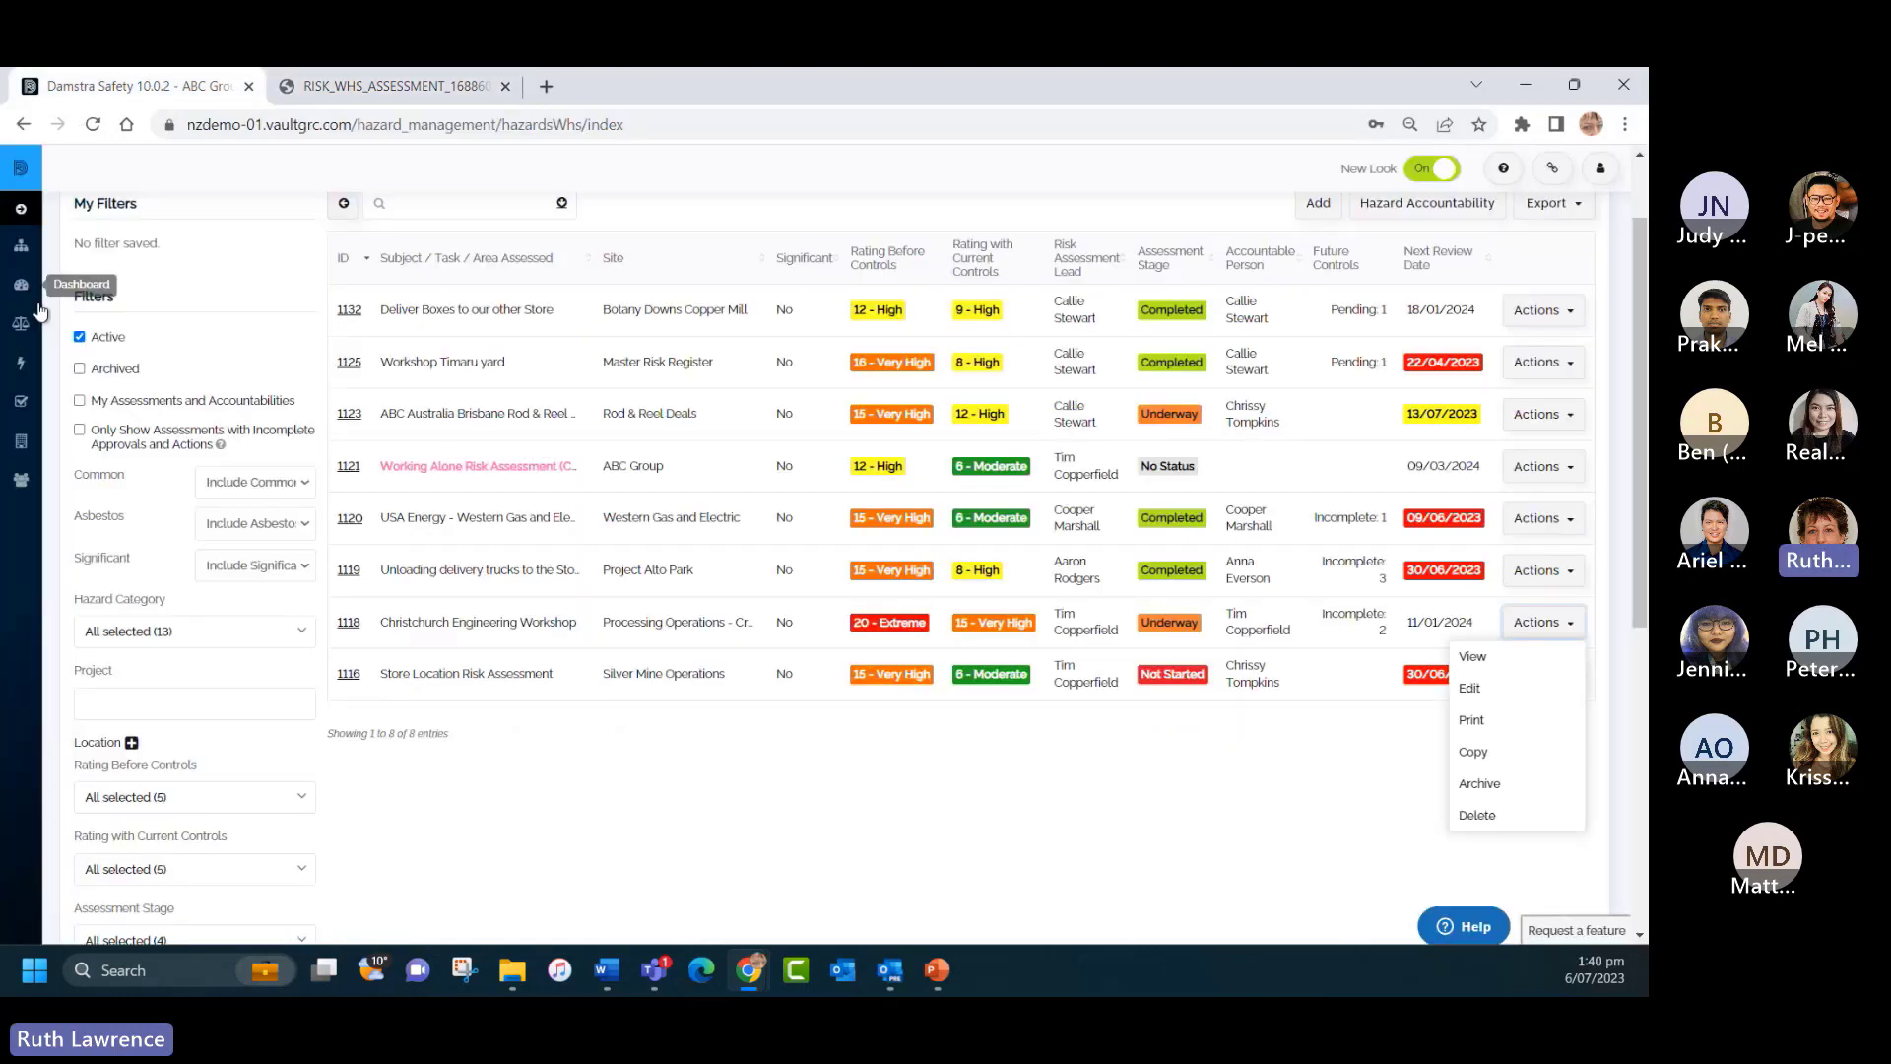
{"action": "left_click", "coordinate": [20, 362]}
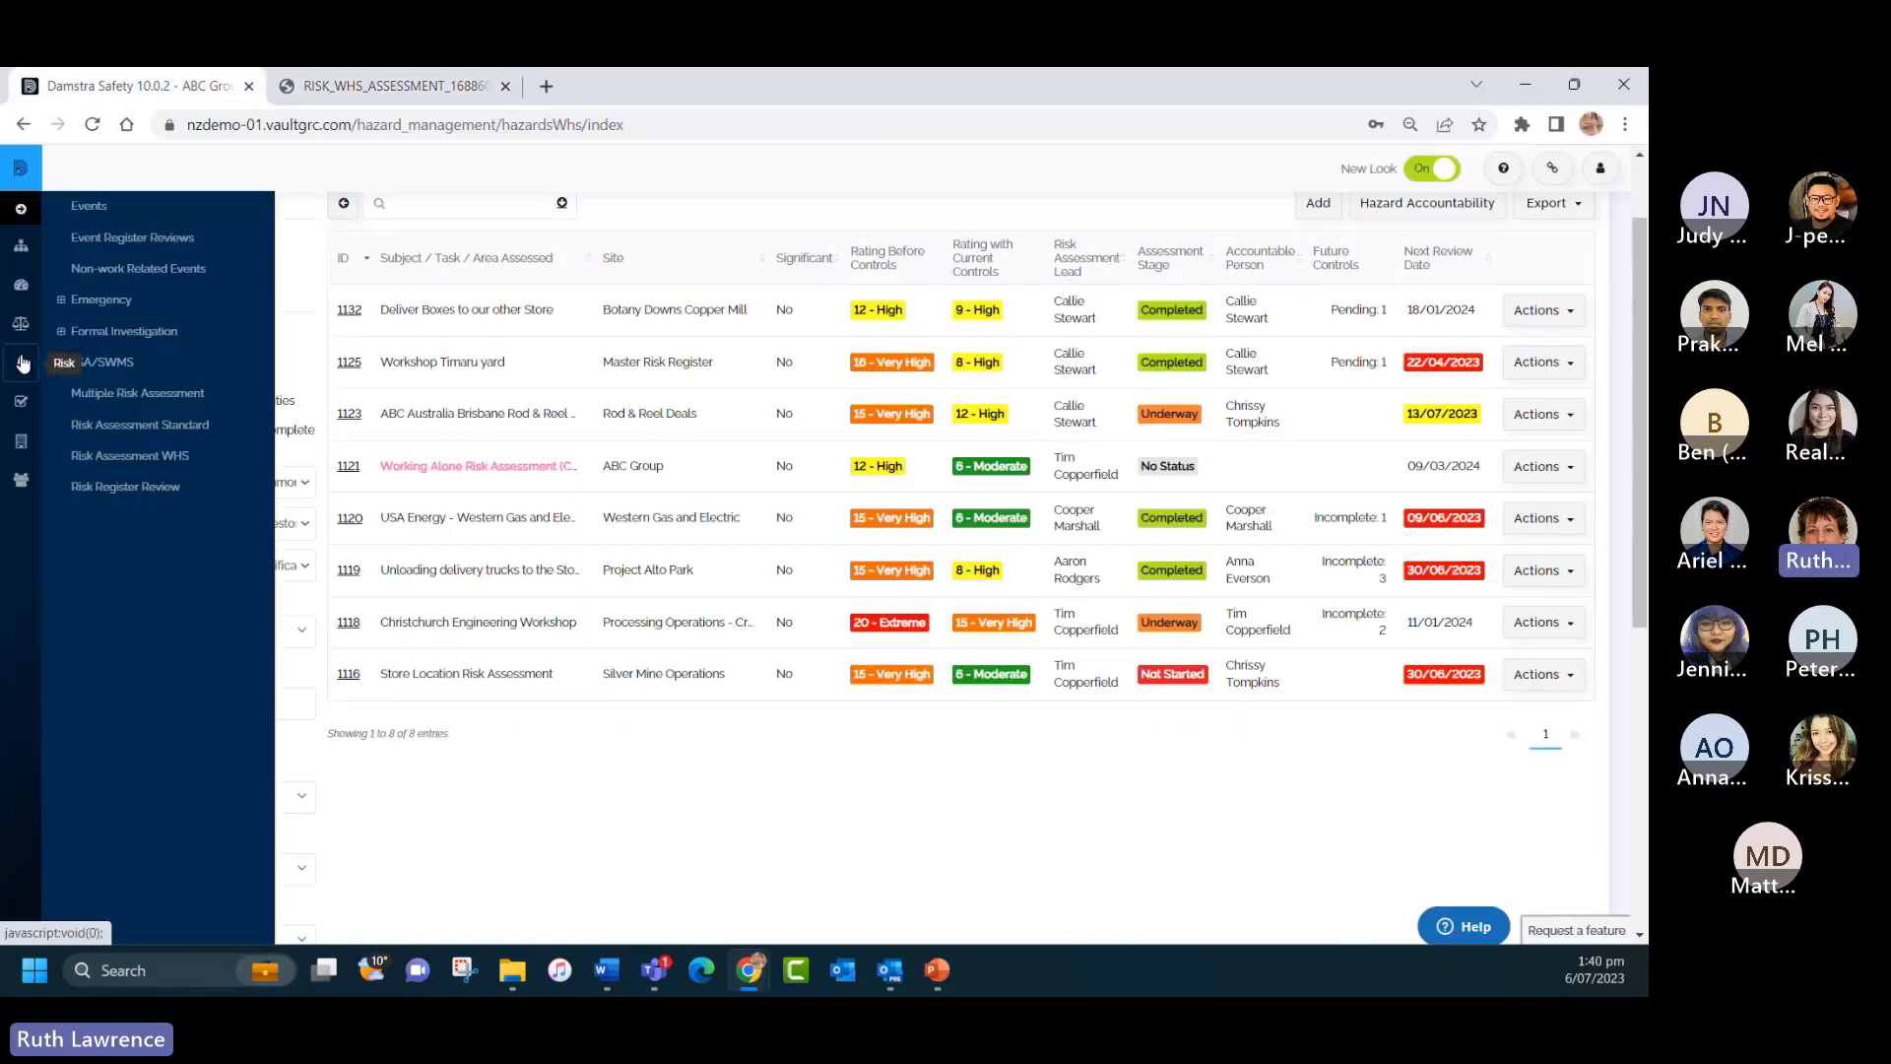
{"action": "left_click", "coordinate": [136, 428]}
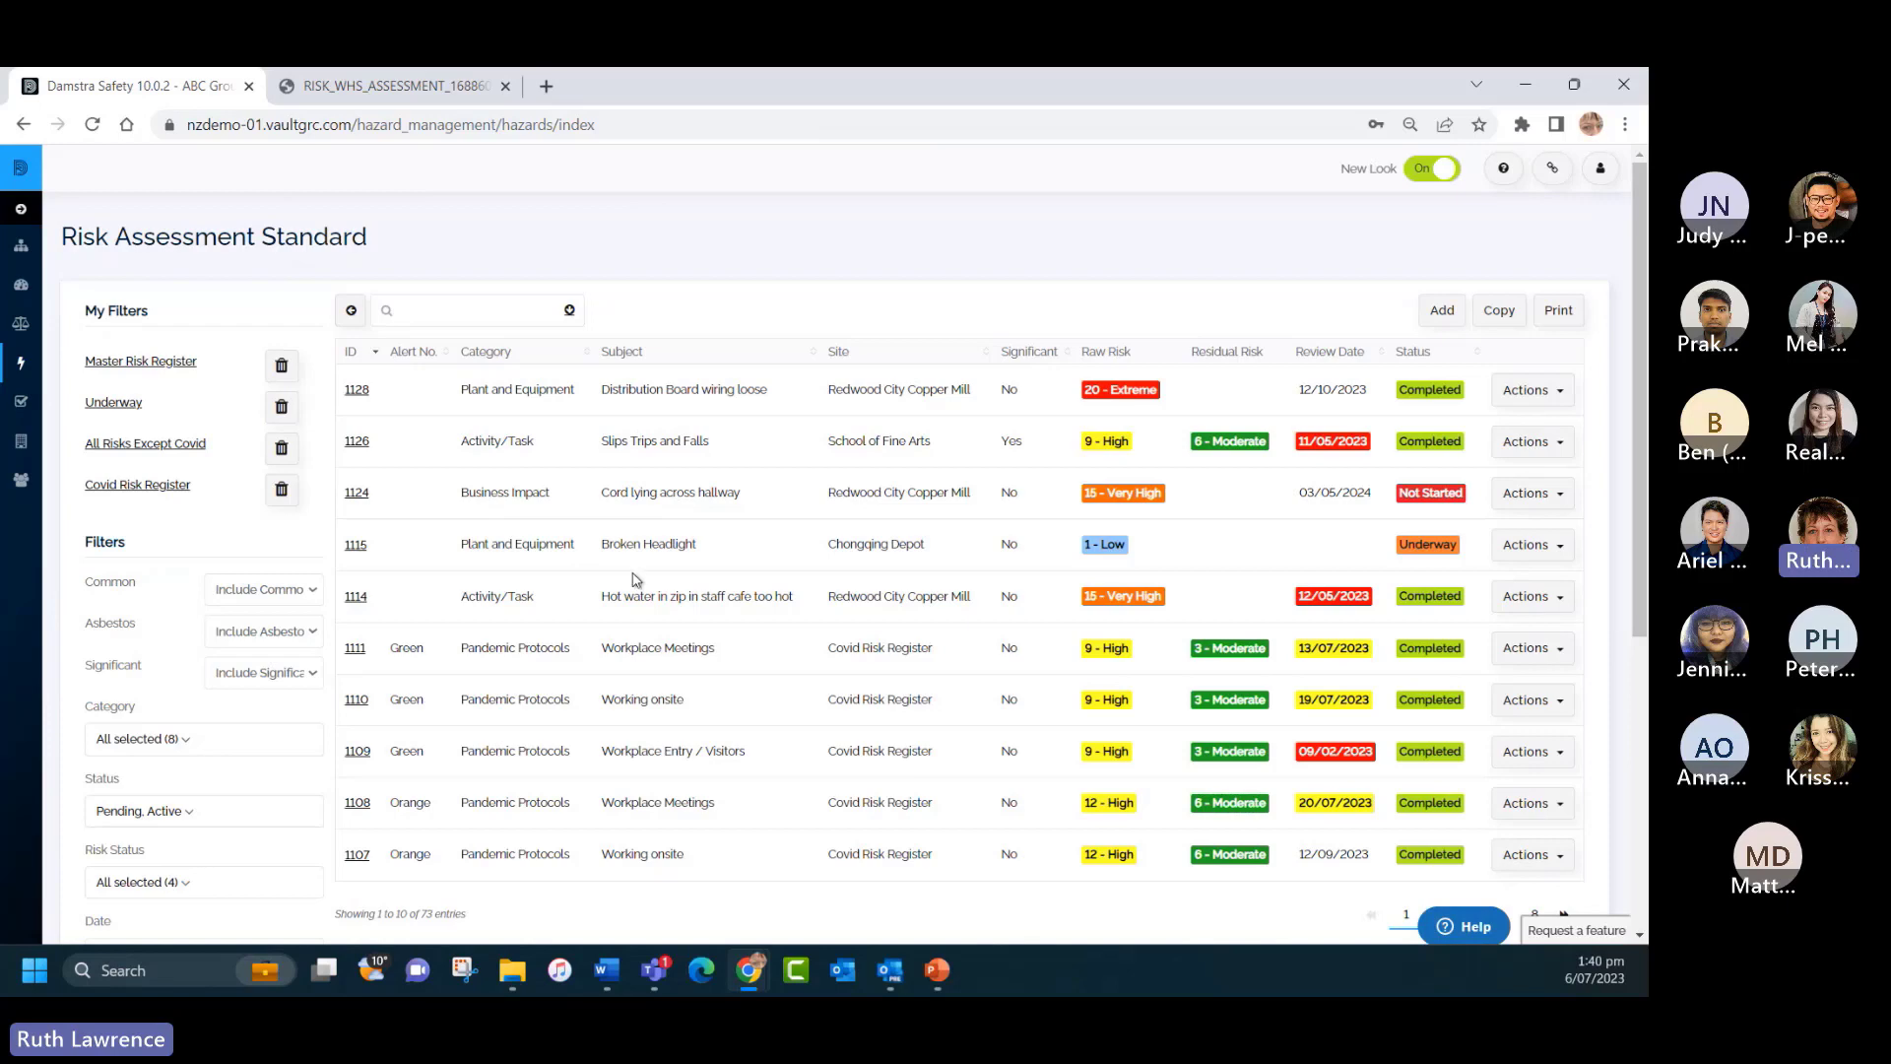
{"action": "key", "text": "ctrl+Tab"}
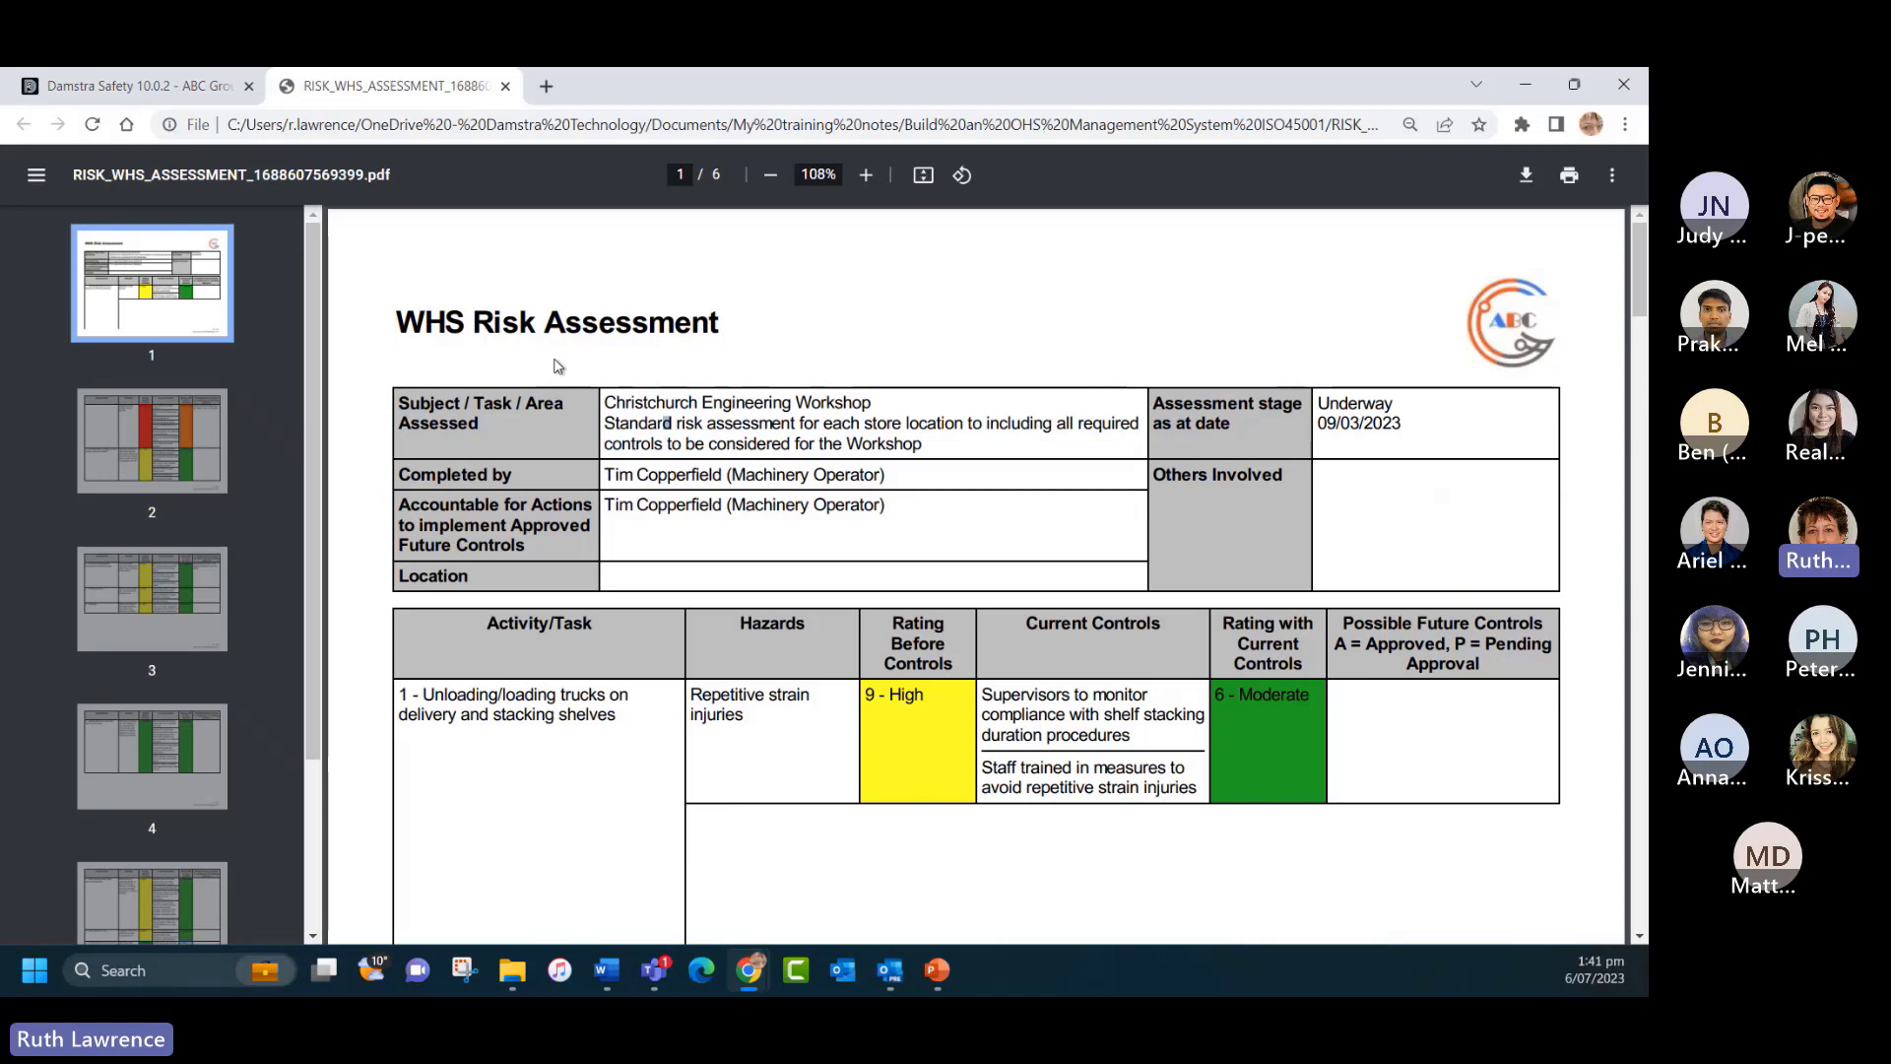
{"action": "left_click", "coordinate": [83, 87]}
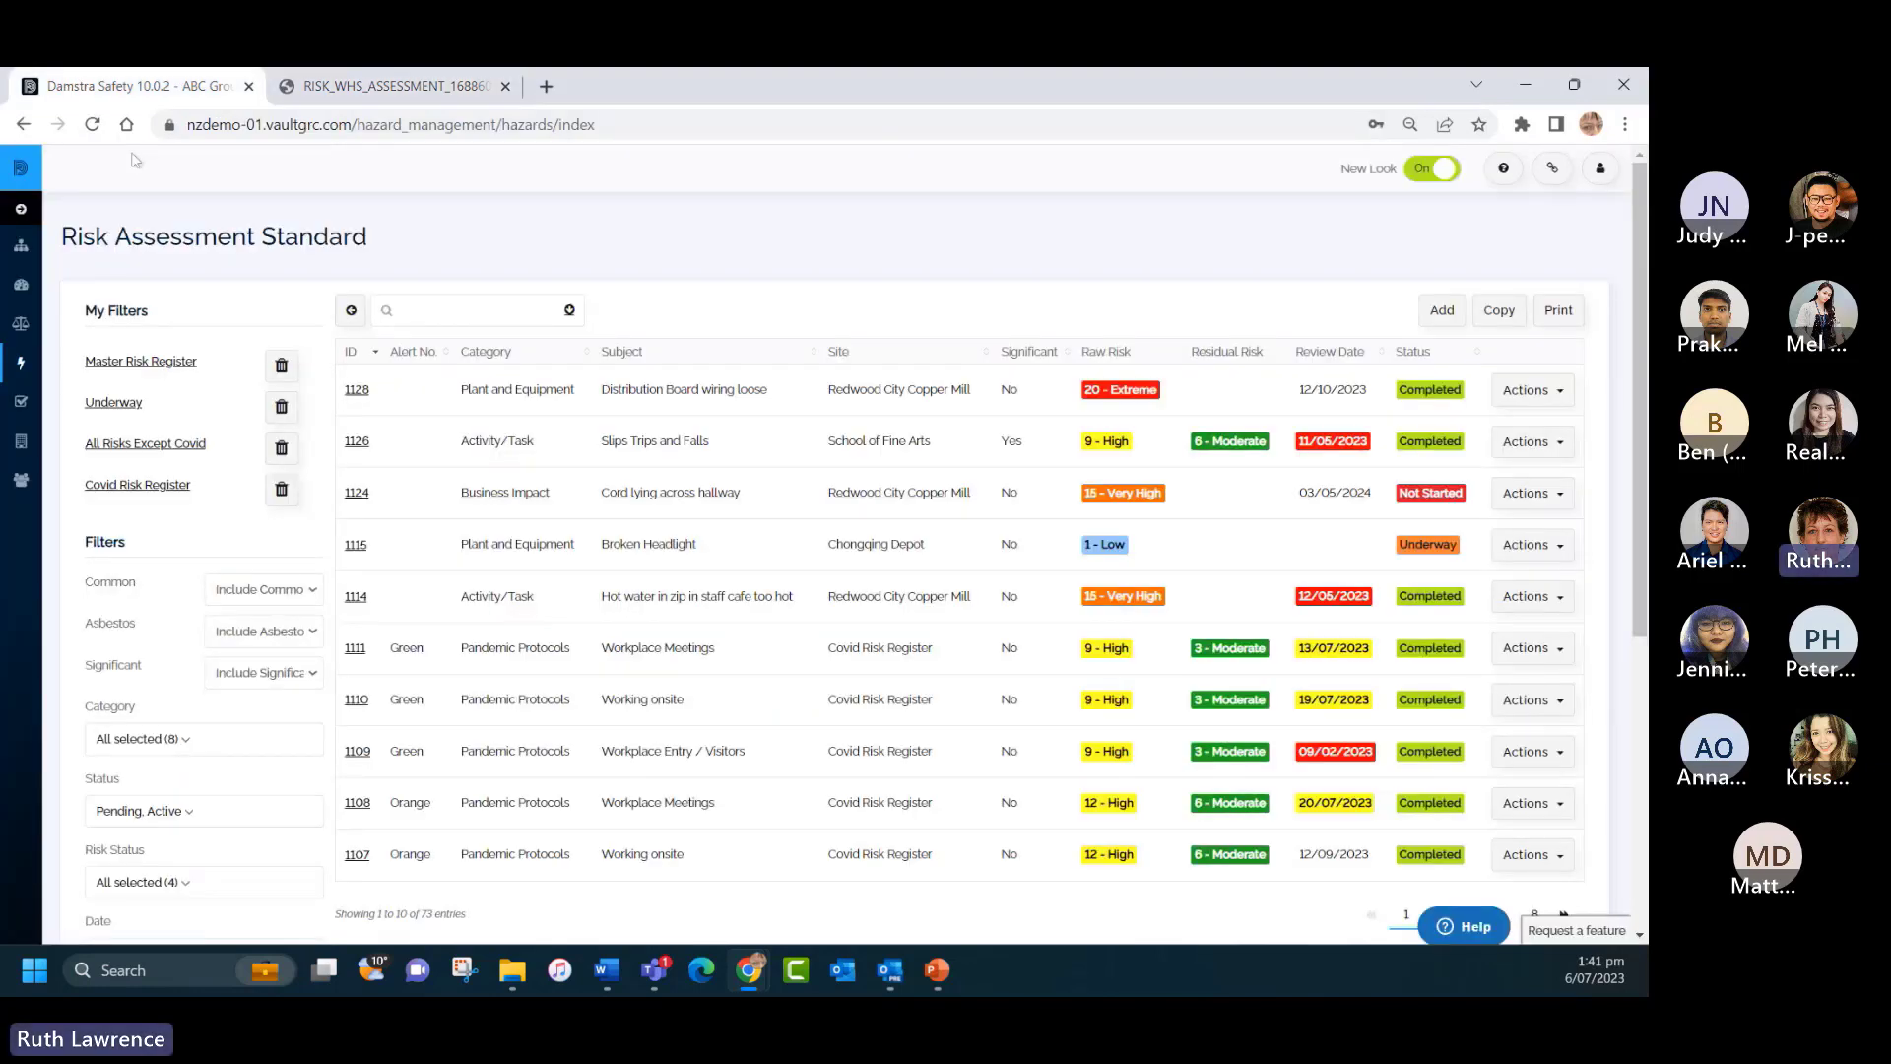
Return to the Risk Assessment WHS register.
{"action": "left_click", "coordinate": [17, 369]}
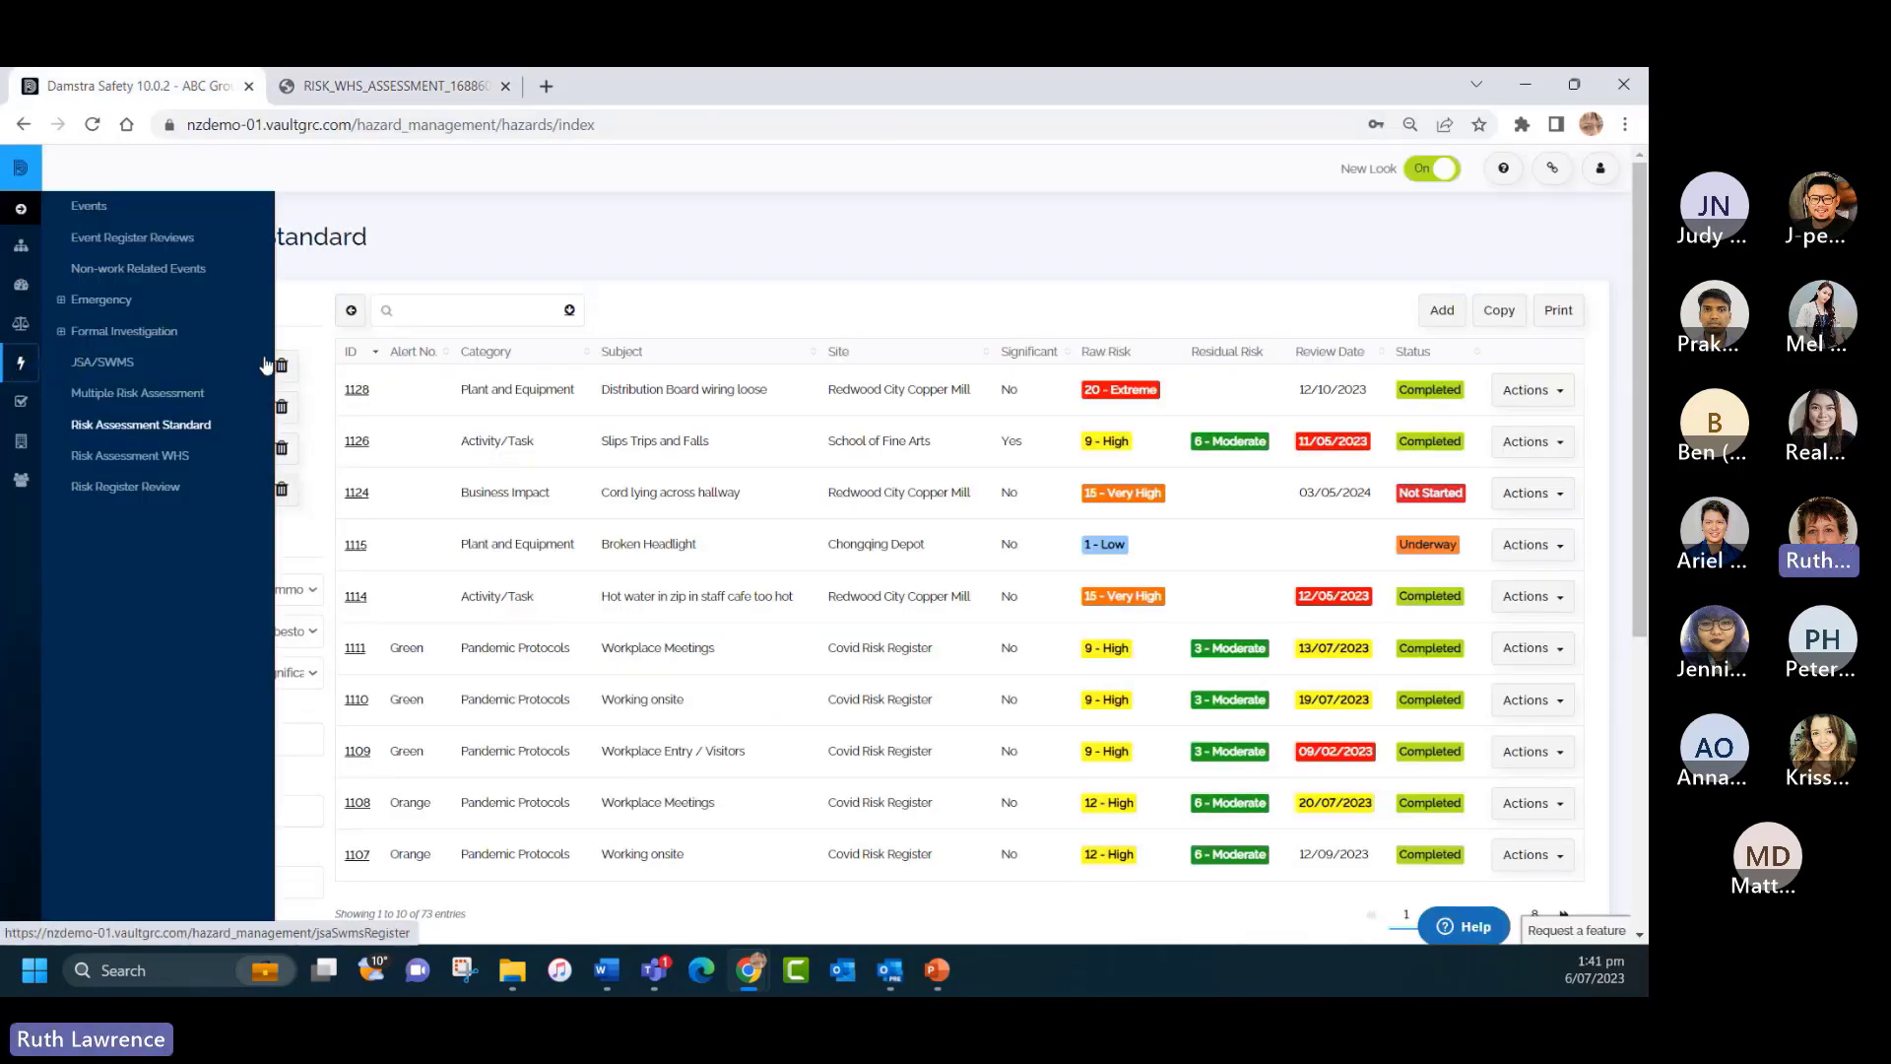
{"action": "left_click", "coordinate": [135, 457]}
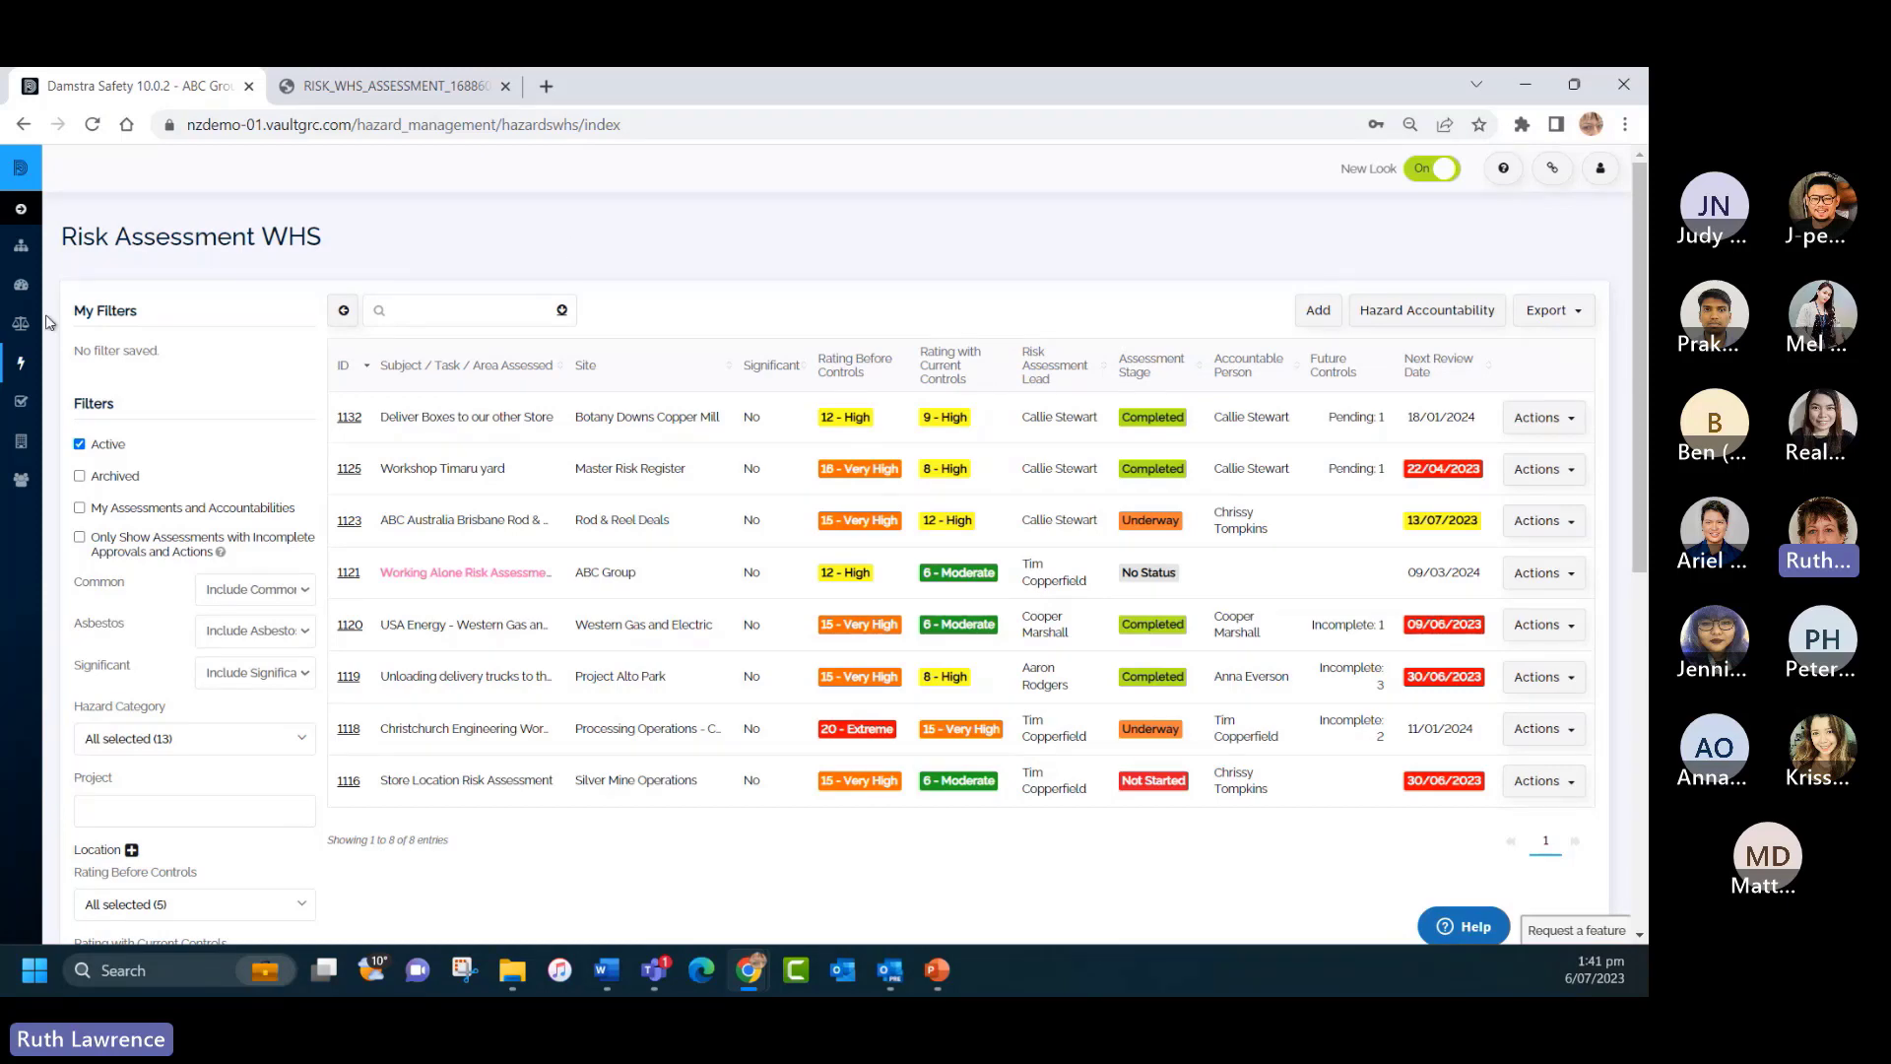
{"action": "mouse_move", "coordinate": [20, 362]}
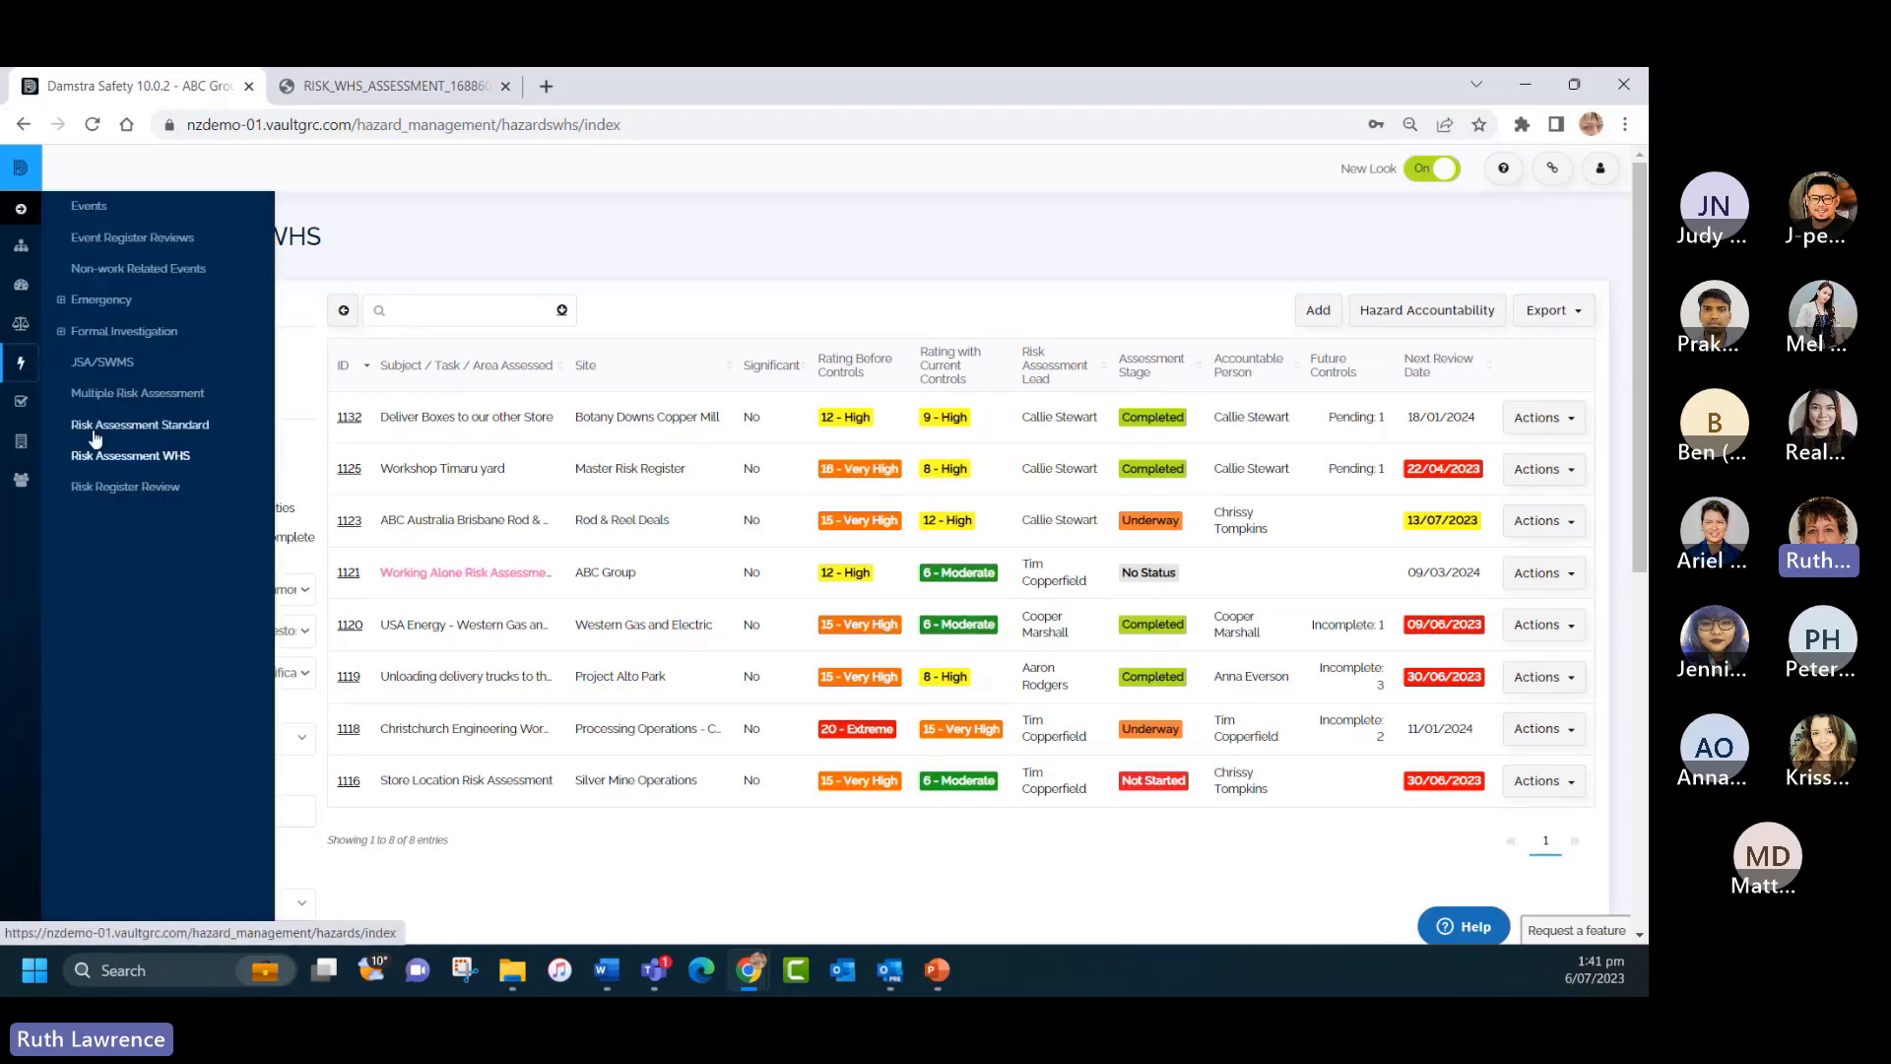